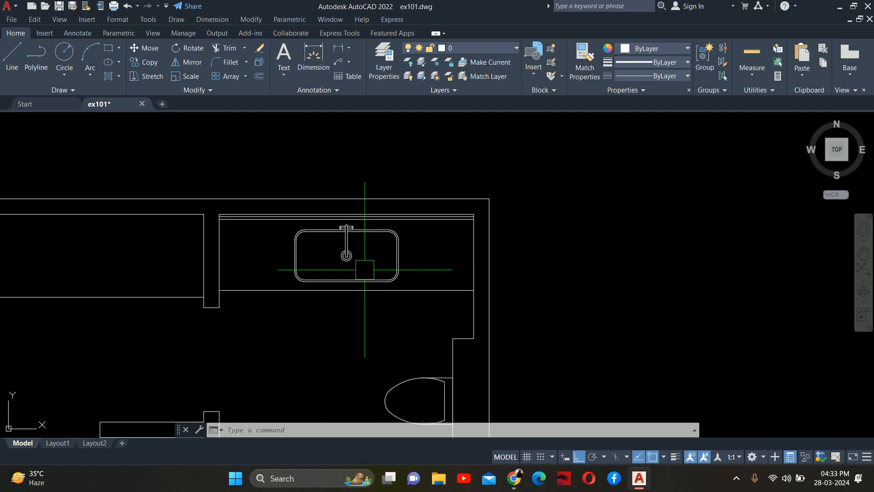
Step: Switch to Chrome, close the Google Meet tab and open Pinterest in a new tab
{"action": "left_click", "coordinate": [514, 479]}
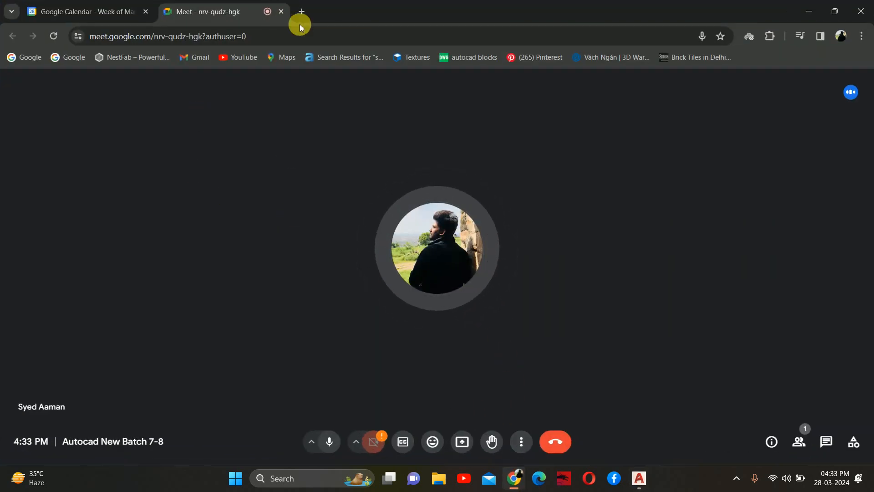
{"action": "left_click", "coordinate": [302, 12]}
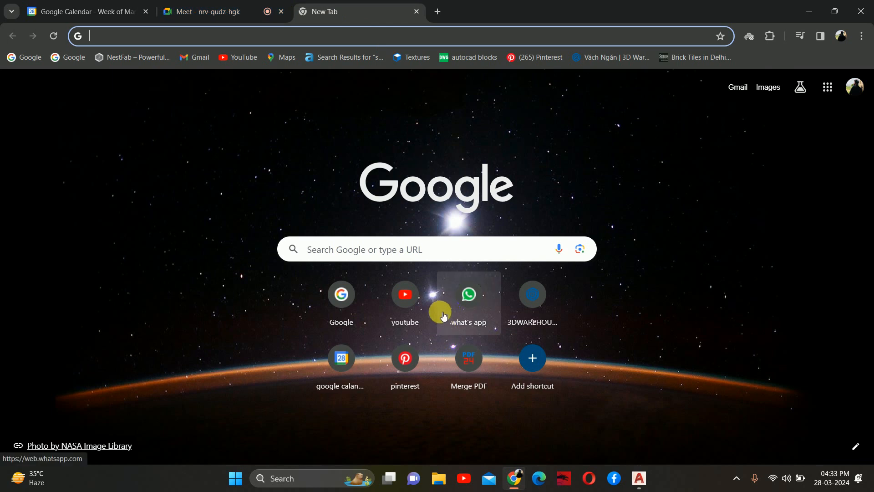
{"action": "left_click", "coordinate": [281, 11]}
{"action": "left_click", "coordinate": [405, 356]}
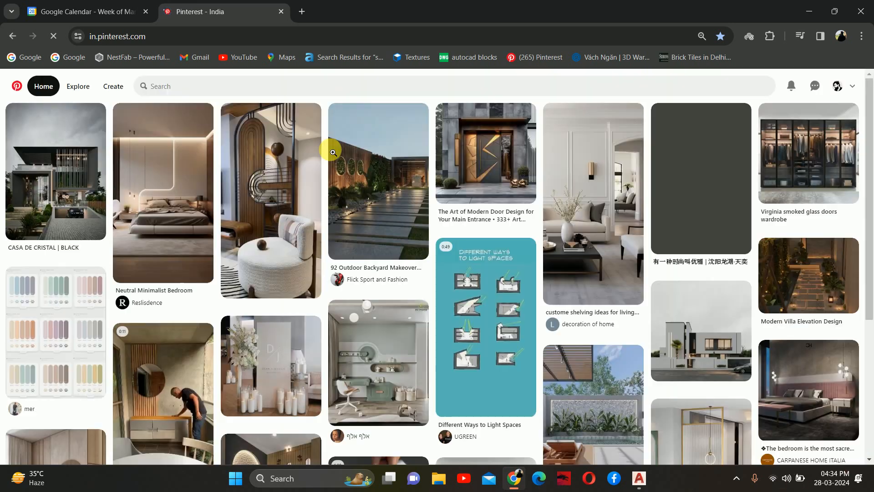
Step: Search Pinterest for "vanity" and open the pin of the modern 39" floating black bathroom vanity
{"action": "left_click", "coordinate": [293, 93]}
{"action": "type", "text": "vani"}
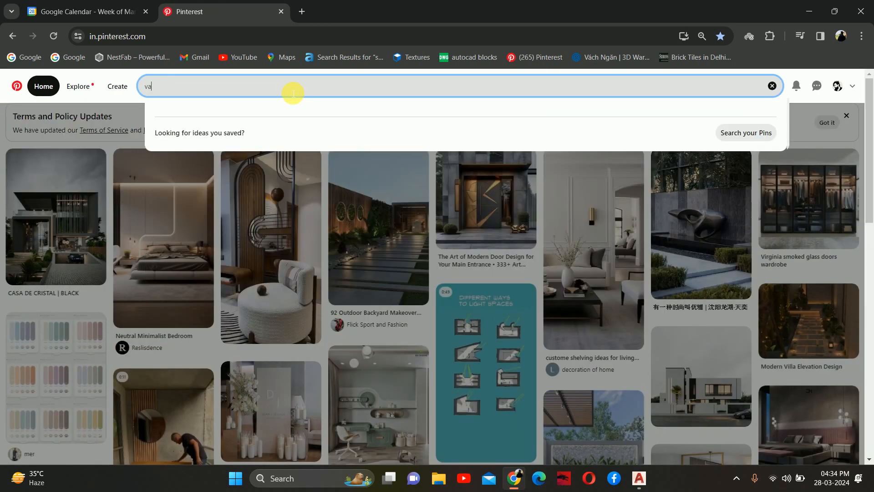
{"action": "type", "text": "ty"}
{"action": "key", "text": "Return"}
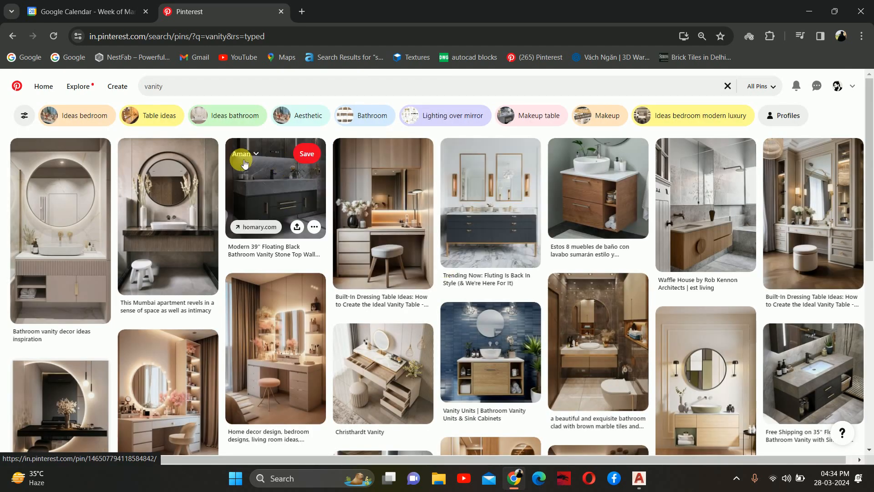
{"action": "left_click", "coordinate": [260, 203]}
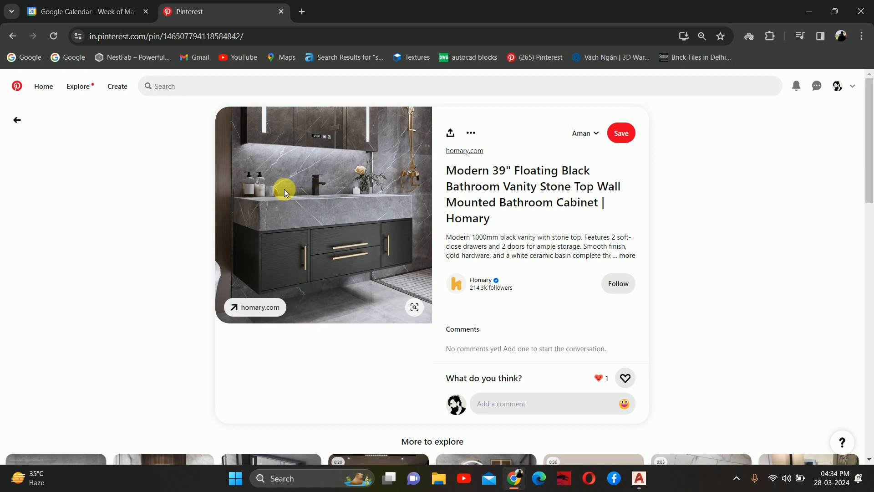
Step: Browse the related vanity pins and open the one with a round mirror and a countertop basin
{"action": "scroll", "coordinate": [305, 186], "scroll_direction": "down", "scroll_amount": 5}
{"action": "scroll", "coordinate": [308, 185], "scroll_direction": "up", "scroll_amount": 1}
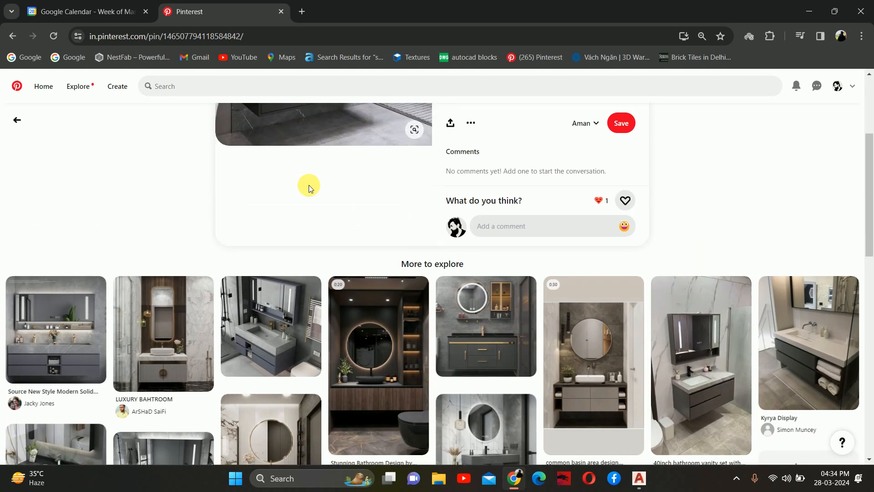
{"action": "scroll", "coordinate": [314, 189], "scroll_direction": "down", "scroll_amount": 3}
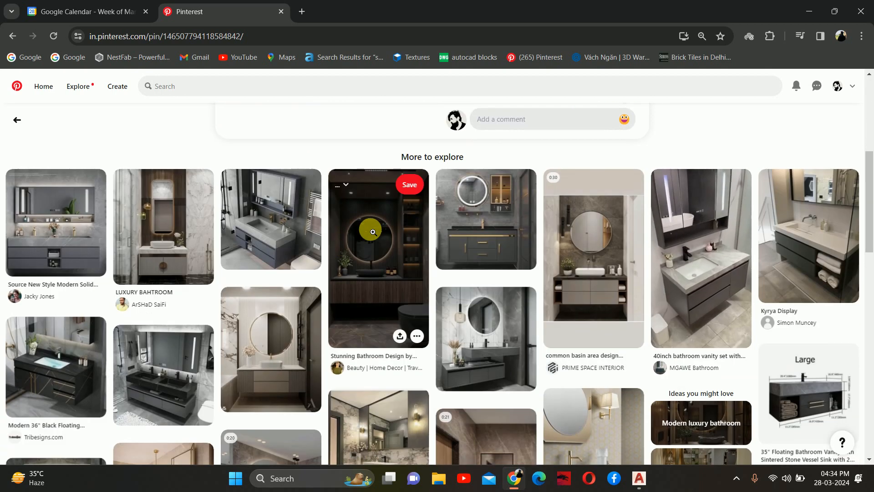
{"action": "scroll", "coordinate": [107, 185], "scroll_direction": "down", "scroll_amount": 2}
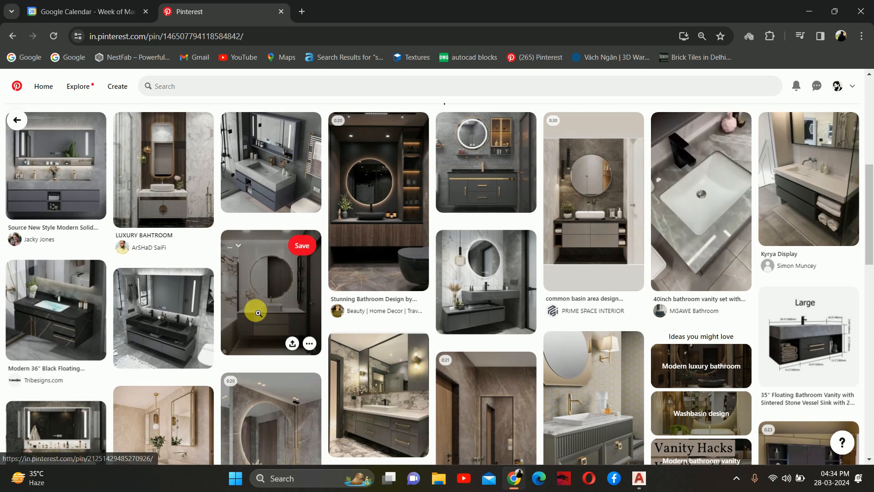
{"action": "left_click", "coordinate": [264, 312]}
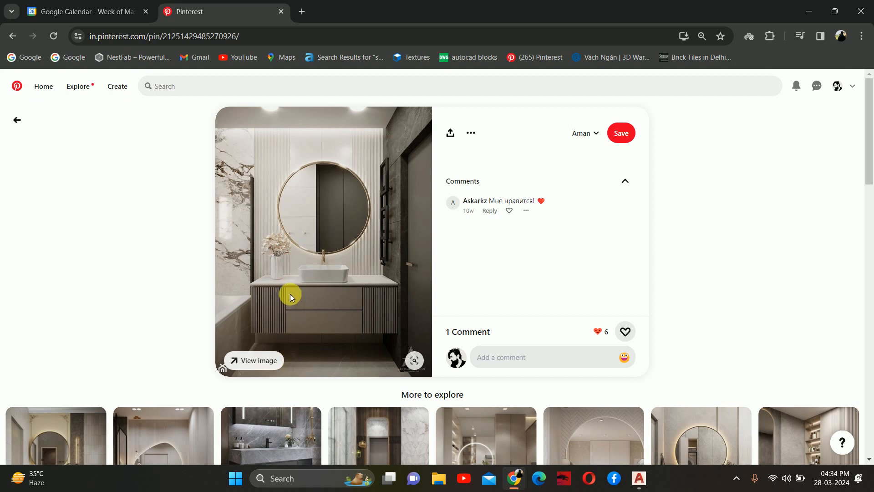
Step: Examine the round-mirror vanity and its related designs, and return to the washbasin drawing in AutoCAD
{"action": "scroll", "coordinate": [501, 214], "scroll_direction": "down", "scroll_amount": 1}
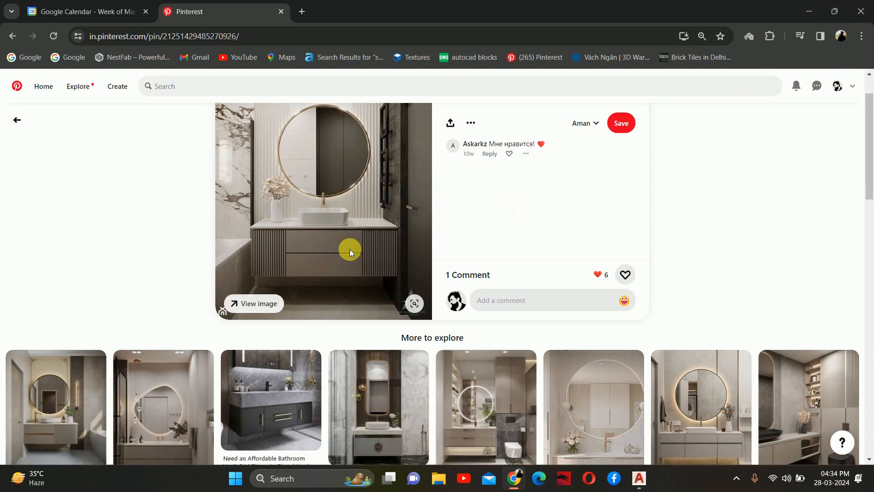
{"action": "scroll", "coordinate": [337, 230], "scroll_direction": "down", "scroll_amount": 1}
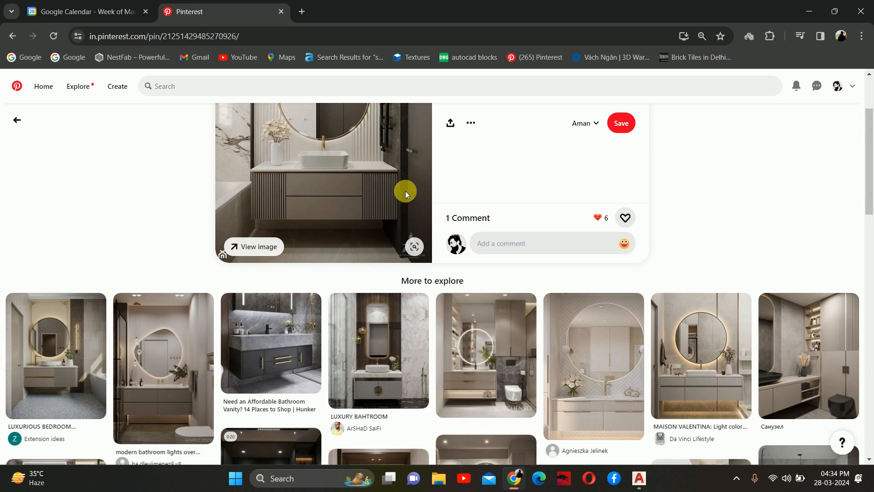
{"action": "scroll", "coordinate": [353, 205], "scroll_direction": "down", "scroll_amount": 2}
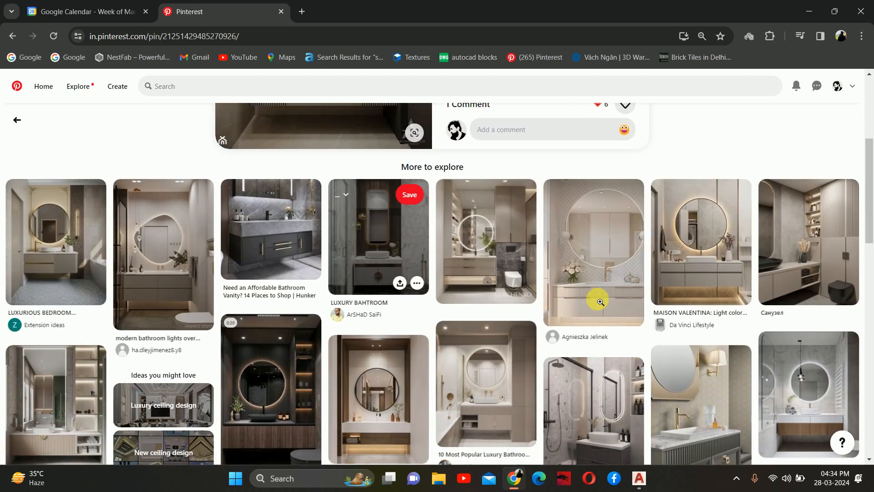
{"action": "left_click", "coordinate": [810, 11]}
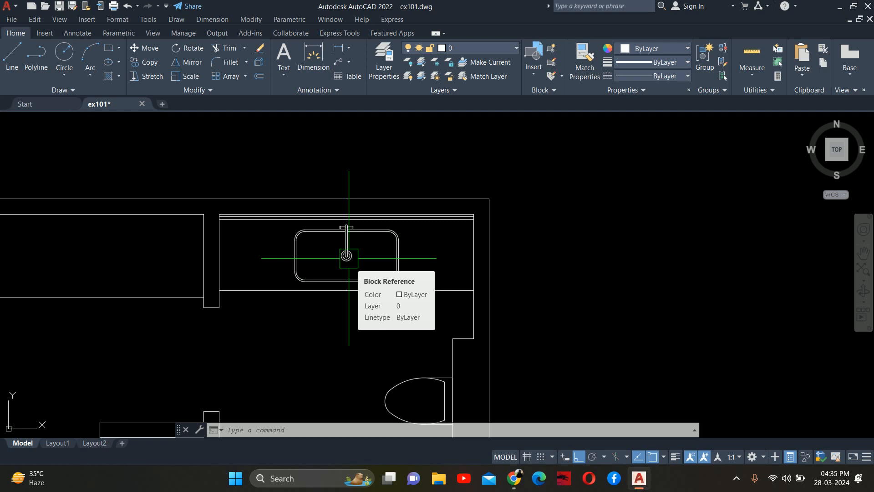
Step: Switch back to Chrome and search Pinterest for "bottle neck trap"
{"action": "left_click", "coordinate": [514, 478]}
{"action": "left_click", "coordinate": [273, 86]}
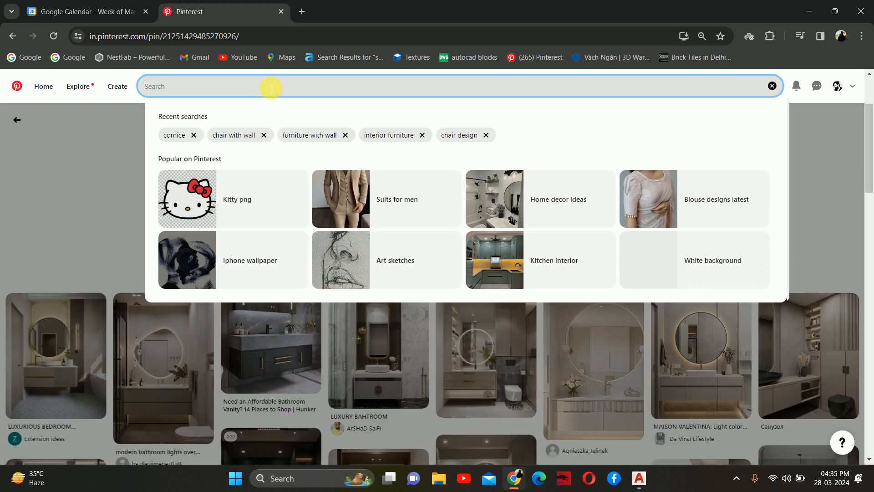
{"action": "type", "text": "bott"}
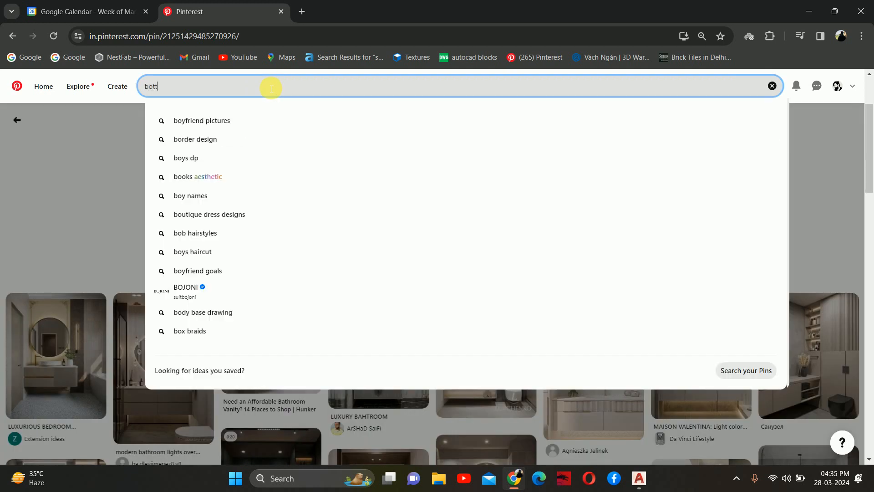
{"action": "type", "text": "le neck tra"}
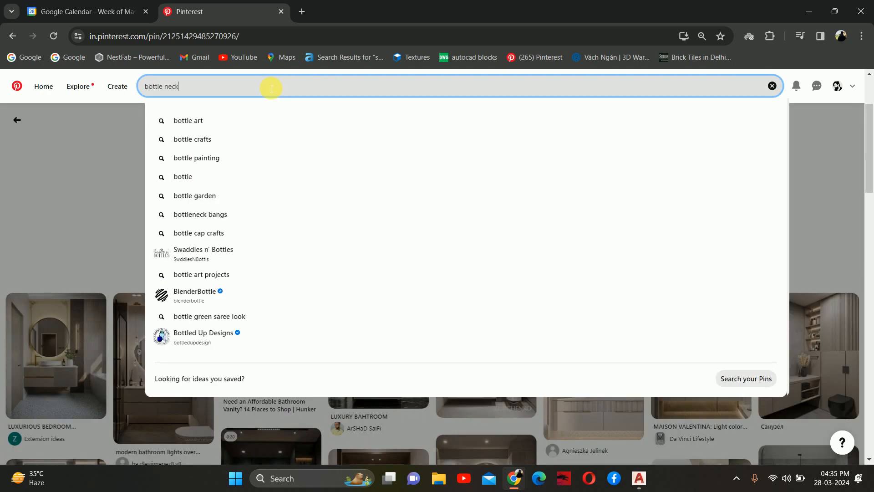
{"action": "type", "text": "p"}
{"action": "key", "text": "Return"}
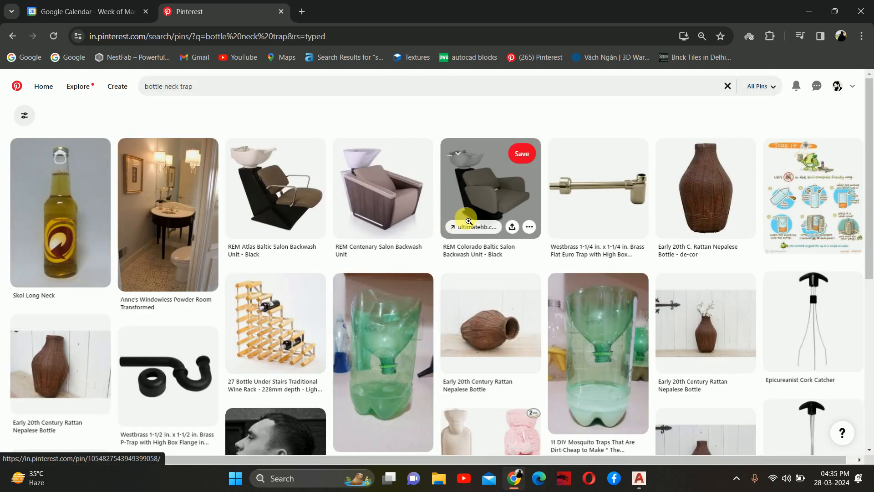
Step: Open the Westbrass brass Euro trap pin, and from its related pins open the chrome bottle trap titled "Bathroom"
{"action": "left_click", "coordinate": [638, 186]}
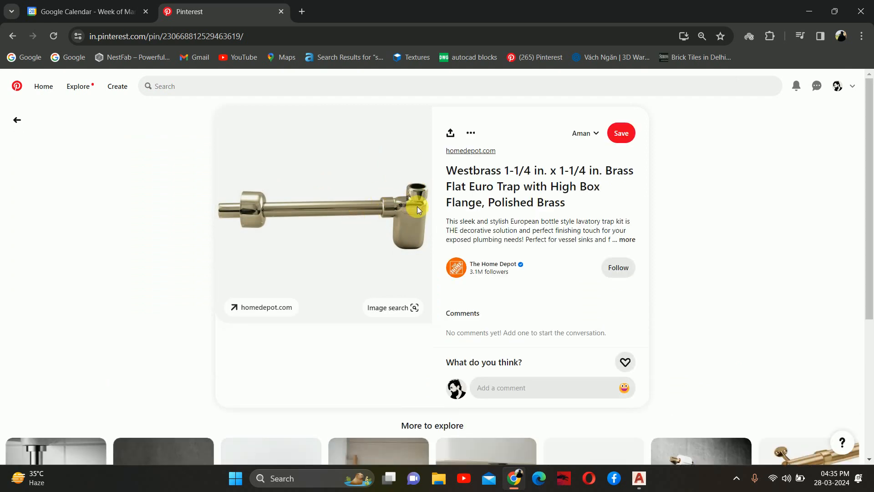
{"action": "scroll", "coordinate": [221, 194], "scroll_direction": "down", "scroll_amount": 3}
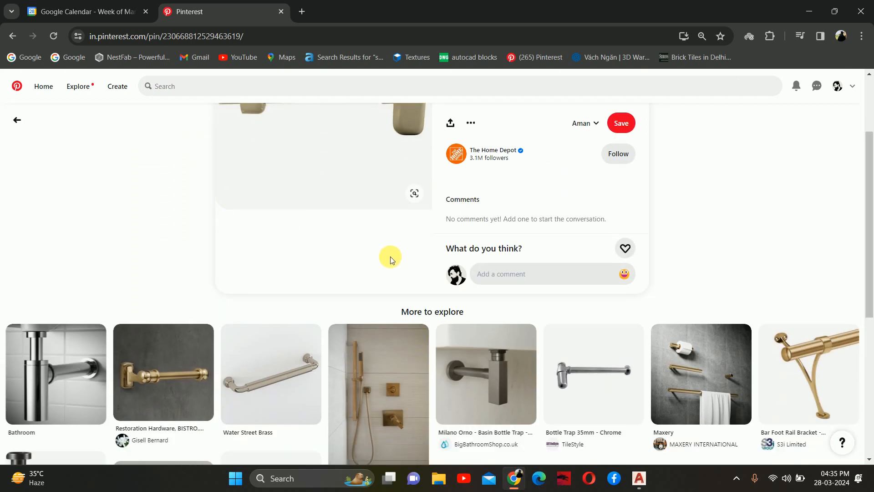
{"action": "scroll", "coordinate": [390, 256], "scroll_direction": "down", "scroll_amount": 1}
{"action": "left_click", "coordinate": [55, 304]}
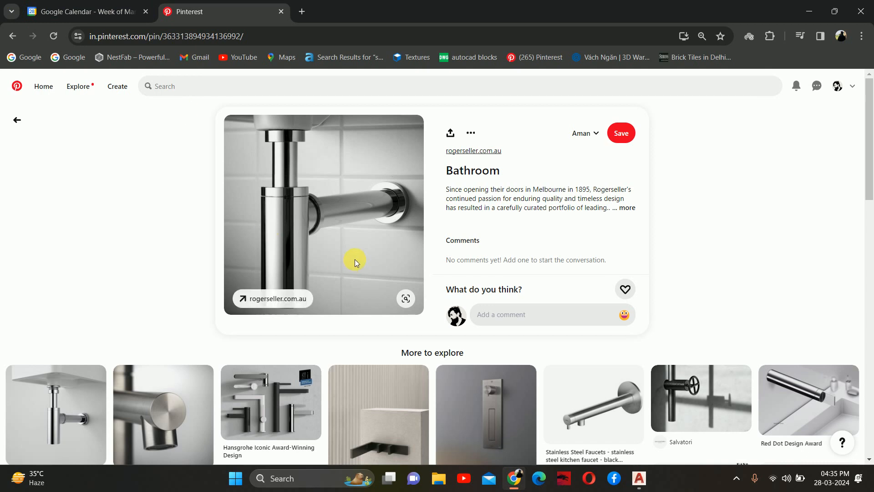
Step: Examine the chrome bottle trap's body and wall pipe, and look through the related bathroom fittings
{"action": "scroll", "coordinate": [330, 210], "scroll_direction": "down", "scroll_amount": 1}
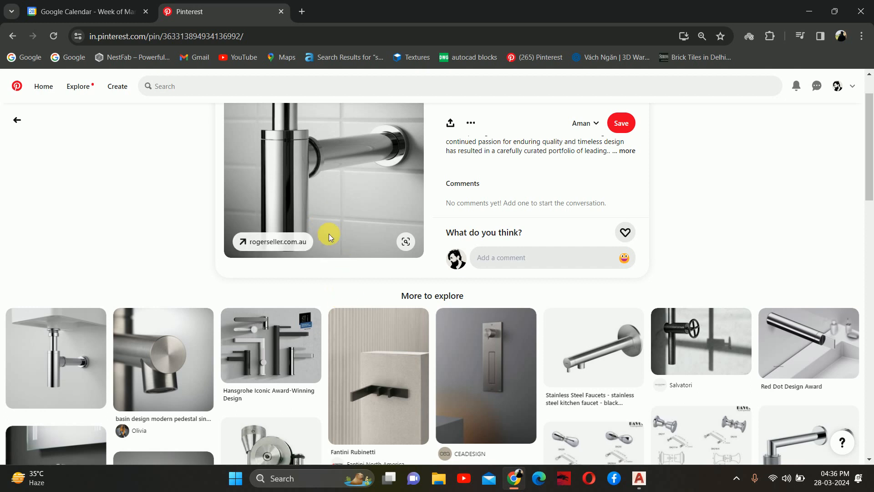
{"action": "scroll", "coordinate": [297, 173], "scroll_direction": "down", "scroll_amount": 1}
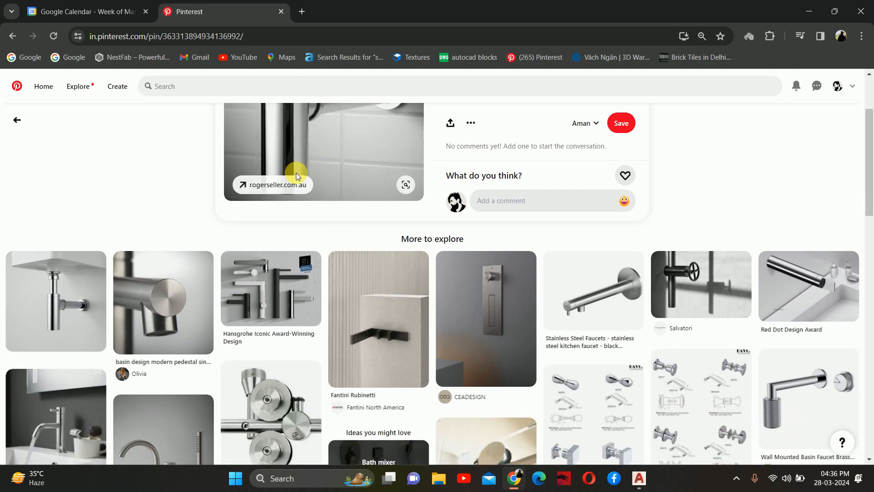
{"action": "scroll", "coordinate": [310, 168], "scroll_direction": "down", "scroll_amount": 1}
{"action": "scroll", "coordinate": [323, 160], "scroll_direction": "up", "scroll_amount": 3}
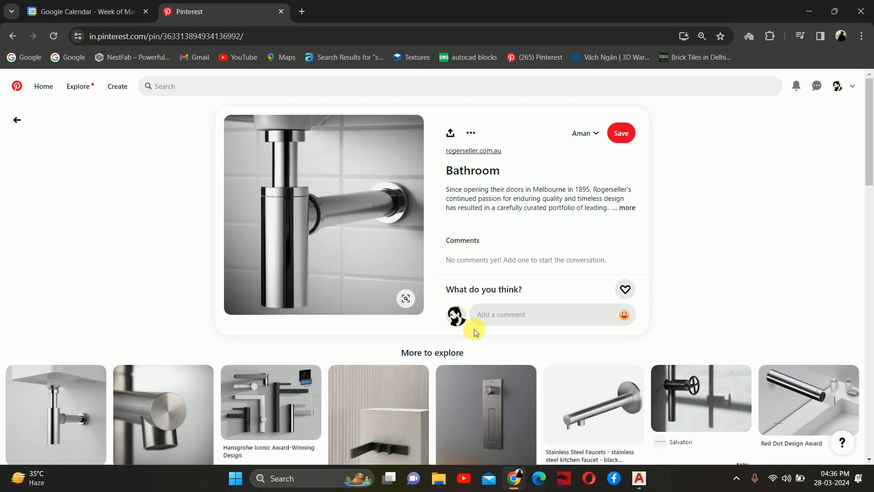
{"action": "scroll", "coordinate": [357, 244], "scroll_direction": "down", "scroll_amount": 1}
{"action": "scroll", "coordinate": [257, 177], "scroll_direction": "down", "scroll_amount": 1}
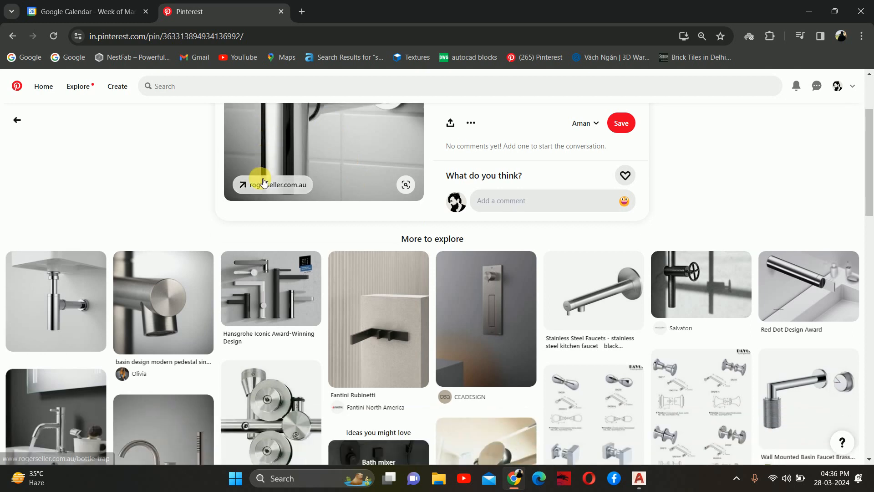
{"action": "scroll", "coordinate": [459, 244], "scroll_direction": "down", "scroll_amount": 3}
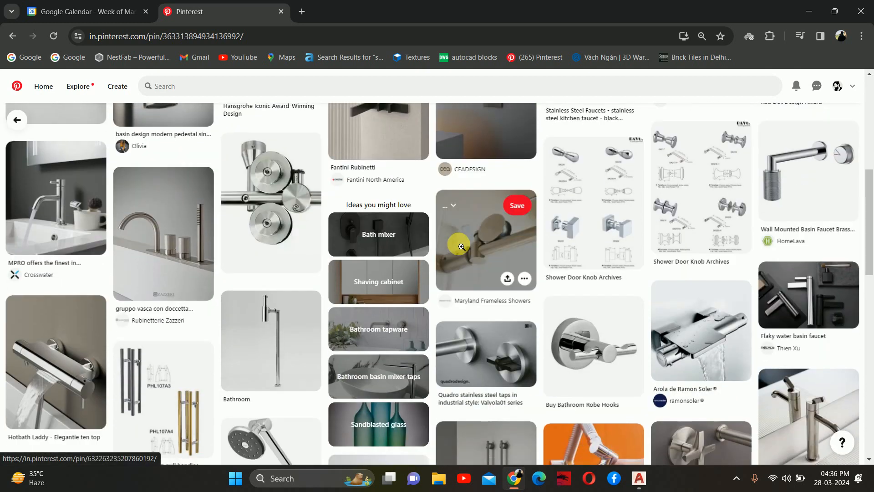
{"action": "scroll", "coordinate": [456, 255], "scroll_direction": "down", "scroll_amount": 3}
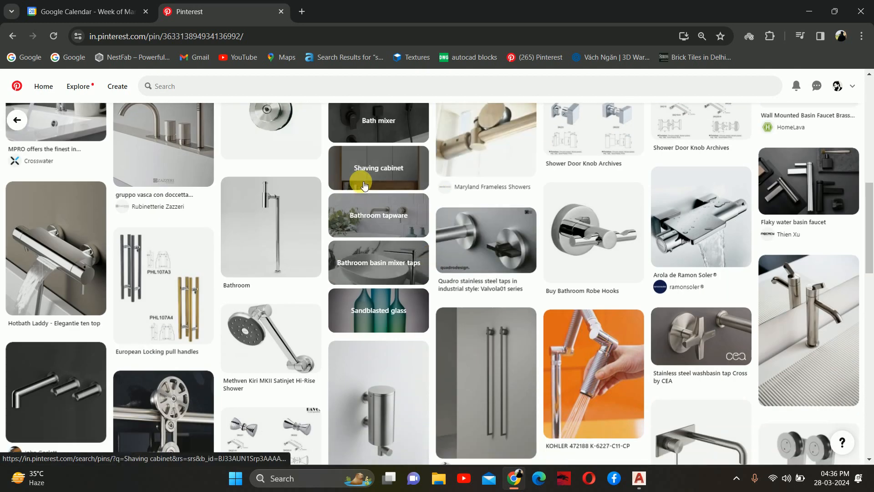
{"action": "scroll", "coordinate": [273, 191], "scroll_direction": "up", "scroll_amount": 8}
{"action": "scroll", "coordinate": [321, 237], "scroll_direction": "down", "scroll_amount": 1}
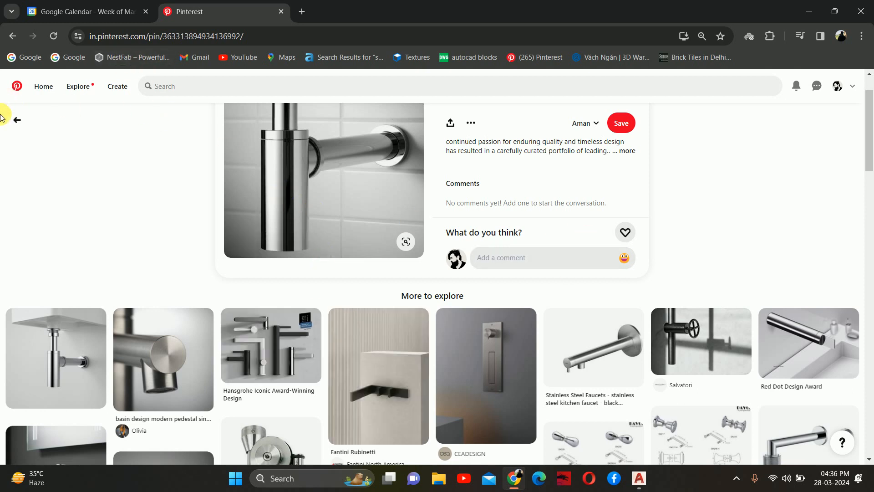
Step: Go back through the bottle trap search results to the round-mirror vanity pin
{"action": "left_click", "coordinate": [19, 121]}
{"action": "left_click", "coordinate": [19, 119]}
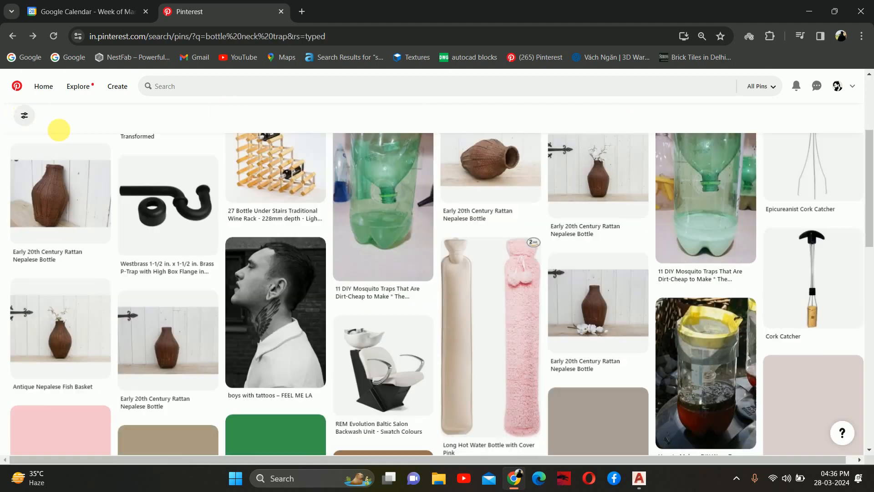
{"action": "left_click", "coordinate": [4, 36]}
Step: Look through the bathroom vanity designs related to the round-mirror pin
{"action": "scroll", "coordinate": [347, 184], "scroll_direction": "down", "scroll_amount": 3}
{"action": "scroll", "coordinate": [412, 284], "scroll_direction": "down", "scroll_amount": 5}
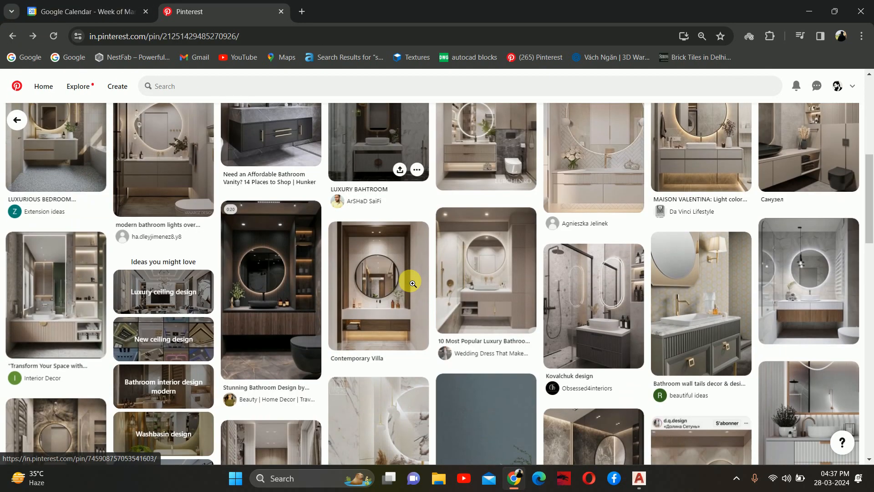
{"action": "scroll", "coordinate": [412, 283], "scroll_direction": "down", "scroll_amount": 7}
{"action": "scroll", "coordinate": [587, 299], "scroll_direction": "down", "scroll_amount": 4}
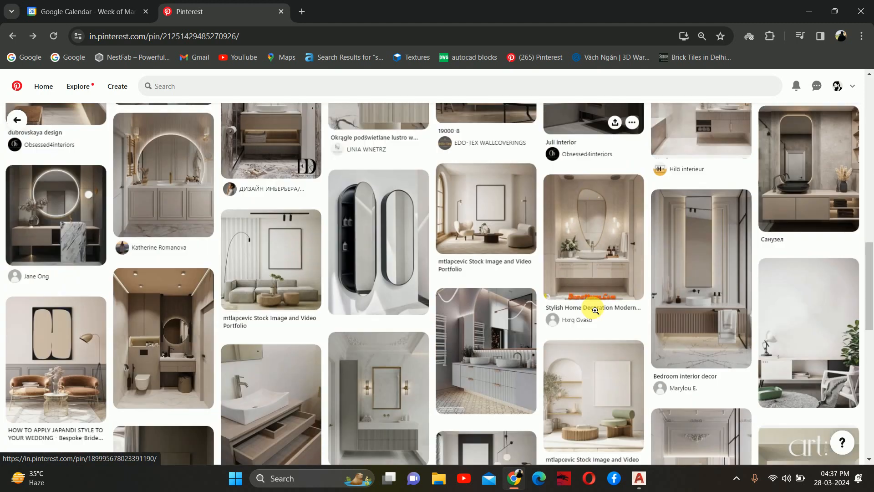
{"action": "scroll", "coordinate": [555, 298], "scroll_direction": "down", "scroll_amount": 7}
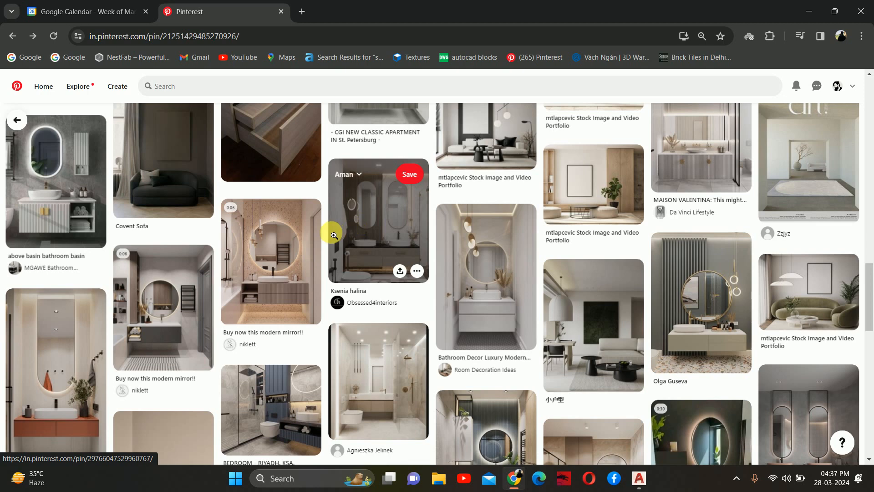
{"action": "scroll", "coordinate": [324, 237], "scroll_direction": "up", "scroll_amount": 15}
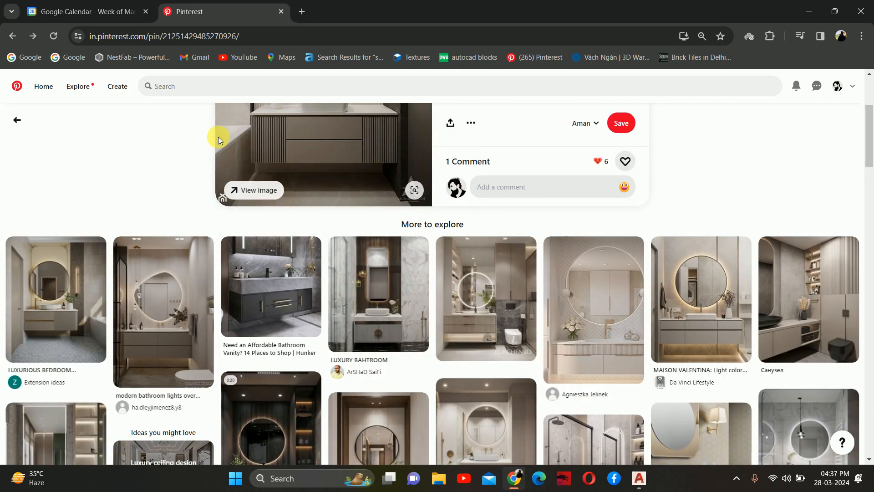
{"action": "scroll", "coordinate": [225, 158], "scroll_direction": "down", "scroll_amount": 5}
{"action": "scroll", "coordinate": [239, 172], "scroll_direction": "up", "scroll_amount": 6}
Step: Search Pinterest for "vanity drawer" and open the pin titled "Turning a Mid-Century Modern Dresser into a Bathroom Vanity"
{"action": "left_click", "coordinate": [195, 86]}
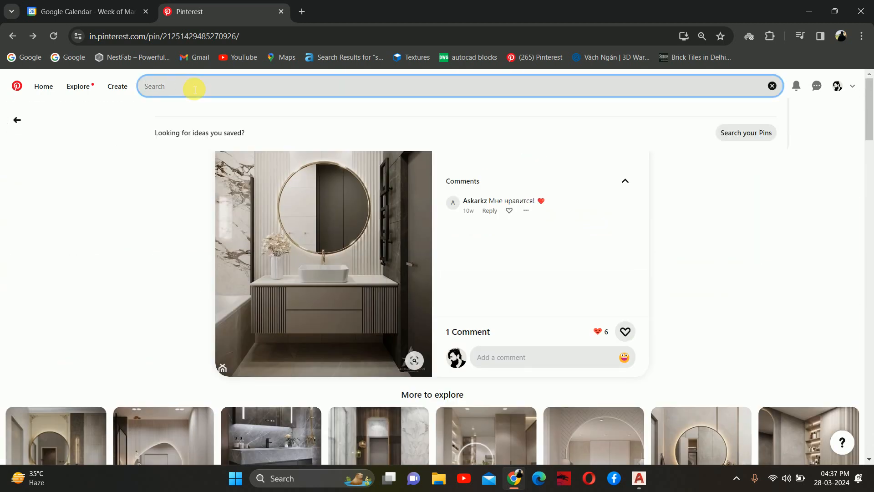
{"action": "type", "text": "vani"}
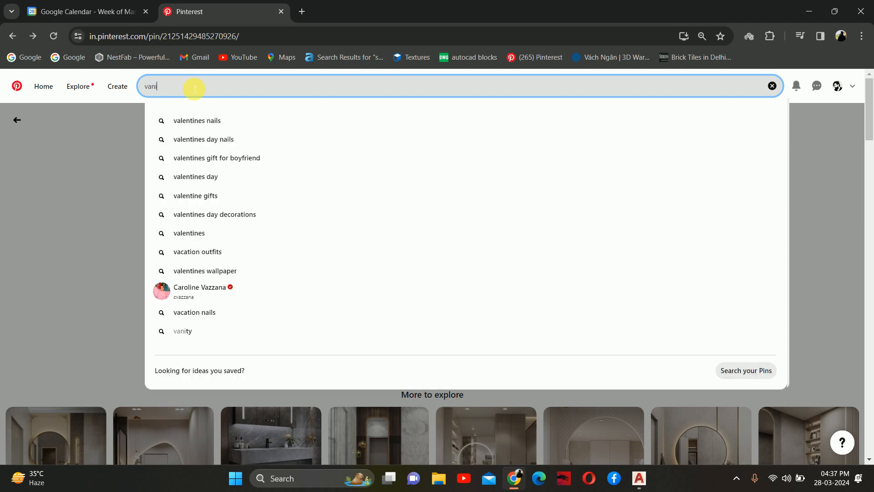
{"action": "type", "text": "ty drawer"}
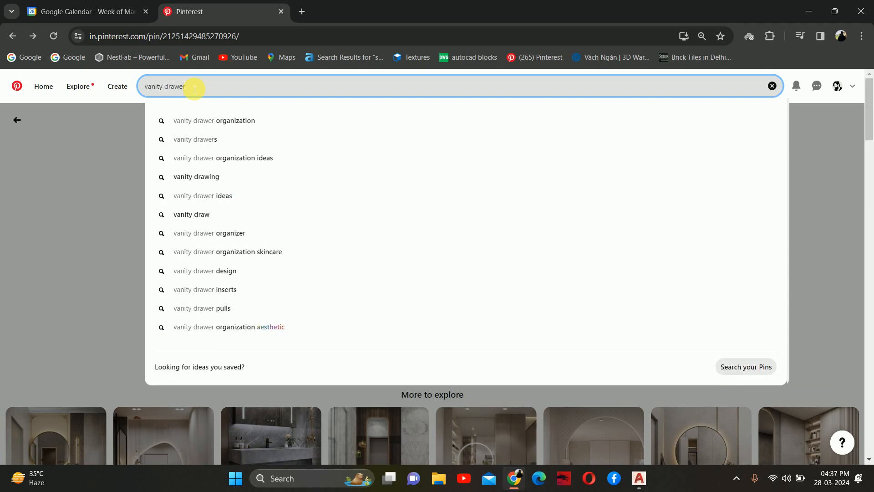
{"action": "key", "text": "Return"}
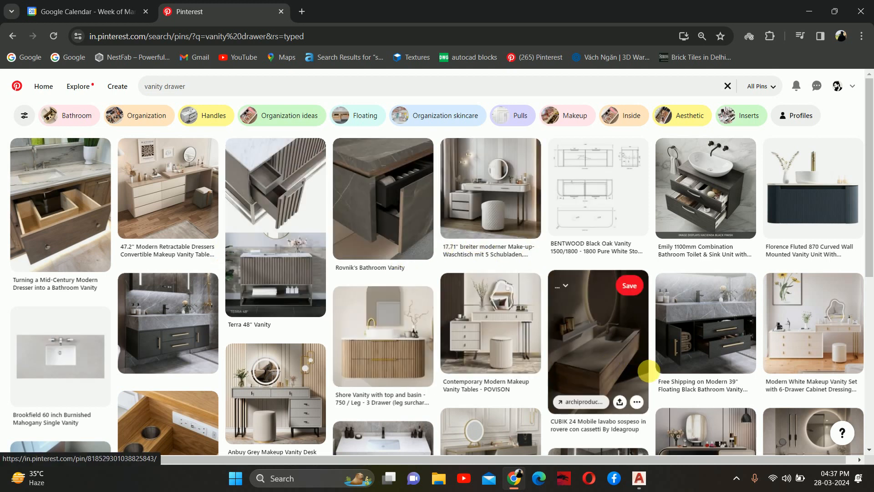
{"action": "left_click", "coordinate": [64, 205]}
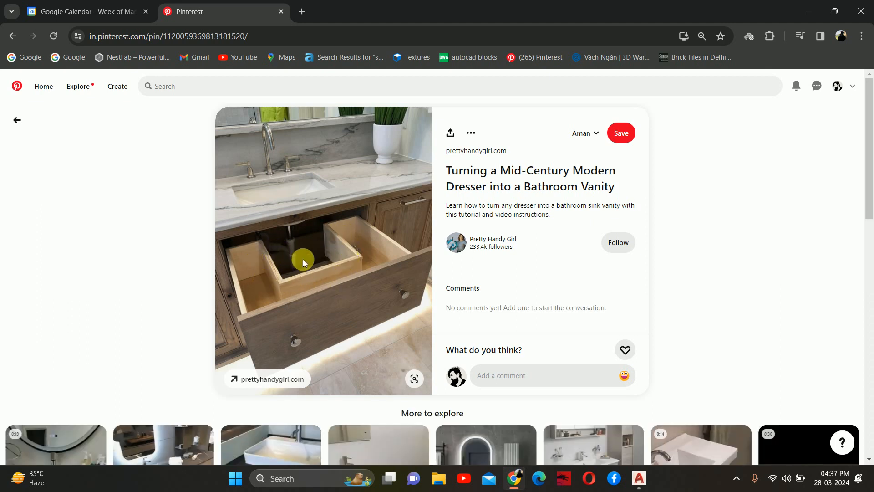
Step: Examine the drawer cut-out around the sink pipe, and from the related pins open the On Móveis bathroom cabinet video
{"action": "scroll", "coordinate": [303, 260], "scroll_direction": "down", "scroll_amount": 1}
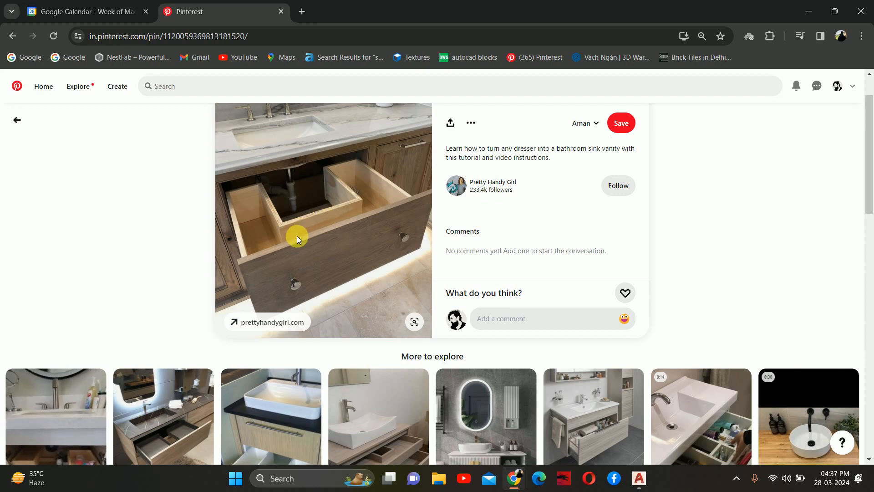
{"action": "scroll", "coordinate": [418, 258], "scroll_direction": "down", "scroll_amount": 2}
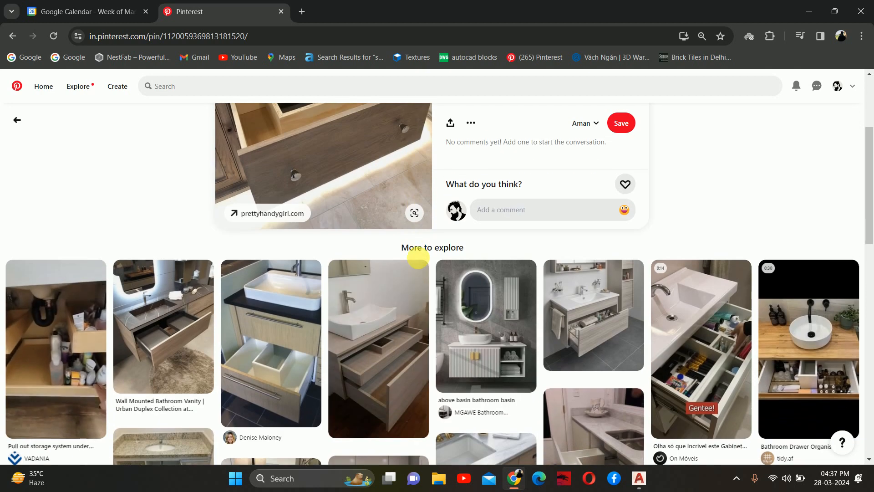
{"action": "left_click", "coordinate": [701, 360]}
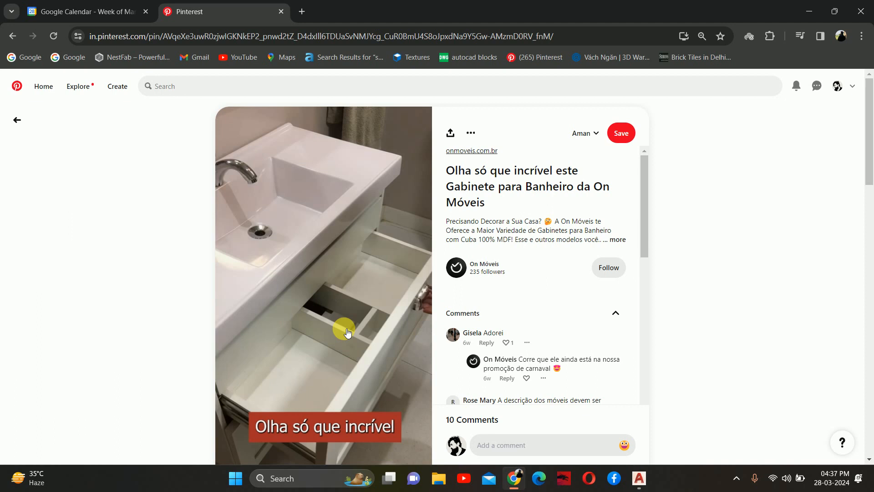
Step: From the related pins open the white vanity with several pulled-out drawers, and look through its related drawer designs
{"action": "scroll", "coordinate": [348, 333], "scroll_direction": "down", "scroll_amount": 5}
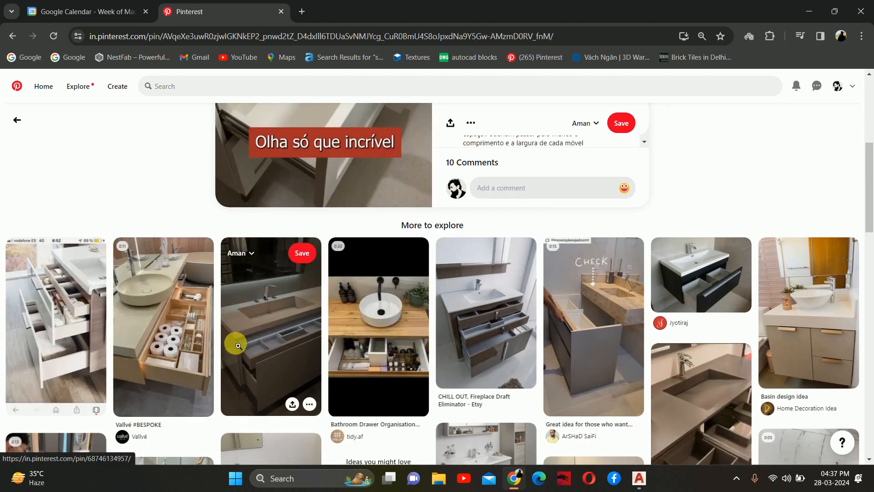
{"action": "left_click", "coordinate": [86, 310]}
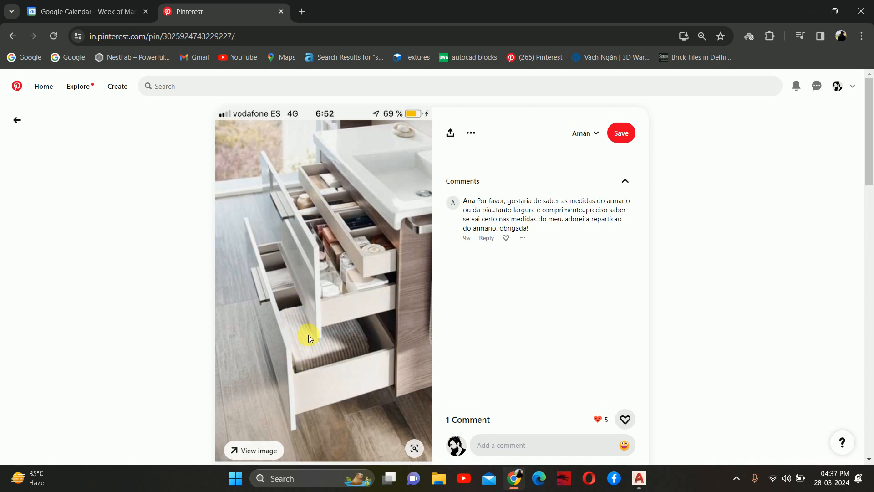
{"action": "scroll", "coordinate": [310, 322], "scroll_direction": "down", "scroll_amount": 3}
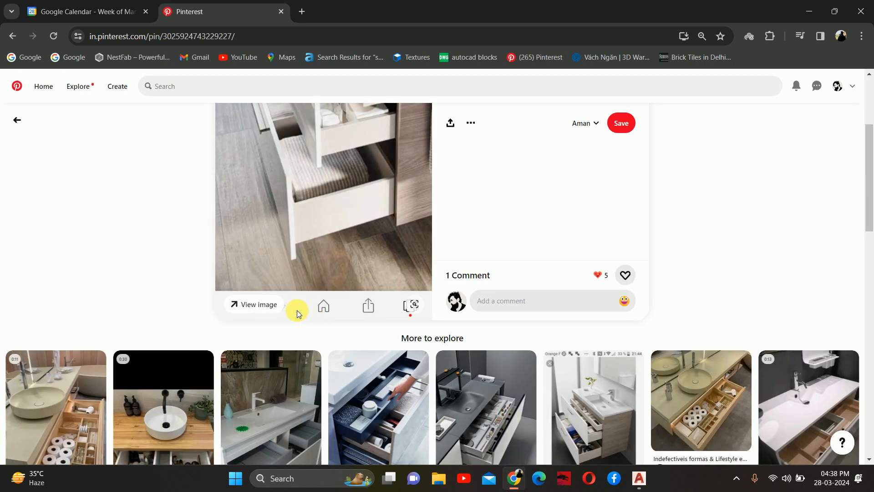
{"action": "scroll", "coordinate": [294, 306], "scroll_direction": "down", "scroll_amount": 2}
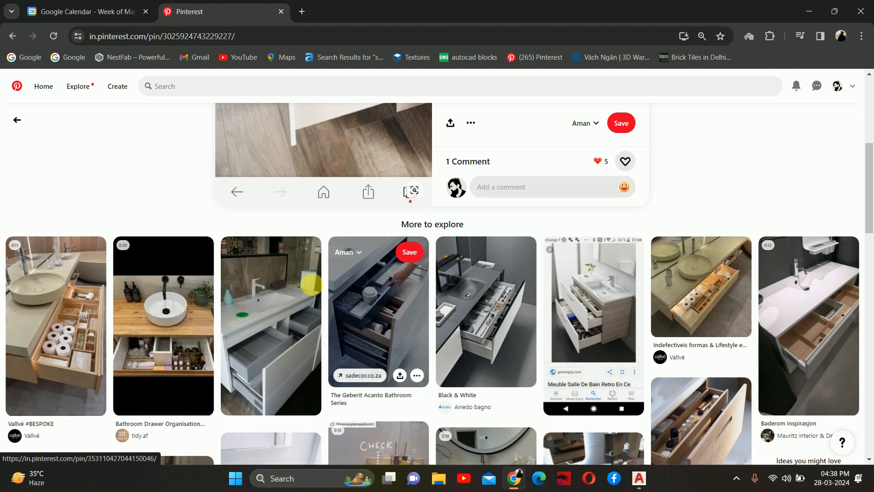
Step: Switch to AutoCAD and examine the washbasin, its tap and the counter in the bathroom plan
{"action": "left_click", "coordinate": [809, 10]}
{"action": "middle_click_drag", "start_coordinate": [430, 221], "coordinate": [565, 168]}
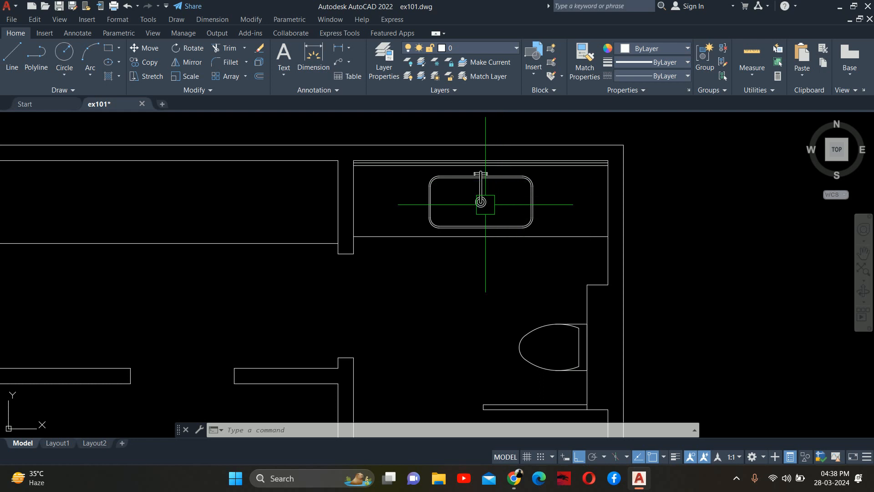
{"action": "middle_click_drag", "start_coordinate": [483, 200], "coordinate": [429, 296]}
{"action": "scroll", "coordinate": [427, 251], "scroll_direction": "up", "scroll_amount": 4}
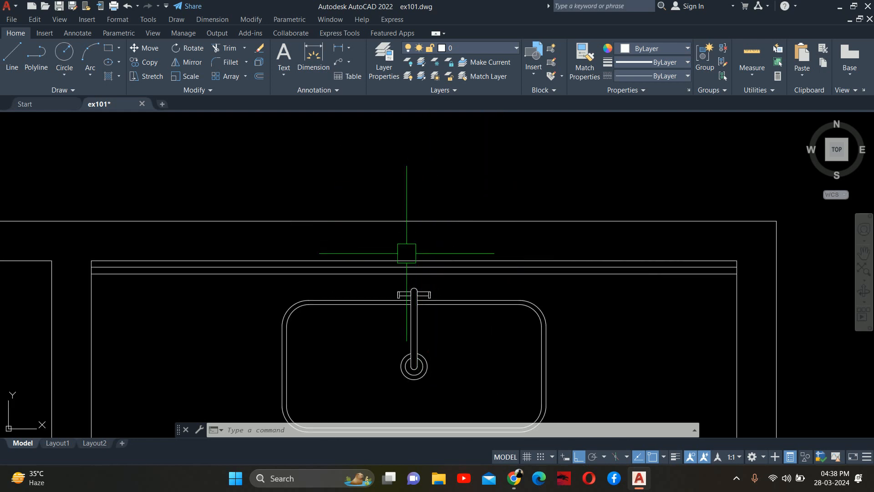
{"action": "scroll", "coordinate": [411, 238], "scroll_direction": "down", "scroll_amount": 6}
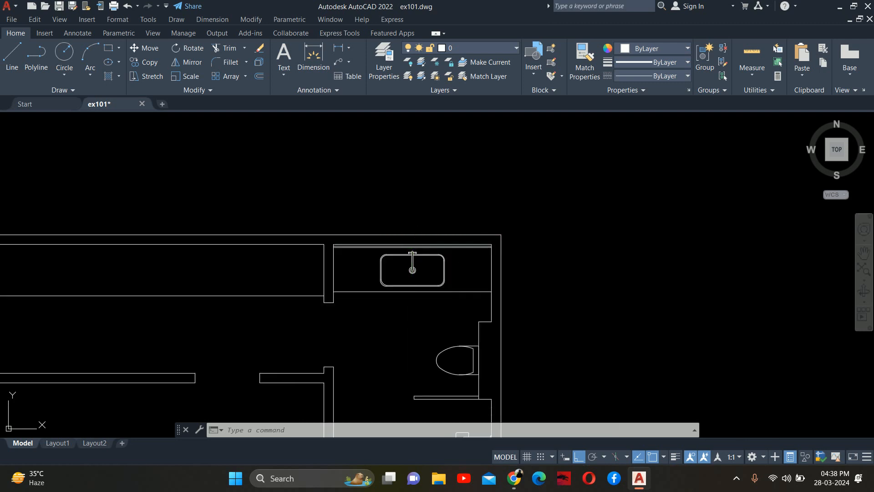
{"action": "middle_click_drag", "start_coordinate": [411, 239], "coordinate": [412, 293]}
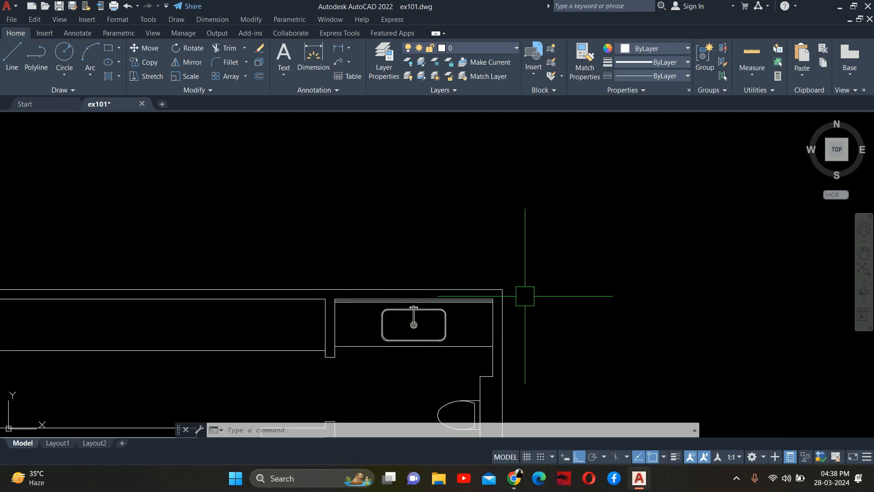
Step: Examine the bathroom layout from the washbasin past the toilet and shower to the bathtub
{"action": "scroll", "coordinate": [521, 296], "scroll_direction": "down", "scroll_amount": 2}
{"action": "middle_click_drag", "start_coordinate": [512, 288], "coordinate": [544, 131]}
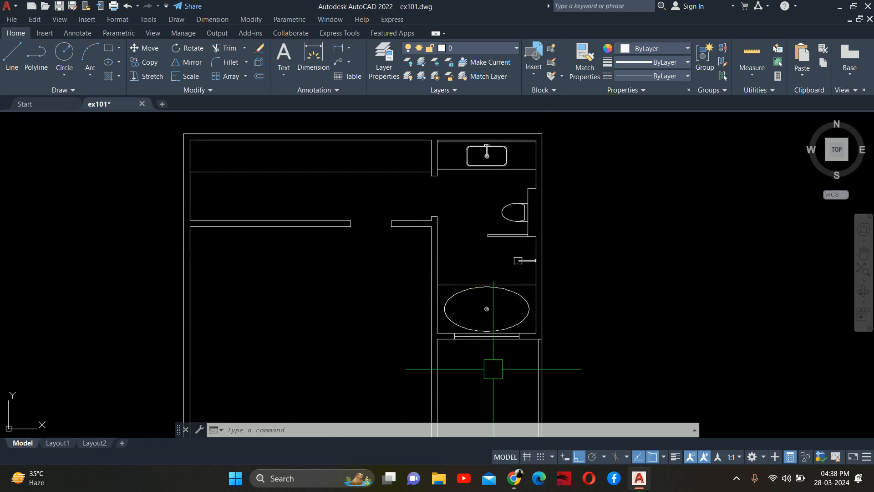
{"action": "middle_click_drag", "start_coordinate": [493, 369], "coordinate": [491, 324]}
{"action": "scroll", "coordinate": [487, 230], "scroll_direction": "down", "scroll_amount": 2}
{"action": "middle_click_drag", "start_coordinate": [486, 230], "coordinate": [500, 345]}
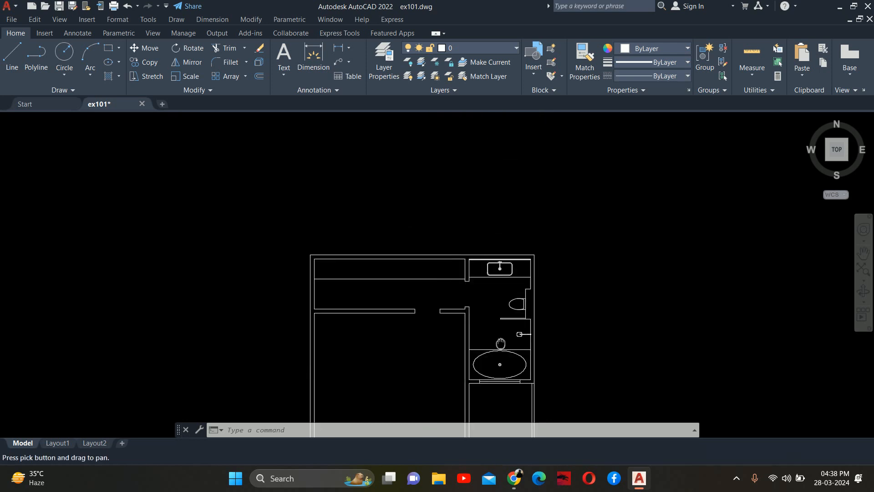
{"action": "scroll", "coordinate": [512, 260], "scroll_direction": "up", "scroll_amount": 6}
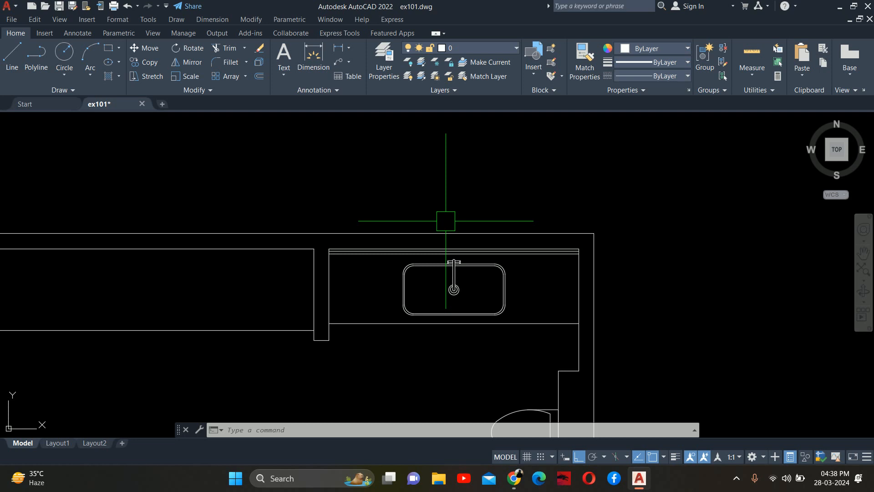
{"action": "mouse_move", "coordinate": [456, 299]}
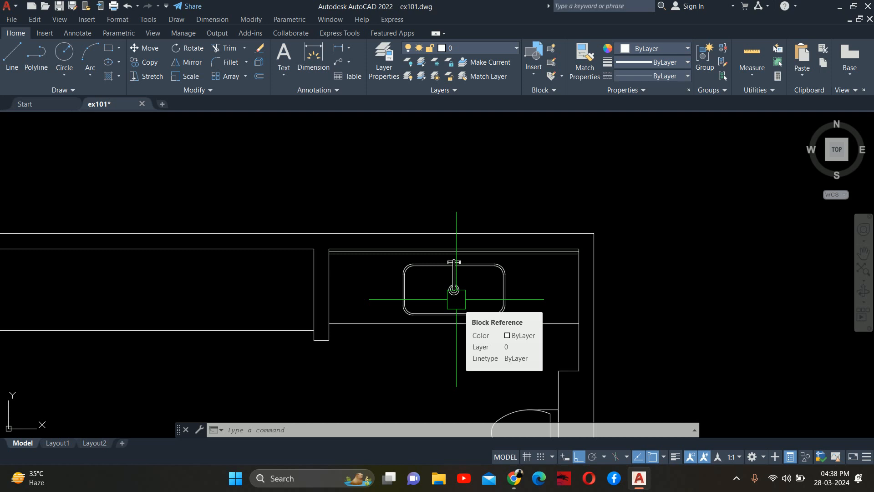
{"action": "scroll", "coordinate": [457, 299], "scroll_direction": "down", "scroll_amount": 5}
{"action": "scroll", "coordinate": [465, 164], "scroll_direction": "up", "scroll_amount": 5}
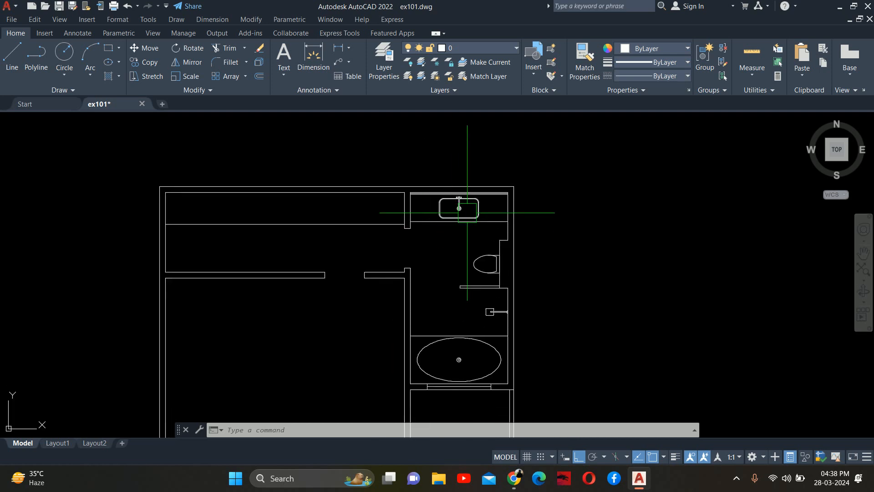
{"action": "middle_click_drag", "start_coordinate": [448, 278], "coordinate": [457, 231]}
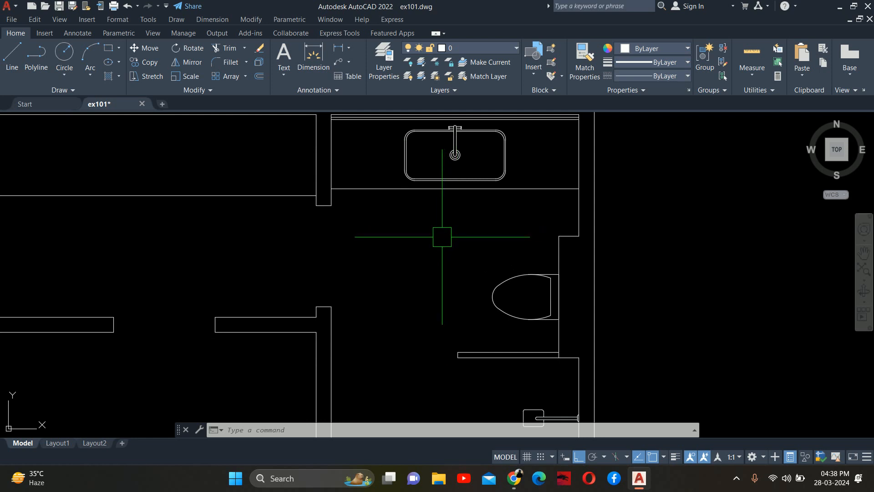
{"action": "scroll", "coordinate": [441, 235], "scroll_direction": "down", "scroll_amount": 6}
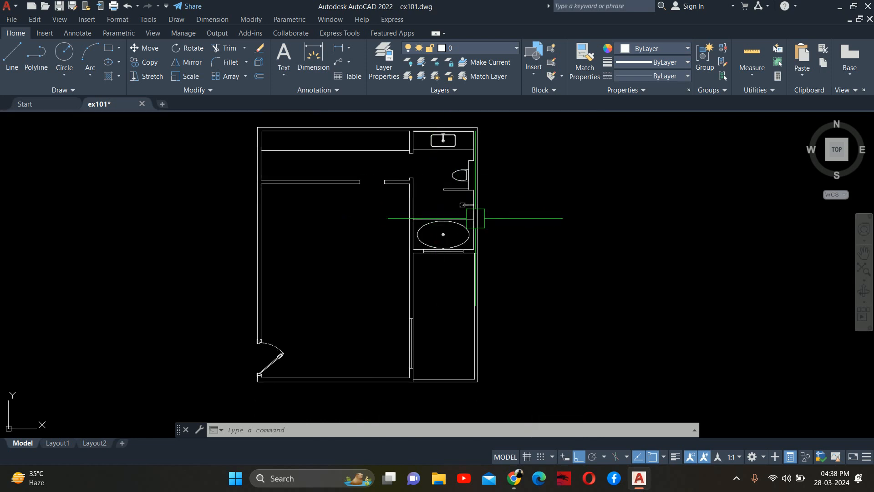
Step: Copy the complete middle floor plan with the bathroom fixtures straight up, clear of the original
{"action": "scroll", "coordinate": [365, 250], "scroll_direction": "down", "scroll_amount": 2}
{"action": "scroll", "coordinate": [364, 250], "scroll_direction": "down", "scroll_amount": 2}
{"action": "type", "text": "co"}
{"action": "key", "text": "Return"}
{"action": "left_click", "coordinate": [278, 172]}
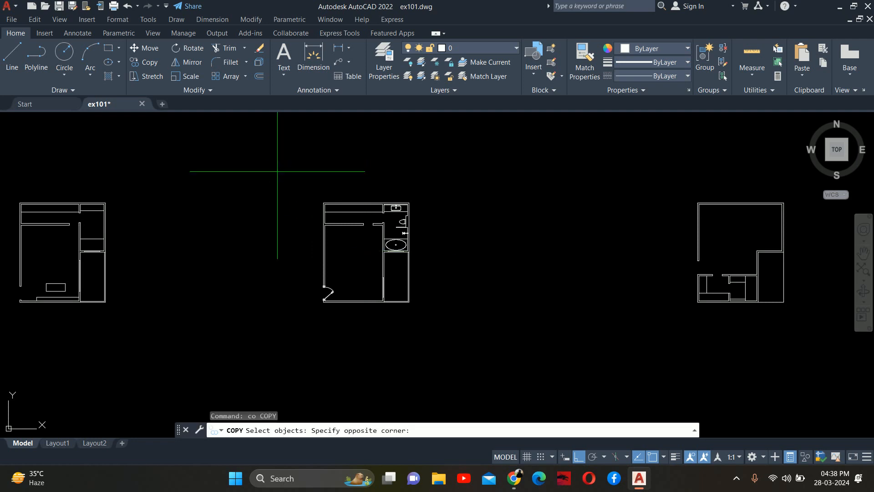
{"action": "left_click", "coordinate": [482, 343]}
{"action": "key", "text": "Return"}
{"action": "middle_click_drag", "start_coordinate": [456, 257], "coordinate": [263, 299]}
{"action": "left_click", "coordinate": [296, 291]}
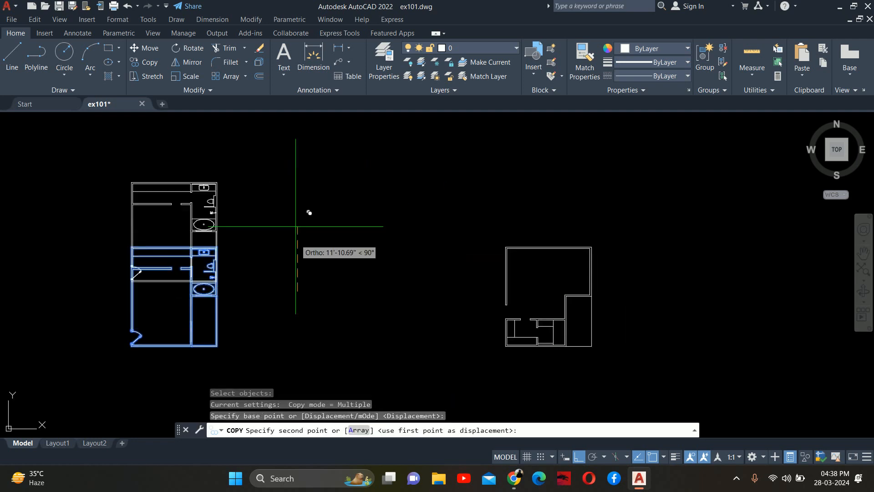
{"action": "middle_click_drag", "start_coordinate": [295, 200], "coordinate": [319, 383]}
{"action": "left_click", "coordinate": [313, 270]}
{"action": "key", "text": "Escape"}
{"action": "key", "text": "Escape"}
{"action": "key", "text": "Escape"}
Step: Draw a rectangle around the bathroom of the copied plan, enclosing its walls from the washbasin to below the bathtub
{"action": "scroll", "coordinate": [338, 280], "scroll_direction": "up", "scroll_amount": 4}
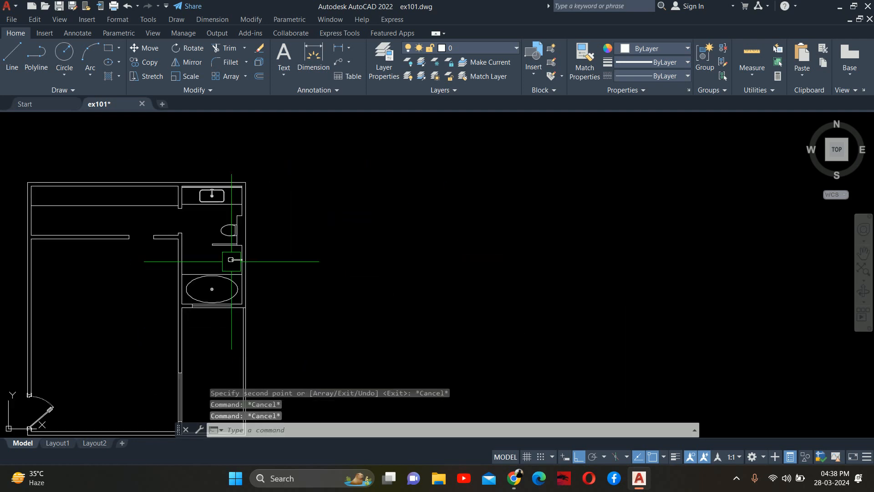
{"action": "type", "text": "rec"}
{"action": "key", "text": "Return"}
{"action": "scroll", "coordinate": [223, 144], "scroll_direction": "up", "scroll_amount": 4}
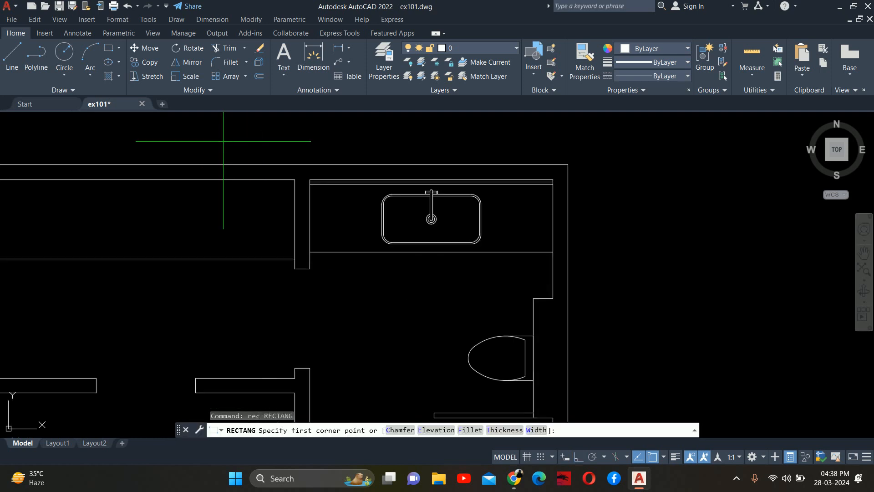
{"action": "left_click", "coordinate": [271, 143]}
{"action": "scroll", "coordinate": [365, 296], "scroll_direction": "down", "scroll_amount": 4}
{"action": "middle_click_drag", "start_coordinate": [366, 296], "coordinate": [350, 241]}
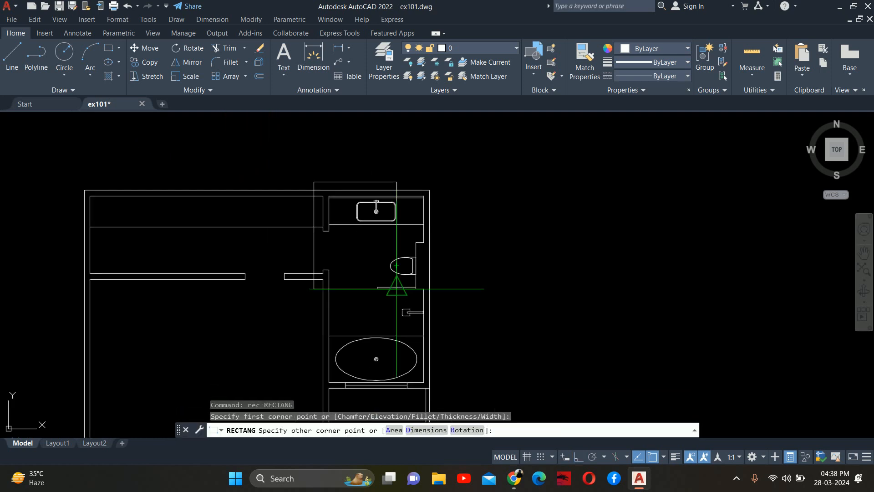
{"action": "middle_click_drag", "start_coordinate": [430, 362], "coordinate": [427, 271]}
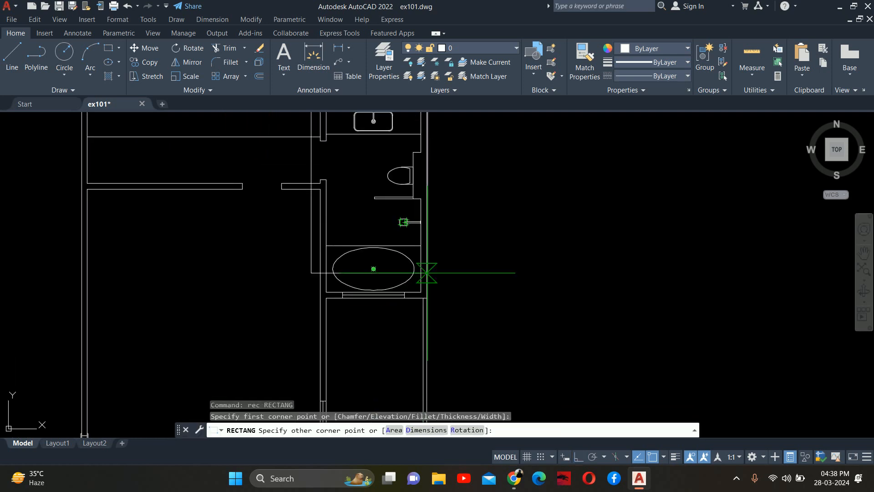
{"action": "left_click", "coordinate": [438, 315]}
{"action": "key", "text": "Escape"}
Step: Trim away everything crossing the outside of the bathroom rectangle with EXTRIM, using the rectangle as the cutting edge
{"action": "mouse_move", "coordinate": [445, 270]}
{"action": "middle_mouse_down"}
{"action": "mouse_move", "coordinate": [444, 304]}
{"action": "mouse_move", "coordinate": [506, 279]}
{"action": "middle_mouse_up"}
{"action": "scroll", "coordinate": [447, 314], "scroll_direction": "down", "scroll_amount": 2}
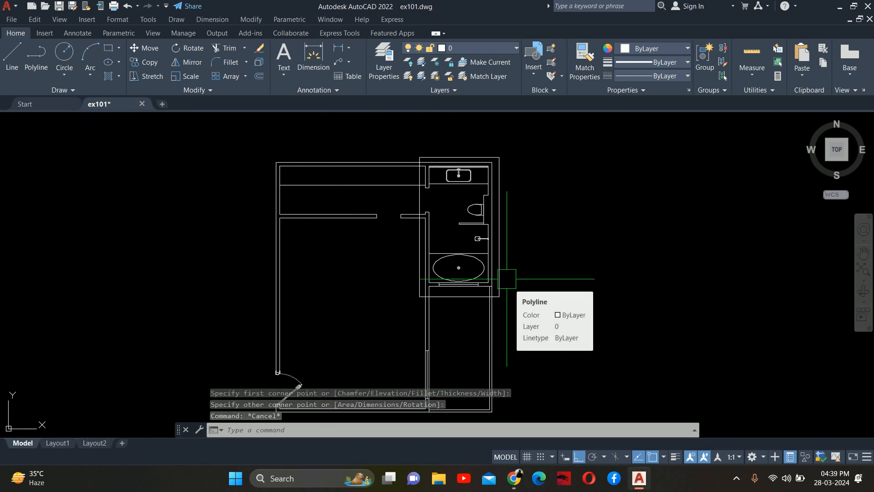
{"action": "type", "text": "e"}
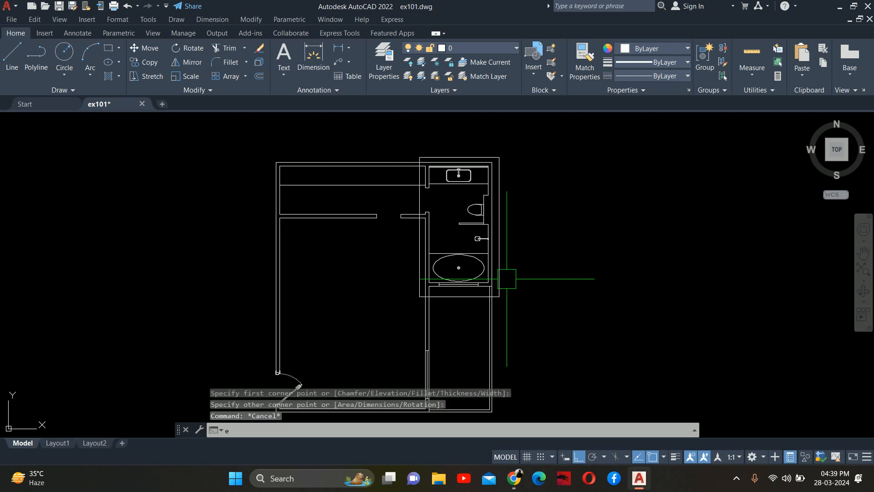
{"action": "type", "text": "xtrim"}
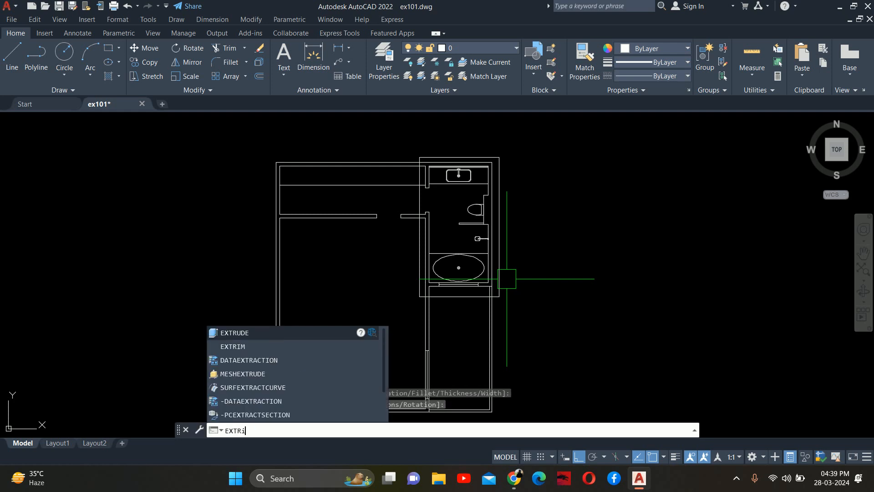
{"action": "key", "text": "Return"}
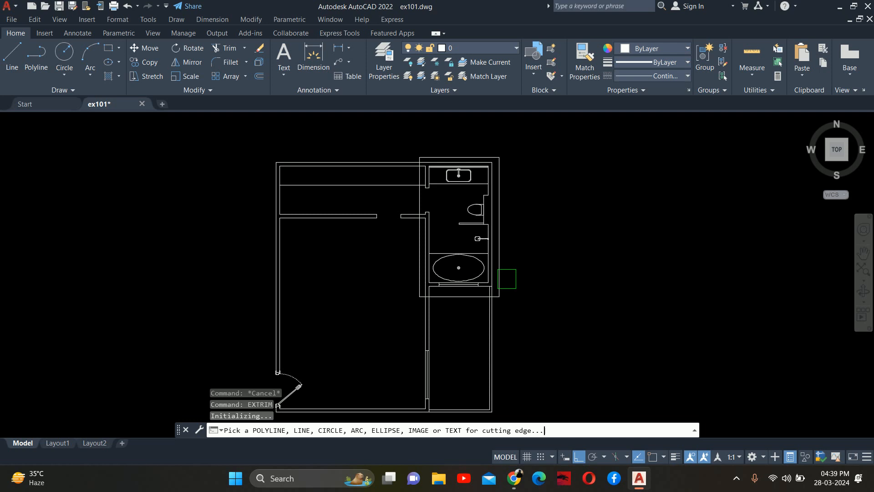
{"action": "scroll", "coordinate": [485, 300], "scroll_direction": "up", "scroll_amount": 4}
{"action": "left_click", "coordinate": [453, 289]}
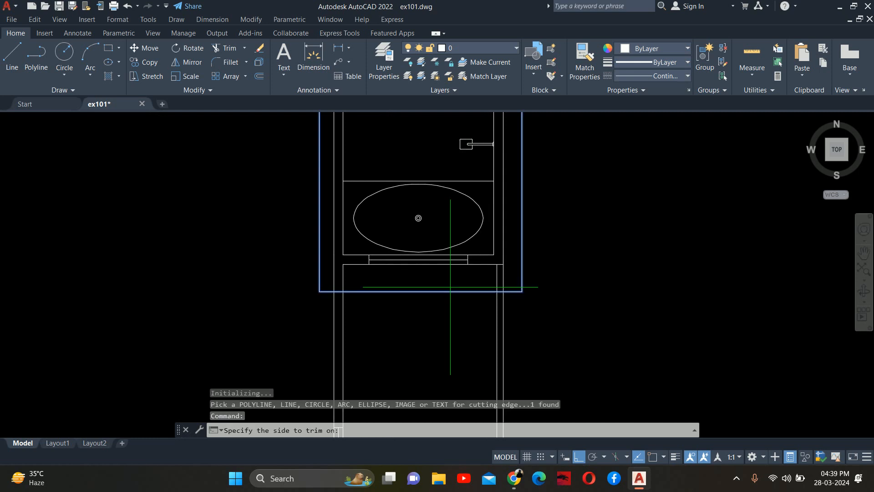
{"action": "scroll", "coordinate": [440, 300], "scroll_direction": "down", "scroll_amount": 2}
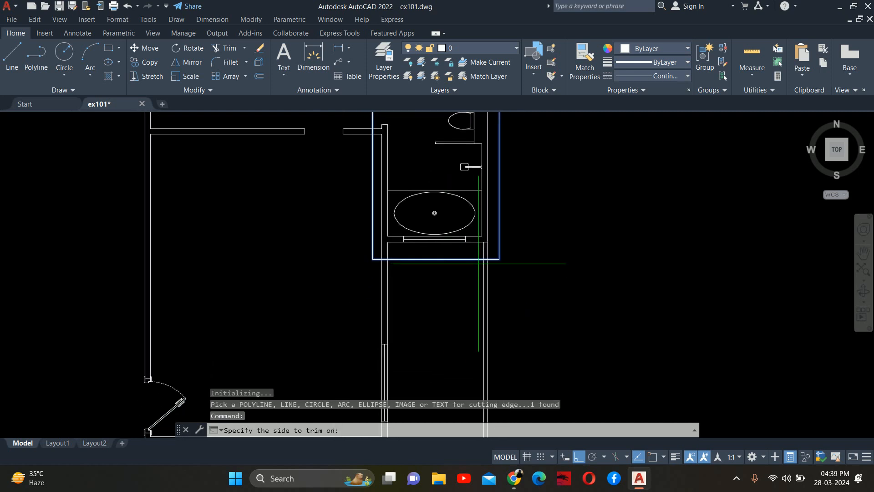
{"action": "scroll", "coordinate": [430, 187], "scroll_direction": "down", "scroll_amount": 2}
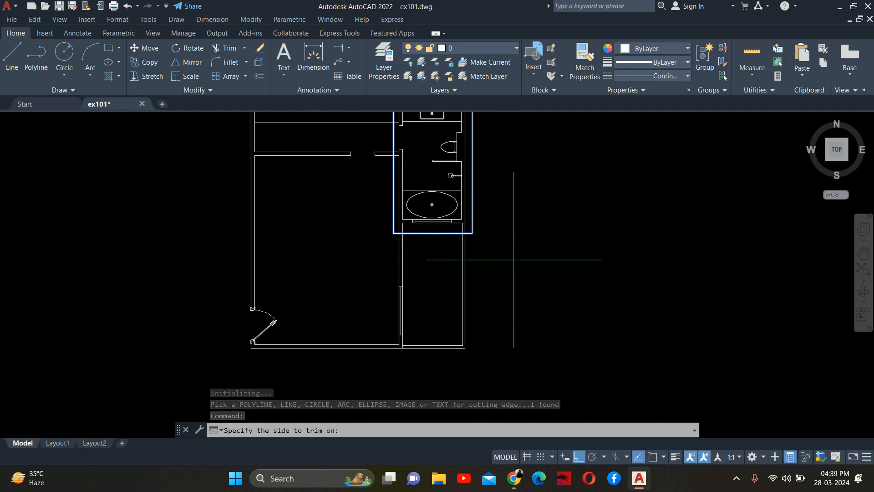
{"action": "scroll", "coordinate": [514, 260], "scroll_direction": "down", "scroll_amount": 2}
{"action": "left_click", "coordinate": [568, 236]}
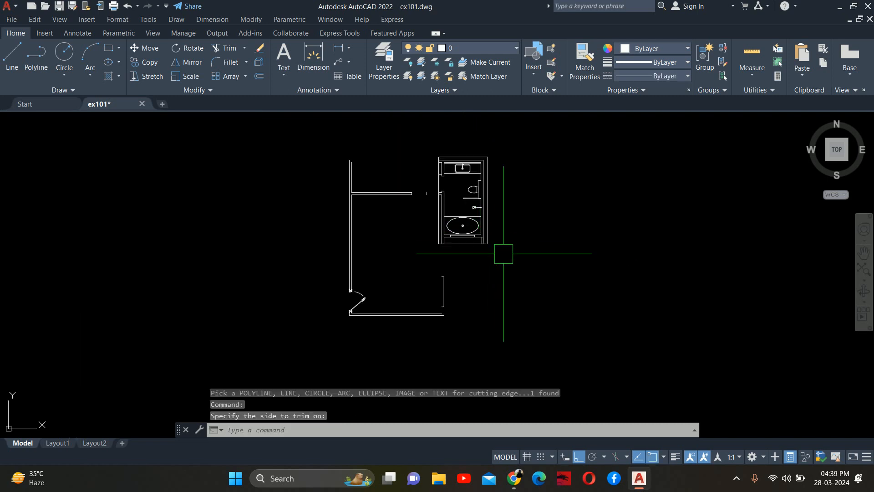
{"action": "middle_click_drag", "start_coordinate": [505, 336], "coordinate": [516, 296]}
{"action": "key", "text": "Return"}
{"action": "left_click", "coordinate": [540, 327]}
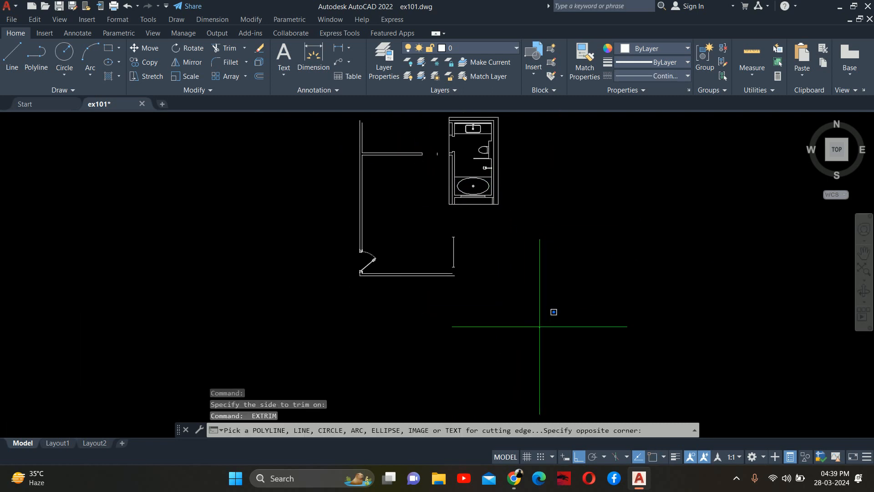
{"action": "left_click", "coordinate": [305, 213]}
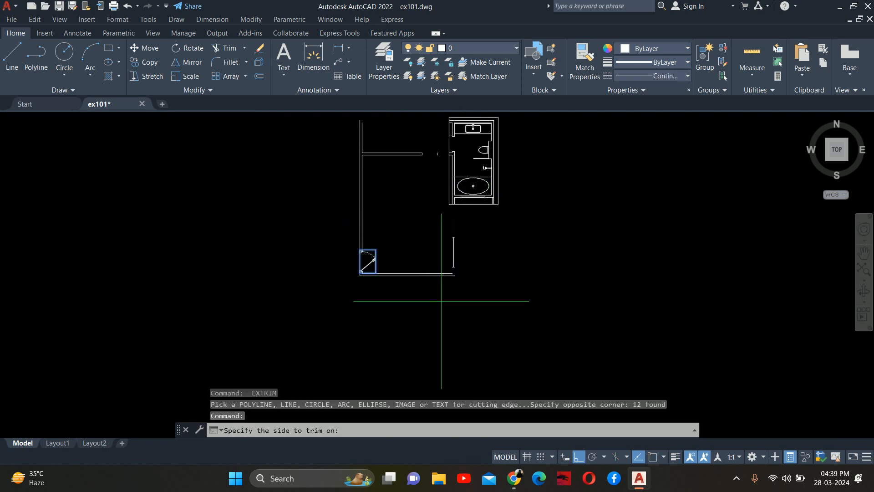
{"action": "key", "text": "Escape"}
Step: Erase the leftover walls, door and line fragments of the copied plan outside the bathroom rectangle
{"action": "left_click", "coordinate": [563, 342]}
{"action": "left_click", "coordinate": [337, 234]}
{"action": "key", "text": "Delete"}
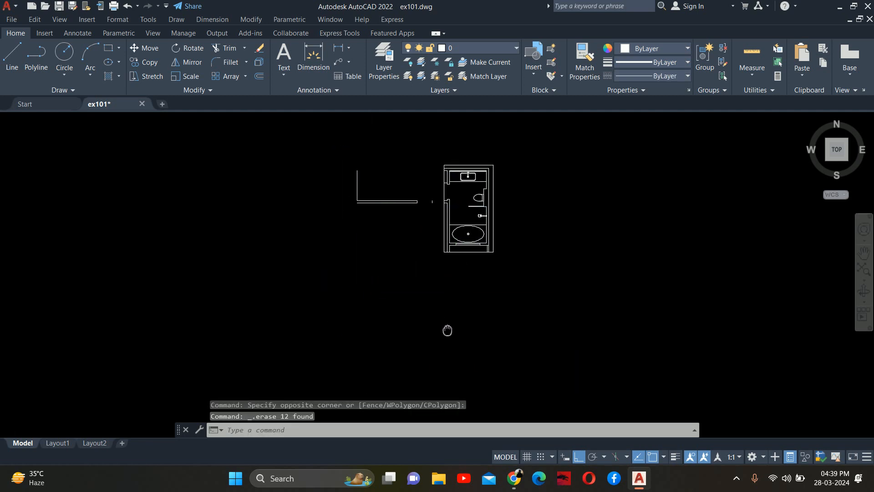
{"action": "scroll", "coordinate": [429, 209], "scroll_direction": "up", "scroll_amount": 5}
{"action": "left_click", "coordinate": [457, 228]}
{"action": "scroll", "coordinate": [275, 135], "scroll_direction": "down", "scroll_amount": 4}
{"action": "middle_click_drag", "start_coordinate": [275, 134], "coordinate": [332, 215]}
{"action": "left_click", "coordinate": [231, 148]}
{"action": "key", "text": "Delete"}
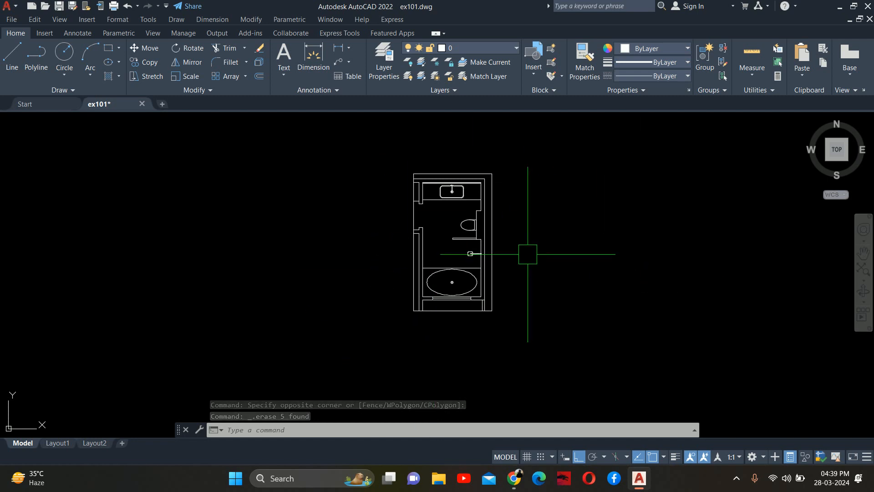
Step: Trim the rectangle's left side beyond the wall ends and its lower edge between the two side walls
{"action": "type", "text": "tr"}
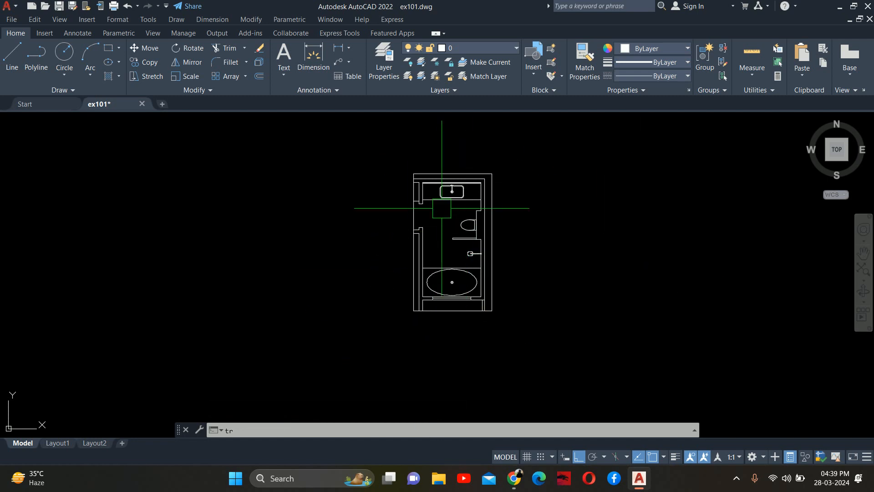
{"action": "key", "text": "Return"}
{"action": "scroll", "coordinate": [432, 183], "scroll_direction": "up", "scroll_amount": 8}
{"action": "left_click", "coordinate": [320, 167]}
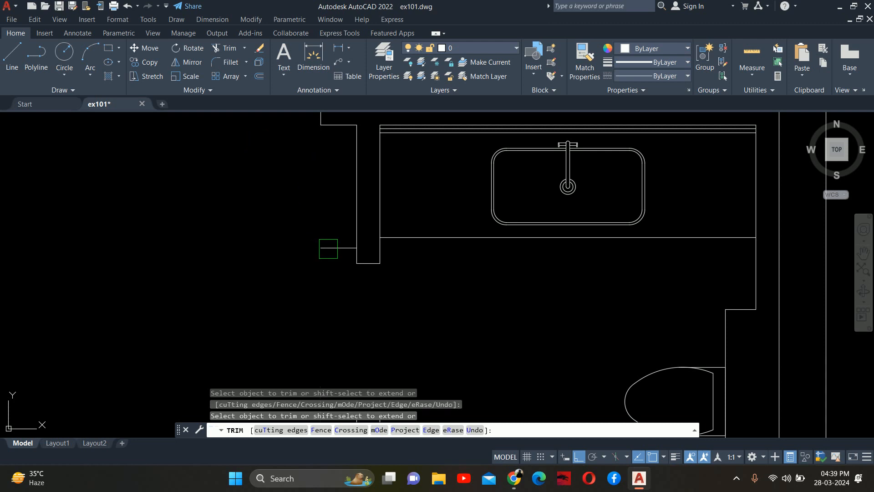
{"action": "left_click", "coordinate": [329, 248]}
{"action": "scroll", "coordinate": [321, 234], "scroll_direction": "down", "scroll_amount": 5}
{"action": "scroll", "coordinate": [324, 177], "scroll_direction": "up", "scroll_amount": 4}
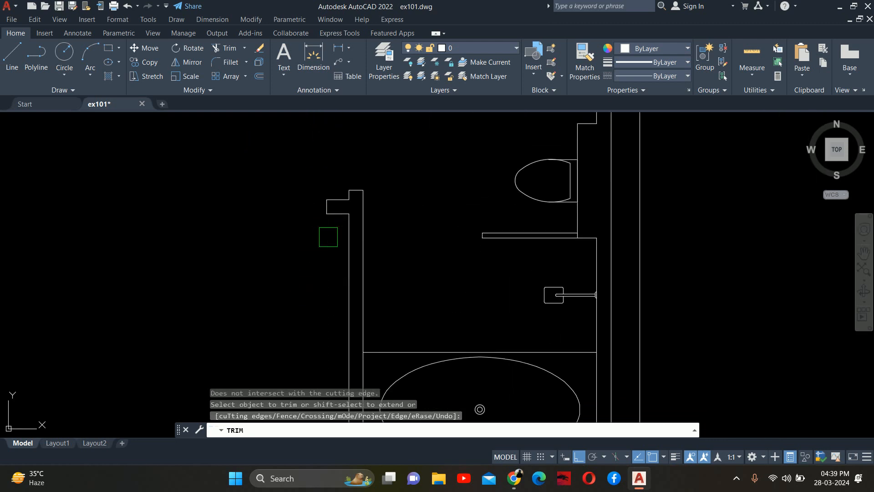
{"action": "scroll", "coordinate": [329, 237], "scroll_direction": "down", "scroll_amount": 5}
{"action": "scroll", "coordinate": [273, 231], "scroll_direction": "up", "scroll_amount": 5}
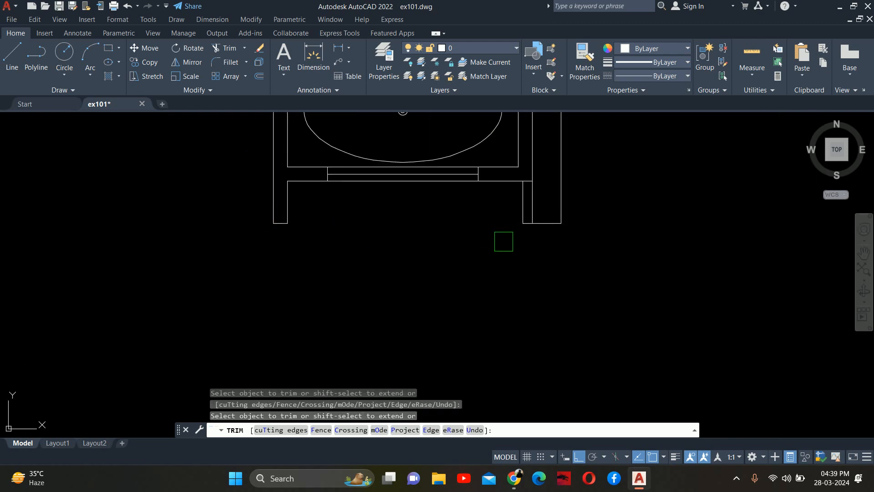
Step: Trim the rectangle's lower edge outside the right wall and remove its upper edge above the washbasin wall
{"action": "middle_click_drag", "start_coordinate": [504, 241], "coordinate": [412, 302]}
{"action": "left_click", "coordinate": [465, 285]}
{"action": "scroll", "coordinate": [464, 285], "scroll_direction": "down", "scroll_amount": 5}
{"action": "scroll", "coordinate": [437, 296], "scroll_direction": "up", "scroll_amount": 5}
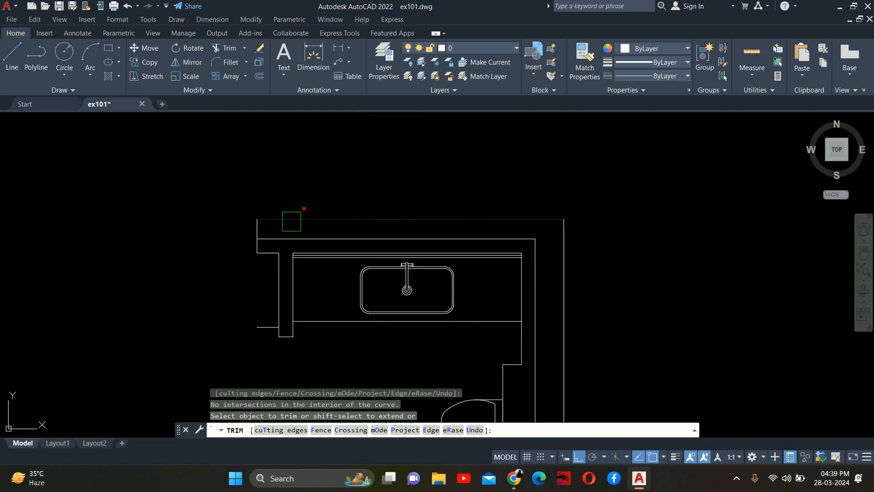
{"action": "left_click", "coordinate": [262, 220]}
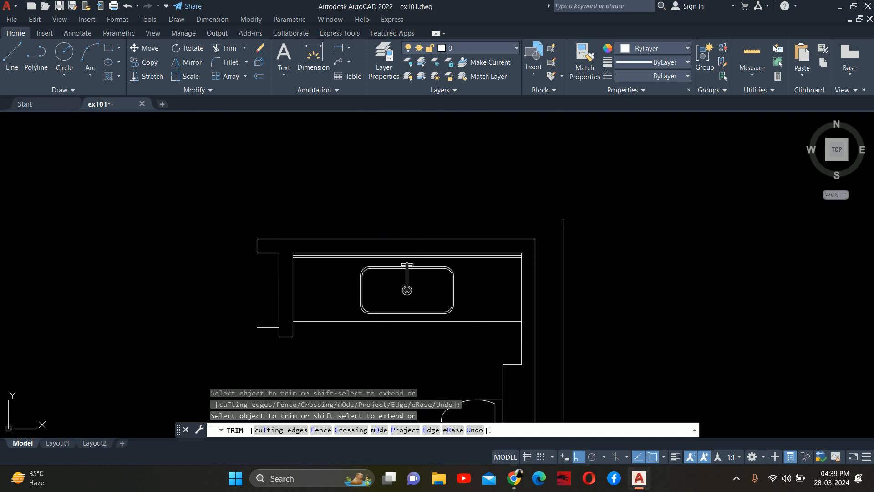
Step: Erase the rectangle's remaining right side and the stray short line beside the wall above the doorway
{"action": "key", "text": "Escape"}
{"action": "scroll", "coordinate": [395, 214], "scroll_direction": "down", "scroll_amount": 2}
{"action": "left_click", "coordinate": [523, 215]}
{"action": "left_click", "coordinate": [500, 217]}
{"action": "key", "text": "Delete"}
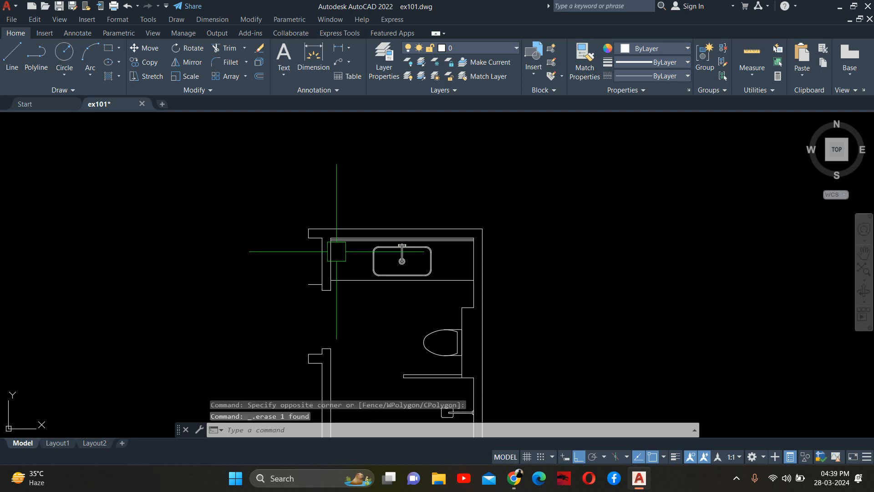
{"action": "scroll", "coordinate": [321, 252], "scroll_direction": "up", "scroll_amount": 4}
{"action": "scroll", "coordinate": [244, 165], "scroll_direction": "down", "scroll_amount": 6}
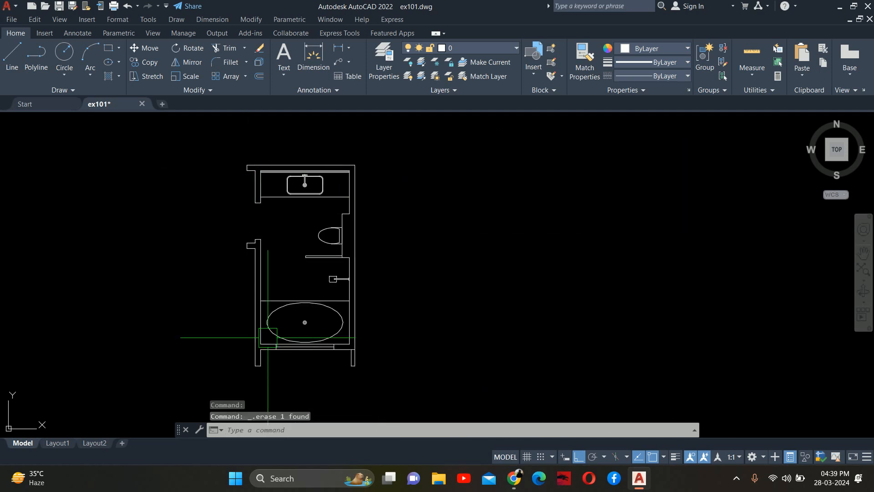
{"action": "key", "text": "Escape"}
{"action": "key", "text": "Escape"}
{"action": "middle_click_drag", "start_coordinate": [420, 243], "coordinate": [475, 250]}
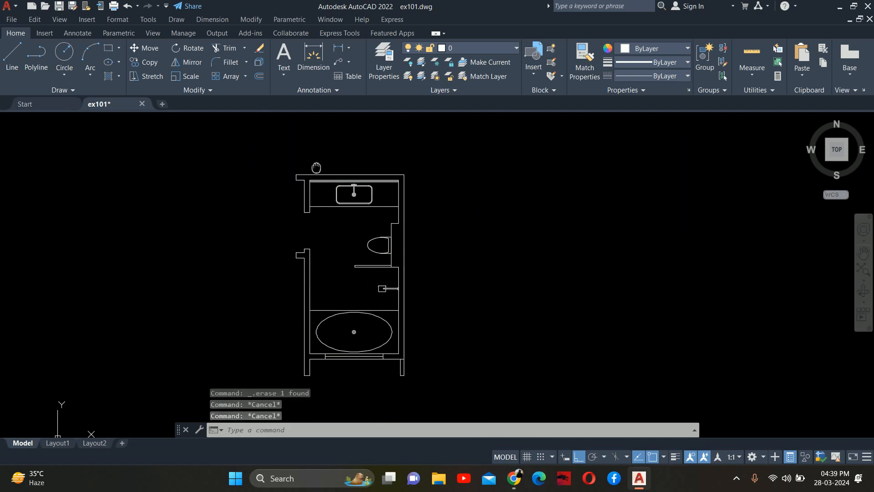
Step: Hatch the bathroom's wall areas, including the left wall below the doorway and the lower right wall stub
{"action": "type", "text": "h"}
{"action": "key", "text": "Return"}
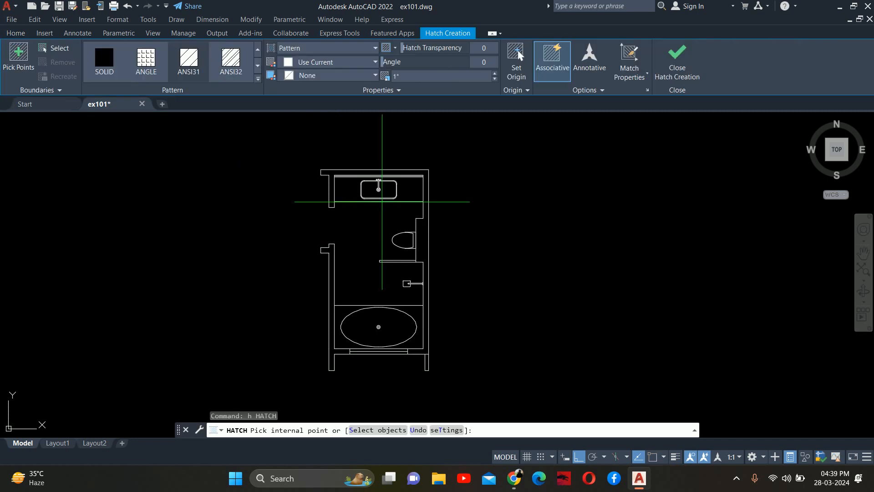
{"action": "scroll", "coordinate": [343, 167], "scroll_direction": "up", "scroll_amount": 2}
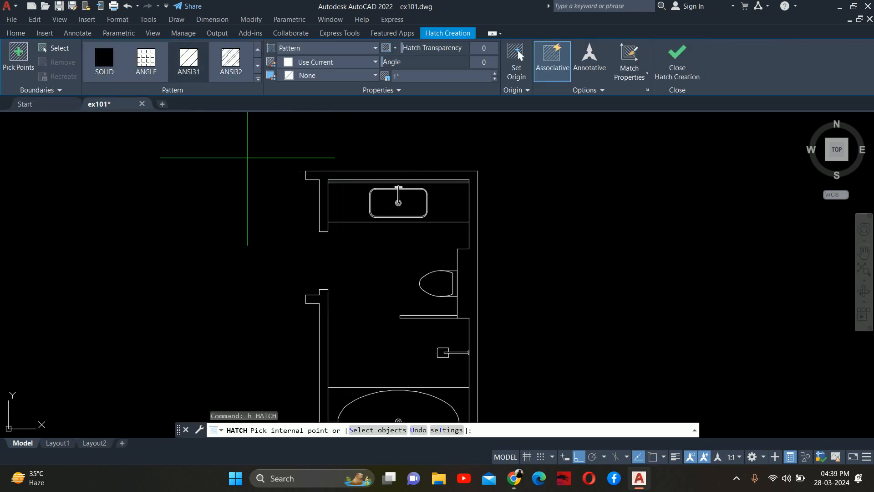
{"action": "left_click", "coordinate": [322, 180]}
{"action": "scroll", "coordinate": [314, 197], "scroll_direction": "down", "scroll_amount": 2}
{"action": "middle_click_drag", "start_coordinate": [315, 198], "coordinate": [314, 149]}
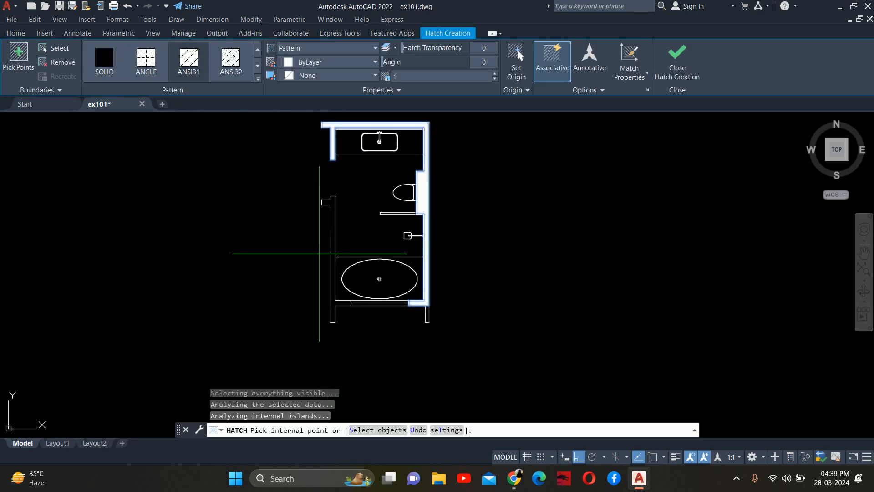
{"action": "scroll", "coordinate": [334, 278], "scroll_direction": "up", "scroll_amount": 2}
{"action": "left_click", "coordinate": [337, 278]}
{"action": "scroll", "coordinate": [346, 276], "scroll_direction": "down", "scroll_amount": 2}
{"action": "scroll", "coordinate": [405, 306], "scroll_direction": "up", "scroll_amount": 4}
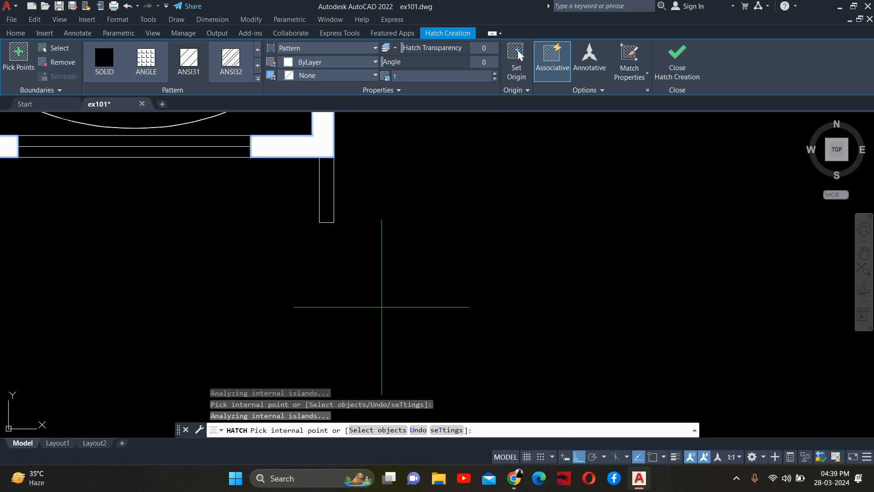
{"action": "left_click", "coordinate": [328, 191]}
{"action": "scroll", "coordinate": [328, 191], "scroll_direction": "down", "scroll_amount": 4}
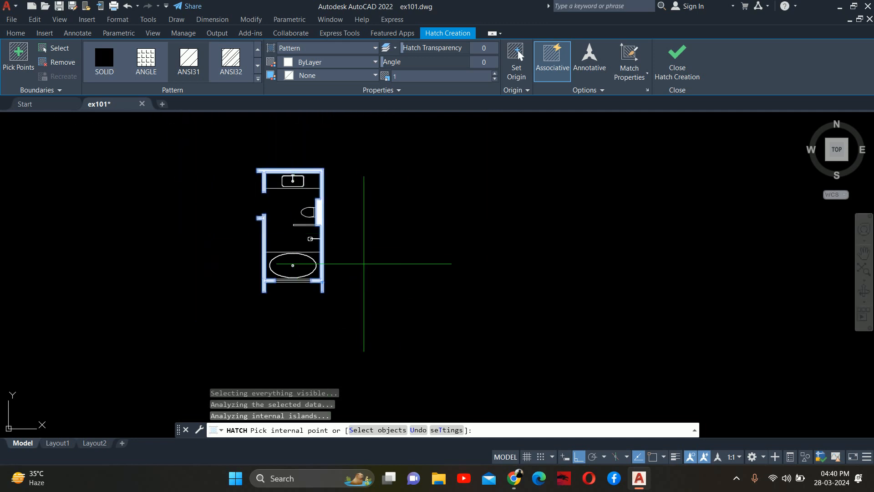
Step: Set the wall hatch's scale to 25
{"action": "left_click", "coordinate": [441, 78]}
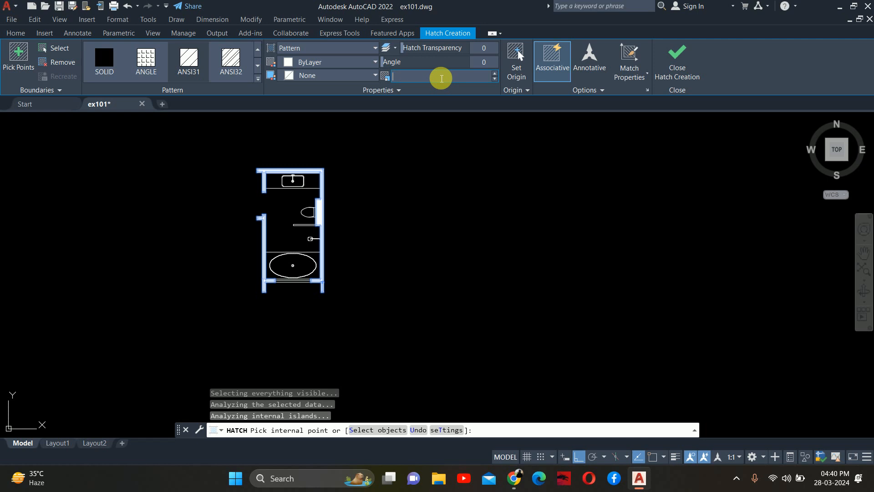
{"action": "type", "text": "50"}
{"action": "key", "text": "Return"}
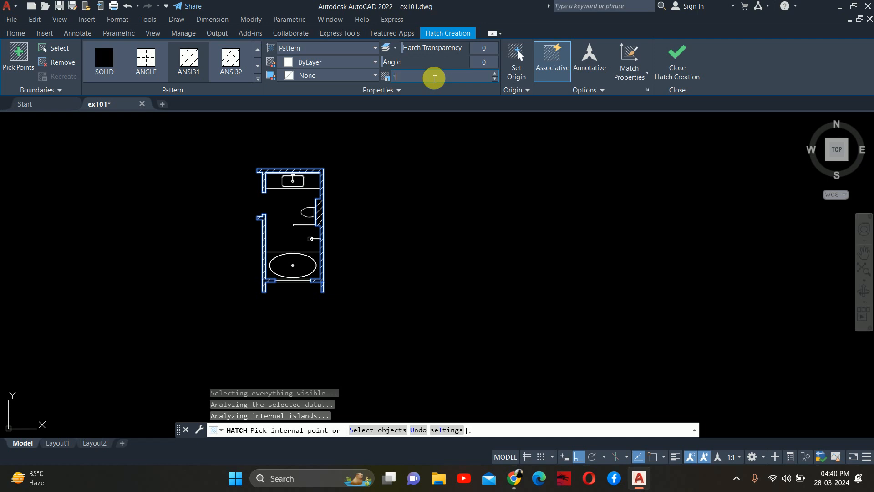
{"action": "scroll", "coordinate": [326, 178], "scroll_direction": "up", "scroll_amount": 5}
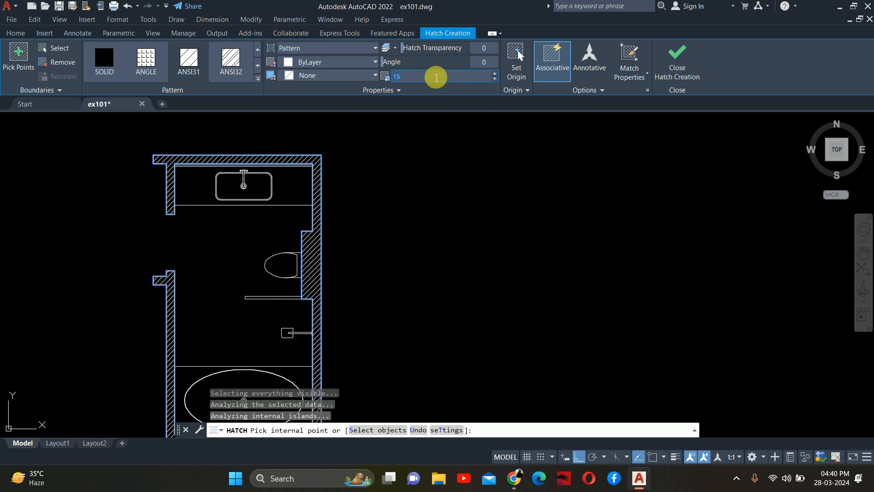
{"action": "left_click", "coordinate": [436, 78]}
{"action": "type", "text": "25"}
{"action": "key", "text": "Return"}
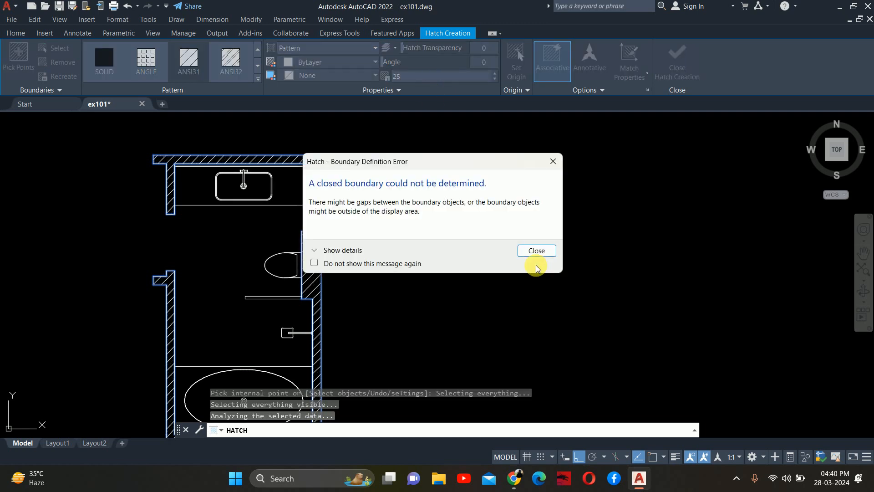
{"action": "left_click", "coordinate": [533, 250]}
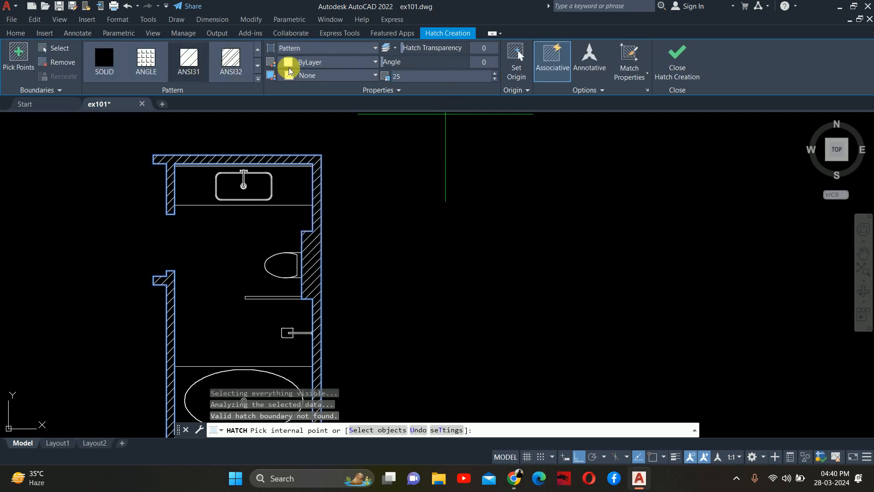
Step: Set the wall hatch's colour to red and finish the hatch
{"action": "left_click", "coordinate": [332, 63]}
{"action": "left_click", "coordinate": [285, 178]}
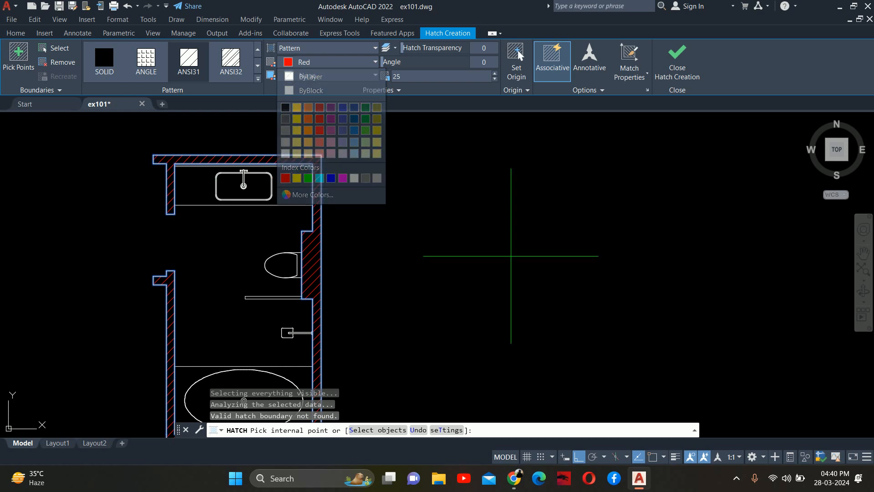
{"action": "key", "text": "Escape"}
{"action": "scroll", "coordinate": [319, 237], "scroll_direction": "down", "scroll_amount": 4}
{"action": "scroll", "coordinate": [234, 233], "scroll_direction": "up", "scroll_amount": 4}
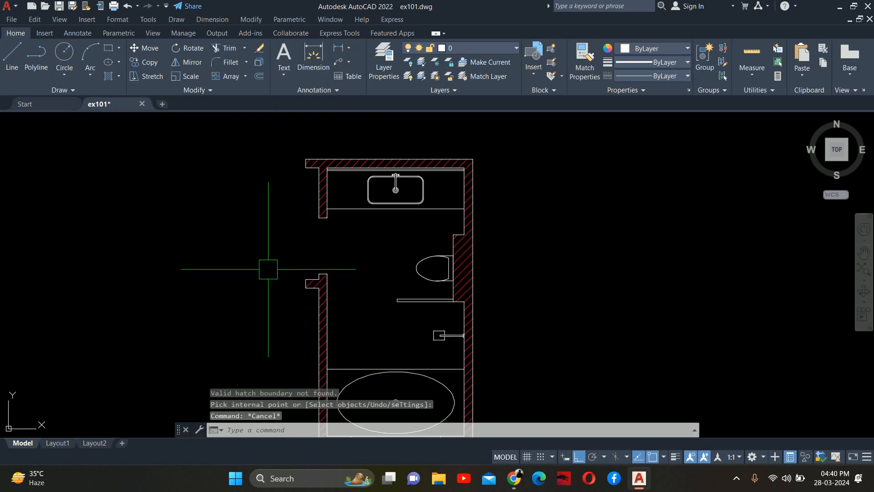
{"action": "key", "text": "Escape"}
{"action": "middle_click_drag", "start_coordinate": [389, 245], "coordinate": [391, 213]}
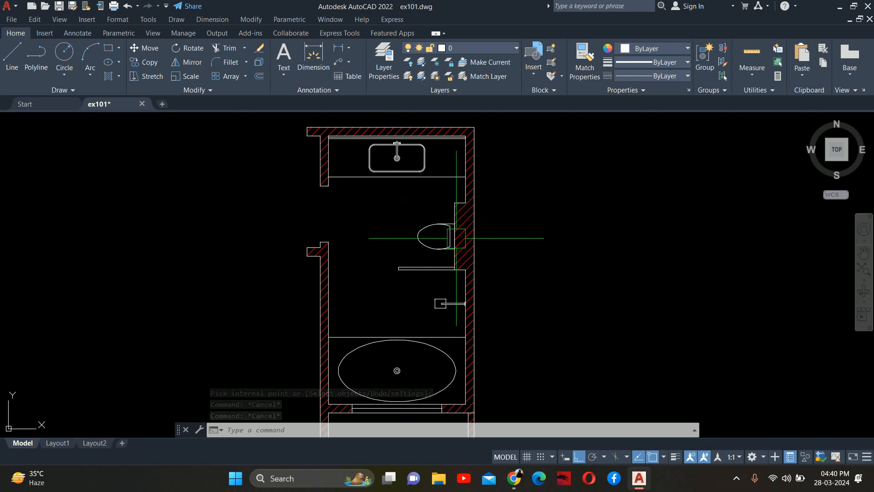
{"action": "middle_click_drag", "start_coordinate": [461, 240], "coordinate": [471, 217]}
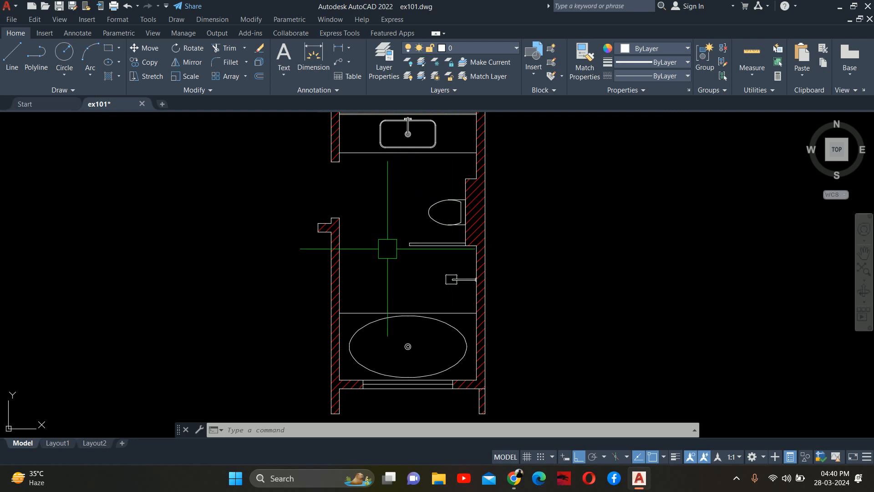
{"action": "middle_click_drag", "start_coordinate": [398, 391], "coordinate": [399, 333]}
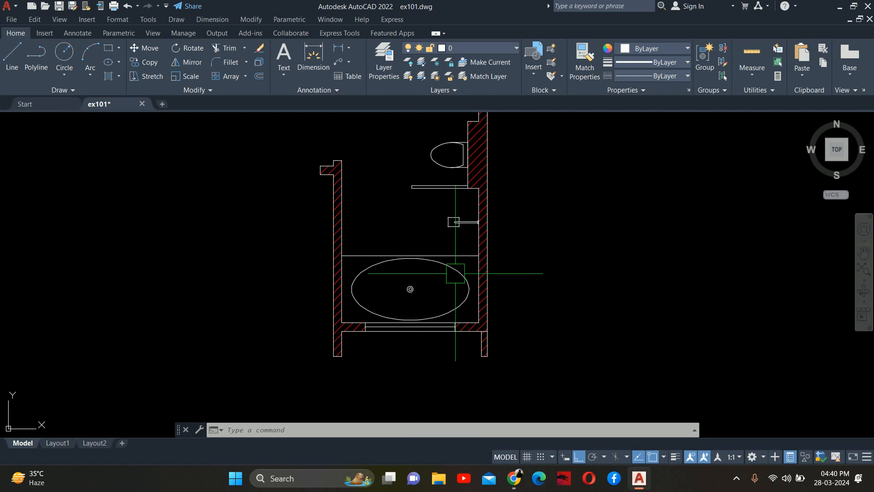
{"action": "key", "text": "Escape"}
{"action": "key", "text": "Escape"}
{"action": "key", "text": "Escape"}
{"action": "middle_click_drag", "start_coordinate": [414, 177], "coordinate": [437, 417]}
{"action": "middle_click_drag", "start_coordinate": [413, 357], "coordinate": [413, 305]}
{"action": "type", "text": "c"}
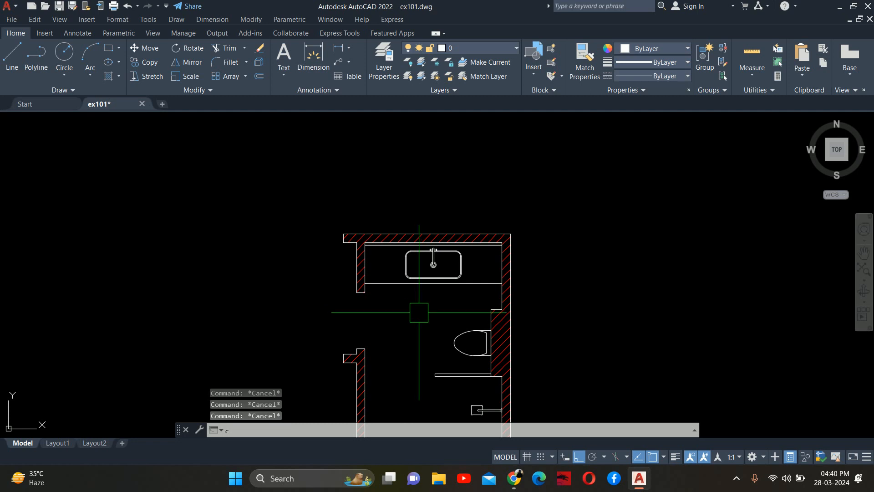
{"action": "key", "text": "Escape"}
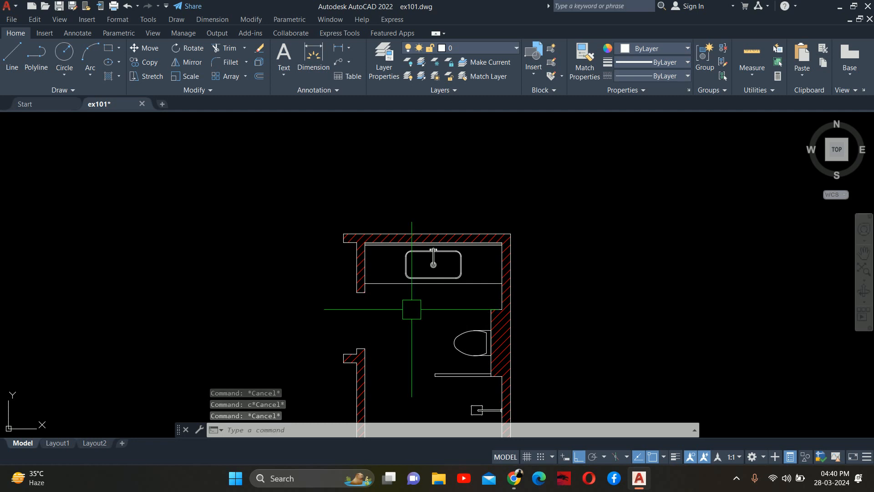
Step: Draw a circle of radius 6" below the washbasin counter, aligned with the midpoint of the counter's front edge
{"action": "type", "text": "c"}
{"action": "key", "text": "Return"}
{"action": "scroll", "coordinate": [416, 322], "scroll_direction": "up", "scroll_amount": 2}
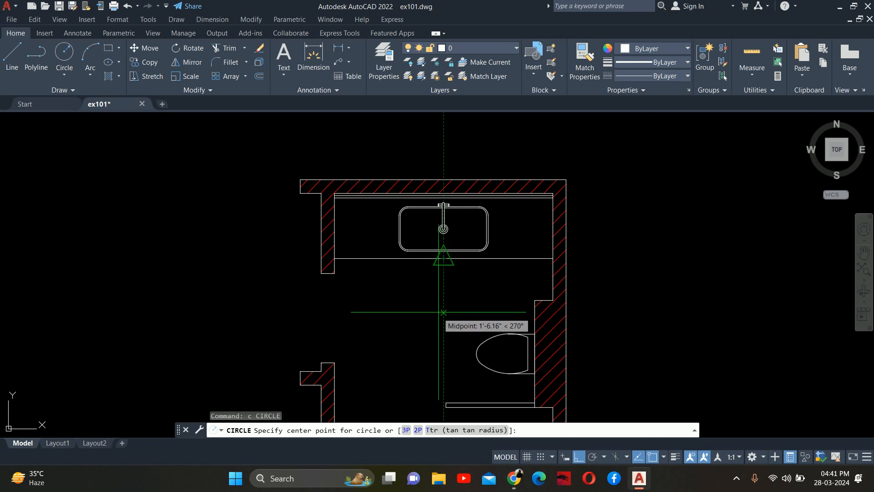
{"action": "scroll", "coordinate": [444, 307], "scroll_direction": "up", "scroll_amount": 2}
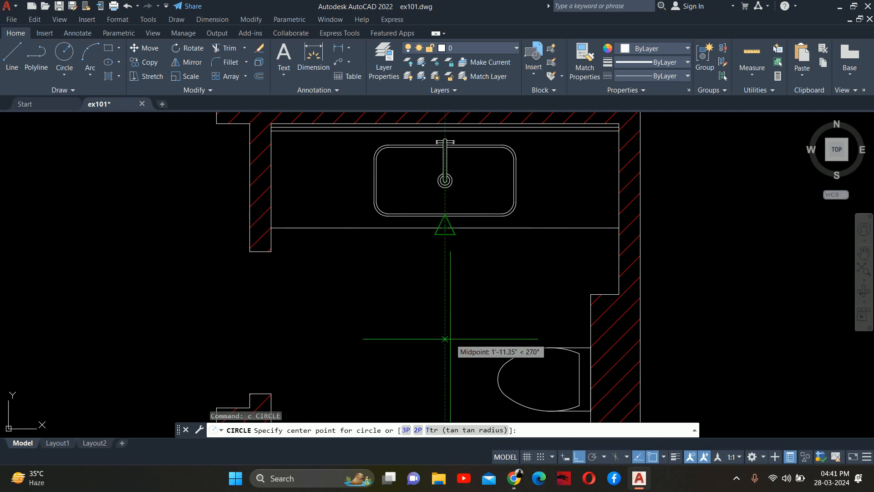
{"action": "left_click", "coordinate": [444, 339]}
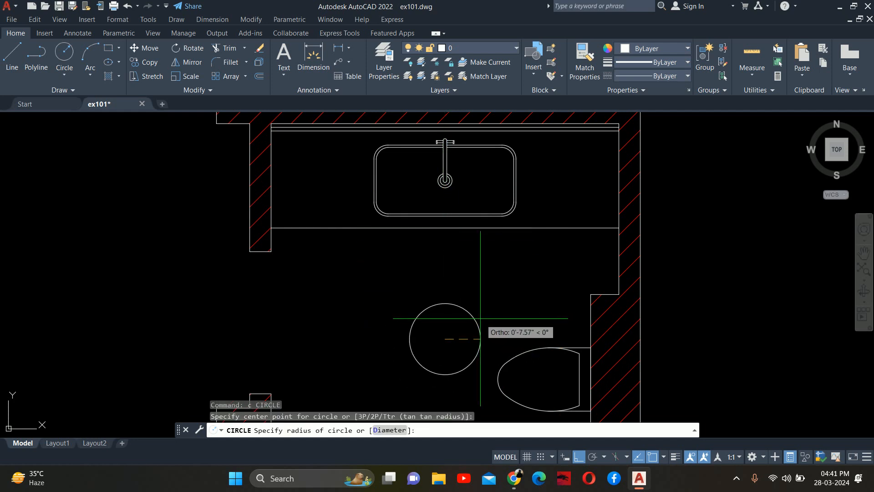
{"action": "type", "text": "6"}
{"action": "key", "text": "Return"}
{"action": "key", "text": "Escape"}
Step: Draw a horizontal diameter line across the circle between its left and right quadrants
{"action": "scroll", "coordinate": [467, 319], "scroll_direction": "down", "scroll_amount": 3}
{"action": "scroll", "coordinate": [467, 319], "scroll_direction": "up", "scroll_amount": 2}
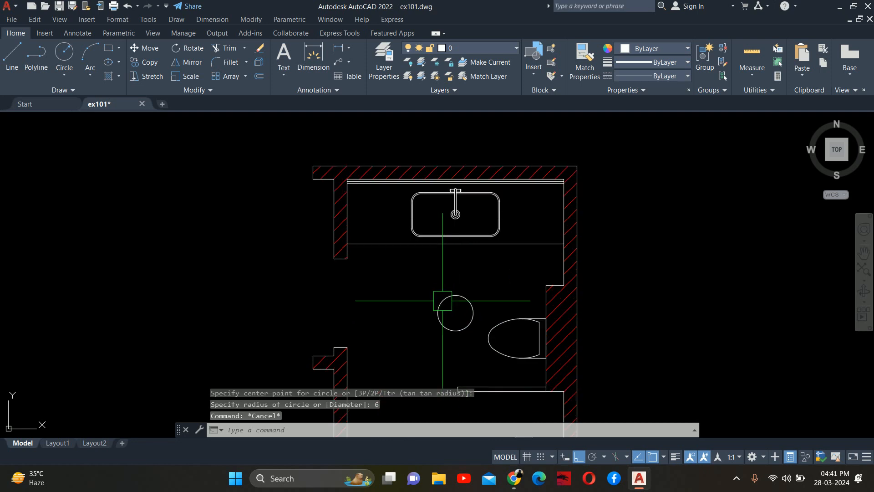
{"action": "scroll", "coordinate": [466, 313], "scroll_direction": "up", "scroll_amount": 2}
{"action": "type", "text": "1"}
{"action": "key", "text": "Return"}
{"action": "scroll", "coordinate": [465, 313], "scroll_direction": "up", "scroll_amount": 2}
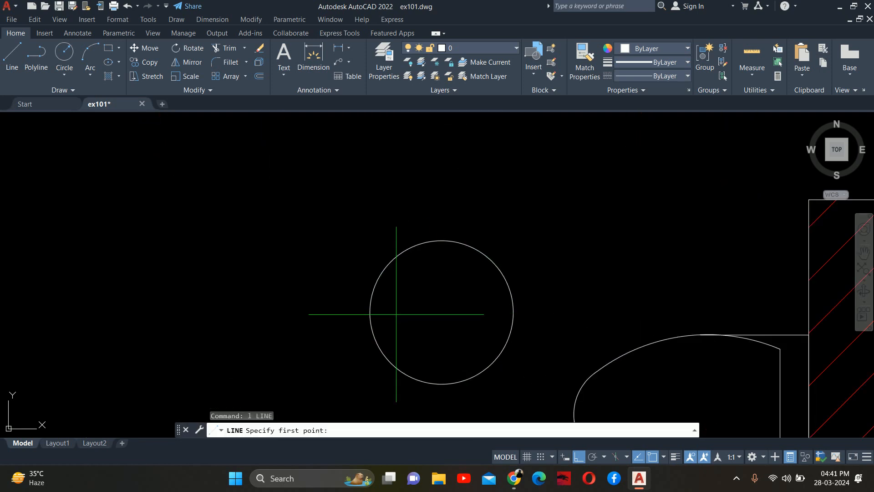
{"action": "left_click", "coordinate": [370, 313]}
{"action": "left_click", "coordinate": [513, 312]}
{"action": "key", "text": "Escape"}
Step: Draw a 3" vertical line upward from the circle's top quadrant, undoing the wrongly directed first segment
{"action": "scroll", "coordinate": [392, 319], "scroll_direction": "down", "scroll_amount": 3}
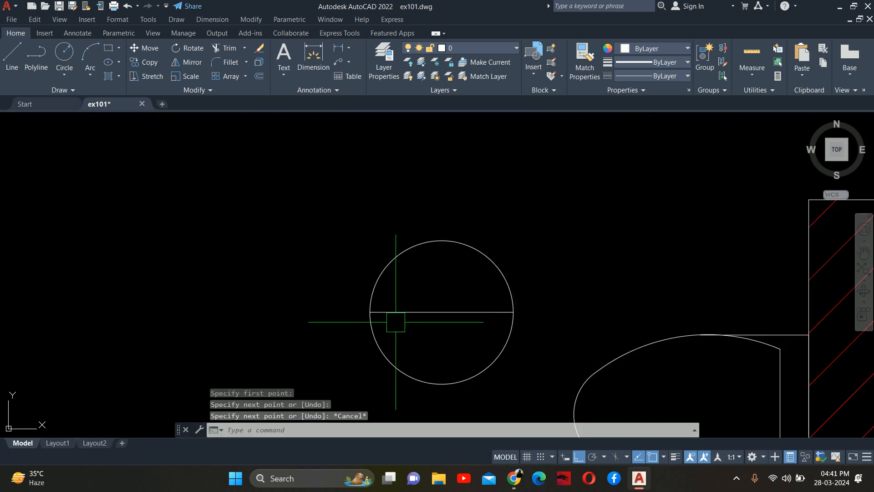
{"action": "type", "text": "l"}
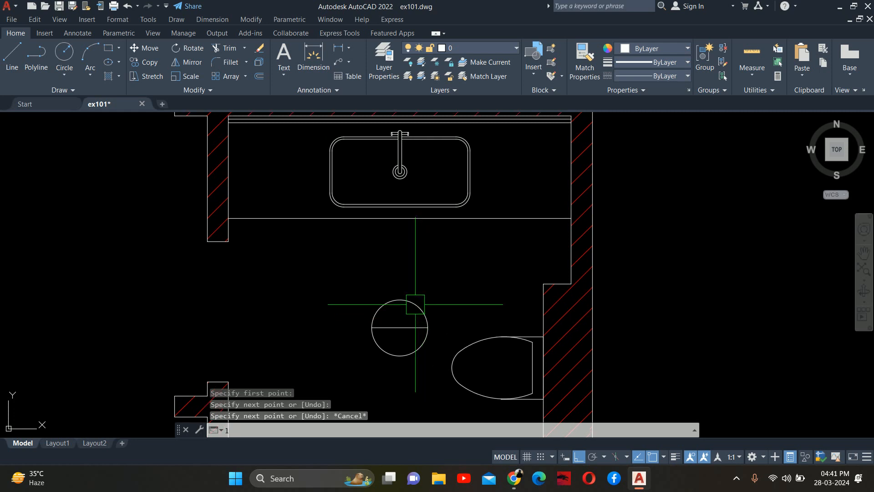
{"action": "key", "text": "Return"}
{"action": "left_click", "coordinate": [400, 300]}
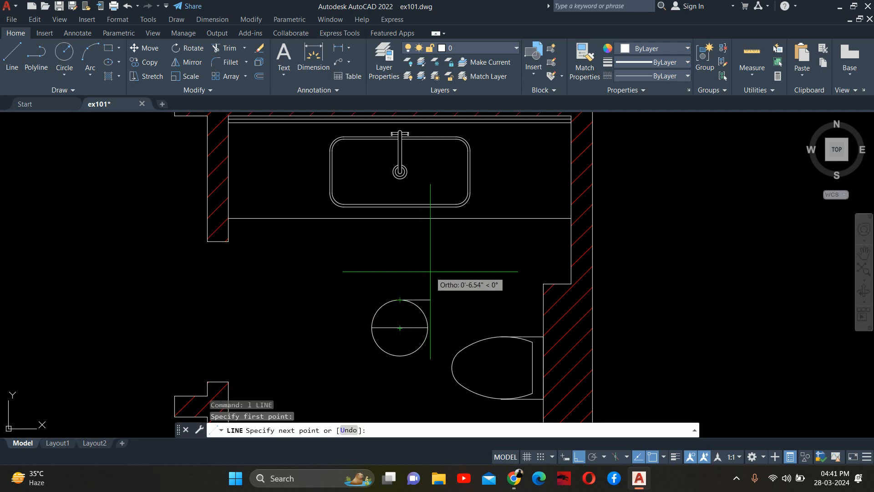
{"action": "type", "text": "3"}
{"action": "key", "text": "Return"}
{"action": "key", "text": "ctrl+z"}
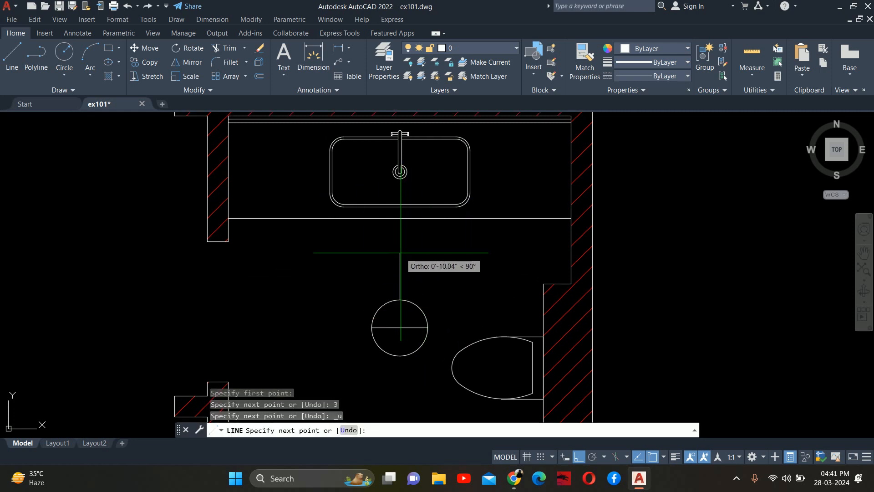
{"action": "key", "text": "Return"}
{"action": "key", "text": "Return"}
Step: Draw a 3" line leftward from the circle's left quadrant and connect its end to the top of the short vertical line
{"action": "key", "text": "Return"}
{"action": "left_click", "coordinate": [372, 327]}
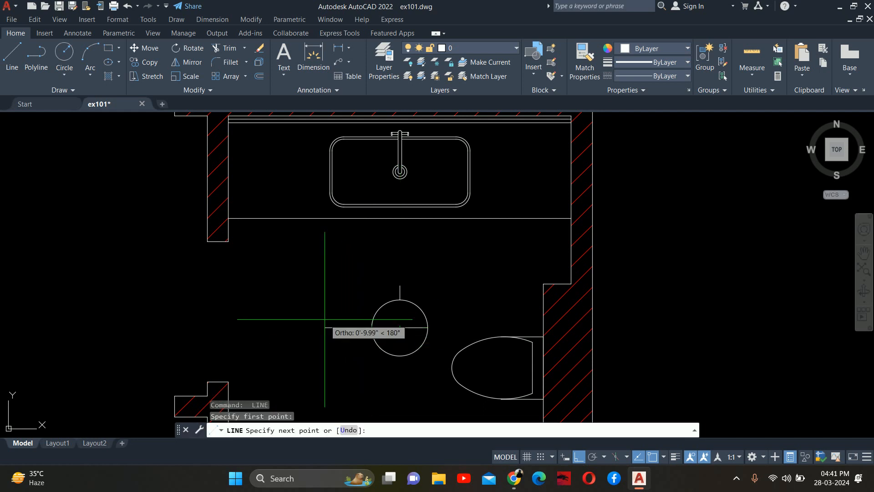
{"action": "type", "text": "3"}
{"action": "key", "text": "Return"}
{"action": "left_click", "coordinate": [400, 285]}
{"action": "key", "text": "Escape"}
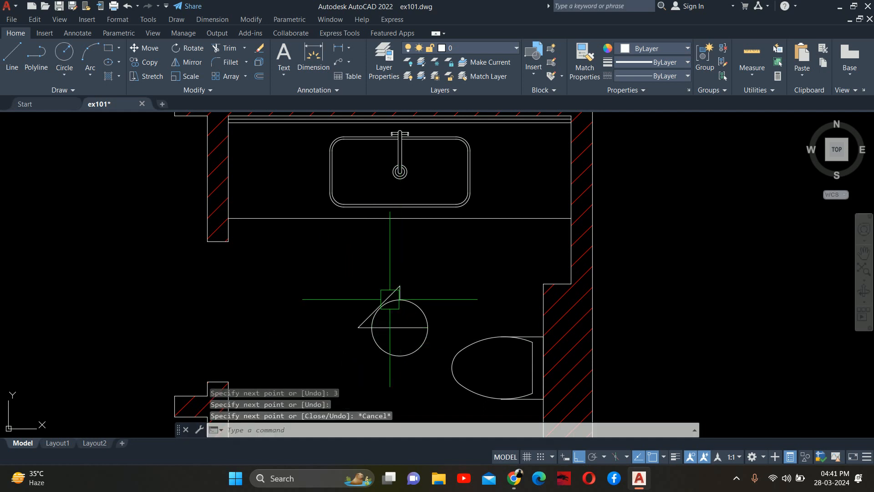
Step: Mirror the sloped line and the short horizontal line about the circle's vertical axis, keeping the originals
{"action": "scroll", "coordinate": [367, 328], "scroll_direction": "up", "scroll_amount": 2}
{"action": "middle_click_drag", "start_coordinate": [367, 330], "coordinate": [368, 319]}
{"action": "type", "text": "mi"}
{"action": "key", "text": "Return"}
{"action": "left_click", "coordinate": [363, 350]}
{"action": "left_click", "coordinate": [328, 279]}
{"action": "key", "text": "Return"}
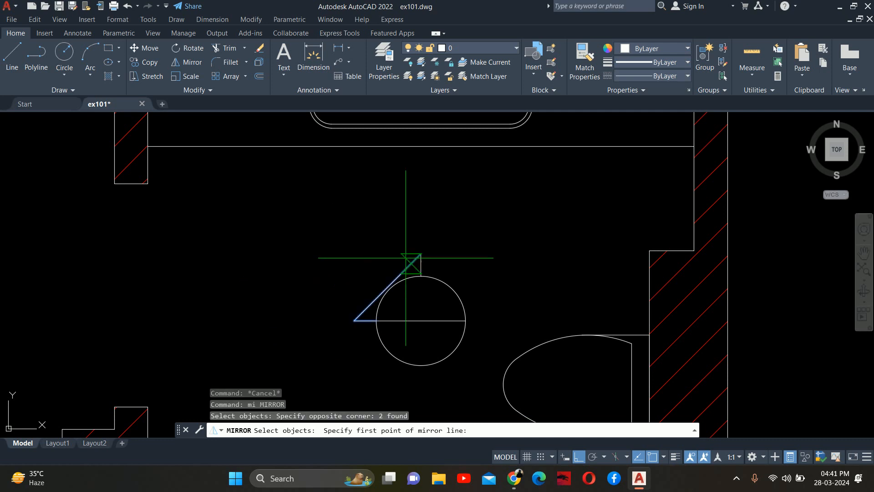
{"action": "left_click", "coordinate": [421, 253]}
{"action": "left_click", "coordinate": [425, 201]}
{"action": "key", "text": "Return"}
{"action": "key", "text": "Escape"}
Step: Erase the short vertical line between the triangle's apex and the circle
{"action": "scroll", "coordinate": [424, 245], "scroll_direction": "up", "scroll_amount": 2}
{"action": "left_click", "coordinate": [402, 234]}
{"action": "left_click", "coordinate": [457, 338]}
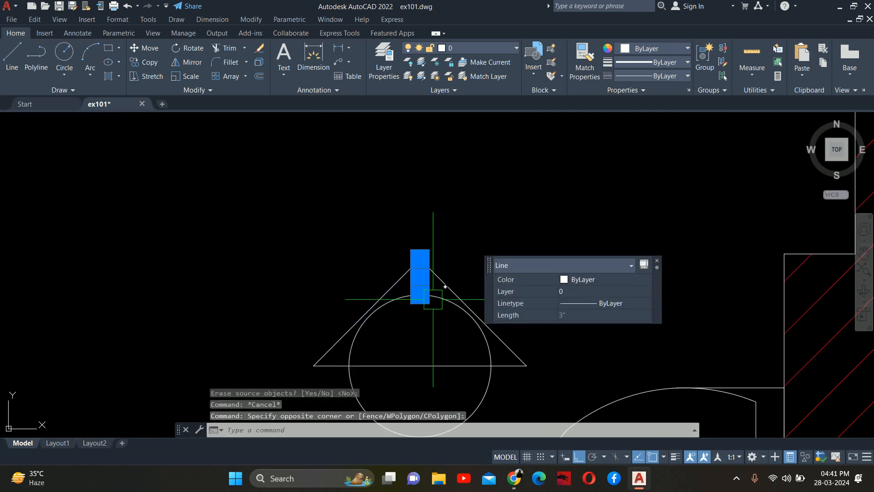
{"action": "key", "text": "Delete"}
Step: Fill the area between the triangle and the upper half of the circle with a SOLID hatch
{"action": "middle_click_drag", "start_coordinate": [399, 351], "coordinate": [405, 314]}
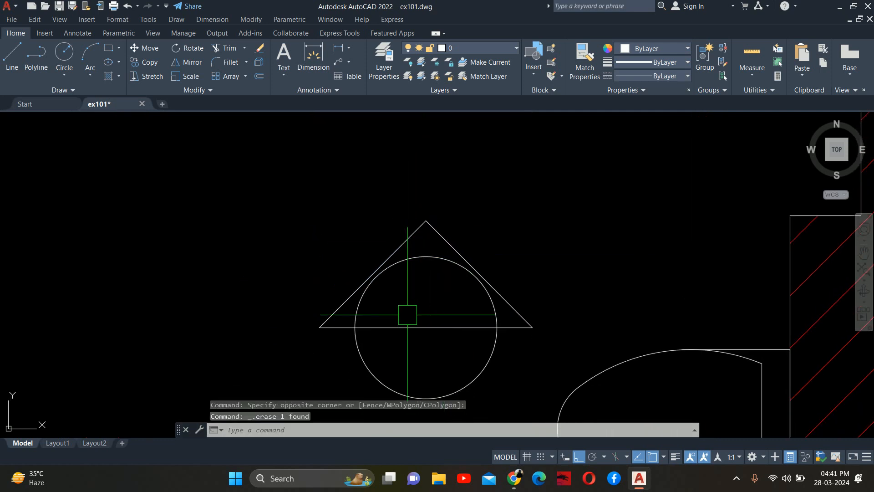
{"action": "type", "text": "h"}
{"action": "key", "text": "Return"}
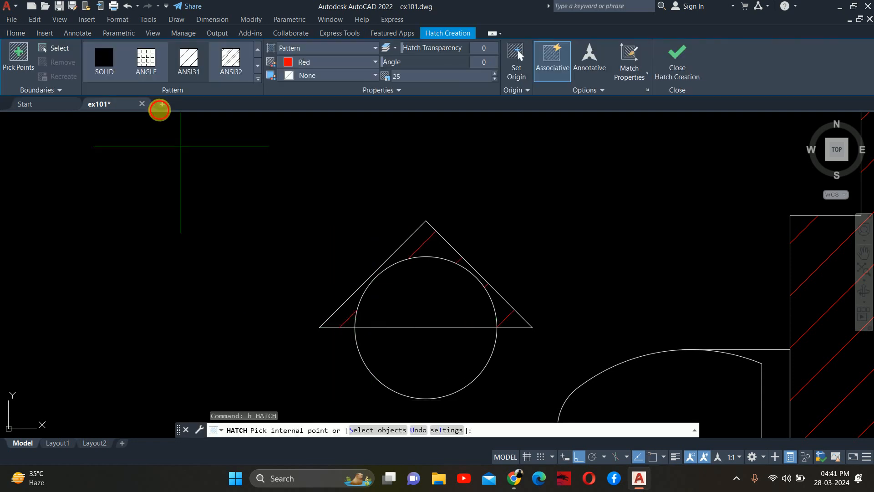
{"action": "left_click", "coordinate": [112, 63]}
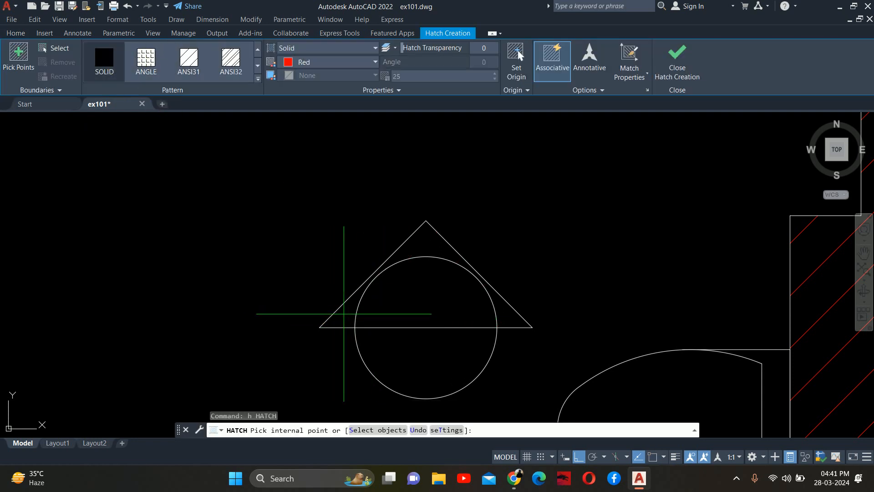
{"action": "key", "text": "Escape"}
{"action": "key", "text": "Escape"}
Step: Match the solid fill's properties to those of the circle's horizontal diameter line
{"action": "type", "text": "ma"}
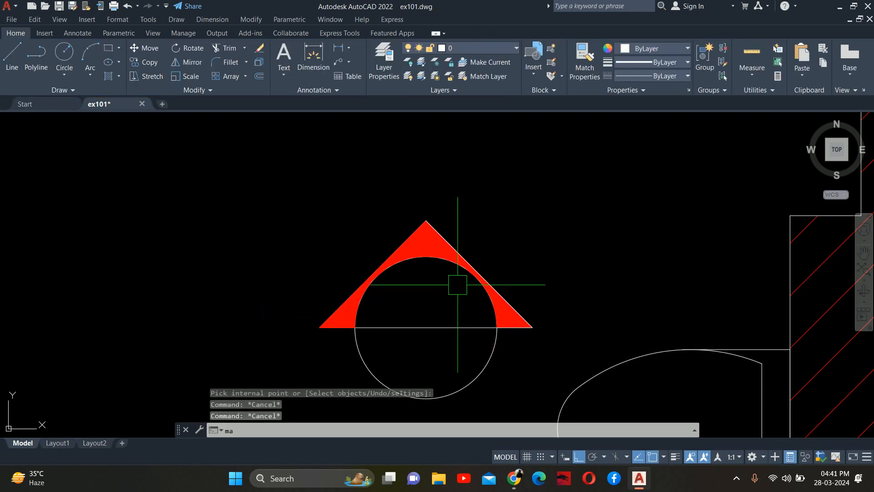
{"action": "key", "text": "Return"}
{"action": "left_click", "coordinate": [452, 329]}
{"action": "left_click", "coordinate": [478, 185]}
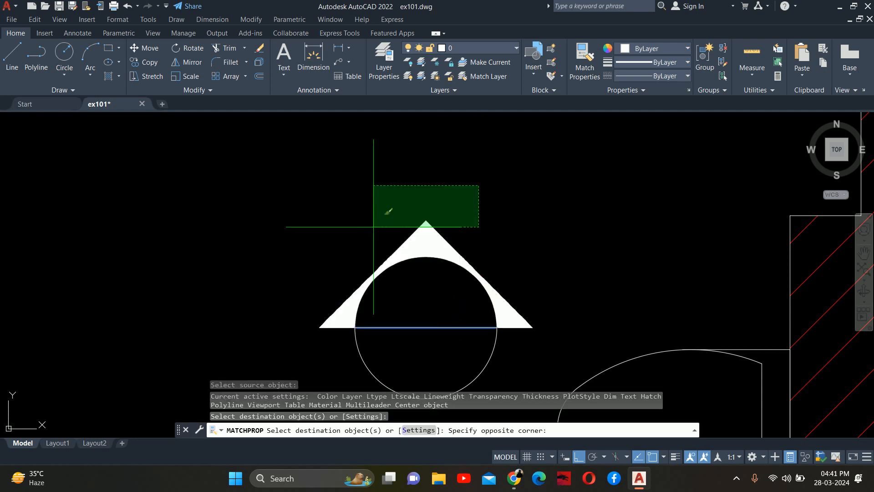
{"action": "left_click", "coordinate": [386, 212]}
{"action": "key", "text": "Escape"}
{"action": "key", "text": "Escape"}
{"action": "scroll", "coordinate": [493, 244], "scroll_direction": "down", "scroll_amount": 2}
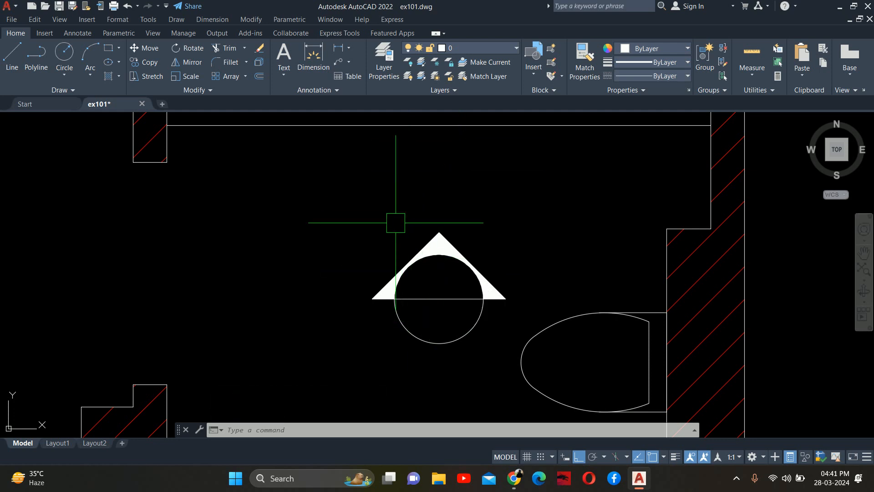
Step: Start a block definition named "elevation callout" and select the whole triangle-and-circle symbol as its objects
{"action": "key", "text": "Escape"}
{"action": "key", "text": "Escape"}
{"action": "middle_click_drag", "start_coordinate": [437, 271], "coordinate": [438, 226]}
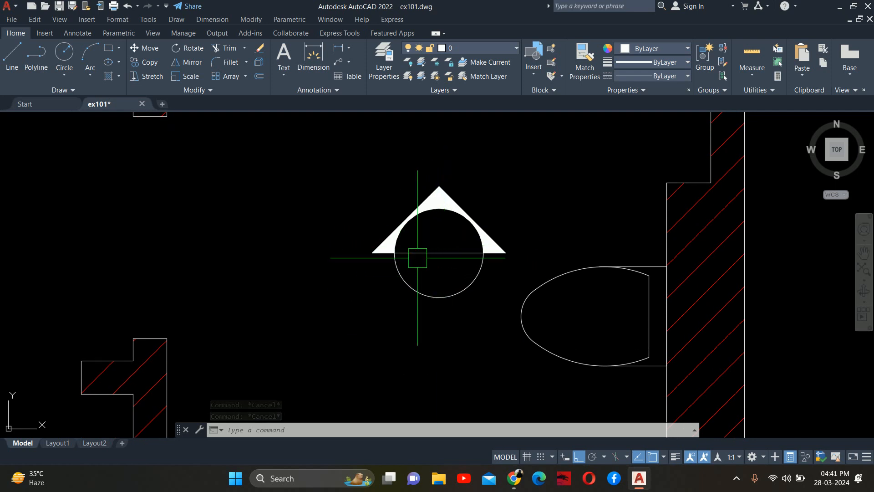
{"action": "key", "text": "Escape"}
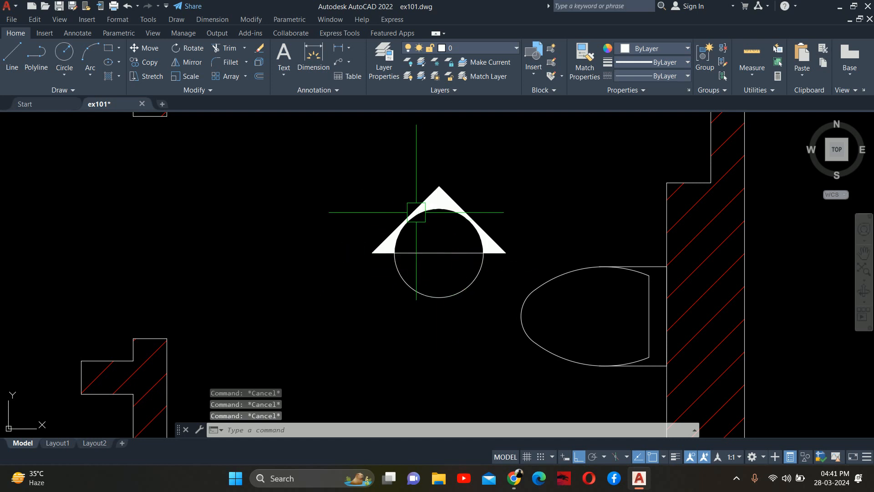
{"action": "type", "text": "b"}
{"action": "key", "text": "Return"}
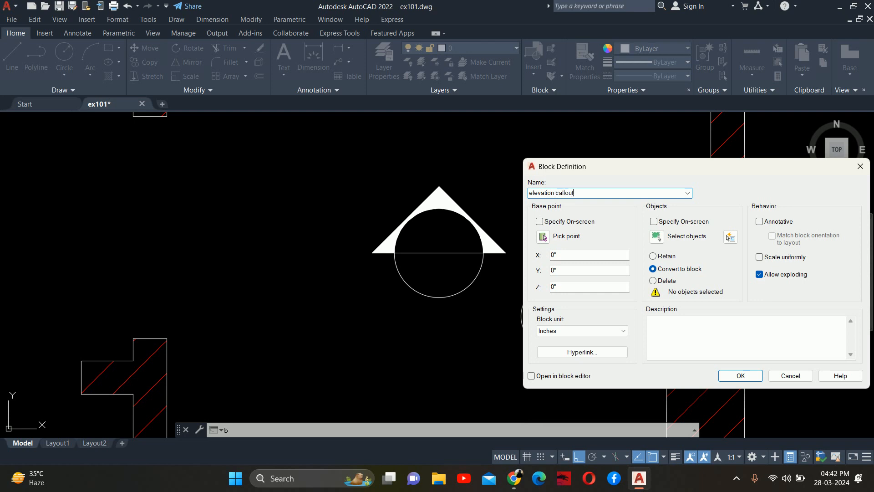
{"action": "left_click", "coordinate": [657, 236]}
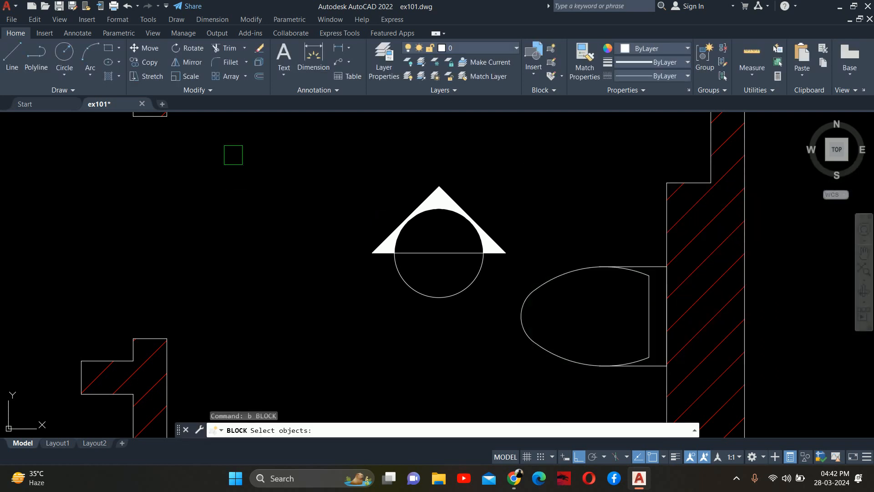
{"action": "left_click", "coordinate": [279, 147]}
{"action": "left_click", "coordinate": [570, 332]}
{"action": "key", "text": "Return"}
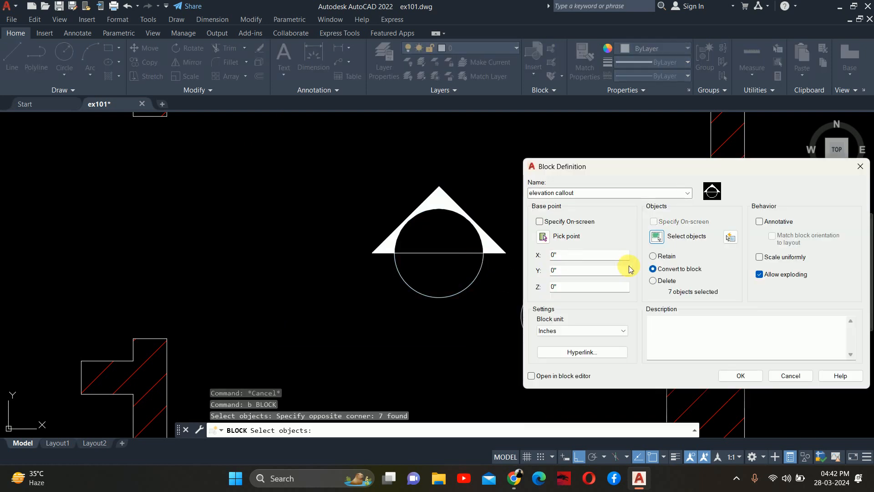
Step: Set the block's base point at the midpoint of the circle's diameter line and create the block
{"action": "left_click", "coordinate": [542, 236]}
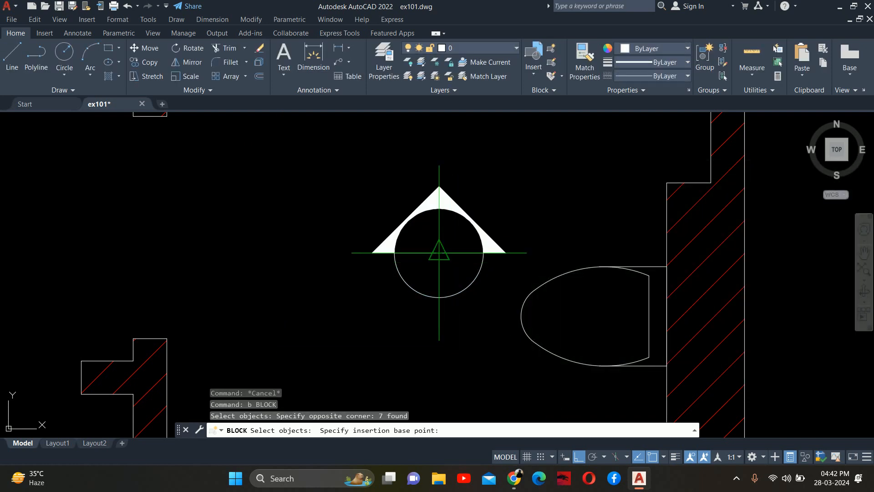
{"action": "left_click", "coordinate": [439, 253]}
{"action": "left_click", "coordinate": [749, 374]}
{"action": "left_click", "coordinate": [488, 241]}
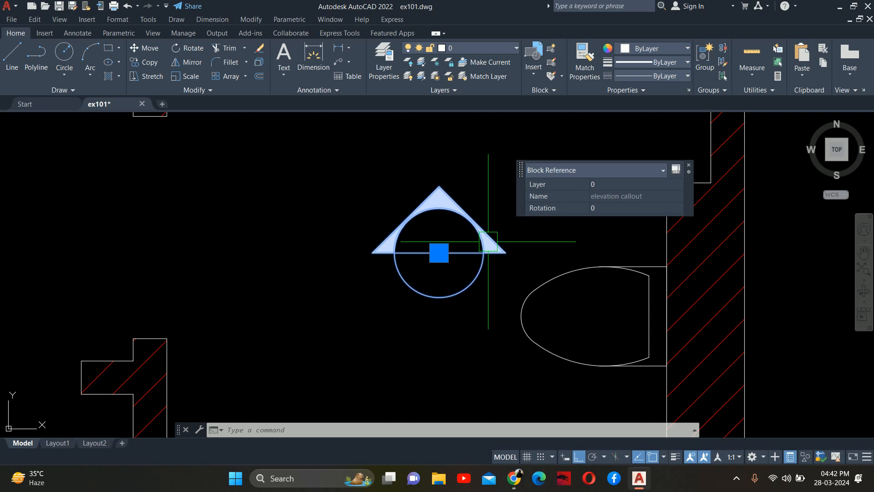
{"action": "key", "text": "Escape"}
{"action": "key", "text": "Escape"}
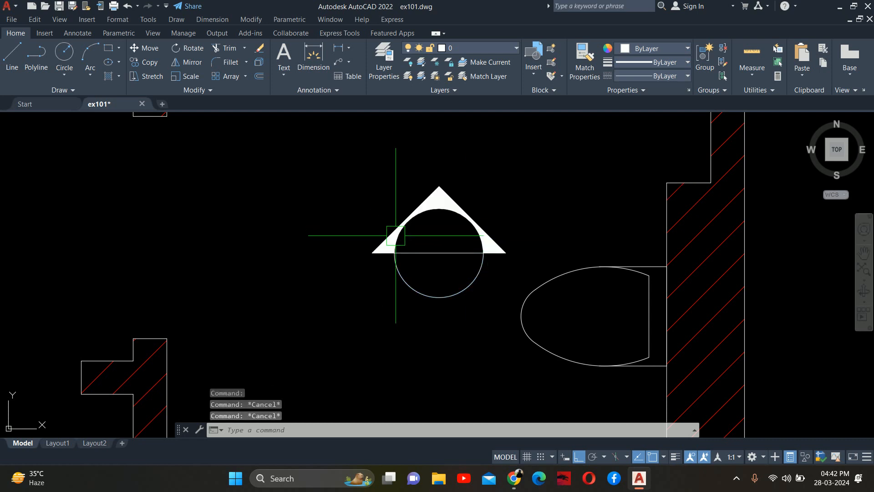
{"action": "scroll", "coordinate": [396, 235], "scroll_direction": "down", "scroll_amount": 3}
{"action": "middle_click_drag", "start_coordinate": [418, 187], "coordinate": [416, 271]}
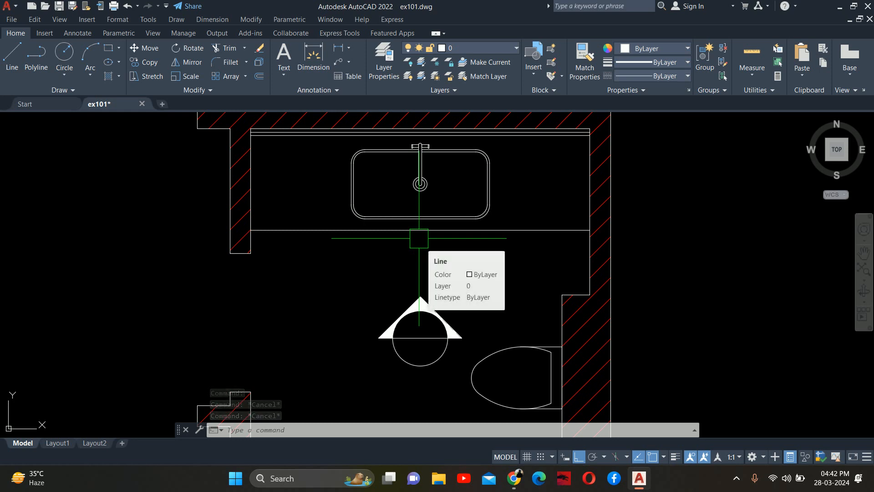
{"action": "scroll", "coordinate": [419, 238], "scroll_direction": "down", "scroll_amount": 2}
{"action": "middle_click_drag", "start_coordinate": [446, 280], "coordinate": [405, 247]}
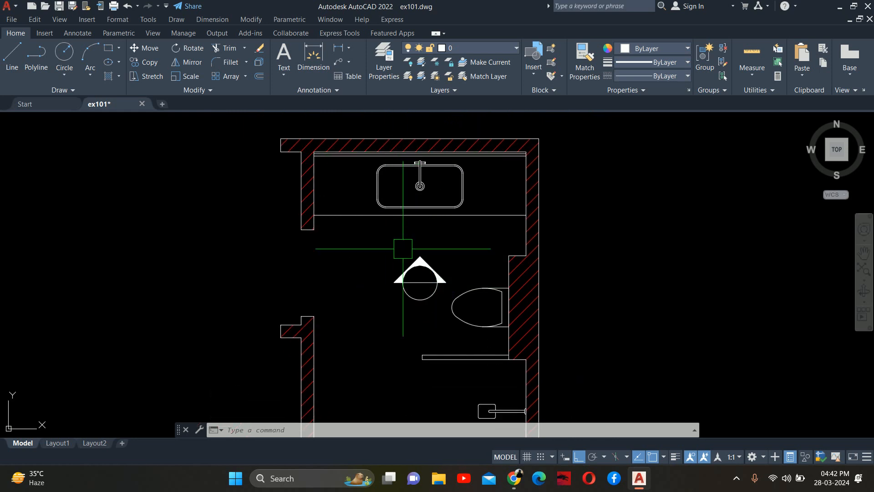
{"action": "middle_click_drag", "start_coordinate": [525, 303], "coordinate": [550, 194]}
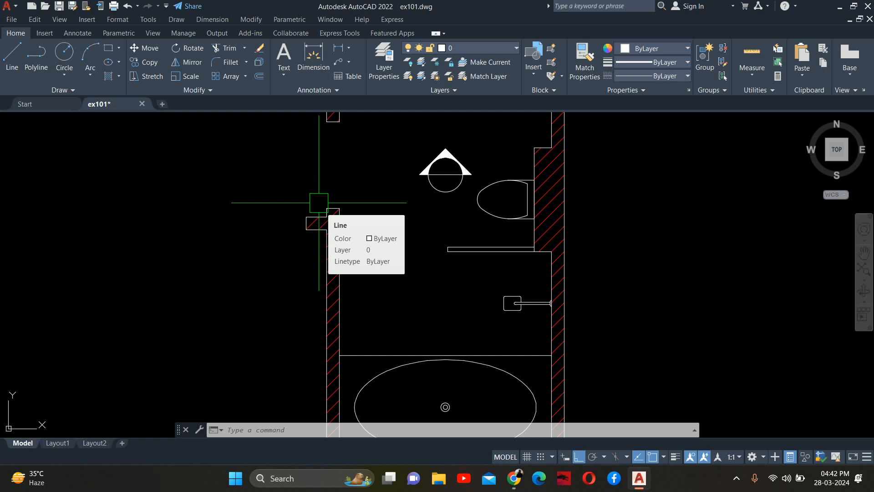
{"action": "type", "text": "m"}
{"action": "key", "text": "Return"}
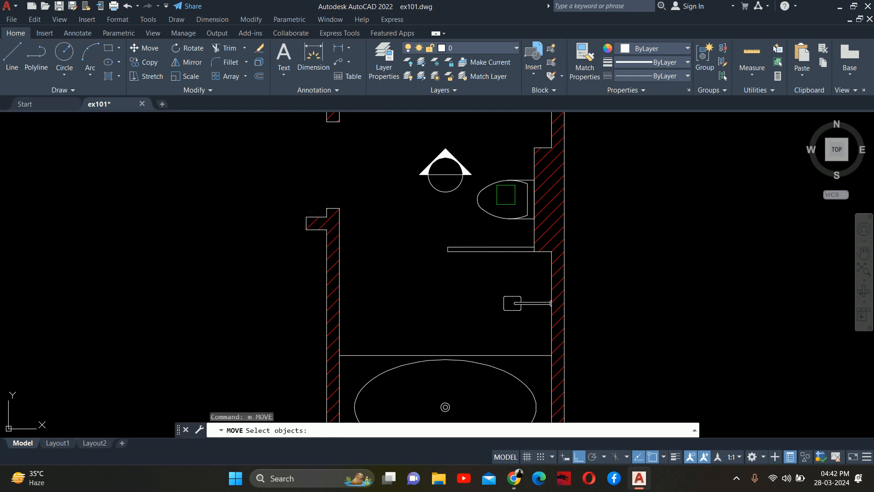
{"action": "scroll", "coordinate": [469, 145], "scroll_direction": "up", "scroll_amount": 4}
{"action": "left_click", "coordinate": [259, 138]}
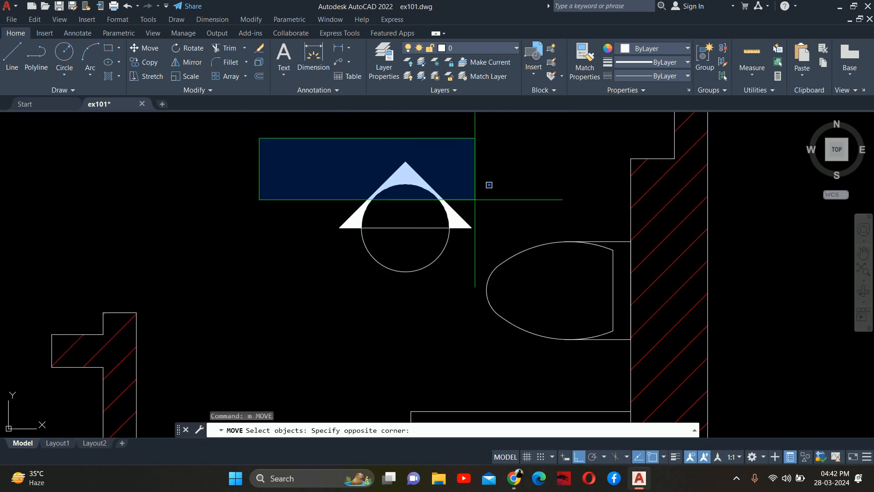
{"action": "left_click", "coordinate": [474, 186]}
{"action": "left_click", "coordinate": [509, 199]}
{"action": "middle_click_drag", "start_coordinate": [508, 152], "coordinate": [505, 231]}
{"action": "key", "text": "Escape"}
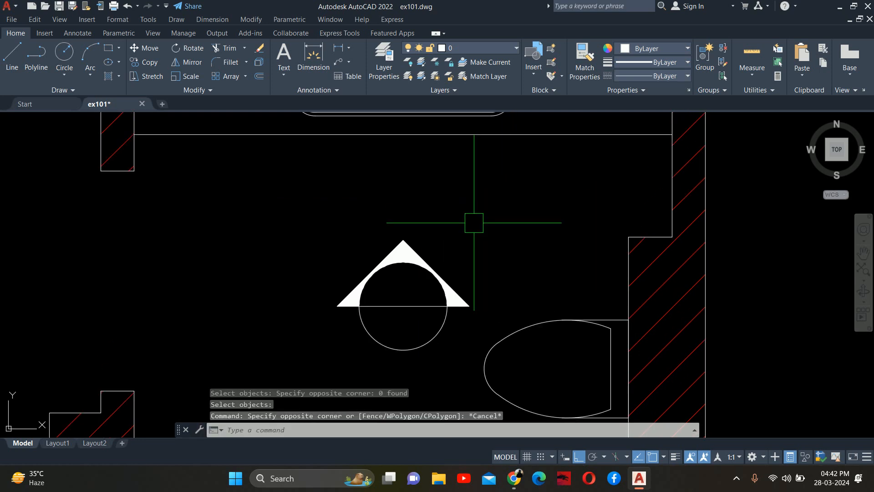
{"action": "key", "text": "Escape"}
Step: Move the elevation callout block about 9 inches straight up toward the wash basin counter
{"action": "type", "text": "m"}
{"action": "key", "text": "Return"}
{"action": "left_click", "coordinate": [479, 322]}
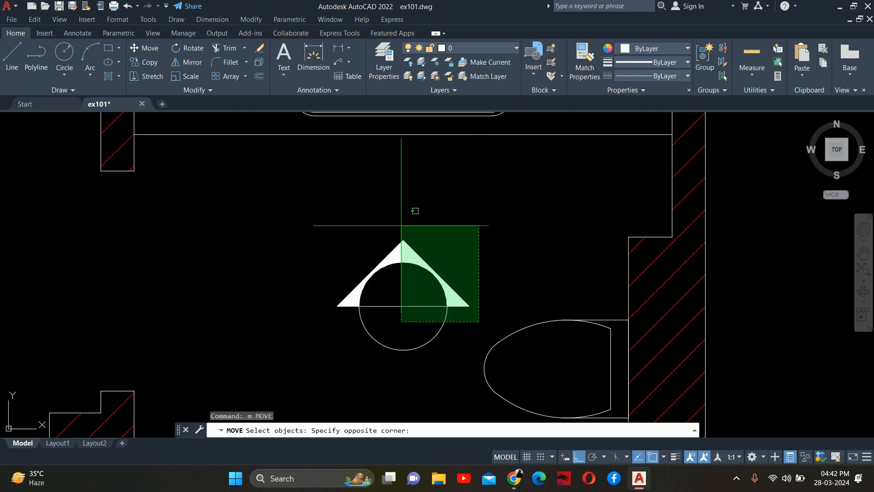
{"action": "left_click", "coordinate": [395, 220]}
{"action": "key", "text": "Return"}
{"action": "left_click", "coordinate": [536, 254]}
{"action": "scroll", "coordinate": [529, 183], "scroll_direction": "down", "scroll_amount": 2}
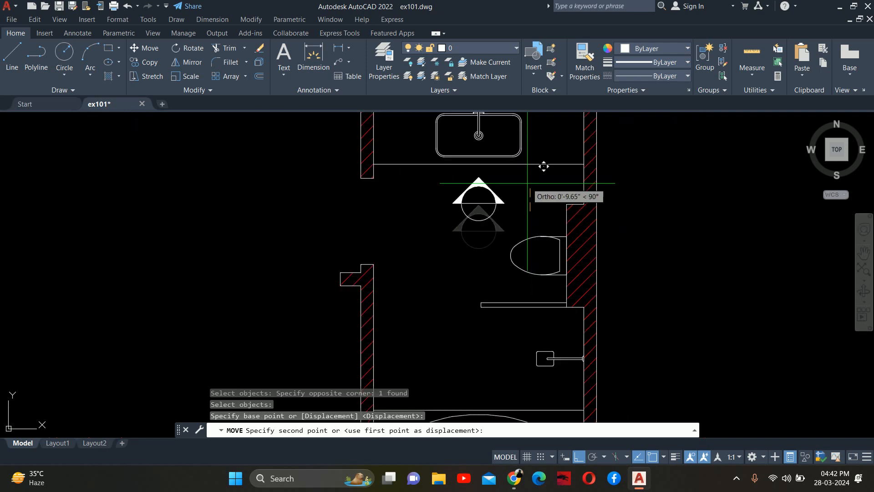
{"action": "middle_click_drag", "start_coordinate": [529, 183], "coordinate": [523, 235]}
{"action": "left_click", "coordinate": [525, 237]}
{"action": "key", "text": "Escape"}
{"action": "key", "text": "Escape"}
{"action": "scroll", "coordinate": [479, 291], "scroll_direction": "up", "scroll_amount": 4}
{"action": "middle_click_drag", "start_coordinate": [464, 261], "coordinate": [473, 312]}
{"action": "key", "text": "Return"}
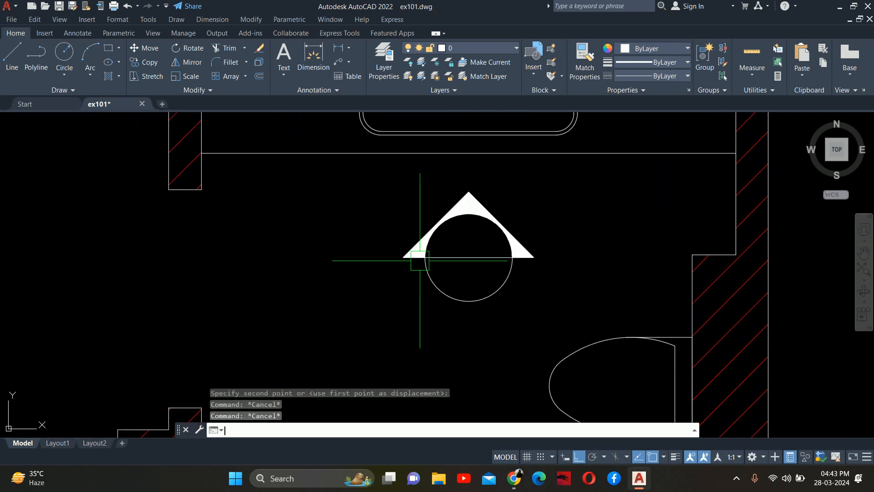
{"action": "left_click", "coordinate": [366, 219]}
{"action": "left_click", "coordinate": [559, 313]}
{"action": "key", "text": "Escape"}
Step: Copy the elevation callout block horizontally into the empty space outside the bathroom's right wall
{"action": "left_click", "coordinate": [494, 264]}
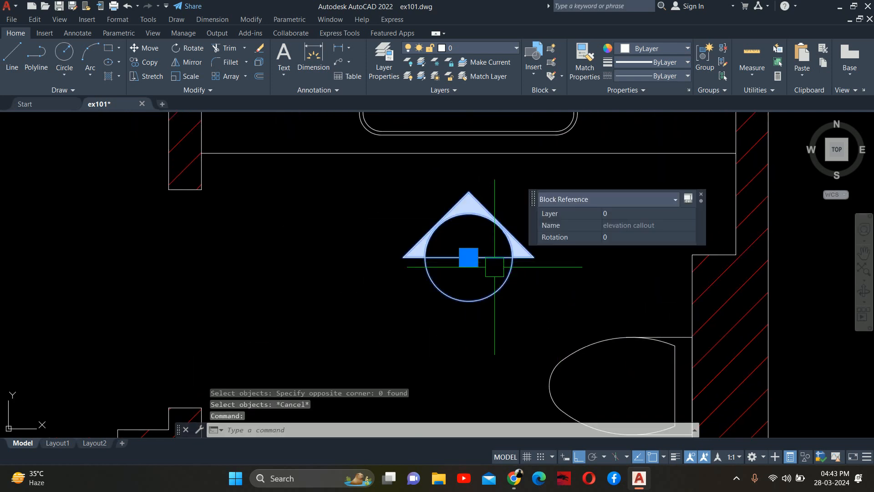
{"action": "type", "text": "co"}
{"action": "key", "text": "Return"}
{"action": "left_click", "coordinate": [468, 283]}
{"action": "scroll", "coordinate": [592, 247], "scroll_direction": "down", "scroll_amount": 5}
{"action": "middle_click_drag", "start_coordinate": [649, 259], "coordinate": [495, 308]}
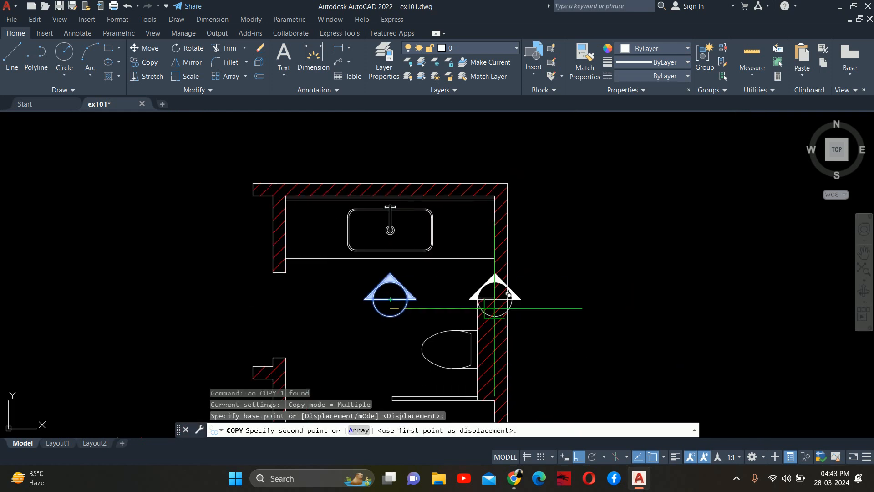
{"action": "left_click", "coordinate": [661, 294]}
Step: Explode the copied elevation callout outside the bathroom plan into separate objects
{"action": "key", "text": "Escape"}
{"action": "type", "text": "x"}
{"action": "key", "text": "Return"}
{"action": "left_click", "coordinate": [658, 315]}
{"action": "middle_click_drag", "start_coordinate": [663, 312], "coordinate": [523, 303]}
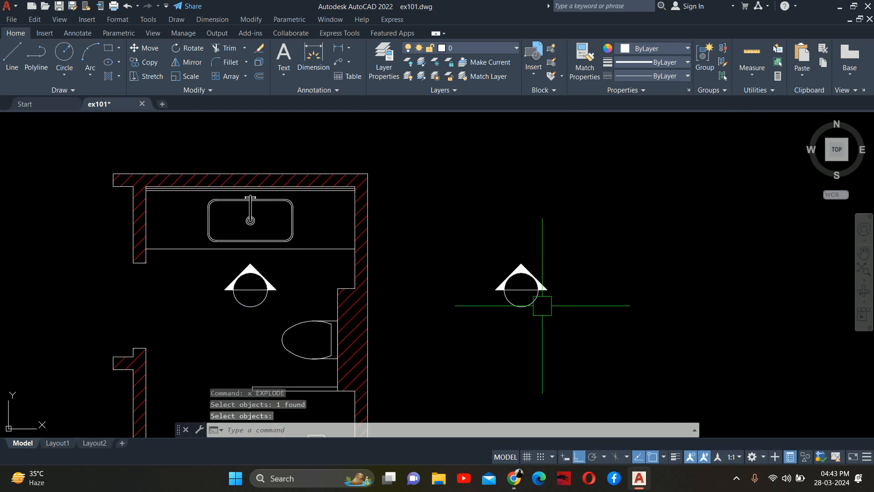
{"action": "key", "text": "Return"}
Step: Move most of the exploded callout's pieces straight up, away from its remaining lines
{"action": "type", "text": "m"}
{"action": "key", "text": "Return"}
{"action": "scroll", "coordinate": [518, 294], "scroll_direction": "up", "scroll_amount": 2}
{"action": "left_click", "coordinate": [602, 308]}
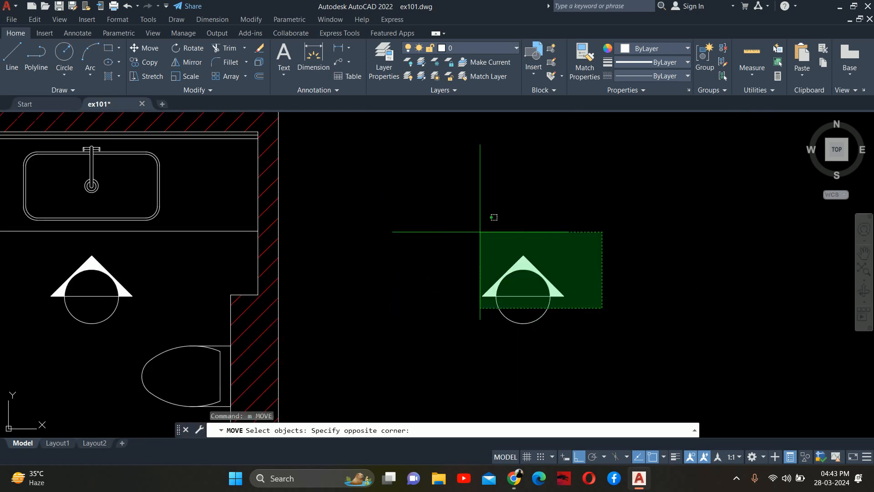
{"action": "left_click", "coordinate": [526, 230]}
{"action": "key", "text": "Return"}
{"action": "left_click", "coordinate": [606, 227]}
{"action": "middle_click_drag", "start_coordinate": [611, 214], "coordinate": [560, 221]}
{"action": "left_click", "coordinate": [560, 220]}
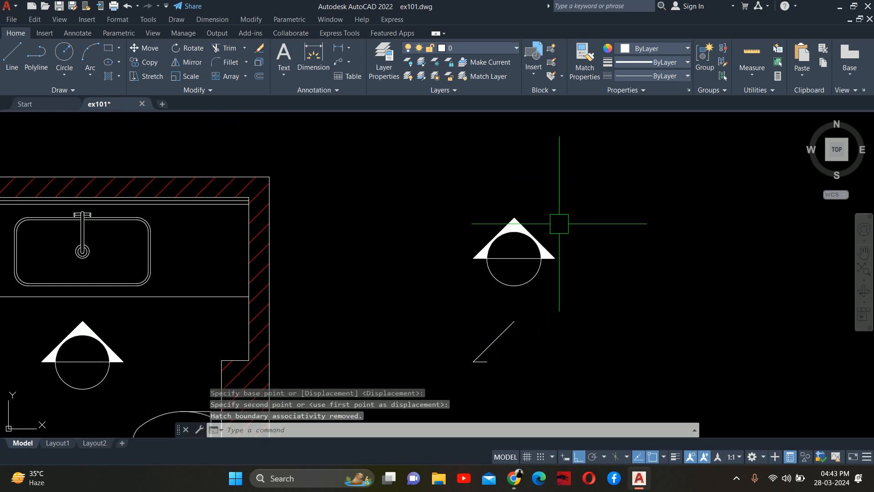
Step: Delete all the pieces of the exploded callout copy outside the plan
{"action": "key", "text": "Escape"}
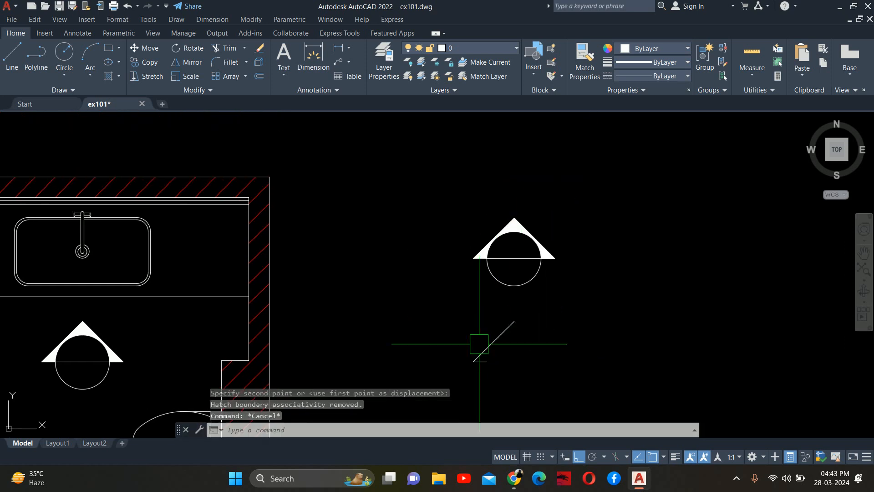
{"action": "left_click", "coordinate": [634, 406]}
{"action": "left_click", "coordinate": [420, 184]}
{"action": "key", "text": "Delete"}
Step: Open the "elevation callout" block beside the toilet for editing in the Block Editor
{"action": "middle_click_drag", "start_coordinate": [351, 267], "coordinate": [554, 203]}
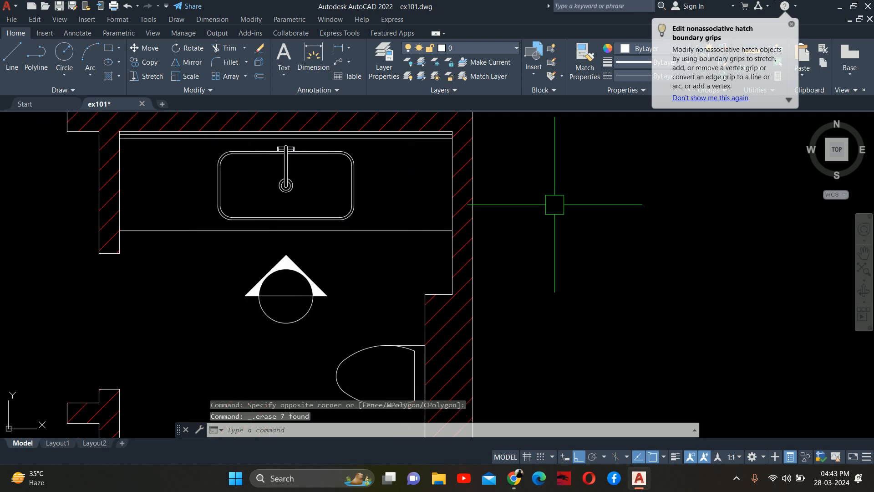
{"action": "scroll", "coordinate": [388, 250], "scroll_direction": "up", "scroll_amount": 5}
{"action": "middle_click_drag", "start_coordinate": [355, 267], "coordinate": [531, 185]}
{"action": "scroll", "coordinate": [531, 186], "scroll_direction": "down", "scroll_amount": 3}
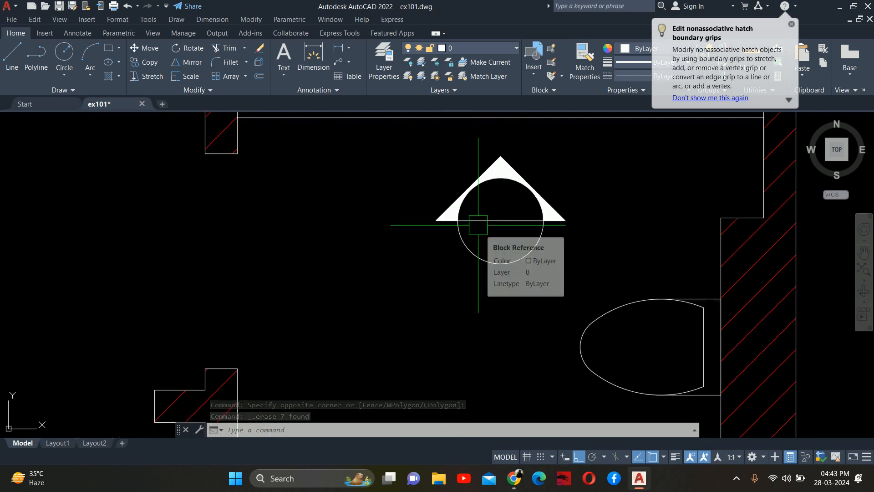
{"action": "key", "text": "Escape"}
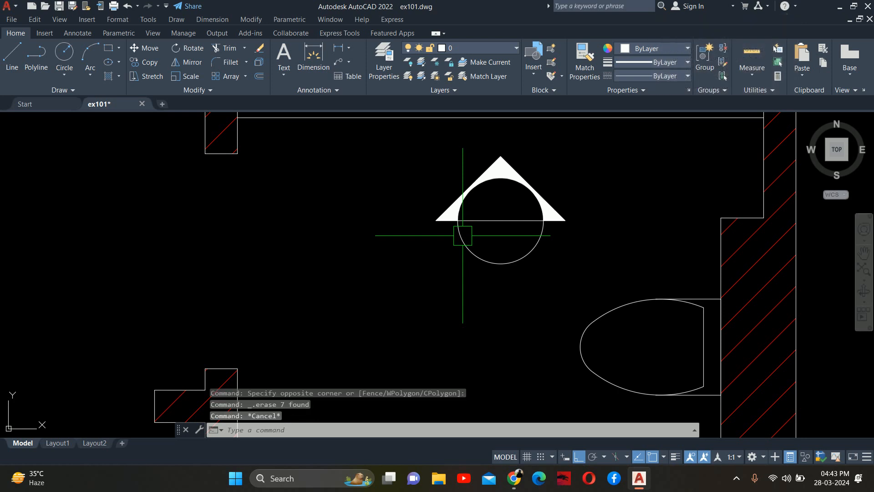
{"action": "middle_click_drag", "start_coordinate": [492, 245], "coordinate": [479, 269]}
{"action": "left_click", "coordinate": [487, 249]}
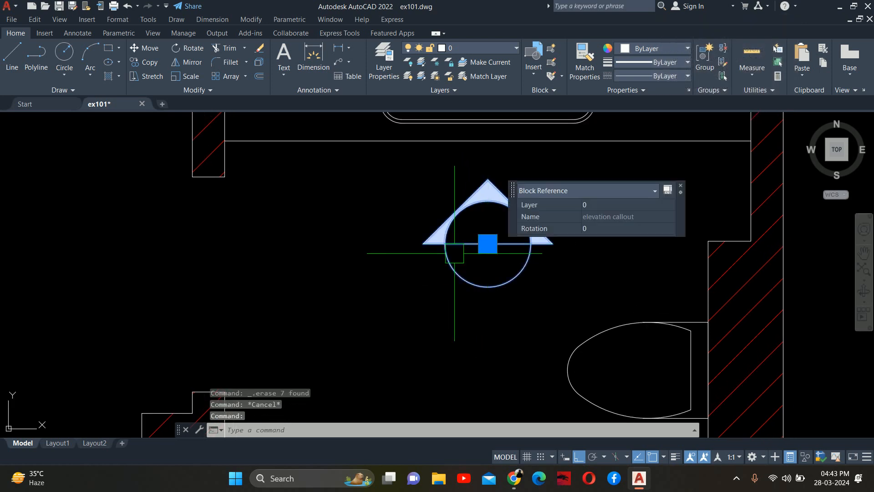
{"action": "type", "text": "be"}
{"action": "key", "text": "Return"}
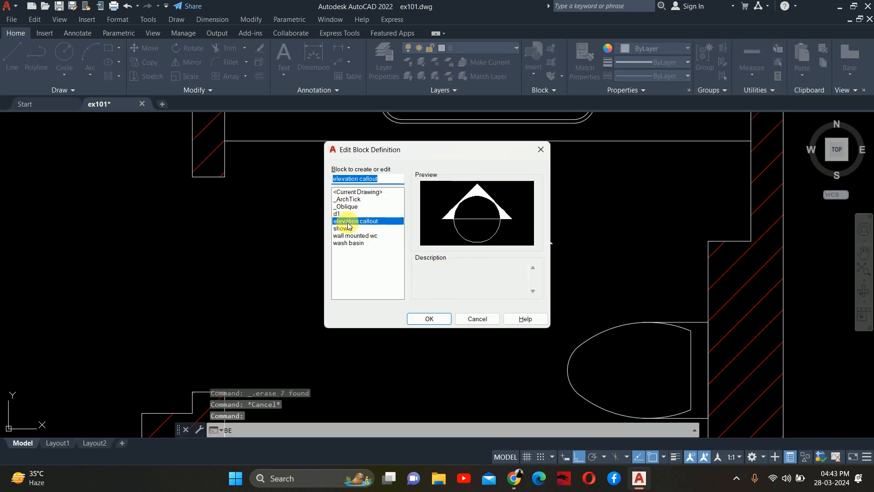
{"action": "left_click", "coordinate": [428, 319]}
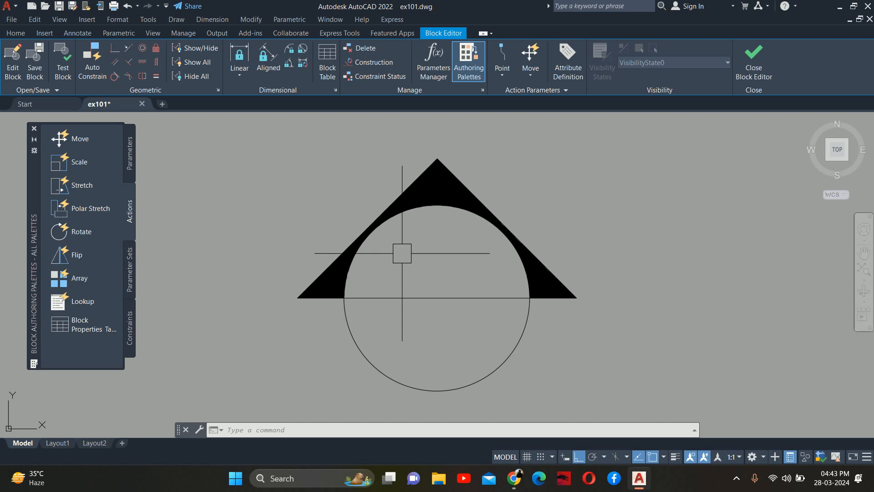
Step: Start a new attribute definition (ATTDEF) in the callout block, keeping its symbol in view beside the settings
{"action": "key", "text": "Escape"}
{"action": "scroll", "coordinate": [328, 264], "scroll_direction": "down", "scroll_amount": 2}
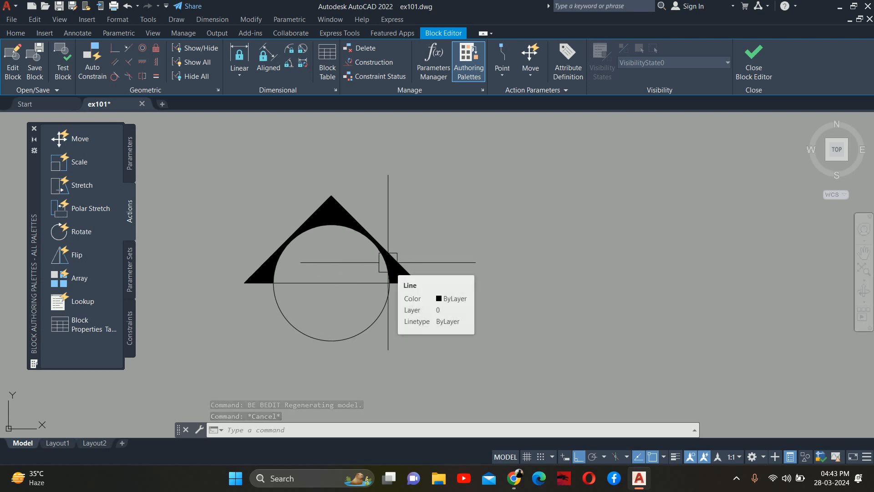
{"action": "type", "text": "ATTDE"}
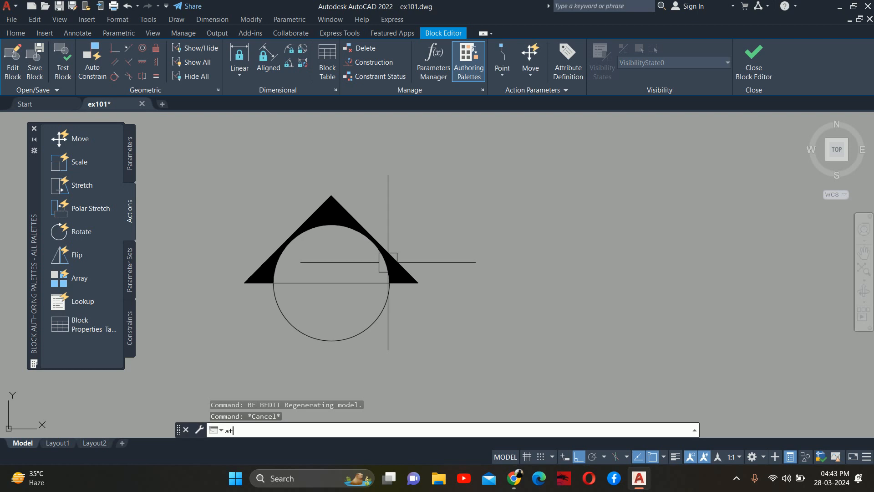
{"action": "type", "text": "F"}
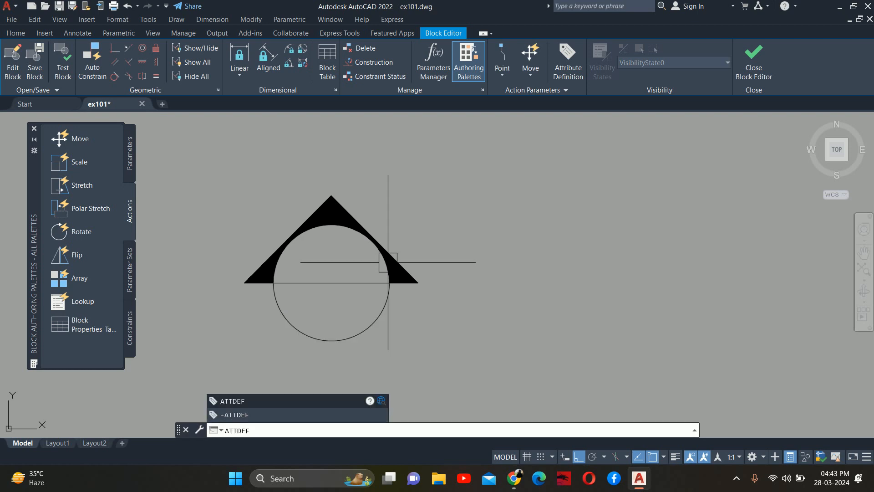
{"action": "key", "text": "Return"}
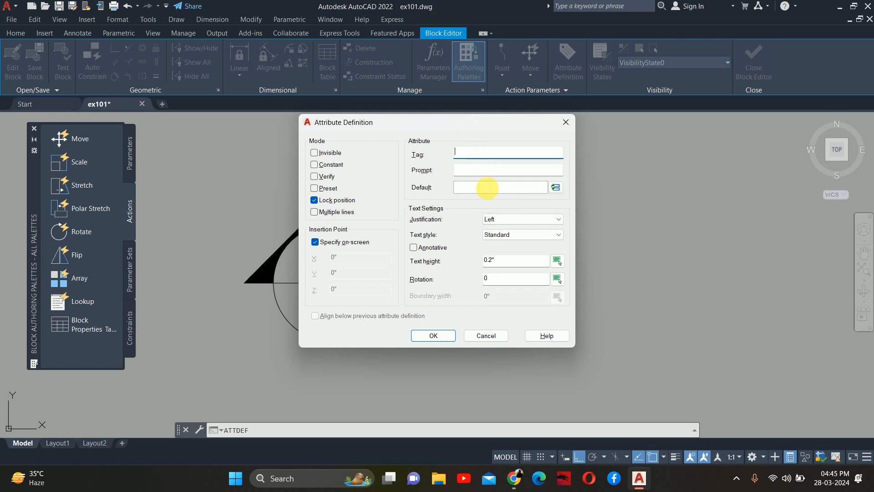
{"action": "mouse_move", "coordinate": [433, 117]}
{"action": "left_mouse_down"}
{"action": "mouse_move", "coordinate": [470, 162]}
{"action": "mouse_move", "coordinate": [691, 164]}
{"action": "left_mouse_up"}
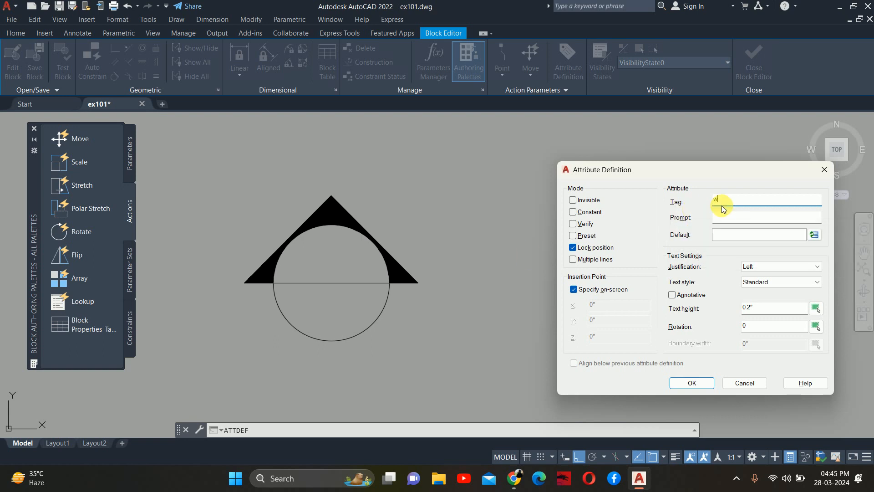
{"action": "type", "text": "wall"}
{"action": "type", "text": "no"}
{"action": "key", "text": "BackSpace"}
{"action": "key", "text": "BackSpace"}
{"action": "key", "text": "BackSpace"}
{"action": "key", "text": "BackSpace"}
{"action": "key", "text": "BackSpace"}
{"action": "key", "text": "BackSpace"}
{"action": "type", "text": "##"}
{"action": "key", "text": "BackSpace"}
{"action": "key", "text": "BackSpace"}
Step: Set the attribute's tag to "wall name" and its prompt to "enter the name of wall for elevation"
{"action": "type", "text": "wall"}
{"action": "type", "text": " no"}
{"action": "type", "text": "ame"}
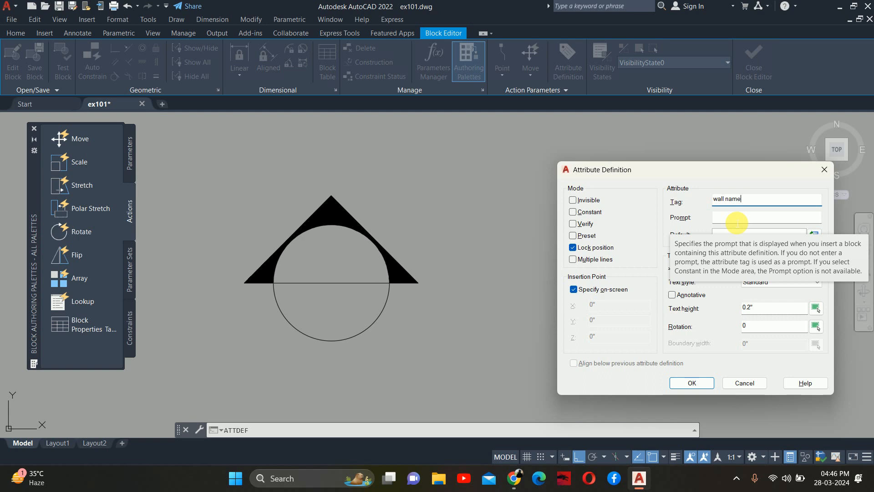
{"action": "left_click", "coordinate": [737, 220]}
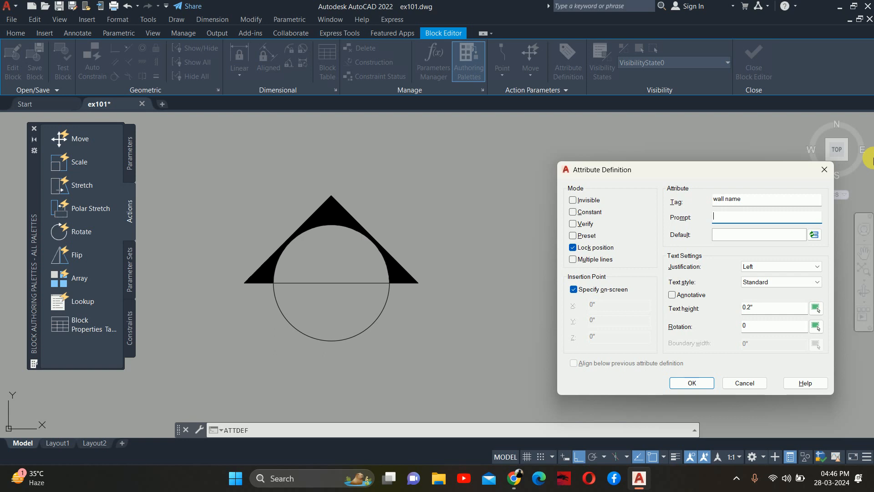
{"action": "type", "text": "enter the name of wall"}
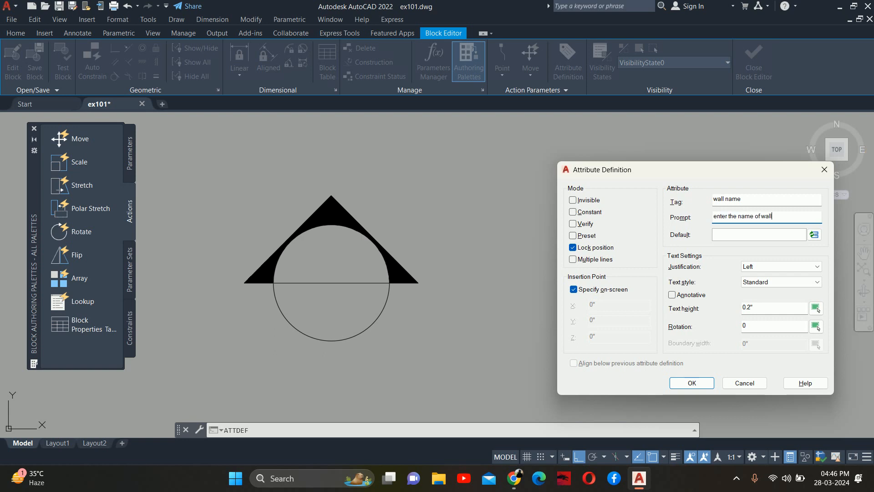
{"action": "type", "text": " for elevation"}
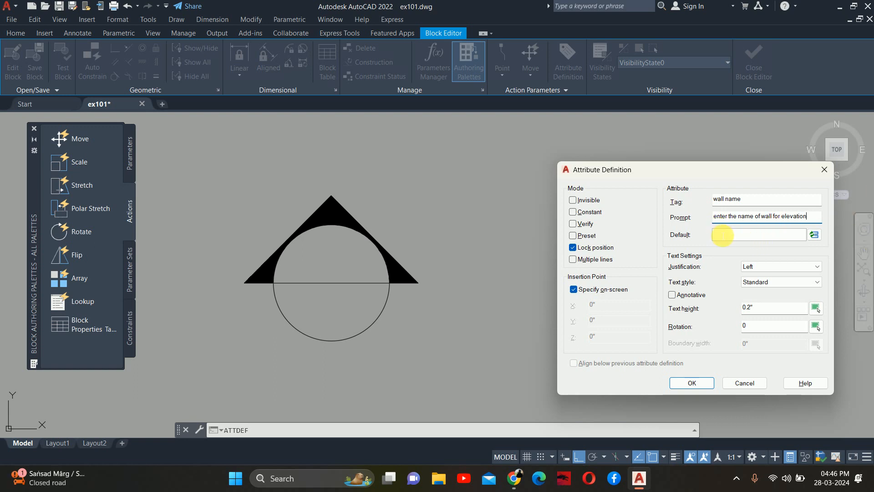
Step: Give the attribute the default value "@@@", a text height of 2" and Middle center justification
{"action": "left_click", "coordinate": [722, 235]}
{"action": "type", "text": "@@@"}
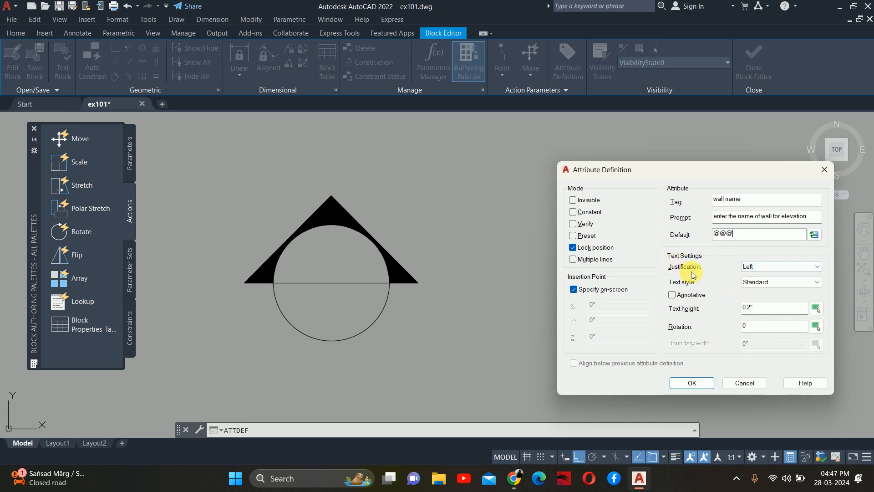
{"action": "left_click", "coordinate": [769, 315]}
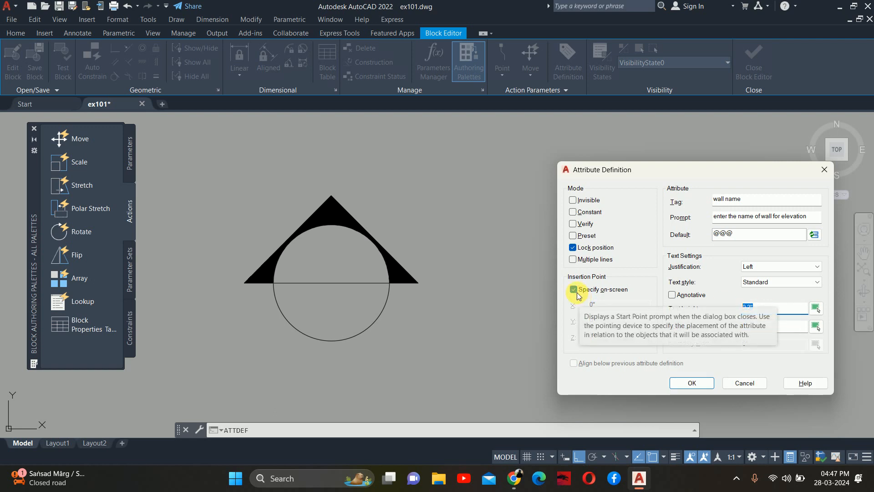
{"action": "type", "text": "2"}
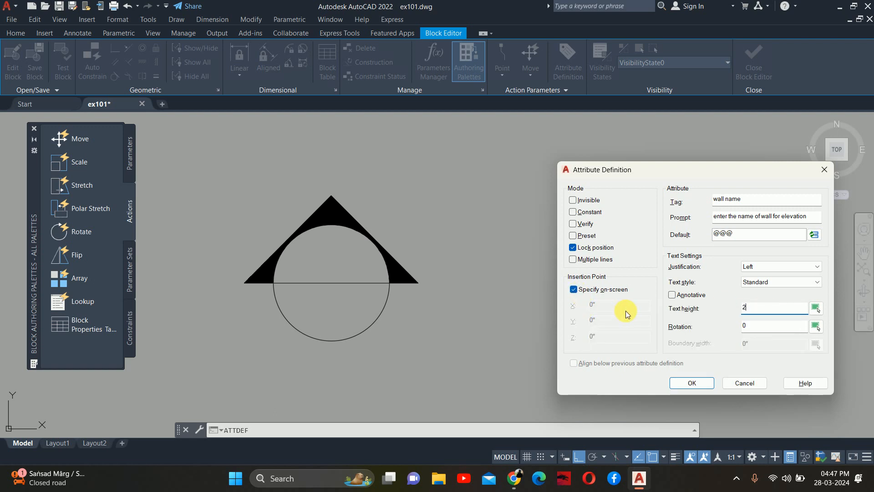
{"action": "left_click", "coordinate": [774, 267]}
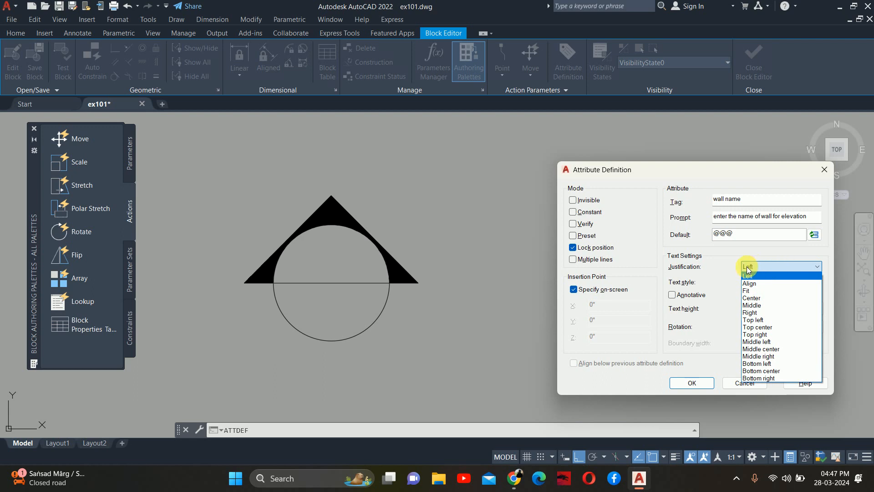
{"action": "left_click", "coordinate": [760, 349]}
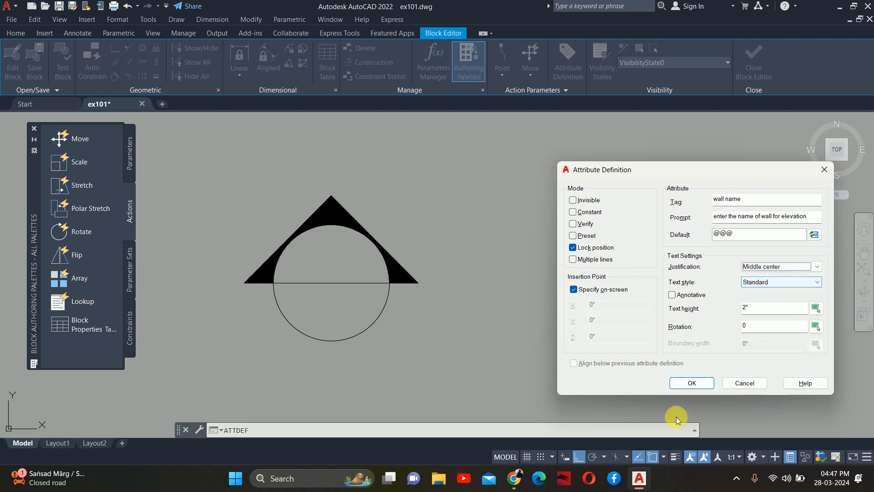
Step: Remove the space from the attribute's tag so that it reads "wallname"
{"action": "left_click", "coordinate": [695, 385]}
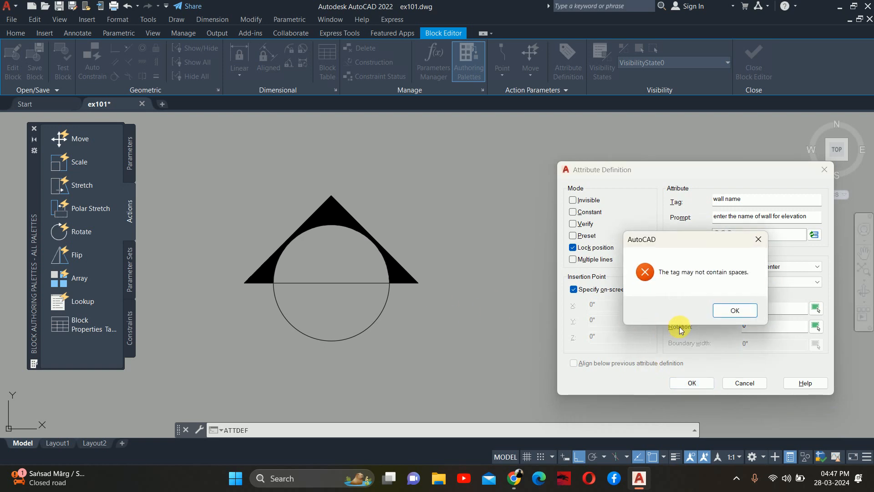
{"action": "left_click", "coordinate": [732, 311]}
{"action": "left_click", "coordinate": [728, 199]}
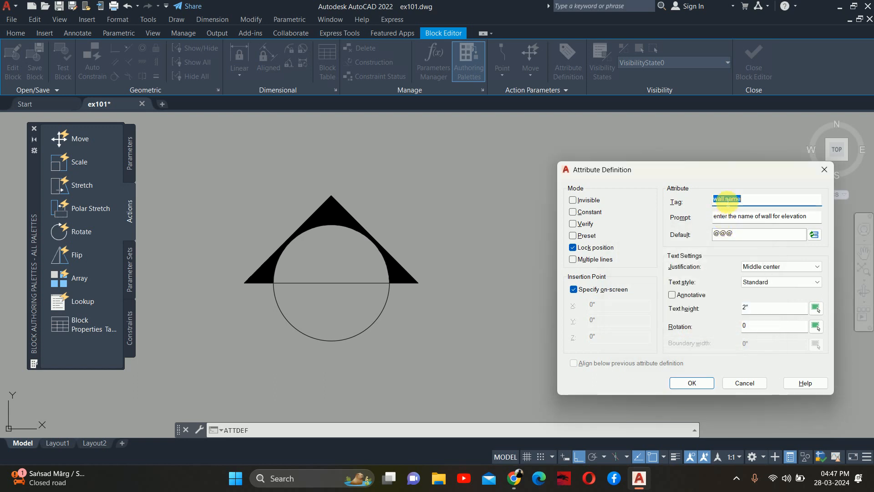
{"action": "key", "text": "BackSpace"}
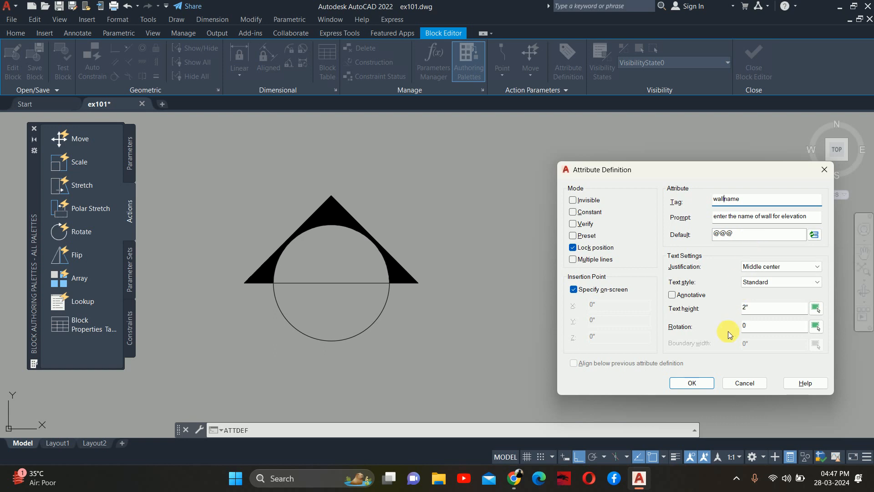
Step: Accept the attribute definition and place the WALLNAME attribute at the centre of the callout circle
{"action": "left_click", "coordinate": [705, 388]}
{"action": "scroll", "coordinate": [296, 259], "scroll_direction": "up", "scroll_amount": 4}
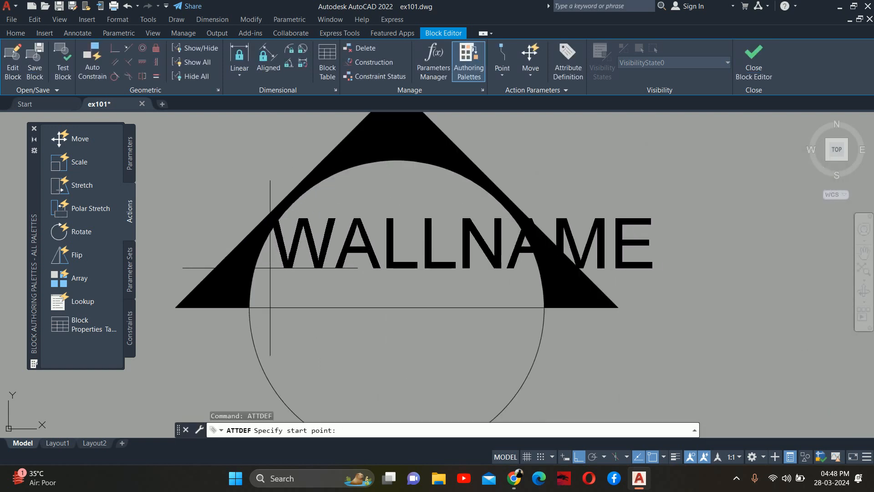
{"action": "left_click", "coordinate": [208, 331]}
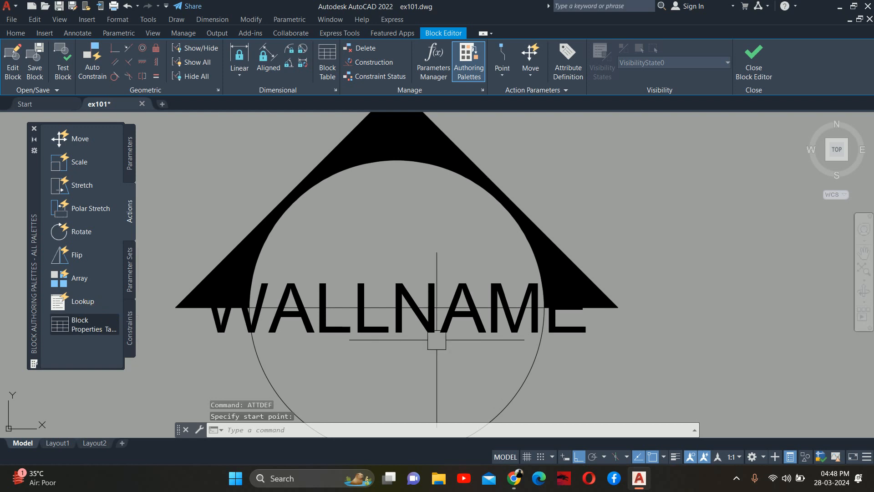
Step: Move the WALLNAME attribute straight up into the upper half of the callout circle
{"action": "scroll", "coordinate": [427, 316], "scroll_direction": "down", "scroll_amount": 2}
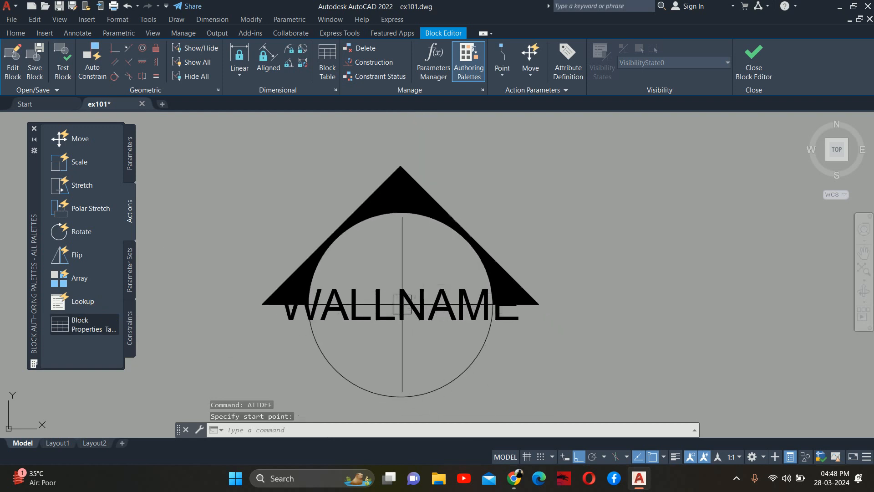
{"action": "type", "text": "m"}
{"action": "key", "text": "Return"}
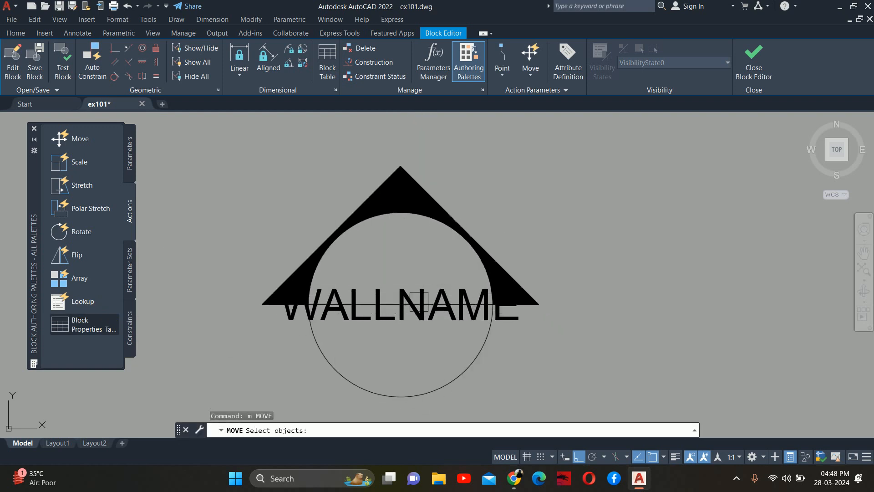
{"action": "left_click", "coordinate": [428, 301]}
{"action": "key", "text": "Return"}
{"action": "left_click", "coordinate": [601, 289]}
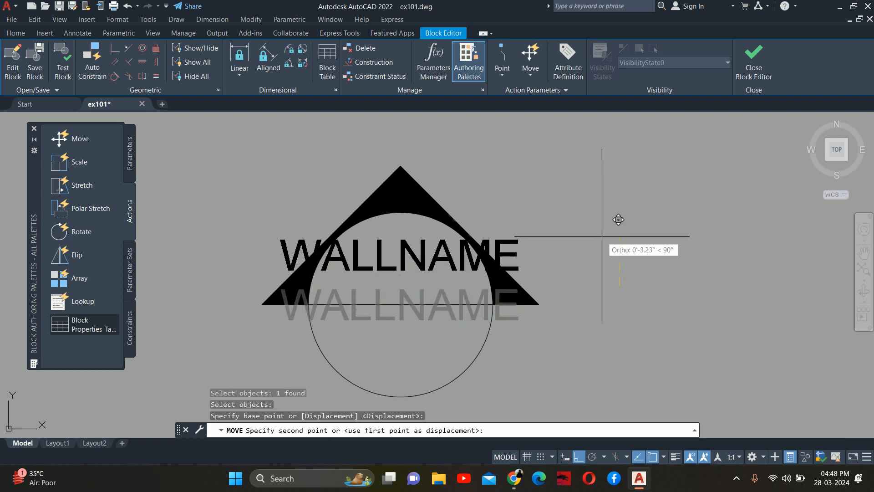
{"action": "key", "text": "Escape"}
{"action": "key", "text": "Escape"}
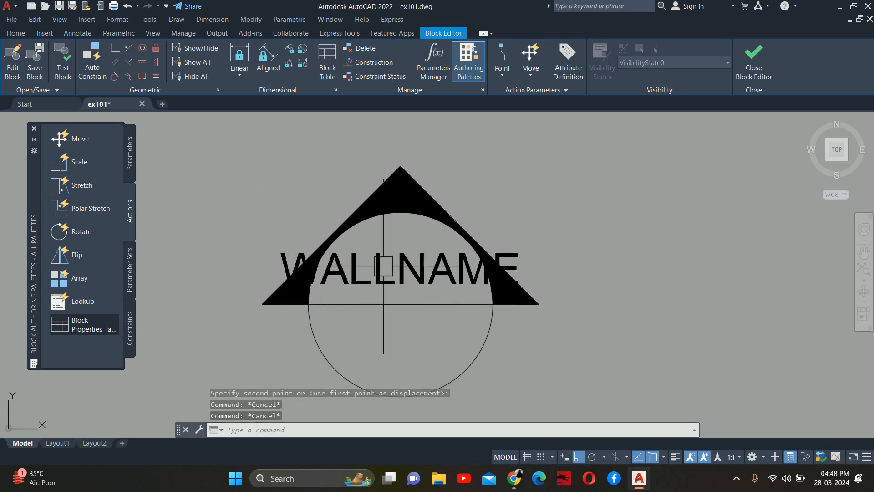
{"action": "scroll", "coordinate": [327, 265], "scroll_direction": "up", "scroll_amount": 5}
{"action": "scroll", "coordinate": [326, 264], "scroll_direction": "down", "scroll_amount": 7}
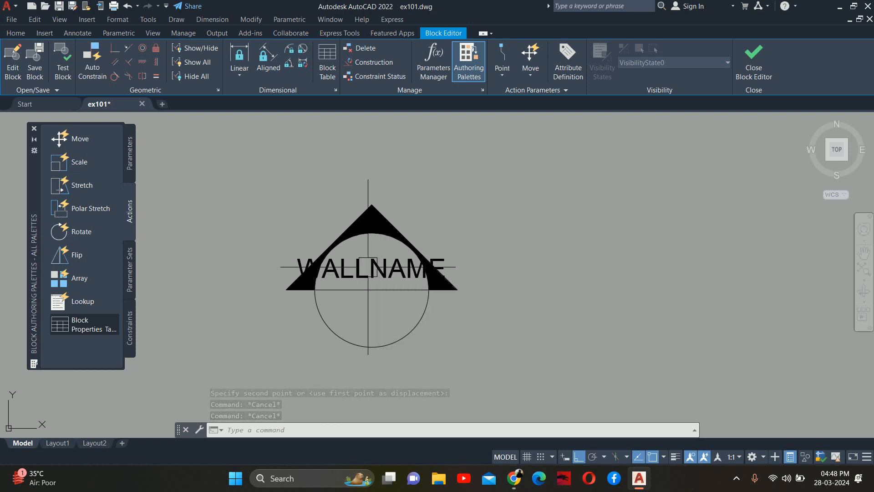
{"action": "mouse_move", "coordinate": [368, 267]}
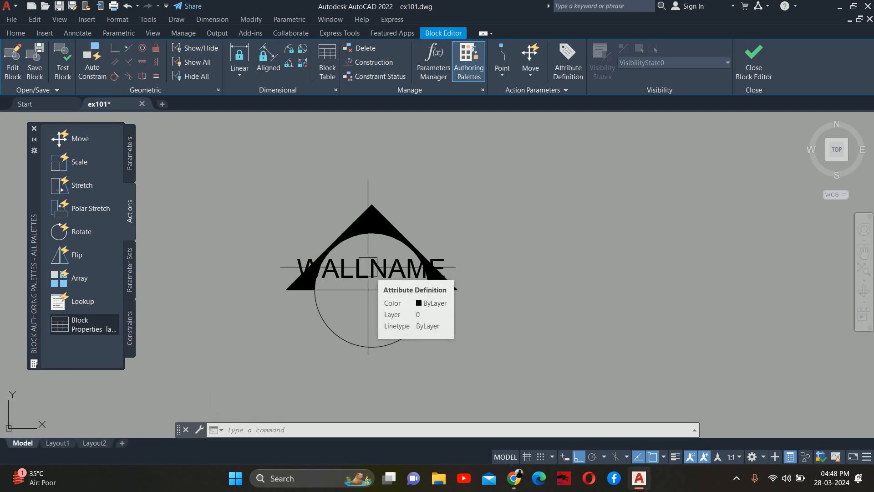
{"action": "scroll", "coordinate": [385, 271], "scroll_direction": "up", "scroll_amount": 4}
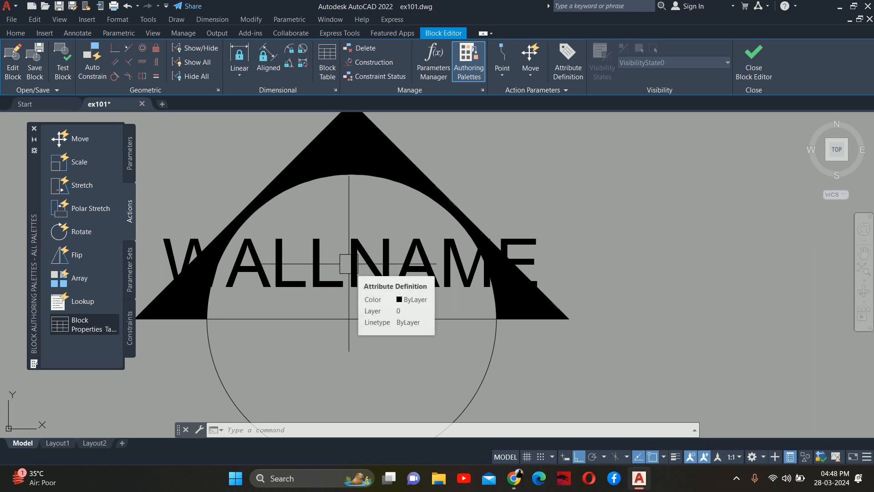
{"action": "scroll", "coordinate": [444, 255], "scroll_direction": "down", "scroll_amount": 6}
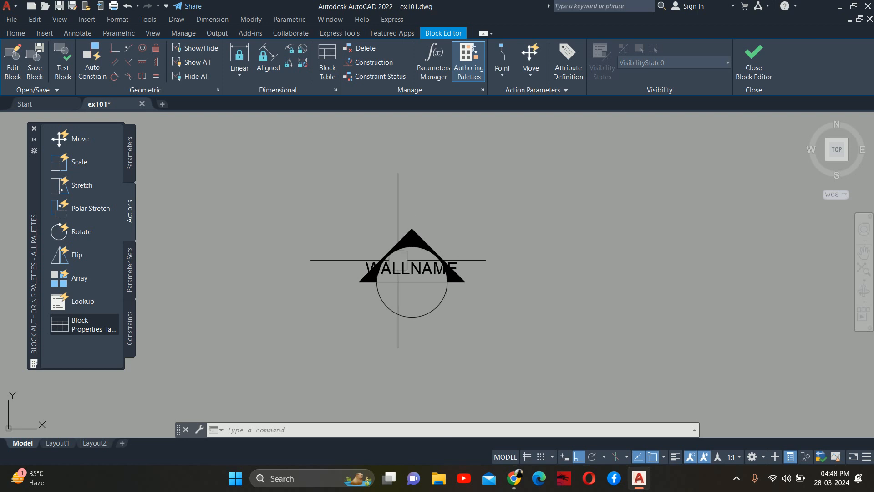
{"action": "scroll", "coordinate": [405, 298], "scroll_direction": "up", "scroll_amount": 6}
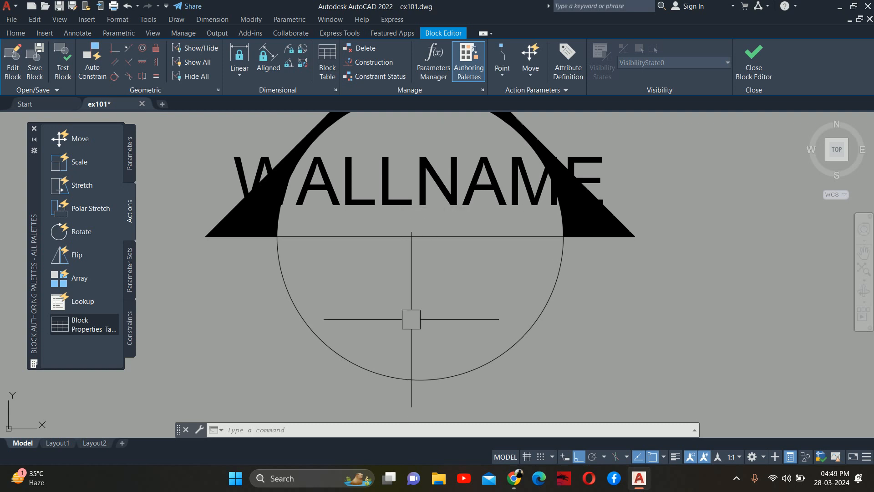
{"action": "type", "text": "a"}
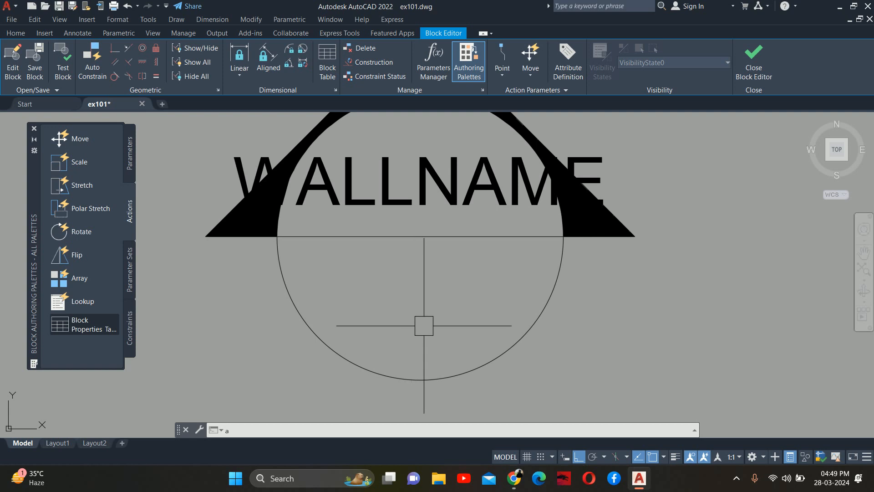
{"action": "key", "text": "Escape"}
{"action": "key", "text": "Escape"}
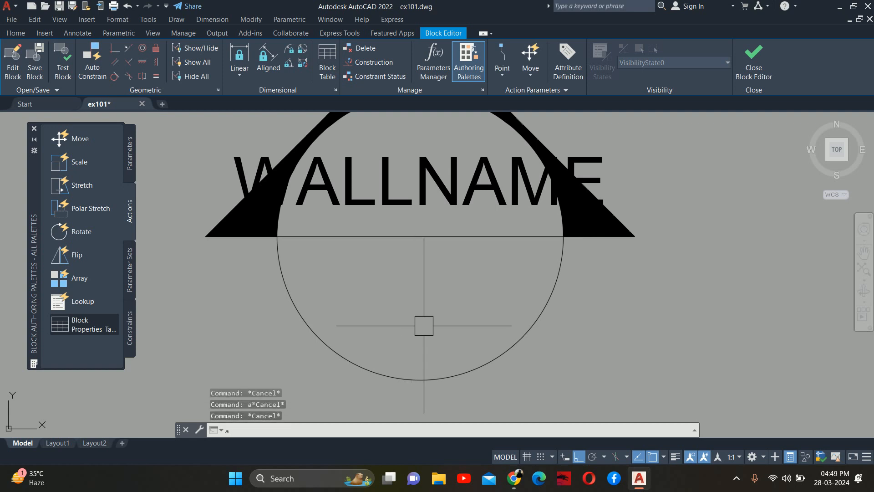
{"action": "type", "text": "attde"}
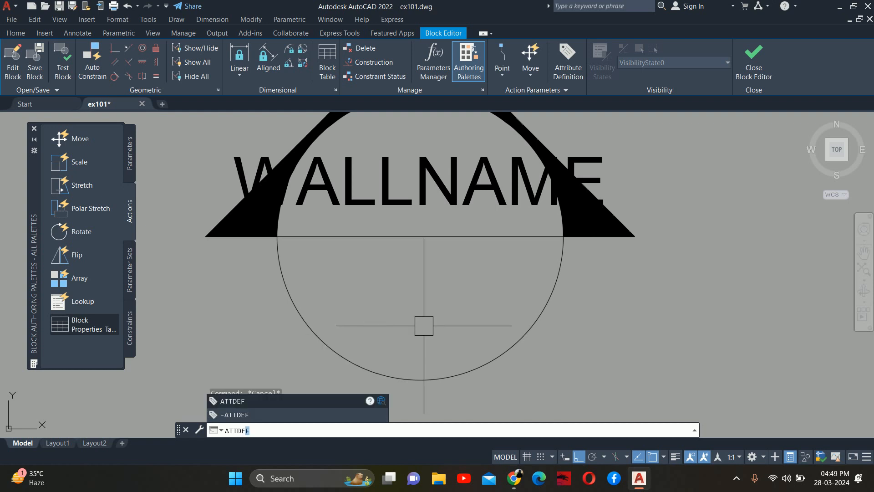
{"action": "key", "text": "BackSpace"}
{"action": "key", "text": "BackSpace"}
{"action": "key", "text": "BackSpace"}
{"action": "key", "text": "BackSpace"}
{"action": "key", "text": "BackSpace"}
{"action": "key", "text": "BackSpace"}
{"action": "key", "text": "Escape"}
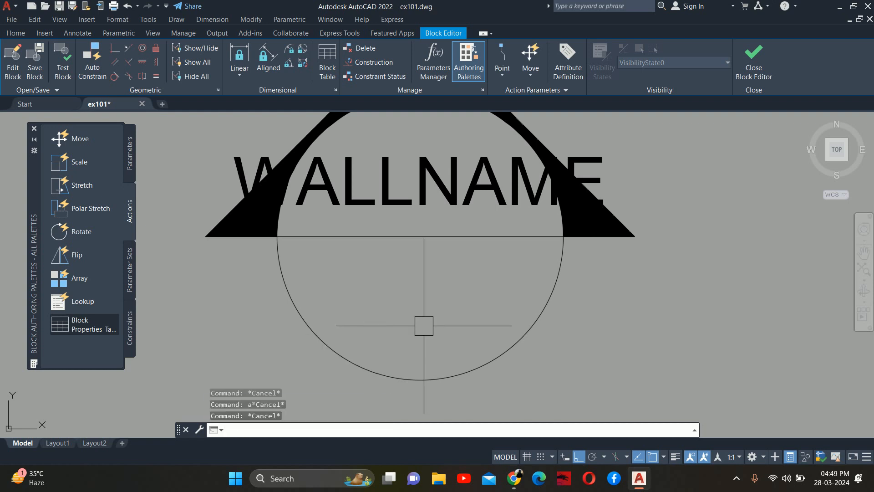
Step: Start a second attribute definition with the tag "space" and the prompt "enter the name of space for elevation"
{"action": "left_click", "coordinate": [566, 58]}
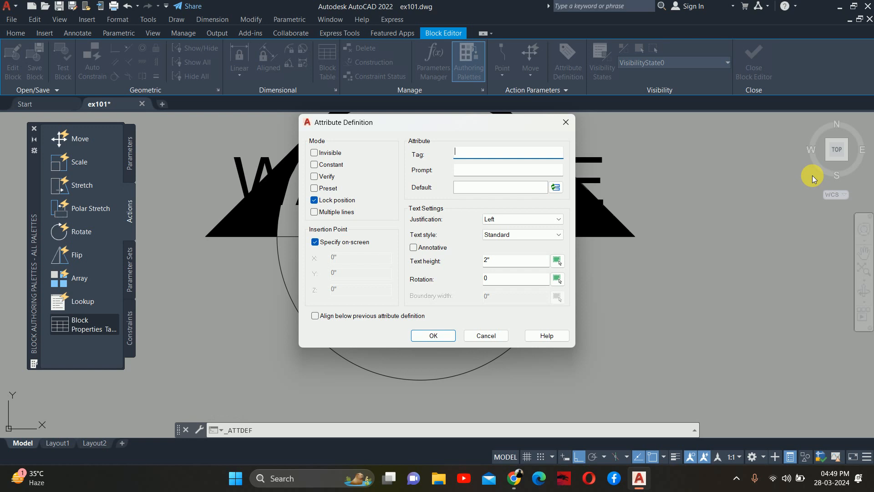
{"action": "type", "text": "sapce"}
{"action": "key", "text": "BackSpace"}
{"action": "key", "text": "BackSpace"}
{"action": "key", "text": "BackSpace"}
{"action": "key", "text": "BackSpace"}
{"action": "type", "text": "pace"}
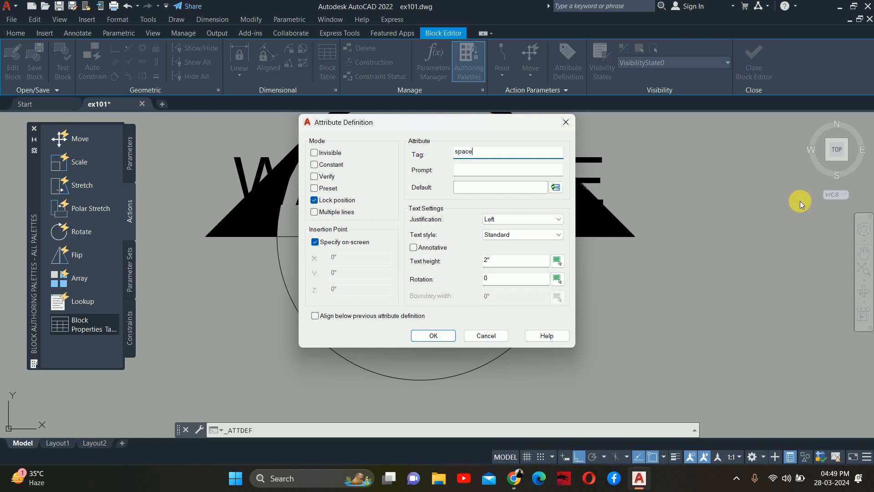
{"action": "left_click", "coordinate": [510, 176]}
{"action": "type", "text": "en"}
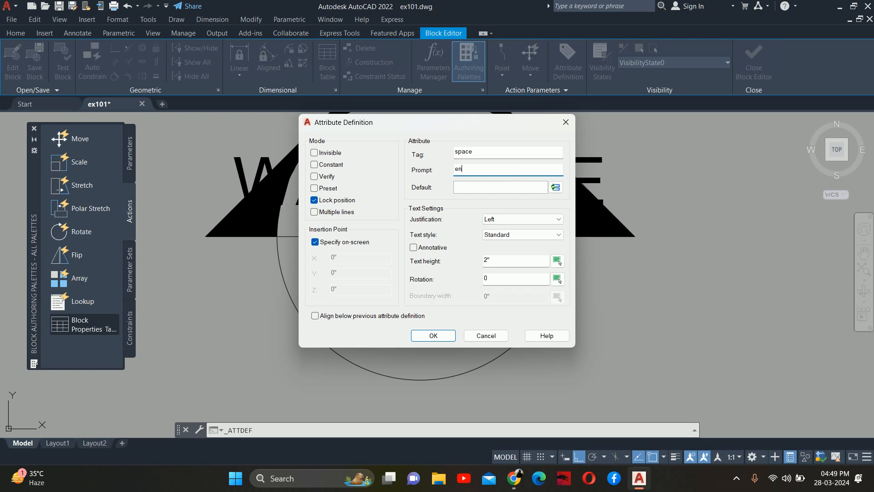
{"action": "type", "text": "ter the name of space "}
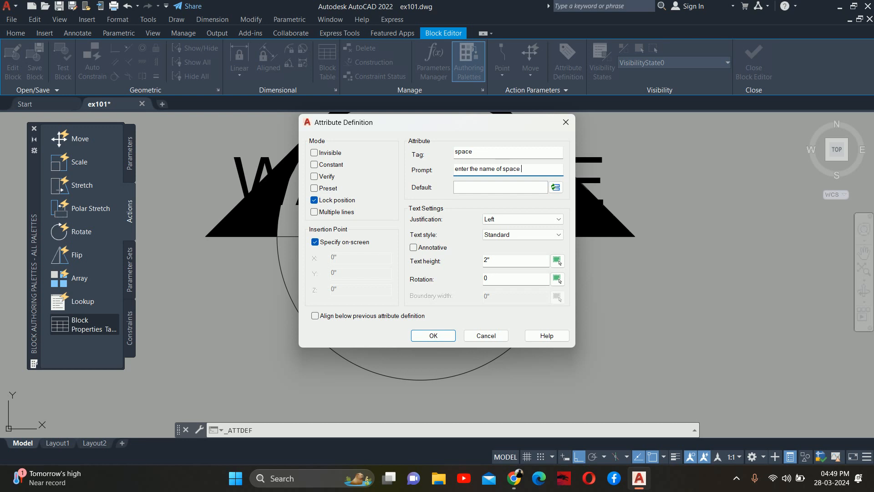
{"action": "type", "text": "for elevation"}
Step: Give the space attribute the default value "%%%" and Middle center justification
{"action": "left_click", "coordinate": [478, 191]}
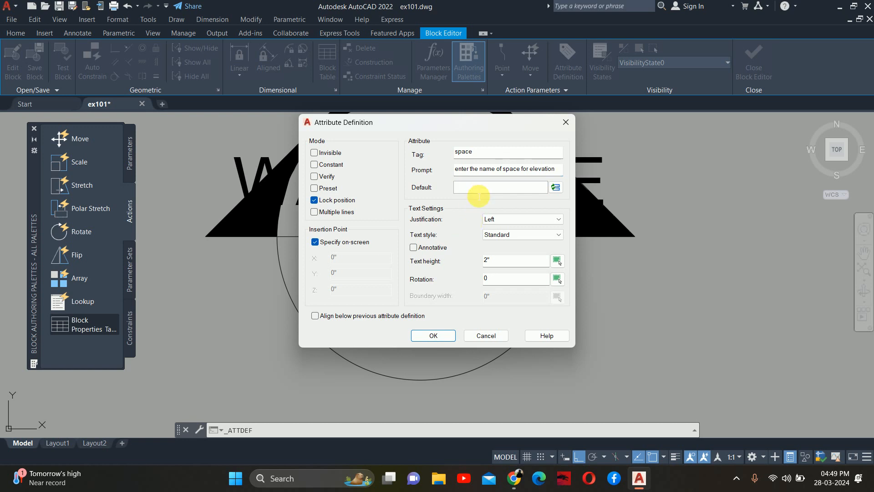
{"action": "type", "text": "%%%"}
{"action": "left_click", "coordinate": [497, 220]}
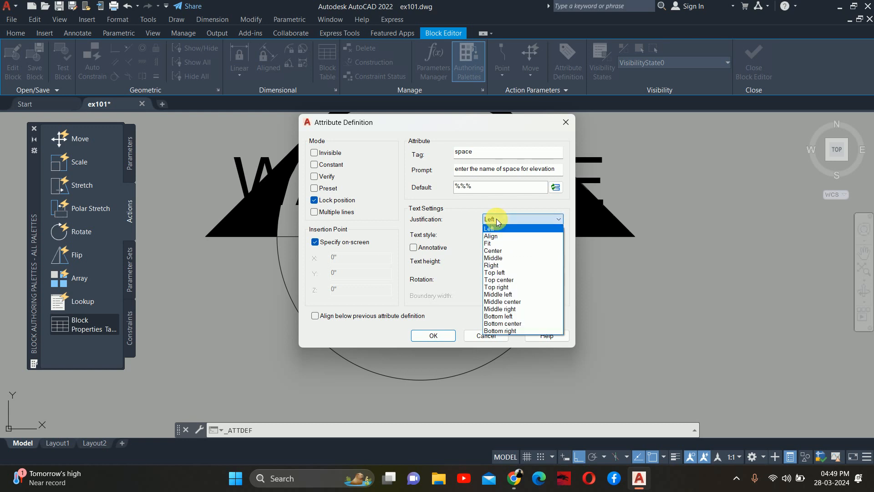
{"action": "left_click", "coordinate": [499, 301]}
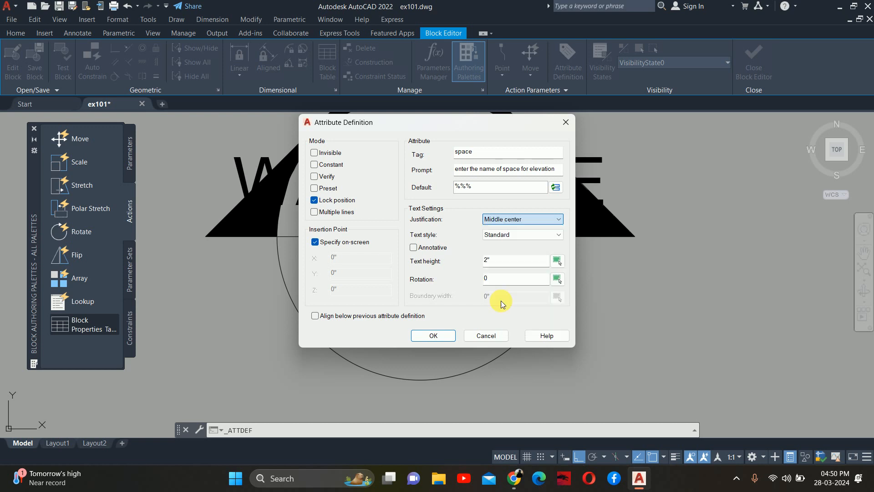
Step: Place the SPACE attribute at the midpoint of the callout's dividing line and move it about 2.2" straight down into the lower half
{"action": "left_click", "coordinate": [413, 338]}
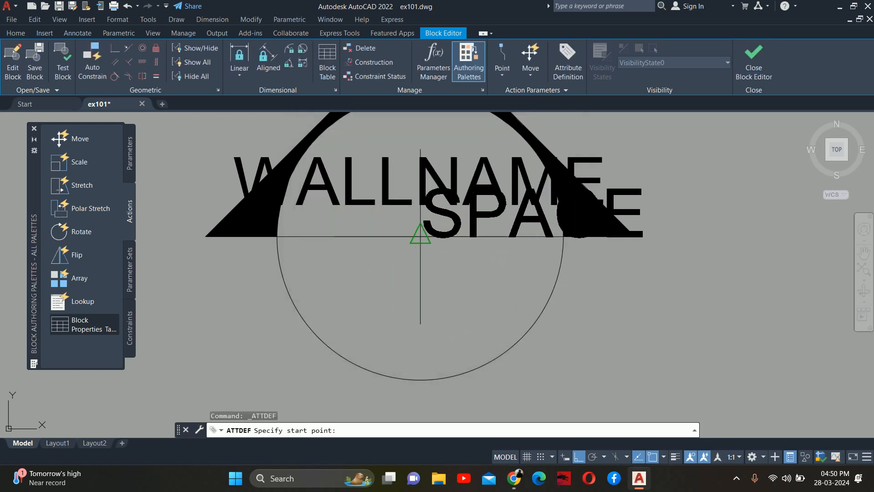
{"action": "left_click", "coordinate": [420, 236]}
{"action": "type", "text": "m"}
{"action": "key", "text": "Return"}
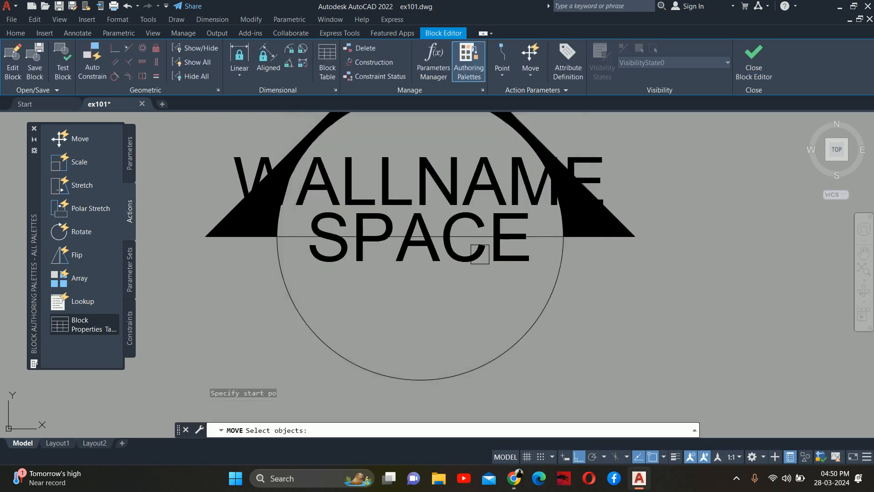
{"action": "left_click", "coordinate": [480, 254]}
{"action": "key", "text": "Return"}
{"action": "left_click", "coordinate": [703, 276]}
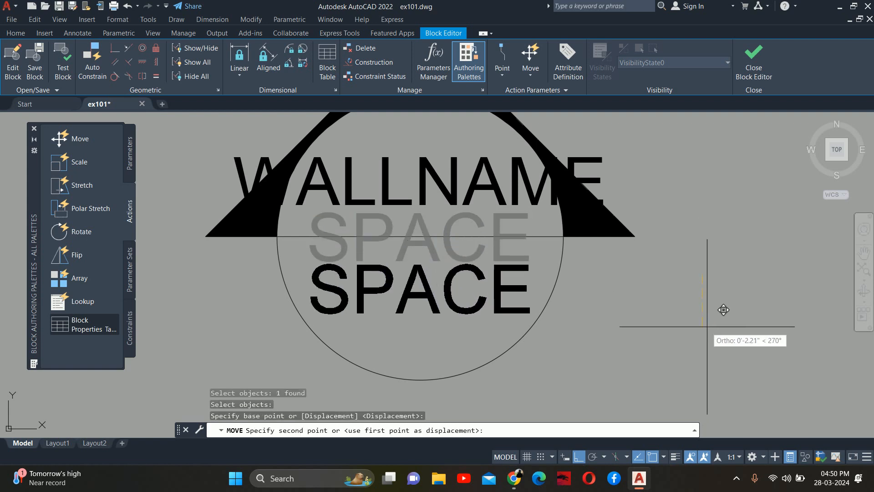
{"action": "left_click", "coordinate": [708, 327]}
{"action": "key", "text": "Escape"}
{"action": "key", "text": "Escape"}
Step: Move the WALLNAME attribute slightly upward within the upper half of the callout circle
{"action": "middle_click_drag", "start_coordinate": [452, 163], "coordinate": [454, 216]}
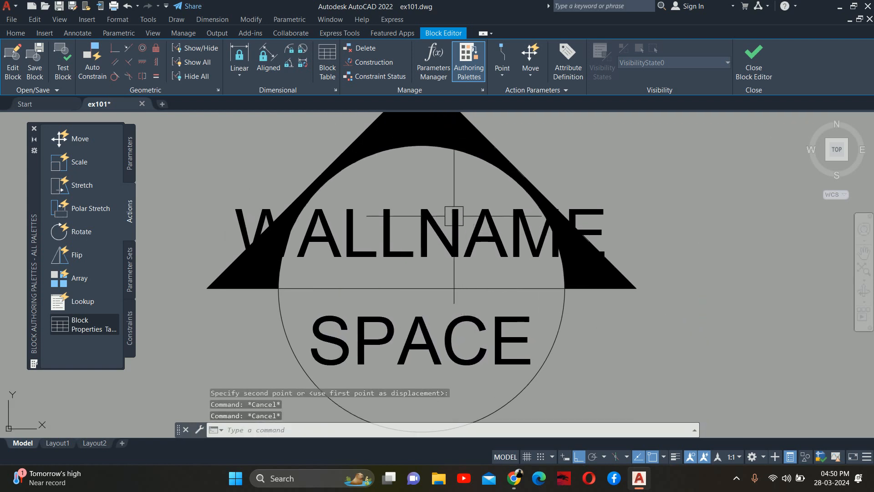
{"action": "scroll", "coordinate": [464, 248], "scroll_direction": "down", "scroll_amount": 2}
{"action": "type", "text": "m"}
{"action": "key", "text": "Return"}
{"action": "left_click", "coordinate": [484, 248]}
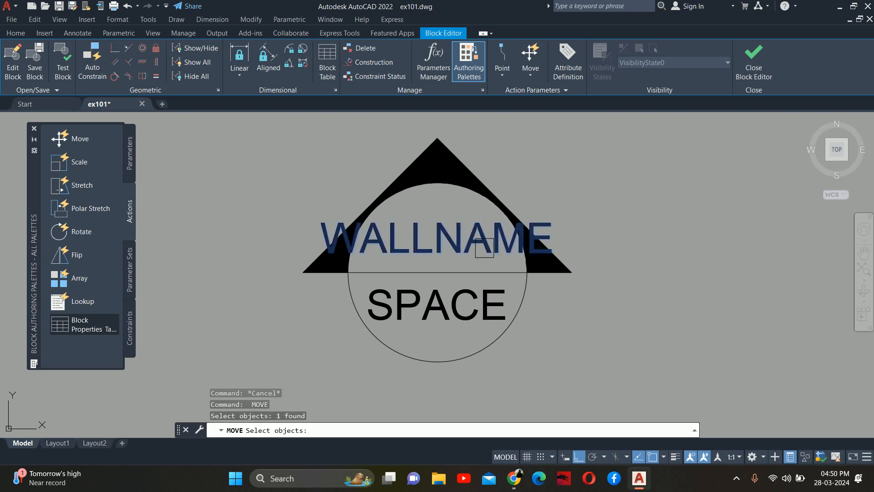
{"action": "key", "text": "Return"}
{"action": "left_click", "coordinate": [687, 283]}
{"action": "key", "text": "Escape"}
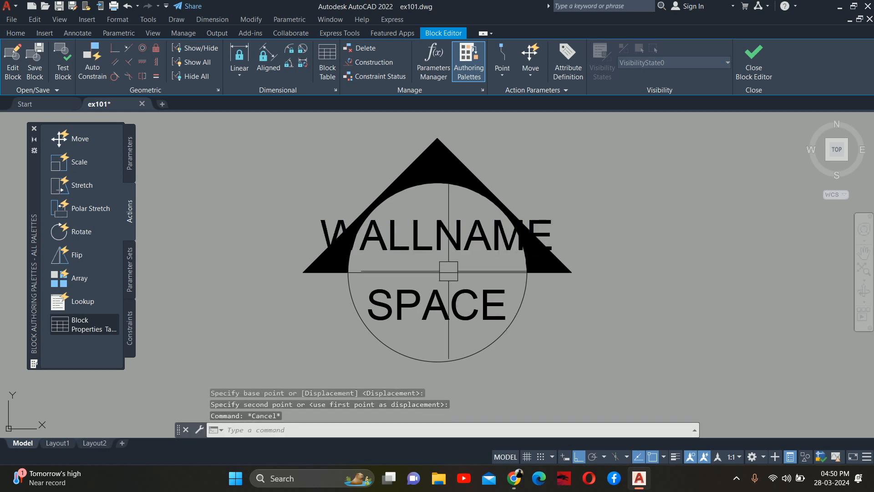
{"action": "key", "text": "Escape"}
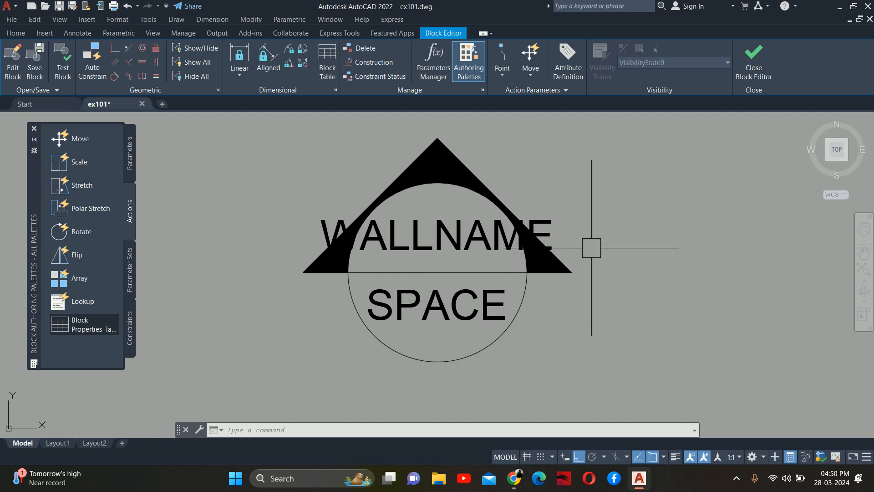
Step: Close the Block Editor, saving the changes to the "elevation callout" block
{"action": "left_click", "coordinate": [753, 59]}
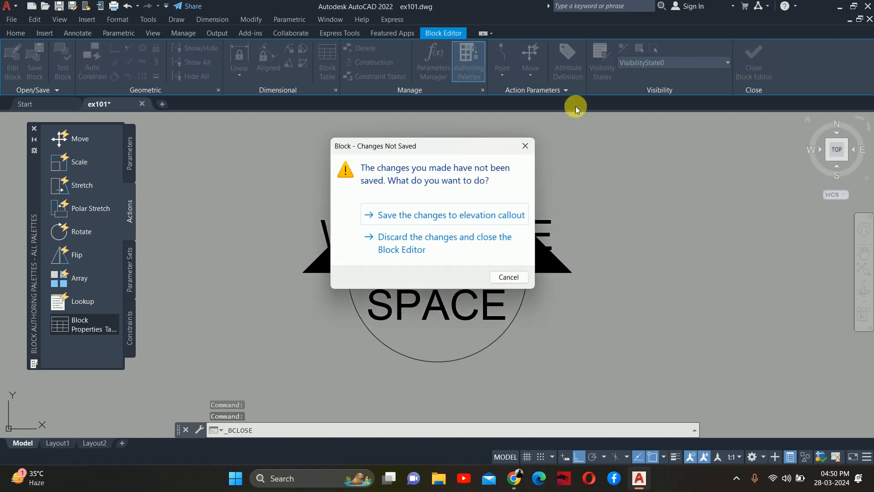
{"action": "left_click", "coordinate": [444, 215]}
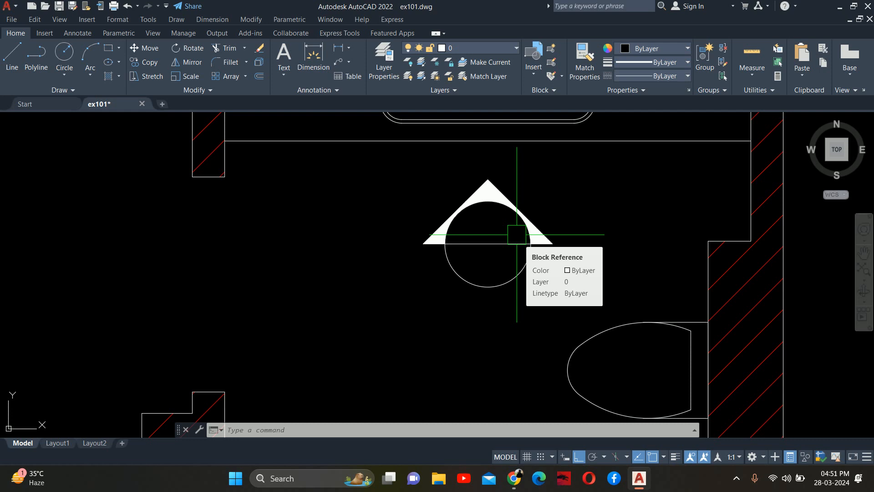
Step: Insert the "elevation callout" block to the left of the existing callout with its arrow pointing up
{"action": "type", "text": "i"}
{"action": "key", "text": "Return"}
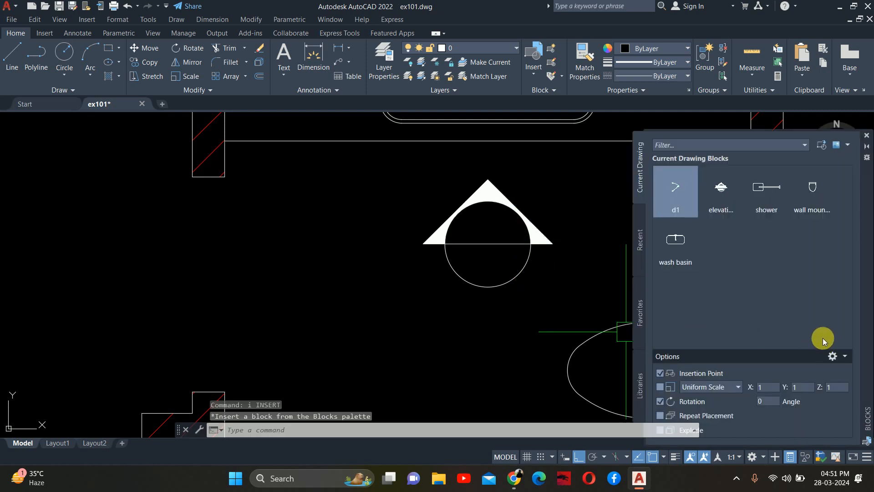
{"action": "mouse_move", "coordinate": [725, 195]}
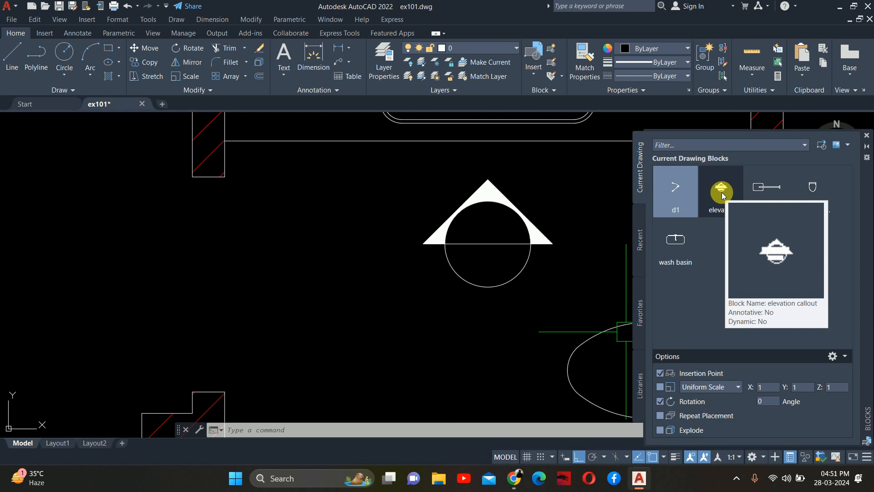
{"action": "left_click", "coordinate": [723, 192]}
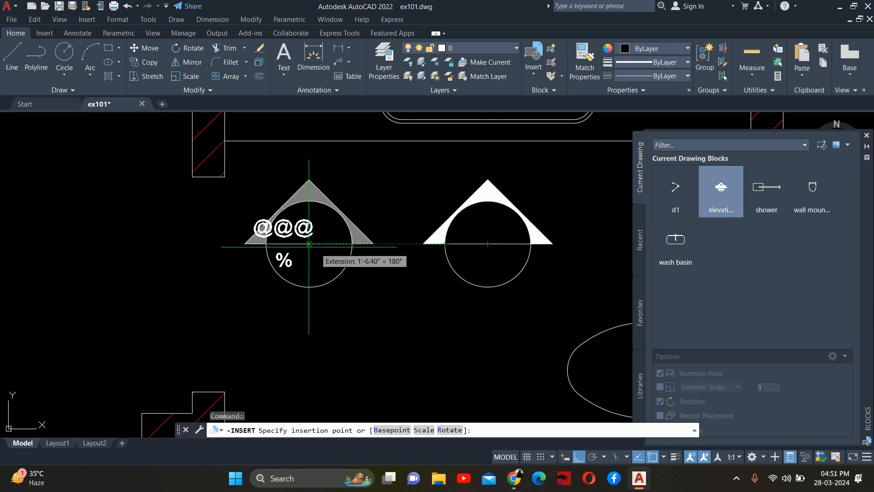
{"action": "left_click", "coordinate": [302, 244]}
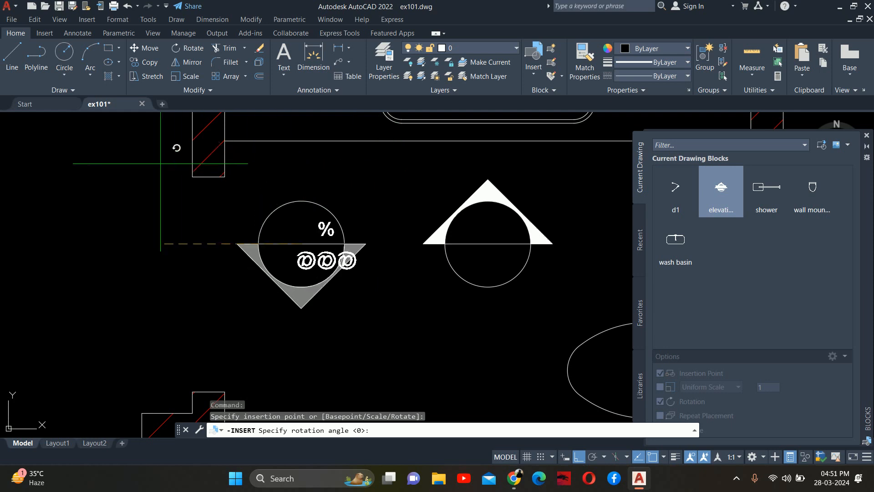
{"action": "left_click", "coordinate": [393, 283]}
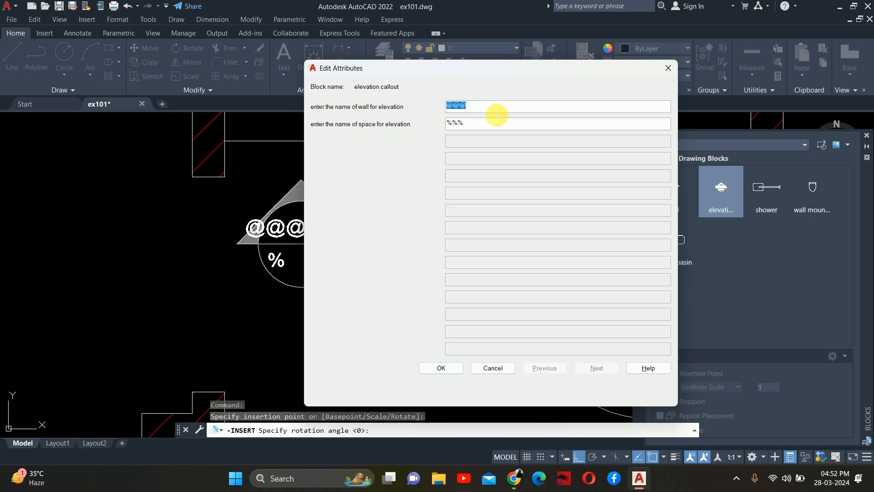
Step: Set the inserted callout's wall name to A and its space name to WR
{"action": "type", "text": "A"}
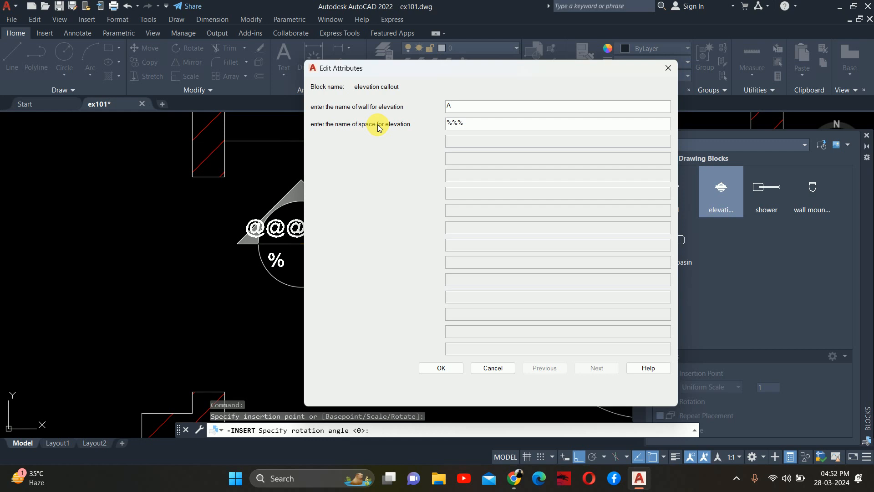
{"action": "key", "text": "Tab"}
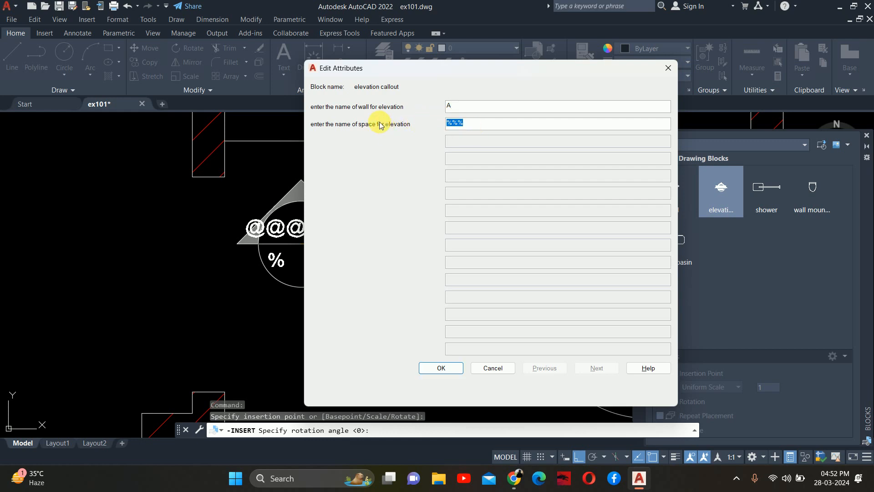
{"action": "type", "text": "WR"}
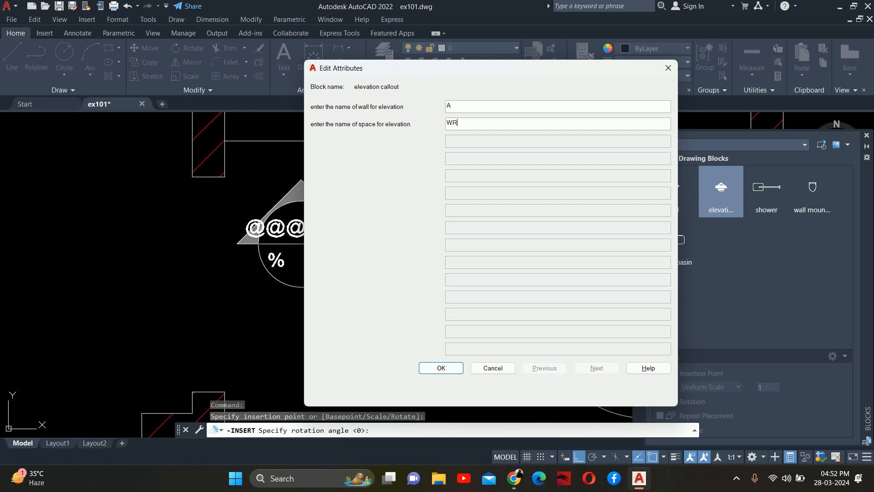
{"action": "left_click", "coordinate": [441, 367]}
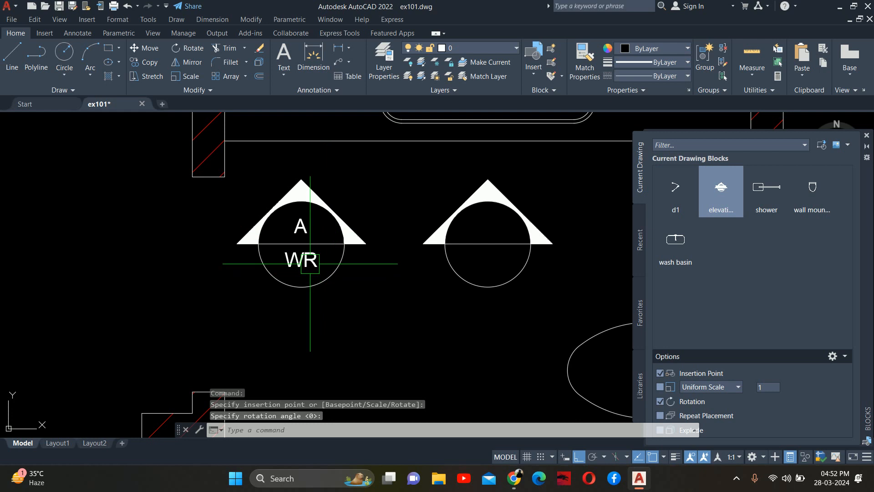
Step: Delete the old callout without attribute text and close the block library
{"action": "left_click", "coordinate": [538, 277]}
{"action": "left_click", "coordinate": [436, 185]}
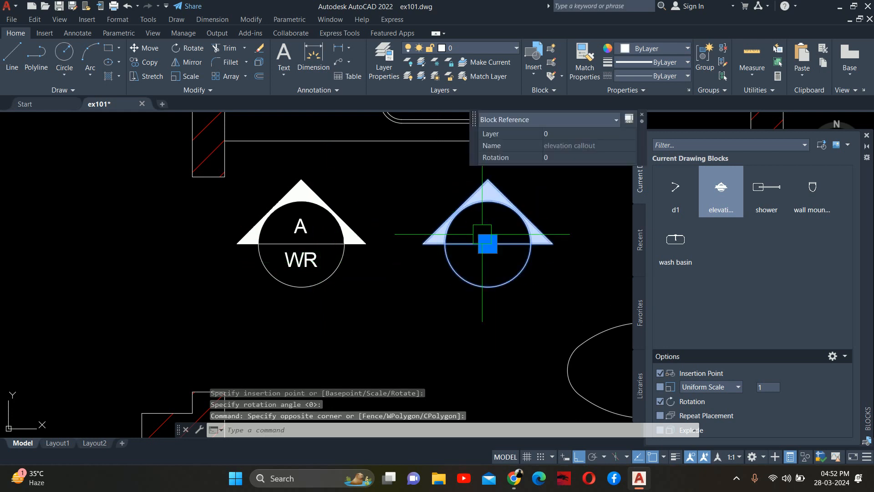
{"action": "key", "text": "Delete"}
{"action": "left_click", "coordinate": [867, 136]}
Step: Move the A/WR callout horizontally to the right so it sits centered below the wash basin
{"action": "scroll", "coordinate": [365, 235], "scroll_direction": "down", "scroll_amount": 5}
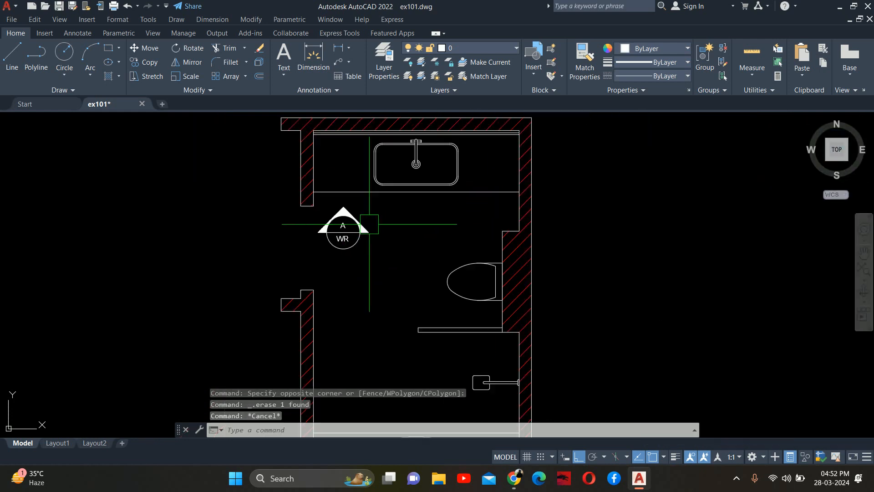
{"action": "scroll", "coordinate": [372, 231], "scroll_direction": "up", "scroll_amount": 5}
{"action": "type", "text": "m"}
{"action": "key", "text": "Return"}
{"action": "left_click", "coordinate": [283, 275]}
{"action": "key", "text": "Return"}
{"action": "left_click", "coordinate": [283, 306]}
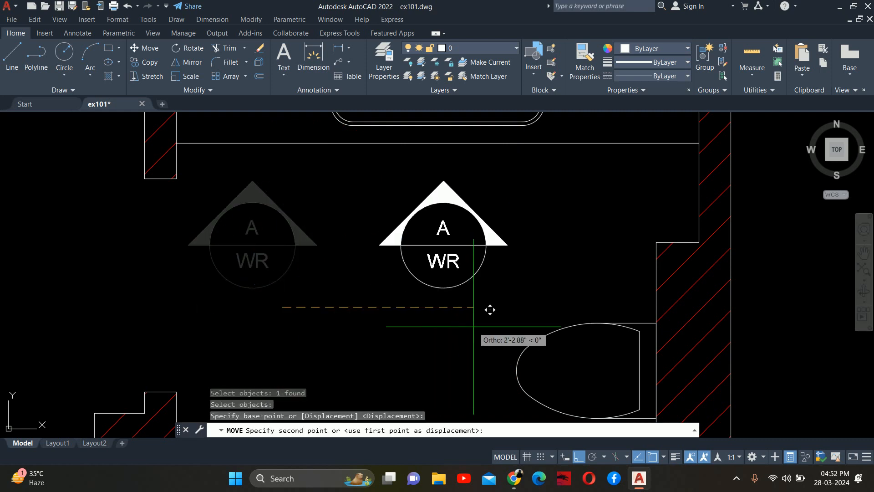
{"action": "left_click", "coordinate": [460, 306]}
{"action": "key", "text": "Escape"}
{"action": "scroll", "coordinate": [388, 246], "scroll_direction": "down", "scroll_amount": 4}
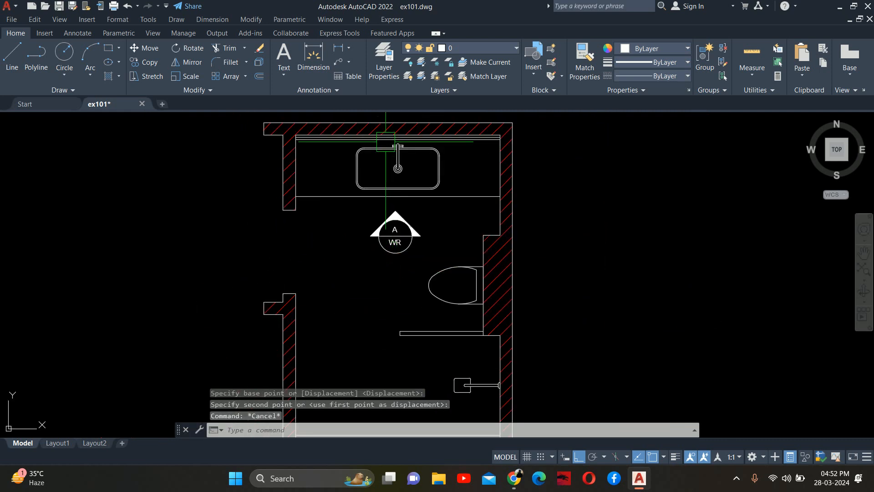
{"action": "key", "text": "Escape"}
{"action": "key", "text": "Escape"}
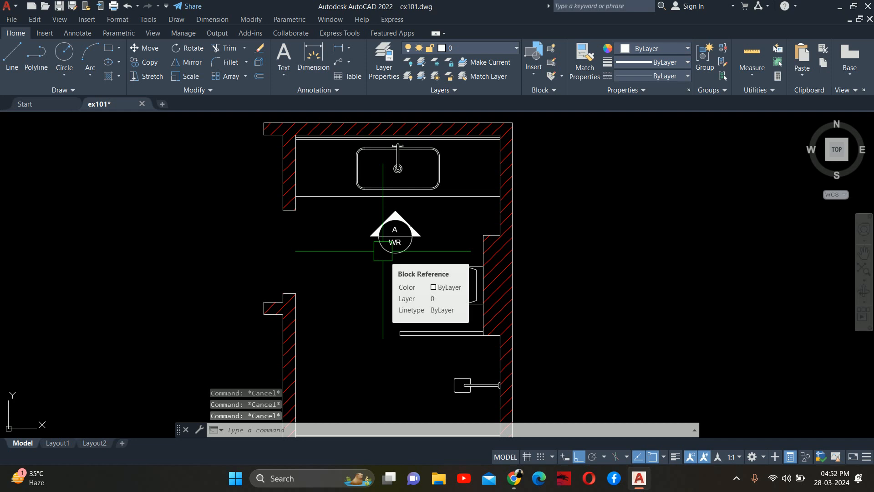
Step: Create a polar array of the A/WR callout around a point below it, giving four callouts facing the four sides
{"action": "type", "text": "a"}
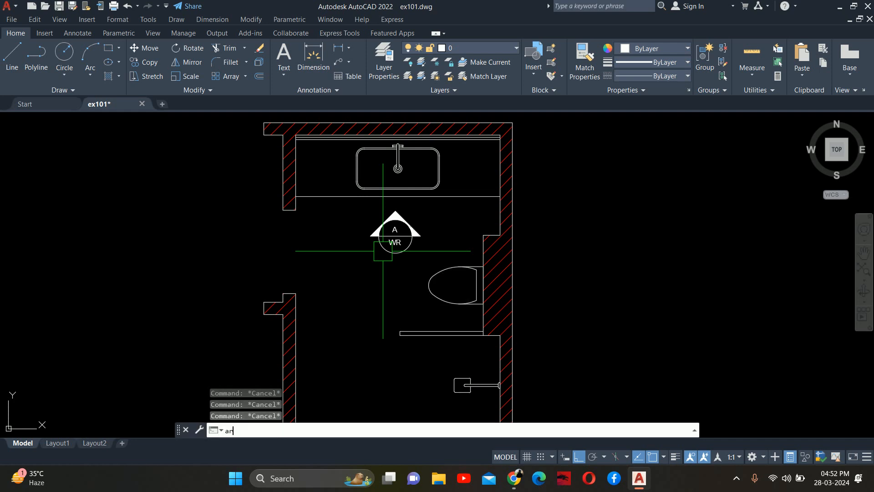
{"action": "type", "text": "r"}
{"action": "key", "text": "Return"}
{"action": "left_click", "coordinate": [378, 247]}
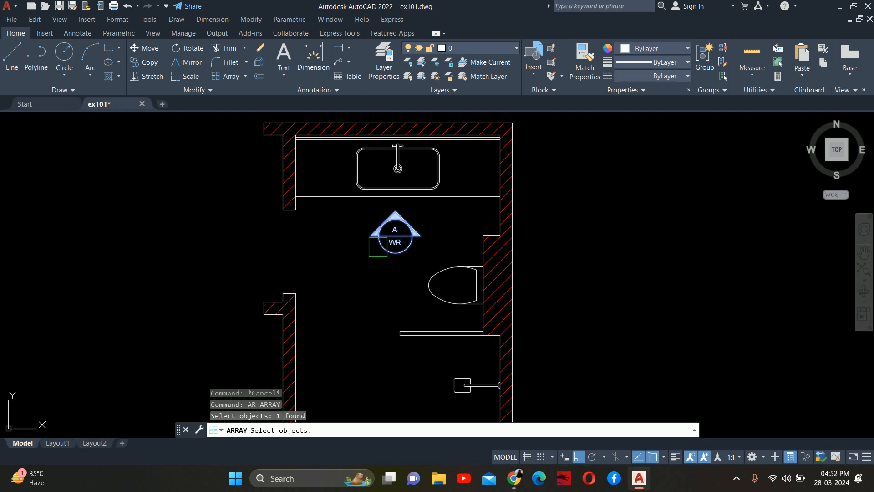
{"action": "key", "text": "Return"}
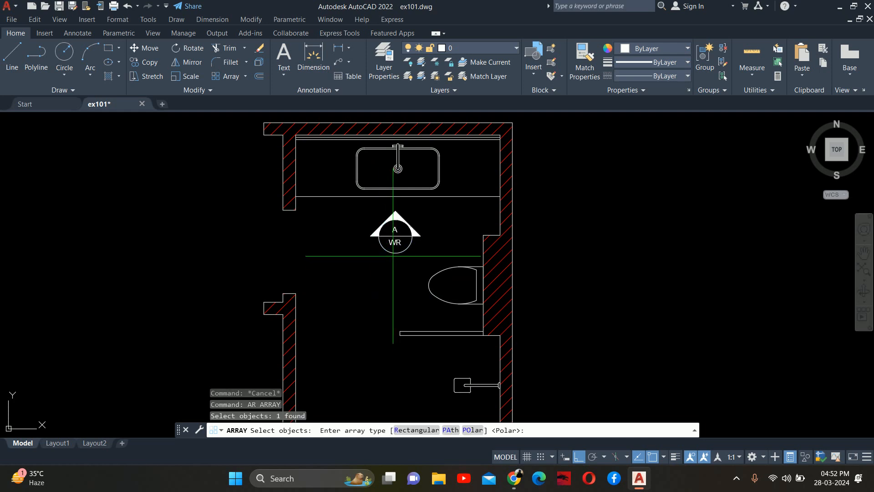
{"action": "left_click", "coordinate": [473, 430]}
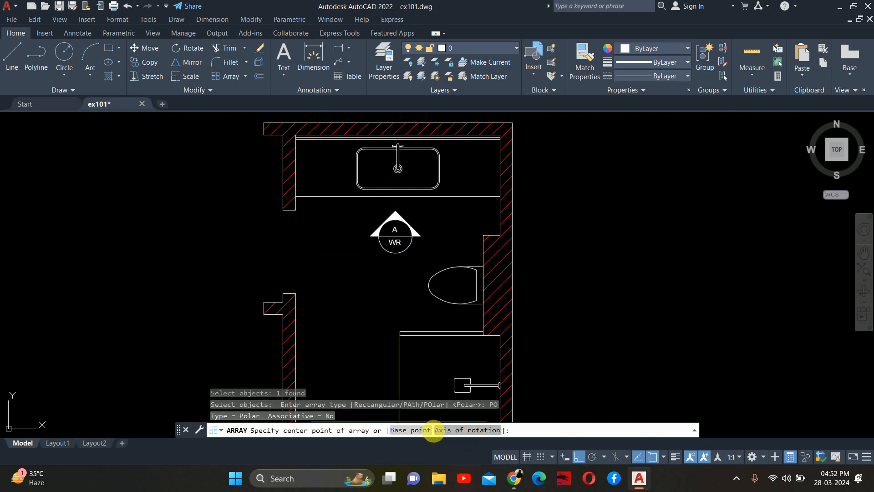
{"action": "left_click", "coordinate": [400, 430]}
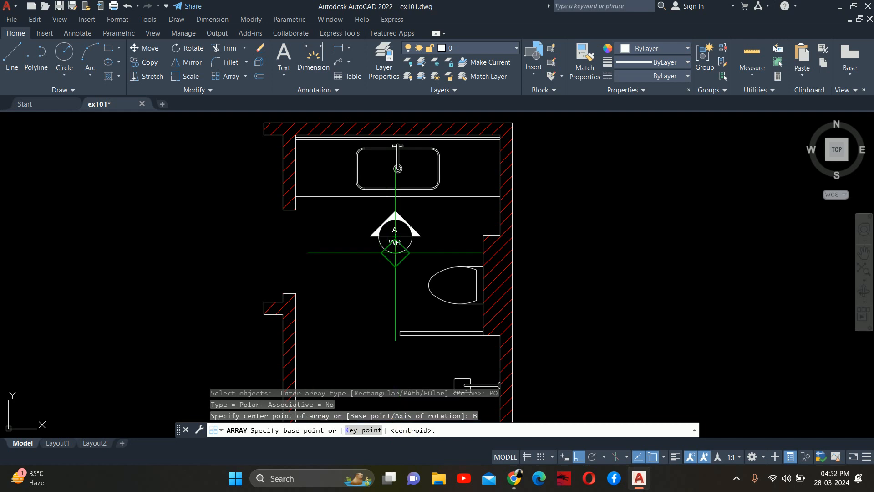
{"action": "left_click", "coordinate": [396, 295]}
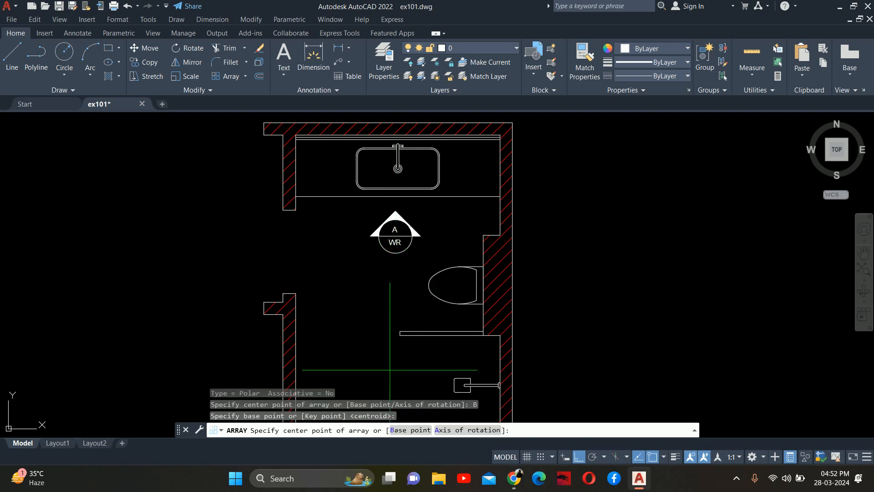
{"action": "key", "text": "Return"}
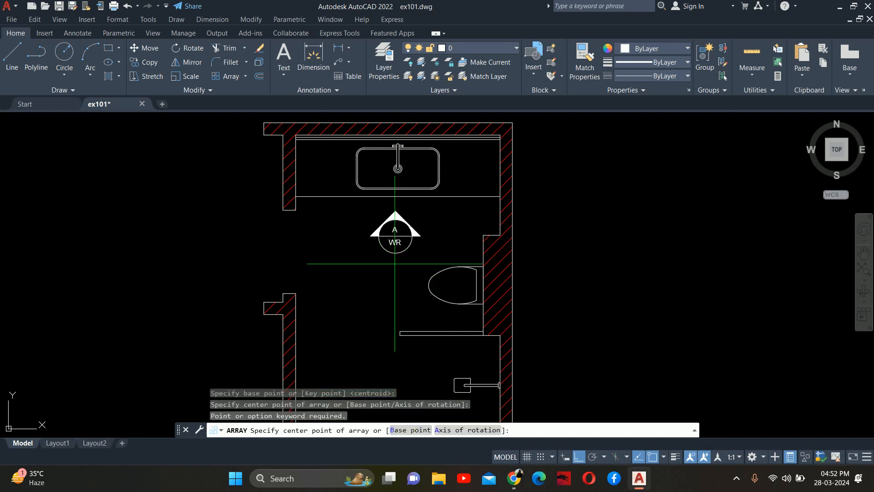
{"action": "left_click", "coordinate": [405, 430]}
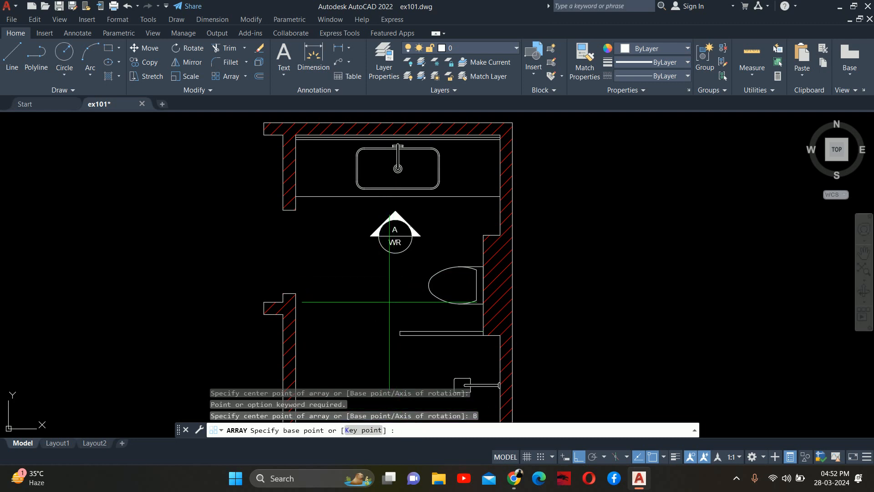
{"action": "left_click", "coordinate": [389, 301]}
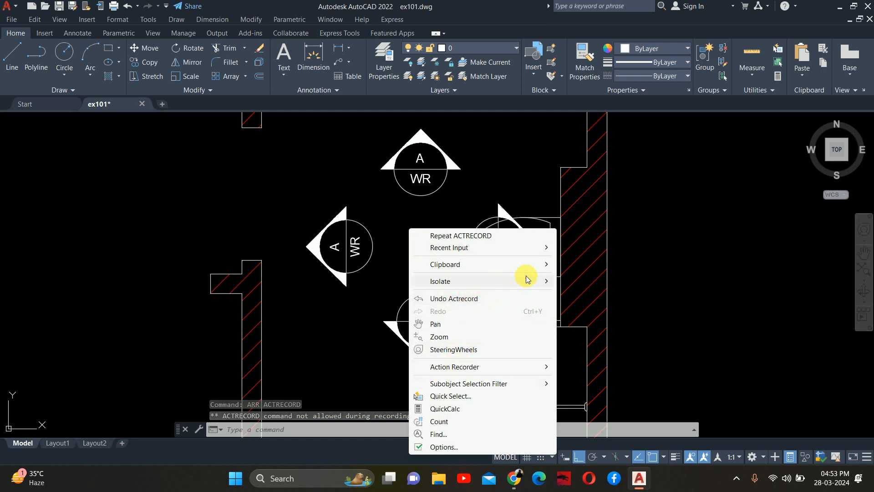
Step: Undo the mistaken ACTRECORD command
{"action": "key", "text": "Escape"}
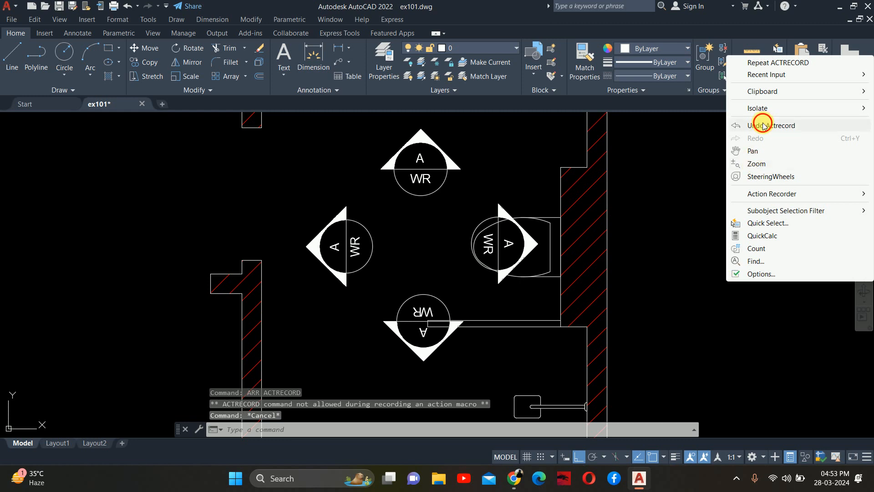
{"action": "left_click", "coordinate": [758, 126]}
{"action": "key", "text": "Escape"}
{"action": "key", "text": "Escape"}
Step: Change the WALLNAME attribute of the callout pointing toward the door side to B
{"action": "middle_click_drag", "start_coordinate": [430, 220], "coordinate": [417, 228]}
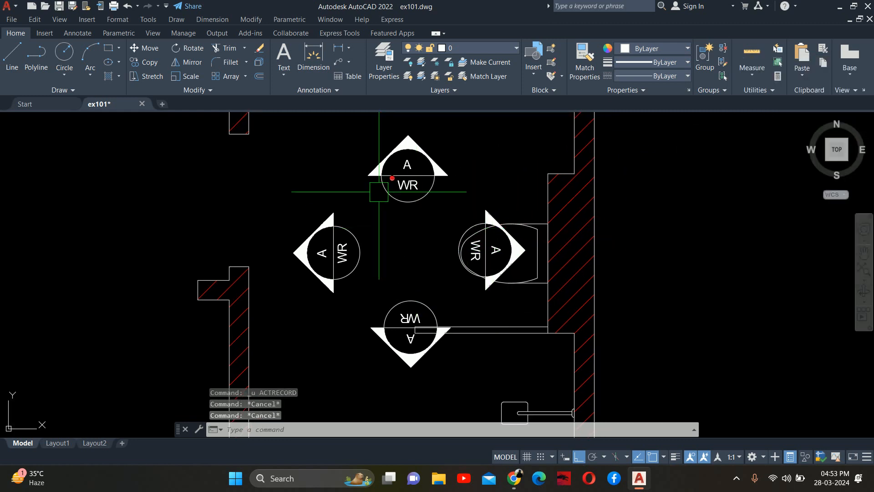
{"action": "scroll", "coordinate": [399, 165], "scroll_direction": "up", "scroll_amount": 2}
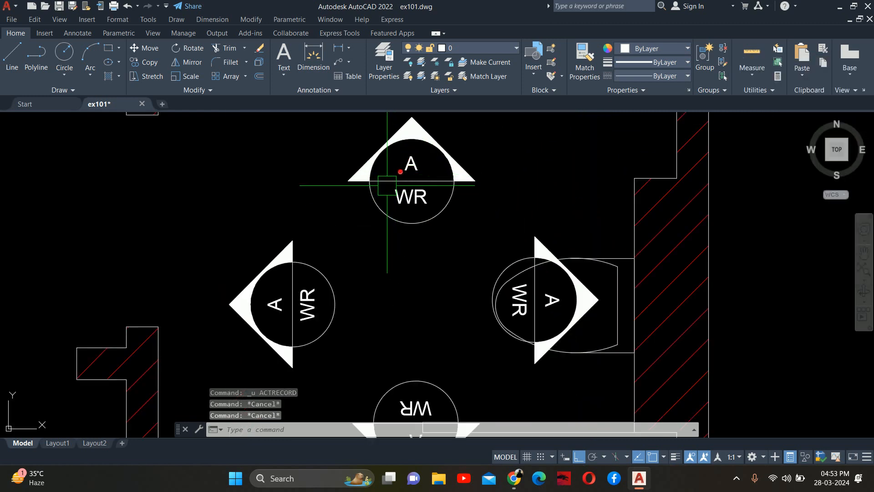
{"action": "middle_click_drag", "start_coordinate": [275, 298], "coordinate": [338, 226]}
{"action": "scroll", "coordinate": [336, 236], "scroll_direction": "up", "scroll_amount": 2}
{"action": "double_click", "coordinate": [338, 229]}
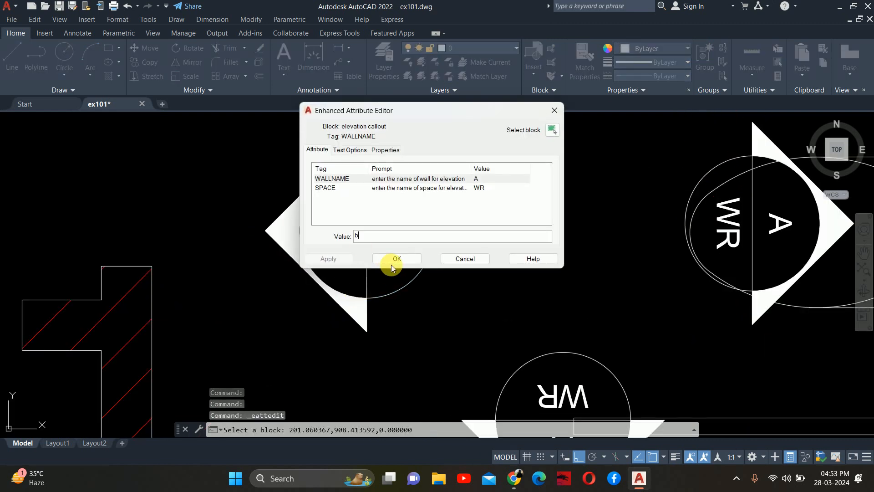
{"action": "key", "text": "BackSpace"}
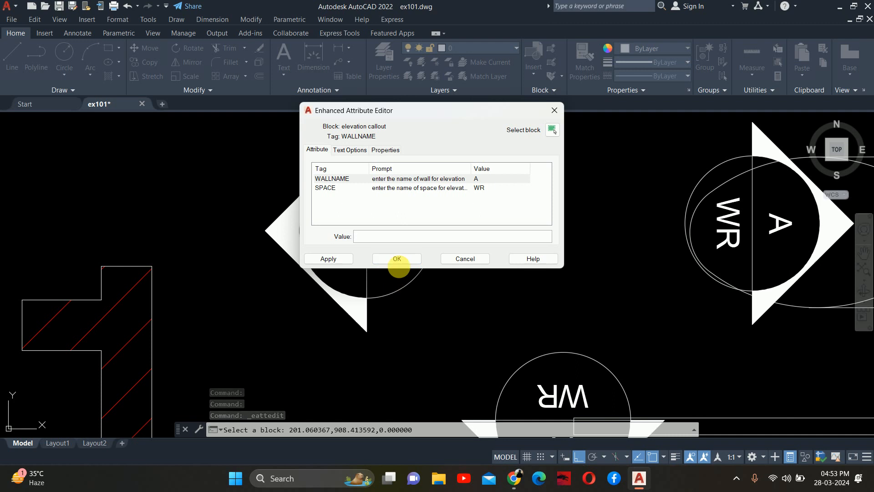
{"action": "type", "text": "B"}
{"action": "left_click", "coordinate": [393, 258]}
{"action": "scroll", "coordinate": [393, 265], "scroll_direction": "down", "scroll_amount": 3}
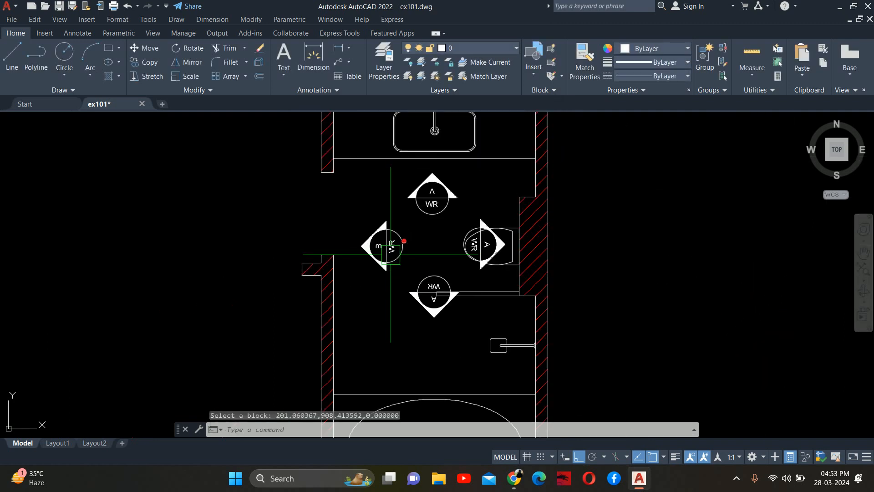
Step: Change the WALLNAME attribute of the downward-pointing callout to C
{"action": "scroll", "coordinate": [453, 273], "scroll_direction": "up", "scroll_amount": 3}
{"action": "double_click", "coordinate": [462, 299]}
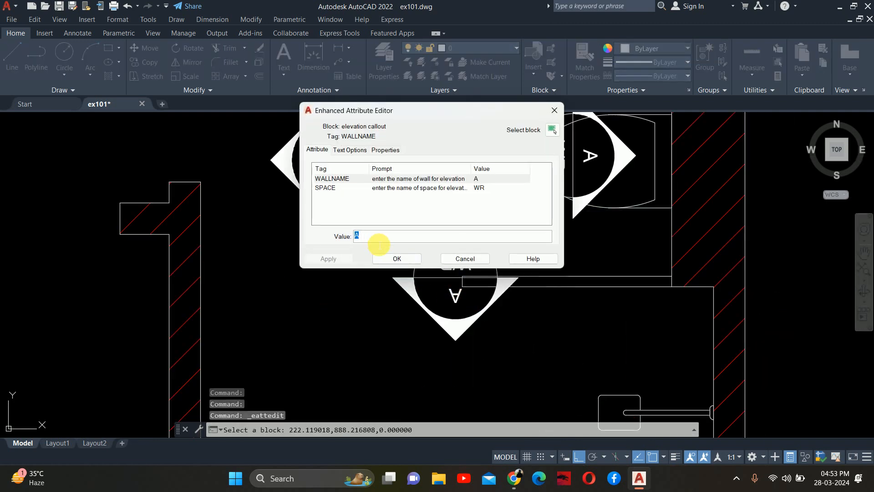
{"action": "type", "text": "C"}
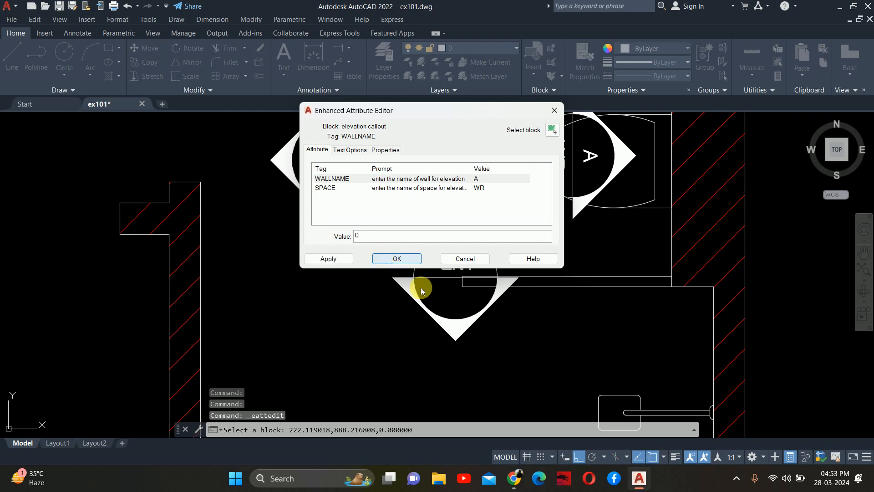
{"action": "left_click", "coordinate": [419, 257]}
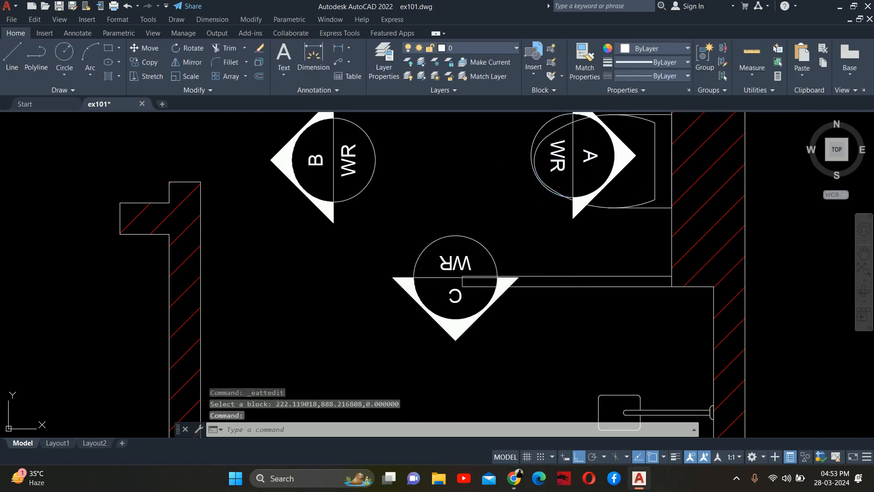
Step: Change the WALLNAME attribute of the callout overlapping the toilet to D
{"action": "double_click", "coordinate": [590, 165]}
{"action": "type", "text": "D"}
{"action": "left_click", "coordinate": [406, 257]}
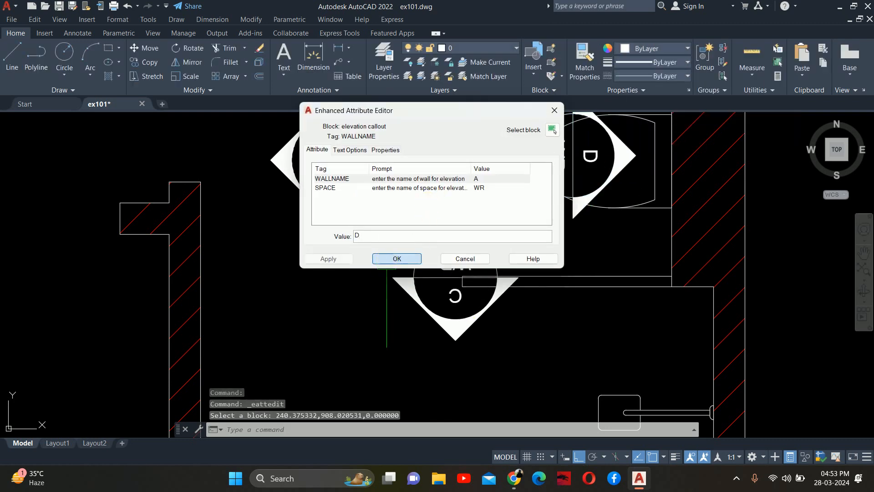
Step: Move callout C down into the clear floor area below the shower partition
{"action": "scroll", "coordinate": [408, 251], "scroll_direction": "down", "scroll_amount": 6}
{"action": "scroll", "coordinate": [451, 246], "scroll_direction": "up", "scroll_amount": 6}
{"action": "type", "text": "m"}
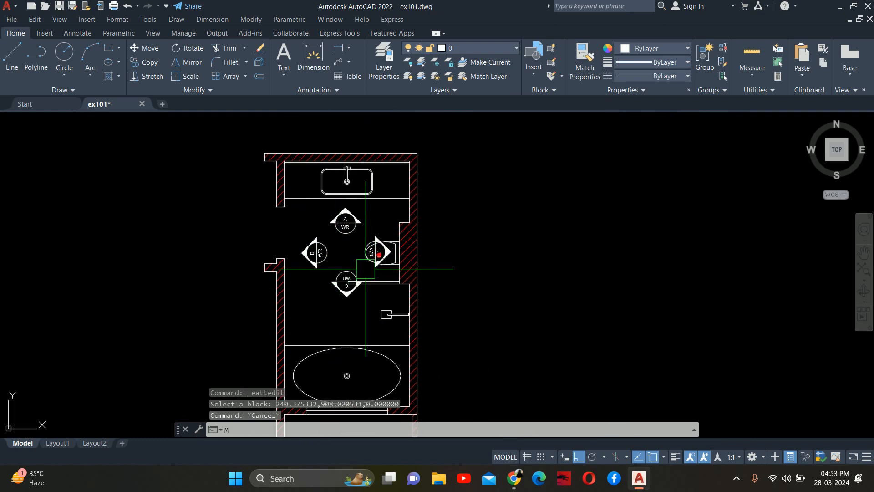
{"action": "key", "text": "Return"}
{"action": "left_click", "coordinate": [342, 280]}
{"action": "key", "text": "Return"}
{"action": "left_click", "coordinate": [696, 274]}
{"action": "scroll", "coordinate": [691, 319], "scroll_direction": "down", "scroll_amount": 2}
{"action": "middle_click_drag", "start_coordinate": [692, 322], "coordinate": [693, 230]}
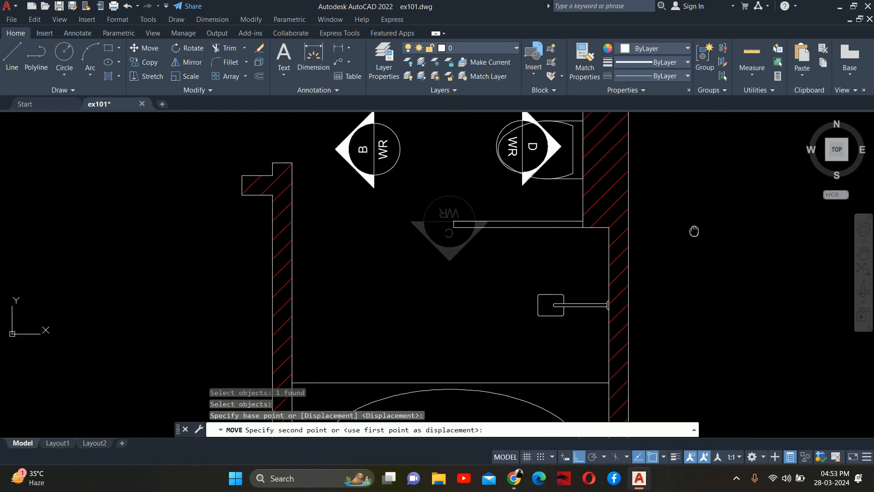
{"action": "left_click", "coordinate": [711, 255]}
Step: Move callout D away from the toilet toward the centre of the room
{"action": "middle_click_drag", "start_coordinate": [558, 211], "coordinate": [553, 273]}
{"action": "key", "text": "Return"}
{"action": "left_click", "coordinate": [517, 205]}
{"action": "key", "text": "Return"}
{"action": "left_click", "coordinate": [776, 256]}
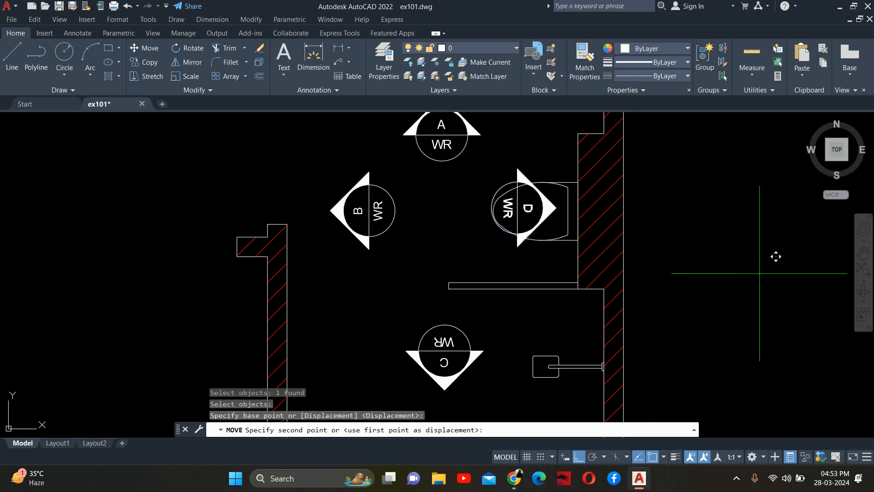
{"action": "key", "text": "Escape"}
{"action": "scroll", "coordinate": [634, 254], "scroll_direction": "down", "scroll_amount": 2}
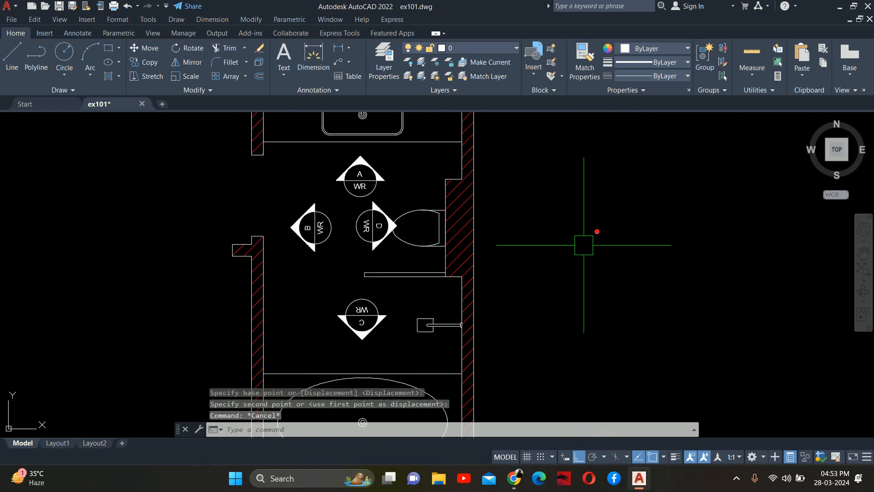
Step: Stop the action recording and discard the recorded macro without saving it
{"action": "right_click", "coordinate": [584, 243]}
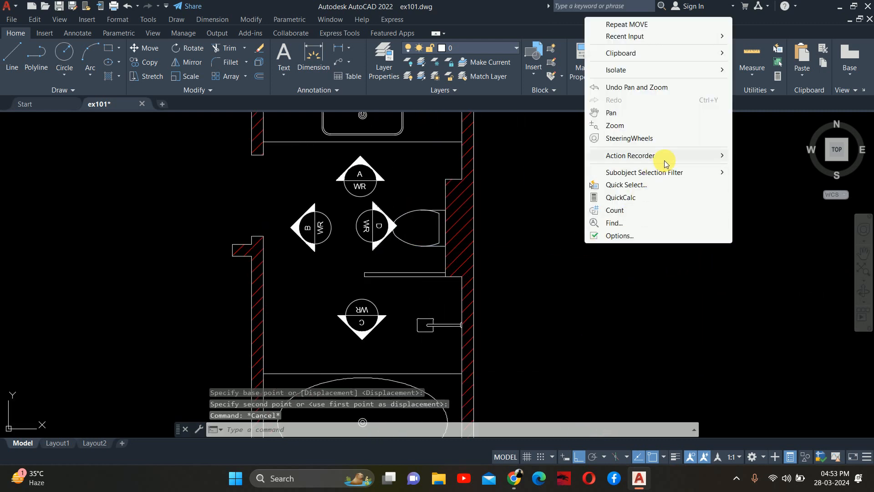
{"action": "mouse_move", "coordinate": [665, 155]}
{"action": "left_click", "coordinate": [758, 184]}
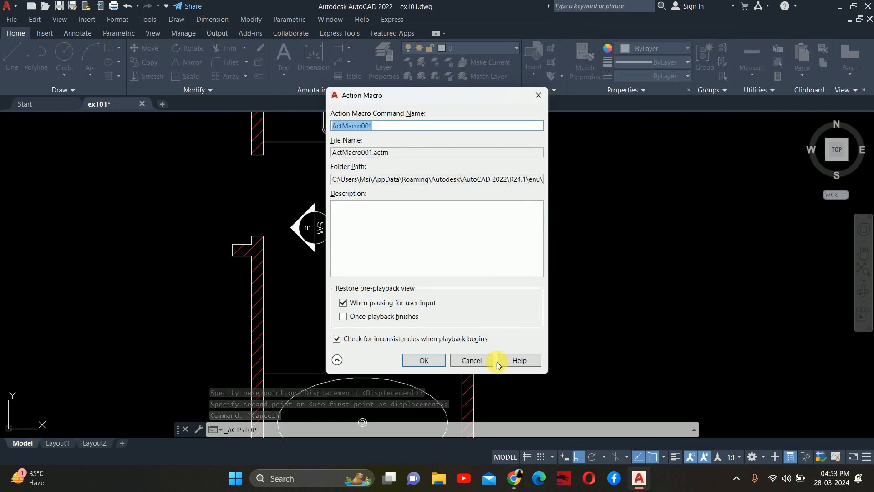
{"action": "left_click", "coordinate": [472, 359]}
{"action": "scroll", "coordinate": [473, 287], "scroll_direction": "up", "scroll_amount": 5}
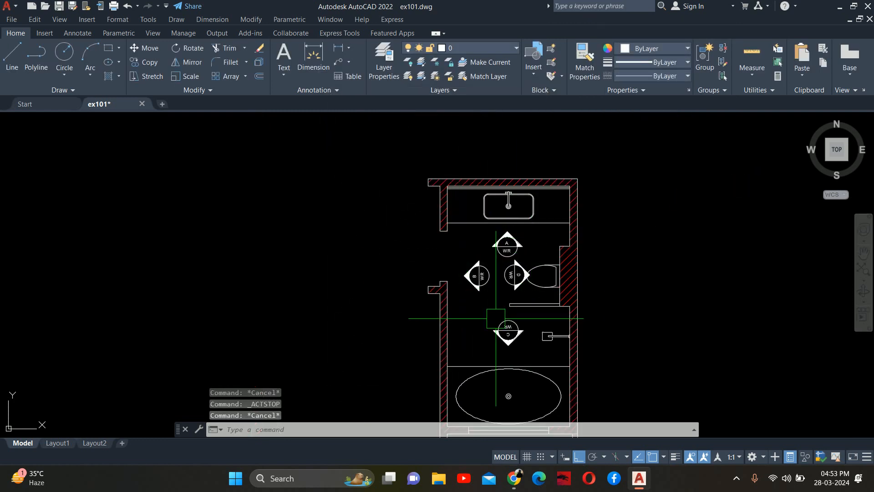
{"action": "scroll", "coordinate": [523, 254], "scroll_direction": "up", "scroll_amount": 3}
{"action": "scroll", "coordinate": [523, 319], "scroll_direction": "down", "scroll_amount": 2}
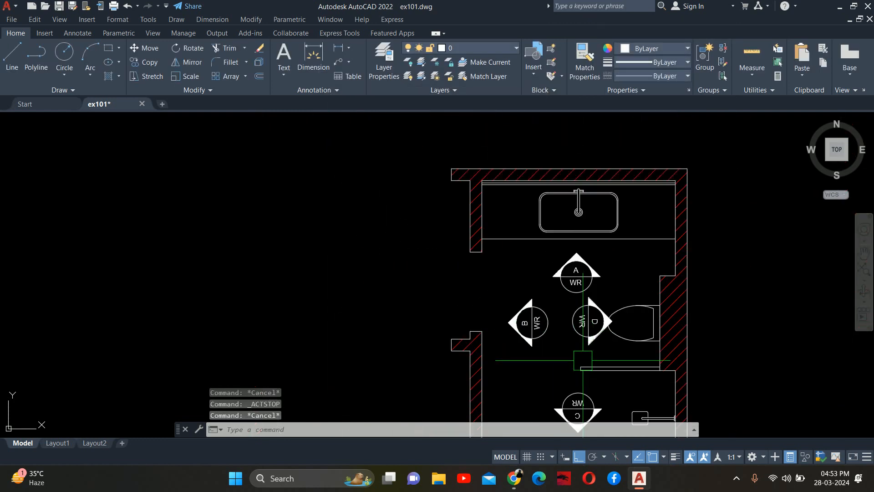
{"action": "middle_click_drag", "start_coordinate": [508, 253], "coordinate": [500, 207]}
{"action": "scroll", "coordinate": [552, 292], "scroll_direction": "down", "scroll_amount": 5}
{"action": "key", "text": "Escape"}
{"action": "key", "text": "Escape"}
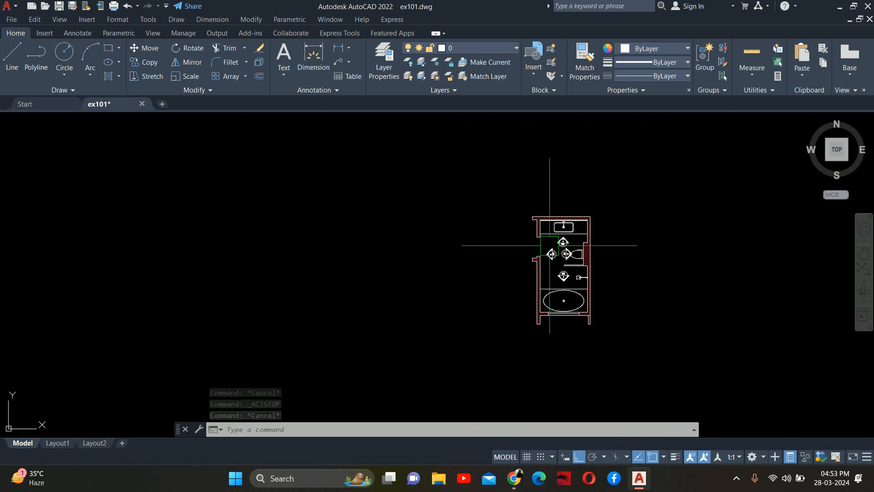
Step: Turn ortho off and copy callout A into the narrow closet space above the partition wall of the middle floor plan
{"action": "scroll", "coordinate": [568, 288], "scroll_direction": "up", "scroll_amount": 5}
{"action": "type", "text": "co"}
{"action": "key", "text": "Return"}
{"action": "scroll", "coordinate": [605, 255], "scroll_direction": "up", "scroll_amount": 4}
{"action": "left_click", "coordinate": [586, 186]}
{"action": "key", "text": "Return"}
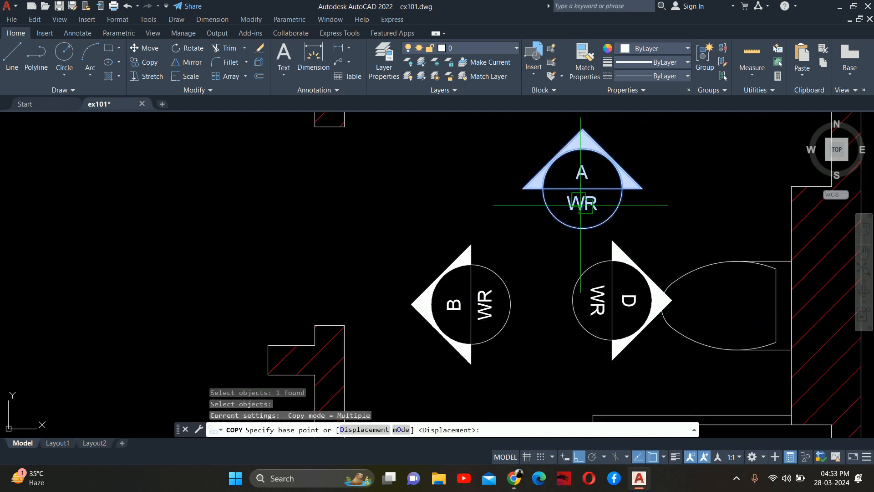
{"action": "left_click", "coordinate": [590, 185]}
{"action": "scroll", "coordinate": [454, 316], "scroll_direction": "down", "scroll_amount": 5}
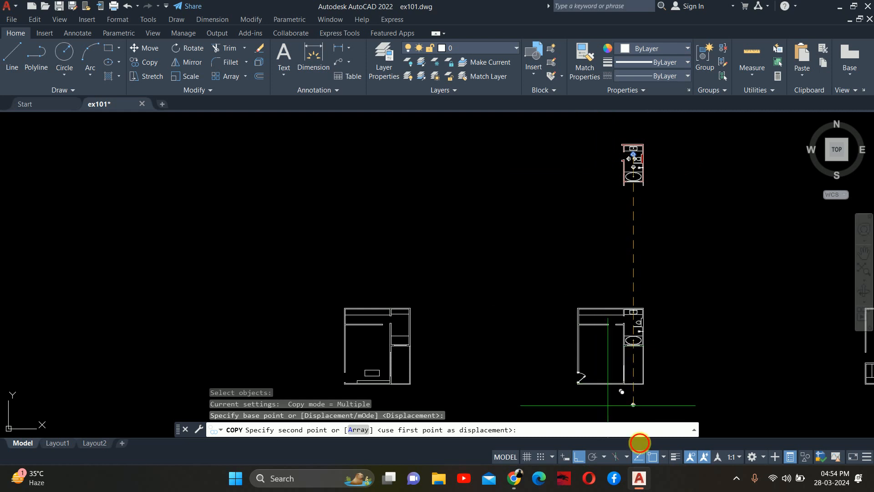
{"action": "left_click", "coordinate": [579, 457]}
{"action": "scroll", "coordinate": [342, 308], "scroll_direction": "up", "scroll_amount": 2}
{"action": "scroll", "coordinate": [314, 296], "scroll_direction": "down", "scroll_amount": 4}
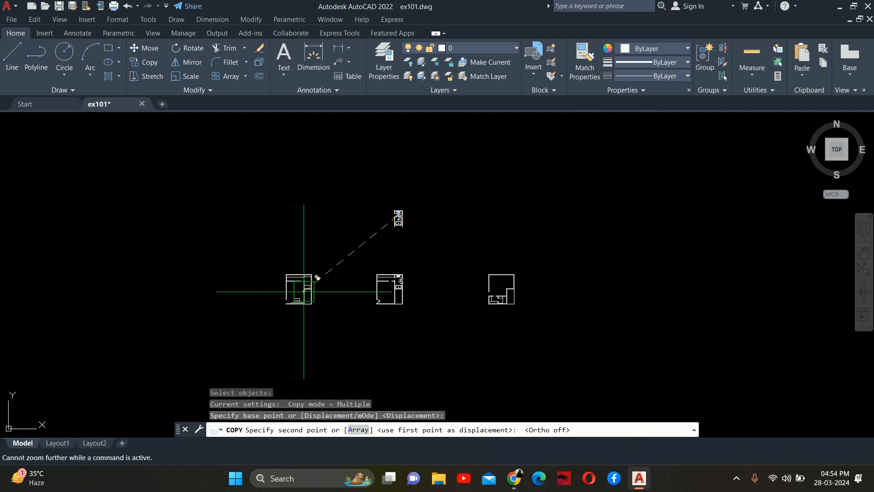
{"action": "scroll", "coordinate": [453, 287], "scroll_direction": "up", "scroll_amount": 4}
{"action": "scroll", "coordinate": [414, 210], "scroll_direction": "up", "scroll_amount": 7}
{"action": "scroll", "coordinate": [511, 380], "scroll_direction": "down", "scroll_amount": 4}
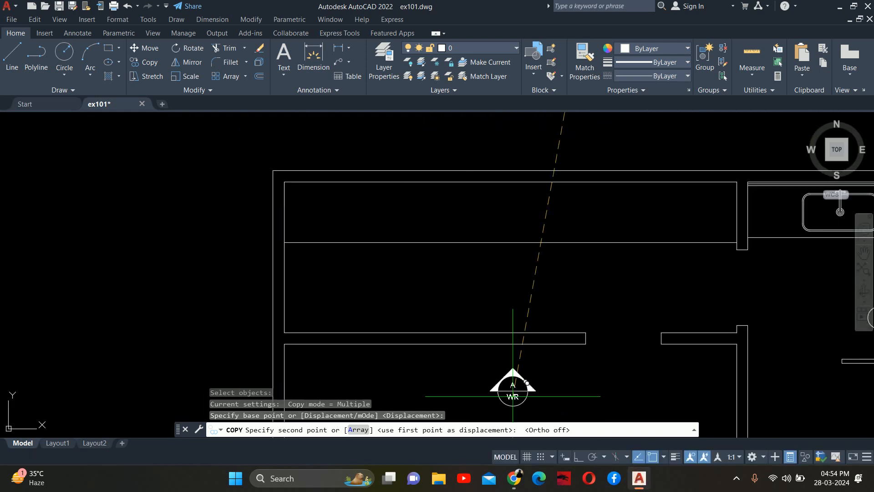
{"action": "scroll", "coordinate": [455, 269], "scroll_direction": "up", "scroll_amount": 4}
{"action": "left_click", "coordinate": [463, 289]}
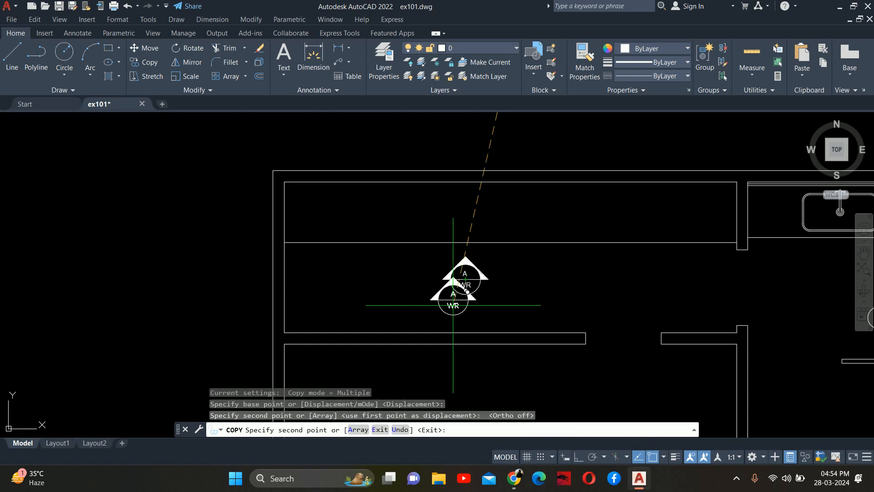
{"action": "key", "text": "Escape"}
{"action": "key", "text": "Escape"}
Step: Set the SPACE attribute of the callout in the narrow closet space to WC
{"action": "scroll", "coordinate": [452, 308], "scroll_direction": "up", "scroll_amount": 5}
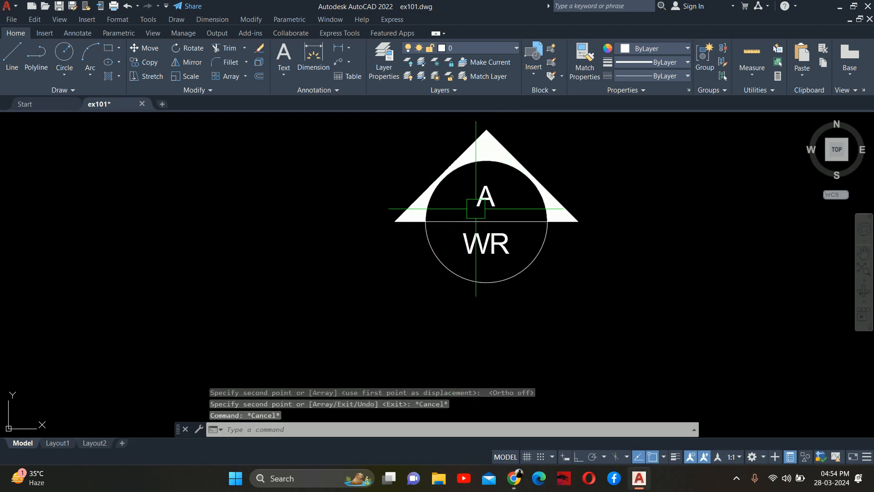
{"action": "scroll", "coordinate": [526, 253], "scroll_direction": "up", "scroll_amount": 2}
{"action": "double_click", "coordinate": [449, 230]}
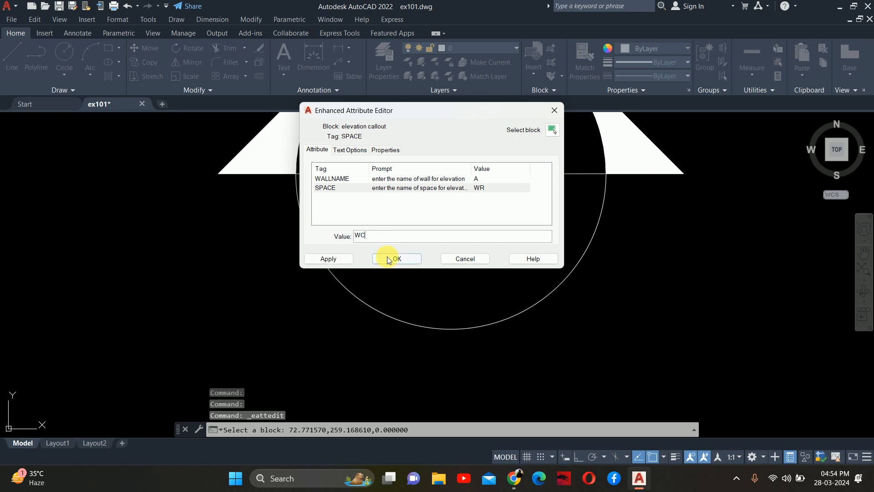
{"action": "left_click", "coordinate": [388, 259]}
{"action": "key", "text": "Escape"}
Step: Copy the WC callout into the large room below the partition wall
{"action": "scroll", "coordinate": [406, 273], "scroll_direction": "down", "scroll_amount": 5}
{"action": "scroll", "coordinate": [433, 278], "scroll_direction": "down", "scroll_amount": 2}
{"action": "middle_click_drag", "start_coordinate": [433, 278], "coordinate": [465, 211]}
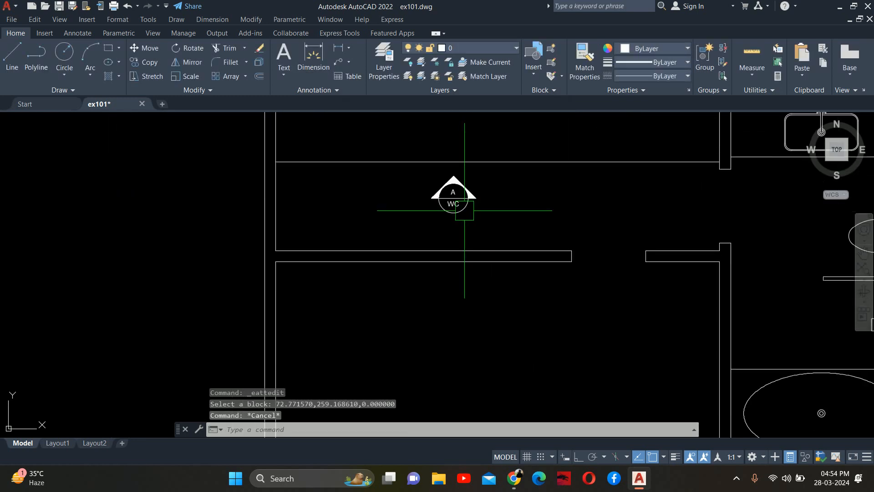
{"action": "key", "text": "Escape"}
{"action": "type", "text": "co"}
{"action": "key", "text": "Return"}
{"action": "left_click", "coordinate": [457, 212]}
{"action": "key", "text": "Return"}
{"action": "left_click", "coordinate": [452, 195]}
{"action": "middle_click_drag", "start_coordinate": [450, 298], "coordinate": [509, 61]}
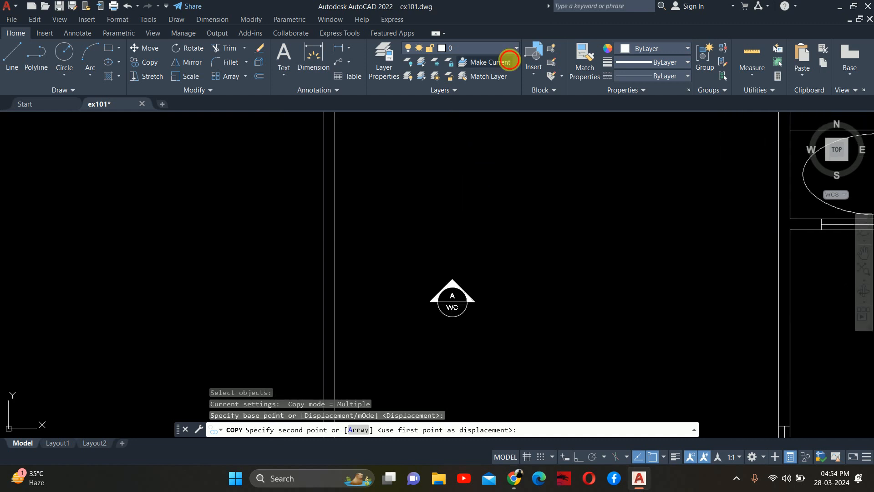
{"action": "left_click", "coordinate": [521, 145]}
{"action": "key", "text": "Escape"}
Step: Set the SPACE attribute of the large room's callout to MB
{"action": "scroll", "coordinate": [526, 153], "scroll_direction": "up", "scroll_amount": 5}
{"action": "double_click", "coordinate": [512, 163]}
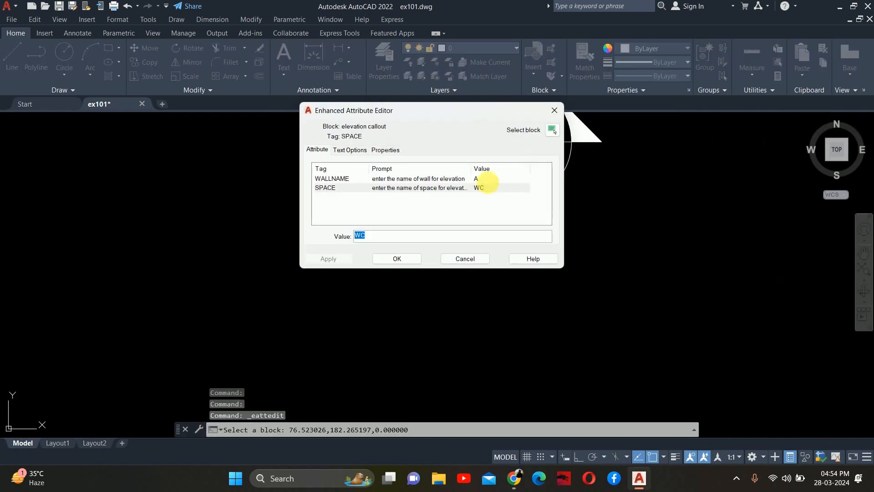
{"action": "type", "text": "MR"}
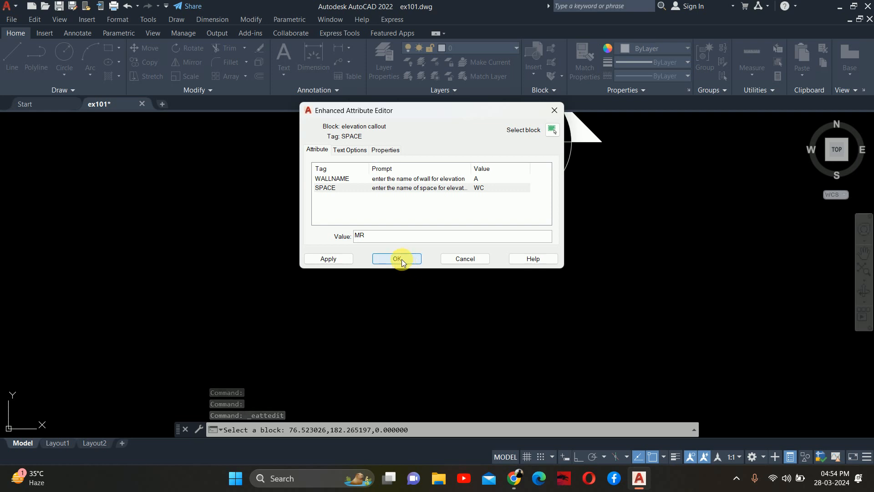
{"action": "key", "text": "BackSpace"}
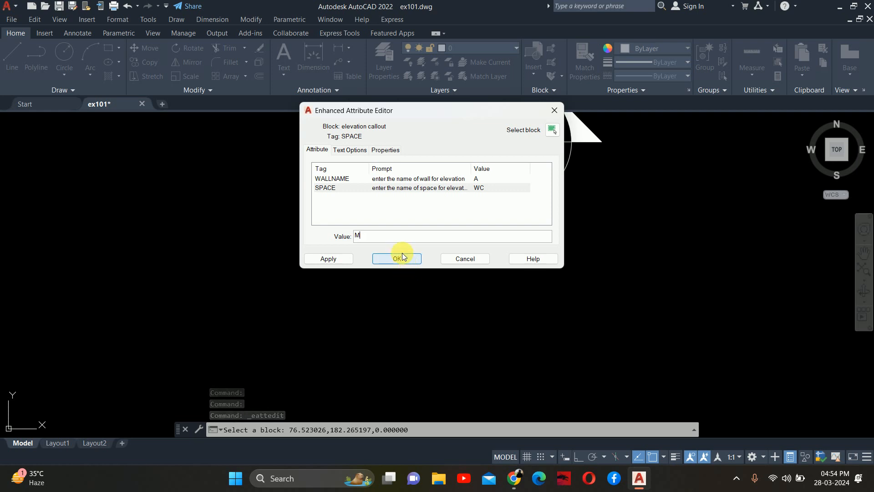
{"action": "type", "text": "B"}
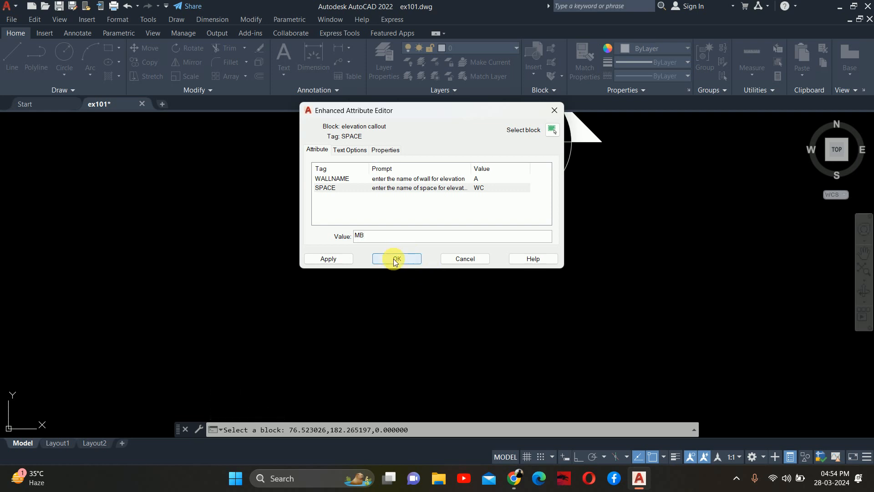
{"action": "left_click", "coordinate": [393, 258]}
{"action": "scroll", "coordinate": [433, 268], "scroll_direction": "up", "scroll_amount": 5}
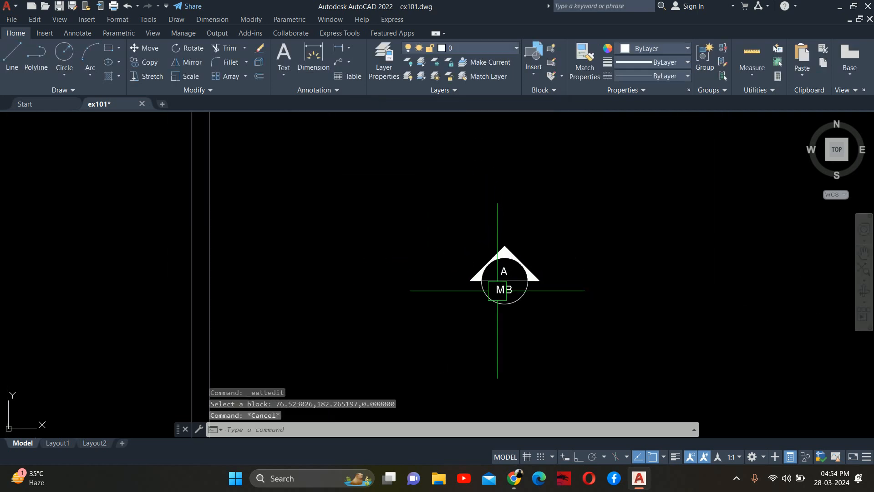
{"action": "scroll", "coordinate": [497, 290], "scroll_direction": "down", "scroll_amount": 5}
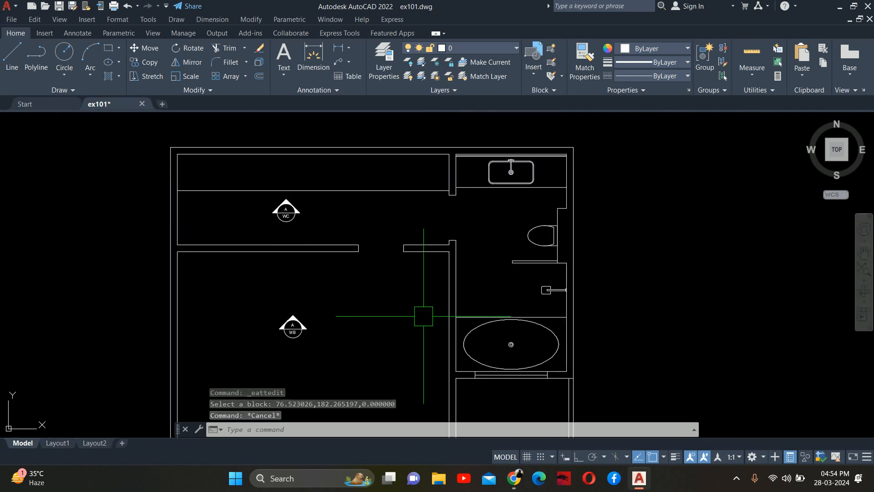
{"action": "scroll", "coordinate": [414, 290], "scroll_direction": "down", "scroll_amount": 5}
{"action": "middle_click_drag", "start_coordinate": [429, 222], "coordinate": [434, 294]}
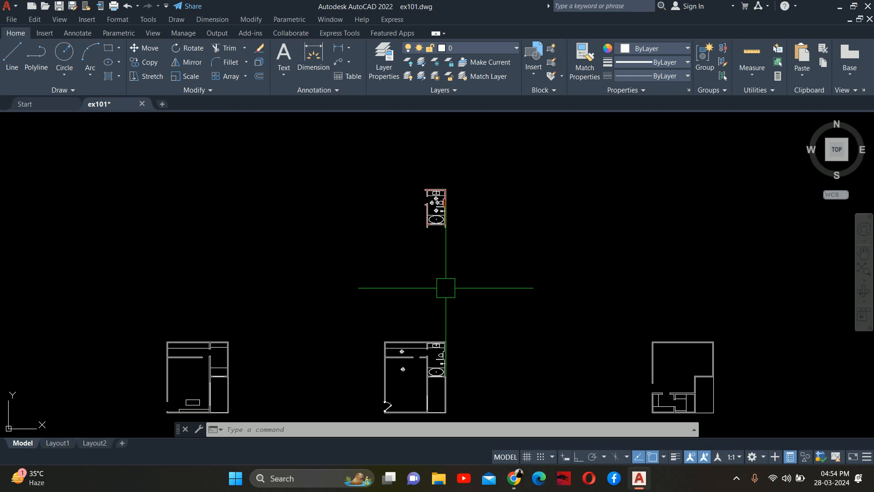
{"action": "key", "text": "Escape"}
{"action": "key", "text": "Escape"}
{"action": "key", "text": "Escape"}
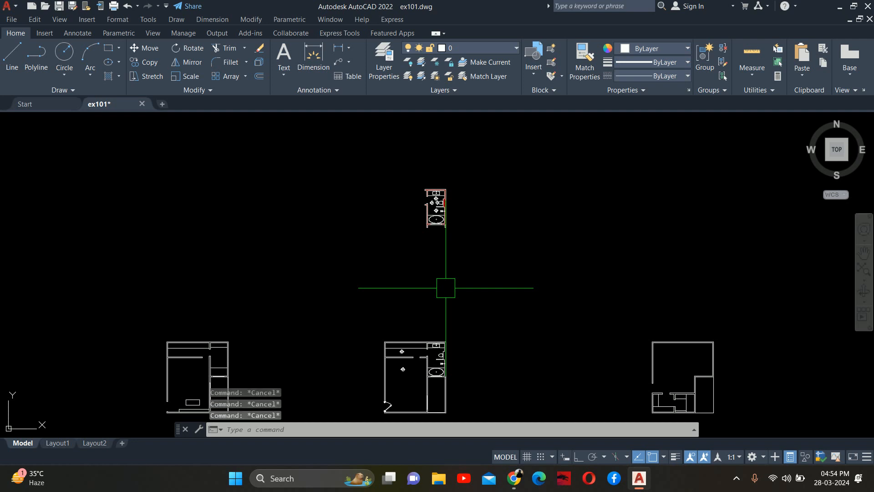
Step: Delete callouts C, D and B from the isolated bathroom plan, keeping only callout A
{"action": "scroll", "coordinate": [432, 216], "scroll_direction": "up", "scroll_amount": 10}
{"action": "left_click", "coordinate": [417, 264]}
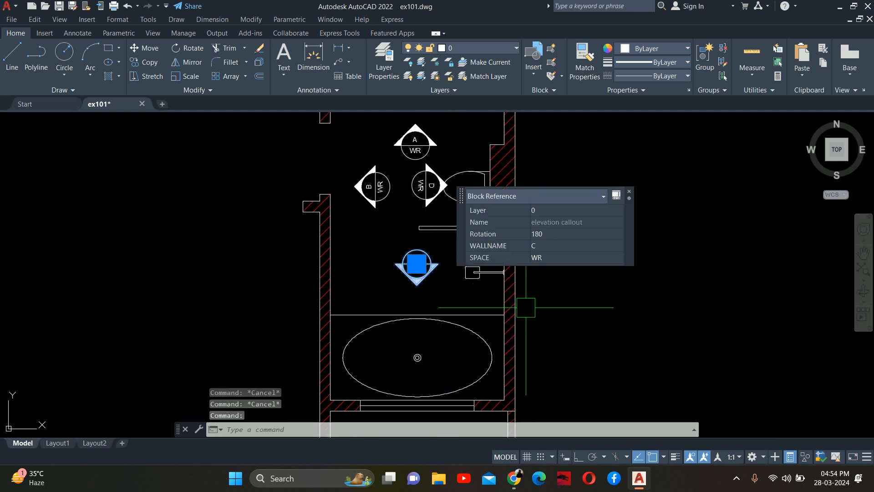
{"action": "key", "text": "Delete"}
{"action": "middle_click_drag", "start_coordinate": [462, 237], "coordinate": [463, 318]}
{"action": "left_click", "coordinate": [429, 276]}
{"action": "key", "text": "Delete"}
{"action": "left_click", "coordinate": [368, 264]}
{"action": "key", "text": "Delete"}
{"action": "scroll", "coordinate": [383, 265], "scroll_direction": "down", "scroll_amount": 2}
{"action": "middle_click_drag", "start_coordinate": [394, 258], "coordinate": [409, 257]}
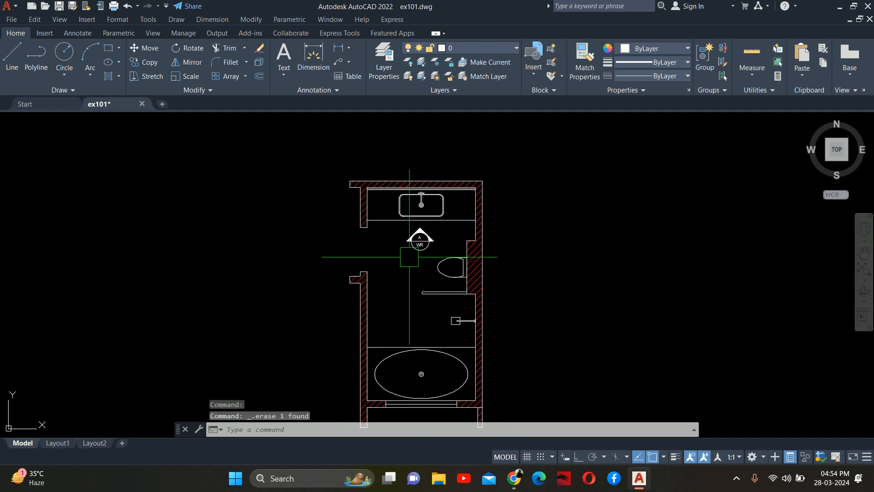
{"action": "scroll", "coordinate": [410, 257], "scroll_direction": "down", "scroll_amount": 2}
{"action": "key", "text": "Escape"}
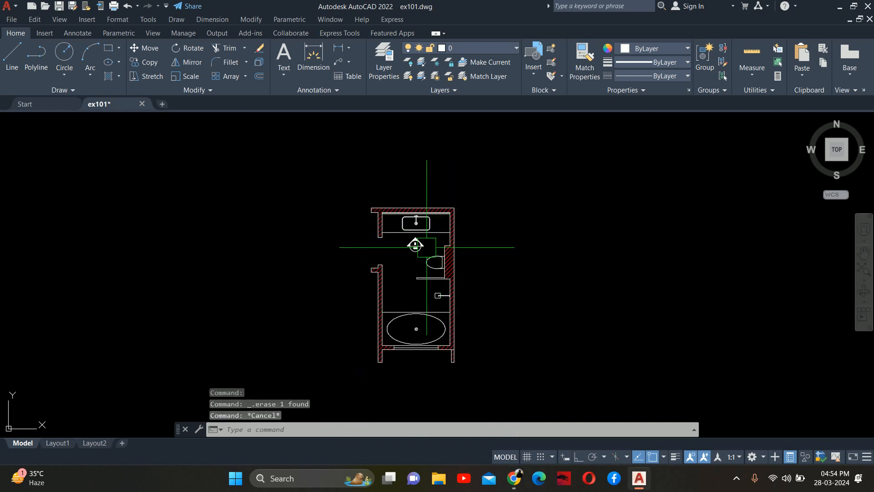
{"action": "key", "text": "Escape"}
{"action": "key", "text": "Escape"}
Step: Draw vertical construction lines through the inner faces of the bathroom's left and right walls at the washbasin end
{"action": "scroll", "coordinate": [401, 233], "scroll_direction": "up", "scroll_amount": 6}
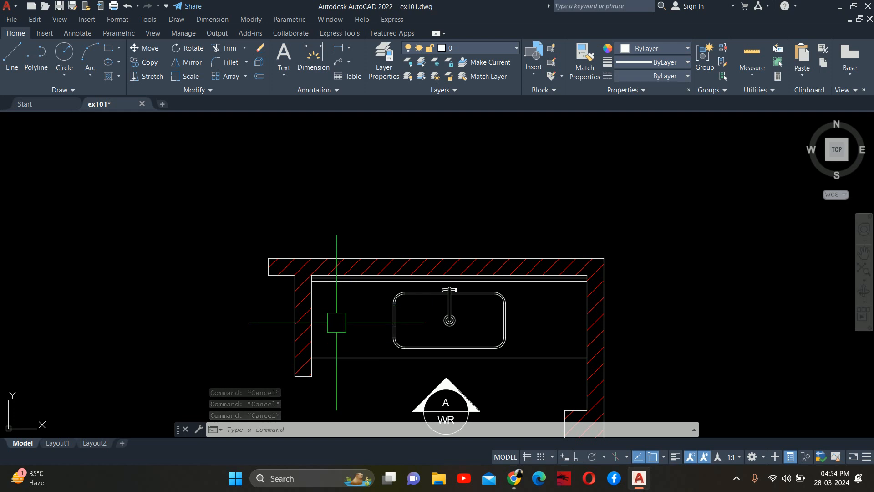
{"action": "type", "text": "xl"}
{"action": "key", "text": "Return"}
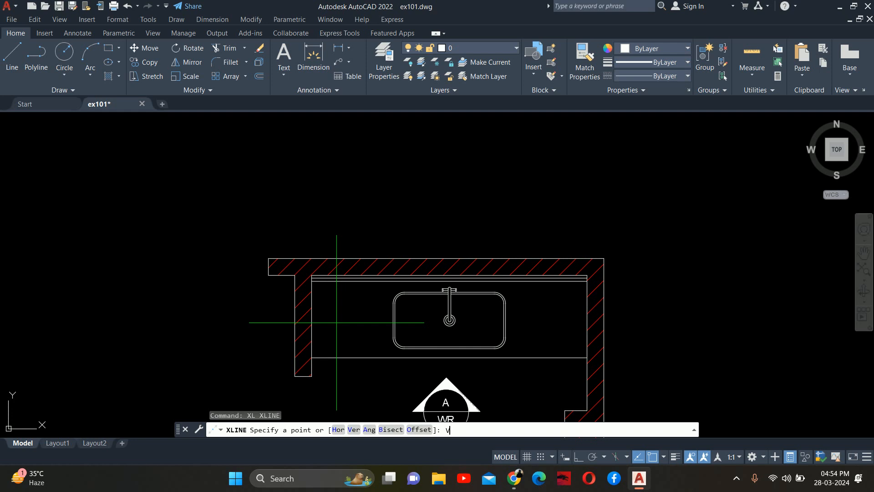
{"action": "key", "text": "Return"}
{"action": "scroll", "coordinate": [300, 272], "scroll_direction": "up", "scroll_amount": 6}
{"action": "left_click", "coordinate": [348, 289]}
{"action": "scroll", "coordinate": [382, 298], "scroll_direction": "down", "scroll_amount": 6}
{"action": "middle_click_drag", "start_coordinate": [461, 307], "coordinate": [489, 327]}
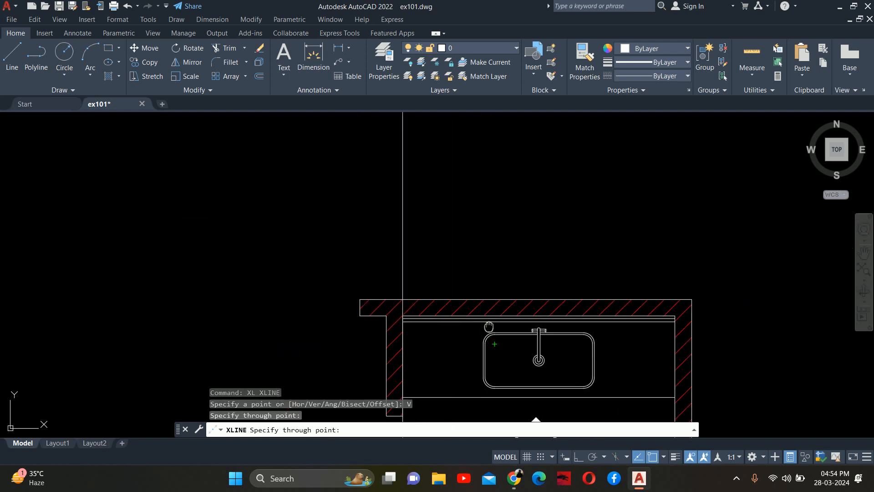
{"action": "scroll", "coordinate": [478, 314], "scroll_direction": "up", "scroll_amount": 5}
{"action": "left_click", "coordinate": [674, 319]}
{"action": "scroll", "coordinate": [527, 215], "scroll_direction": "down", "scroll_amount": 5}
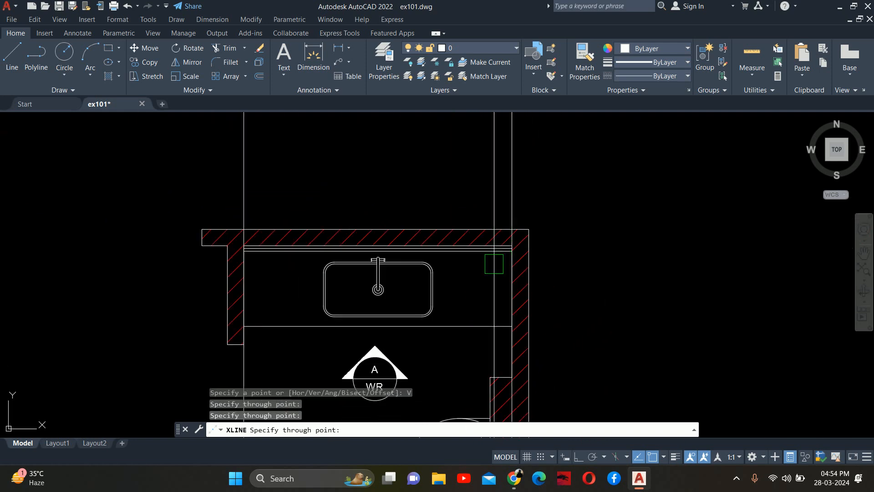
Step: Add vertical construction lines through the outer faces of the right and left bathroom walls
{"action": "scroll", "coordinate": [494, 264], "scroll_direction": "down", "scroll_amount": 2}
{"action": "left_click", "coordinate": [512, 244]}
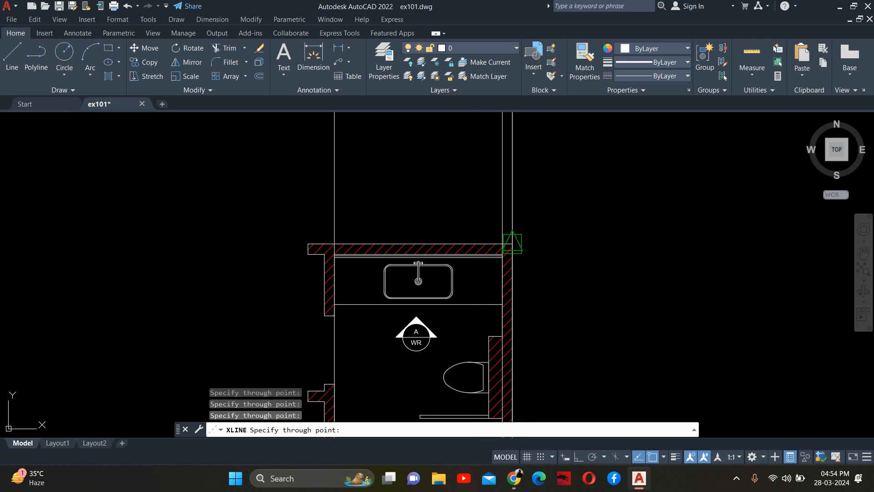
{"action": "scroll", "coordinate": [290, 254], "scroll_direction": "up", "scroll_amount": 6}
{"action": "left_click", "coordinate": [463, 238]}
{"action": "key", "text": "Escape"}
{"action": "scroll", "coordinate": [372, 269], "scroll_direction": "down", "scroll_amount": 10}
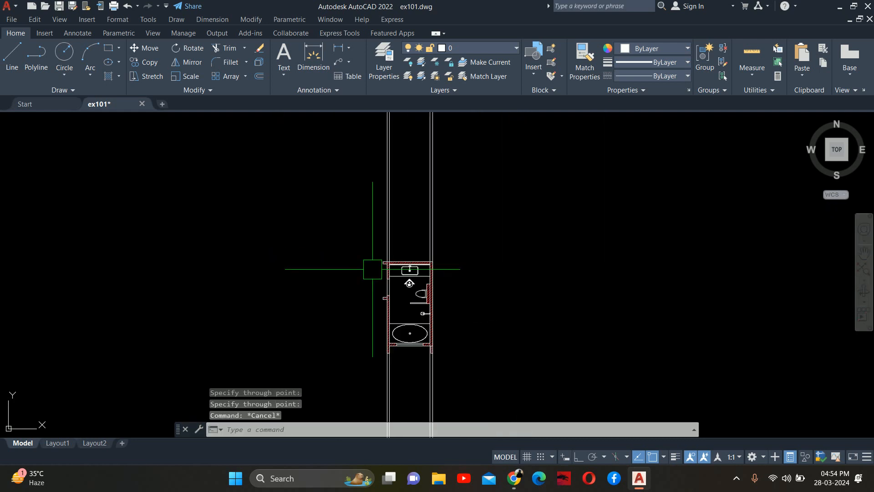
Step: Draw a horizontal line above the bathroom plan, crossing all four vertical construction lines
{"action": "key", "text": "Escape"}
{"action": "middle_click_drag", "start_coordinate": [373, 269], "coordinate": [392, 289]}
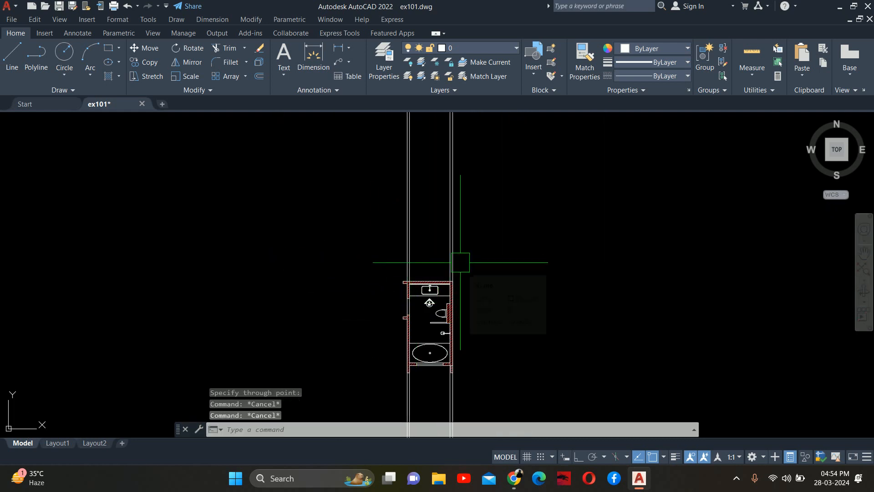
{"action": "scroll", "coordinate": [461, 262], "scroll_direction": "up", "scroll_amount": 5}
{"action": "type", "text": "l"}
{"action": "key", "text": "Return"}
{"action": "left_click", "coordinate": [261, 233]}
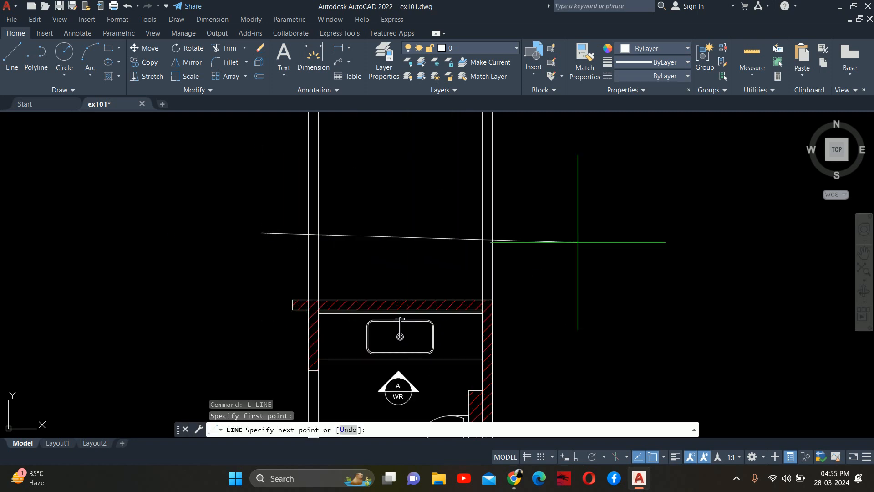
{"action": "left_click", "coordinate": [578, 457]}
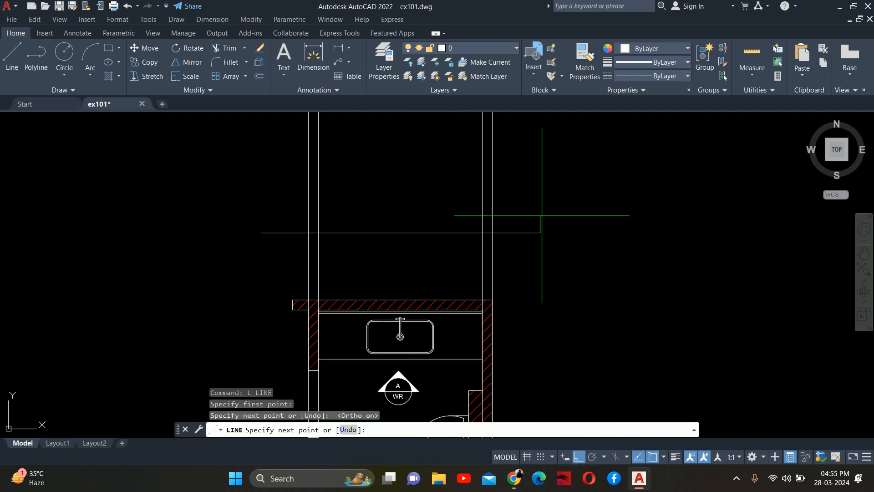
{"action": "key", "text": "Escape"}
{"action": "key", "text": "Escape"}
Step: Trim both overhanging ends of the horizontal line back to the outermost vertical construction lines
{"action": "type", "text": "tr"}
{"action": "key", "text": "Return"}
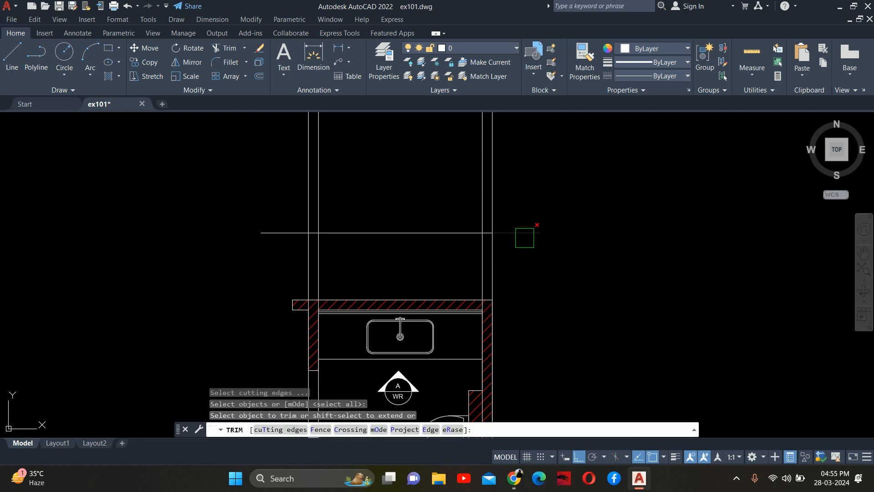
{"action": "left_click", "coordinate": [264, 232]}
{"action": "key", "text": "Return"}
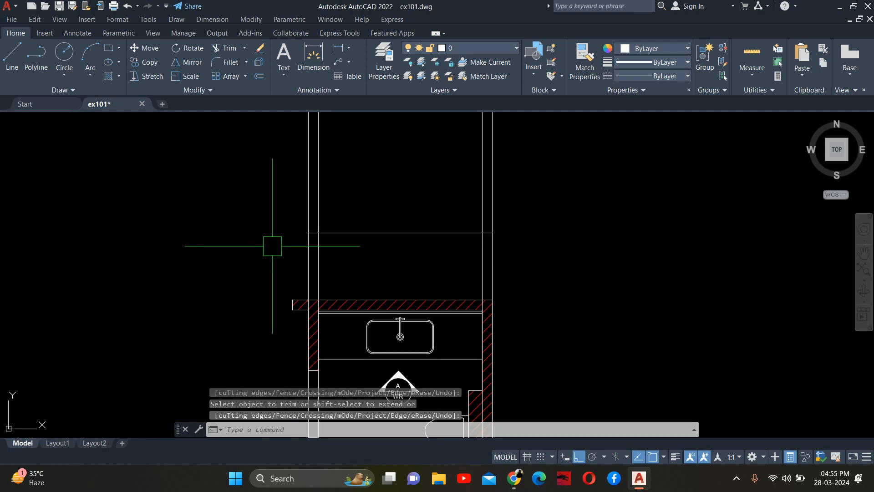
{"action": "middle_click_drag", "start_coordinate": [273, 247], "coordinate": [372, 241]}
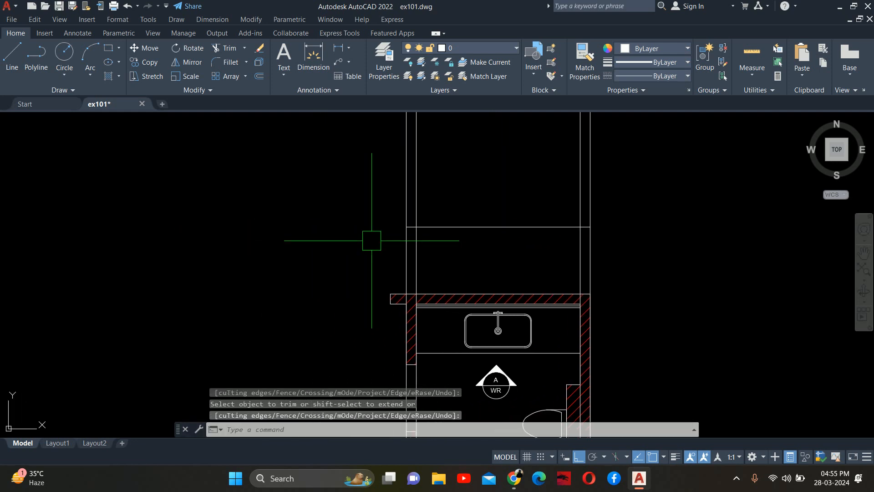
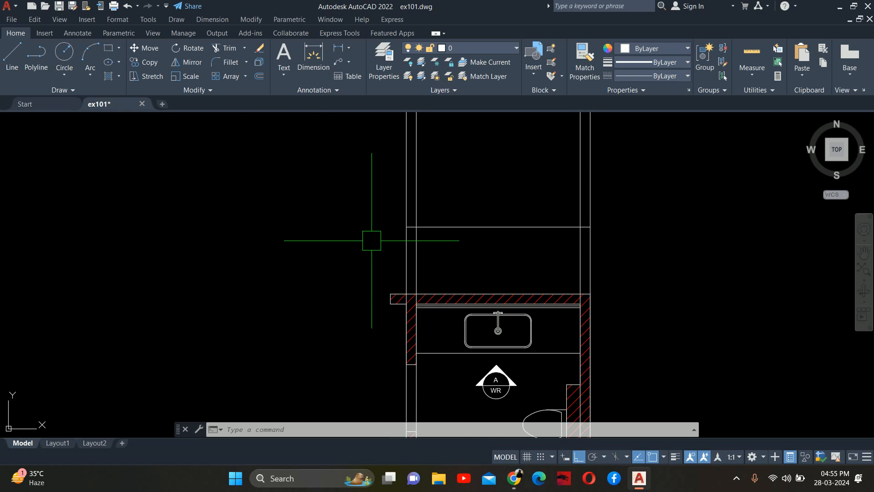
Step: Offset the horizontal line 10' upward to set the upper limit of the elevation
{"action": "key", "text": "Escape"}
{"action": "key", "text": "Escape"}
{"action": "type", "text": "O"}
{"action": "key", "text": "Return"}
{"action": "type", "text": "1"}
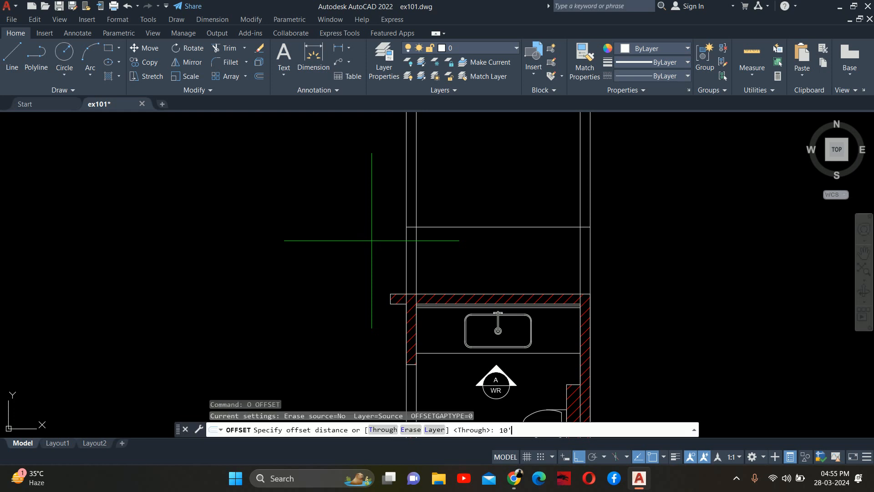
{"action": "type", "text": "0'"}
{"action": "key", "text": "Return"}
{"action": "left_click", "coordinate": [498, 227]}
{"action": "scroll", "coordinate": [498, 218], "scroll_direction": "down", "scroll_amount": 4}
{"action": "left_click", "coordinate": [507, 178]}
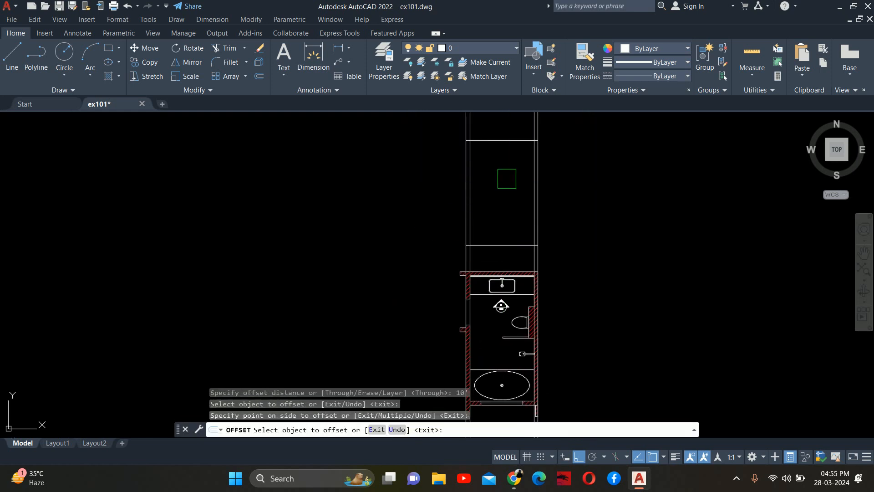
{"action": "key", "text": "Escape"}
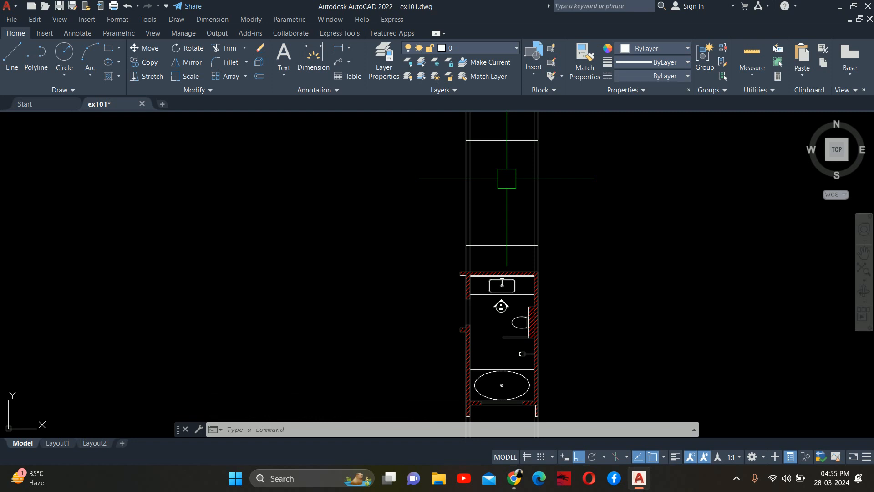
Step: Offset both the lower and the upper horizontal lines downward by 6 inches to form the slab thicknesses
{"action": "scroll", "coordinate": [507, 179], "scroll_direction": "up", "scroll_amount": 4}
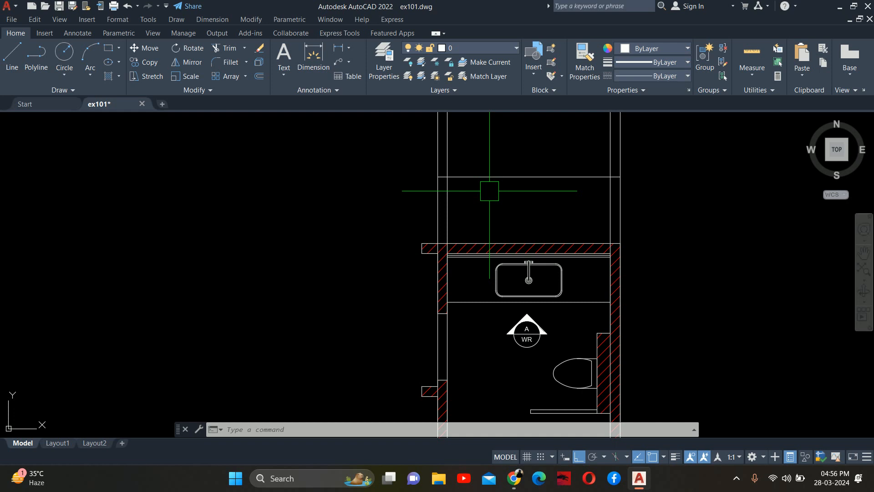
{"action": "type", "text": "o"}
{"action": "key", "text": "Return"}
{"action": "type", "text": "6"}
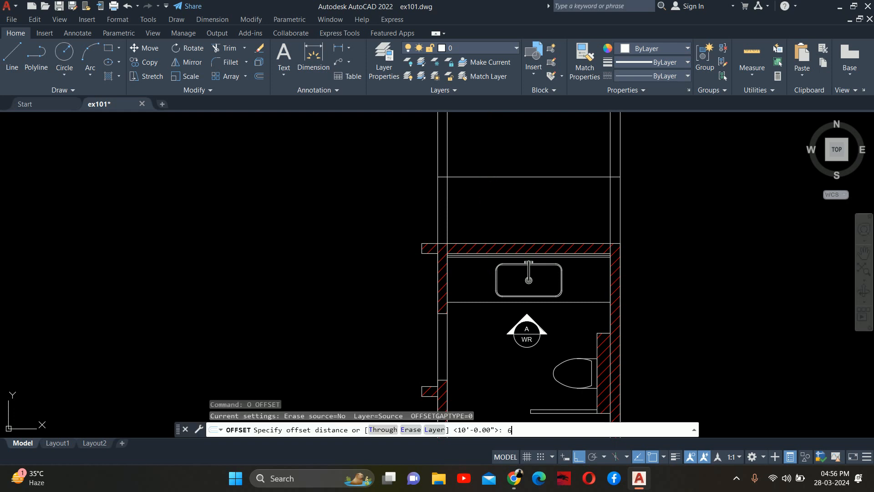
{"action": "key", "text": "Return"}
{"action": "left_click", "coordinate": [501, 177]}
{"action": "left_click", "coordinate": [501, 210]}
{"action": "scroll", "coordinate": [501, 211], "scroll_direction": "down", "scroll_amount": 2}
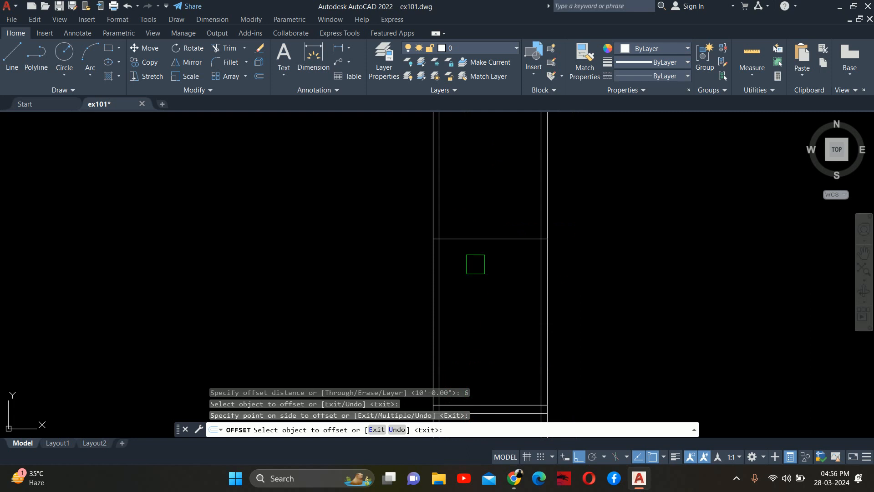
{"action": "left_click", "coordinate": [477, 237]}
{"action": "left_click", "coordinate": [486, 273]}
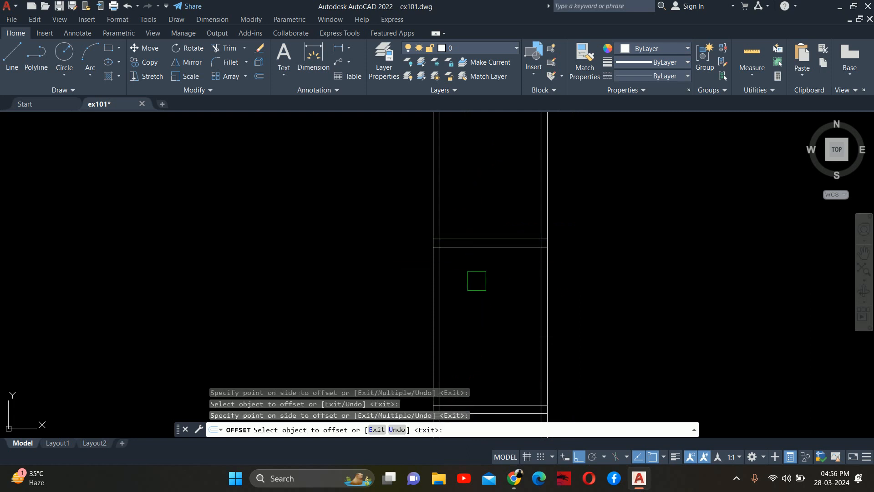
{"action": "scroll", "coordinate": [476, 281], "scroll_direction": "down", "scroll_amount": 2}
{"action": "key", "text": "Escape"}
Step: Add a vertical linear dimension for the clear height between the two slabs, placed just outside the left construction line
{"action": "type", "text": "dli"}
{"action": "key", "text": "Return"}
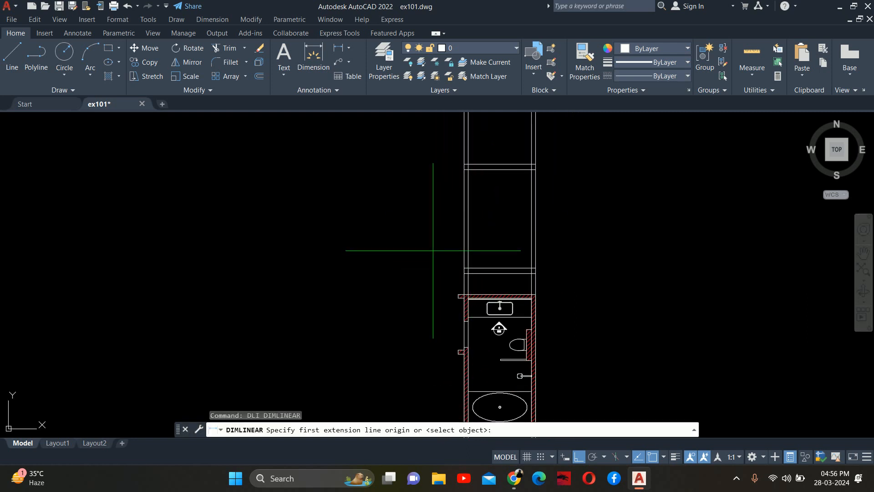
{"action": "scroll", "coordinate": [435, 250], "scroll_direction": "up", "scroll_amount": 2}
{"action": "left_click", "coordinate": [500, 299]}
{"action": "scroll", "coordinate": [490, 236], "scroll_direction": "down", "scroll_amount": 1}
{"action": "middle_click_drag", "start_coordinate": [491, 237], "coordinate": [500, 405]}
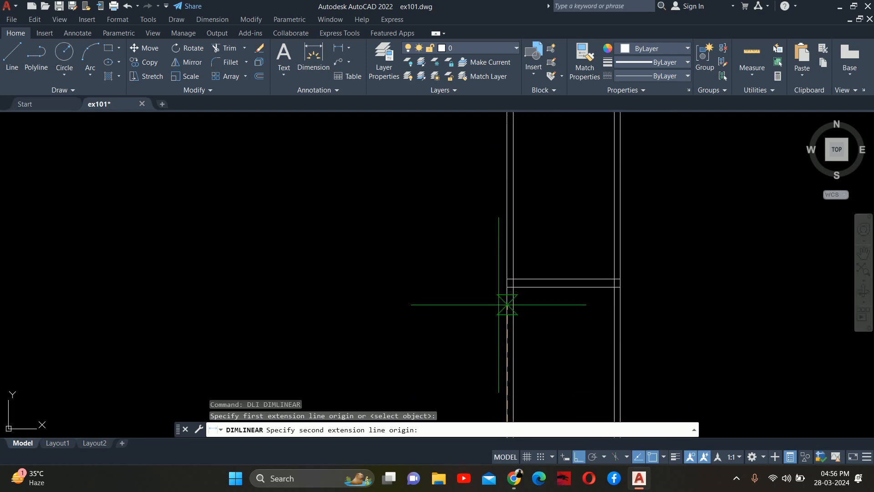
{"action": "left_click", "coordinate": [507, 304]}
{"action": "scroll", "coordinate": [488, 248], "scroll_direction": "down", "scroll_amount": 1}
{"action": "scroll", "coordinate": [569, 244], "scroll_direction": "up", "scroll_amount": 1}
{"action": "left_click", "coordinate": [579, 265]}
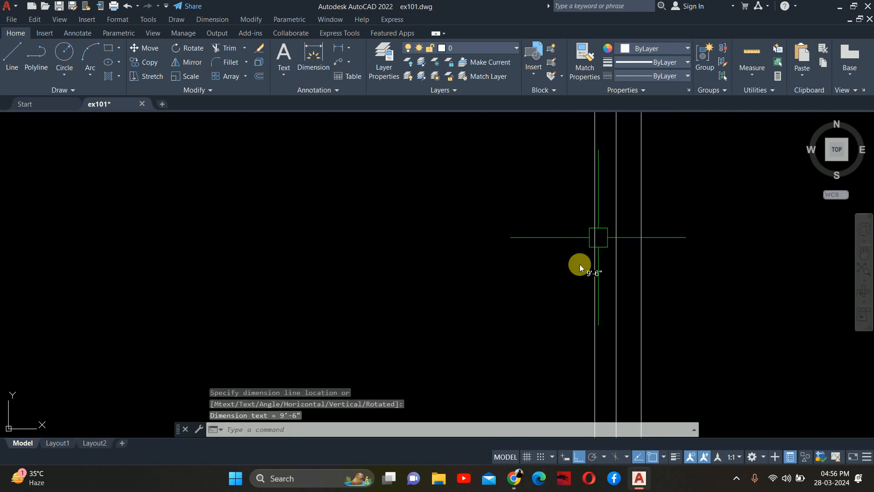
{"action": "scroll", "coordinate": [592, 269], "scroll_direction": "up", "scroll_amount": 5}
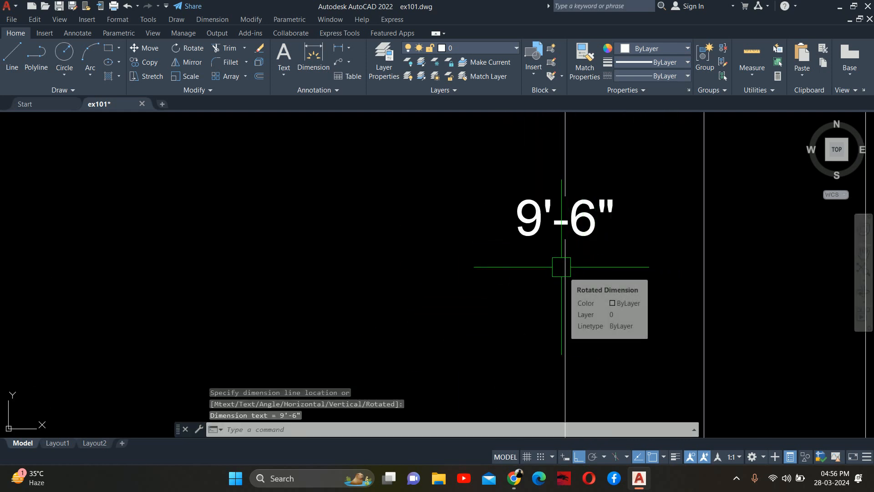
{"action": "scroll", "coordinate": [561, 267], "scroll_direction": "down", "scroll_amount": 6}
{"action": "middle_click_drag", "start_coordinate": [604, 329], "coordinate": [554, 130]}
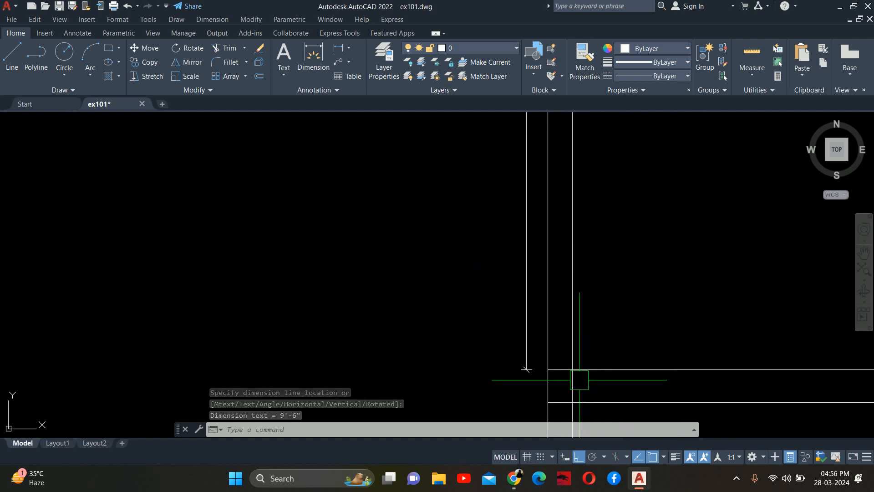
{"action": "scroll", "coordinate": [537, 281], "scroll_direction": "down", "scroll_amount": 1}
{"action": "scroll", "coordinate": [573, 330], "scroll_direction": "up", "scroll_amount": 1}
{"action": "middle_click_drag", "start_coordinate": [572, 330], "coordinate": [322, 252]}
{"action": "scroll", "coordinate": [275, 266], "scroll_direction": "up", "scroll_amount": 1}
{"action": "key", "text": "Escape"}
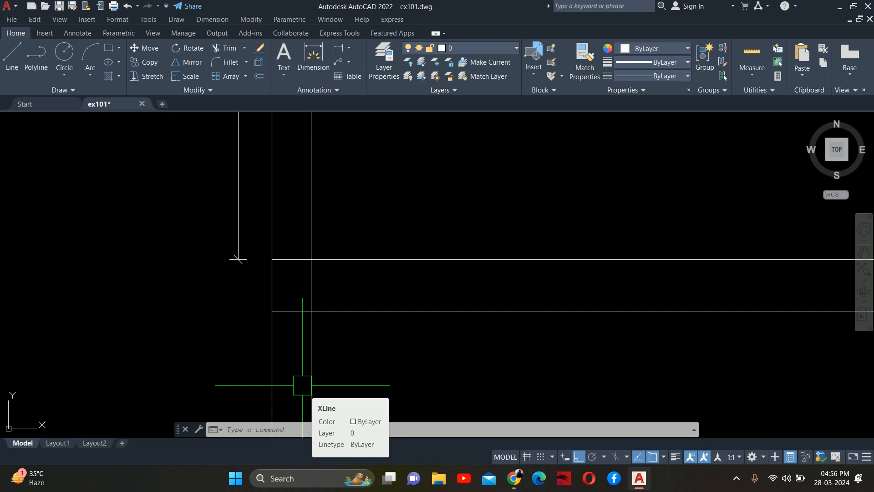
{"action": "type", "text": "tr"}
{"action": "key", "text": "Return"}
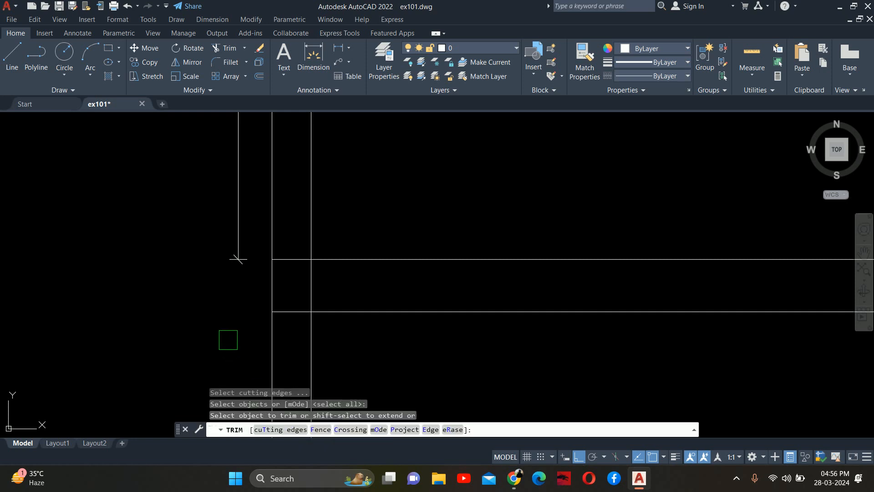
{"action": "key", "text": "Escape"}
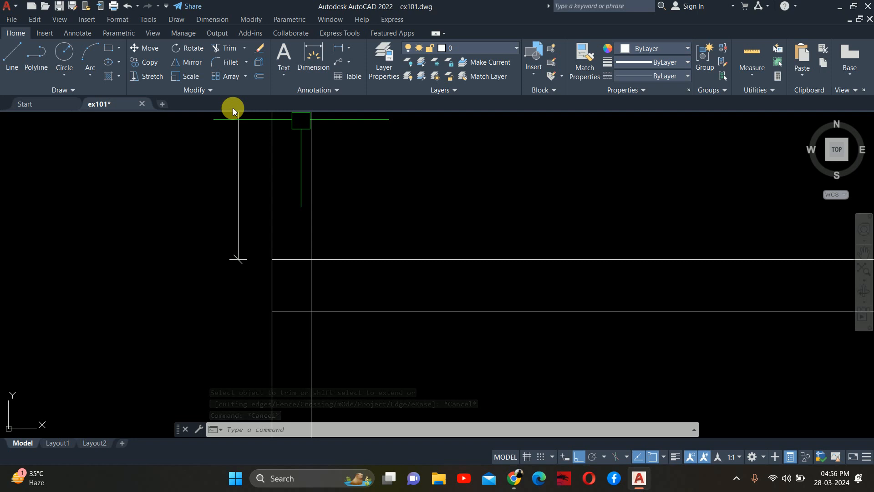
{"action": "scroll", "coordinate": [533, 160], "scroll_direction": "down", "scroll_amount": 2}
{"action": "middle_click_drag", "start_coordinate": [533, 160], "coordinate": [269, 175]}
{"action": "key", "text": "Escape"}
{"action": "left_click", "coordinate": [425, 297]}
{"action": "left_click", "coordinate": [457, 232]}
{"action": "middle_click_drag", "start_coordinate": [554, 247], "coordinate": [437, 250]}
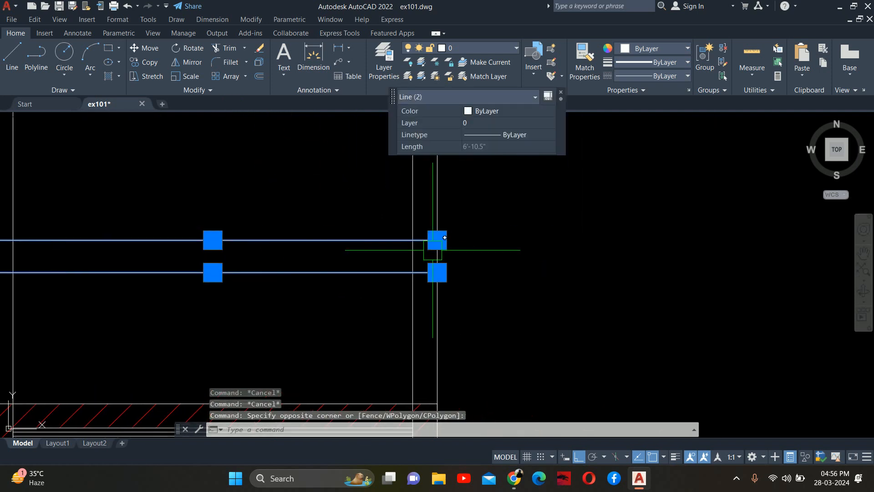
{"action": "key", "text": "Escape"}
{"action": "type", "text": "s"}
{"action": "key", "text": "Return"}
{"action": "left_click", "coordinate": [482, 308]}
{"action": "left_click", "coordinate": [426, 222]}
{"action": "left_click", "coordinate": [475, 200], "text": "shift"}
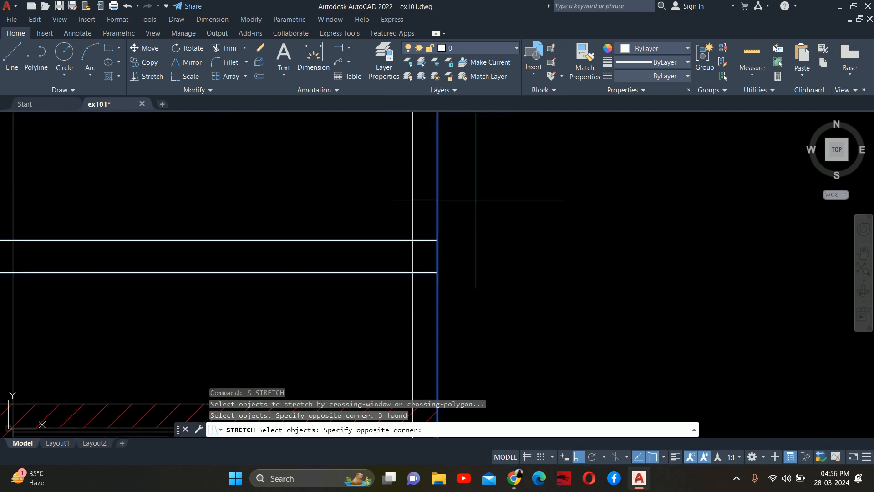
{"action": "left_click", "coordinate": [295, 151], "text": "shift"}
{"action": "key", "text": "Return"}
{"action": "scroll", "coordinate": [490, 197], "scroll_direction": "down", "scroll_amount": 5}
{"action": "key", "text": "Escape"}
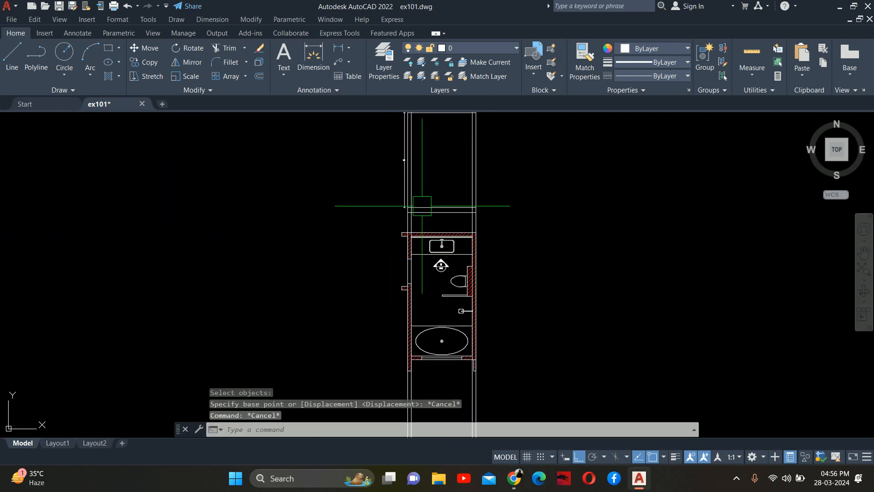
Step: Stretch the left ends of the two lower slab lines just above the bathroom plan
{"action": "scroll", "coordinate": [423, 205], "scroll_direction": "up", "scroll_amount": 4}
{"action": "middle_click_drag", "start_coordinate": [226, 222], "coordinate": [323, 239]}
{"action": "scroll", "coordinate": [331, 241], "scroll_direction": "down", "scroll_amount": 2}
{"action": "type", "text": "s"}
{"action": "key", "text": "Return"}
{"action": "scroll", "coordinate": [359, 246], "scroll_direction": "up", "scroll_amount": 2}
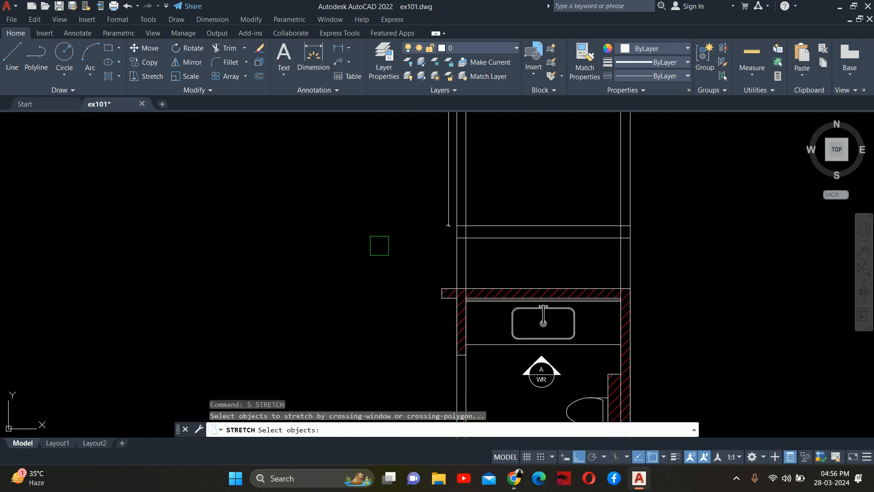
{"action": "left_click", "coordinate": [508, 252]}
{"action": "scroll", "coordinate": [365, 153], "scroll_direction": "down", "scroll_amount": 2}
{"action": "middle_click_drag", "start_coordinate": [365, 152], "coordinate": [371, 248]}
{"action": "left_click", "coordinate": [365, 127]}
{"action": "key", "text": "Return"}
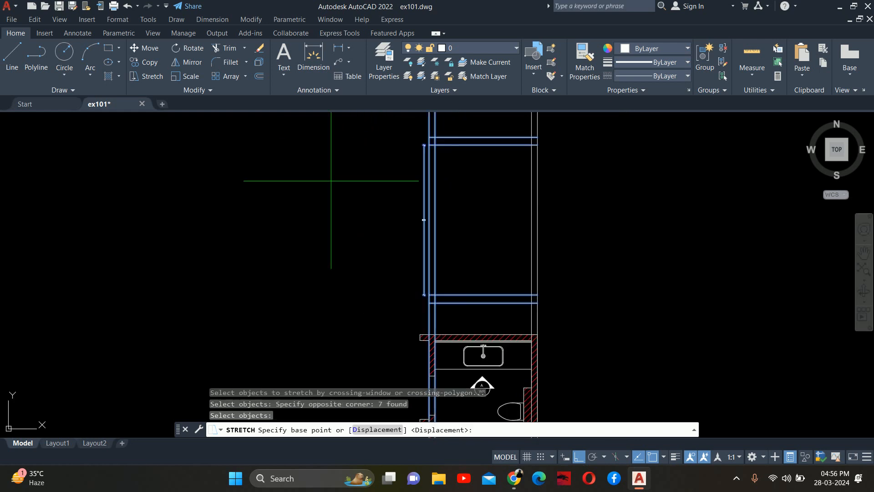
{"action": "left_click", "coordinate": [331, 181]}
{"action": "key", "text": "Escape"}
Step: Stretch the left ends of the horizontal wall lines above the washroom outward with the vertical dimension, leaving the vertical wall lines out of the selection
{"action": "key", "text": "Return"}
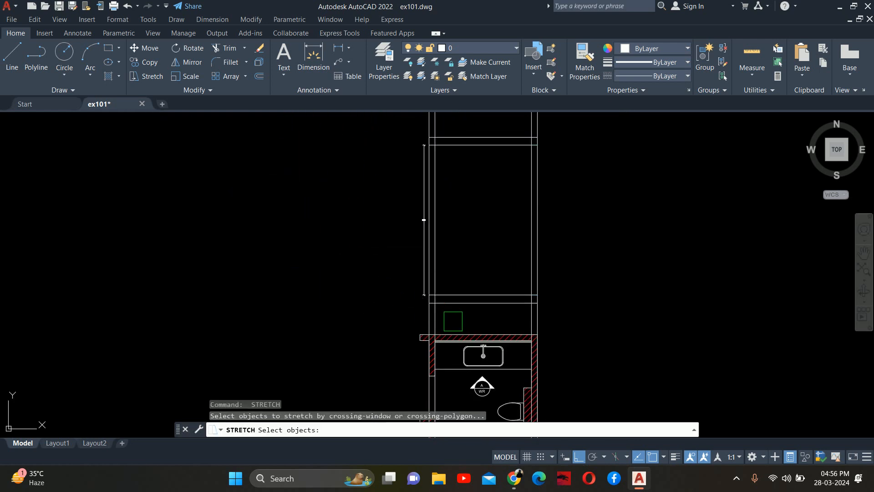
{"action": "left_click", "coordinate": [453, 321]}
{"action": "left_click", "coordinate": [382, 132]}
{"action": "scroll", "coordinate": [449, 320], "scroll_direction": "up", "scroll_amount": 4}
{"action": "left_click", "coordinate": [446, 319], "text": "shift"}
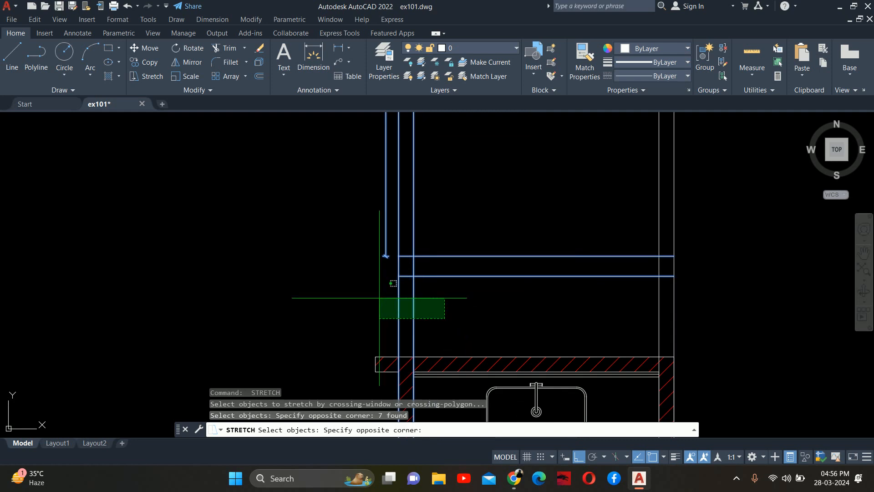
{"action": "left_click", "coordinate": [379, 298], "text": "shift"}
{"action": "key", "text": "Return"}
{"action": "left_click", "coordinate": [330, 281]}
{"action": "key", "text": "Escape"}
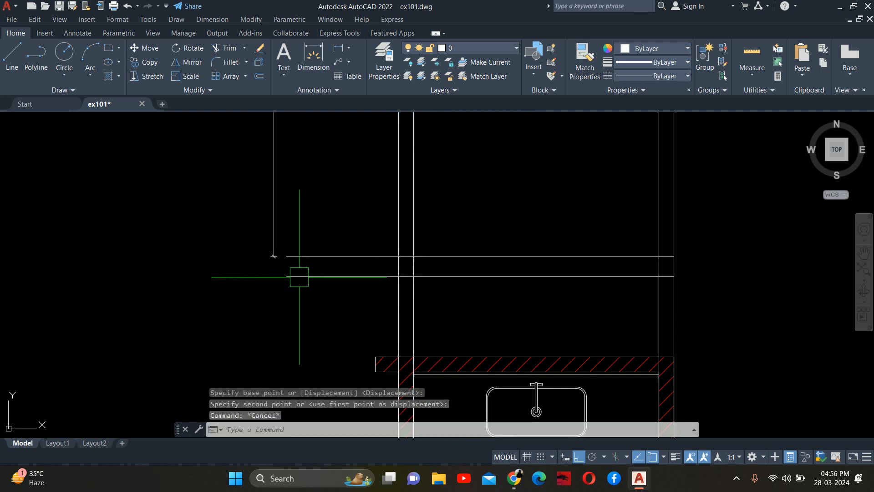
{"action": "key", "text": "Escape"}
{"action": "key", "text": "Escape"}
Step: Start a break line and set its symbol size to 24
{"action": "middle_click_drag", "start_coordinate": [322, 257], "coordinate": [312, 302]}
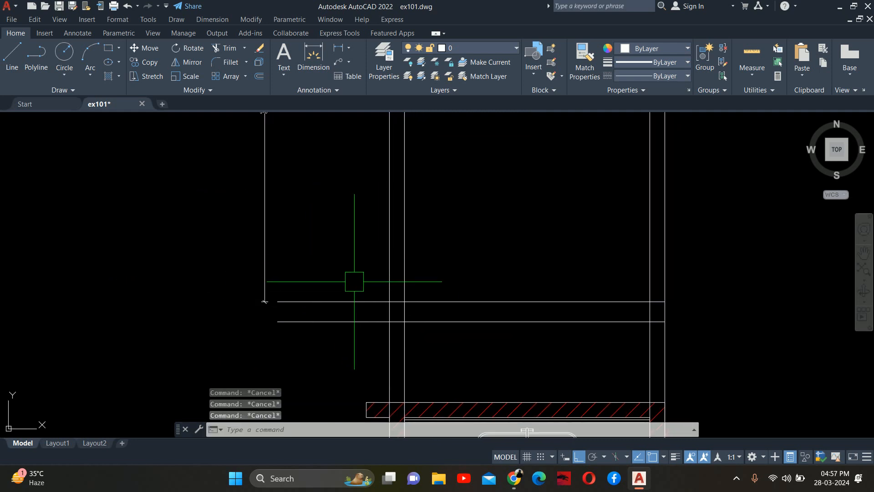
{"action": "scroll", "coordinate": [273, 382], "scroll_direction": "down", "scroll_amount": 2}
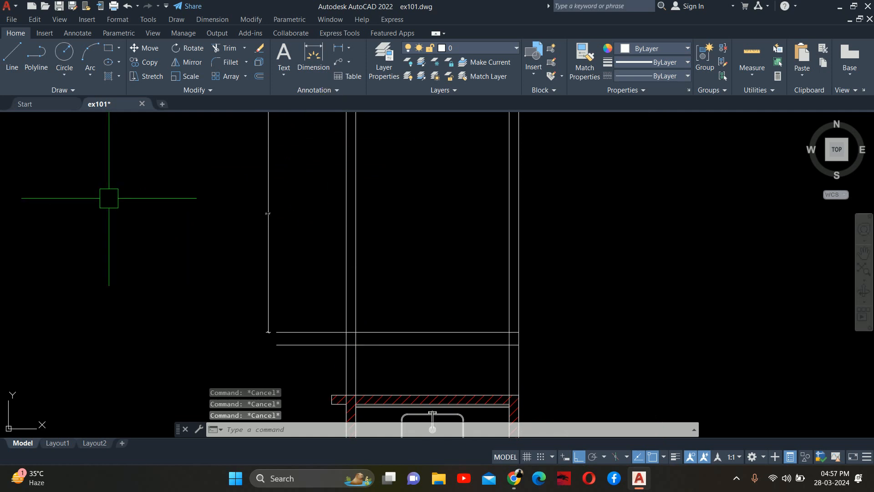
{"action": "middle_click_drag", "start_coordinate": [111, 178], "coordinate": [132, 238]}
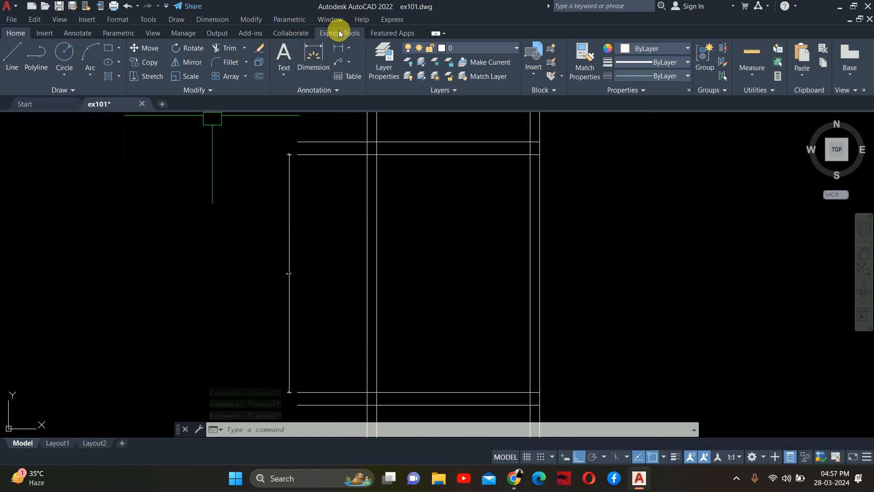
{"action": "left_click", "coordinate": [351, 33]}
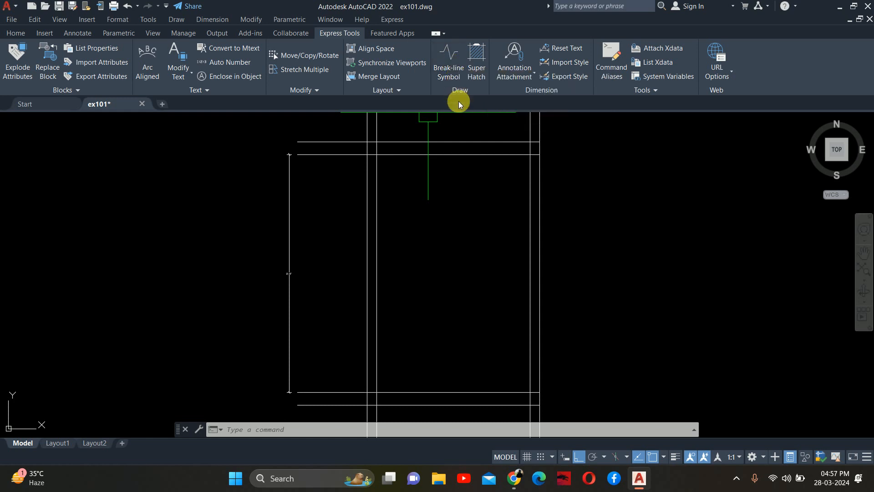
{"action": "left_click", "coordinate": [444, 58]}
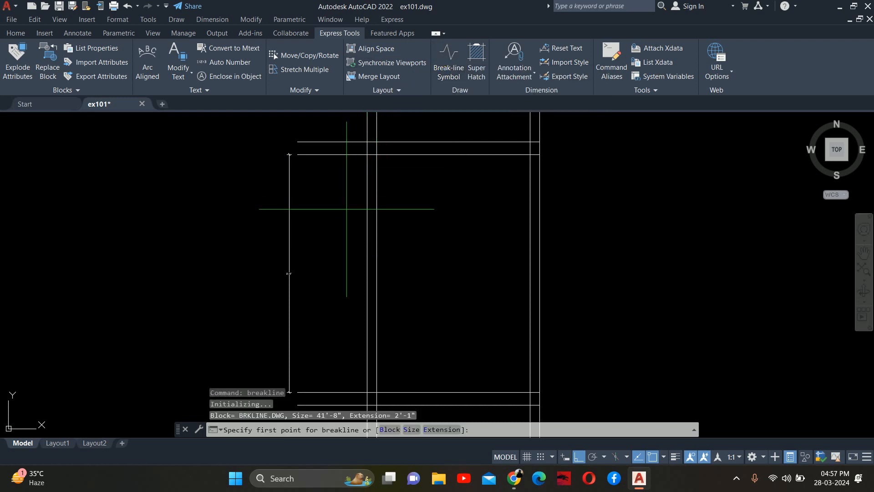
{"action": "left_click", "coordinate": [445, 50]}
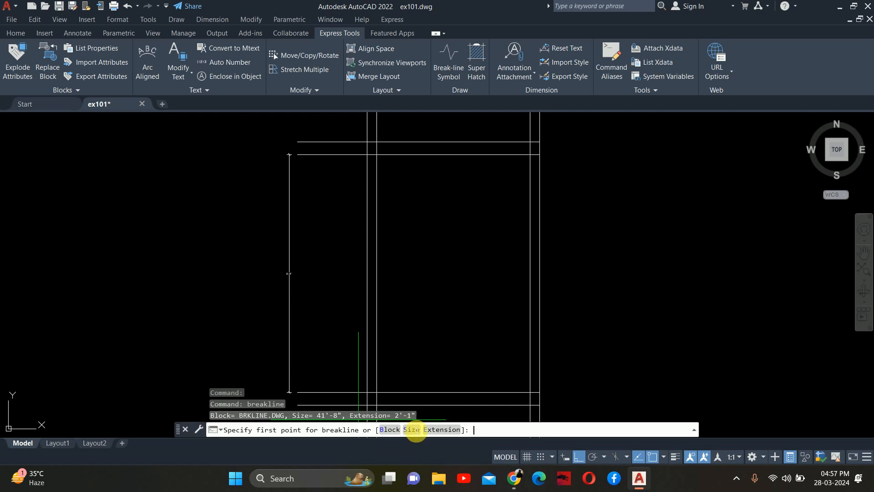
{"action": "left_click", "coordinate": [411, 430]}
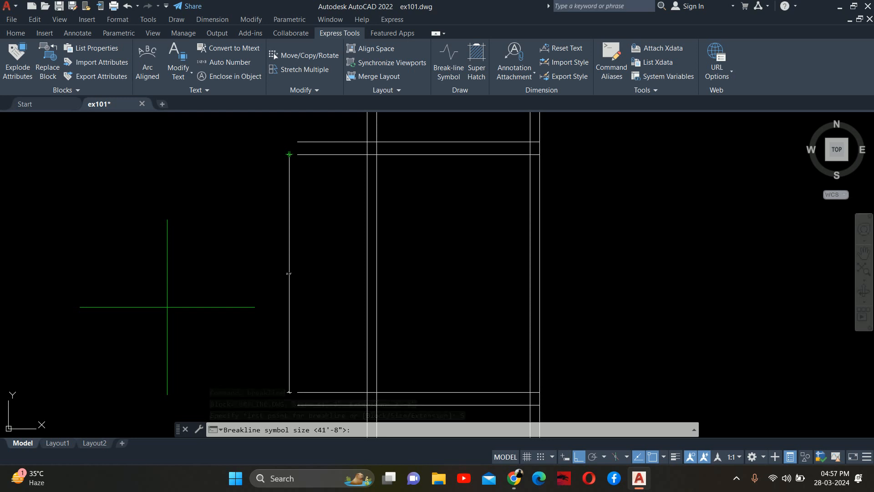
{"action": "type", "text": "24"}
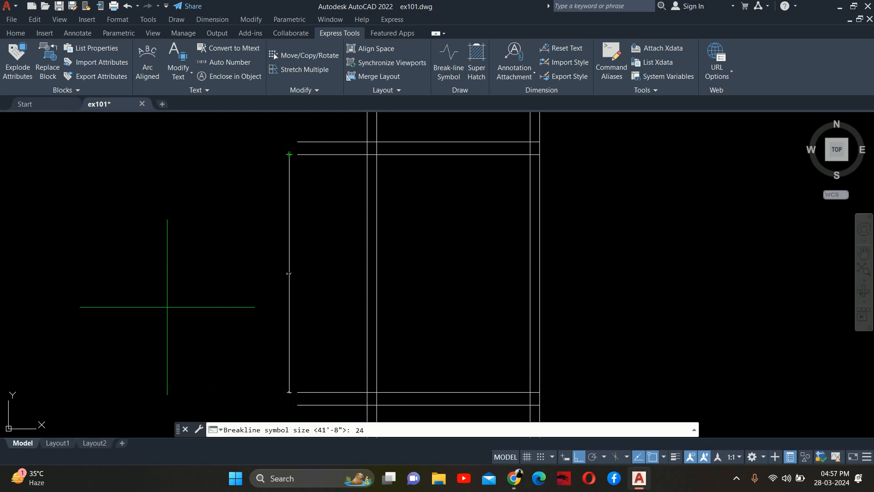
{"action": "key", "text": "Return"}
Step: Try to draw a vertical break line across the extended ends of both pairs of horizontal wall lines
{"action": "middle_click_drag", "start_coordinate": [314, 143], "coordinate": [324, 218]}
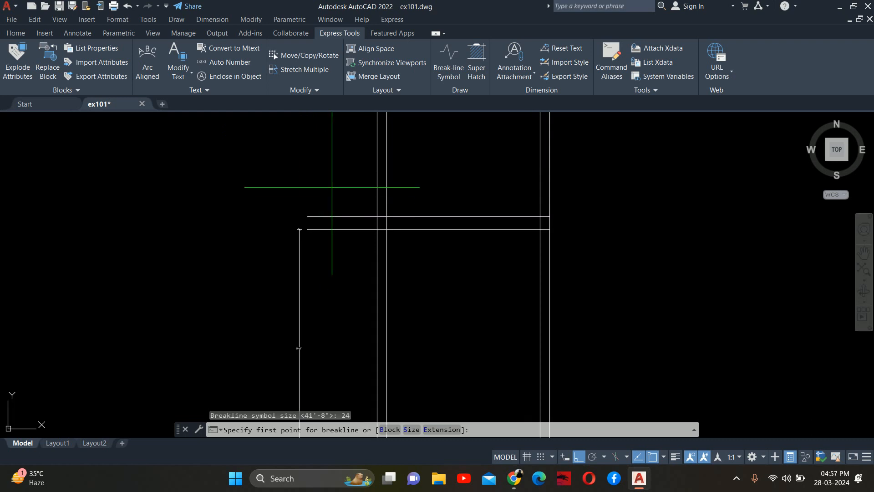
{"action": "left_click", "coordinate": [332, 188]}
{"action": "middle_click_drag", "start_coordinate": [335, 337], "coordinate": [324, 198]}
{"action": "scroll", "coordinate": [319, 255], "scroll_direction": "down", "scroll_amount": 2}
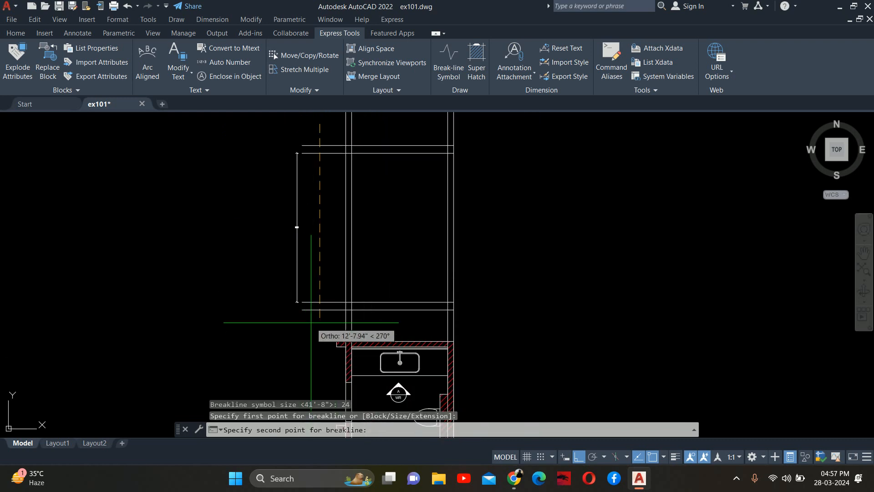
{"action": "left_click", "coordinate": [293, 327]}
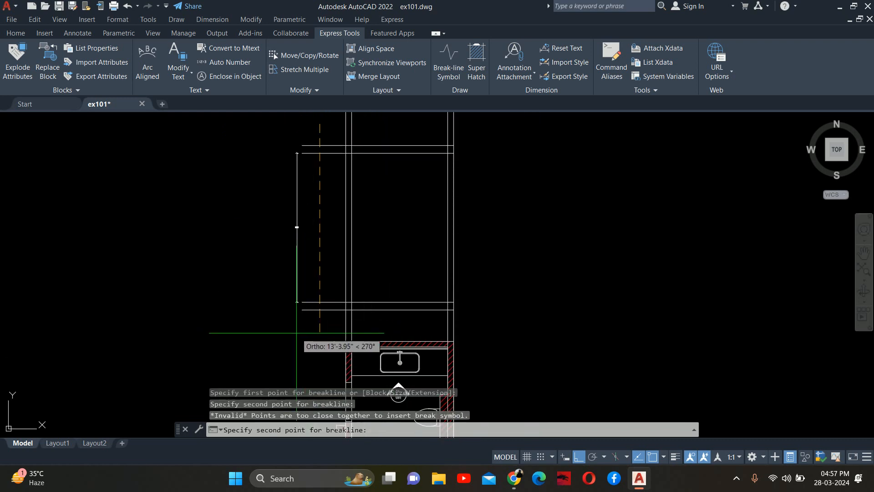
{"action": "key", "text": "Return"}
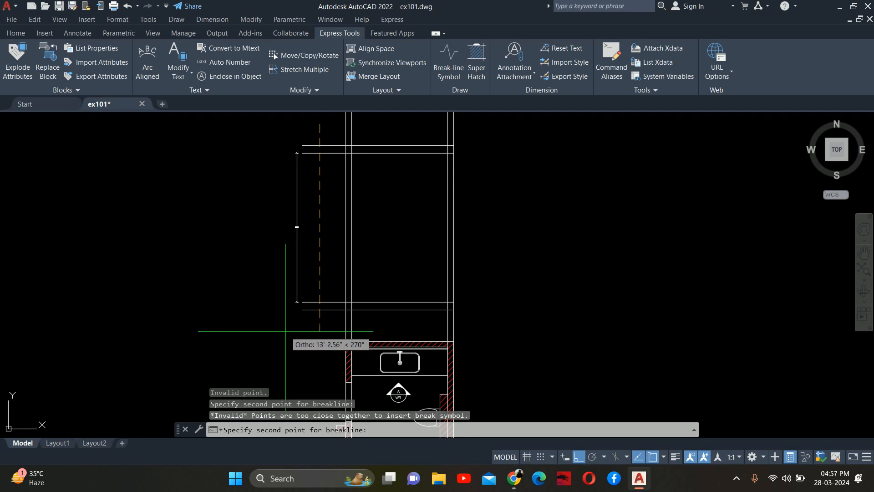
{"action": "key", "text": "Escape"}
{"action": "scroll", "coordinate": [294, 320], "scroll_direction": "up", "scroll_amount": 2}
{"action": "key", "text": "Escape"}
{"action": "key", "text": "Escape"}
{"action": "scroll", "coordinate": [334, 201], "scroll_direction": "down", "scroll_amount": 4}
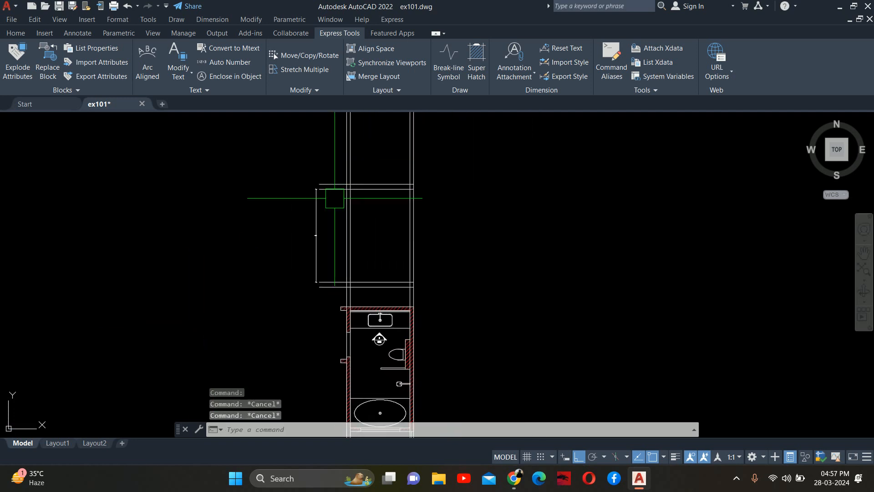
Step: Draw a longer vertical break line across the extended wall line ends, with the break symbol at its midpoint
{"action": "type", "text": "R"}
{"action": "key", "text": "Return"}
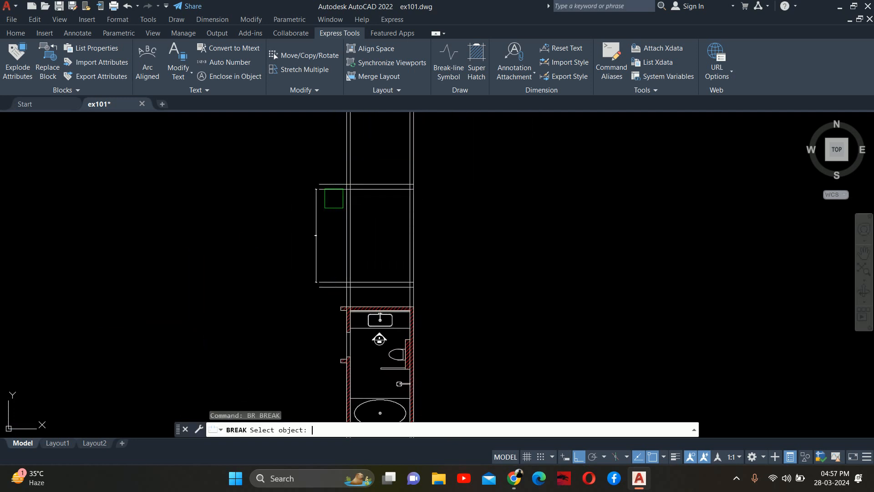
{"action": "left_click", "coordinate": [463, 68]}
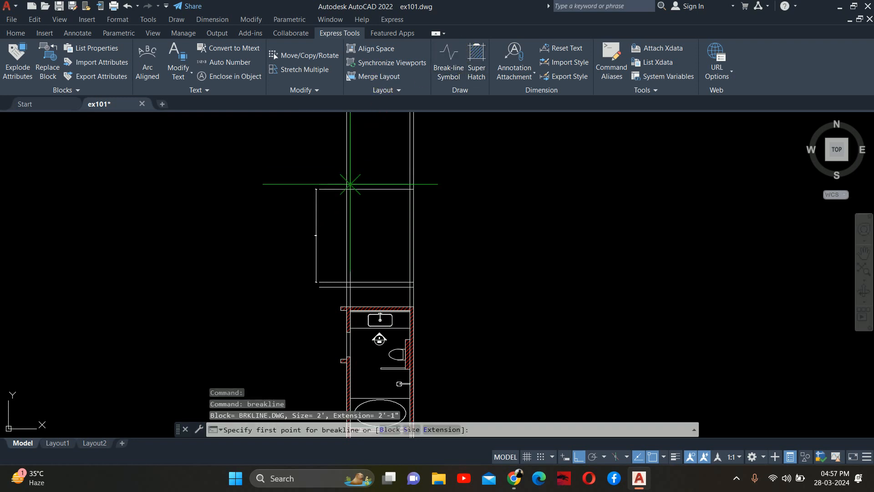
{"action": "scroll", "coordinate": [328, 196], "scroll_direction": "up", "scroll_amount": 4}
{"action": "left_click", "coordinate": [348, 130]}
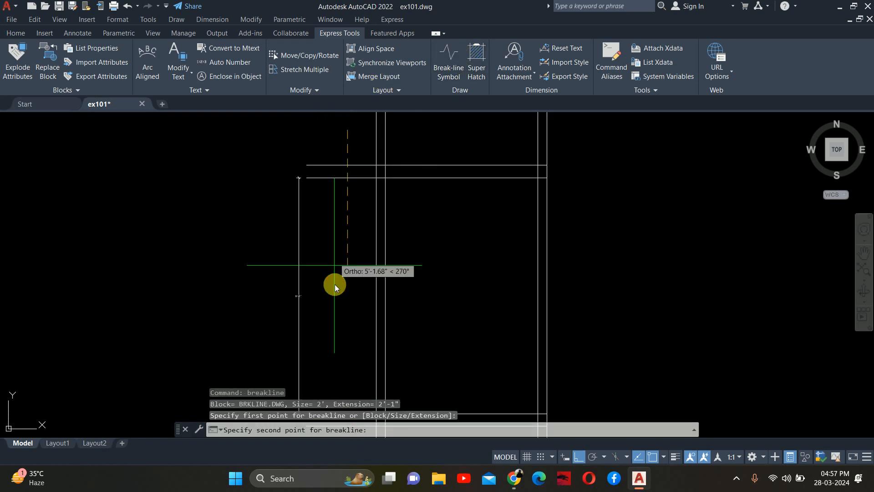
{"action": "middle_click_drag", "start_coordinate": [335, 284], "coordinate": [338, 152]}
{"action": "left_click", "coordinate": [330, 331]}
{"action": "key", "text": "Return"}
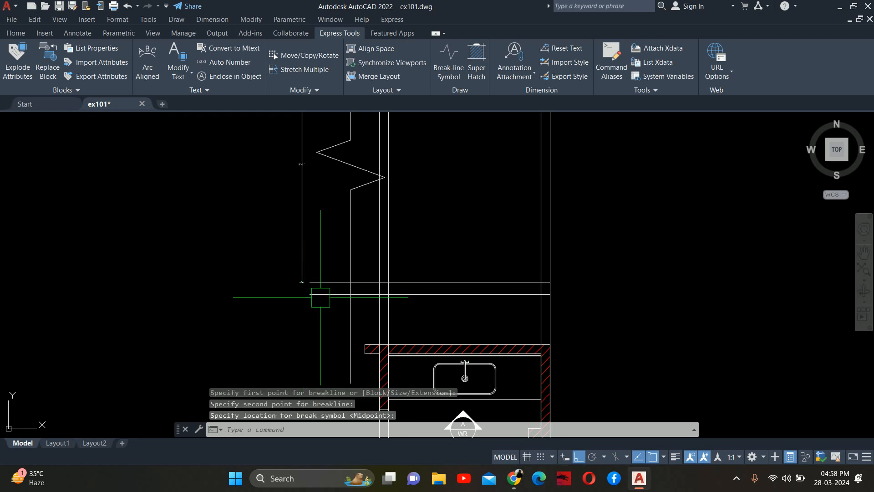
{"action": "key", "text": "Escape"}
Step: Move the vertical break line slightly to the left, away from the vertical wall lines
{"action": "scroll", "coordinate": [346, 240], "scroll_direction": "down", "scroll_amount": 2}
{"action": "middle_click_drag", "start_coordinate": [346, 241], "coordinate": [344, 271]}
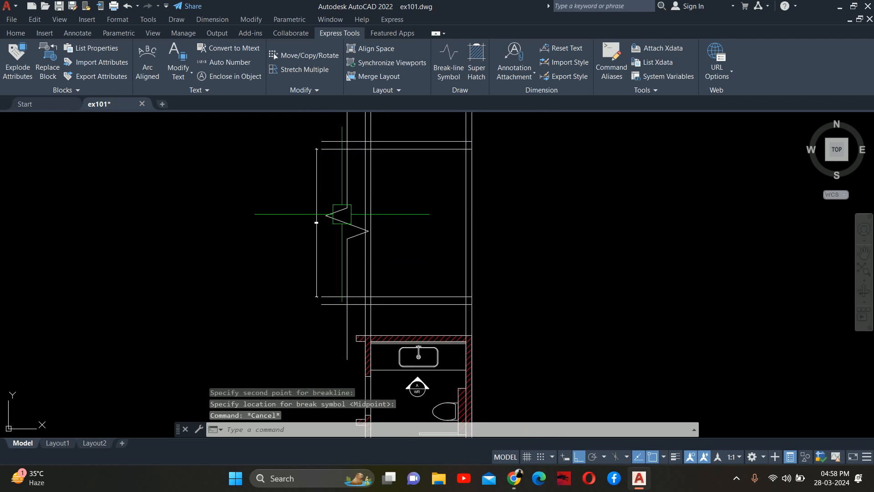
{"action": "type", "text": "m"}
{"action": "key", "text": "Return"}
{"action": "left_click", "coordinate": [347, 249]}
{"action": "key", "text": "Return"}
{"action": "left_click", "coordinate": [652, 237]}
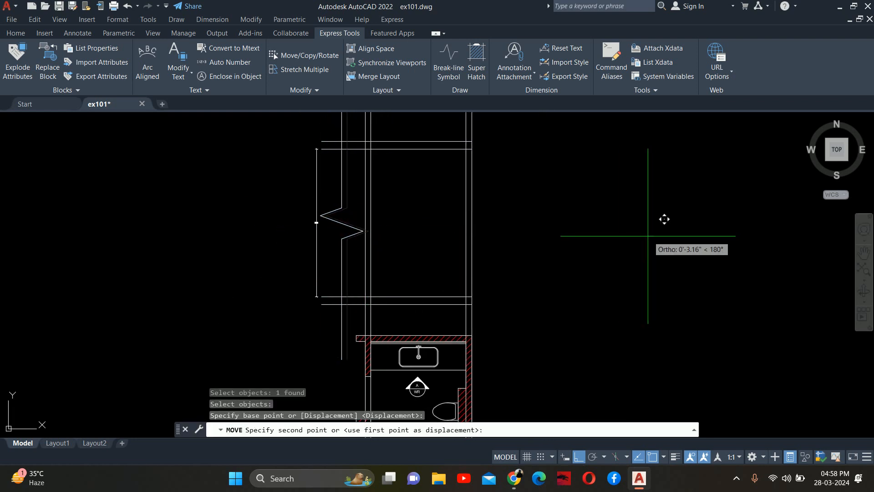
{"action": "left_click", "coordinate": [636, 236]}
{"action": "key", "text": "Escape"}
{"action": "scroll", "coordinate": [254, 155], "scroll_direction": "up", "scroll_amount": 4}
{"action": "key", "text": "Escape"}
Step: Delete the vertical dimension beside the wall lines and the oversized break line
{"action": "left_click", "coordinate": [413, 185]}
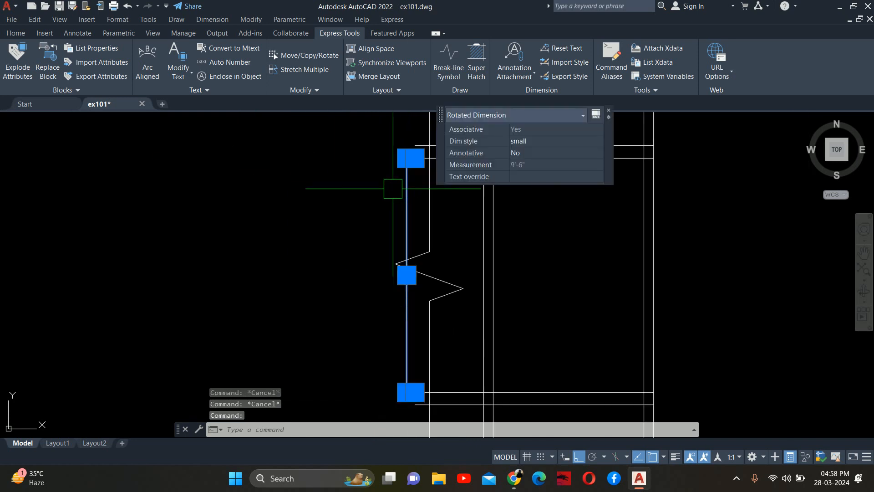
{"action": "key", "text": "Delete"}
{"action": "scroll", "coordinate": [410, 220], "scroll_direction": "down", "scroll_amount": 3}
{"action": "scroll", "coordinate": [388, 222], "scroll_direction": "up", "scroll_amount": 4}
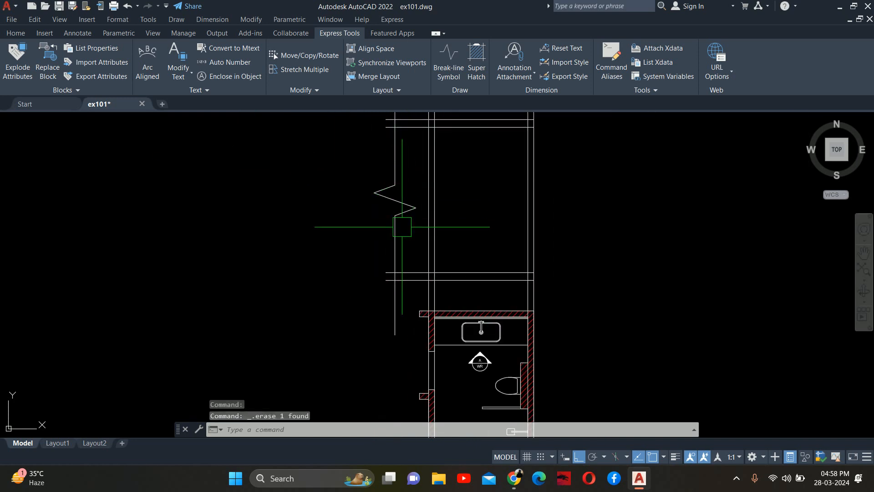
{"action": "left_click", "coordinate": [395, 205]}
{"action": "key", "text": "Delete"}
Step: Start a new break line and set its symbol size to 18
{"action": "middle_click_drag", "start_coordinate": [295, 241], "coordinate": [295, 273]}
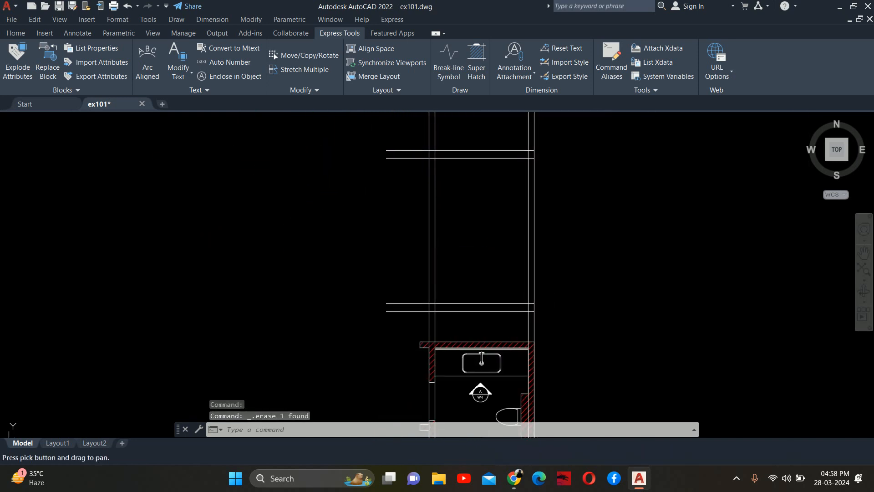
{"action": "left_click", "coordinate": [448, 60]}
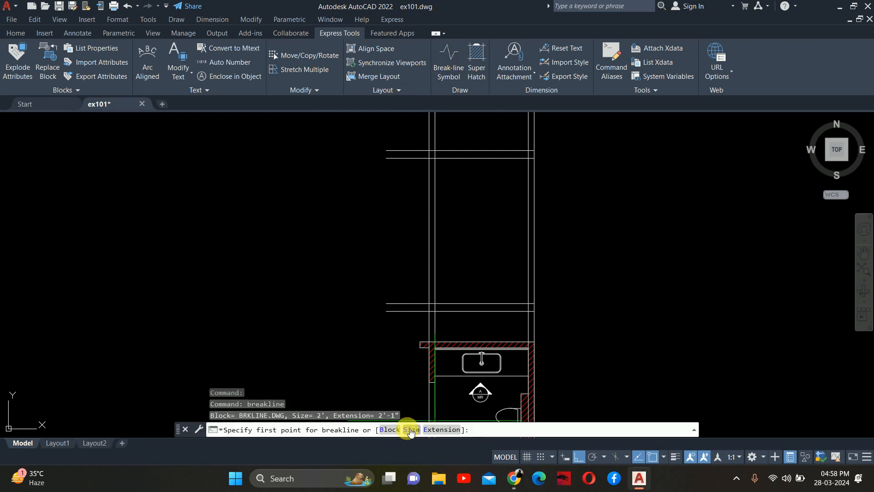
{"action": "left_click", "coordinate": [410, 431]}
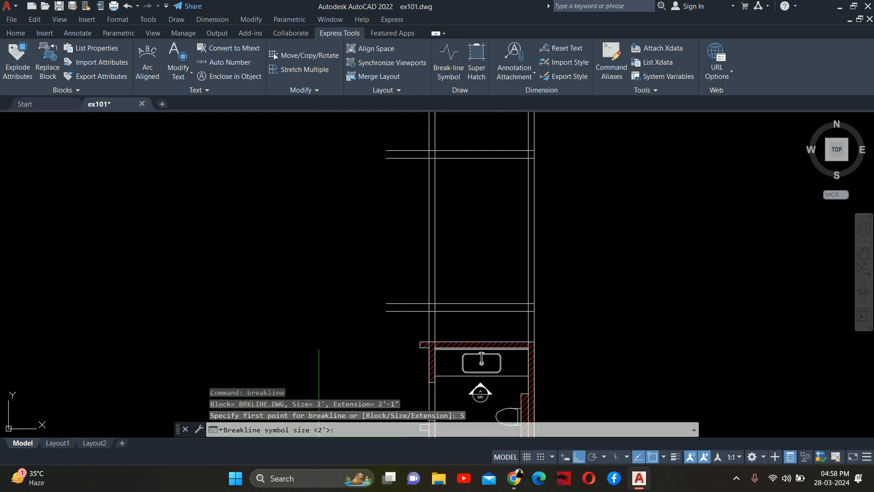
{"action": "type", "text": "18"}
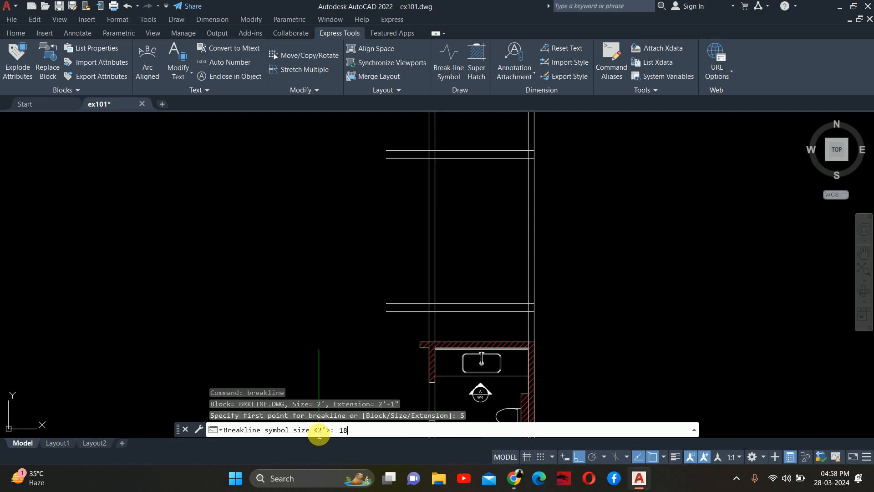
{"action": "key", "text": "Return"}
Step: Draw a vertical break line across the extended ends of both pairs of horizontal wall lines, with the symbol at its midpoint
{"action": "scroll", "coordinate": [296, 365], "scroll_direction": "down", "scroll_amount": 2}
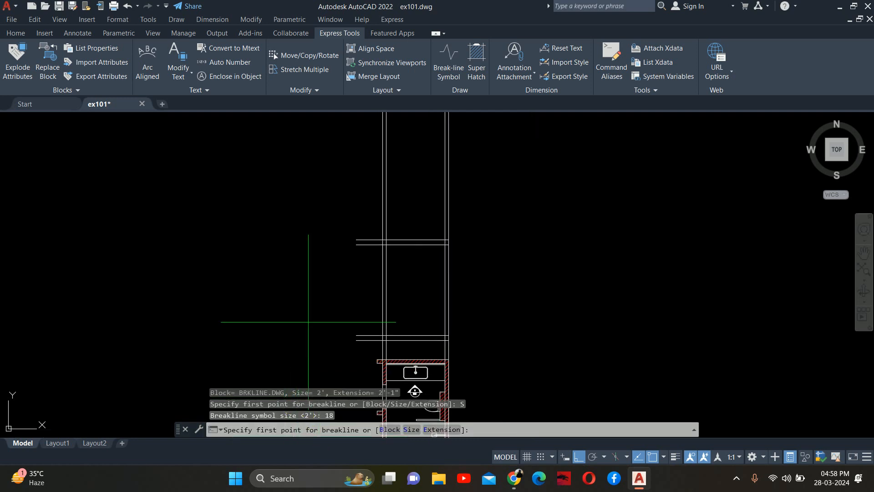
{"action": "scroll", "coordinate": [344, 263], "scroll_direction": "up", "scroll_amount": 4}
{"action": "left_click", "coordinate": [411, 154]}
{"action": "middle_click_drag", "start_coordinate": [382, 353], "coordinate": [393, 228]}
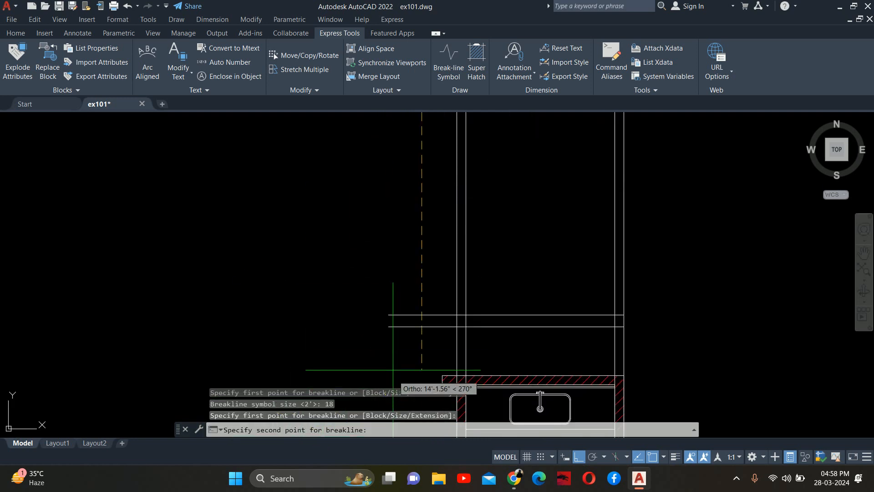
{"action": "left_click", "coordinate": [408, 351]}
{"action": "key", "text": "Return"}
{"action": "scroll", "coordinate": [381, 280], "scroll_direction": "down", "scroll_amount": 4}
{"action": "key", "text": "Escape"}
{"action": "key", "text": "Escape"}
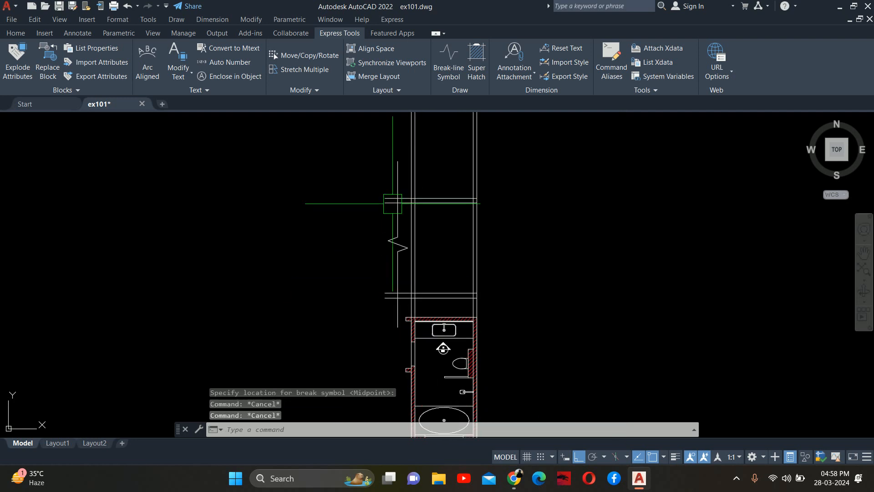
Step: Draw a horizontal break line across both pairs of vertical wall lines just above the washroom, with the symbol at its midpoint
{"action": "scroll", "coordinate": [435, 319], "scroll_direction": "up", "scroll_amount": 6}
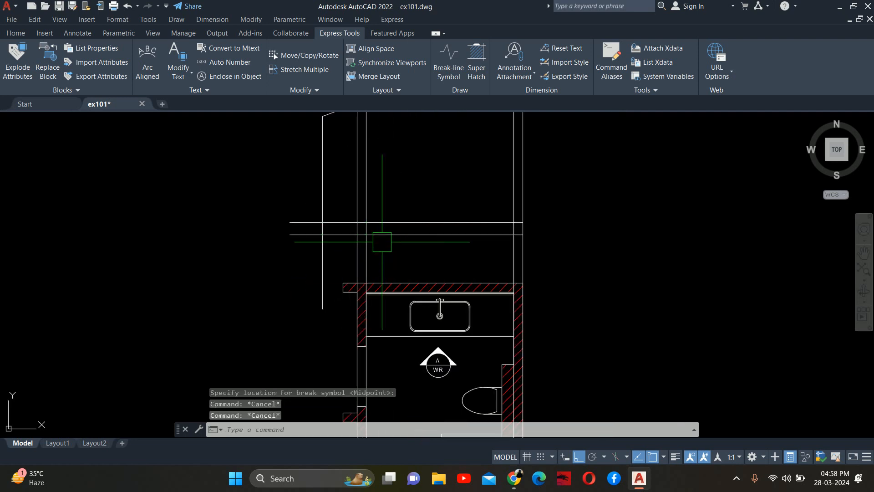
{"action": "key", "text": "Return"}
{"action": "scroll", "coordinate": [346, 254], "scroll_direction": "up", "scroll_amount": 3}
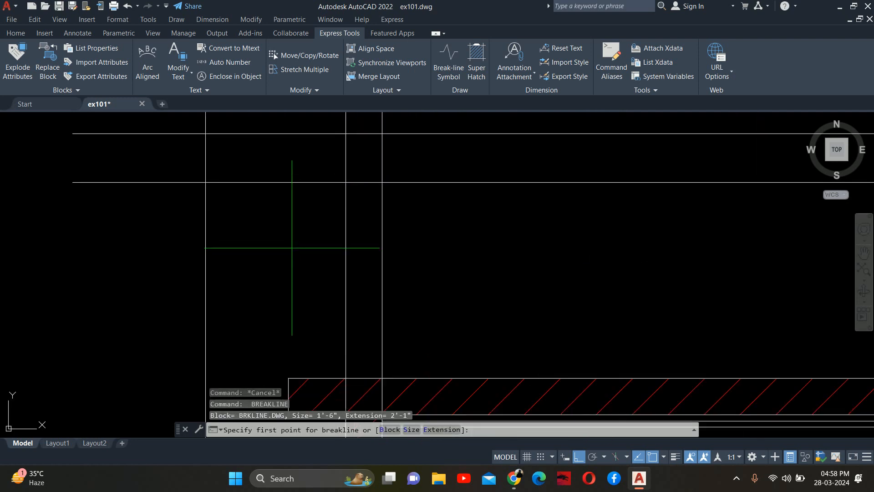
{"action": "left_click", "coordinate": [290, 243]}
{"action": "scroll", "coordinate": [523, 263], "scroll_direction": "down", "scroll_amount": 4}
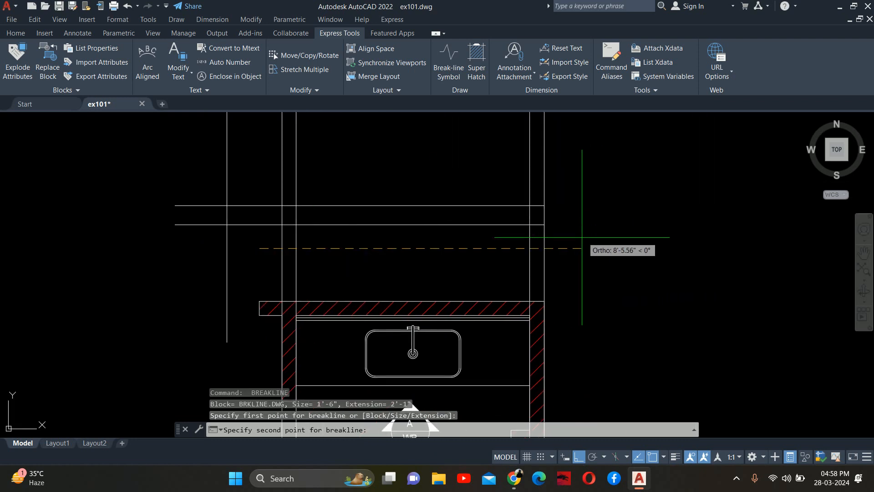
{"action": "left_click", "coordinate": [660, 248]}
{"action": "key", "text": "Return"}
{"action": "key", "text": "Escape"}
{"action": "scroll", "coordinate": [450, 253], "scroll_direction": "down", "scroll_amount": 4}
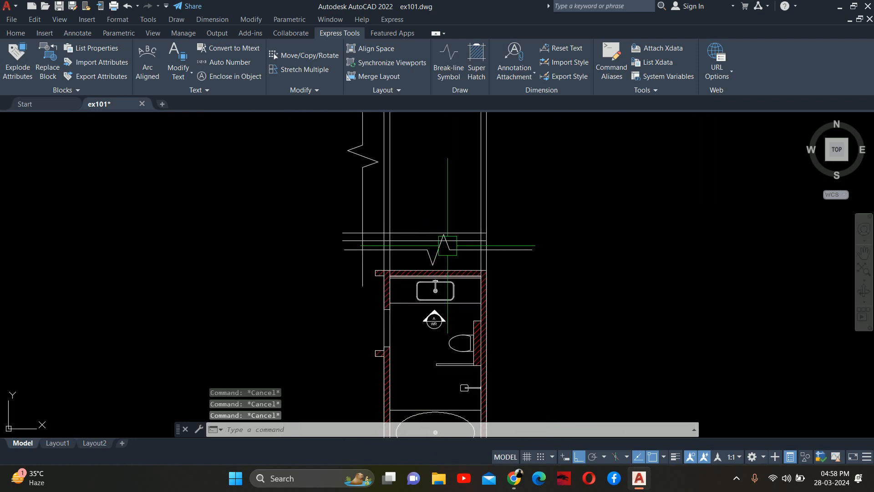
{"action": "type", "text": "s"}
{"action": "key", "text": "Return"}
{"action": "left_click", "coordinate": [558, 264]}
{"action": "scroll", "coordinate": [365, 169], "scroll_direction": "down", "scroll_amount": 2}
{"action": "middle_click_drag", "start_coordinate": [365, 168], "coordinate": [378, 227]}
{"action": "scroll", "coordinate": [378, 227], "scroll_direction": "down", "scroll_amount": 2}
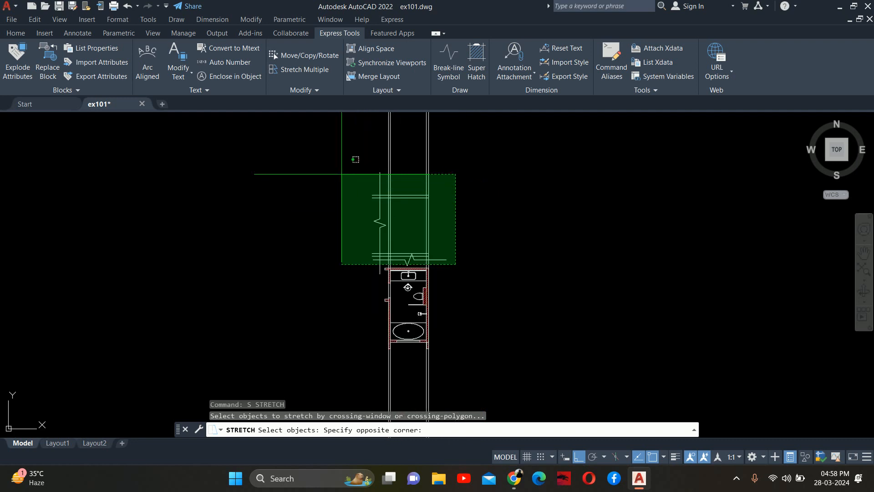
{"action": "left_click", "coordinate": [341, 174]}
{"action": "key", "text": "Return"}
{"action": "left_click", "coordinate": [276, 200]}
{"action": "key", "text": "Escape"}
{"action": "key", "text": "Escape"}
{"action": "scroll", "coordinate": [354, 251], "scroll_direction": "up", "scroll_amount": 6}
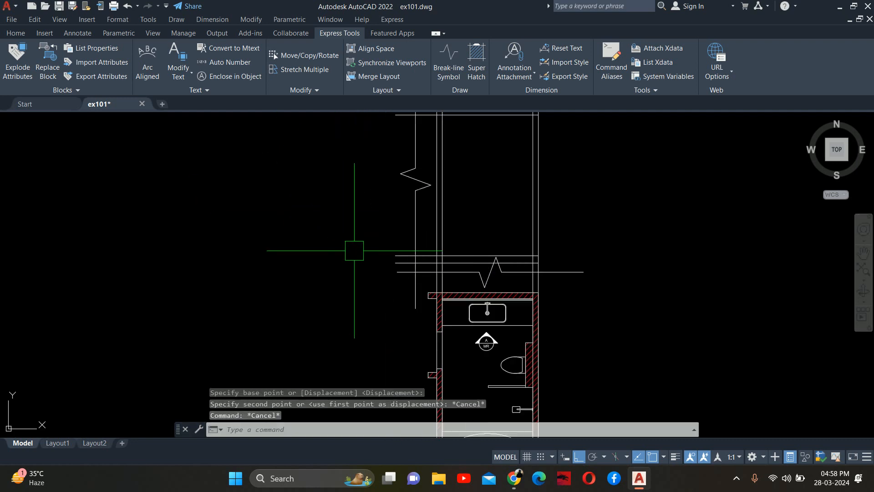
{"action": "key", "text": "Return"}
{"action": "key", "text": "Escape"}
{"action": "key", "text": "Escape"}
Step: Move the four horizontal wall lines straight up, away from the horizontal break line and the washroom
{"action": "middle_click_drag", "start_coordinate": [507, 262], "coordinate": [467, 262]}
{"action": "type", "text": "m"}
{"action": "key", "text": "Return"}
{"action": "scroll", "coordinate": [462, 265], "scroll_direction": "down", "scroll_amount": 4}
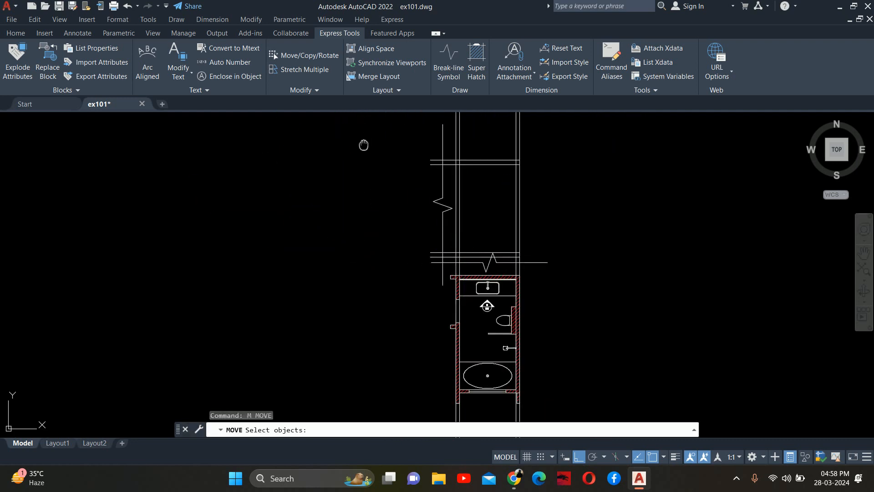
{"action": "left_click", "coordinate": [345, 152]}
{"action": "left_click", "coordinate": [654, 291]}
{"action": "scroll", "coordinate": [486, 297], "scroll_direction": "up", "scroll_amount": 3}
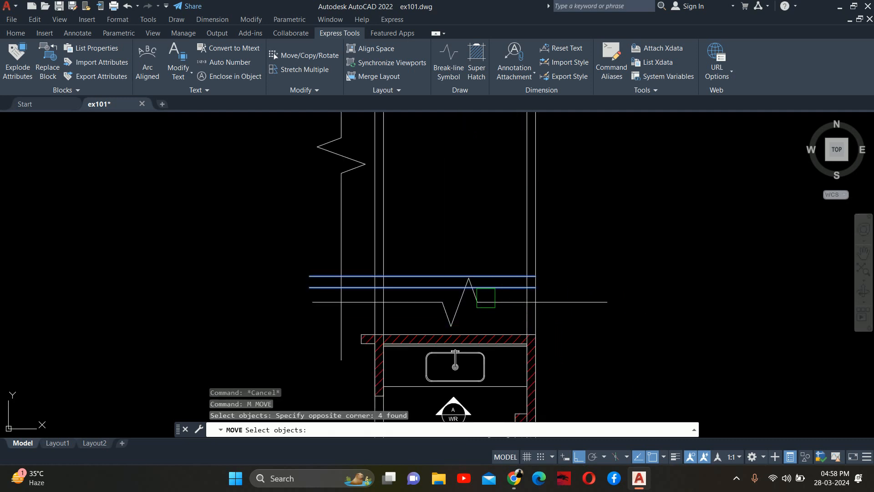
{"action": "left_click", "coordinate": [486, 298]}
{"action": "scroll", "coordinate": [486, 298], "scroll_direction": "down", "scroll_amount": 3}
{"action": "key", "text": "Return"}
{"action": "left_click", "coordinate": [619, 292]}
{"action": "middle_click_drag", "start_coordinate": [607, 208], "coordinate": [605, 270]}
{"action": "left_click", "coordinate": [604, 270]}
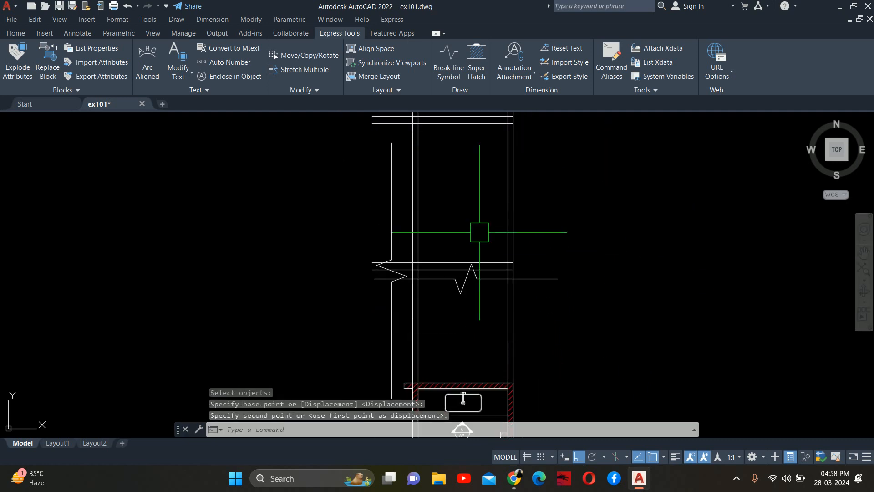
Step: Move the vertical break line up about 5' so that it spans both pairs of horizontal wall lines
{"action": "key", "text": "Return"}
{"action": "left_click", "coordinate": [392, 230]}
{"action": "key", "text": "Return"}
{"action": "middle_click_drag", "start_coordinate": [246, 226], "coordinate": [260, 321]}
{"action": "left_click", "coordinate": [259, 321]}
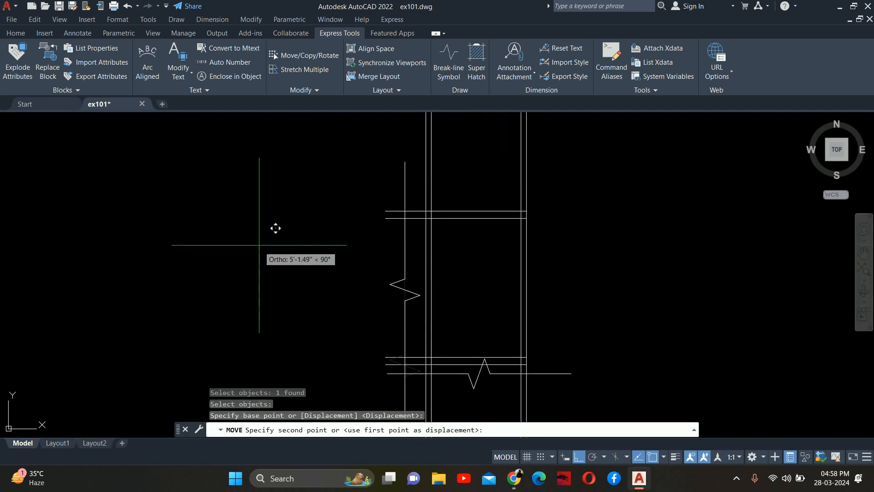
{"action": "left_click", "coordinate": [260, 242]}
{"action": "key", "text": "Escape"}
{"action": "key", "text": "Escape"}
Step: Move the horizontal break line down about 1'-3", clear of the lower pair of horizontal wall lines
{"action": "middle_click_drag", "start_coordinate": [458, 360], "coordinate": [429, 201]}
{"action": "scroll", "coordinate": [428, 200], "scroll_direction": "up", "scroll_amount": 4}
{"action": "key", "text": "Return"}
{"action": "left_click", "coordinate": [435, 230]}
{"action": "key", "text": "Return"}
{"action": "left_click", "coordinate": [450, 293]}
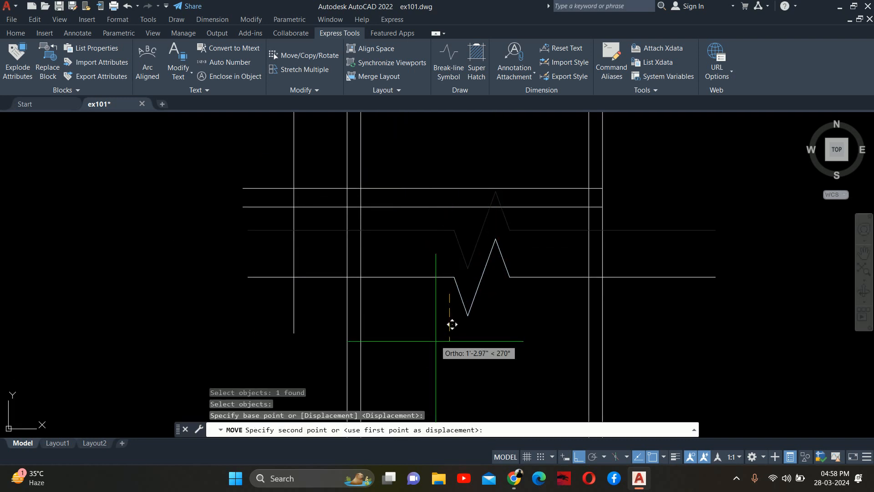
{"action": "left_click", "coordinate": [436, 346]}
{"action": "key", "text": "Escape"}
{"action": "key", "text": "Escape"}
{"action": "key", "text": "Escape"}
Step: Trim the vertical wall lines below the horizontal break line and cut off the break line's overhanging ends
{"action": "scroll", "coordinate": [424, 260], "scroll_direction": "up", "scroll_amount": 4}
{"action": "middle_click_drag", "start_coordinate": [423, 260], "coordinate": [379, 326]}
{"action": "type", "text": "tr"}
{"action": "key", "text": "Return"}
{"action": "key", "text": "Return"}
{"action": "mouse_move", "coordinate": [425, 263]}
{"action": "middle_mouse_down"}
{"action": "mouse_move", "coordinate": [424, 271]}
{"action": "mouse_move", "coordinate": [440, 186]}
{"action": "middle_mouse_up"}
{"action": "left_click", "coordinate": [309, 331]}
{"action": "left_click", "coordinate": [189, 323]}
{"action": "scroll", "coordinate": [233, 315], "scroll_direction": "down", "scroll_amount": 2}
{"action": "middle_click_drag", "start_coordinate": [233, 315], "coordinate": [10, 267]}
{"action": "left_click", "coordinate": [330, 305]}
{"action": "left_click", "coordinate": [522, 327]}
{"action": "left_click", "coordinate": [449, 255]}
{"action": "middle_click_drag", "start_coordinate": [125, 252], "coordinate": [479, 281]}
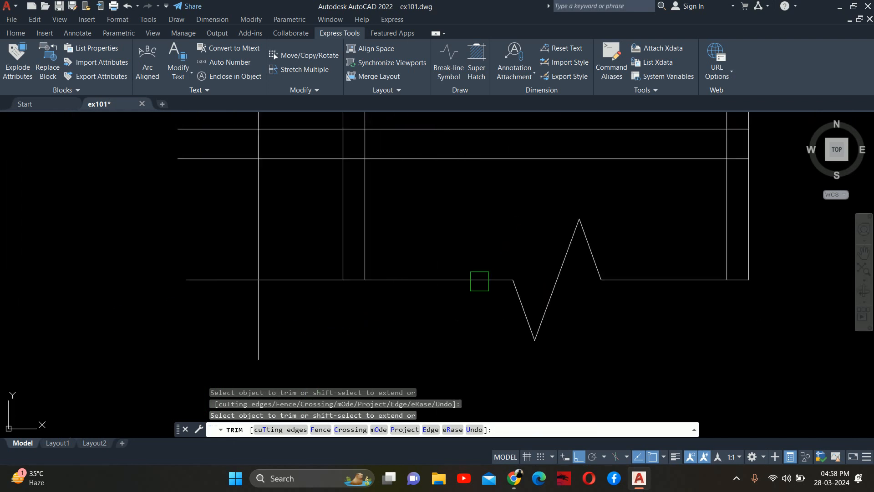
{"action": "mouse_move", "coordinate": [275, 281]}
{"action": "middle_mouse_down"}
{"action": "mouse_move", "coordinate": [322, 308]}
{"action": "mouse_move", "coordinate": [315, 316]}
{"action": "middle_mouse_up"}
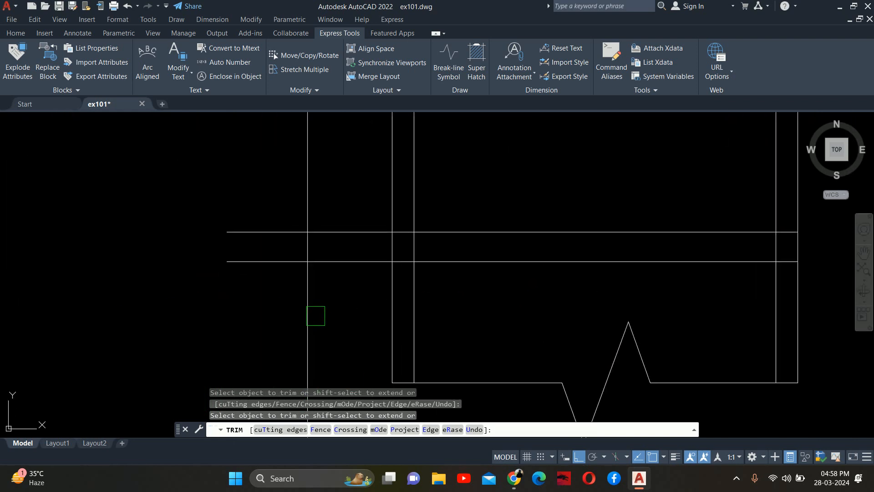
Step: Trim the vertical break line's overhanging ends and the horizontal wall lines that project beyond it
{"action": "scroll", "coordinate": [269, 295], "scroll_direction": "down", "scroll_amount": 2}
{"action": "middle_click_drag", "start_coordinate": [268, 295], "coordinate": [294, 324]}
{"action": "left_click", "coordinate": [288, 328]}
{"action": "scroll", "coordinate": [245, 195], "scroll_direction": "down", "scroll_amount": 2}
{"action": "middle_click_drag", "start_coordinate": [245, 196], "coordinate": [274, 316]}
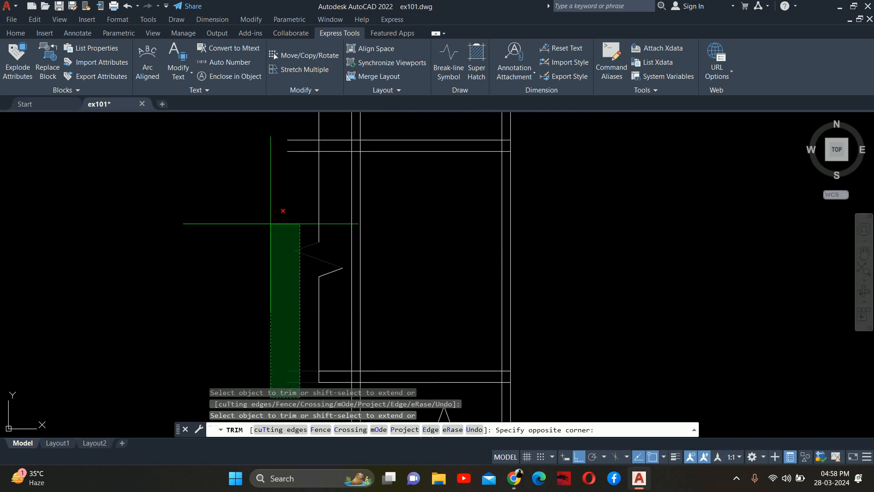
{"action": "left_click", "coordinate": [262, 132]}
{"action": "middle_click_drag", "start_coordinate": [284, 147], "coordinate": [278, 213]}
{"action": "left_click", "coordinate": [301, 157]}
{"action": "left_click", "coordinate": [319, 156]}
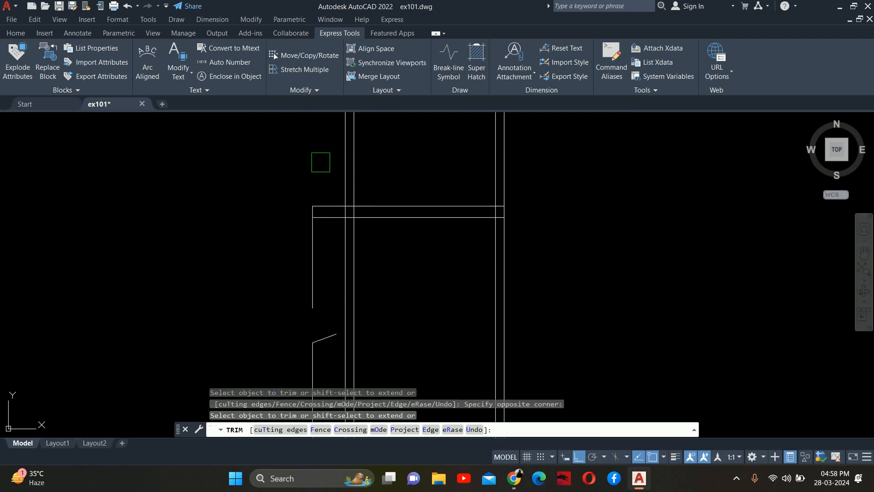
{"action": "scroll", "coordinate": [335, 178], "scroll_direction": "down", "scroll_amount": 2}
{"action": "key", "text": "Escape"}
{"action": "key", "text": "Escape"}
Step: Delete the two remaining pieces of the damaged vertical break line
{"action": "scroll", "coordinate": [341, 228], "scroll_direction": "up", "scroll_amount": 3}
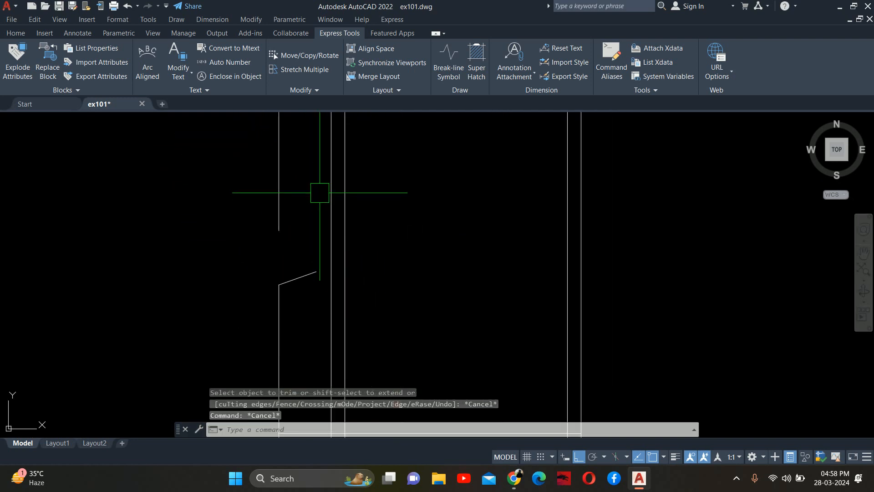
{"action": "scroll", "coordinate": [312, 258], "scroll_direction": "down", "scroll_amount": 2}
{"action": "scroll", "coordinate": [306, 269], "scroll_direction": "up", "scroll_amount": 4}
{"action": "left_click", "coordinate": [321, 254]}
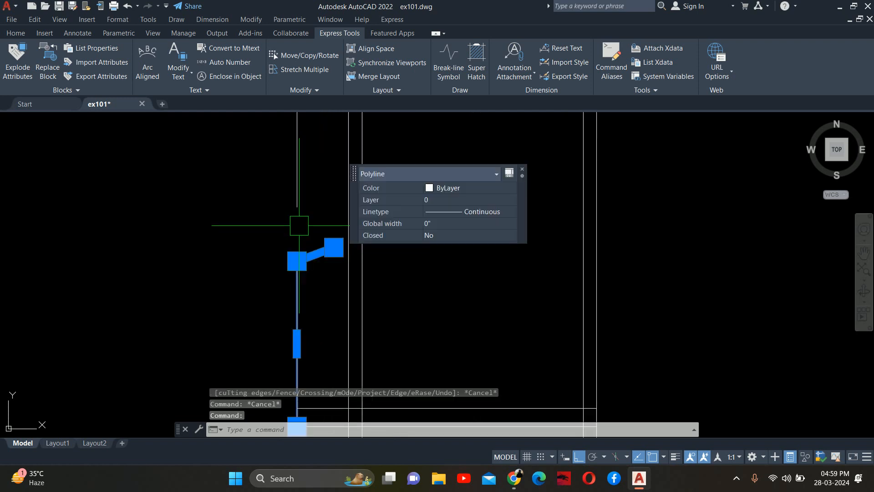
{"action": "left_click", "coordinate": [301, 183]}
{"action": "scroll", "coordinate": [296, 204], "scroll_direction": "down", "scroll_amount": 2}
{"action": "key", "text": "Delete"}
{"action": "middle_click_drag", "start_coordinate": [328, 245], "coordinate": [359, 254]}
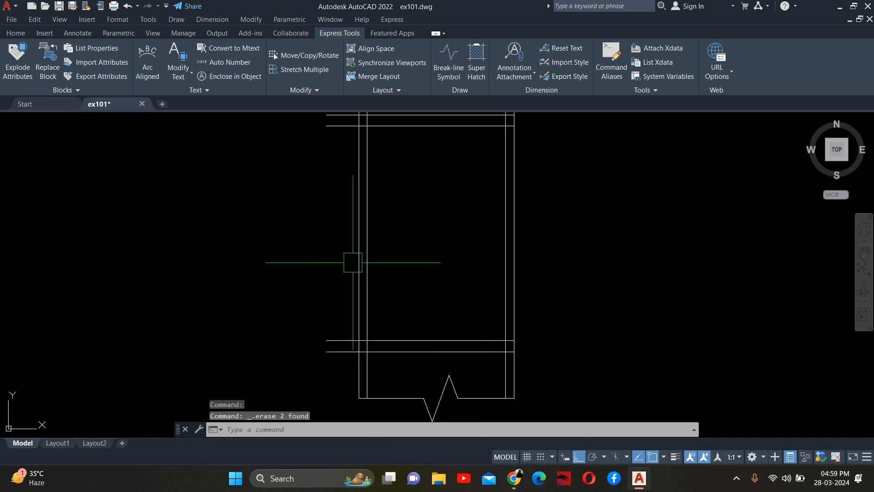
Step: Draw a new vertical break line across the trimmed ends of both horizontal wall pairs, with the symbol at its midpoint
{"action": "left_click", "coordinate": [445, 56]}
{"action": "middle_click_drag", "start_coordinate": [323, 163], "coordinate": [328, 197]}
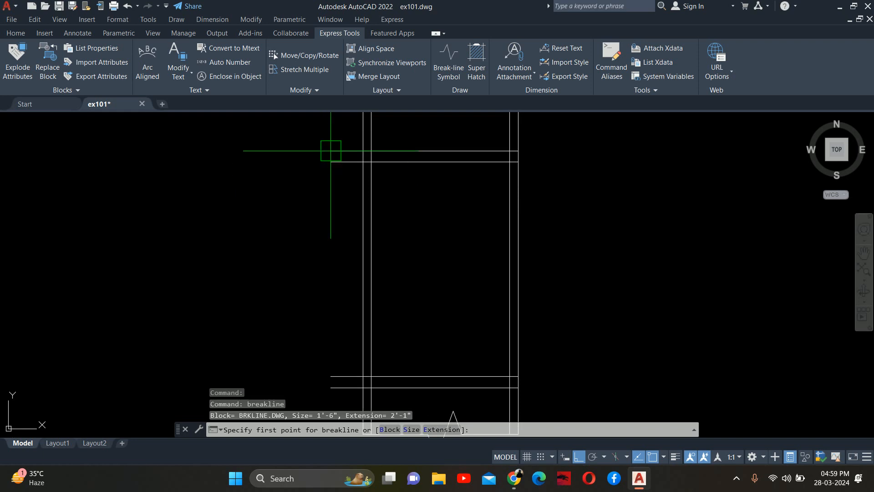
{"action": "left_click", "coordinate": [331, 150]}
{"action": "middle_click_drag", "start_coordinate": [324, 299], "coordinate": [334, 213]}
{"action": "left_click", "coordinate": [340, 298]}
{"action": "key", "text": "Return"}
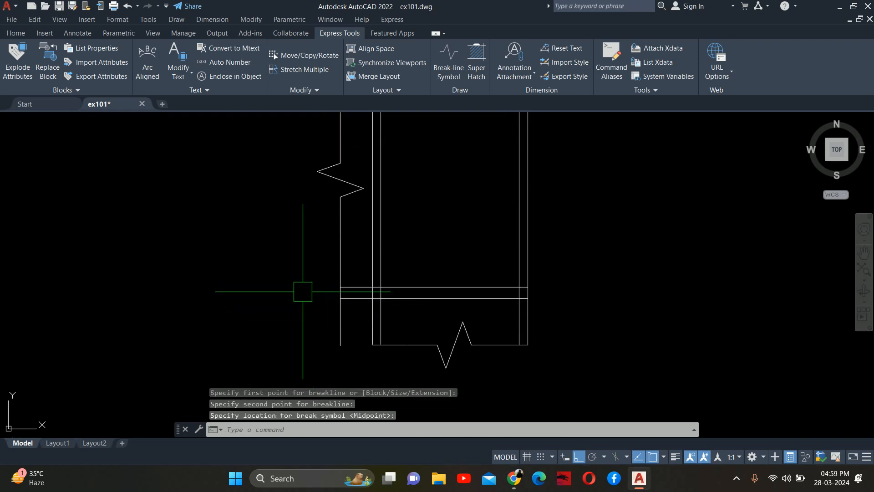
{"action": "key", "text": "Escape"}
{"action": "scroll", "coordinate": [302, 290], "scroll_direction": "down", "scroll_amount": 4}
{"action": "middle_click_drag", "start_coordinate": [310, 281], "coordinate": [314, 305]}
{"action": "key", "text": "Escape"}
{"action": "key", "text": "Escape"}
Step: Draw a horizontal break line across the vertical wall lines above the upper horizontal wall, with the symbol at its midpoint
{"action": "scroll", "coordinate": [342, 219], "scroll_direction": "up", "scroll_amount": 4}
{"action": "middle_click_drag", "start_coordinate": [342, 219], "coordinate": [325, 265]}
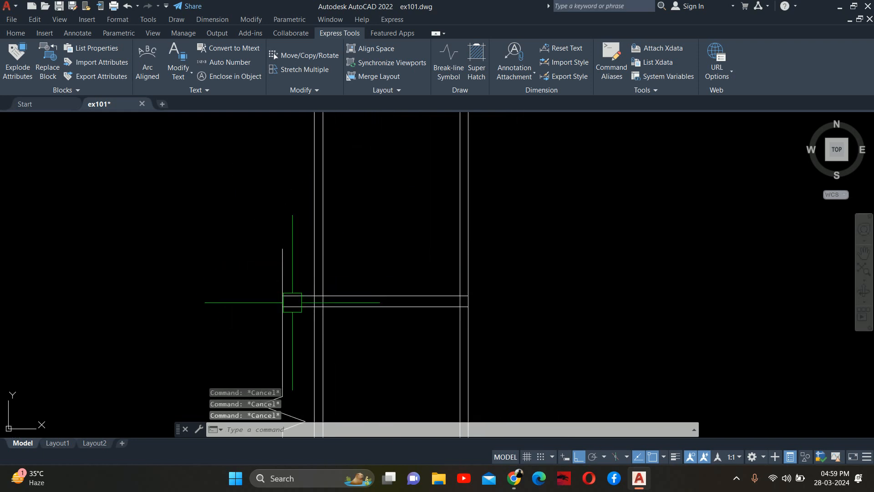
{"action": "middle_click_drag", "start_coordinate": [292, 302], "coordinate": [304, 346]}
{"action": "key", "text": "Return"}
{"action": "left_click", "coordinate": [283, 217]}
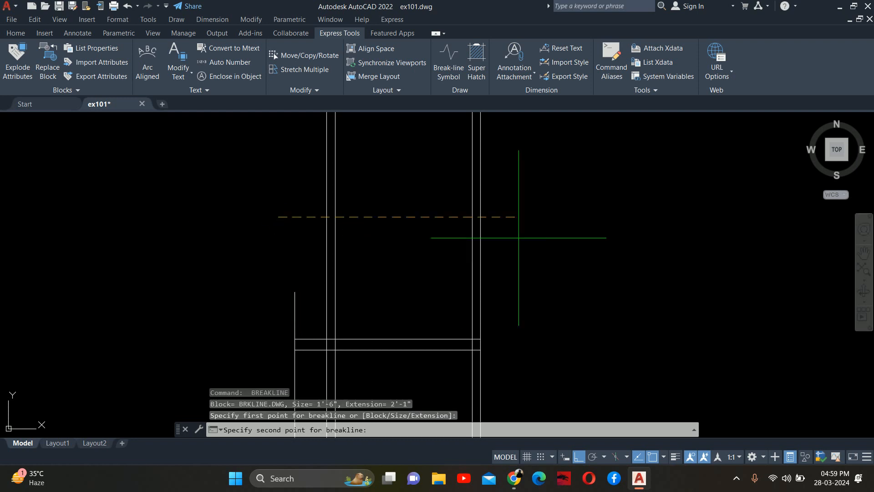
{"action": "left_click", "coordinate": [540, 217]}
{"action": "key", "text": "Return"}
{"action": "key", "text": "Escape"}
{"action": "key", "text": "Escape"}
Step: Trim the vertical wall lines above the upper break line and cut off that break line's overhanging ends
{"action": "type", "text": "tr"}
{"action": "key", "text": "Return"}
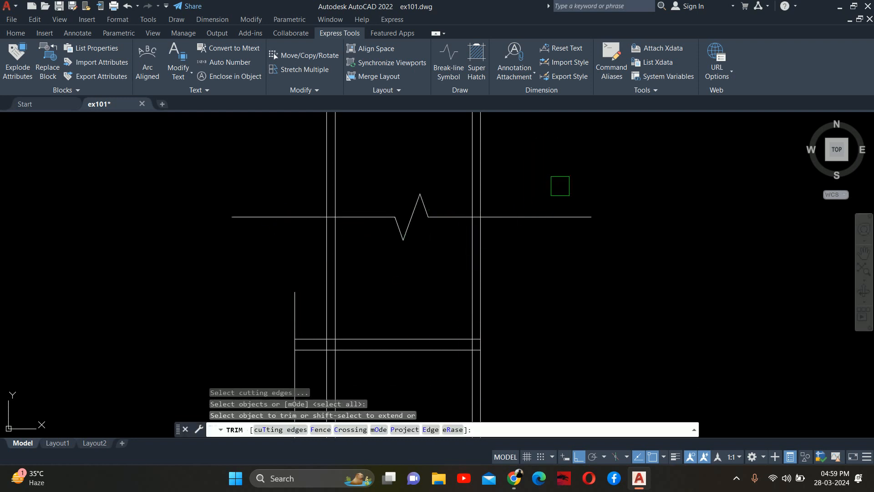
{"action": "left_click", "coordinate": [561, 185]}
{"action": "left_click", "coordinate": [244, 150]}
{"action": "left_click", "coordinate": [269, 202]}
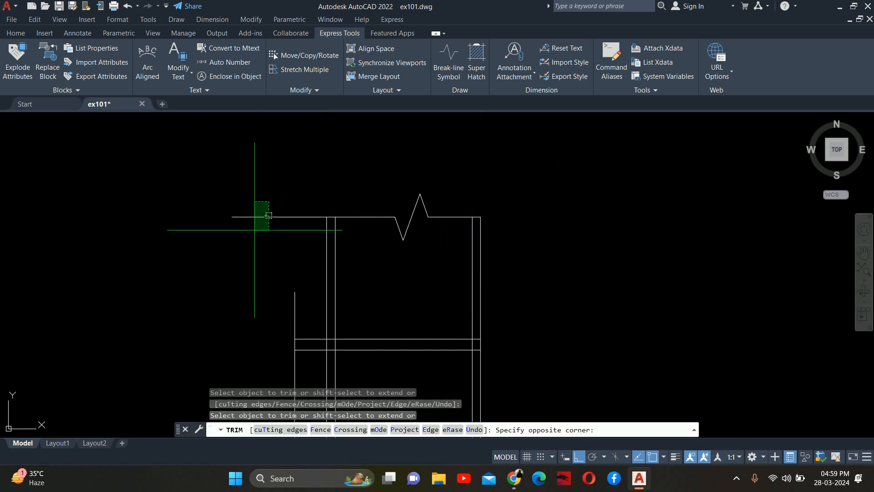
{"action": "left_click", "coordinate": [253, 234]}
Step: Trim the new vertical break line's overhanging ends beyond the upper and lower horizontal walls
{"action": "middle_click_drag", "start_coordinate": [308, 240], "coordinate": [327, 154]}
{"action": "left_click", "coordinate": [303, 208]}
{"action": "left_click", "coordinate": [315, 221]}
{"action": "middle_click_drag", "start_coordinate": [319, 229], "coordinate": [326, 182]}
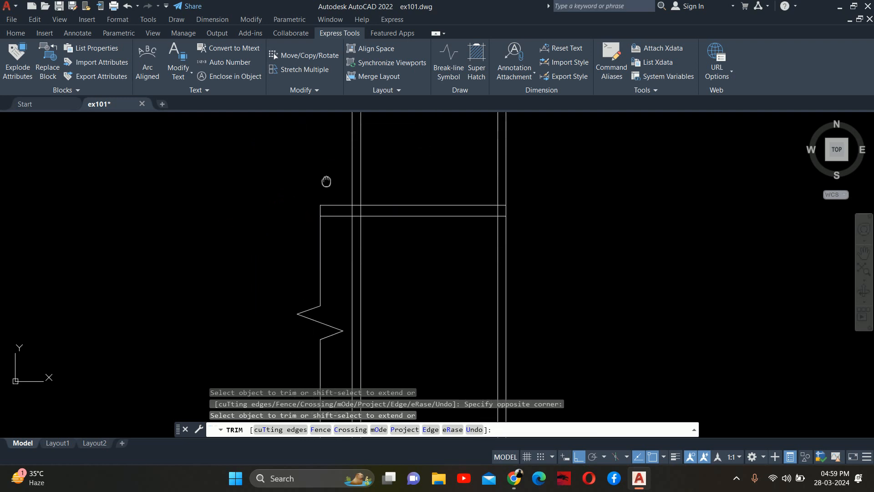
{"action": "scroll", "coordinate": [319, 177], "scroll_direction": "down", "scroll_amount": 4}
{"action": "scroll", "coordinate": [315, 286], "scroll_direction": "up", "scroll_amount": 2}
{"action": "left_click", "coordinate": [316, 284]}
{"action": "scroll", "coordinate": [330, 271], "scroll_direction": "up", "scroll_amount": 8}
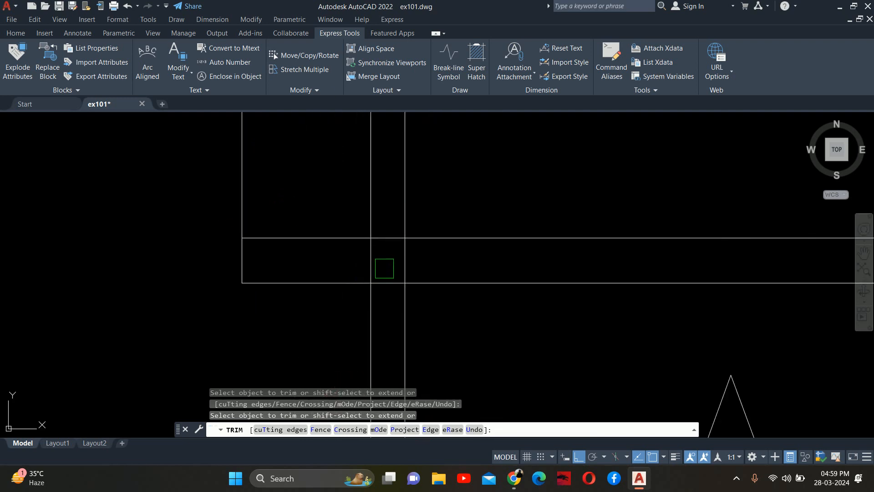
{"action": "scroll", "coordinate": [384, 269], "scroll_direction": "down", "scroll_amount": 4}
{"action": "middle_click_drag", "start_coordinate": [385, 269], "coordinate": [253, 308]}
{"action": "middle_click_drag", "start_coordinate": [341, 340], "coordinate": [390, 340]}
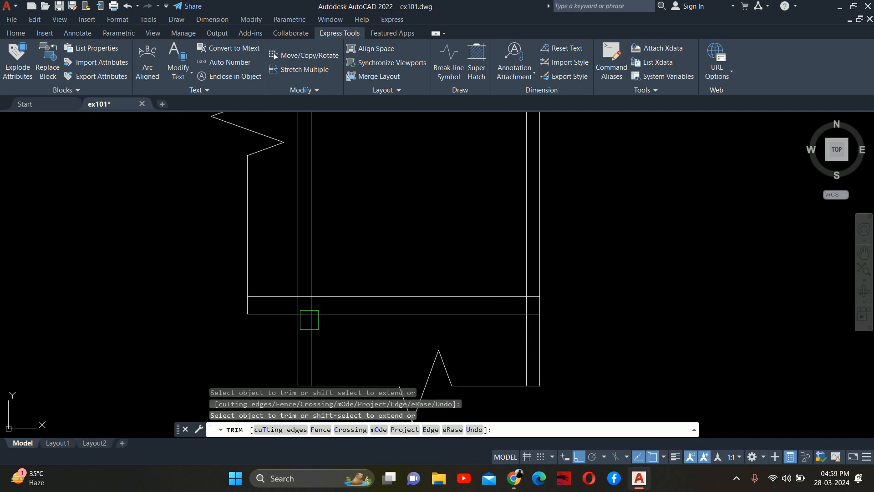
{"action": "scroll", "coordinate": [347, 305], "scroll_direction": "up", "scroll_amount": 3}
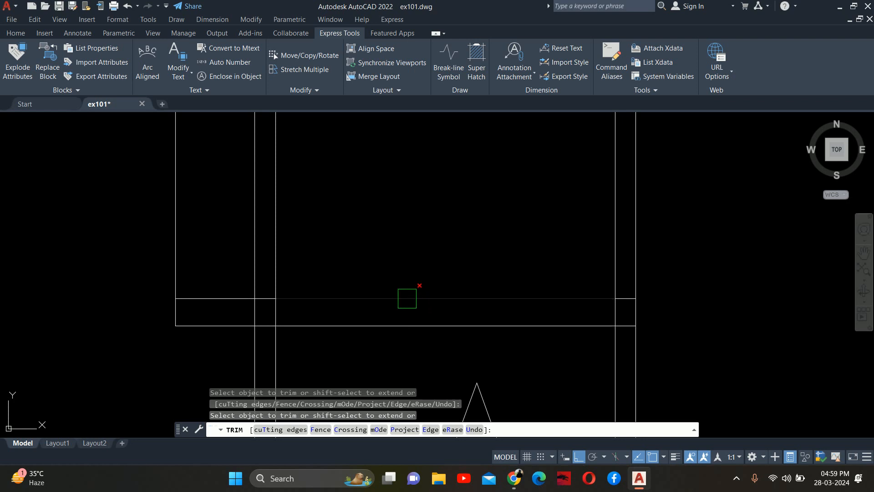
{"action": "scroll", "coordinate": [407, 298], "scroll_direction": "down", "scroll_amount": 4}
{"action": "middle_click_drag", "start_coordinate": [401, 208], "coordinate": [389, 299]}
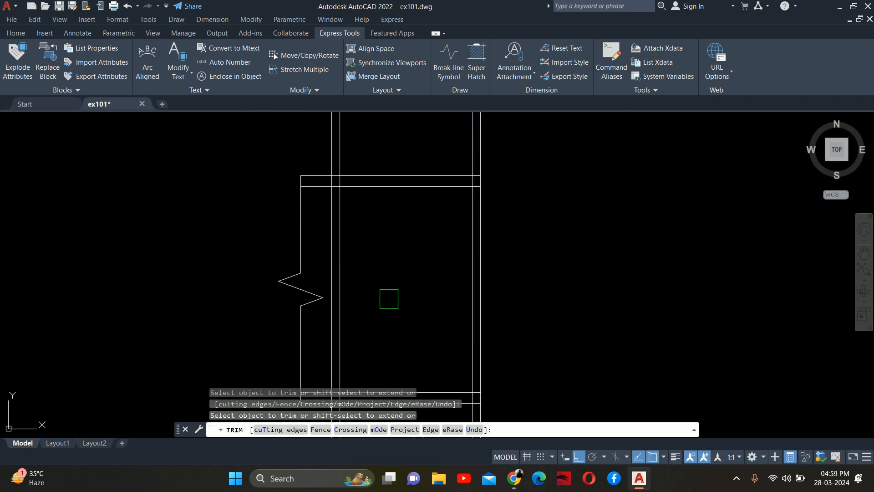
{"action": "key", "text": "Return"}
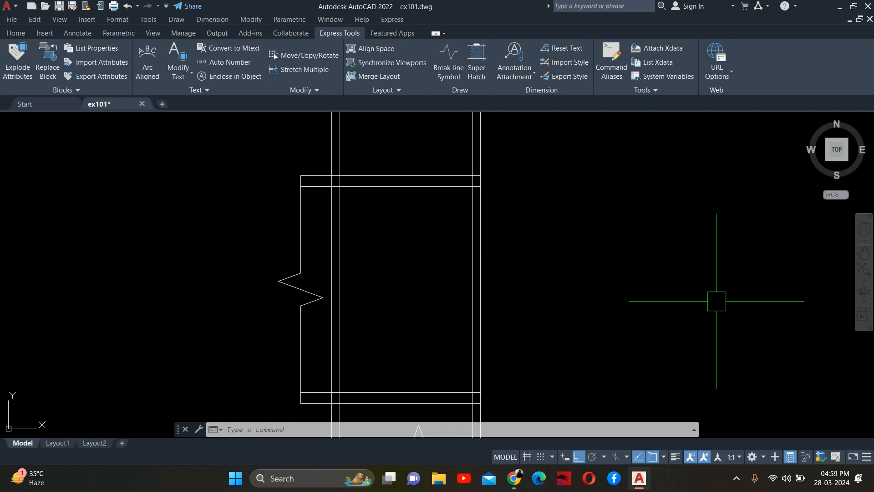
{"action": "key", "text": "Escape"}
{"action": "key", "text": "Escape"}
{"action": "type", "text": "tr"}
{"action": "key", "text": "Return"}
{"action": "key", "text": "Return"}
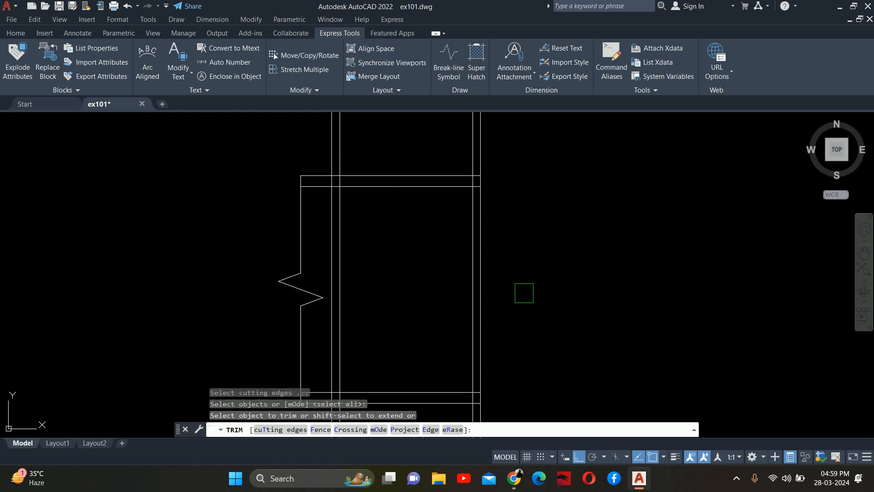
{"action": "key", "text": "Escape"}
{"action": "key", "text": "Escape"}
{"action": "middle_click_drag", "start_coordinate": [520, 270], "coordinate": [513, 226]}
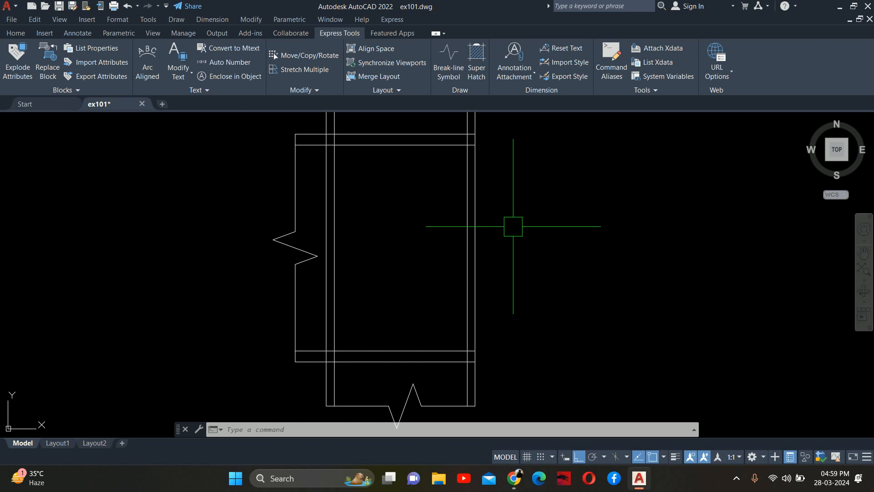
Step: Trim the inner vertical wall lines where they cross through the lower horizontal wall
{"action": "key", "text": "Return"}
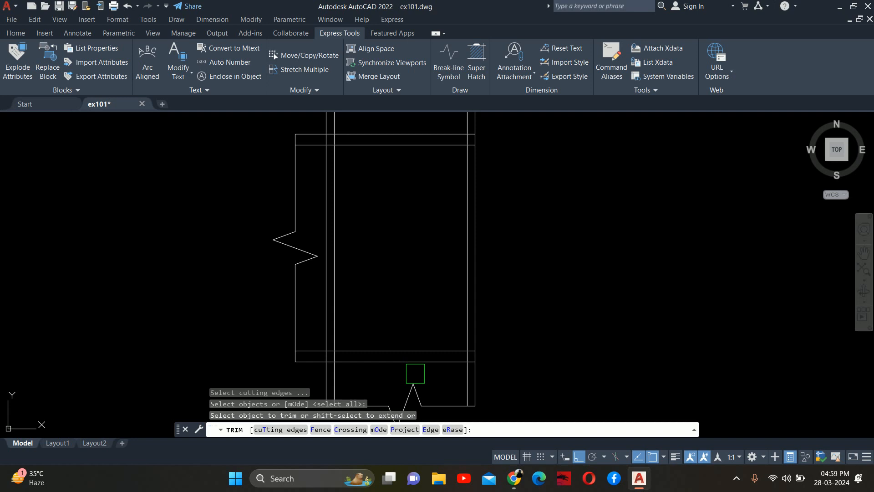
{"action": "scroll", "coordinate": [420, 359], "scroll_direction": "up", "scroll_amount": 8}
{"action": "left_click", "coordinate": [572, 362]}
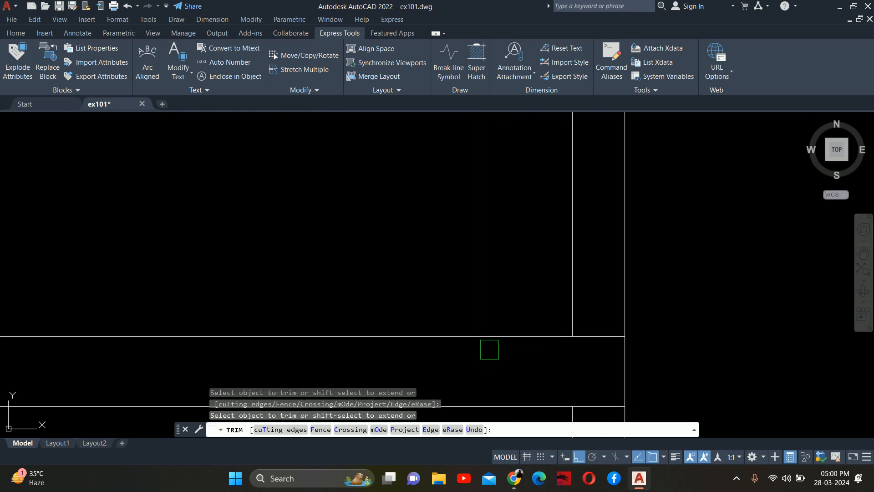
{"action": "scroll", "coordinate": [490, 349], "scroll_direction": "down", "scroll_amount": 2}
{"action": "middle_click_drag", "start_coordinate": [165, 338], "coordinate": [538, 214]}
{"action": "left_click", "coordinate": [351, 238]}
{"action": "scroll", "coordinate": [321, 242], "scroll_direction": "down", "scroll_amount": 6}
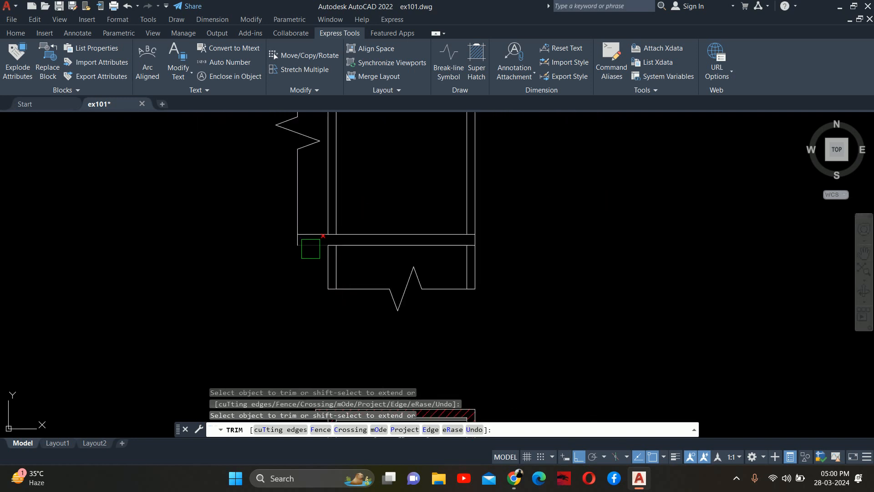
Step: Trim the inner vertical wall lines where they cross through the upper horizontal wall
{"action": "scroll", "coordinate": [271, 287], "scroll_direction": "down", "scroll_amount": 2}
{"action": "middle_click_drag", "start_coordinate": [182, 305], "coordinate": [194, 329]}
{"action": "scroll", "coordinate": [306, 201], "scroll_direction": "down", "scroll_amount": 1}
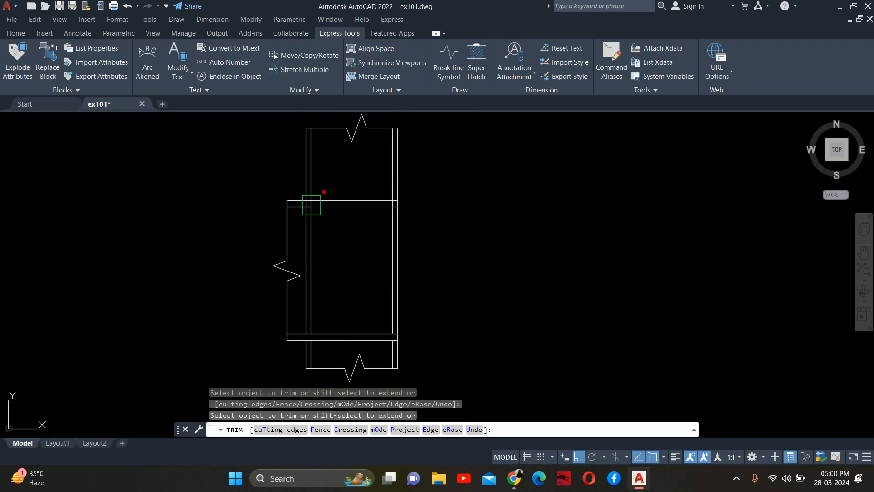
{"action": "scroll", "coordinate": [272, 191], "scroll_direction": "up", "scroll_amount": 10}
{"action": "left_click", "coordinate": [319, 191]}
{"action": "scroll", "coordinate": [332, 196], "scroll_direction": "down", "scroll_amount": 6}
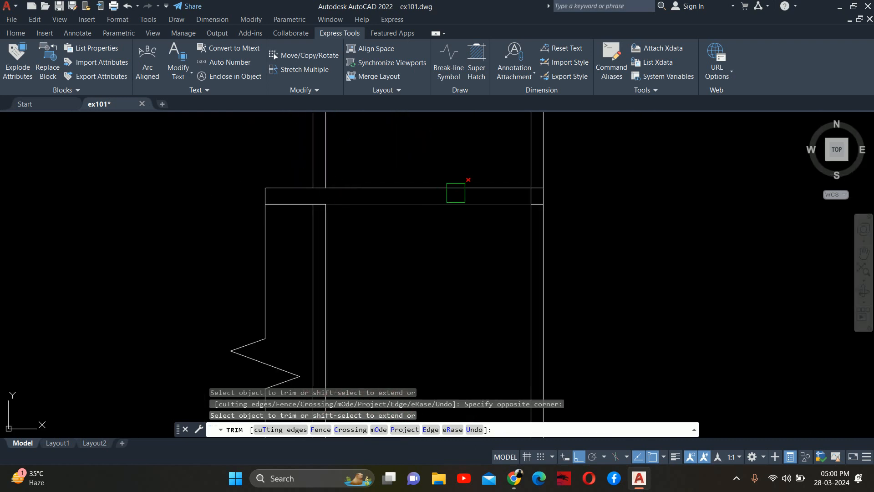
{"action": "scroll", "coordinate": [574, 194], "scroll_direction": "up", "scroll_amount": 6}
{"action": "left_click", "coordinate": [394, 205]}
{"action": "scroll", "coordinate": [419, 210], "scroll_direction": "down", "scroll_amount": 6}
{"action": "key", "text": "Escape"}
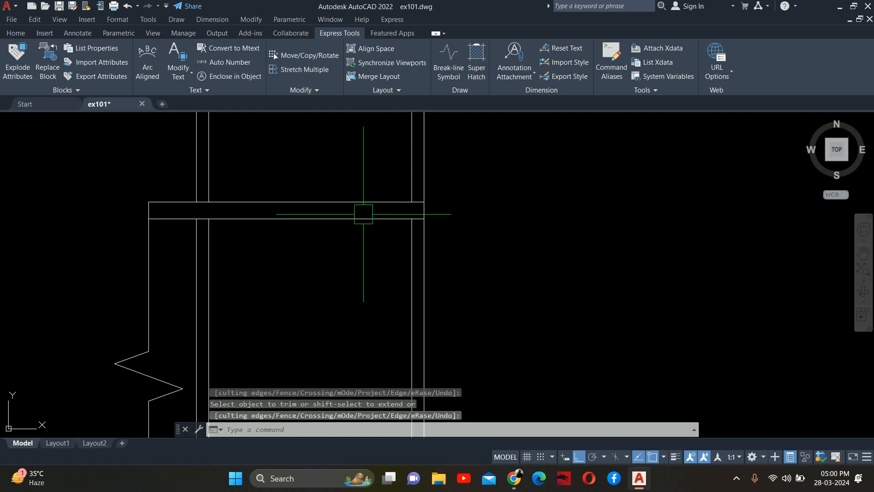
{"action": "key", "text": "Escape"}
Step: Stretch the upper break line and the wall ends it cuts downward, shortening the stubs above the upper horizontal wall
{"action": "scroll", "coordinate": [519, 241], "scroll_direction": "down", "scroll_amount": 2}
{"action": "middle_click_drag", "start_coordinate": [456, 255], "coordinate": [492, 146]}
{"action": "middle_click_drag", "start_coordinate": [445, 250], "coordinate": [437, 314]}
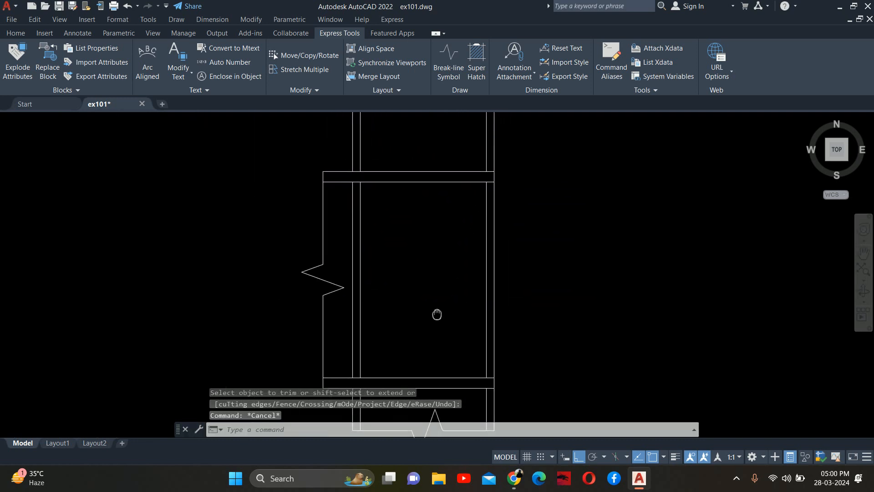
{"action": "key", "text": "Escape"}
{"action": "key", "text": "Escape"}
{"action": "middle_click_drag", "start_coordinate": [413, 234], "coordinate": [407, 298]}
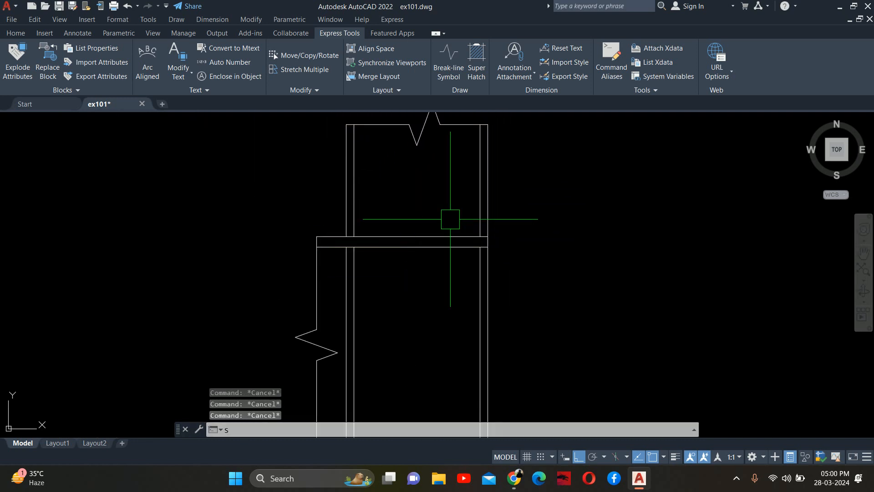
{"action": "middle_click_drag", "start_coordinate": [450, 219], "coordinate": [452, 232]}
{"action": "middle_click_drag", "start_coordinate": [330, 175], "coordinate": [354, 215]}
{"action": "key", "text": "space"}
{"action": "left_click", "coordinate": [548, 237]}
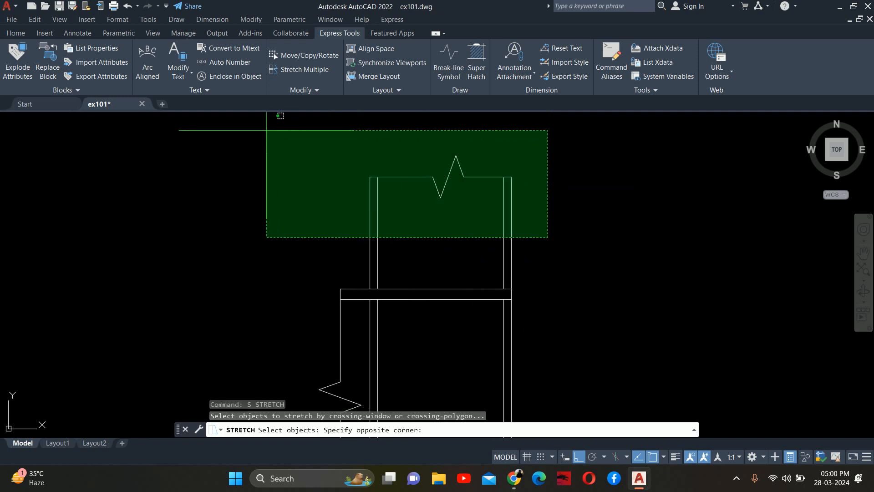
{"action": "left_click", "coordinate": [267, 131]}
{"action": "key", "text": "space"}
{"action": "left_click", "coordinate": [197, 147]}
{"action": "left_click", "coordinate": [193, 225]}
{"action": "key", "text": "Escape"}
{"action": "scroll", "coordinate": [397, 299], "scroll_direction": "down", "scroll_amount": 2}
{"action": "middle_click_drag", "start_coordinate": [396, 299], "coordinate": [383, 143]}
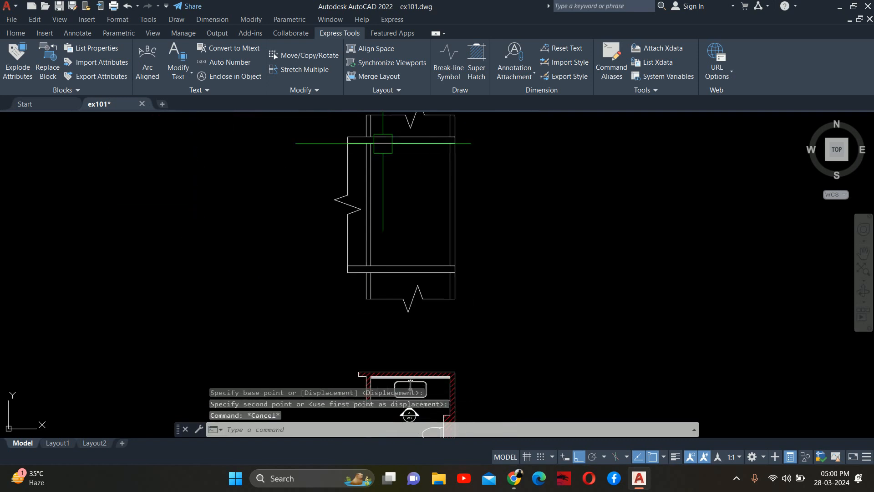
{"action": "key", "text": "Escape"}
{"action": "key", "text": "Escape"}
{"action": "middle_click_drag", "start_coordinate": [388, 190], "coordinate": [385, 211]}
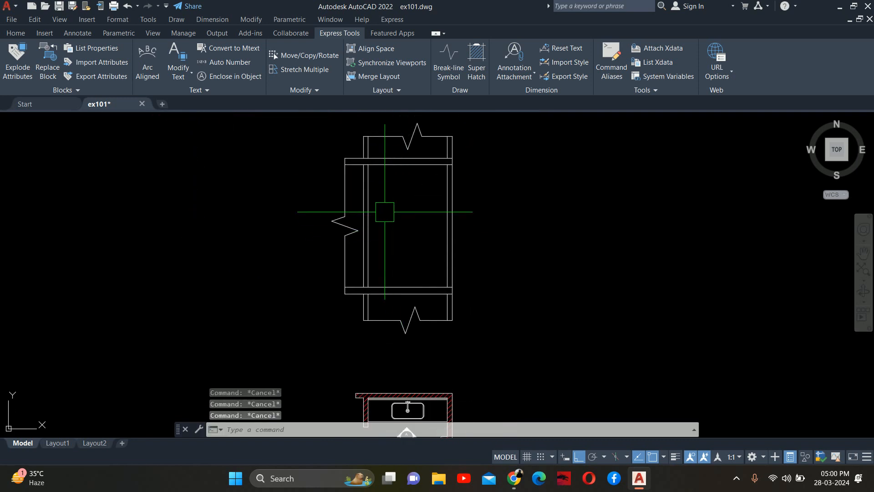
Step: Move the A/WR elevation marker in the washroom plan straight down, farther away from the basin counter
{"action": "scroll", "coordinate": [384, 211], "scroll_direction": "down", "scroll_amount": 3}
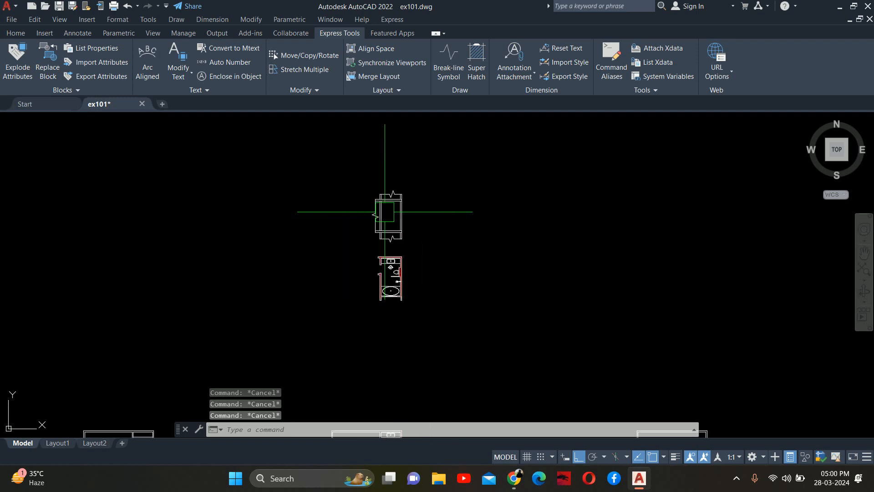
{"action": "scroll", "coordinate": [390, 196], "scroll_direction": "up", "scroll_amount": 3}
{"action": "scroll", "coordinate": [390, 187], "scroll_direction": "down", "scroll_amount": 3}
{"action": "scroll", "coordinate": [375, 260], "scroll_direction": "up", "scroll_amount": 6}
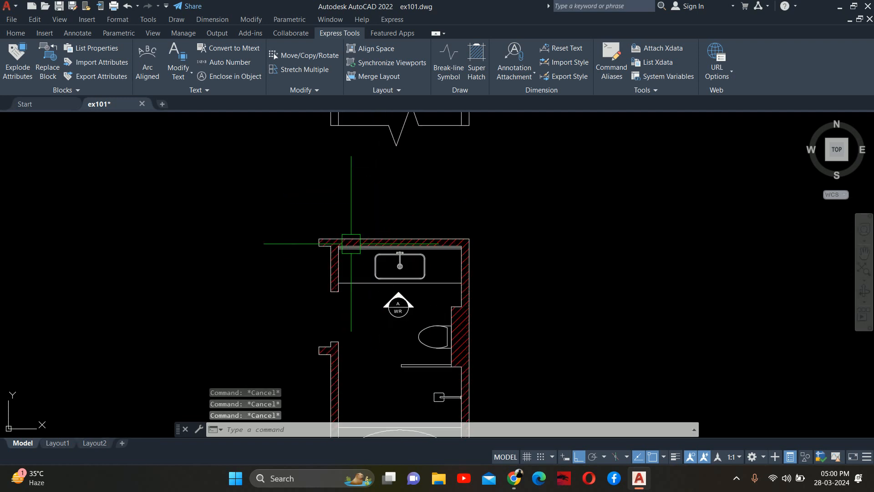
{"action": "scroll", "coordinate": [468, 264], "scroll_direction": "up", "scroll_amount": 2}
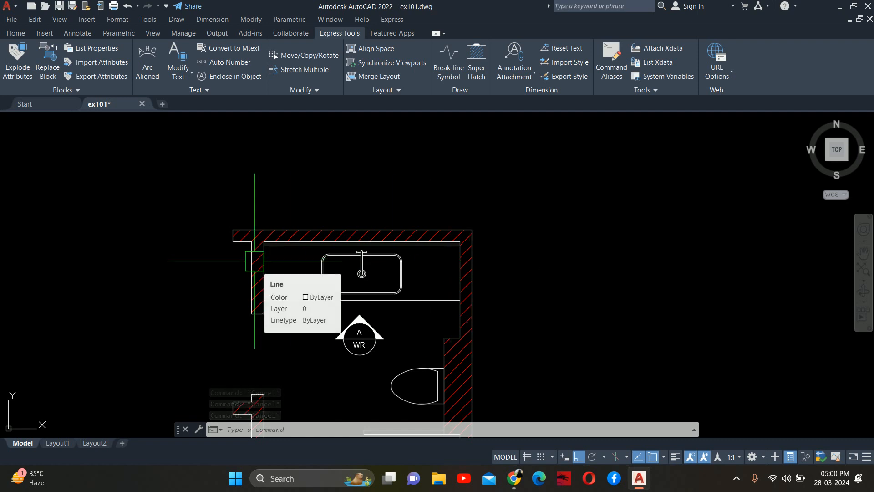
{"action": "mouse_move", "coordinate": [255, 261]}
{"action": "middle_mouse_down"}
{"action": "mouse_move", "coordinate": [256, 215]}
{"action": "mouse_move", "coordinate": [217, 145]}
{"action": "middle_mouse_up"}
{"action": "type", "text": "m"}
{"action": "key", "text": "space"}
{"action": "scroll", "coordinate": [322, 222], "scroll_direction": "up", "scroll_amount": 4}
{"action": "left_click", "coordinate": [313, 214]}
{"action": "key", "text": "space"}
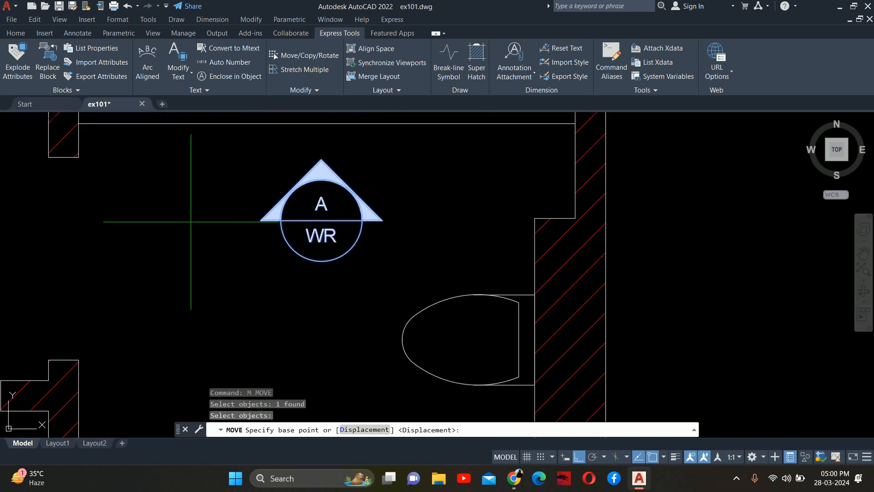
{"action": "left_click", "coordinate": [189, 221]}
{"action": "left_click", "coordinate": [181, 275]}
{"action": "key", "text": "Escape"}
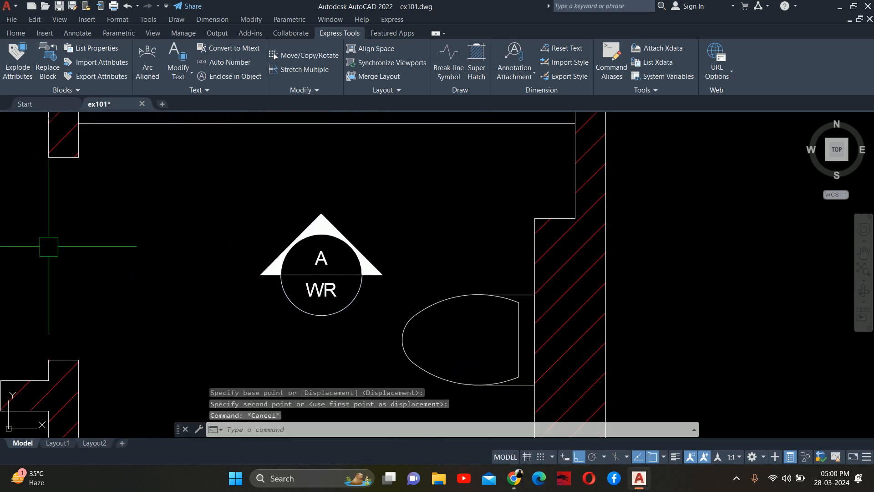
Step: Offset the upper edge of the lower horizontal wall upward by 7'
{"action": "middle_click_drag", "start_coordinate": [48, 247], "coordinate": [143, 244]}
{"action": "scroll", "coordinate": [180, 221], "scroll_direction": "down", "scroll_amount": 2}
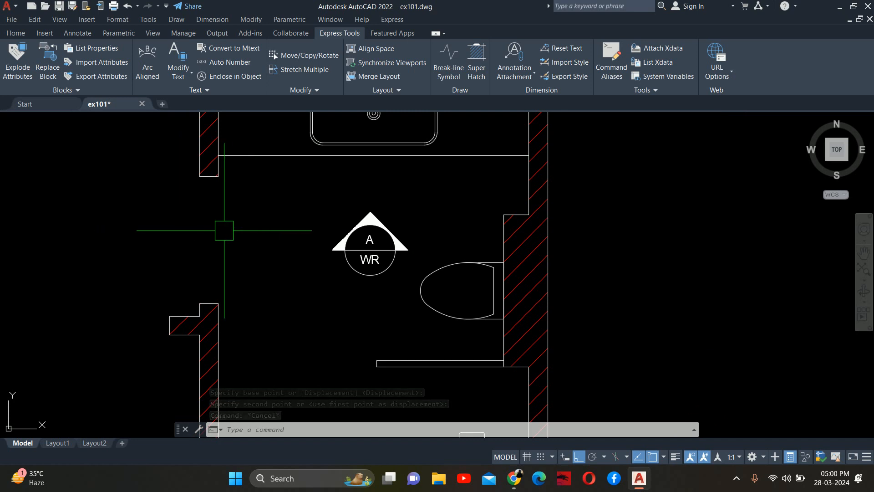
{"action": "scroll", "coordinate": [307, 219], "scroll_direction": "down", "scroll_amount": 4}
{"action": "scroll", "coordinate": [307, 176], "scroll_direction": "up", "scroll_amount": 10}
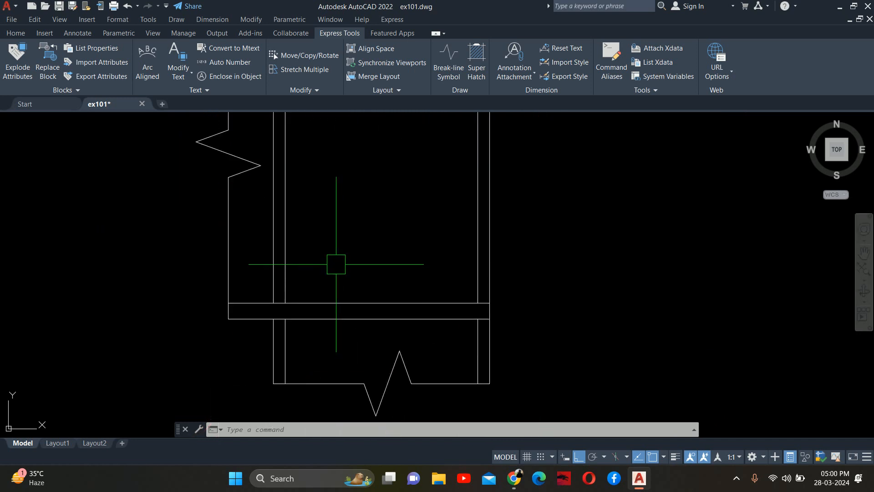
{"action": "middle_click_drag", "start_coordinate": [336, 263], "coordinate": [337, 305]}
{"action": "key", "text": "Return"}
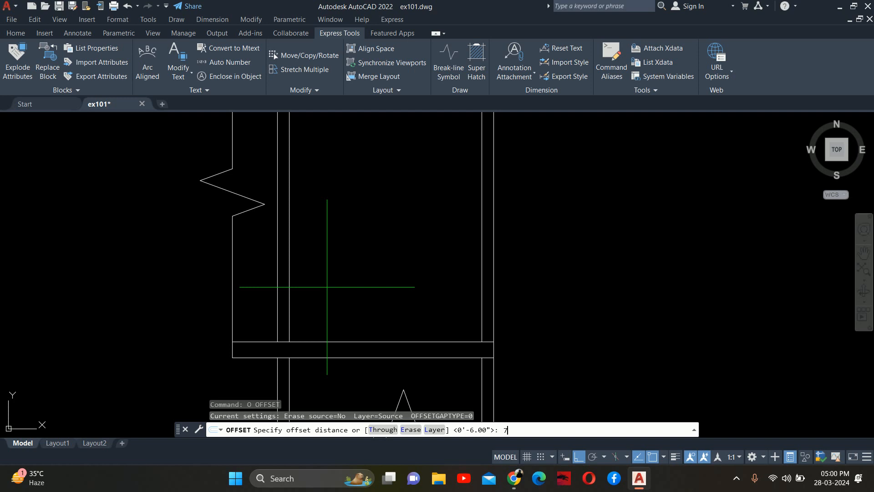
{"action": "key", "text": "Return"}
{"action": "left_click", "coordinate": [322, 341]}
{"action": "scroll", "coordinate": [323, 314], "scroll_direction": "down", "scroll_amount": 3}
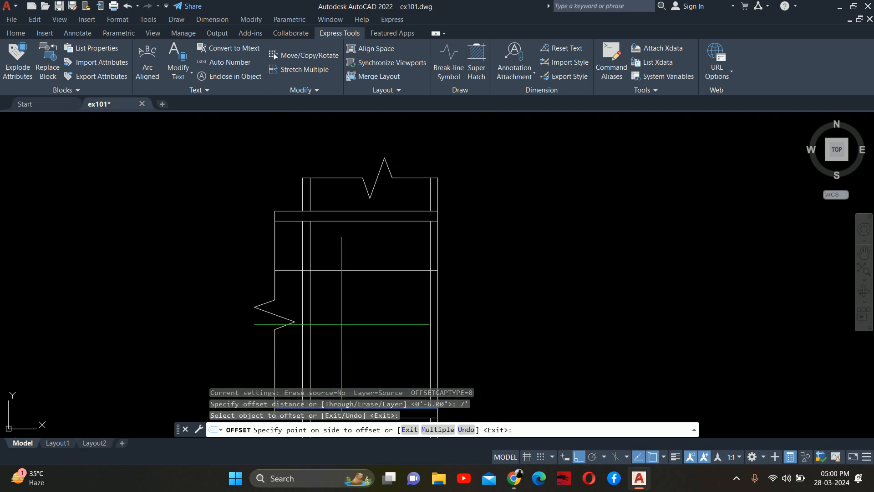
{"action": "left_click", "coordinate": [333, 288]}
{"action": "key", "text": "Return"}
{"action": "scroll", "coordinate": [307, 196], "scroll_direction": "up", "scroll_amount": 8}
{"action": "key", "text": "Escape"}
{"action": "key", "text": "Escape"}
Step: Trim the offset line on both sides of the left wall, keeping only the piece between the wall's two lines
{"action": "scroll", "coordinate": [349, 333], "scroll_direction": "up", "scroll_amount": 2}
{"action": "middle_click_drag", "start_coordinate": [350, 316], "coordinate": [279, 123]}
{"action": "key", "text": "Escape"}
{"action": "middle_click_drag", "start_coordinate": [272, 324], "coordinate": [274, 137]}
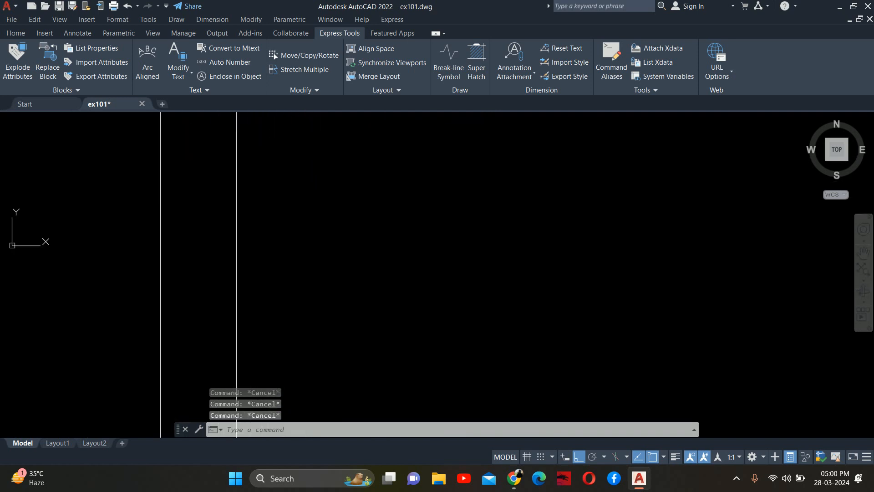
{"action": "scroll", "coordinate": [254, 214], "scroll_direction": "down", "scroll_amount": 6}
{"action": "scroll", "coordinate": [255, 219], "scroll_direction": "up", "scroll_amount": 5}
{"action": "type", "text": "tr"}
{"action": "key", "text": "Return"}
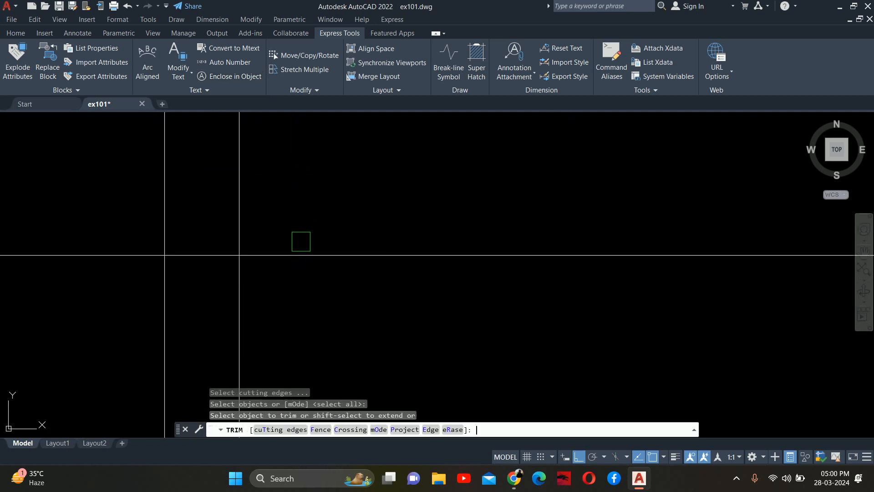
{"action": "left_click", "coordinate": [301, 243]}
{"action": "left_click", "coordinate": [281, 282]}
{"action": "left_click", "coordinate": [66, 243]}
{"action": "left_click", "coordinate": [76, 283]}
{"action": "key", "text": "Return"}
{"action": "scroll", "coordinate": [73, 245], "scroll_direction": "down", "scroll_amount": 6}
{"action": "key", "text": "Escape"}
{"action": "middle_click_drag", "start_coordinate": [111, 262], "coordinate": [289, 180]}
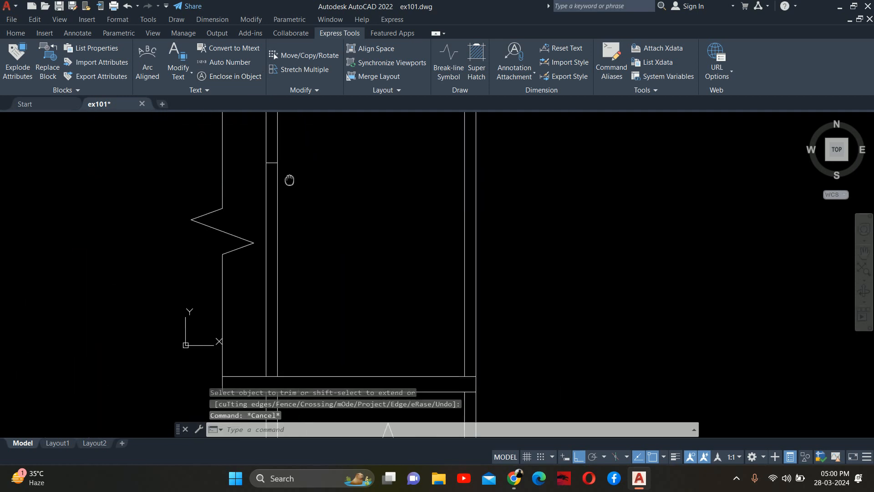
{"action": "key", "text": "Escape"}
Step: Draw a vertical line from the midpoint of the short cross line in the left wall down to the lower horizontal wall
{"action": "type", "text": "l"}
{"action": "key", "text": "Return"}
{"action": "scroll", "coordinate": [262, 169], "scroll_direction": "up", "scroll_amount": 8}
{"action": "left_click", "coordinate": [331, 125]}
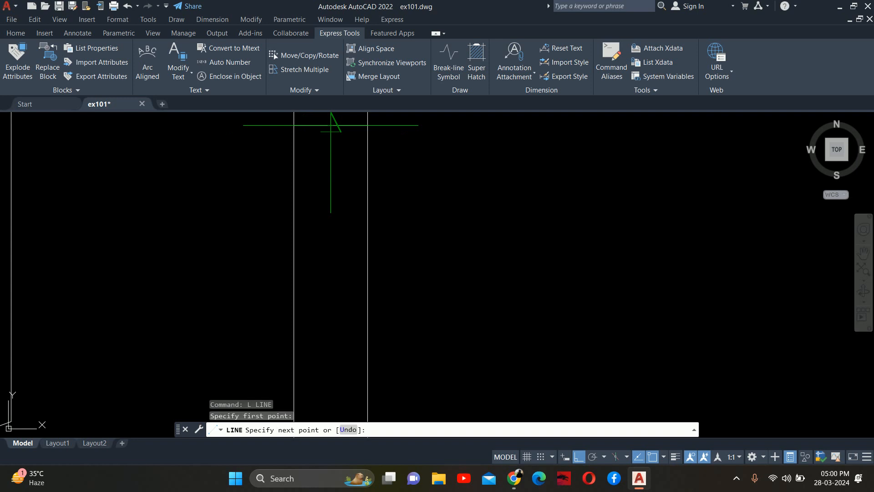
{"action": "scroll", "coordinate": [324, 201], "scroll_direction": "down", "scroll_amount": 6}
{"action": "middle_click_drag", "start_coordinate": [315, 275], "coordinate": [328, 89]}
{"action": "scroll", "coordinate": [321, 319], "scroll_direction": "up", "scroll_amount": 6}
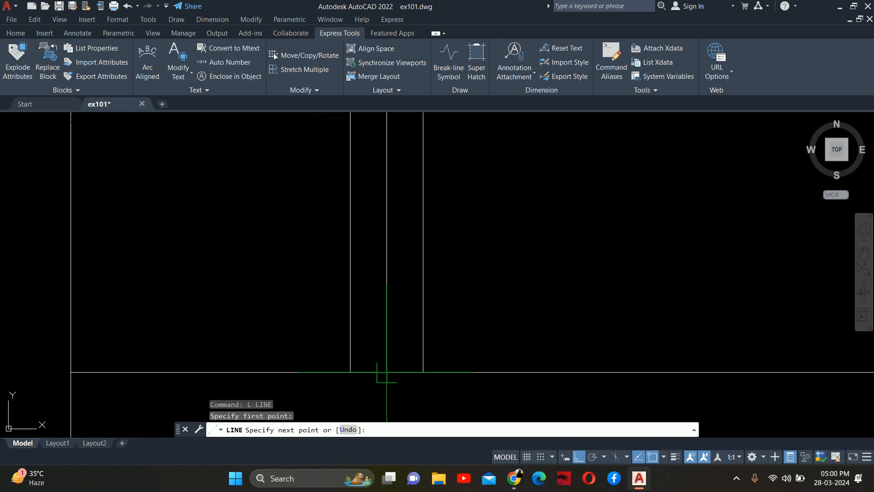
{"action": "left_click", "coordinate": [386, 371]}
{"action": "key", "text": "Return"}
{"action": "scroll", "coordinate": [358, 349], "scroll_direction": "down", "scroll_amount": 2}
{"action": "scroll", "coordinate": [325, 335], "scroll_direction": "down", "scroll_amount": 6}
{"action": "key", "text": "Escape"}
{"action": "key", "text": "Escape"}
{"action": "middle_click_drag", "start_coordinate": [267, 299], "coordinate": [277, 342]}
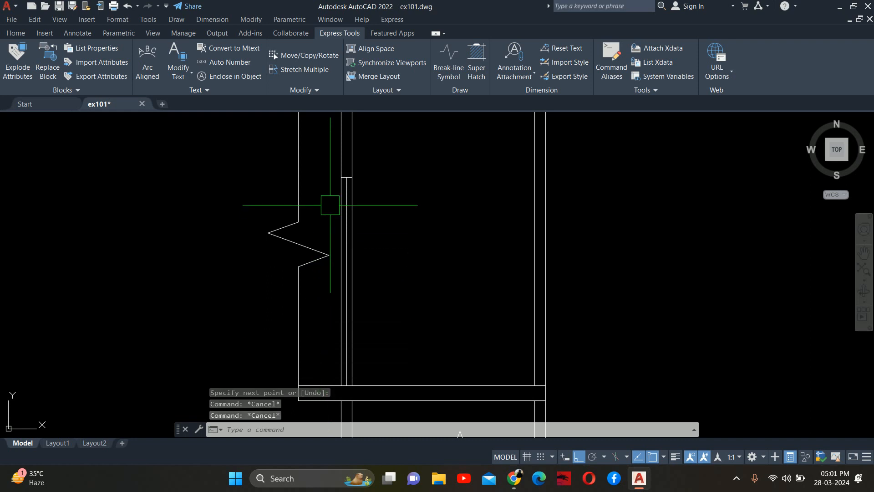
Step: Set up a new hatch with the ANSI31 pattern and ByLayer colour
{"action": "middle_click_drag", "start_coordinate": [327, 203], "coordinate": [322, 279]}
{"action": "scroll", "coordinate": [335, 236], "scroll_direction": "up", "scroll_amount": 4}
{"action": "middle_click_drag", "start_coordinate": [335, 235], "coordinate": [332, 306]}
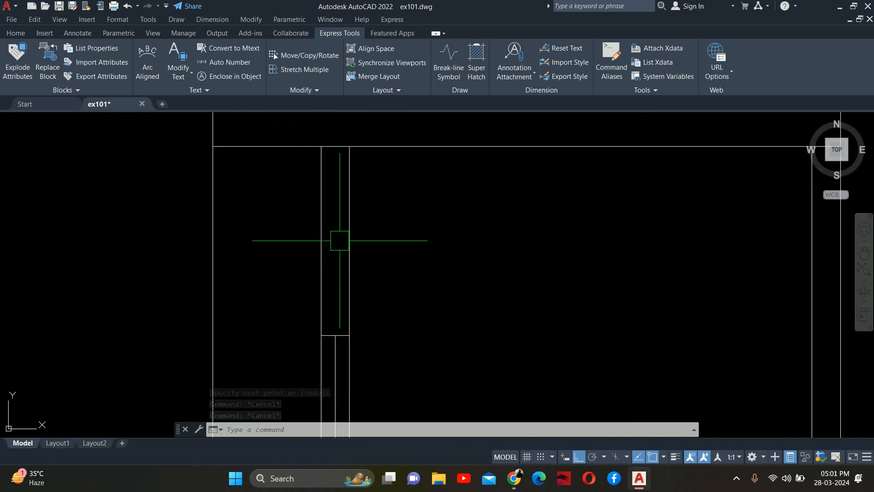
{"action": "scroll", "coordinate": [356, 270], "scroll_direction": "down", "scroll_amount": 5}
{"action": "middle_click_drag", "start_coordinate": [355, 270], "coordinate": [357, 177]}
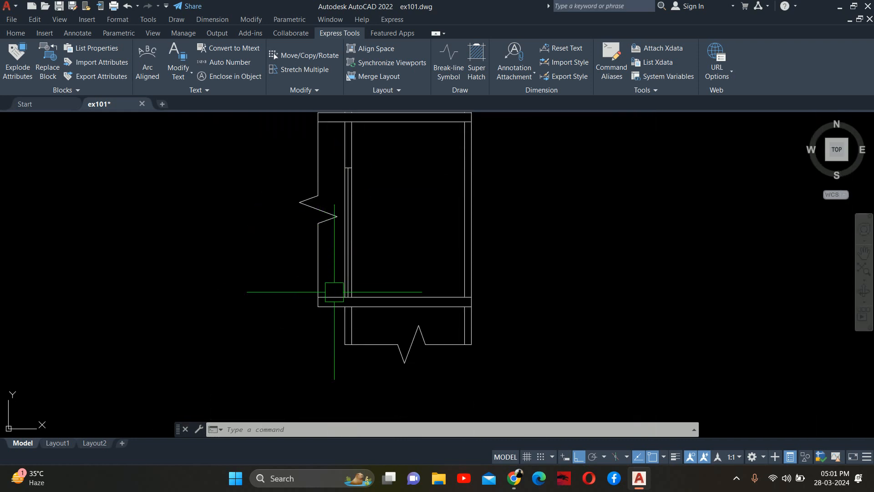
{"action": "middle_click_drag", "start_coordinate": [374, 268], "coordinate": [330, 305]}
{"action": "scroll", "coordinate": [330, 305], "scroll_direction": "down", "scroll_amount": 3}
{"action": "middle_click_drag", "start_coordinate": [339, 234], "coordinate": [335, 249]}
{"action": "key", "text": "Escape"}
{"action": "key", "text": "Escape"}
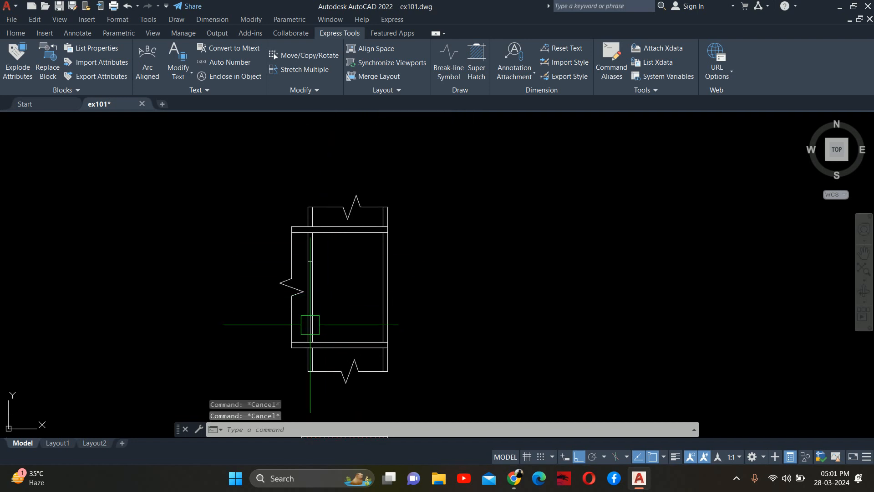
{"action": "type", "text": "h"}
{"action": "key", "text": "Return"}
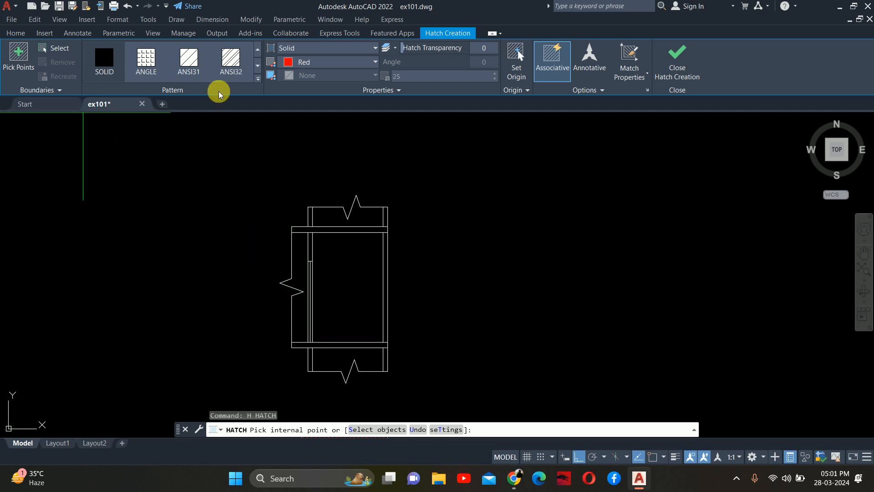
{"action": "left_click", "coordinate": [339, 63]}
{"action": "left_click", "coordinate": [300, 76]}
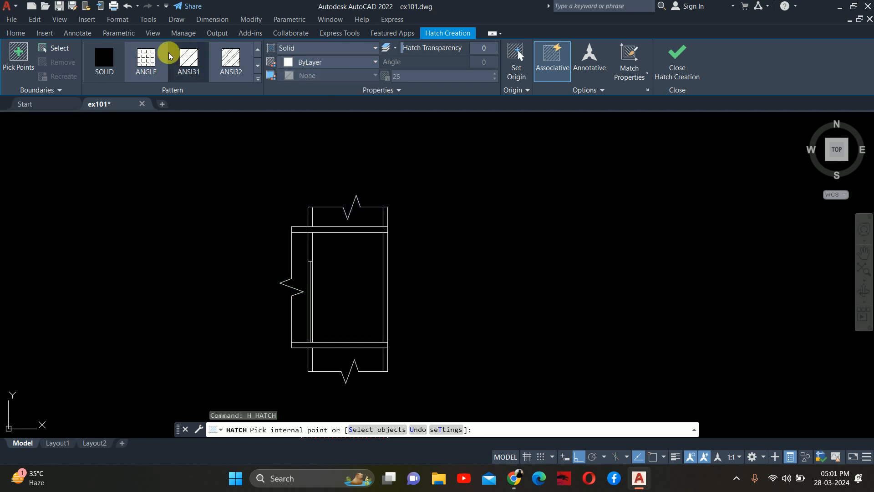
{"action": "left_click", "coordinate": [186, 57]}
Step: Hatch the left wall piece above the short cross line and both wall stubs above the upper horizontal wall
{"action": "scroll", "coordinate": [299, 242], "scroll_direction": "up", "scroll_amount": 5}
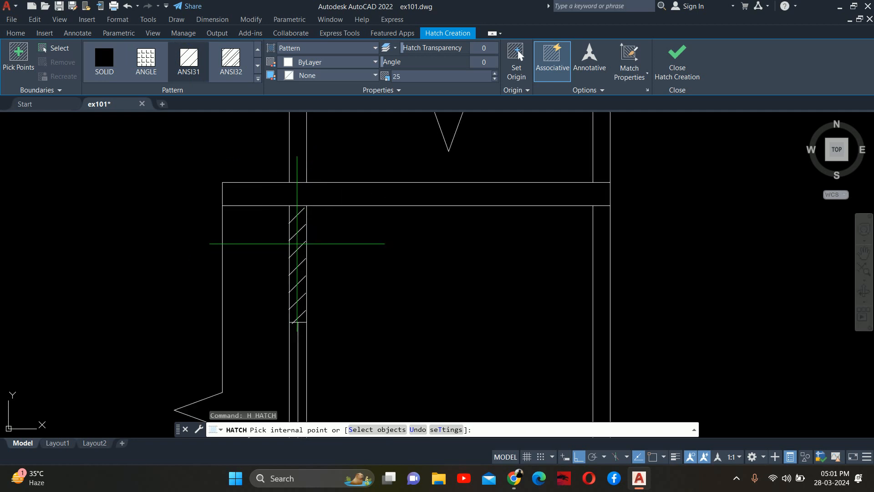
{"action": "left_click", "coordinate": [297, 243]}
{"action": "scroll", "coordinate": [285, 270], "scroll_direction": "down", "scroll_amount": 4}
{"action": "scroll", "coordinate": [405, 276], "scroll_direction": "up", "scroll_amount": 5}
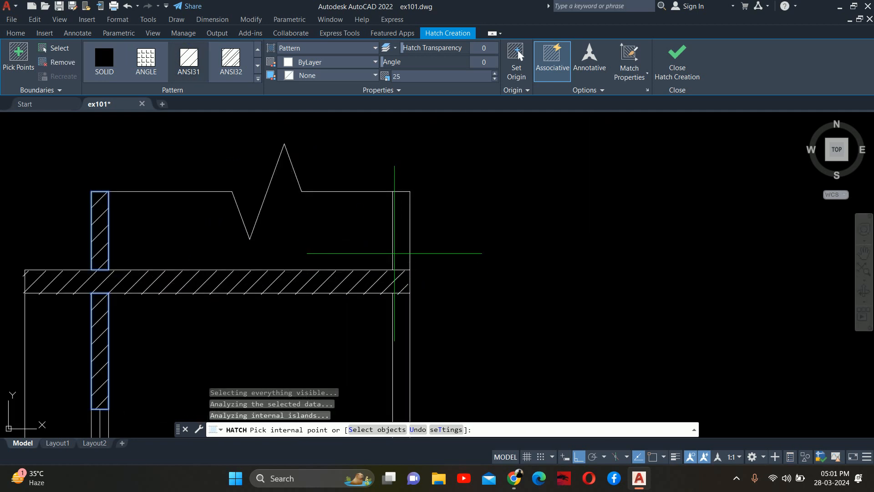
{"action": "left_click", "coordinate": [401, 243]}
Step: Hatch the right wall between the two horizontal walls and both wall stubs below the lower one
{"action": "scroll", "coordinate": [399, 259], "scroll_direction": "down", "scroll_amount": 5}
{"action": "middle_click_drag", "start_coordinate": [391, 283], "coordinate": [362, 129]}
{"action": "left_click", "coordinate": [370, 208]}
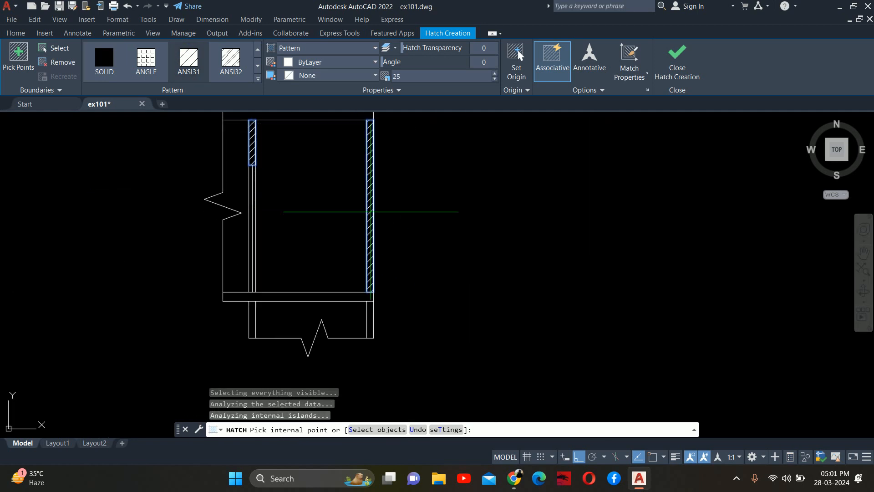
{"action": "scroll", "coordinate": [364, 328], "scroll_direction": "up", "scroll_amount": 2}
{"action": "left_click", "coordinate": [372, 319]}
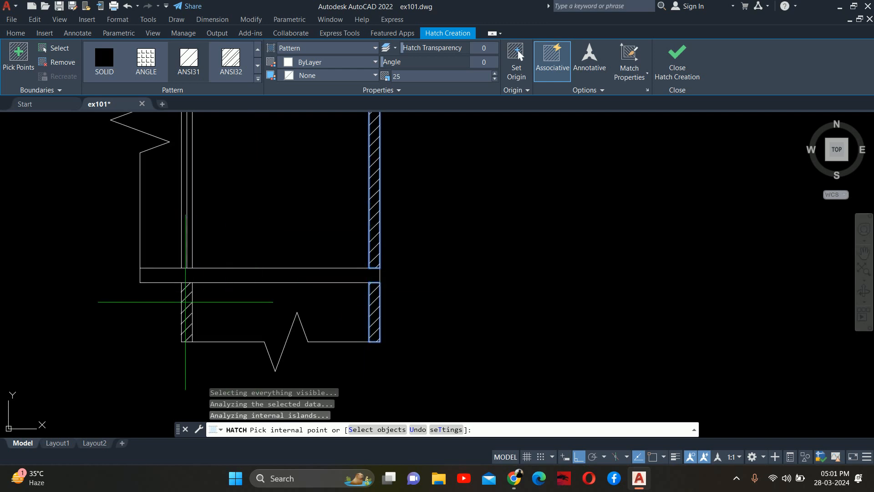
{"action": "left_click", "coordinate": [185, 301]}
{"action": "scroll", "coordinate": [242, 314], "scroll_direction": "down", "scroll_amount": 2}
{"action": "middle_click_drag", "start_coordinate": [241, 314], "coordinate": [444, 353]}
{"action": "scroll", "coordinate": [442, 346], "scroll_direction": "down", "scroll_amount": 2}
{"action": "key", "text": "Return"}
{"action": "key", "text": "Escape"}
{"action": "key", "text": "Escape"}
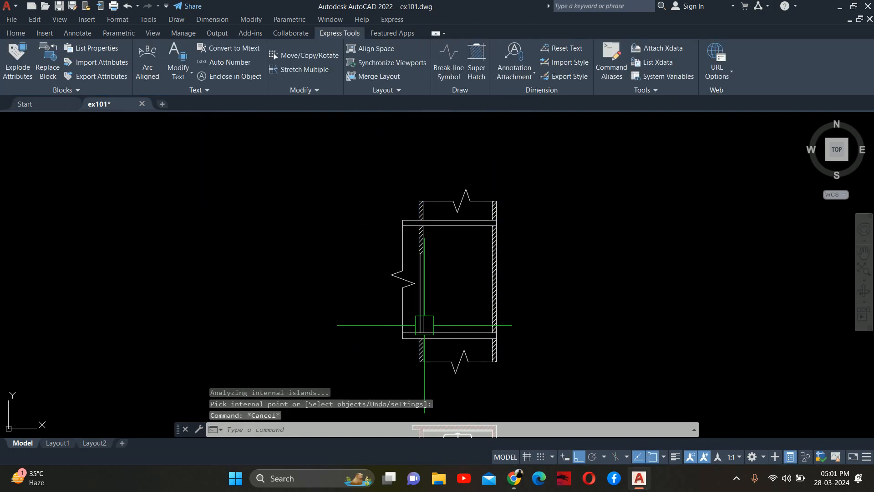
Step: Set up a new hatch with the predefined AR-CONC pattern for the horizontal walls
{"action": "scroll", "coordinate": [419, 319], "scroll_direction": "up", "scroll_amount": 4}
{"action": "scroll", "coordinate": [391, 255], "scroll_direction": "up", "scroll_amount": 4}
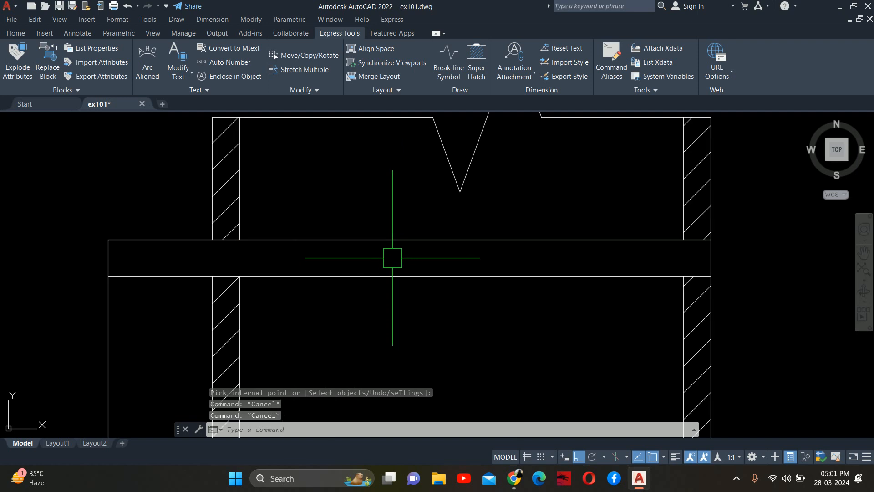
{"action": "type", "text": "h"}
{"action": "key", "text": "Return"}
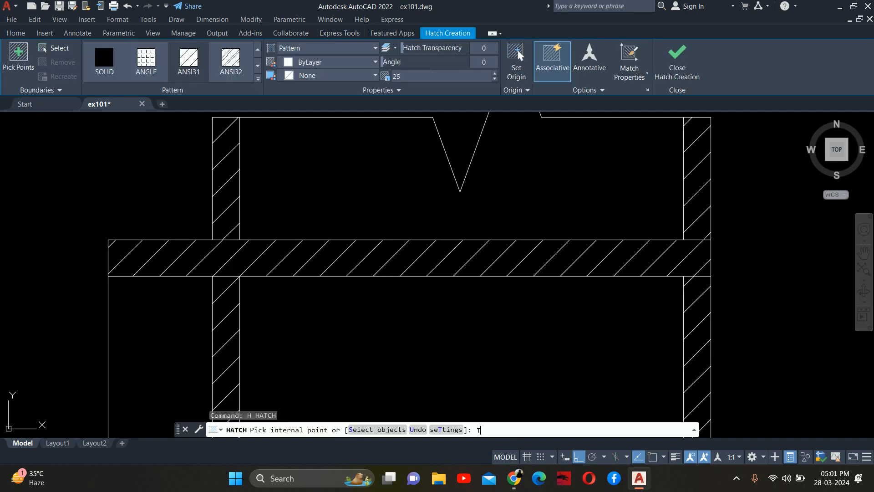
{"action": "key", "text": "Return"}
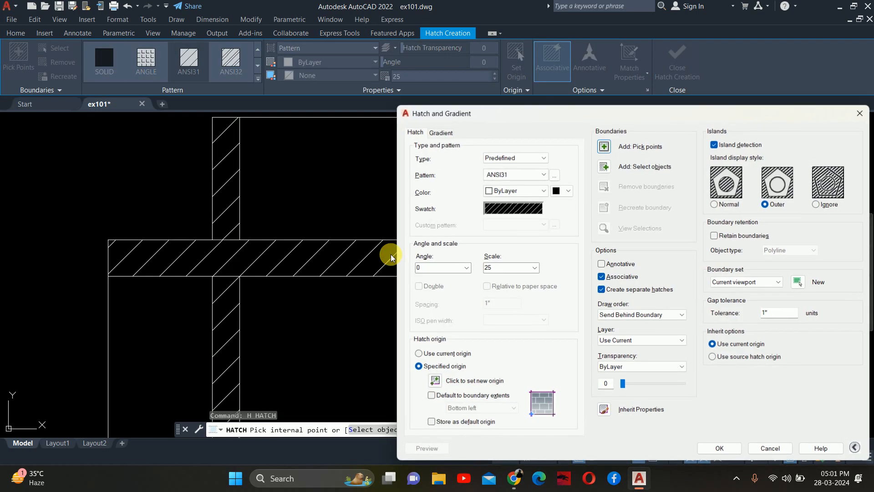
{"action": "left_click", "coordinate": [555, 174]}
{"action": "left_click", "coordinate": [478, 86]}
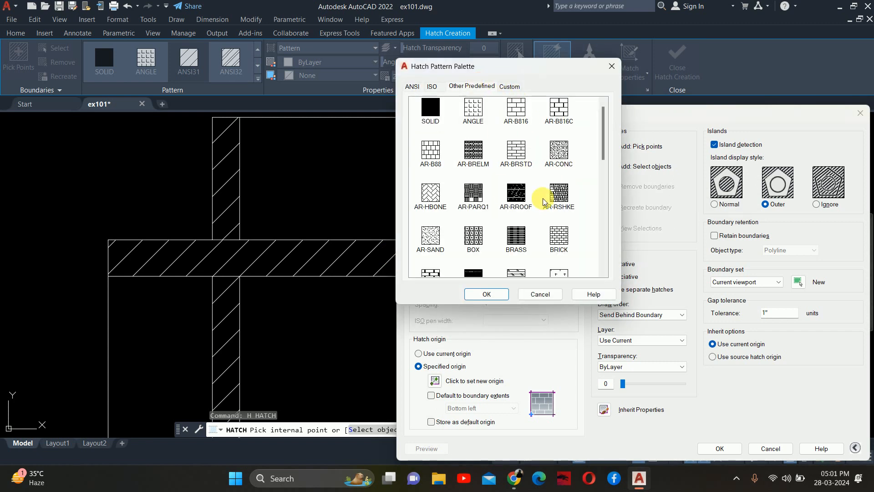
{"action": "left_click", "coordinate": [502, 293]}
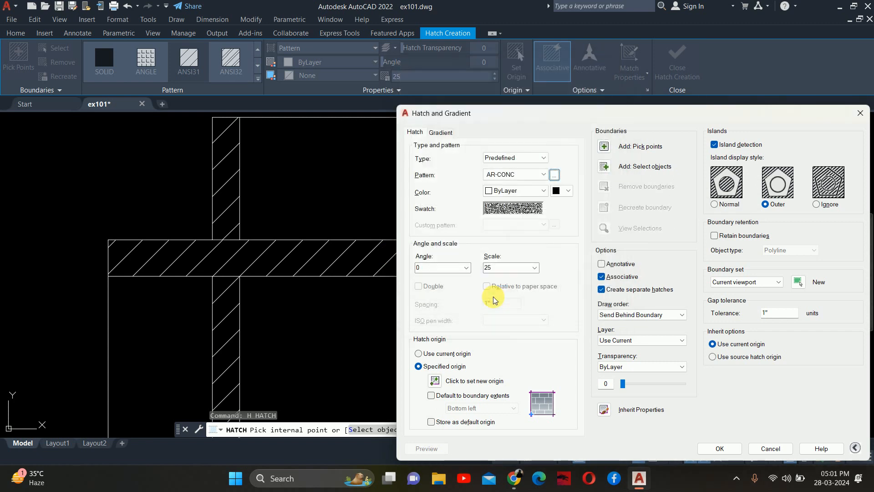
{"action": "left_click", "coordinate": [604, 147]}
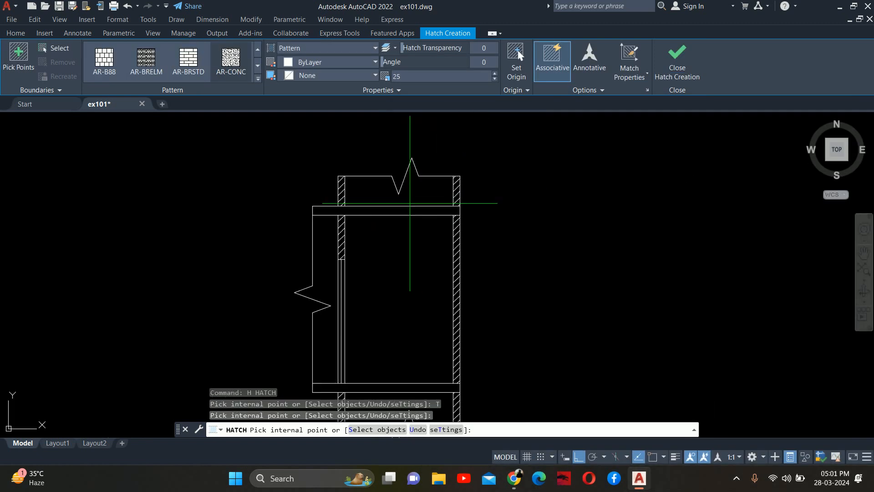
Step: Hatch the upper and lower horizontal walls of the section with the concrete pattern at scale 1, leaving the room interior unhatched
{"action": "left_click", "coordinate": [410, 211]}
{"action": "scroll", "coordinate": [357, 379], "scroll_direction": "up", "scroll_amount": 3}
{"action": "middle_click_drag", "start_coordinate": [357, 379], "coordinate": [375, 291]}
{"action": "left_click", "coordinate": [365, 255]}
{"action": "scroll", "coordinate": [363, 254], "scroll_direction": "down", "scroll_amount": 3}
{"action": "left_click", "coordinate": [412, 78]}
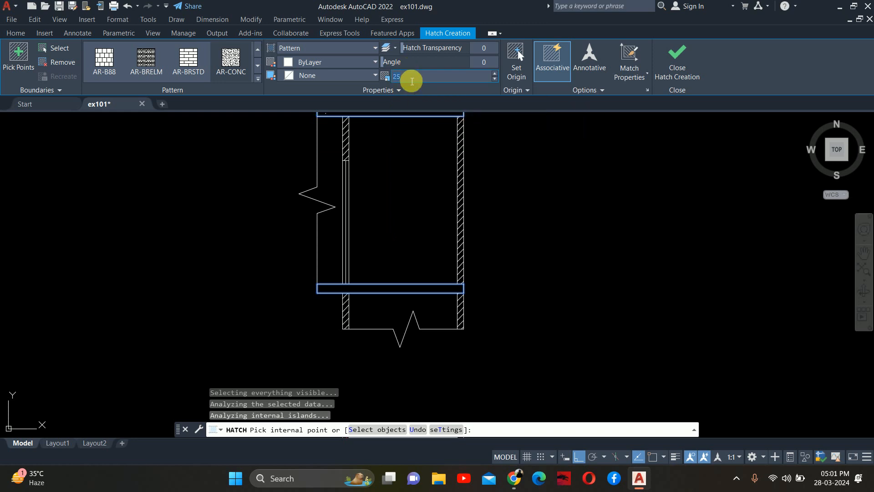
{"action": "type", "text": "1"}
{"action": "left_click", "coordinate": [410, 181]}
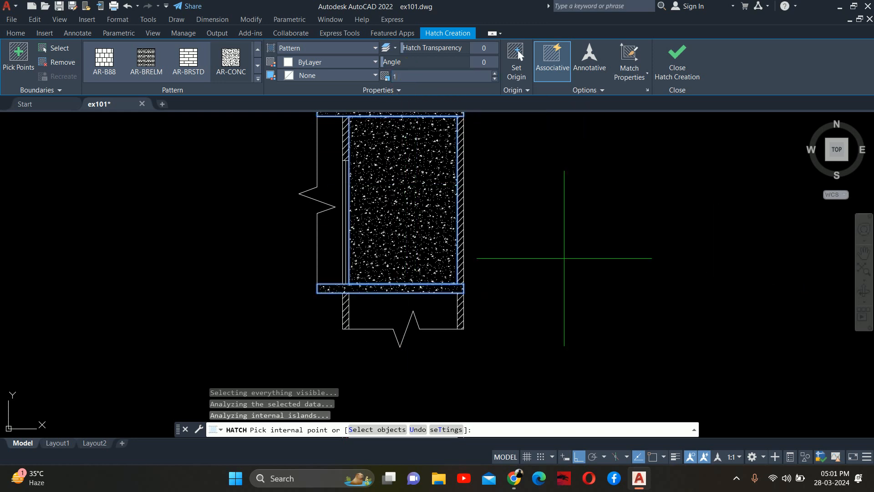
{"action": "key", "text": "ctrl+z"}
{"action": "scroll", "coordinate": [465, 239], "scroll_direction": "down", "scroll_amount": 2}
{"action": "scroll", "coordinate": [383, 153], "scroll_direction": "up", "scroll_amount": 4}
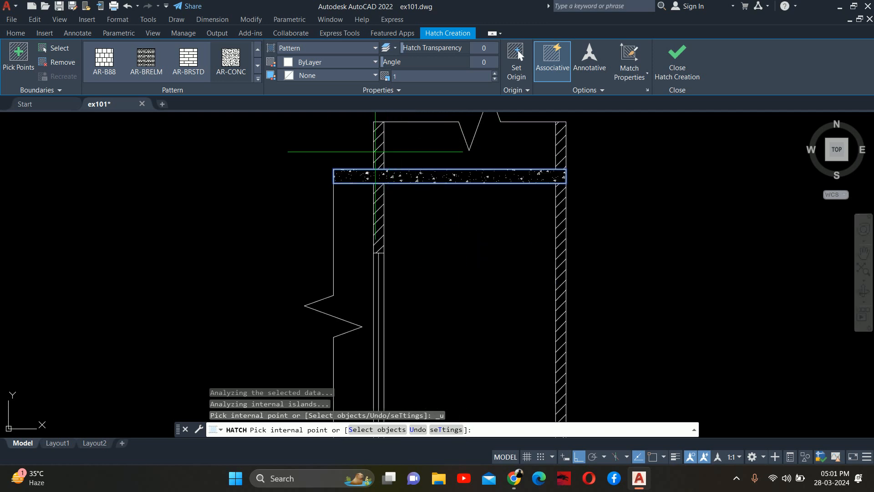
{"action": "middle_click_drag", "start_coordinate": [463, 303], "coordinate": [442, 254]}
{"action": "key", "text": "Return"}
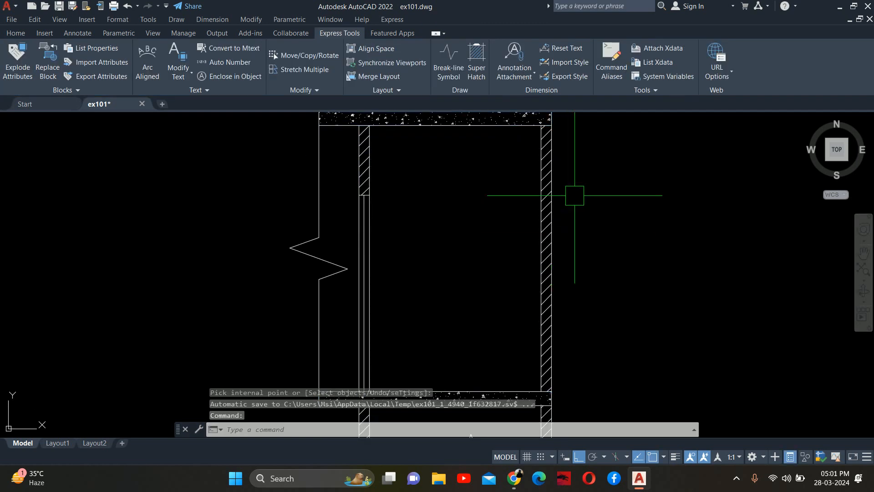
Step: Examine the hatched section and the washroom plan below it, particularly the area around the WC
{"action": "middle_click_drag", "start_coordinate": [472, 196], "coordinate": [439, 229]}
{"action": "key", "text": "Escape"}
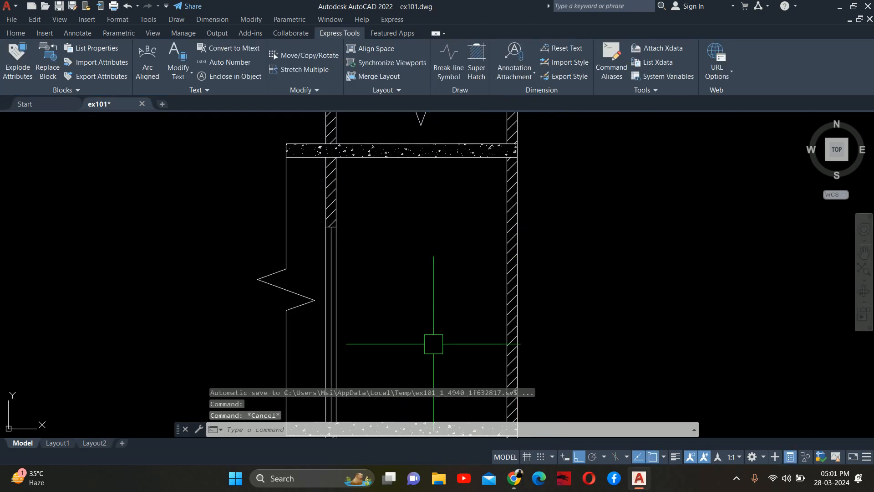
{"action": "middle_click_drag", "start_coordinate": [435, 335], "coordinate": [439, 314]}
{"action": "key", "text": "Escape"}
{"action": "key", "text": "Escape"}
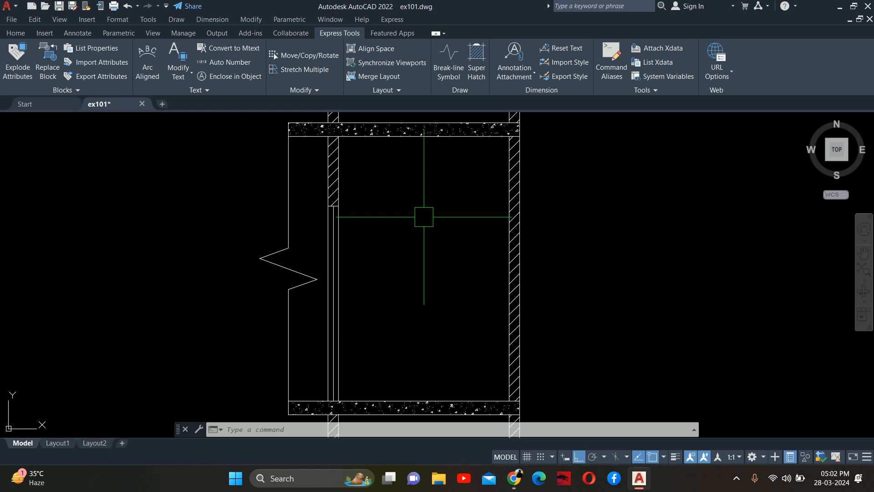
{"action": "scroll", "coordinate": [413, 202], "scroll_direction": "down", "scroll_amount": 4}
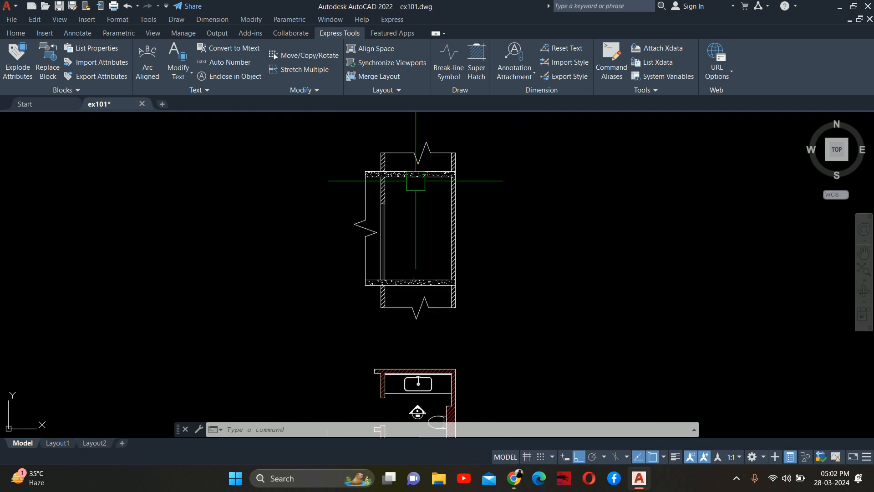
{"action": "middle_click_drag", "start_coordinate": [417, 168], "coordinate": [447, 141]}
{"action": "scroll", "coordinate": [406, 243], "scroll_direction": "down", "scroll_amount": 4}
{"action": "scroll", "coordinate": [437, 236], "scroll_direction": "up", "scroll_amount": 6}
{"action": "middle_click_drag", "start_coordinate": [439, 230], "coordinate": [437, 312]}
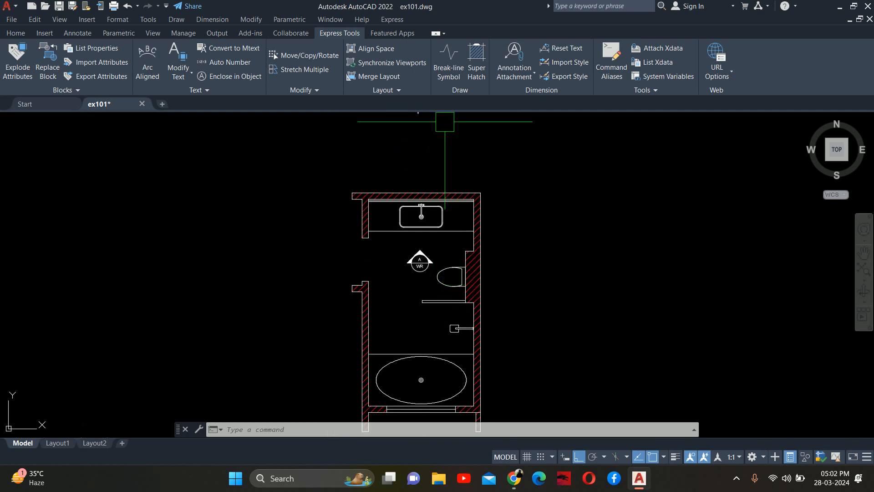
{"action": "scroll", "coordinate": [422, 267], "scroll_direction": "up", "scroll_amount": 2}
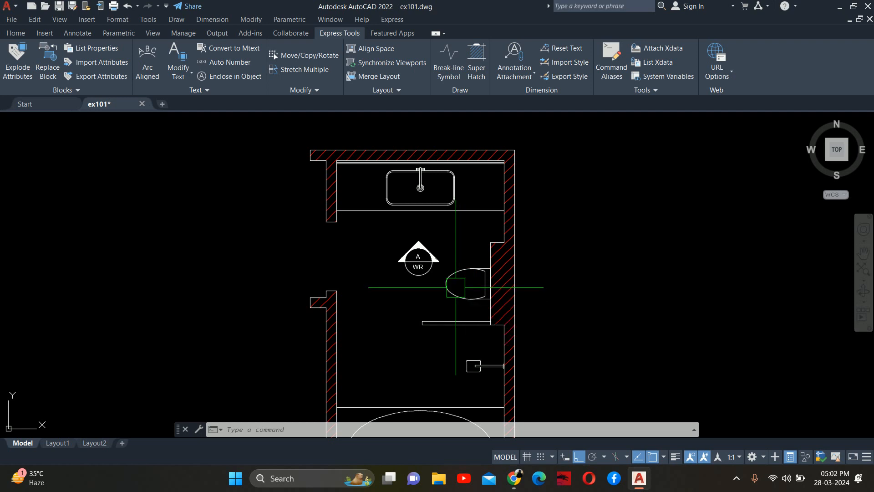
{"action": "middle_click_drag", "start_coordinate": [478, 293], "coordinate": [469, 259]}
{"action": "scroll", "coordinate": [488, 249], "scroll_direction": "down", "scroll_amount": 4}
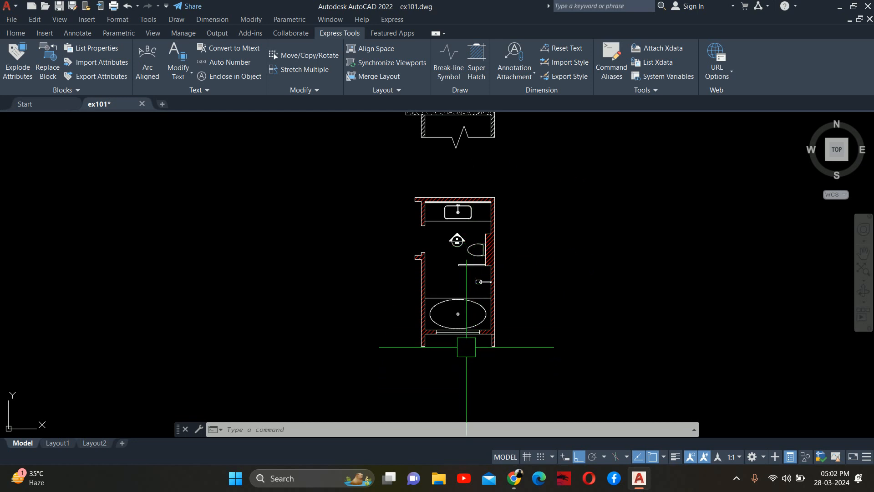
{"action": "scroll", "coordinate": [484, 260], "scroll_direction": "up", "scroll_amount": 4}
{"action": "mouse_move", "coordinate": [470, 225]}
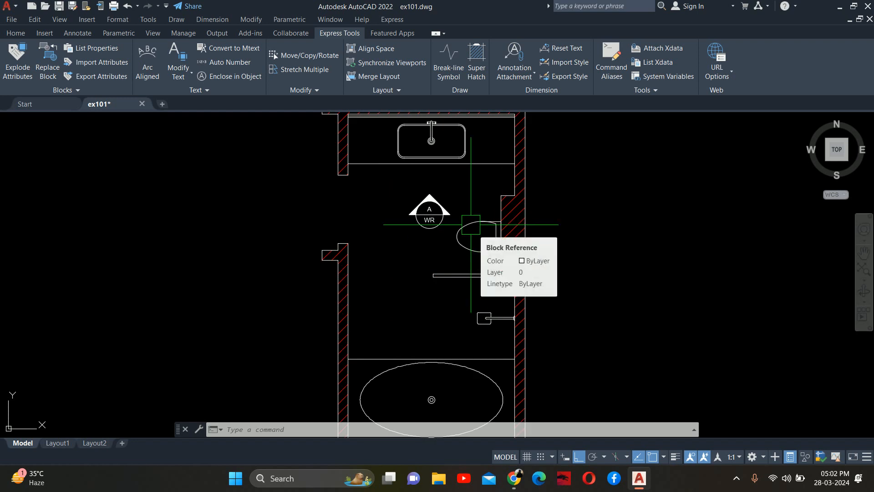
Step: Switch to Pinterest in Chrome, search for "WC P TYPE CONNECTION" and look through the results
{"action": "left_click", "coordinate": [511, 479]}
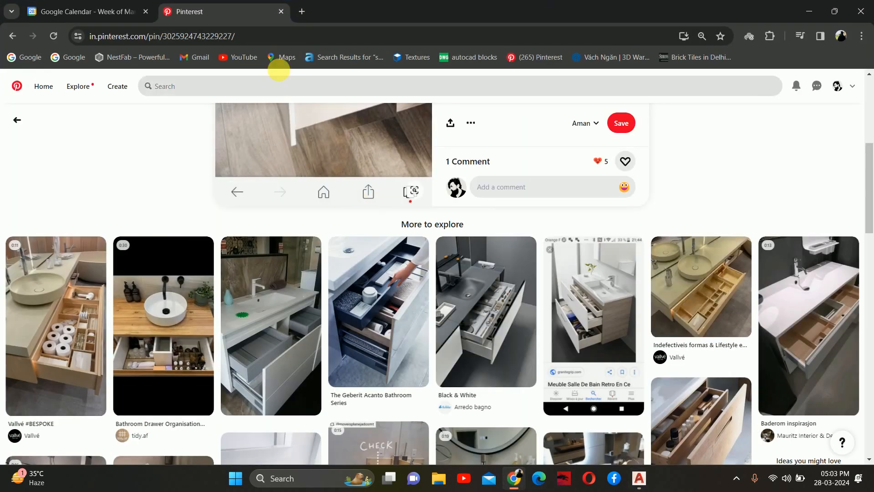
{"action": "scroll", "coordinate": [250, 89], "scroll_direction": "up", "scroll_amount": 1}
{"action": "left_click", "coordinate": [247, 89]}
{"action": "type", "text": "W"}
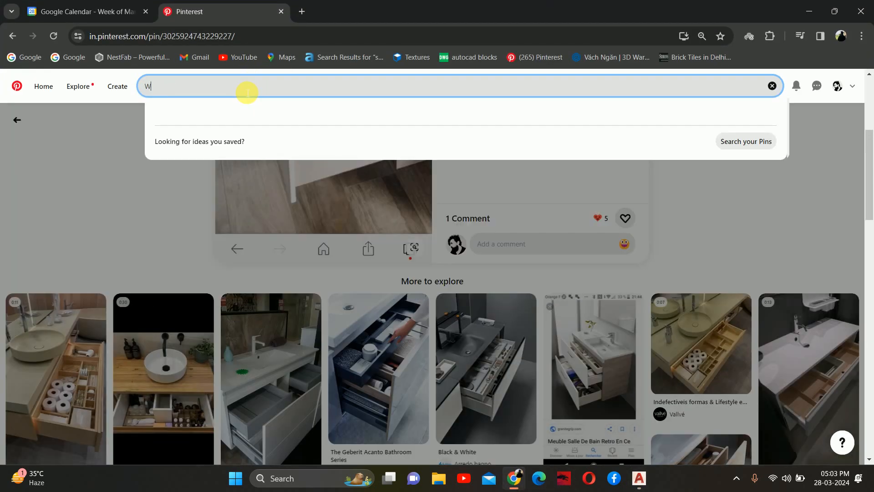
{"action": "type", "text": "C P TYP"}
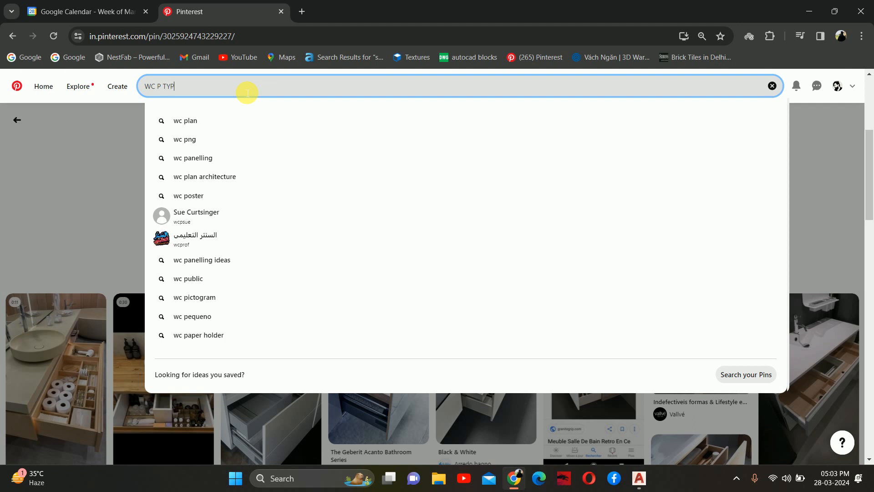
{"action": "type", "text": "E CONNECT"}
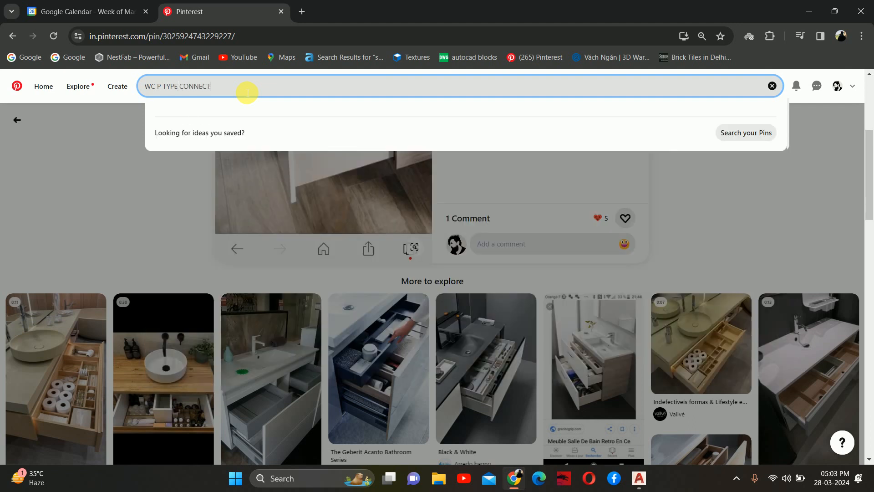
{"action": "type", "text": "ION"}
{"action": "key", "text": "Return"}
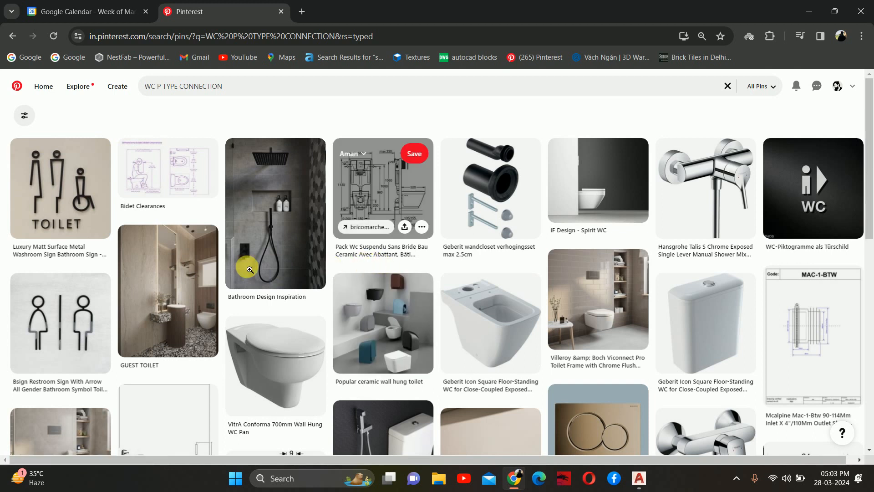
{"action": "scroll", "coordinate": [258, 265], "scroll_direction": "down", "scroll_amount": 3}
{"action": "scroll", "coordinate": [259, 264], "scroll_direction": "down", "scroll_amount": 10}
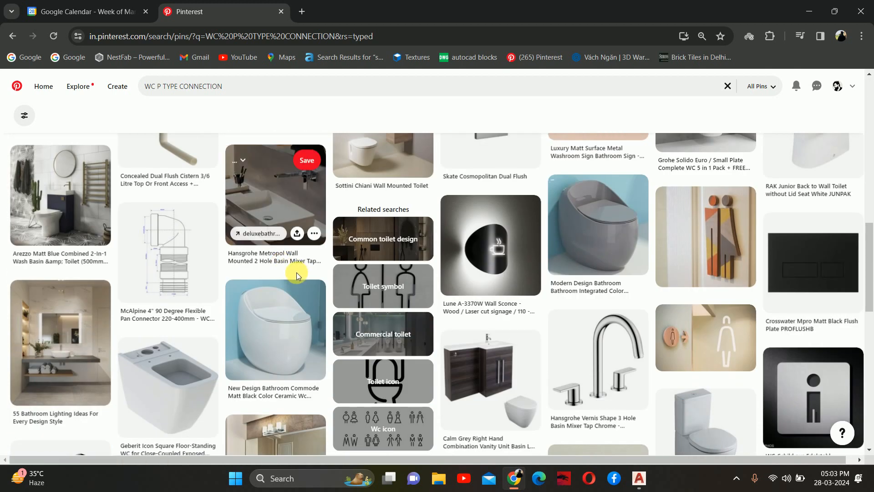
{"action": "scroll", "coordinate": [331, 280], "scroll_direction": "up", "scroll_amount": 13}
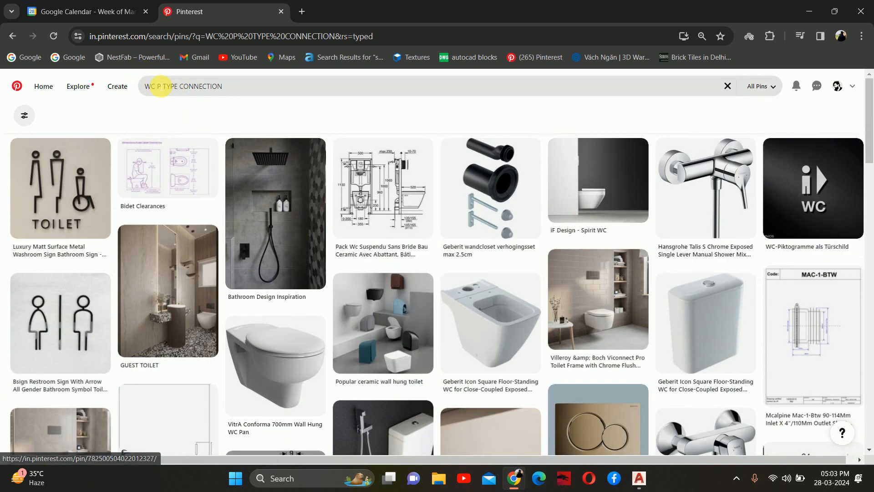
Step: Search Pinterest for "P TYPE CONNECTION" and for "P TRAP"
{"action": "left_click_drag", "start_coordinate": [161, 91], "coordinate": [111, 92]}
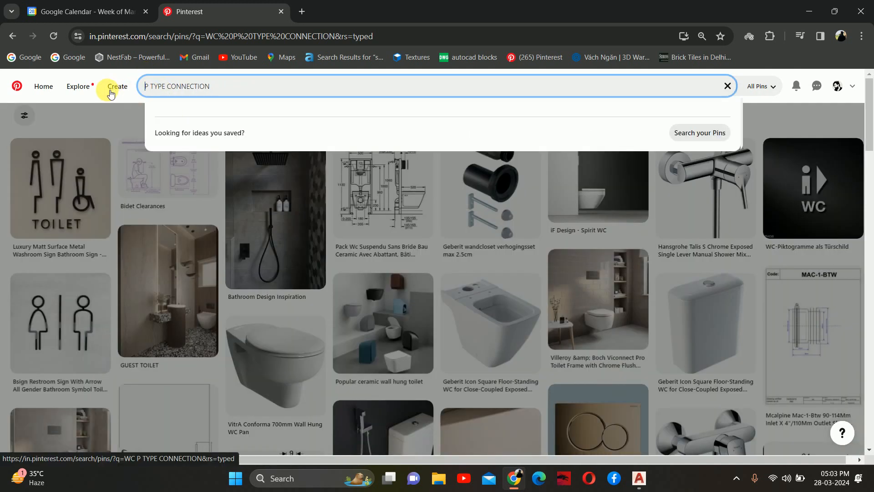
{"action": "key", "text": "Return"}
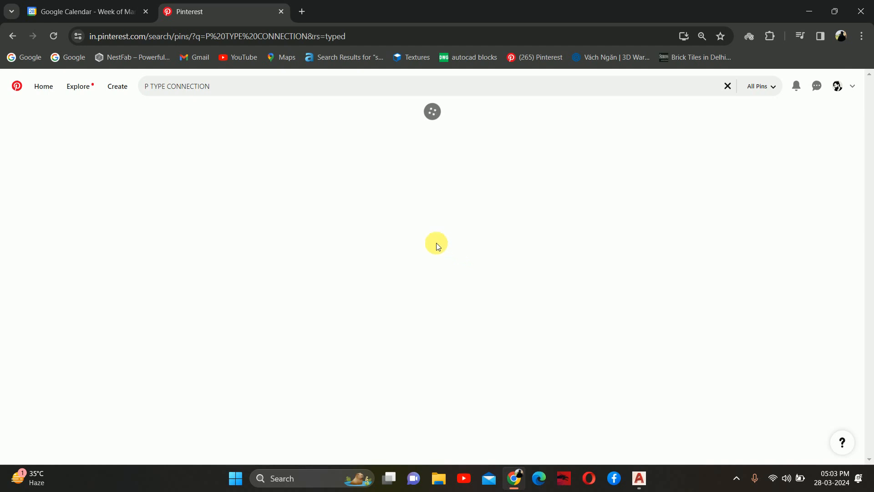
{"action": "left_click_drag", "start_coordinate": [213, 86], "coordinate": [151, 87]}
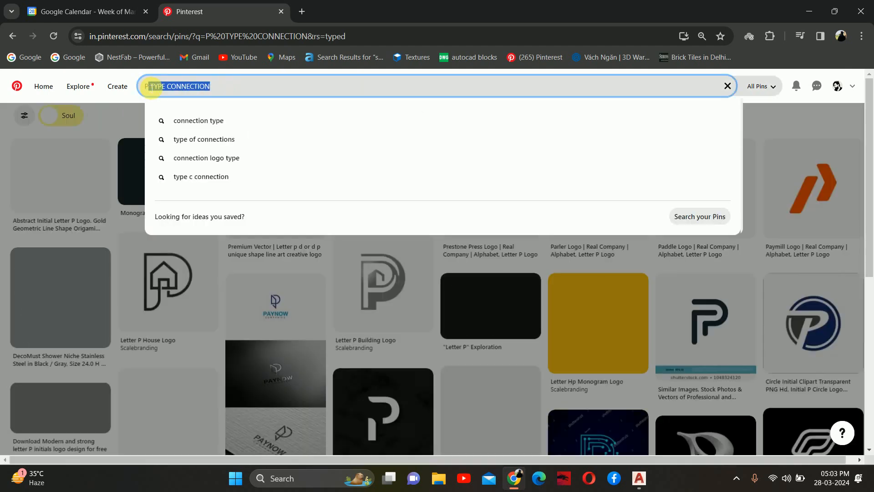
{"action": "type", "text": "TRAP"}
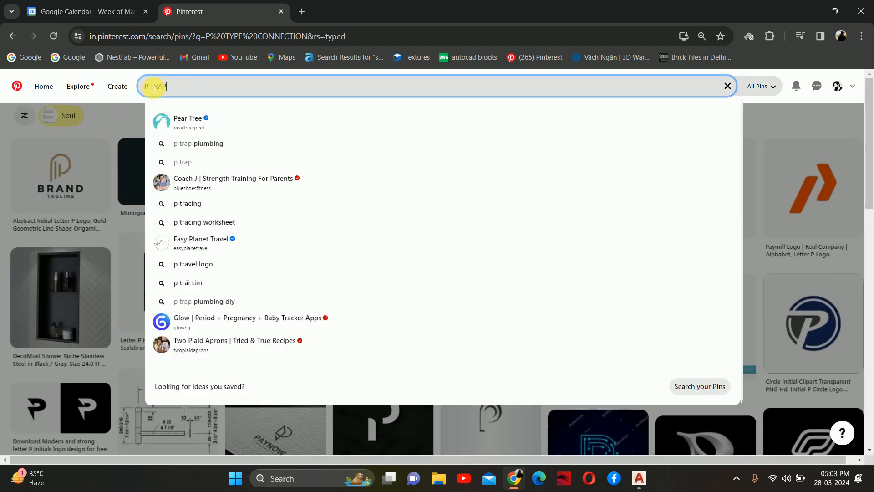
{"action": "key", "text": "Return"}
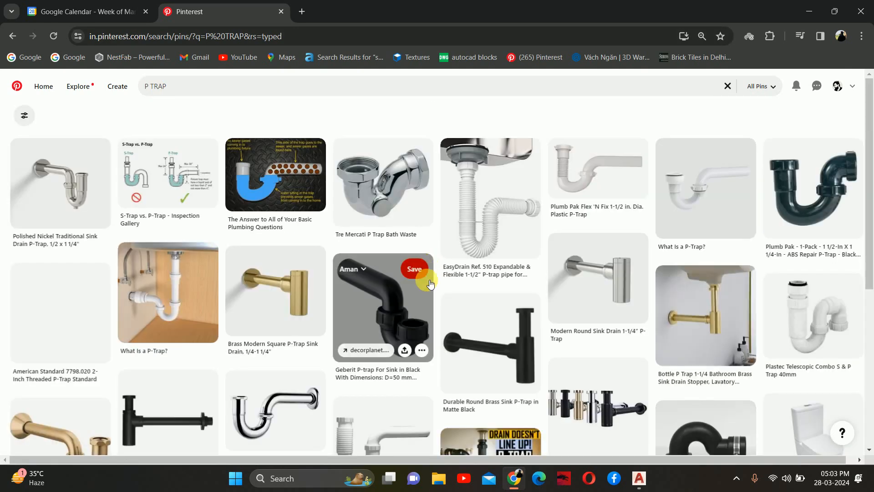
Step: Look through the P-trap pins for a suitable WC connection reference
{"action": "scroll", "coordinate": [318, 287], "scroll_direction": "down", "scroll_amount": 6}
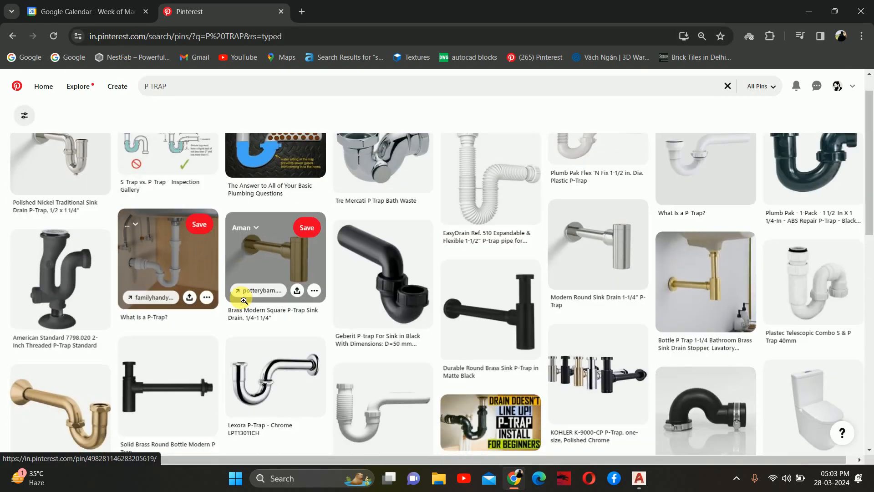
{"action": "scroll", "coordinate": [319, 264], "scroll_direction": "down", "scroll_amount": 3}
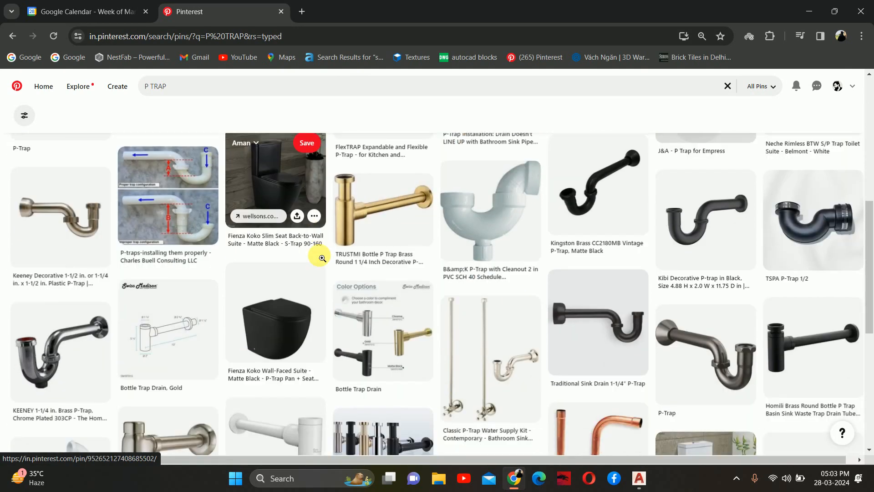
{"action": "scroll", "coordinate": [260, 230], "scroll_direction": "down", "scroll_amount": 5}
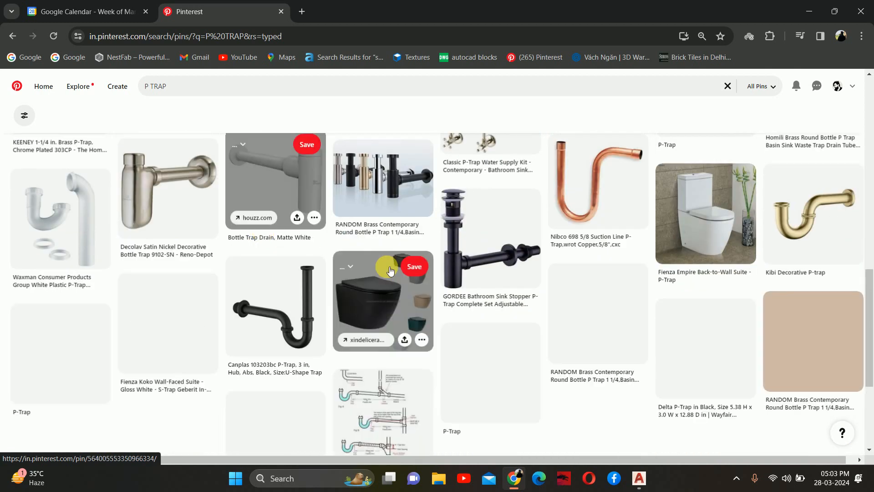
{"action": "scroll", "coordinate": [319, 255], "scroll_direction": "up", "scroll_amount": 12}
{"action": "scroll", "coordinate": [136, 114], "scroll_direction": "up", "scroll_amount": 3}
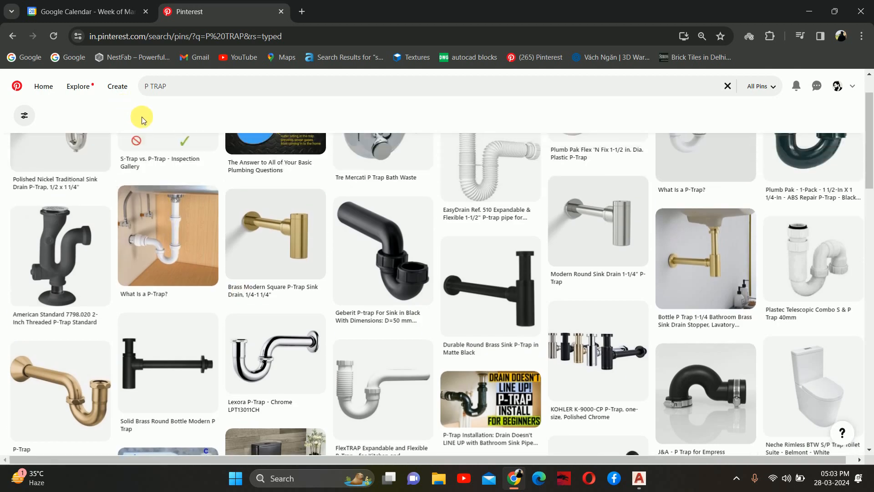
Step: Extend the Pinterest search to "P TRAP FOR WC"
{"action": "left_click", "coordinate": [201, 87]}
{"action": "type", "text": "FO"}
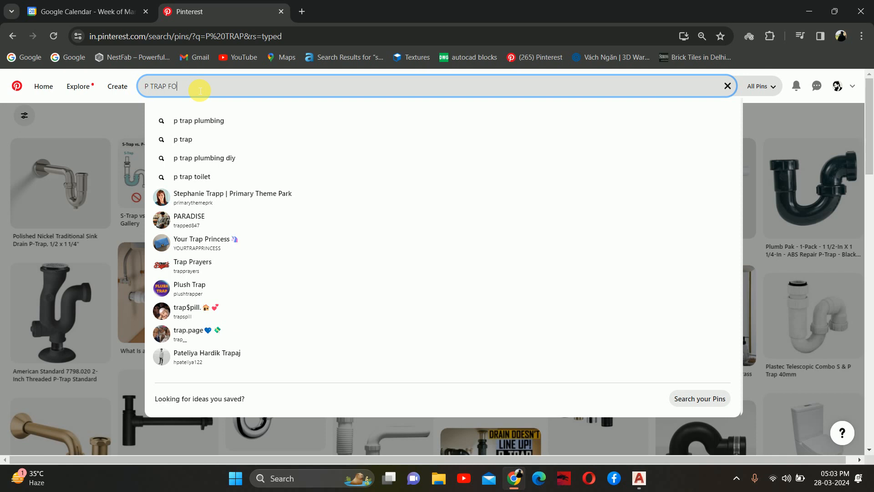
{"action": "type", "text": "R WC"}
{"action": "key", "text": "Return"}
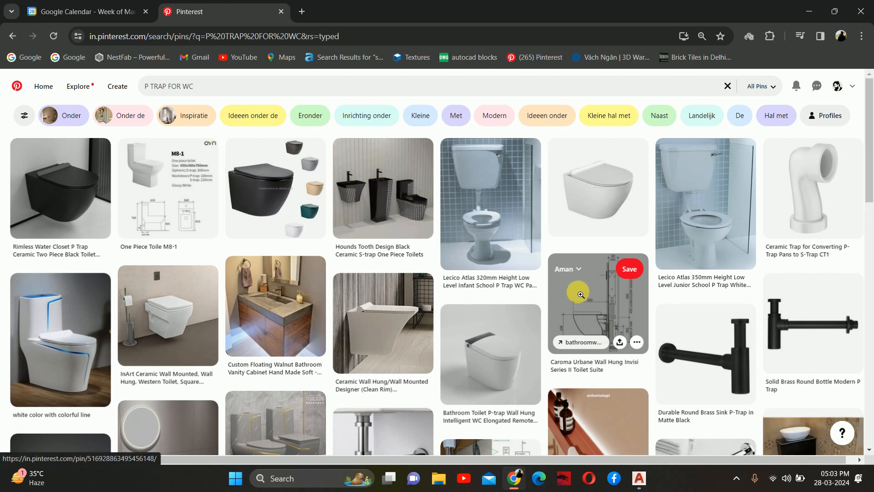
Step: Look through the "P TRAP FOR WC" results and open the pin about plumbing traps and their 14 types
{"action": "scroll", "coordinate": [580, 294], "scroll_direction": "down", "scroll_amount": 5}
{"action": "scroll", "coordinate": [556, 267], "scroll_direction": "down", "scroll_amount": 2}
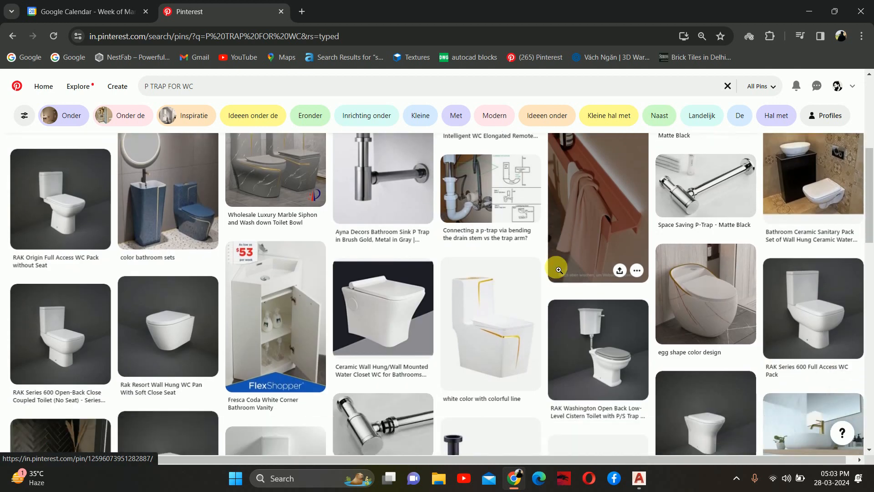
{"action": "scroll", "coordinate": [522, 231], "scroll_direction": "down", "scroll_amount": 5}
{"action": "scroll", "coordinate": [523, 234], "scroll_direction": "down", "scroll_amount": 6}
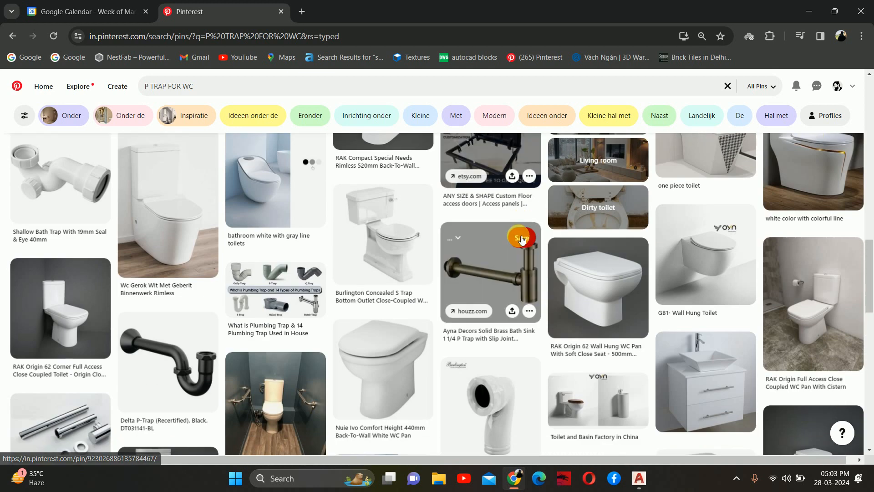
{"action": "left_click", "coordinate": [522, 237]}
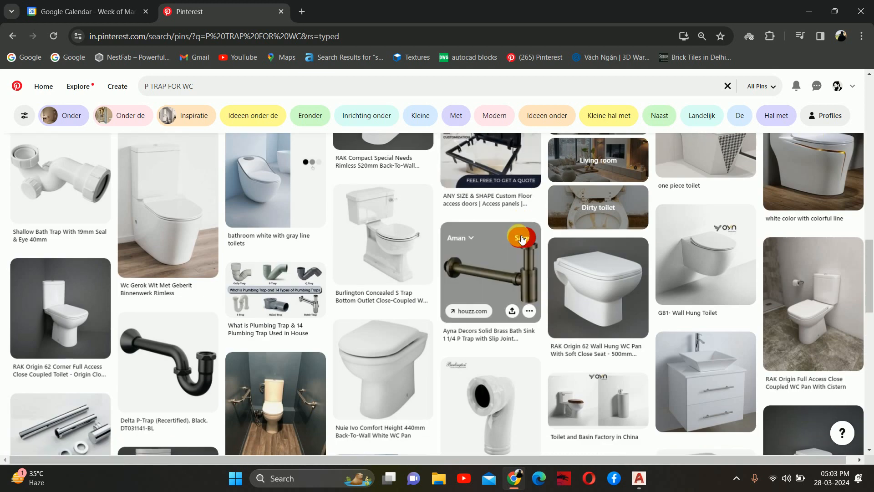
{"action": "left_click", "coordinate": [266, 279]}
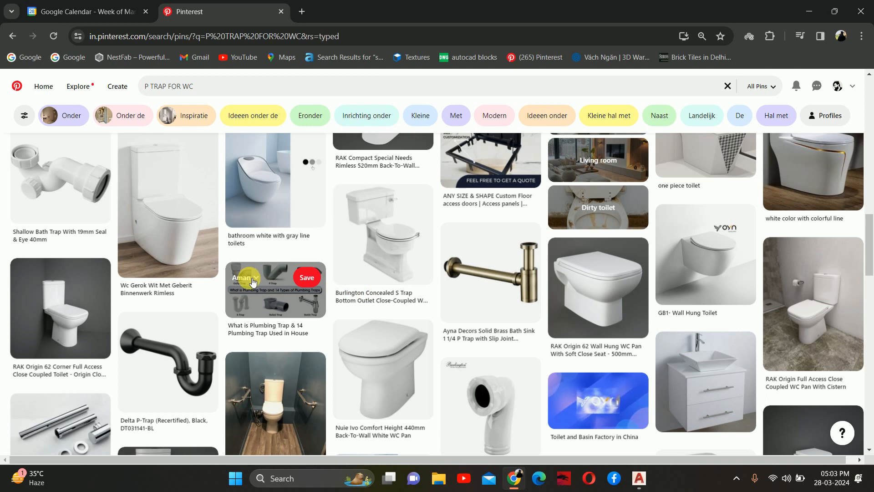
{"action": "left_click", "coordinate": [288, 290]}
{"action": "left_click", "coordinate": [286, 292]}
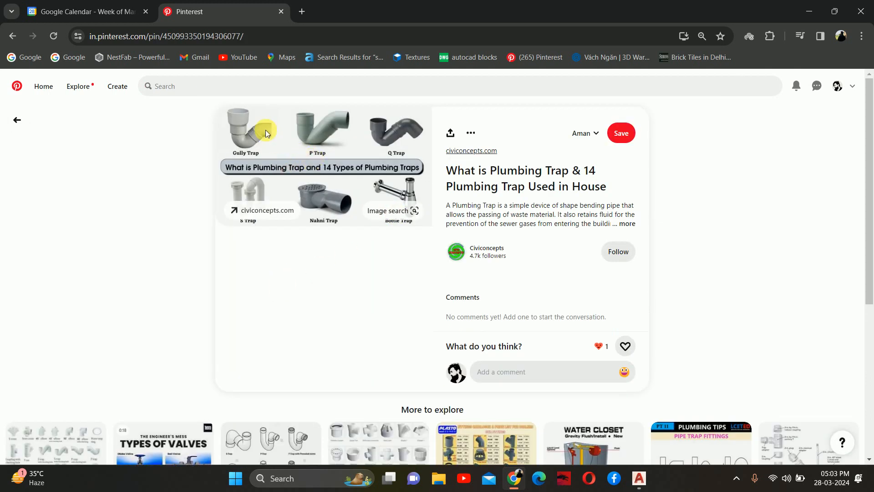
Step: View related pins showing the water closet installation, the WC and basin drainage section, and pipes laid in a washroom floor
{"action": "scroll", "coordinate": [332, 137], "scroll_direction": "down", "scroll_amount": 3}
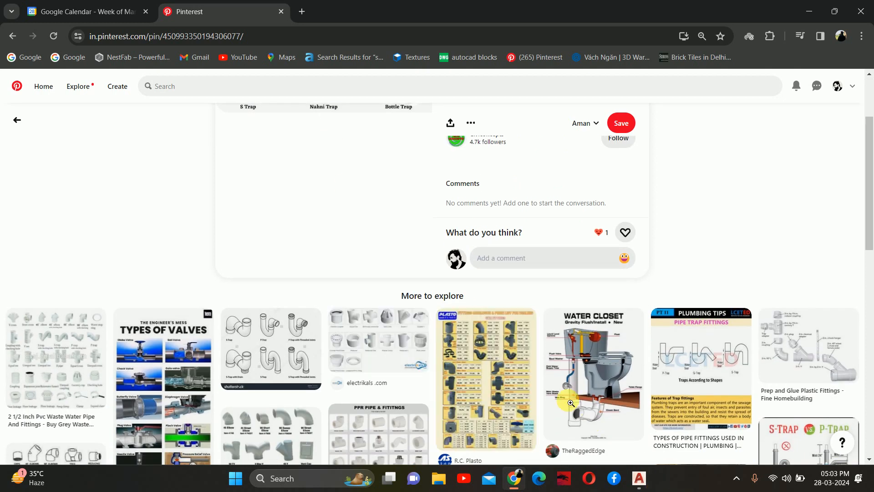
{"action": "left_click", "coordinate": [588, 401]}
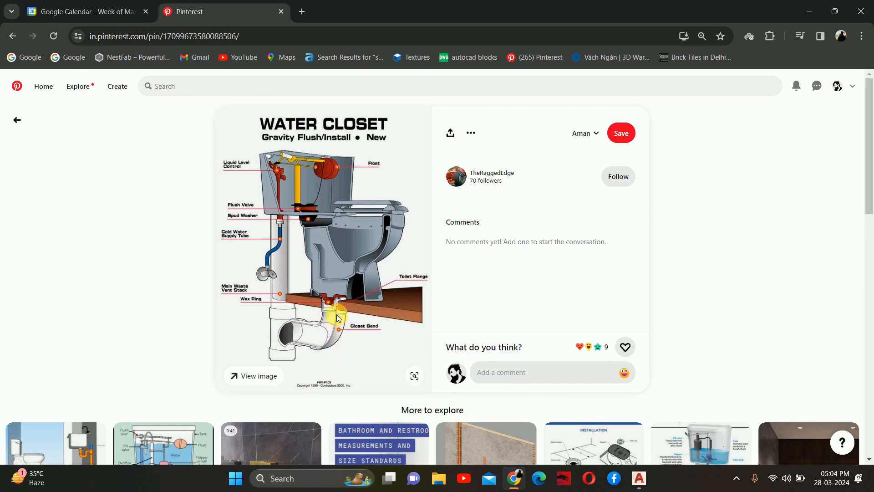
{"action": "scroll", "coordinate": [339, 314], "scroll_direction": "down", "scroll_amount": 3}
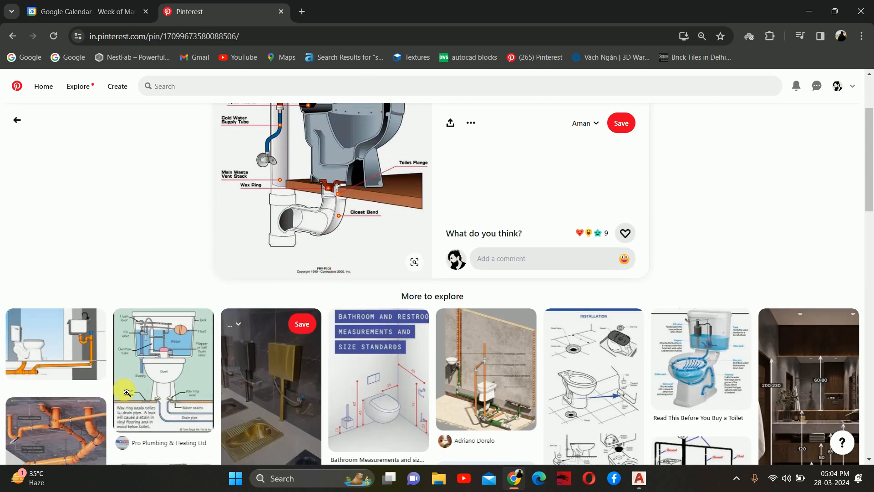
{"action": "left_click", "coordinate": [43, 362]}
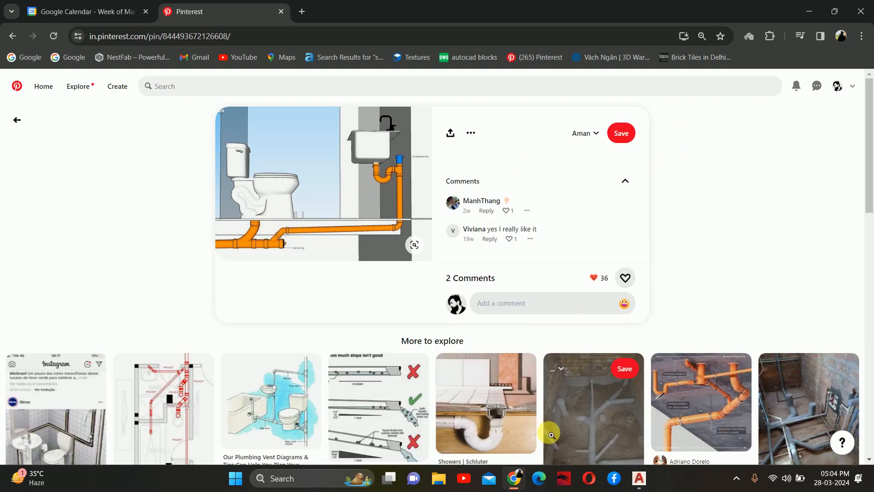
{"action": "left_click", "coordinate": [593, 405]}
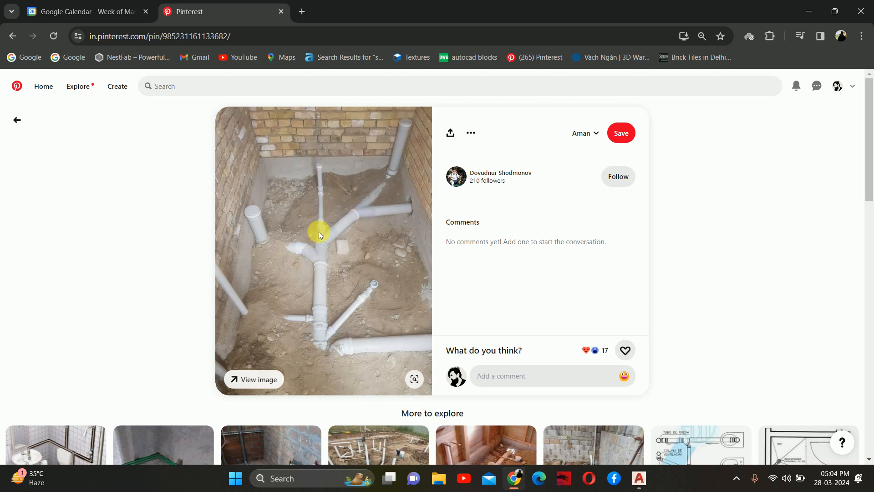
Step: Switch back to AutoCAD and examine the upper slab and adjoining walls of the washroom section
{"action": "left_click", "coordinate": [809, 11]}
{"action": "scroll", "coordinate": [454, 203], "scroll_direction": "down", "scroll_amount": 3}
{"action": "scroll", "coordinate": [538, 178], "scroll_direction": "up", "scroll_amount": 6}
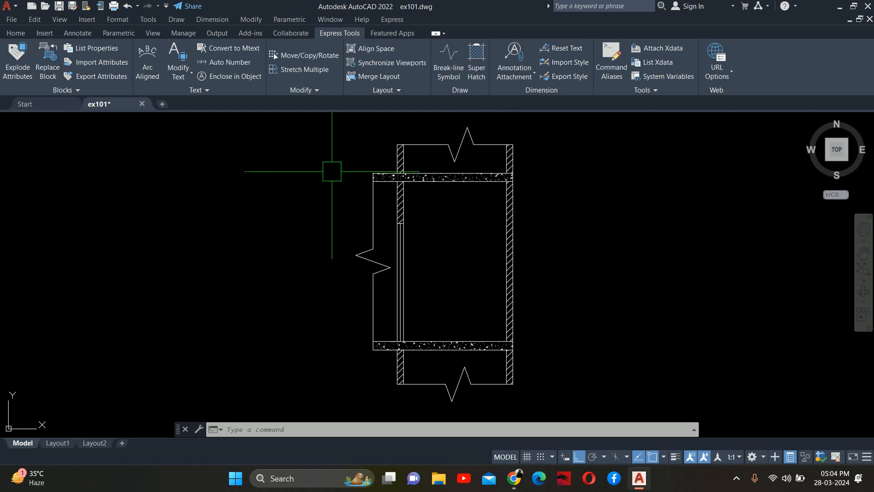
{"action": "scroll", "coordinate": [497, 174], "scroll_direction": "down", "scroll_amount": 1}
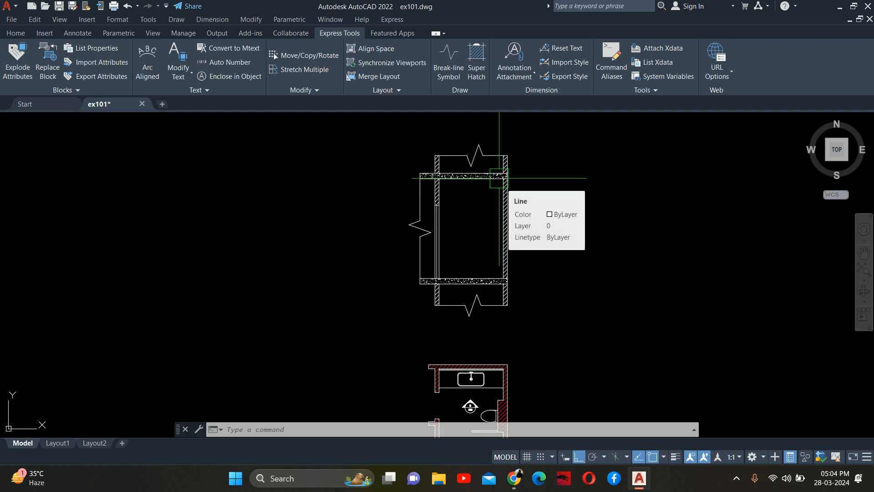
{"action": "scroll", "coordinate": [426, 167], "scroll_direction": "up", "scroll_amount": 5}
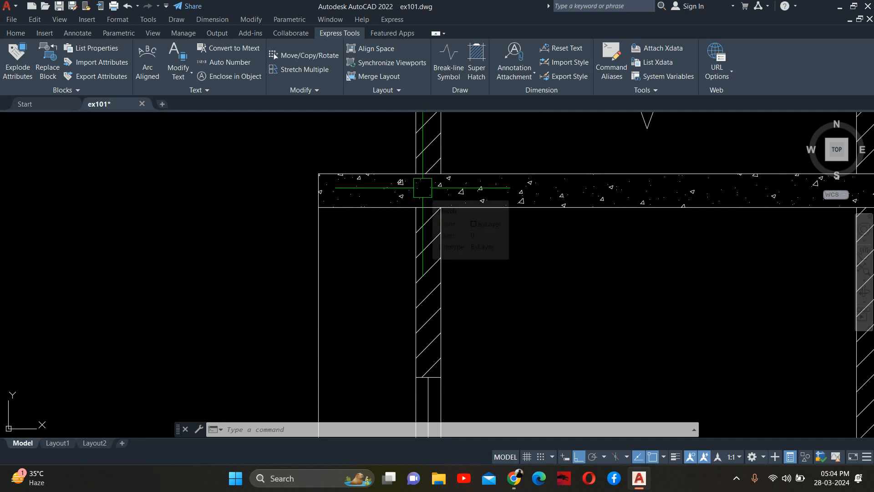
{"action": "scroll", "coordinate": [455, 205], "scroll_direction": "down", "scroll_amount": 2}
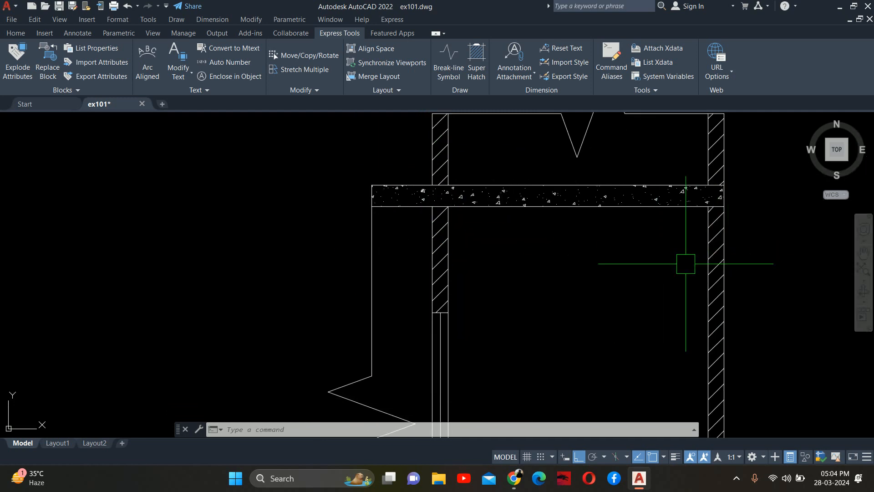
{"action": "scroll", "coordinate": [537, 255], "scroll_direction": "down", "scroll_amount": 2}
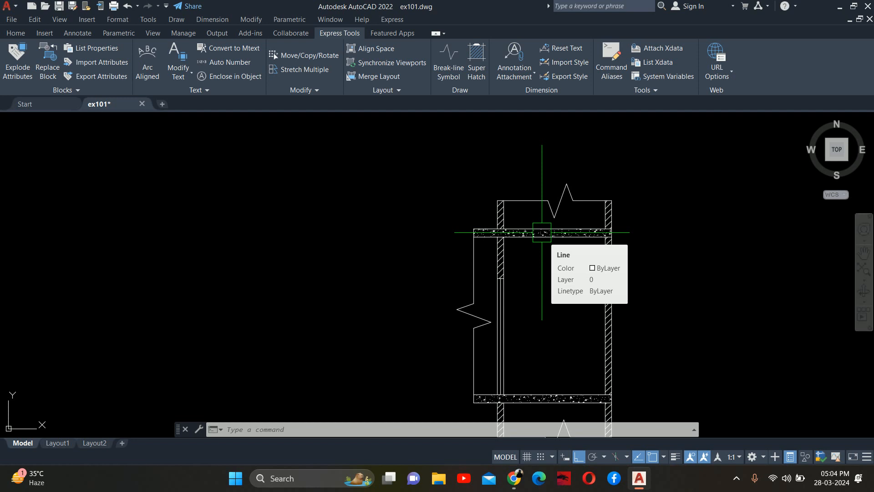
Step: Switch to Pinterest in Chrome and view related pins of underground washroom drain piping and an inspection chamber
{"action": "left_click", "coordinate": [514, 478]}
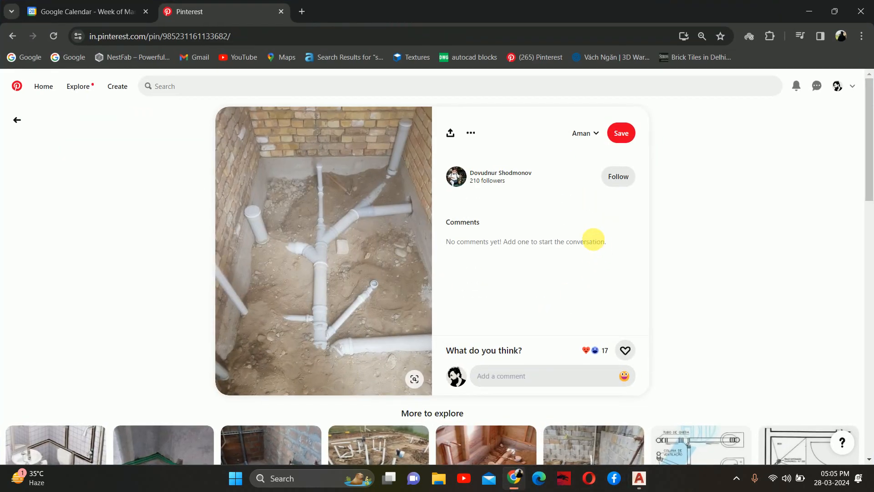
{"action": "scroll", "coordinate": [247, 259], "scroll_direction": "down", "scroll_amount": 3}
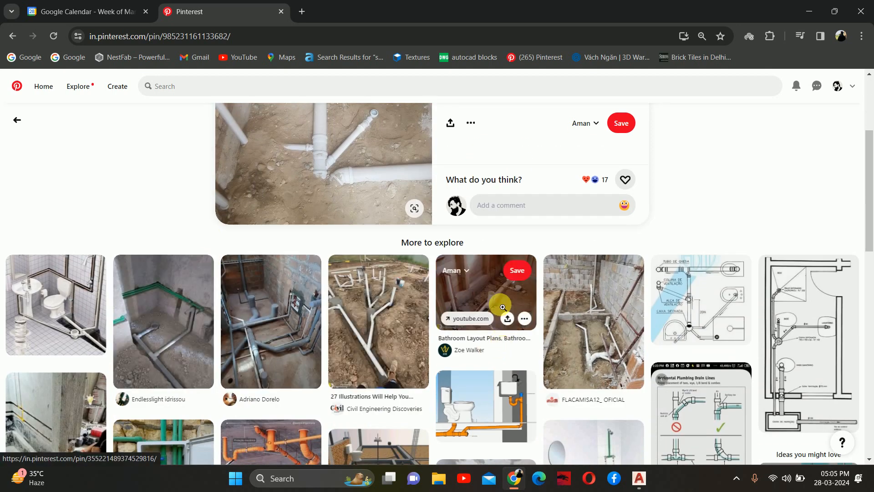
{"action": "left_click", "coordinate": [605, 344]}
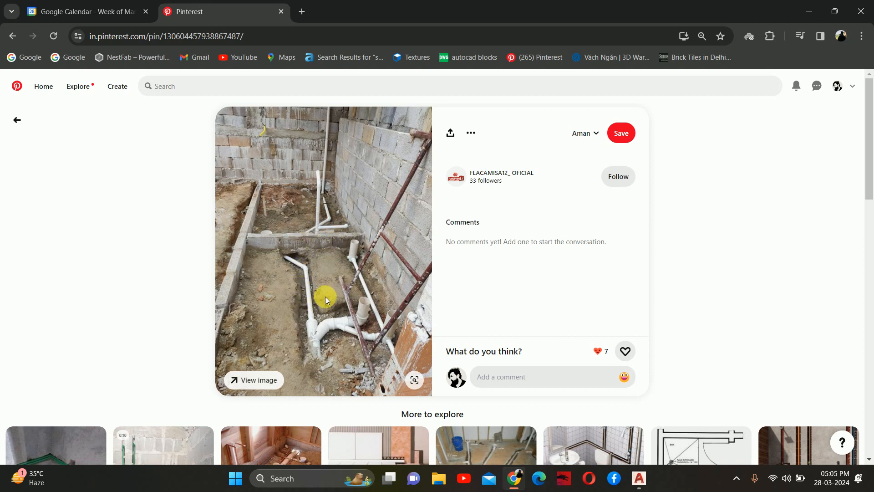
{"action": "scroll", "coordinate": [321, 294], "scroll_direction": "down", "scroll_amount": 5}
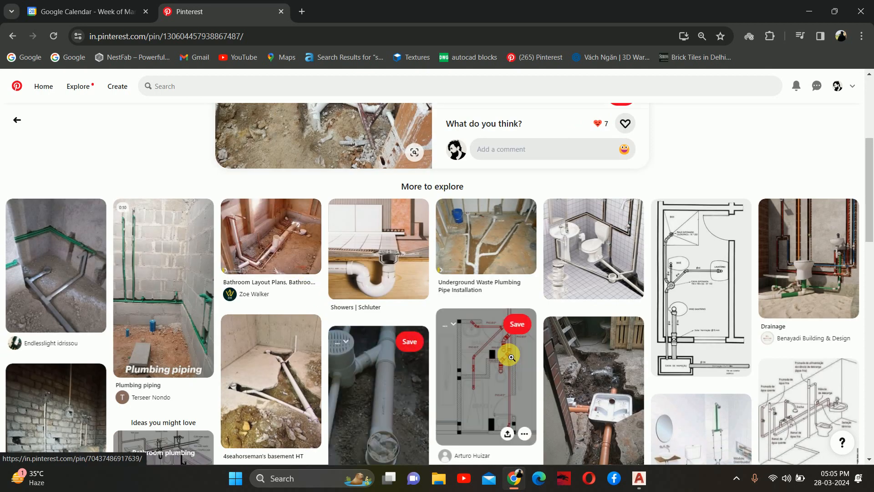
{"action": "left_click", "coordinate": [605, 405]}
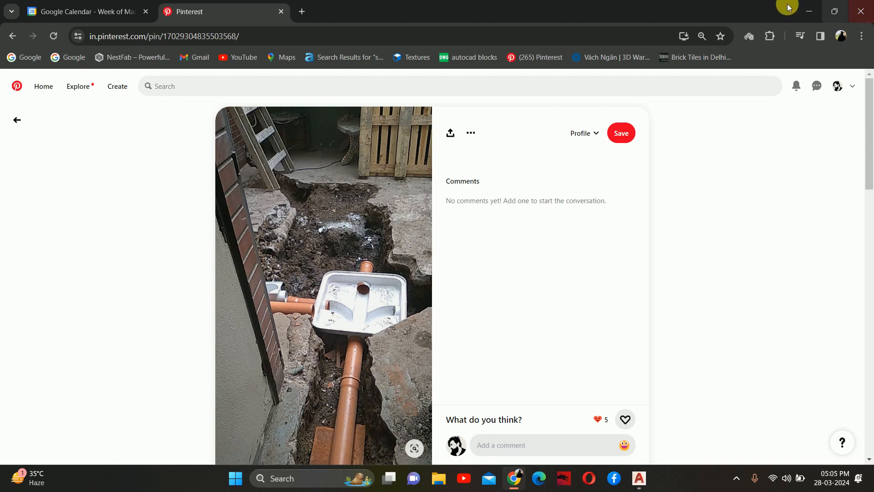
Step: Switch back to AutoCAD and examine the washroom section's upper and lower slabs and its position above the plan
{"action": "left_click", "coordinate": [809, 12]}
{"action": "scroll", "coordinate": [537, 282], "scroll_direction": "up", "scroll_amount": 4}
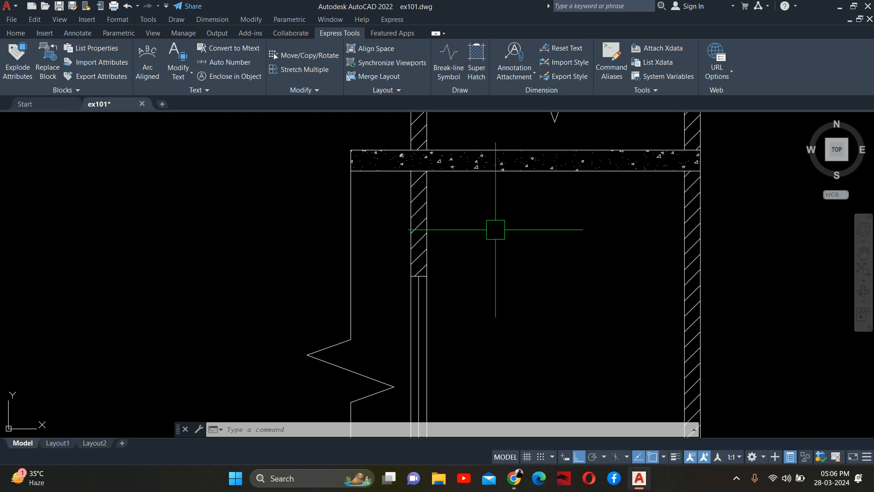
{"action": "scroll", "coordinate": [533, 201], "scroll_direction": "down", "scroll_amount": 4}
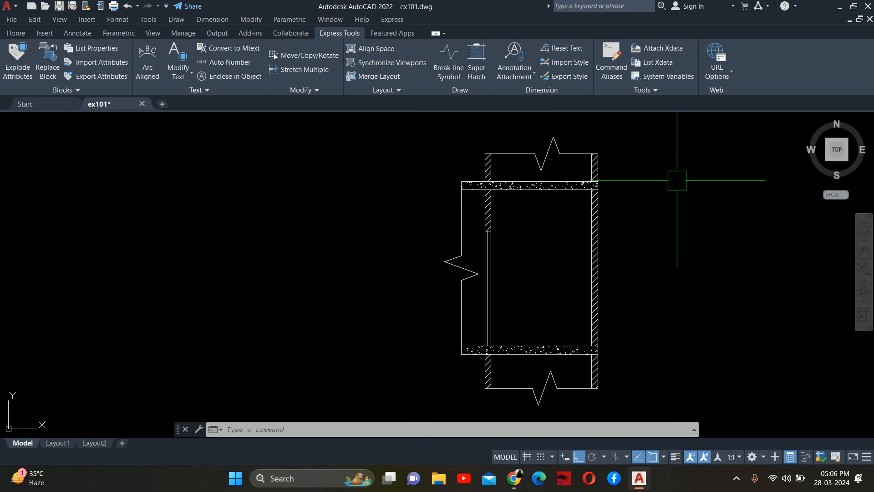
{"action": "key", "text": "Escape"}
{"action": "key", "text": "Escape"}
{"action": "key", "text": "Escape"}
{"action": "scroll", "coordinate": [631, 247], "scroll_direction": "up", "scroll_amount": 3}
{"action": "middle_click_drag", "start_coordinate": [578, 228], "coordinate": [565, 151]}
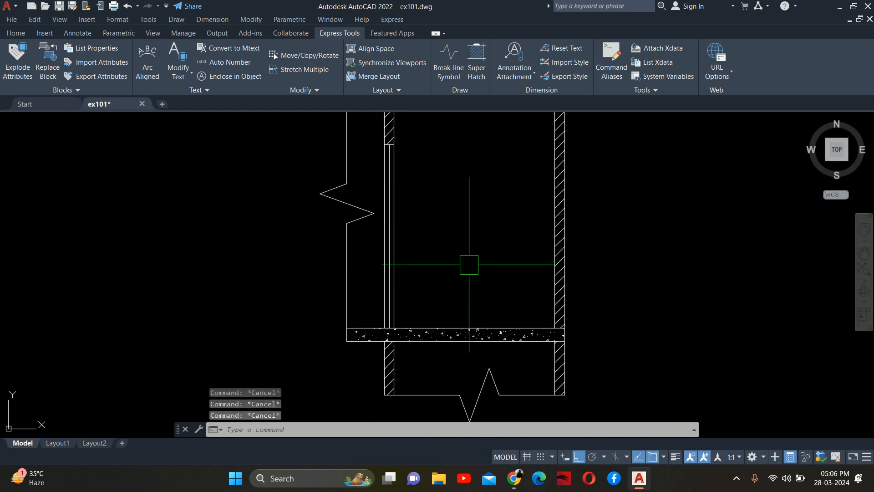
{"action": "middle_click_drag", "start_coordinate": [465, 255], "coordinate": [475, 327]}
{"action": "scroll", "coordinate": [483, 352], "scroll_direction": "down", "scroll_amount": 4}
{"action": "scroll", "coordinate": [493, 288], "scroll_direction": "up", "scroll_amount": 3}
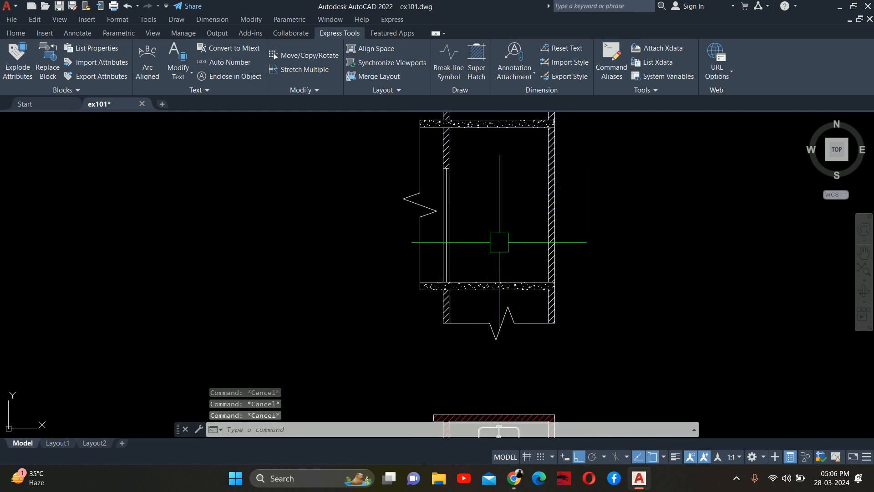
{"action": "type", "text": "0"}
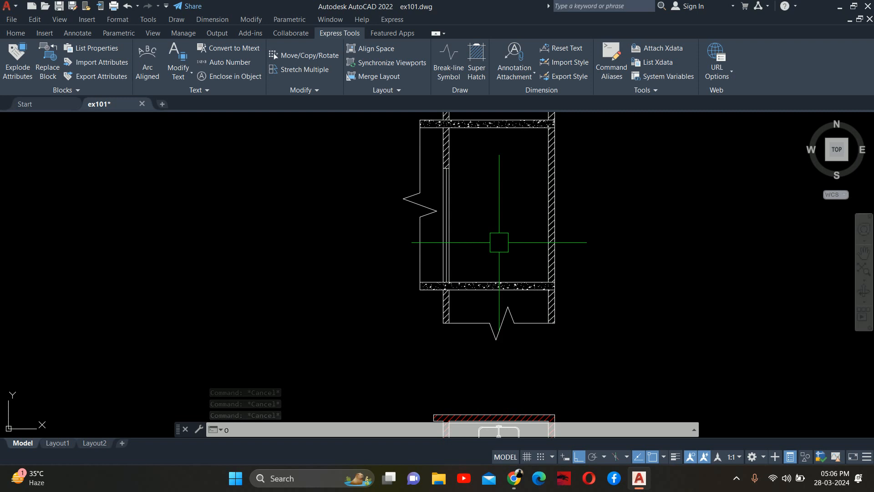
{"action": "key", "text": "Escape"}
{"action": "key", "text": "Escape"}
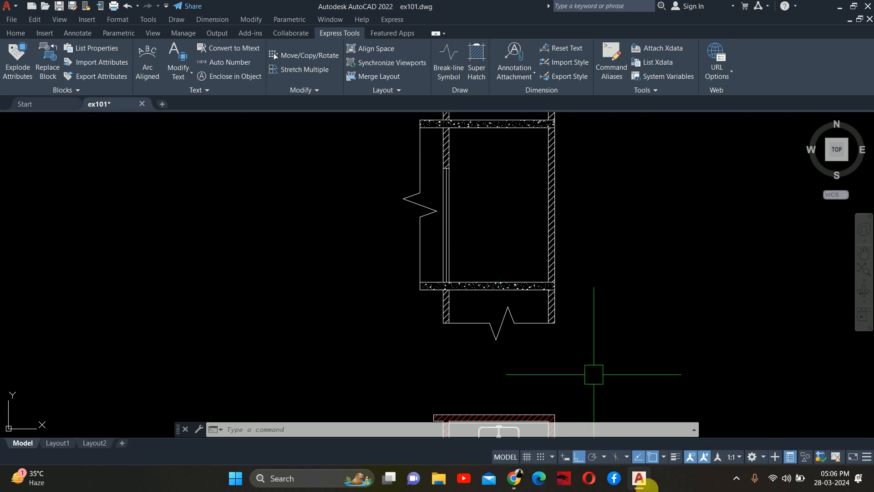
Step: Switch to Pinterest in Chrome and go back through the visited pins to the earlier bathroom vanity drawer reference
{"action": "left_click", "coordinate": [510, 487]}
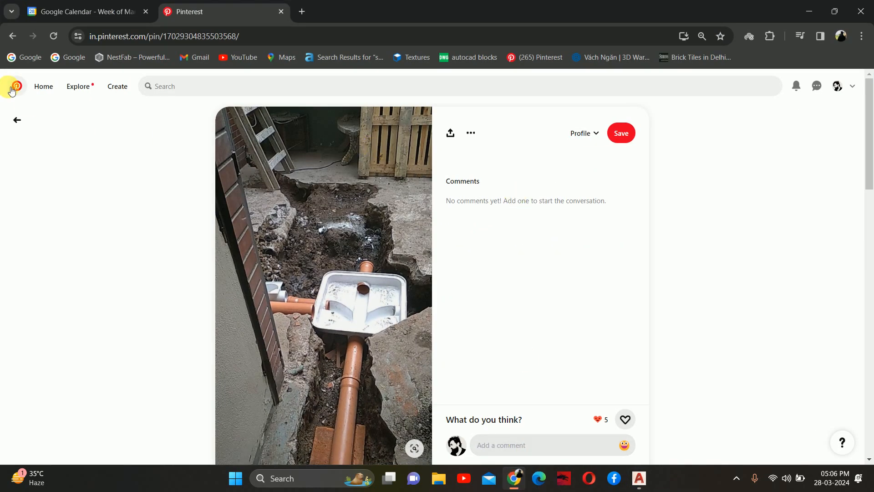
{"action": "left_click", "coordinate": [18, 120]}
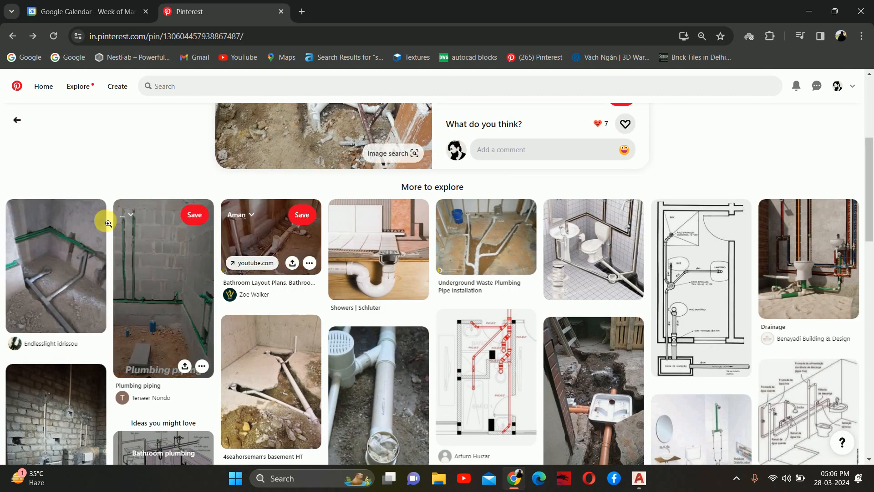
{"action": "left_click", "coordinate": [13, 121]}
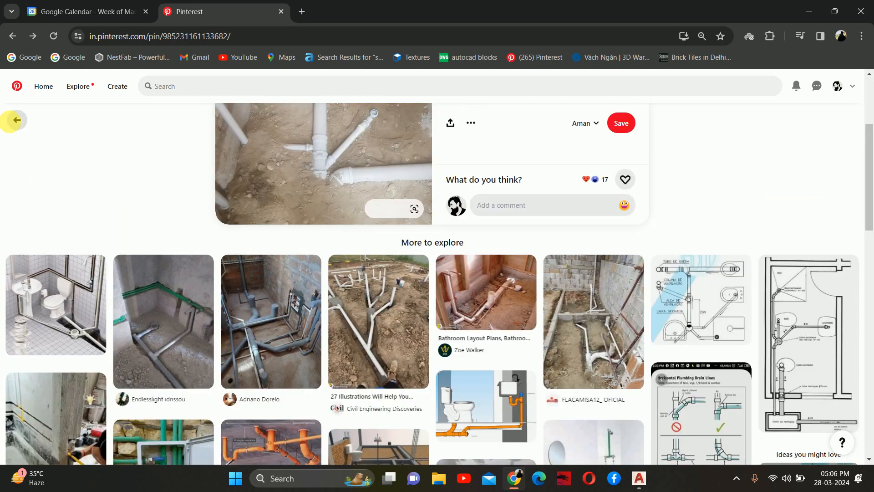
{"action": "left_click", "coordinate": [14, 121]}
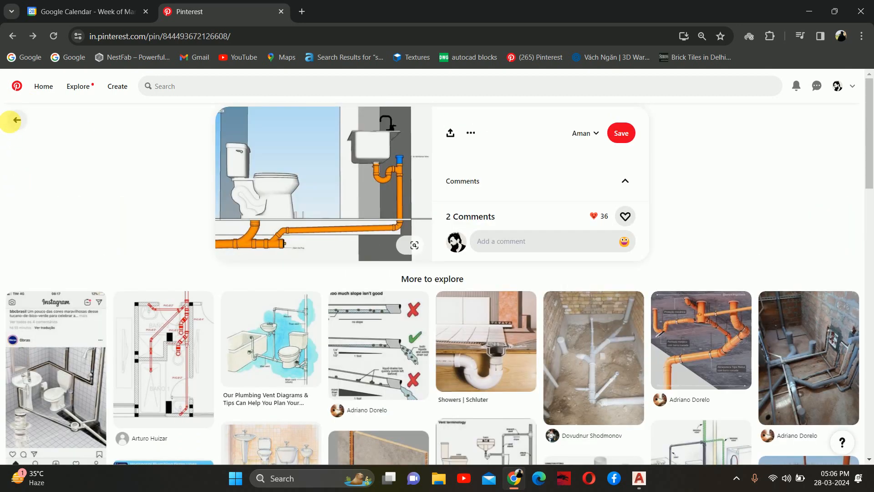
{"action": "left_click", "coordinate": [14, 121]}
{"action": "left_click", "coordinate": [13, 121]}
{"action": "left_click", "coordinate": [13, 121]}
{"action": "left_click", "coordinate": [14, 37]}
Step: Look over the vanity drawer pin and open the related Vallvé #BESPOKE pin with wooden drawer compartments
{"action": "scroll", "coordinate": [289, 245], "scroll_direction": "up", "scroll_amount": 5}
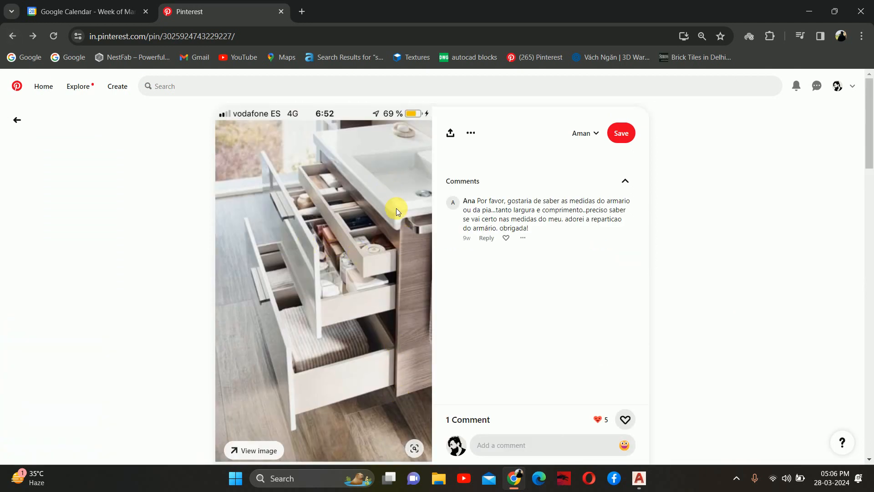
{"action": "scroll", "coordinate": [399, 207], "scroll_direction": "down", "scroll_amount": 4}
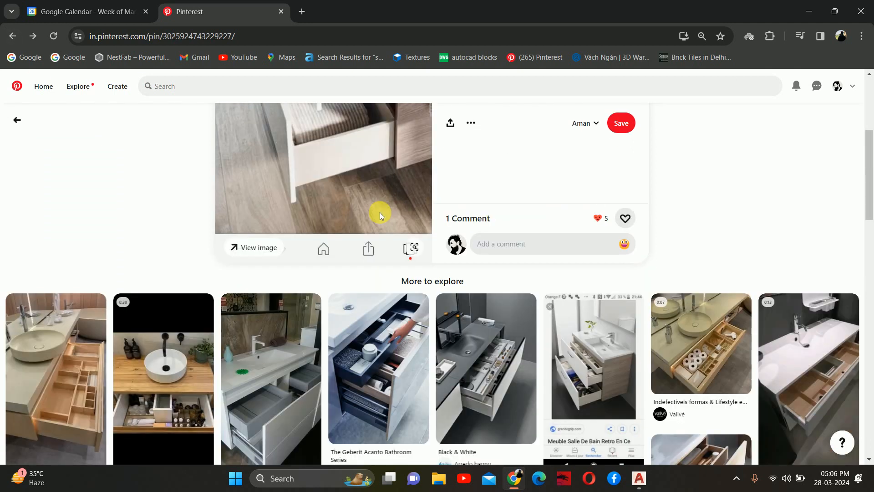
{"action": "left_click", "coordinate": [42, 351]}
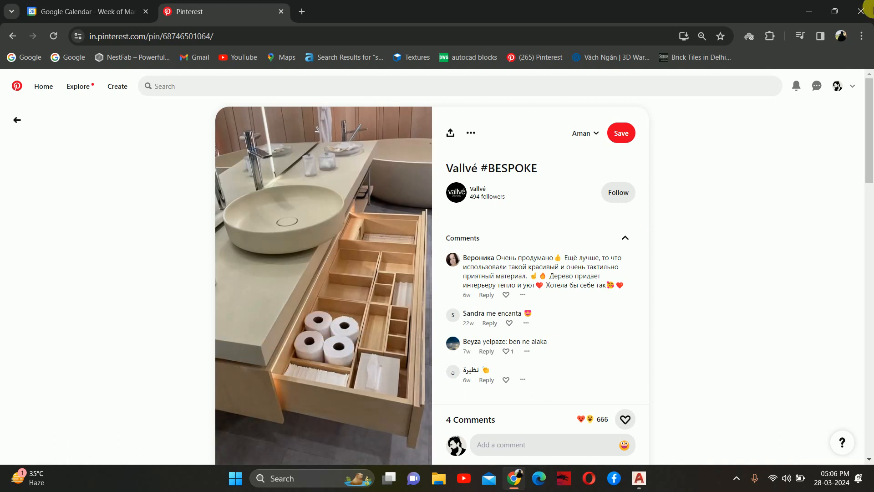
Step: Switch back to AutoCAD and offset the lower slab's top line 2'-6" upward
{"action": "left_click", "coordinate": [803, 8]}
{"action": "key", "text": "Escape"}
{"action": "key", "text": "Escape"}
{"action": "key", "text": "Escape"}
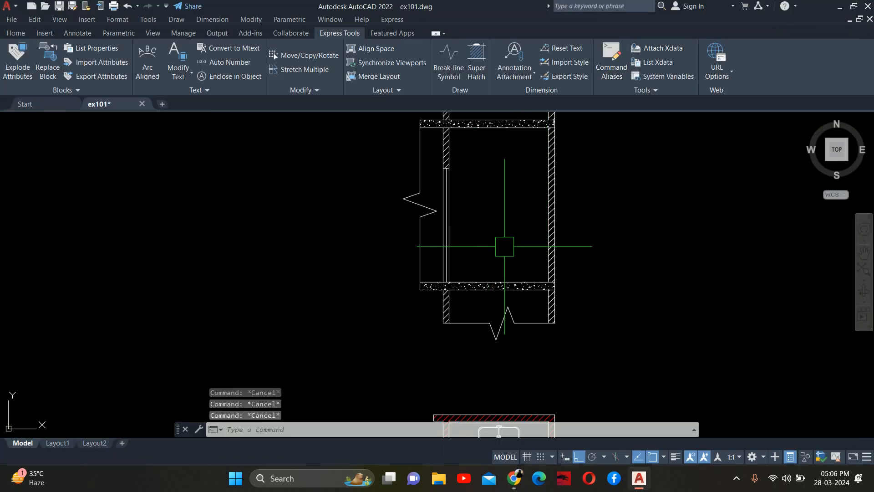
{"action": "type", "text": "io"}
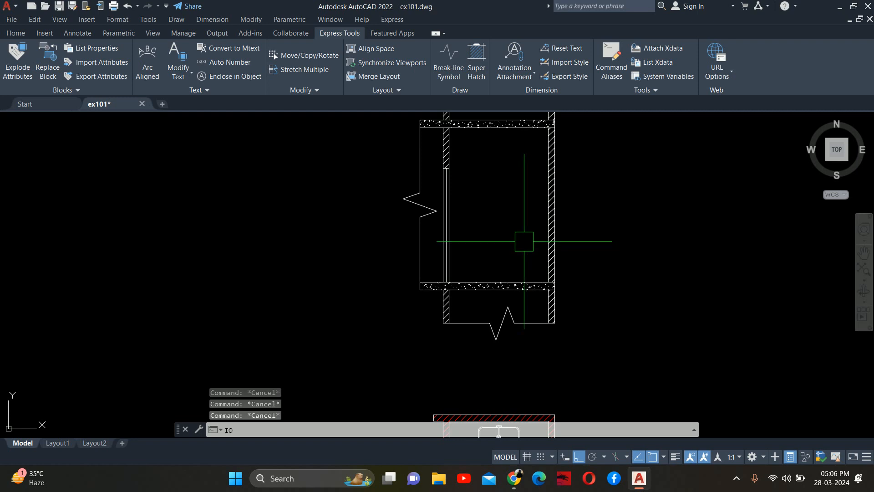
{"action": "key", "text": "Escape"}
{"action": "key", "text": "Escape"}
{"action": "type", "text": "o"}
{"action": "key", "text": "Return"}
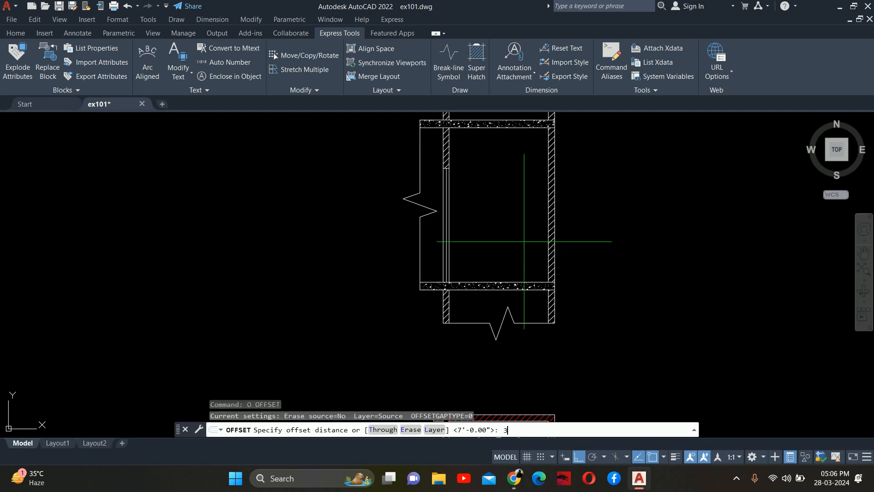
{"action": "type", "text": "3"}
{"action": "key", "text": "Return"}
{"action": "scroll", "coordinate": [514, 259], "scroll_direction": "up", "scroll_amount": 5}
{"action": "left_click", "coordinate": [518, 312]}
{"action": "left_click", "coordinate": [431, 229]}
{"action": "key", "text": "Return"}
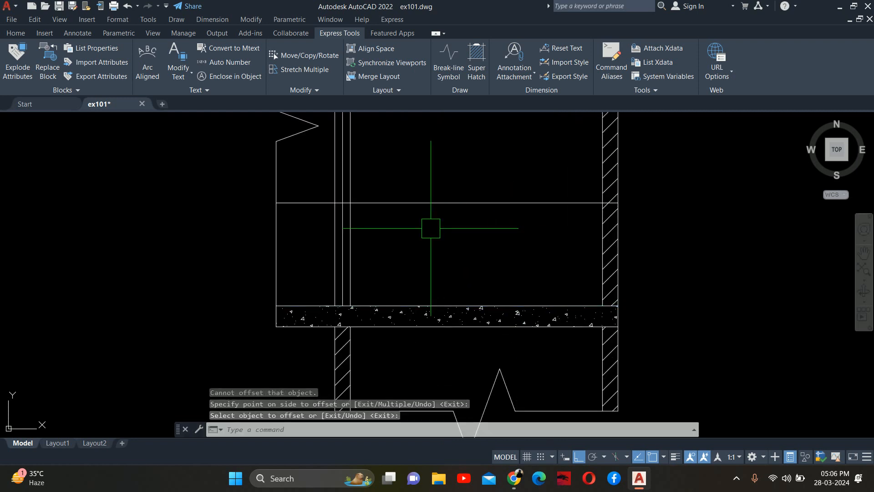
Step: Trim the 2'-6" offset line's left end back to the inner face of the left wall opening
{"action": "scroll", "coordinate": [365, 218], "scroll_direction": "up", "scroll_amount": 5}
{"action": "key", "text": "Escape"}
{"action": "key", "text": "Escape"}
{"action": "key", "text": "Escape"}
{"action": "middle_click_drag", "start_coordinate": [166, 195], "coordinate": [217, 250]}
{"action": "type", "text": "tr"}
{"action": "key", "text": "Return"}
{"action": "key", "text": "Return"}
{"action": "left_click", "coordinate": [160, 207]}
{"action": "scroll", "coordinate": [352, 229], "scroll_direction": "up", "scroll_amount": 5}
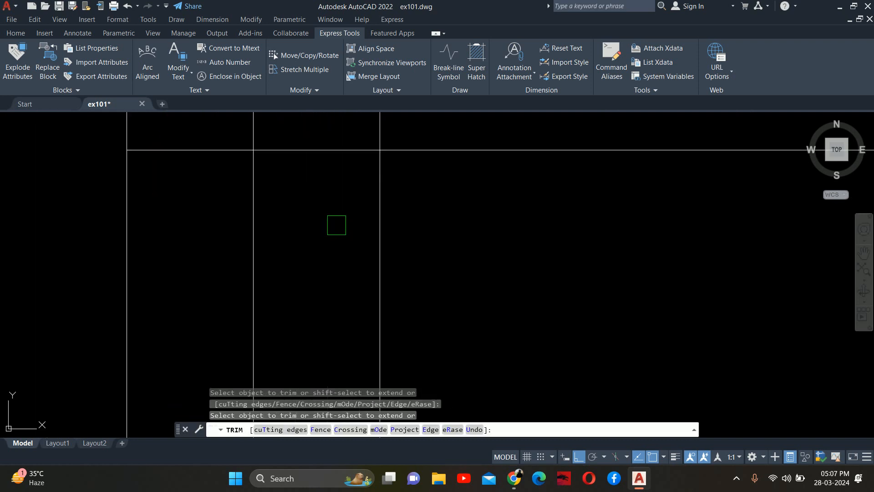
{"action": "left_click", "coordinate": [209, 152]}
{"action": "left_click", "coordinate": [381, 168]}
{"action": "key", "text": "ctrl+z"}
{"action": "left_click", "coordinate": [323, 150]}
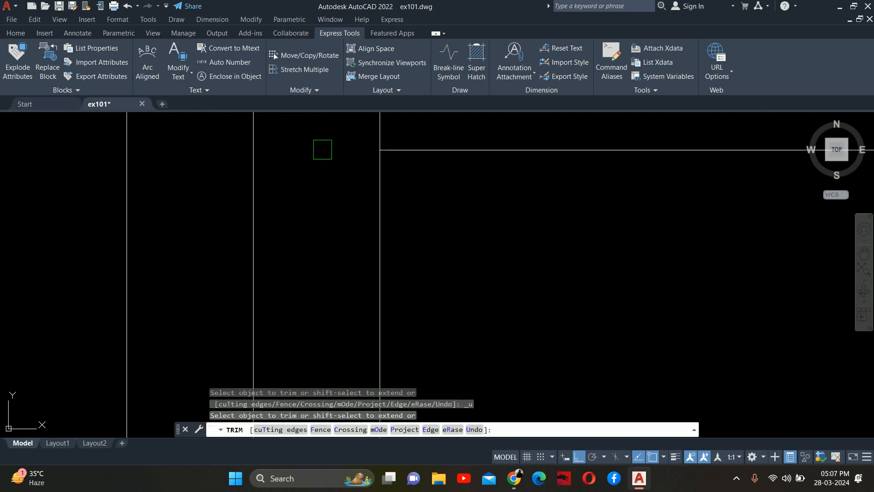
Step: Trim the offset line at the inner face of the right hatched wall and delete the leftover piece inside the hatch
{"action": "scroll", "coordinate": [322, 149], "scroll_direction": "down", "scroll_amount": 3}
{"action": "scroll", "coordinate": [469, 179], "scroll_direction": "up", "scroll_amount": 5}
{"action": "left_click", "coordinate": [626, 237]}
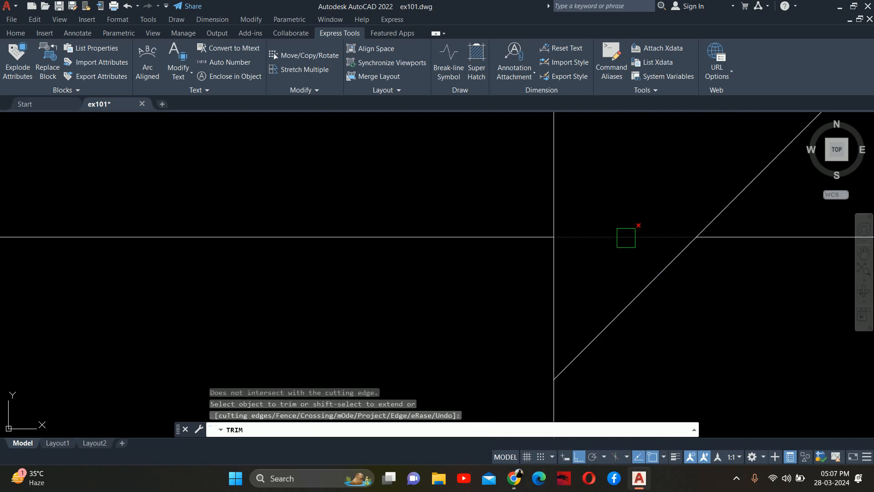
{"action": "key", "text": "Return"}
{"action": "left_click", "coordinate": [750, 237]}
{"action": "scroll", "coordinate": [697, 260], "scroll_direction": "down", "scroll_amount": 5}
{"action": "key", "text": "Delete"}
{"action": "scroll", "coordinate": [609, 256], "scroll_direction": "down", "scroll_amount": 5}
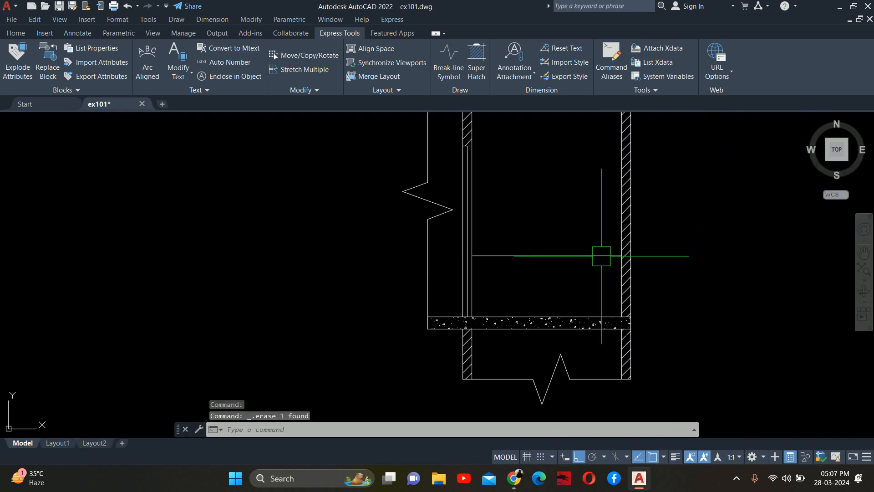
{"action": "key", "text": "Escape"}
{"action": "key", "text": "Escape"}
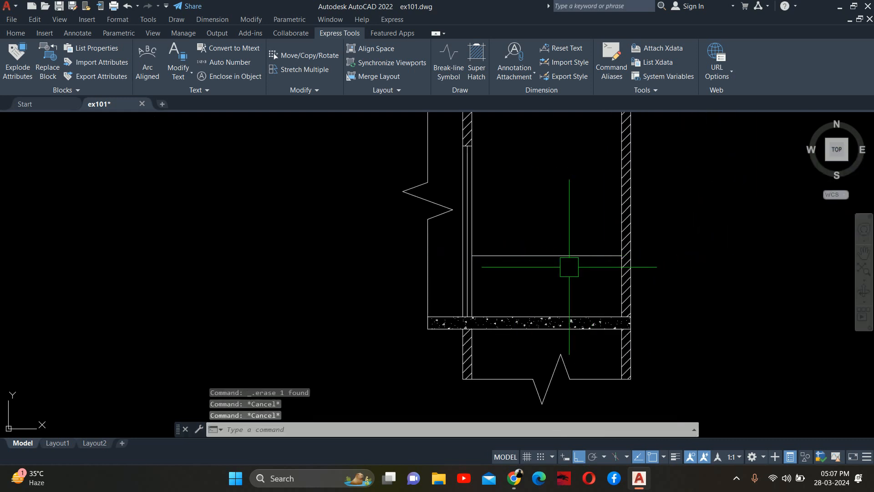
Step: Switch to Chrome to view the Vallvé #BESPOKE vanity drawer pin, and return to AutoCAD
{"action": "middle_click_drag", "start_coordinate": [569, 267], "coordinate": [533, 307]}
{"action": "key", "text": "Escape"}
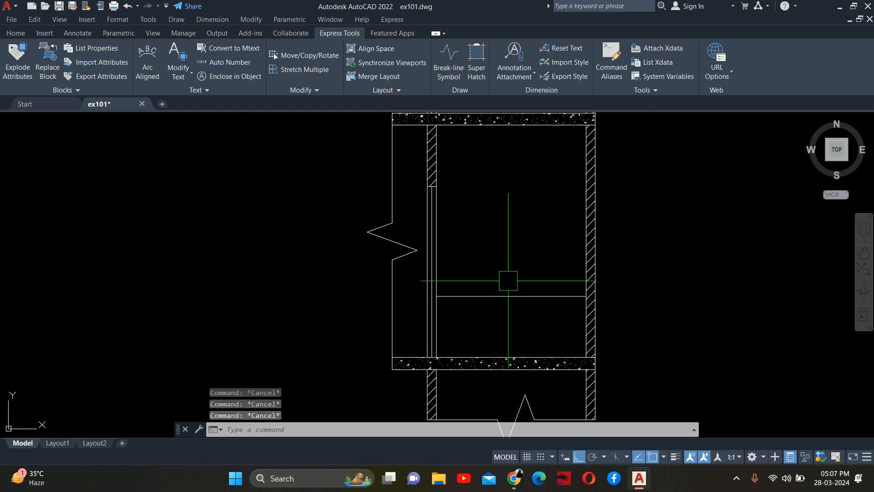
{"action": "scroll", "coordinate": [509, 281], "scroll_direction": "up", "scroll_amount": 2}
{"action": "left_click", "coordinate": [517, 482]}
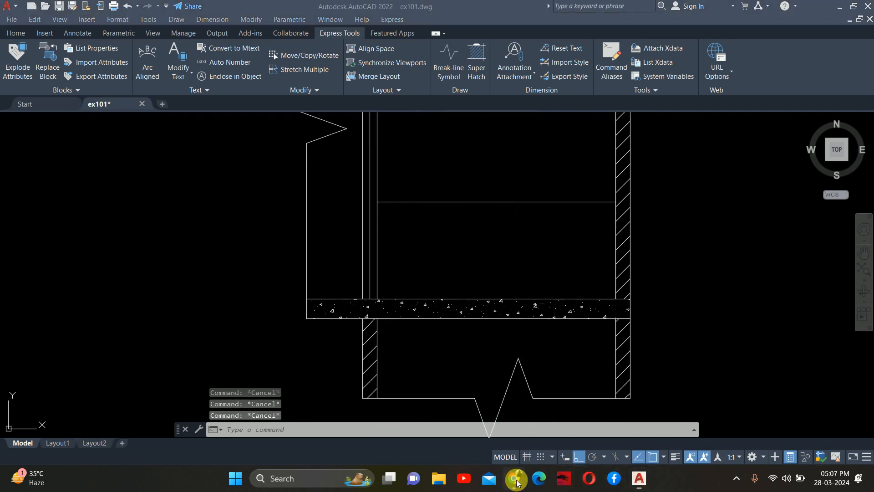
{"action": "scroll", "coordinate": [435, 291], "scroll_direction": "down", "scroll_amount": 1}
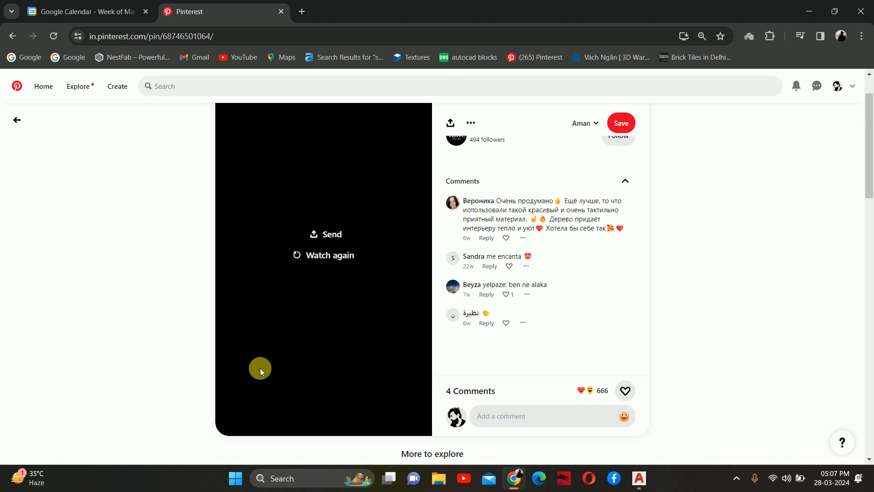
{"action": "left_click", "coordinate": [809, 10]}
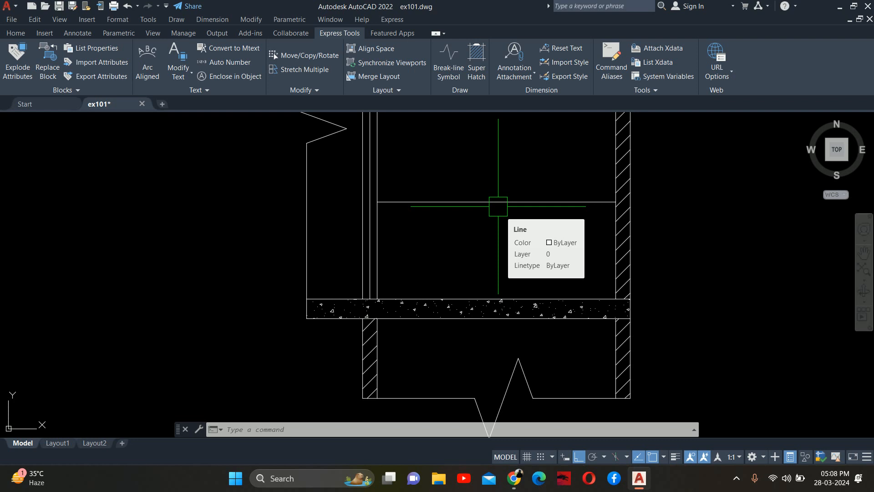
Step: Offset the lower slab's top line 8" upward
{"action": "key", "text": "Escape"}
{"action": "key", "text": "Escape"}
{"action": "key", "text": "Escape"}
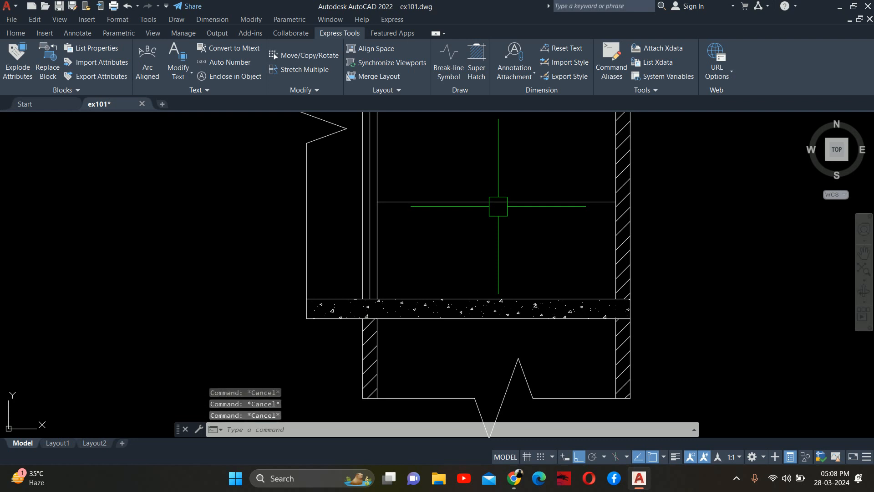
{"action": "type", "text": "o"}
{"action": "key", "text": "Return"}
{"action": "type", "text": "8"}
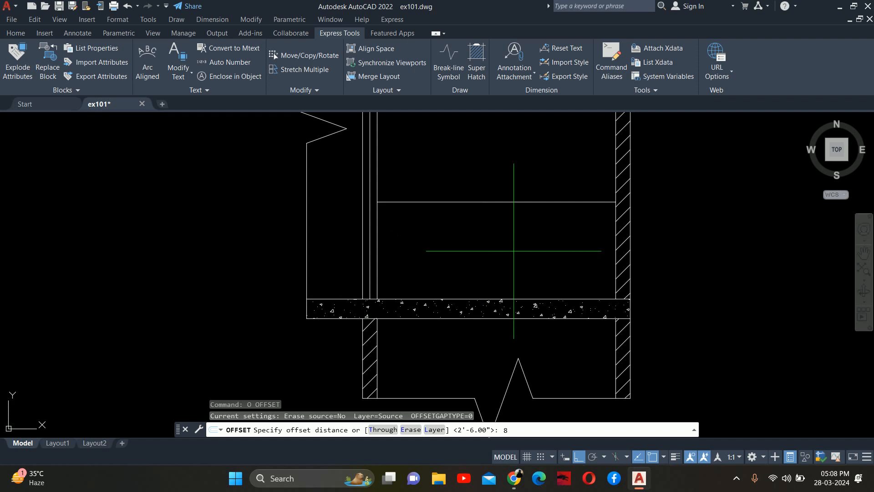
{"action": "key", "text": "Return"}
{"action": "left_click", "coordinate": [511, 300]}
{"action": "left_click", "coordinate": [498, 242]}
{"action": "key", "text": "Escape"}
{"action": "key", "text": "Escape"}
{"action": "key", "text": "Escape"}
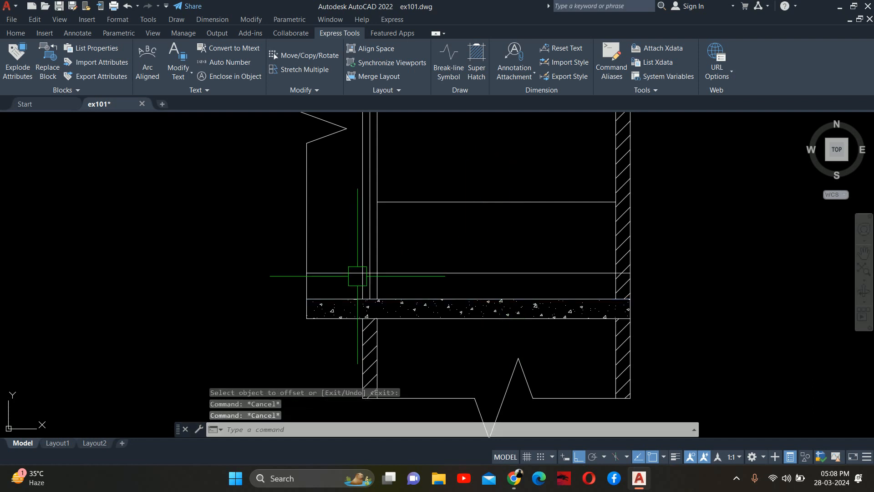
Step: Trim both ends of the 8" offset line so it spans only between the inner wall faces
{"action": "type", "text": "TR"}
{"action": "key", "text": "Return"}
{"action": "scroll", "coordinate": [392, 278], "scroll_direction": "up", "scroll_amount": 5}
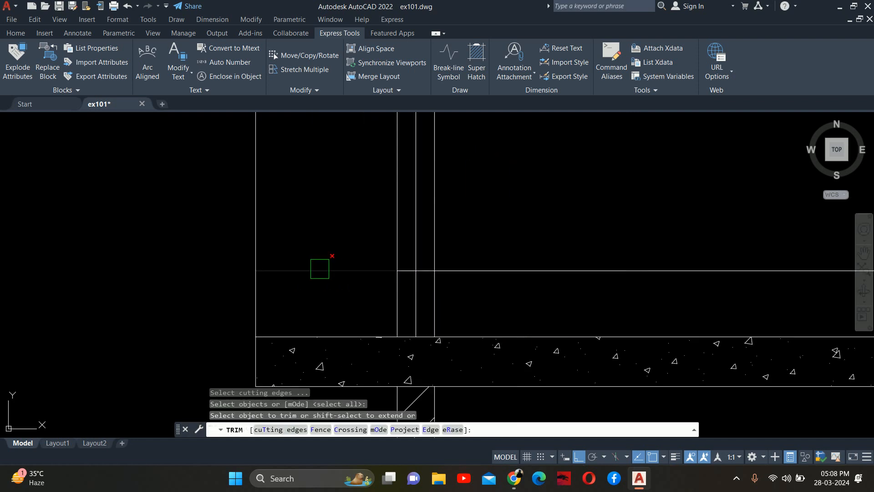
{"action": "scroll", "coordinate": [644, 273], "scroll_direction": "down", "scroll_amount": 5}
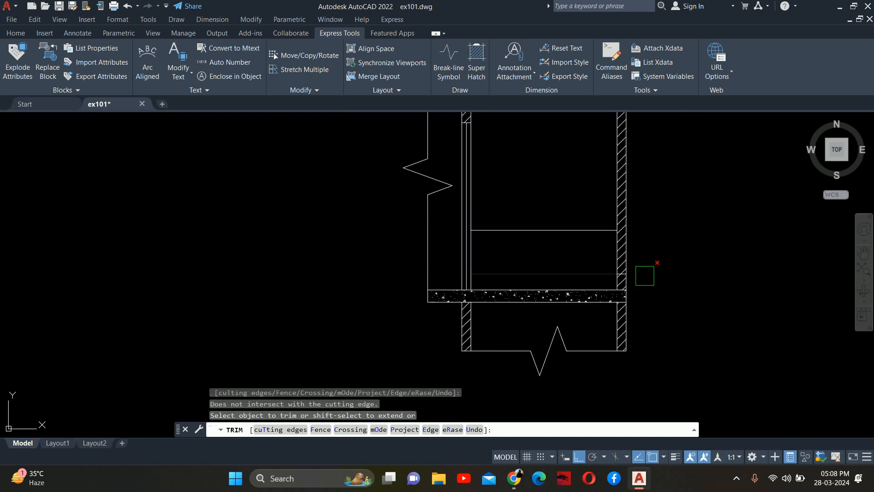
{"action": "scroll", "coordinate": [517, 285], "scroll_direction": "up", "scroll_amount": 5}
{"action": "scroll", "coordinate": [437, 297], "scroll_direction": "down", "scroll_amount": 4}
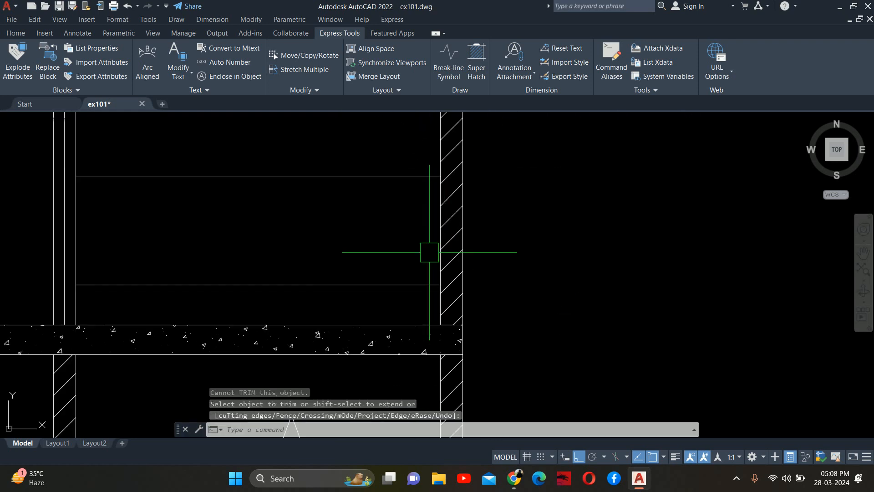
{"action": "key", "text": "Escape"}
{"action": "key", "text": "Escape"}
{"action": "key", "text": "Escape"}
{"action": "type", "text": "DLI"}
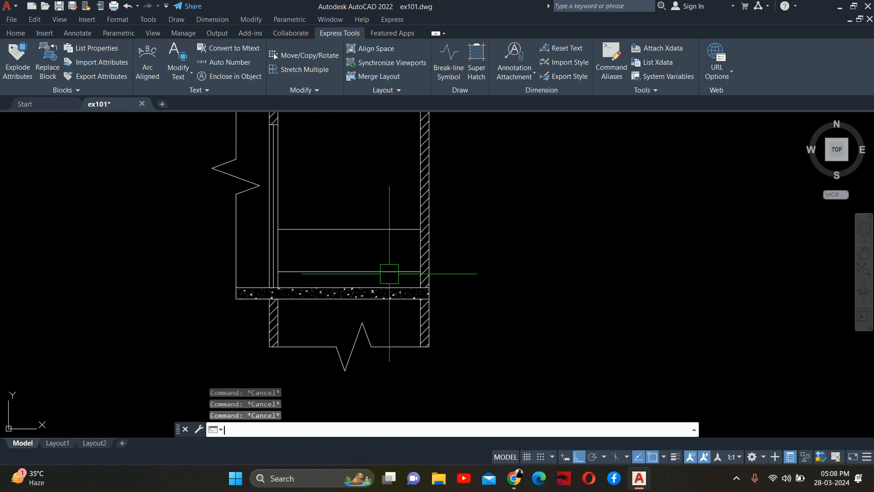
{"action": "key", "text": "Return"}
{"action": "scroll", "coordinate": [405, 268], "scroll_direction": "up", "scroll_amount": 3}
{"action": "left_click", "coordinate": [428, 254]}
{"action": "left_click", "coordinate": [427, 146]}
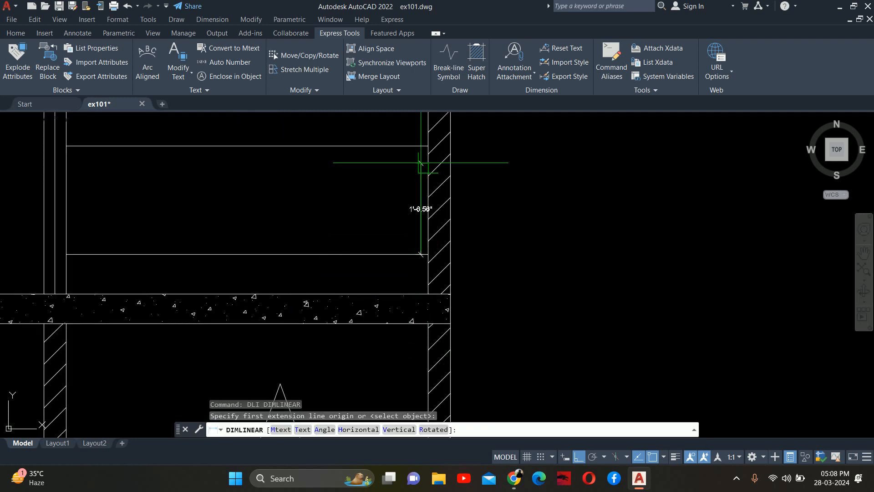
{"action": "key", "text": "Escape"}
Step: Add a vertical linear dimension between the two horizontal vanity lines, placed outside the right hatched wall
{"action": "key", "text": "Return"}
{"action": "left_click", "coordinate": [427, 147]}
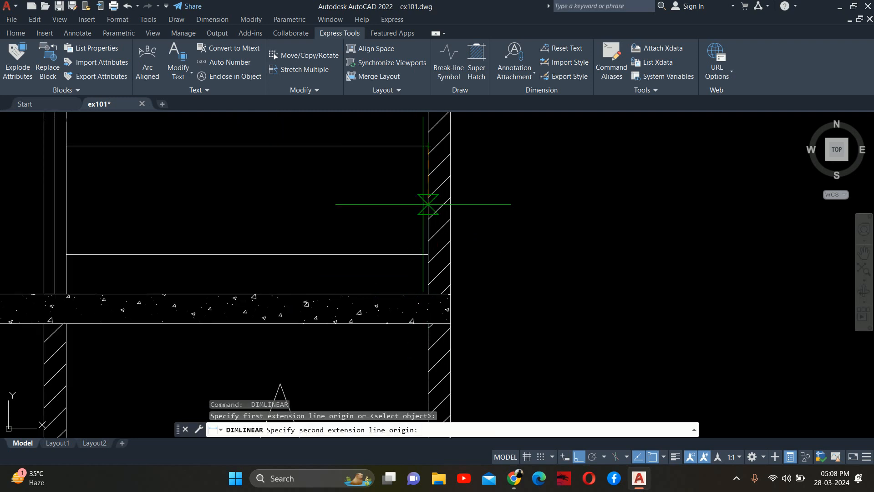
{"action": "left_click", "coordinate": [428, 254]}
{"action": "scroll", "coordinate": [483, 196], "scroll_direction": "up", "scroll_amount": 5}
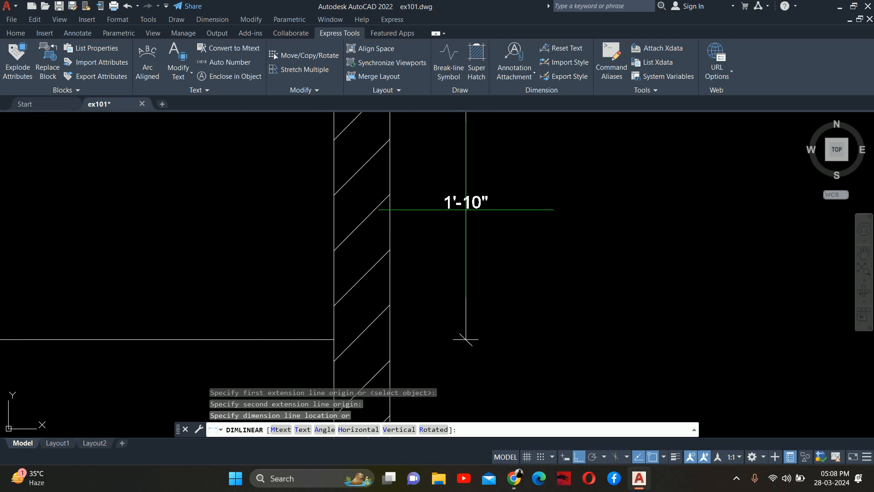
{"action": "scroll", "coordinate": [465, 209], "scroll_direction": "down", "scroll_amount": 5}
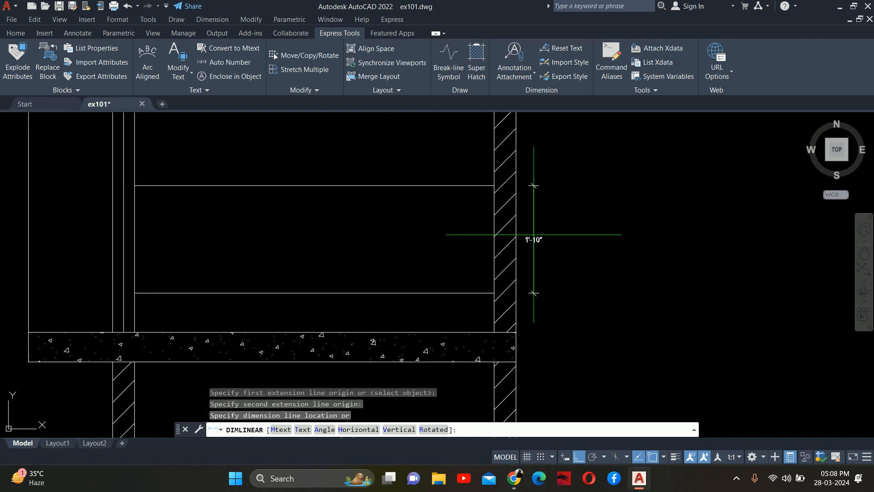
{"action": "scroll", "coordinate": [533, 235], "scroll_direction": "up", "scroll_amount": 2}
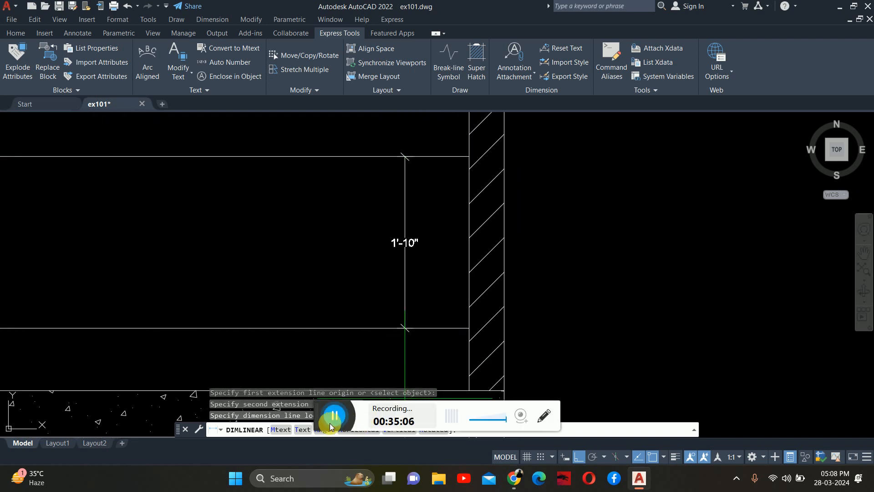
{"action": "left_click", "coordinate": [385, 234]}
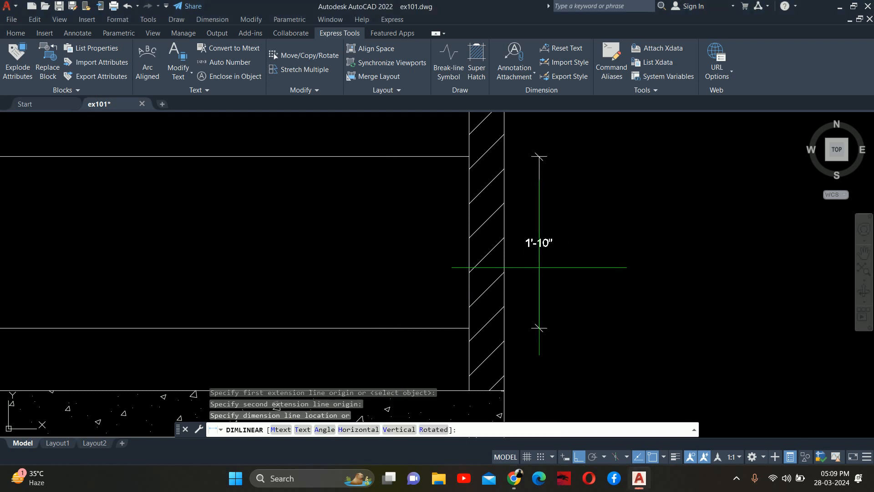
{"action": "scroll", "coordinate": [542, 271], "scroll_direction": "up", "scroll_amount": 2}
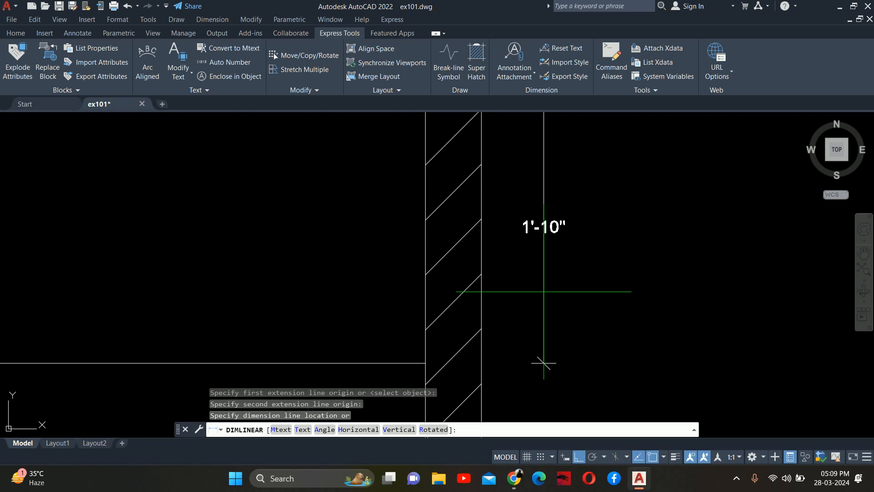
{"action": "scroll", "coordinate": [543, 283], "scroll_direction": "down", "scroll_amount": 2}
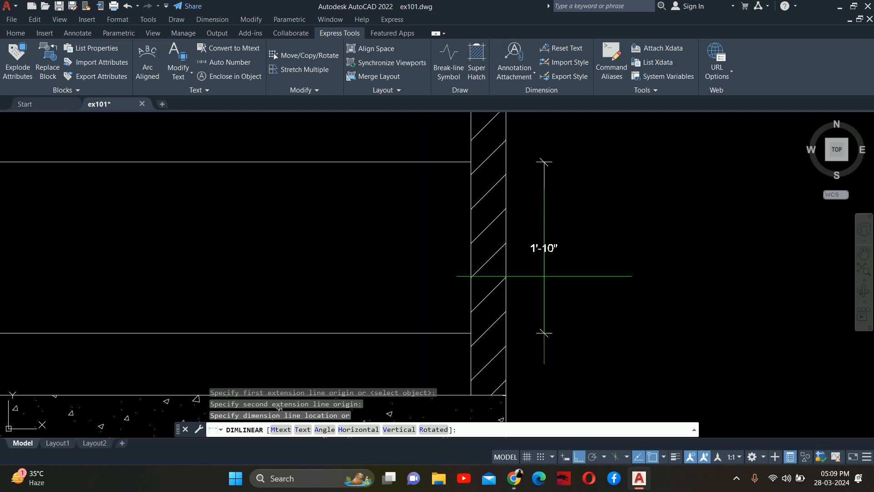
{"action": "left_click", "coordinate": [544, 276]}
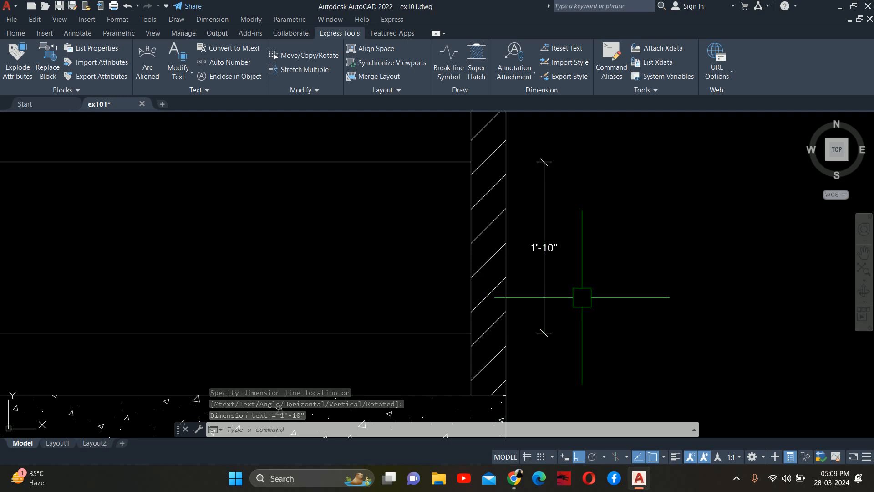
Step: Switch to Pinterest in Chrome, replay the Vallvé #BESPOKE drawer video and pause it to study the drawer compartments
{"action": "middle_click_drag", "start_coordinate": [581, 298], "coordinate": [801, 190]}
{"action": "left_click", "coordinate": [515, 478]}
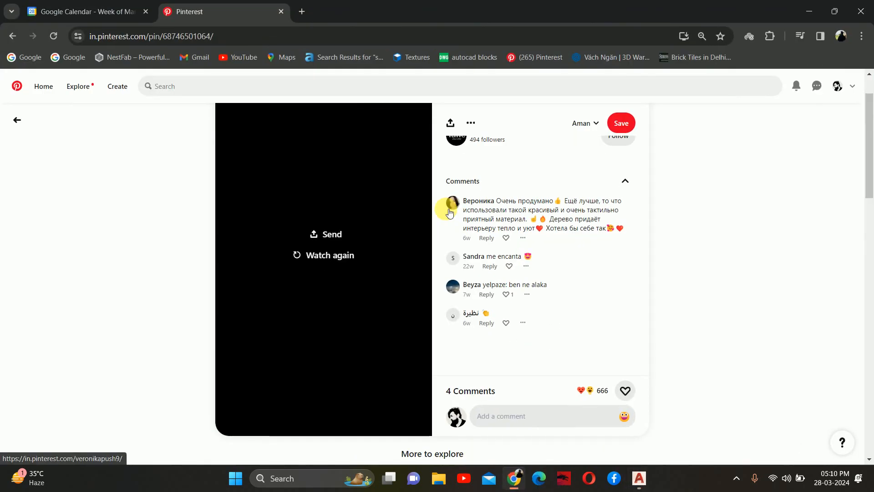
{"action": "left_click", "coordinate": [330, 252]}
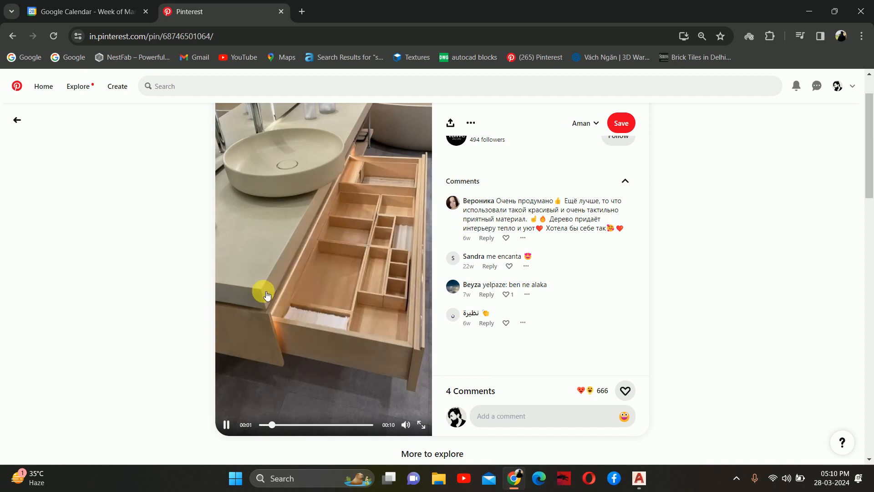
{"action": "left_click", "coordinate": [359, 256]}
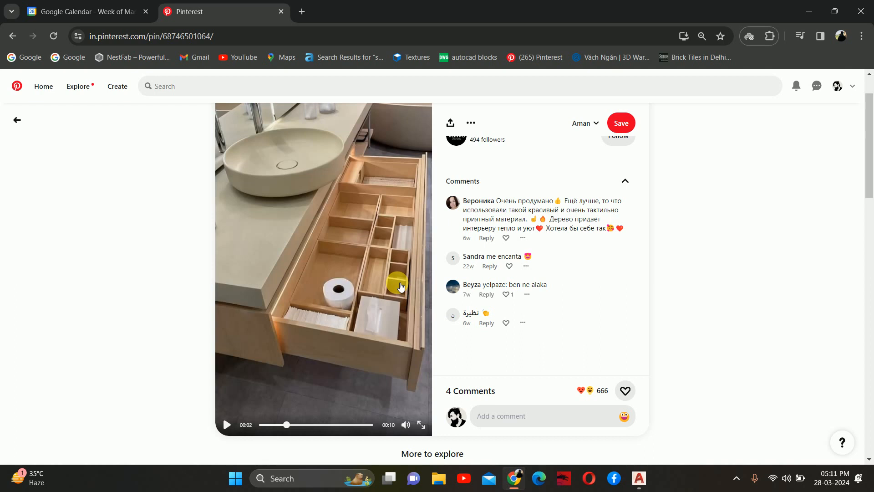
Step: Return to AutoCAD and offset the upper vanity line 0.75" downward
{"action": "left_click", "coordinate": [810, 10]}
{"action": "scroll", "coordinate": [477, 201], "scroll_direction": "up", "scroll_amount": 3}
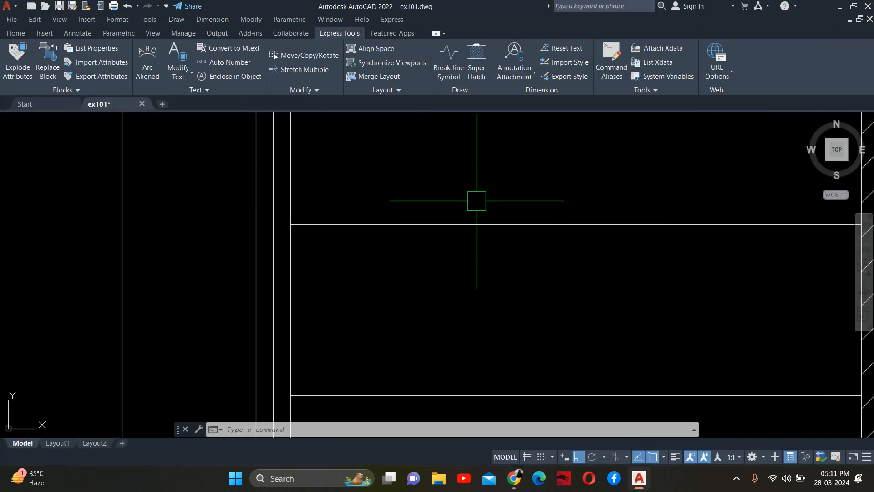
{"action": "key", "text": "Escape"}
{"action": "key", "text": "Escape"}
{"action": "type", "text": "o"}
{"action": "key", "text": "Return"}
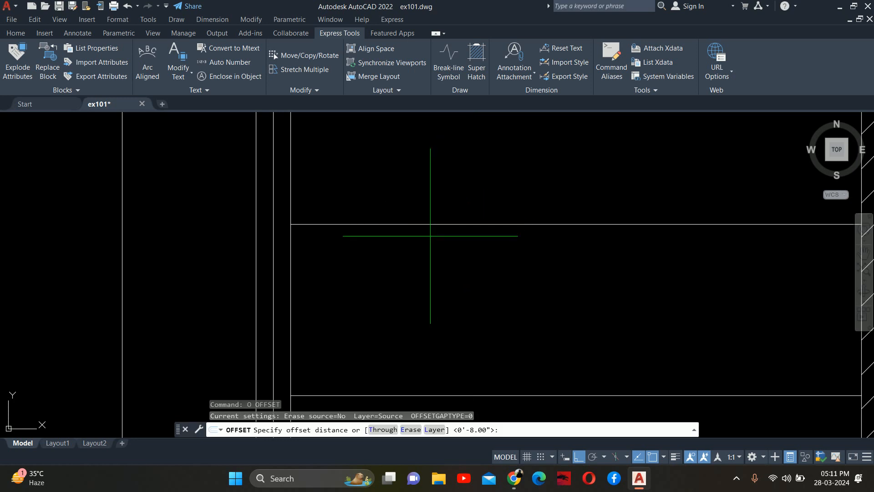
{"action": "type", "text": ".75"}
{"action": "key", "text": "Return"}
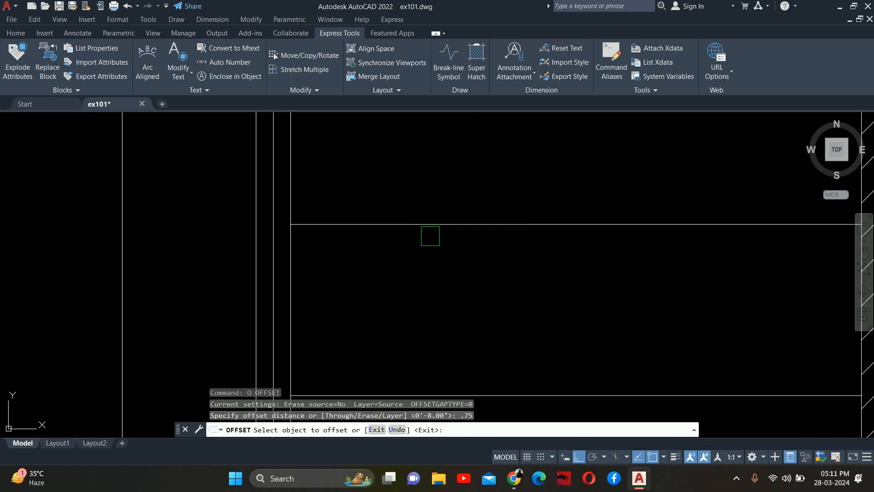
{"action": "left_click", "coordinate": [429, 225]}
{"action": "left_click", "coordinate": [423, 284]}
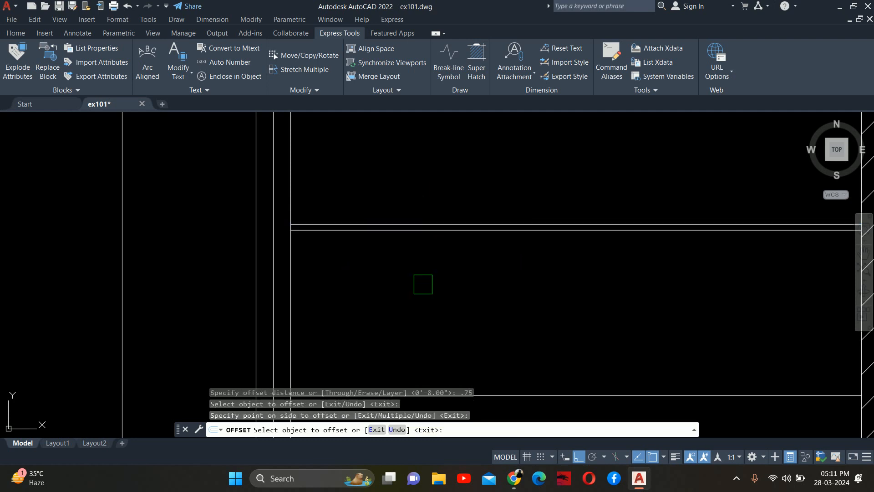
{"action": "key", "text": "Escape"}
{"action": "key", "text": "Escape"}
{"action": "scroll", "coordinate": [418, 271], "scroll_direction": "down", "scroll_amount": 4}
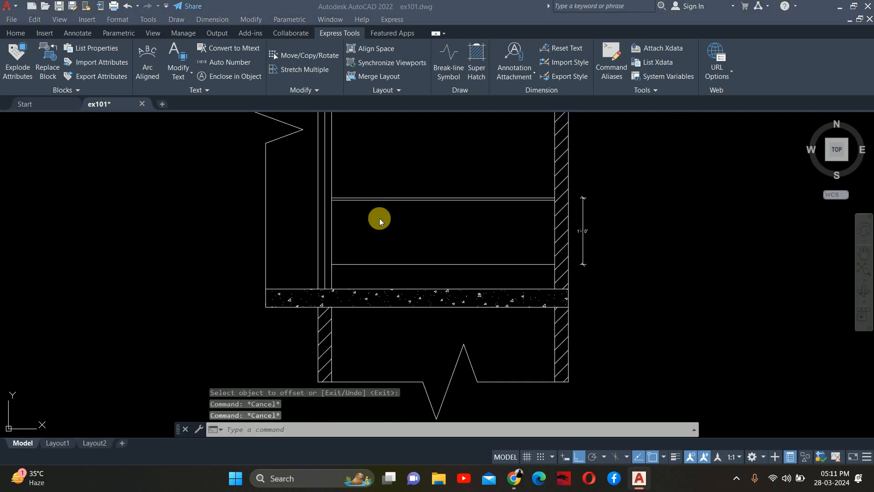
Step: Switch to Pinterest in Chrome and browse related floating vanity pins to study countertop thickness, drawer fronts and compartments
{"action": "key", "text": "alt+Tab"}
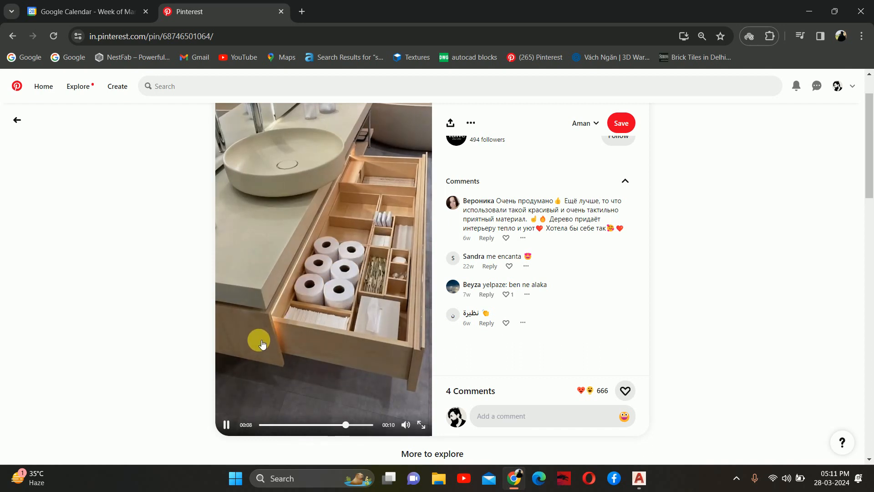
{"action": "left_click", "coordinate": [800, 17]}
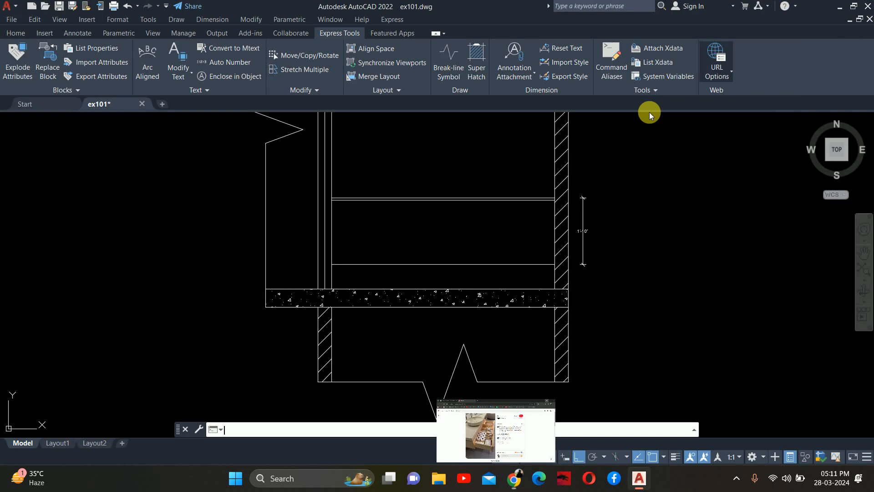
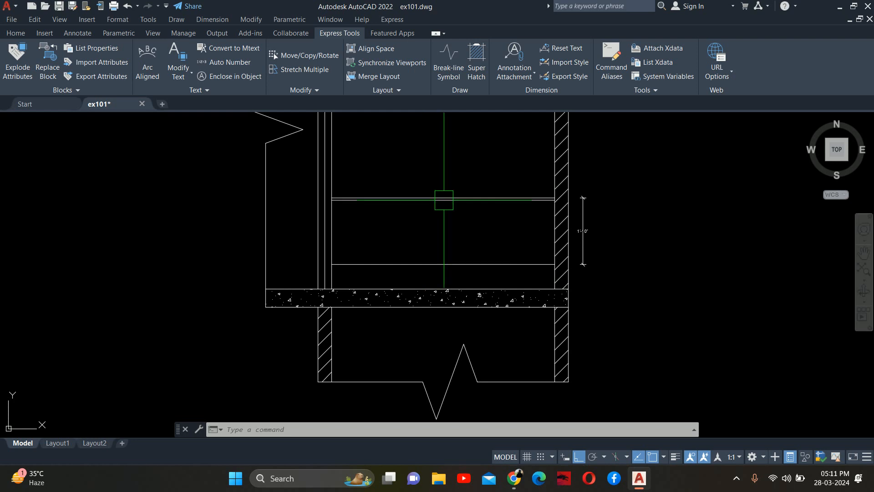
{"action": "scroll", "coordinate": [365, 212], "scroll_direction": "up", "scroll_amount": 2}
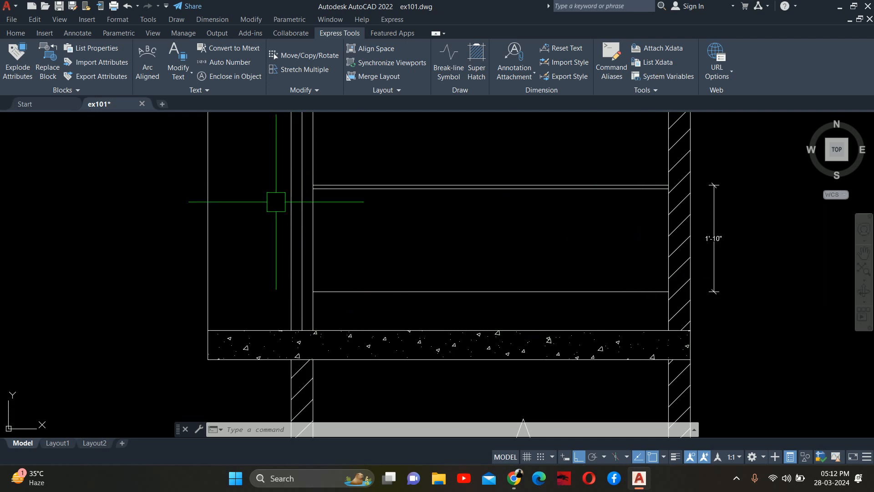
{"action": "left_click", "coordinate": [523, 485]}
{"action": "scroll", "coordinate": [369, 237], "scroll_direction": "down", "scroll_amount": 4}
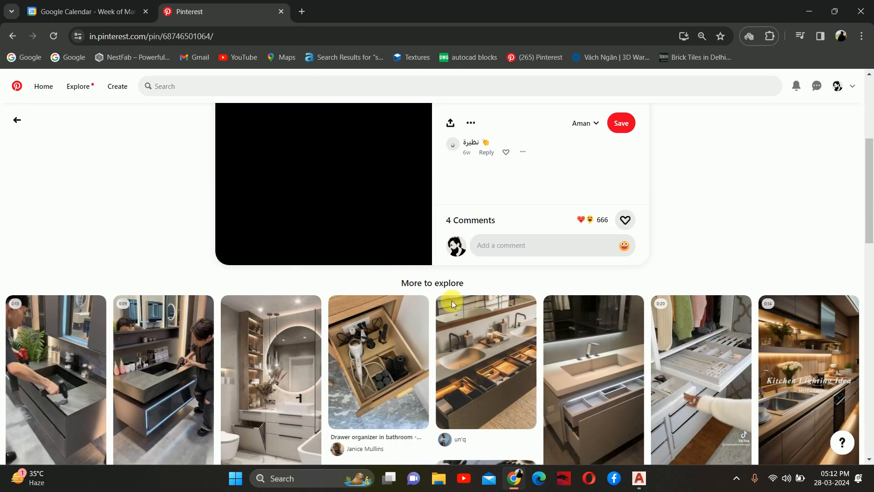
{"action": "left_click", "coordinate": [579, 397]}
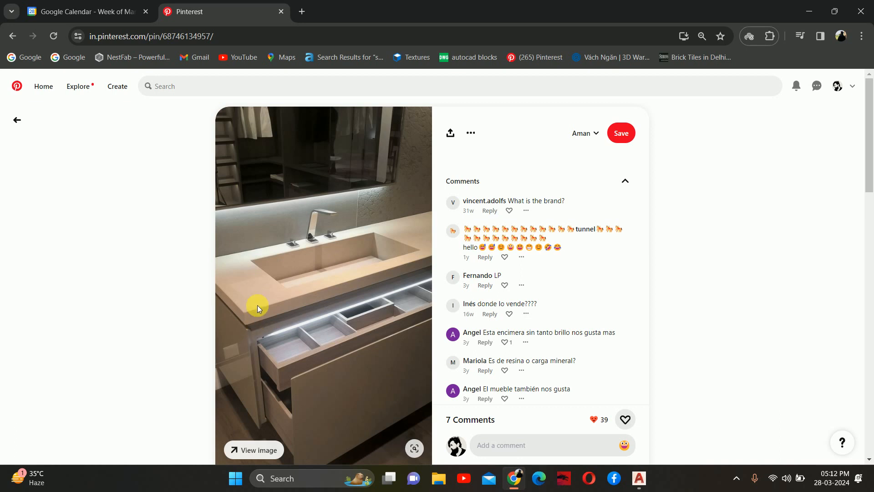
{"action": "scroll", "coordinate": [259, 296], "scroll_direction": "down", "scroll_amount": 4}
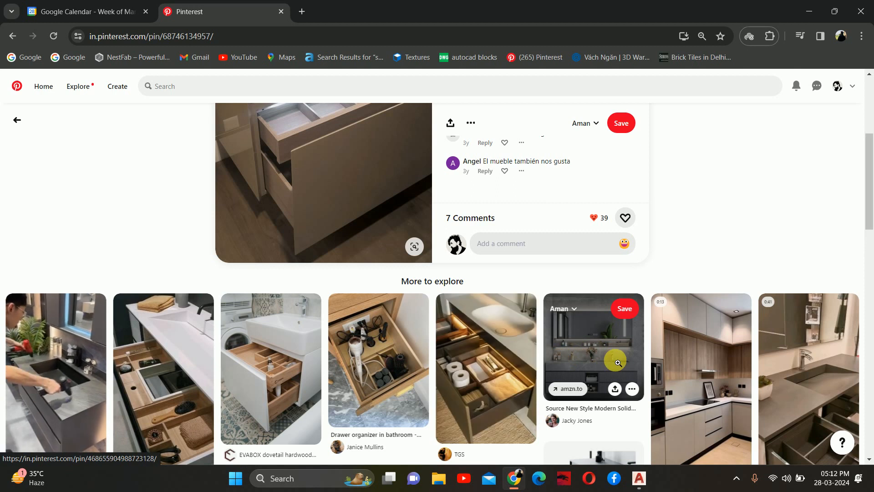
{"action": "left_click", "coordinate": [636, 368]}
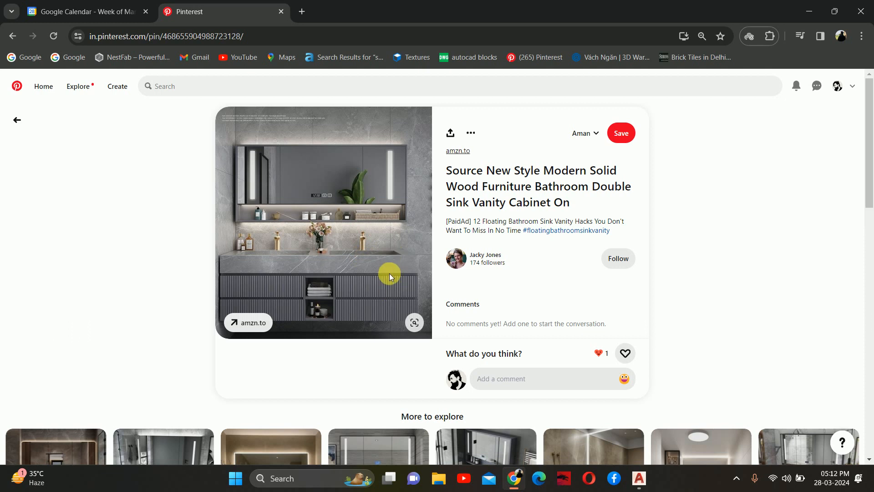
{"action": "scroll", "coordinate": [390, 269], "scroll_direction": "down", "scroll_amount": 2}
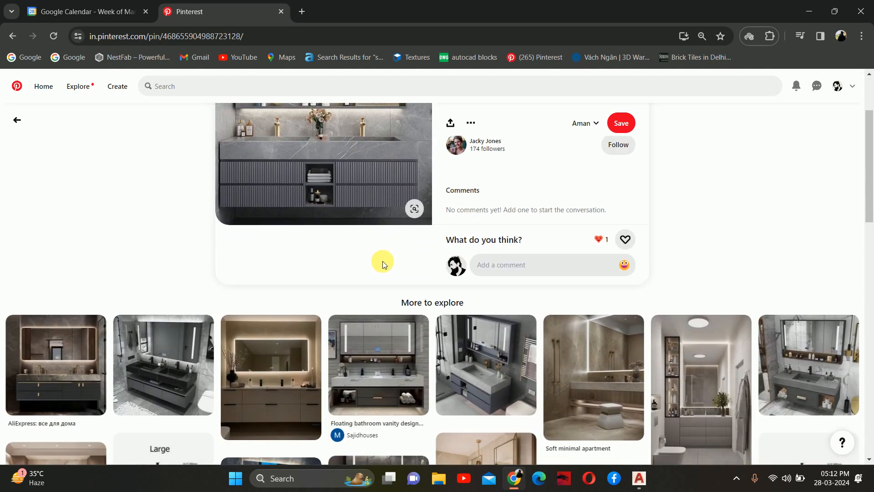
{"action": "scroll", "coordinate": [401, 296], "scroll_direction": "down", "scroll_amount": 1}
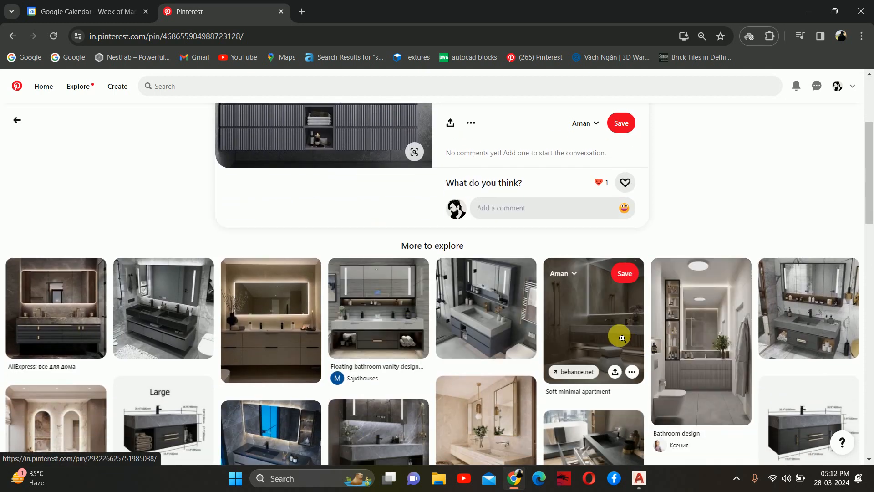
{"action": "scroll", "coordinate": [623, 337], "scroll_direction": "down", "scroll_amount": 2}
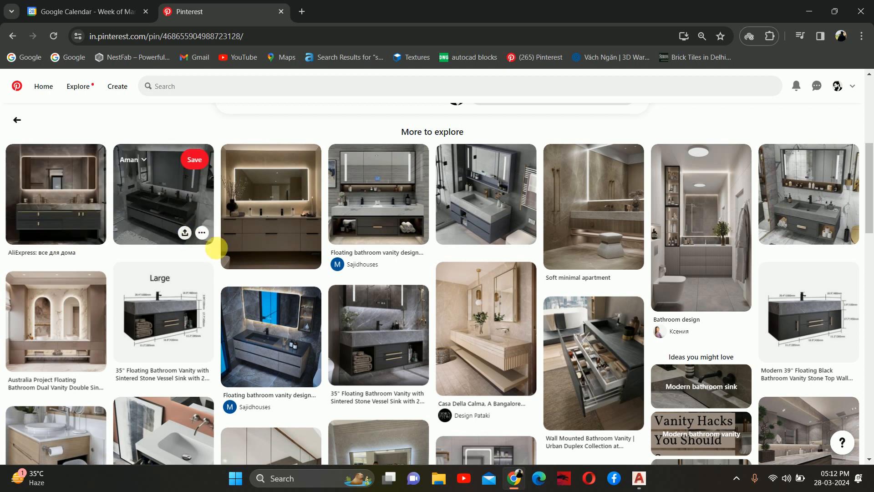
{"action": "scroll", "coordinate": [216, 248], "scroll_direction": "down", "scroll_amount": 3}
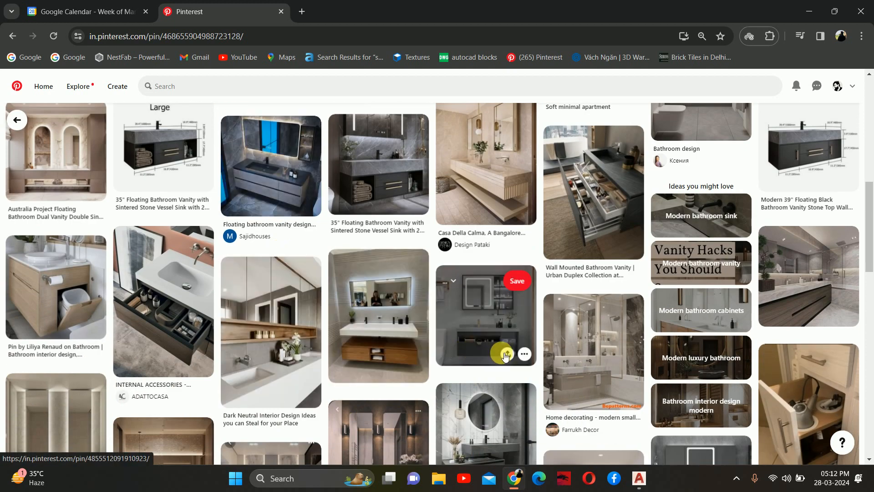
{"action": "left_click", "coordinate": [597, 377]}
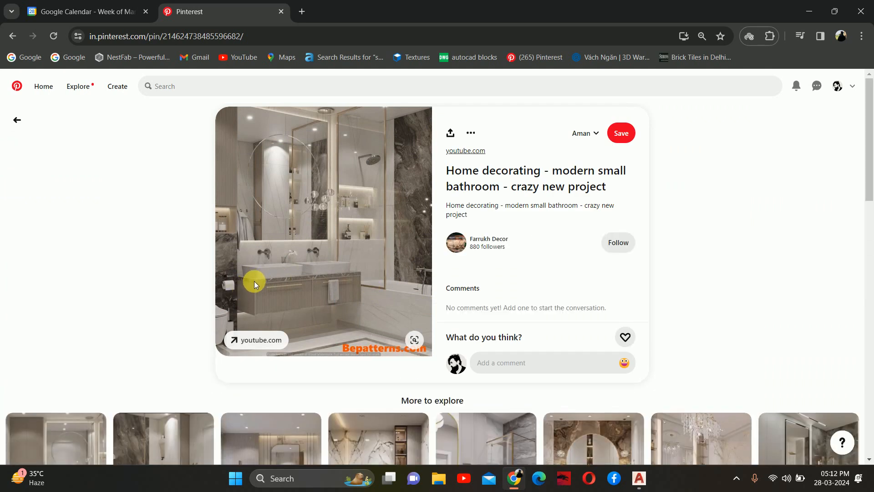
Step: Return to AutoCAD and offset the lower of the two closely spaced counter lines 0.75" downward
{"action": "left_click", "coordinate": [810, 10]}
{"action": "key", "text": "Escape"}
{"action": "key", "text": "Escape"}
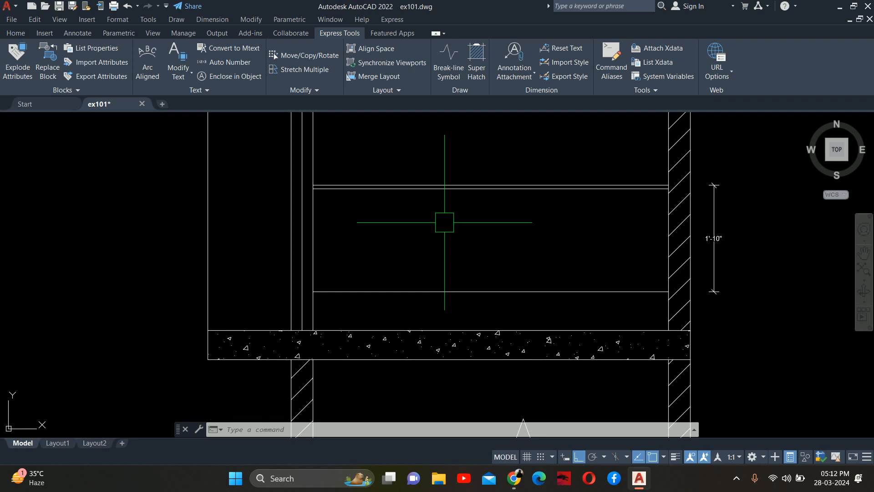
{"action": "type", "text": "o"}
{"action": "key", "text": "Return"}
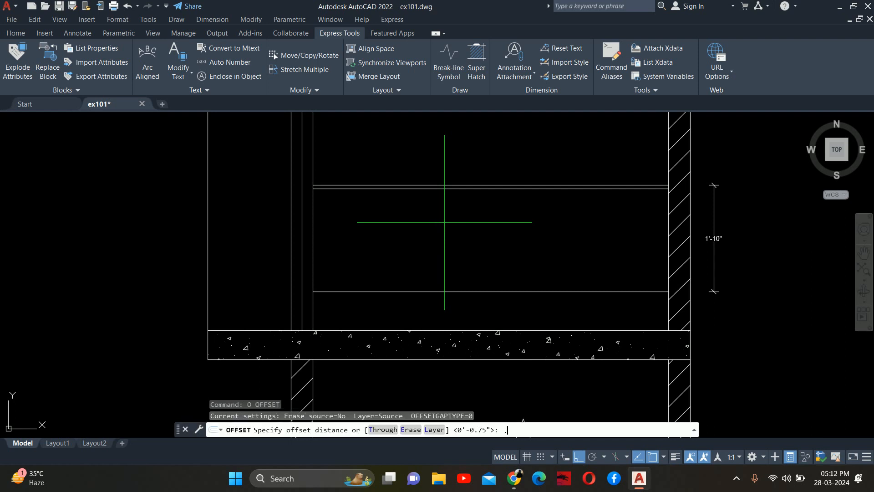
{"action": "key", "text": "Return"}
{"action": "scroll", "coordinate": [439, 204], "scroll_direction": "up", "scroll_amount": 6}
{"action": "left_click", "coordinate": [433, 134]}
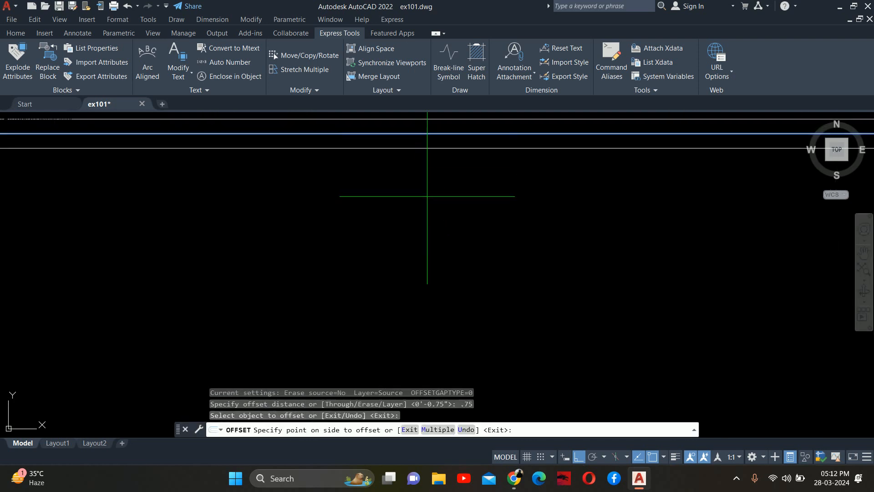
{"action": "left_click", "coordinate": [451, 193]}
{"action": "key", "text": "Escape"}
{"action": "key", "text": "Escape"}
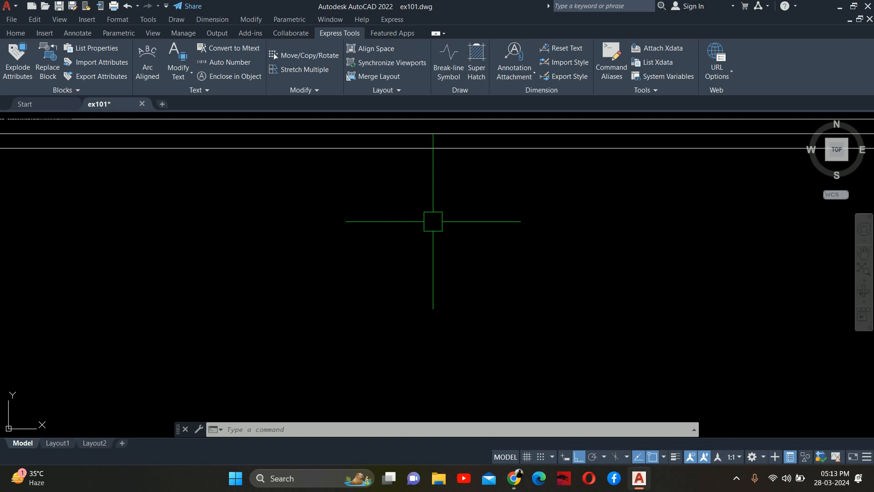
{"action": "scroll", "coordinate": [503, 274], "scroll_direction": "down", "scroll_amount": 5}
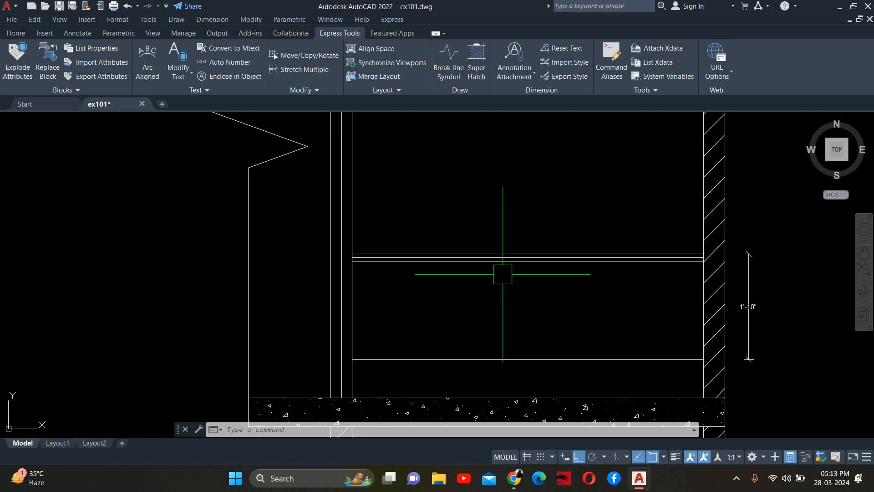
{"action": "key", "text": "Escape"}
{"action": "key", "text": "Escape"}
{"action": "key", "text": "Escape"}
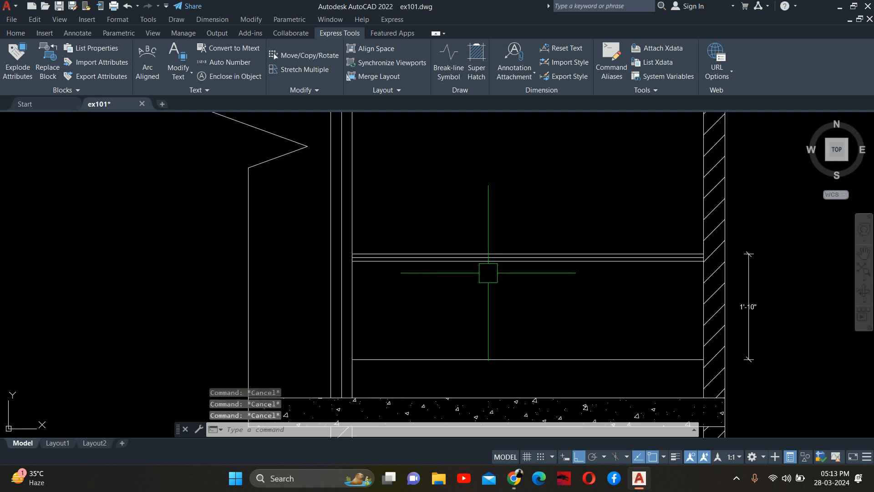
Step: Measure the clear height from the vanity's bottom line to the lowest counter line along the left wall's inner face
{"action": "scroll", "coordinate": [410, 228], "scroll_direction": "up", "scroll_amount": 2}
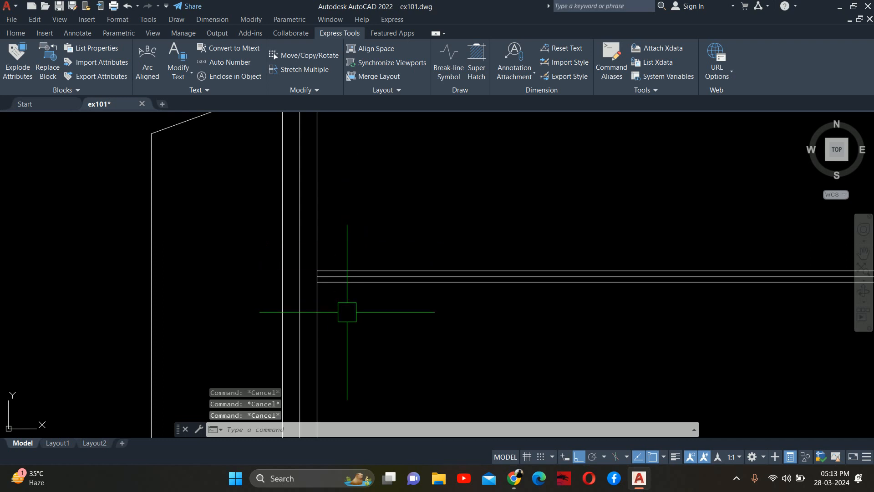
{"action": "scroll", "coordinate": [364, 255], "scroll_direction": "down", "scroll_amount": 3}
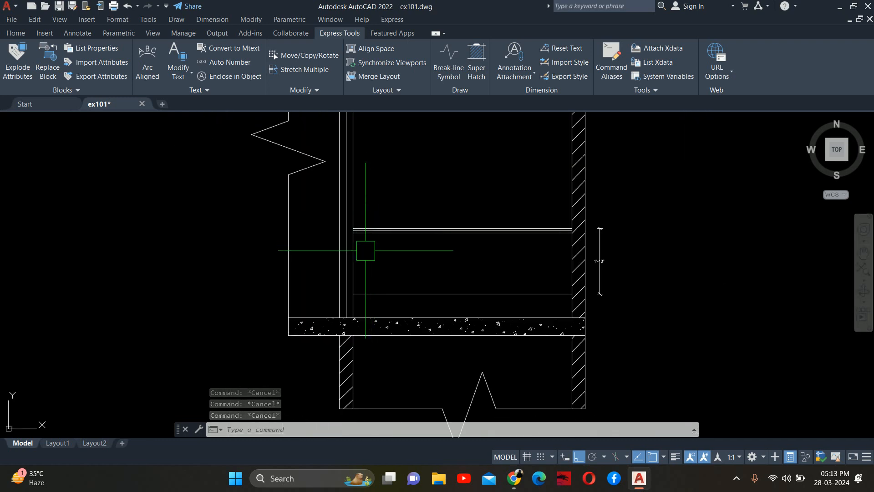
{"action": "scroll", "coordinate": [355, 244], "scroll_direction": "up", "scroll_amount": 1}
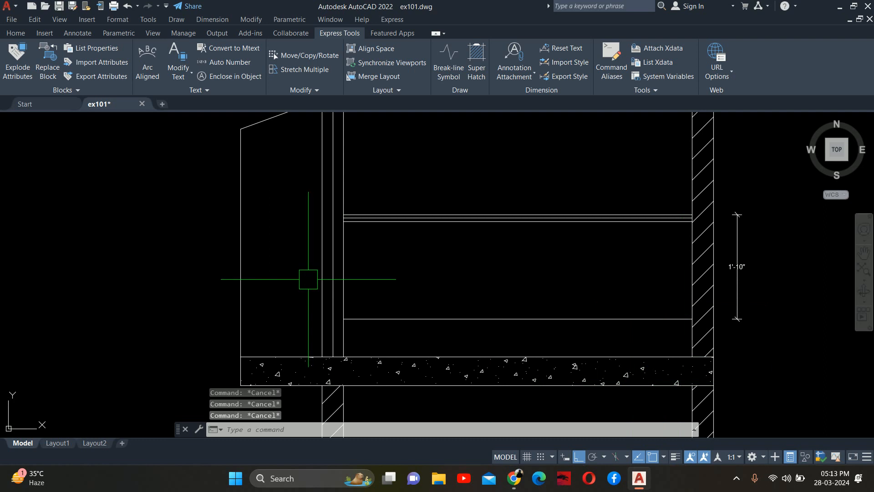
{"action": "type", "text": "dli"}
{"action": "key", "text": "Return"}
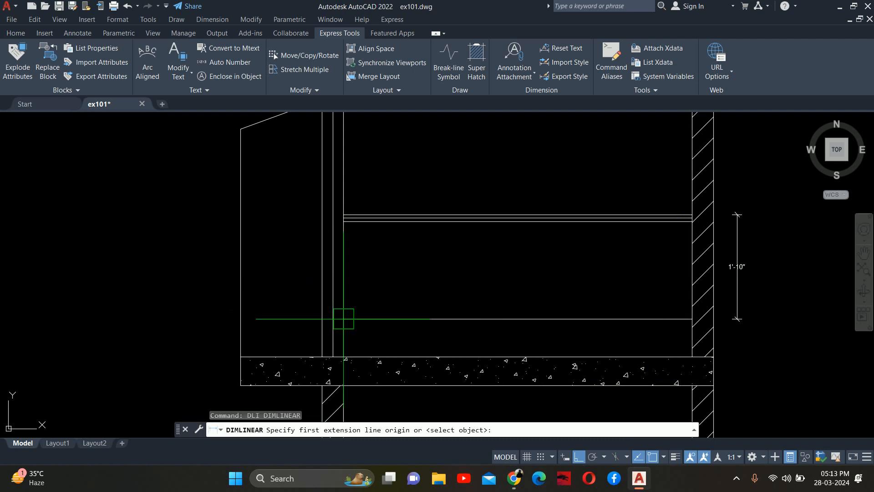
{"action": "left_click", "coordinate": [343, 318]}
{"action": "left_click", "coordinate": [343, 222]}
{"action": "scroll", "coordinate": [282, 252], "scroll_direction": "up", "scroll_amount": 2}
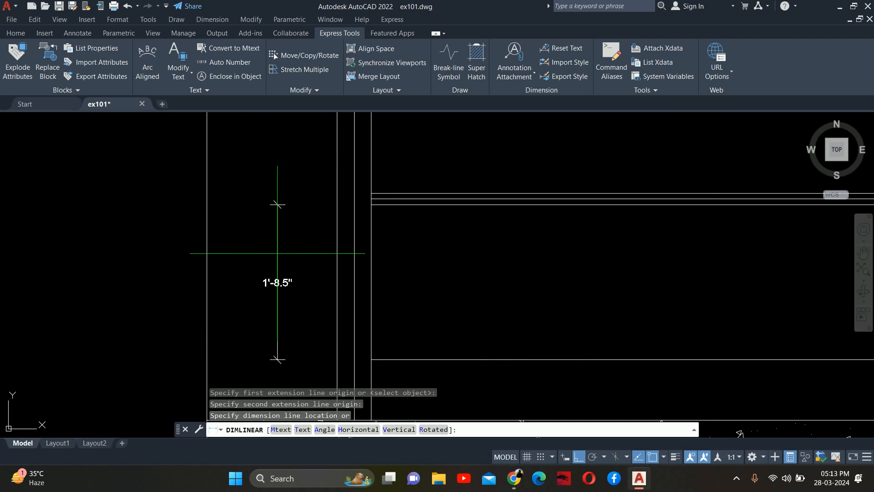
{"action": "scroll", "coordinate": [278, 253], "scroll_direction": "up", "scroll_amount": 2}
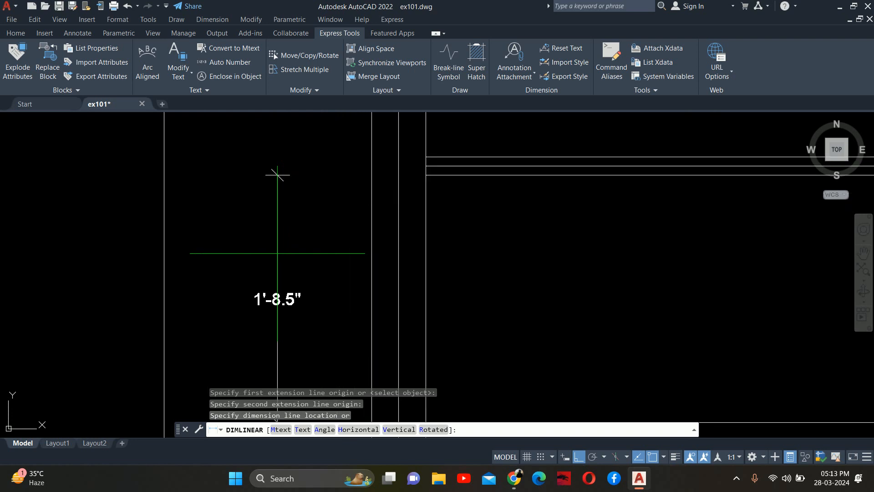
{"action": "key", "text": "Escape"}
{"action": "key", "text": "Escape"}
{"action": "key", "text": "Escape"}
{"action": "scroll", "coordinate": [404, 267], "scroll_direction": "down", "scroll_amount": 4}
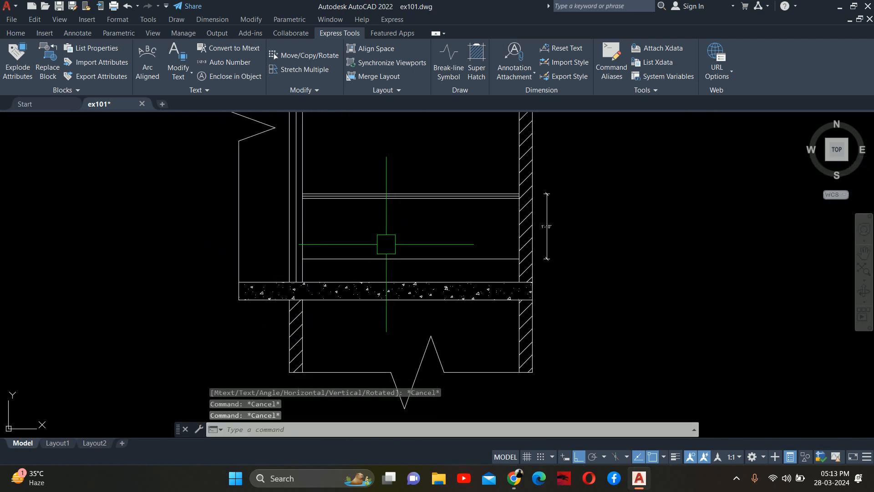
Step: Draw a rectangle filling the space between the lowest counter line and the vanity's bottom line, from wall face to wall face
{"action": "type", "text": "rec"}
{"action": "key", "text": "Return"}
{"action": "scroll", "coordinate": [333, 271], "scroll_direction": "up", "scroll_amount": 4}
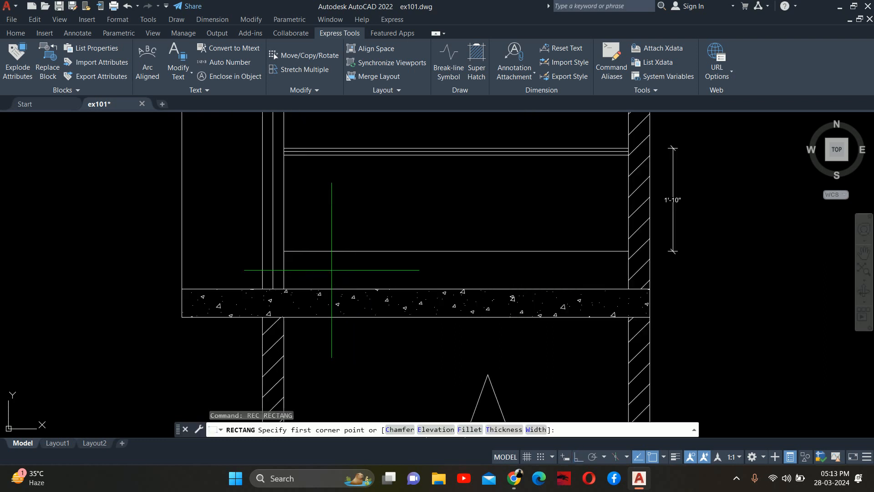
{"action": "left_click", "coordinate": [587, 160]}
{"action": "scroll", "coordinate": [587, 161], "scroll_direction": "down", "scroll_amount": 4}
{"action": "middle_click_drag", "start_coordinate": [587, 160], "coordinate": [526, 227]}
{"action": "scroll", "coordinate": [583, 207], "scroll_direction": "up", "scroll_amount": 6}
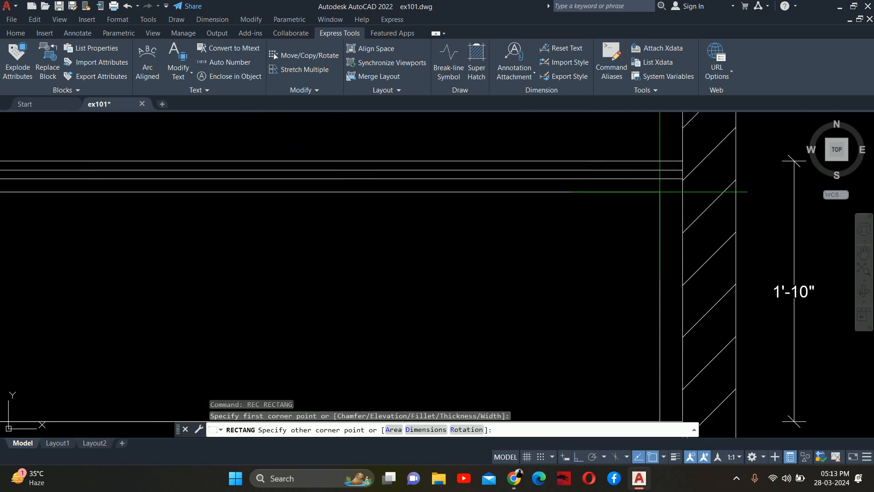
{"action": "left_click", "coordinate": [683, 178]}
{"action": "key", "text": "space"}
{"action": "scroll", "coordinate": [607, 241], "scroll_direction": "down", "scroll_amount": 4}
{"action": "scroll", "coordinate": [607, 242], "scroll_direction": "down", "scroll_amount": 2}
{"action": "key", "text": "Escape"}
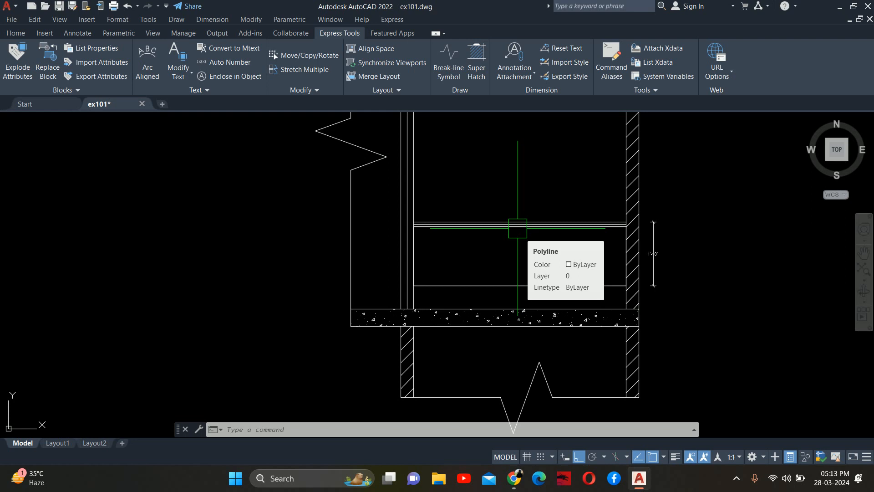
Step: Offset the vanity box rectangle 0.75" inward to form its board thickness
{"action": "type", "text": "o"}
{"action": "key", "text": "Return"}
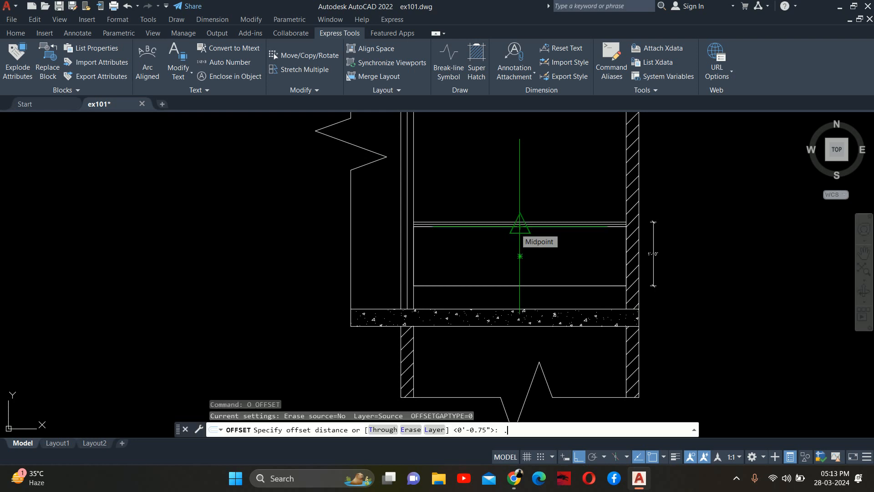
{"action": "type", "text": ".75"}
{"action": "key", "text": "Return"}
{"action": "scroll", "coordinate": [452, 240], "scroll_direction": "up", "scroll_amount": 4}
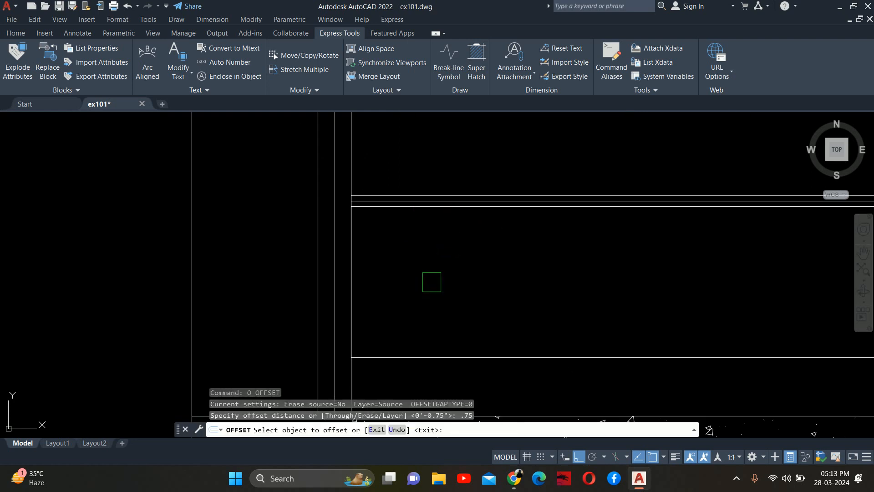
{"action": "middle_click_drag", "start_coordinate": [435, 302], "coordinate": [436, 261]}
{"action": "left_click", "coordinate": [436, 315]}
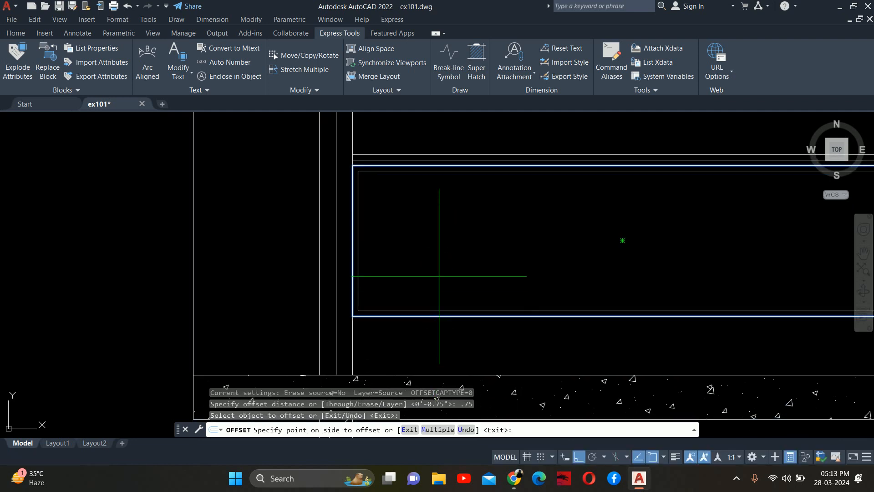
{"action": "left_click", "coordinate": [439, 276]}
{"action": "key", "text": "Escape"}
{"action": "key", "text": "Escape"}
{"action": "key", "text": "Escape"}
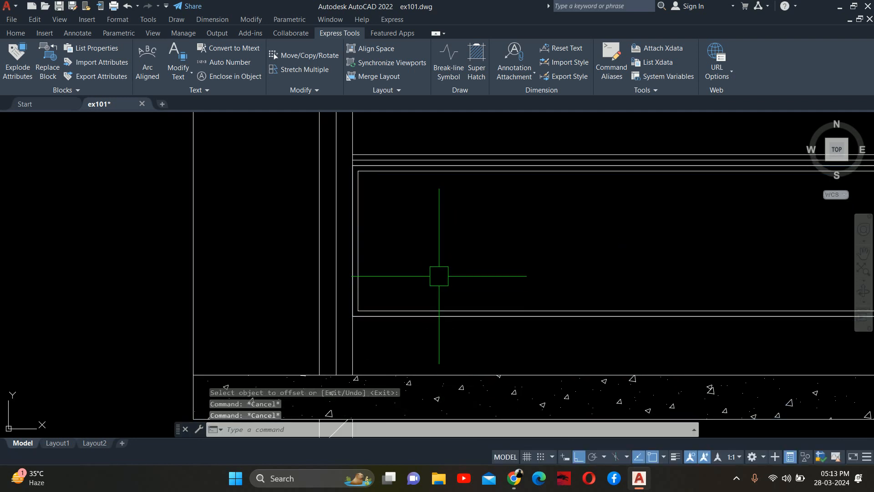
Step: Delete the second counter line from the top, between the countertop's upper line and the vanity box
{"action": "scroll", "coordinate": [305, 187], "scroll_direction": "down", "scroll_amount": 4}
{"action": "scroll", "coordinate": [277, 236], "scroll_direction": "up", "scroll_amount": 4}
{"action": "left_click", "coordinate": [279, 221]}
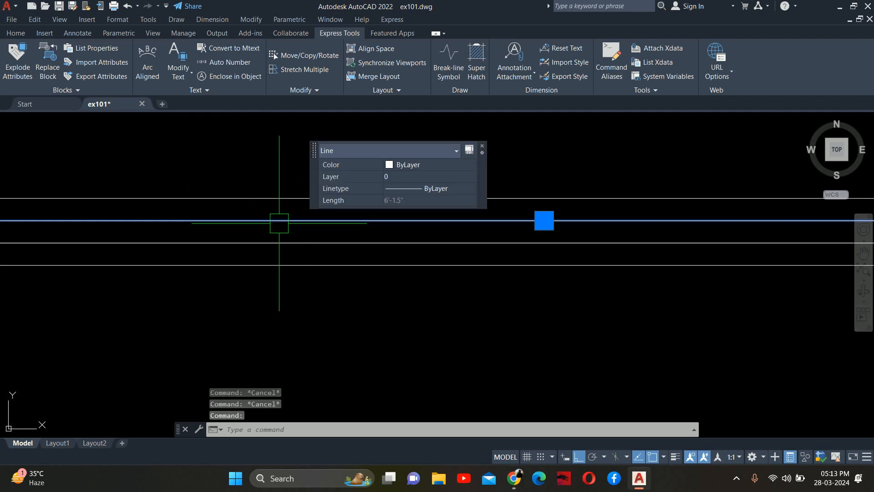
{"action": "scroll", "coordinate": [279, 221], "scroll_direction": "down", "scroll_amount": 5}
{"action": "key", "text": "Delete"}
{"action": "scroll", "coordinate": [237, 204], "scroll_direction": "up", "scroll_amount": 3}
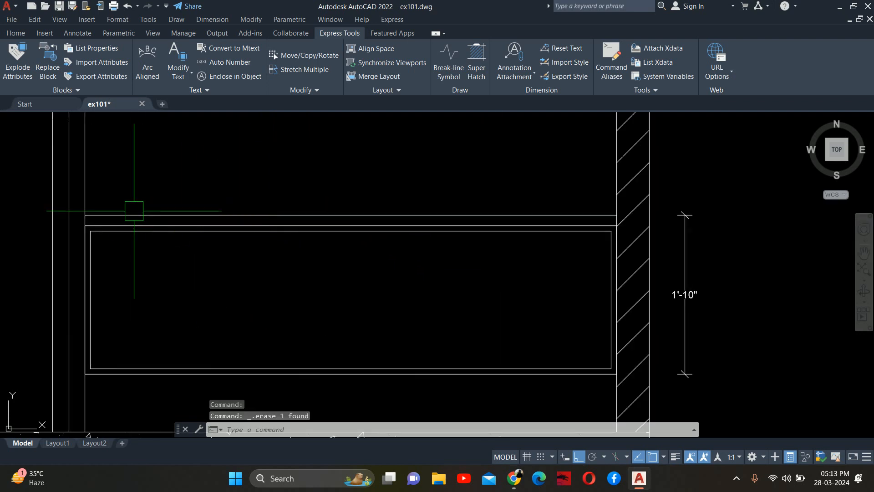
{"action": "scroll", "coordinate": [85, 242], "scroll_direction": "up", "scroll_amount": 5}
{"action": "middle_click_drag", "start_coordinate": [92, 255], "coordinate": [237, 248]}
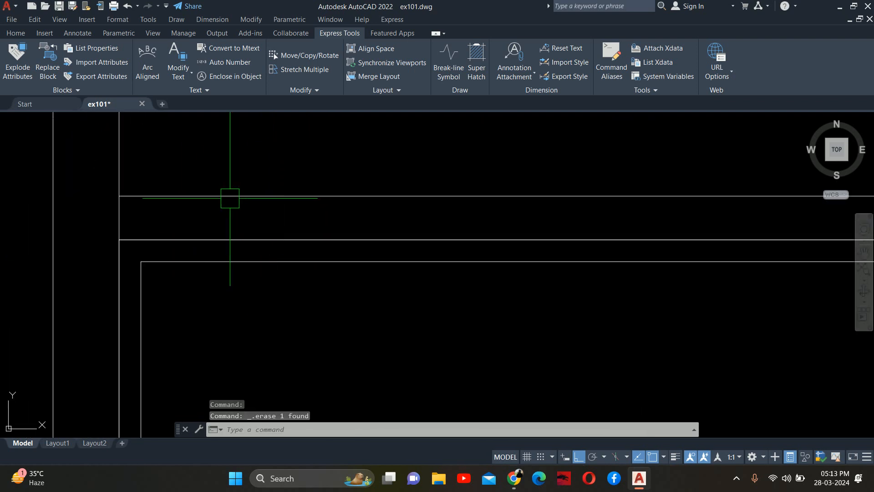
{"action": "key", "text": "Escape"}
{"action": "key", "text": "Escape"}
{"action": "type", "text": "o"}
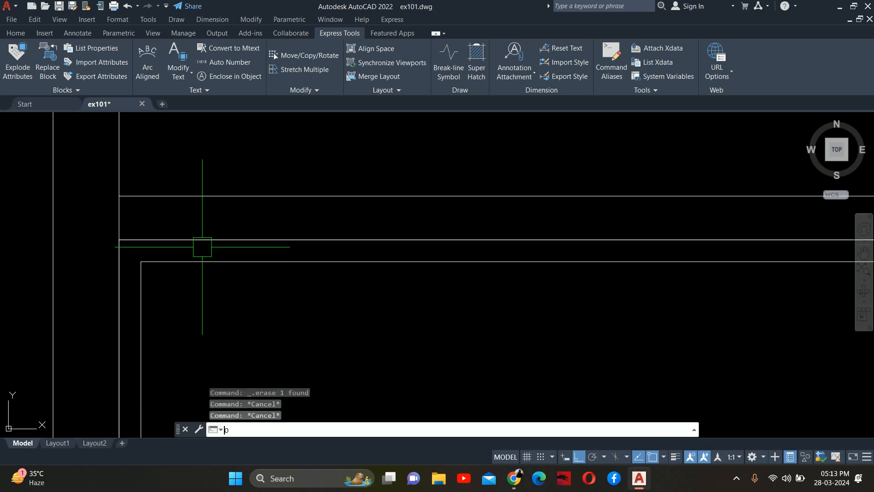
{"action": "key", "text": "Return"}
{"action": "type", "text": ".5"}
{"action": "key", "text": "Return"}
{"action": "left_click", "coordinate": [213, 241]}
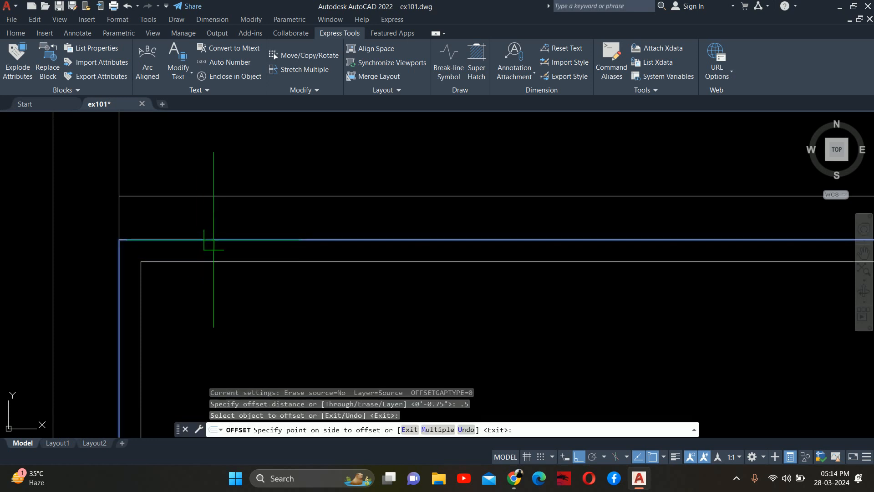
{"action": "key", "text": "Escape"}
{"action": "key", "text": "Escape"}
{"action": "left_click", "coordinate": [157, 239]}
{"action": "key", "text": "Escape"}
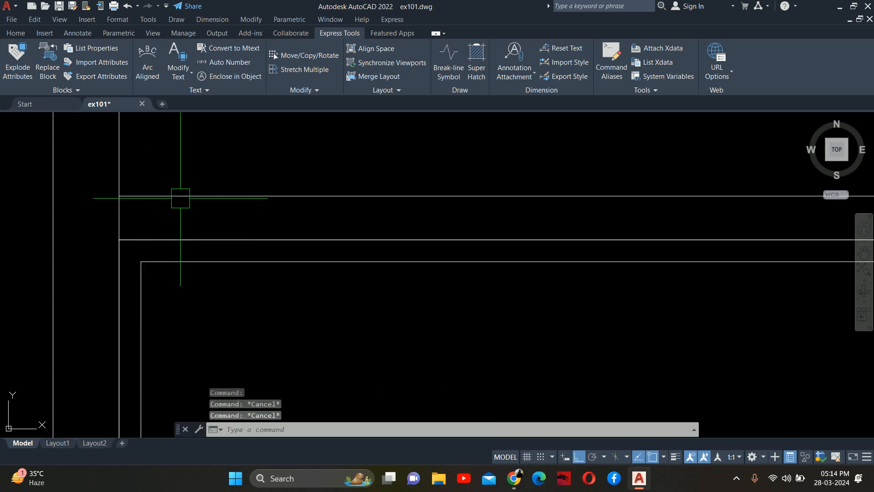
{"action": "left_click", "coordinate": [181, 196]}
{"action": "key", "text": "Escape"}
Step: Offset the countertop's upper line 1" downward
{"action": "type", "text": "o"}
{"action": "key", "text": "Return"}
{"action": "key", "text": "Return"}
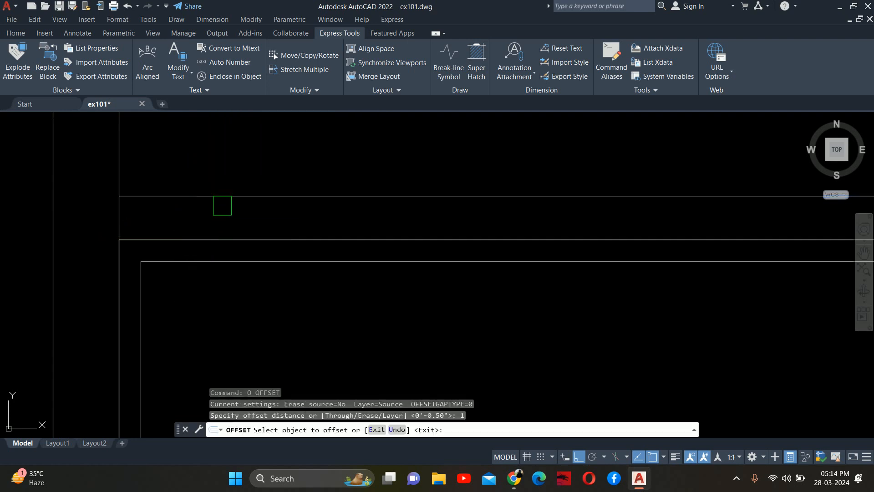
{"action": "left_click", "coordinate": [211, 196]}
{"action": "left_click", "coordinate": [188, 227]}
{"action": "key", "text": "Escape"}
{"action": "left_click", "coordinate": [188, 225]}
{"action": "scroll", "coordinate": [191, 230], "scroll_direction": "down", "scroll_amount": 5}
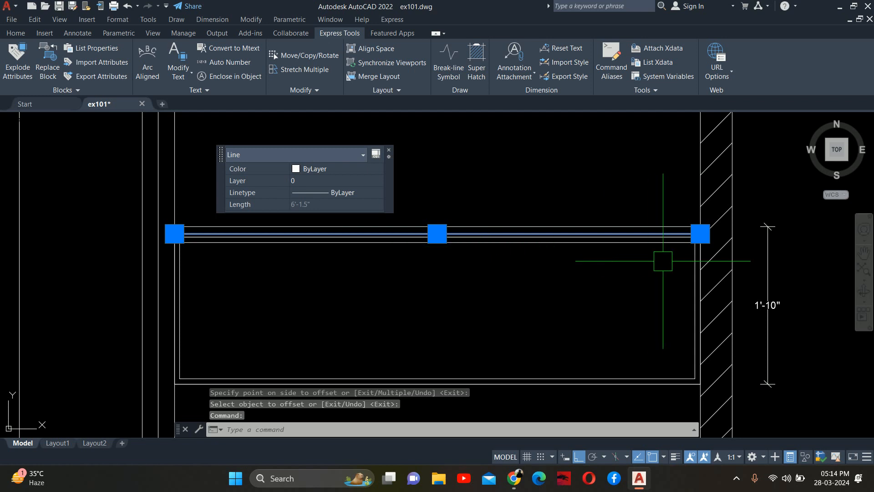
{"action": "key", "text": "Escape"}
Step: Turn Ortho off and draw a short diagonal line from the right end of the 1" offset line into the hatched wall
{"action": "scroll", "coordinate": [656, 234], "scroll_direction": "up", "scroll_amount": 4}
{"action": "key", "text": "Escape"}
{"action": "middle_click_drag", "start_coordinate": [763, 243], "coordinate": [471, 243]}
{"action": "scroll", "coordinate": [471, 242], "scroll_direction": "up", "scroll_amount": 3}
{"action": "type", "text": "l"}
{"action": "key", "text": "Return"}
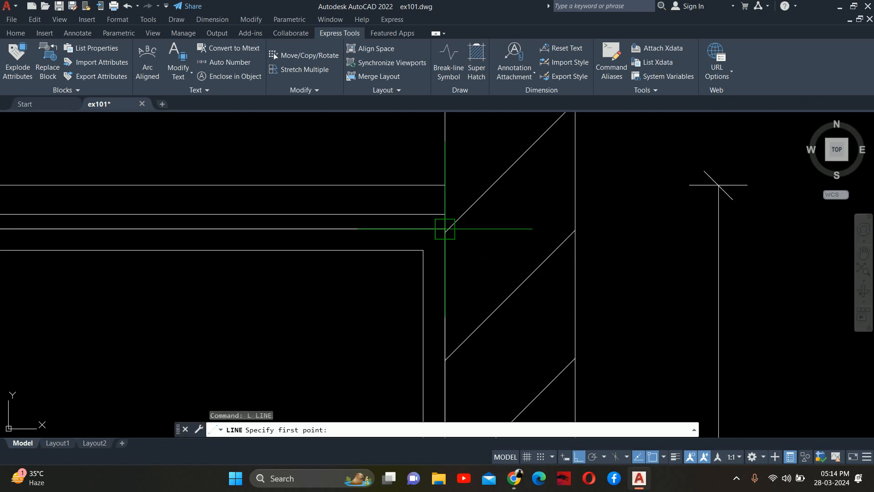
{"action": "left_click", "coordinate": [444, 216]}
{"action": "scroll", "coordinate": [449, 215], "scroll_direction": "up", "scroll_amount": 2}
{"action": "middle_click_drag", "start_coordinate": [421, 186], "coordinate": [479, 262]}
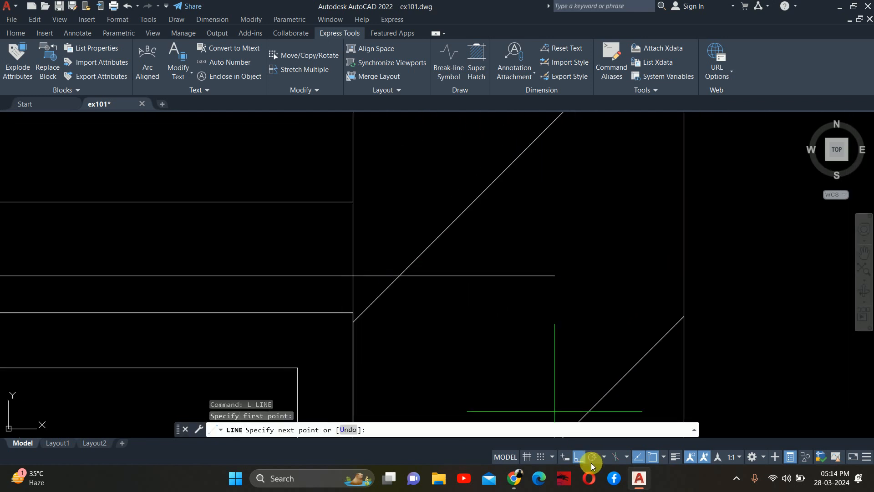
{"action": "left_click", "coordinate": [578, 461]}
{"action": "key", "text": "Escape"}
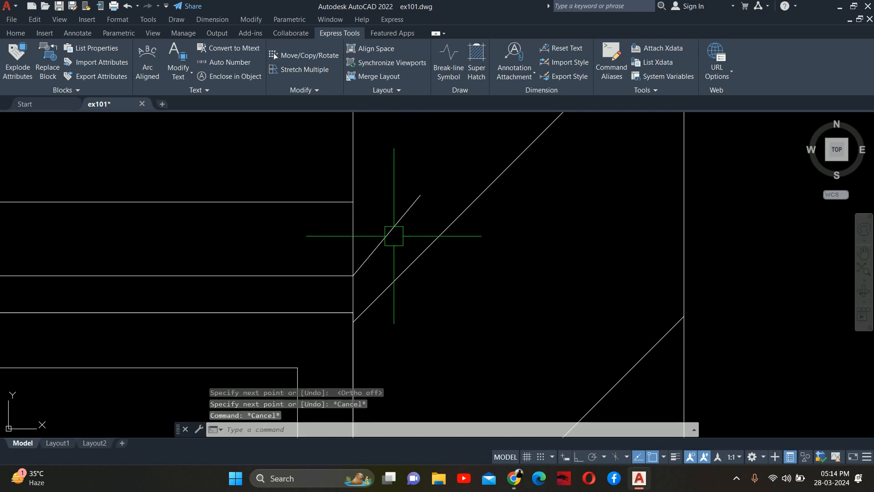
Step: Join the short diagonal line and the 1" offset counter line into one polyline
{"action": "mouse_move", "coordinate": [432, 211]}
{"action": "middle_mouse_down"}
{"action": "mouse_move", "coordinate": [465, 254]}
{"action": "mouse_move", "coordinate": [593, 230]}
{"action": "middle_mouse_up"}
{"action": "type", "text": "j"}
{"action": "key", "text": "Return"}
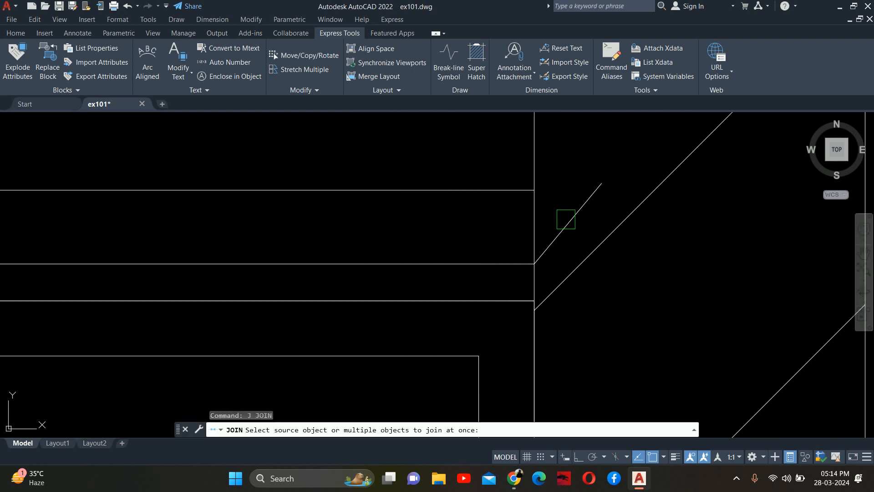
{"action": "left_click", "coordinate": [476, 264]}
{"action": "left_click", "coordinate": [475, 264]}
{"action": "key", "text": "Return"}
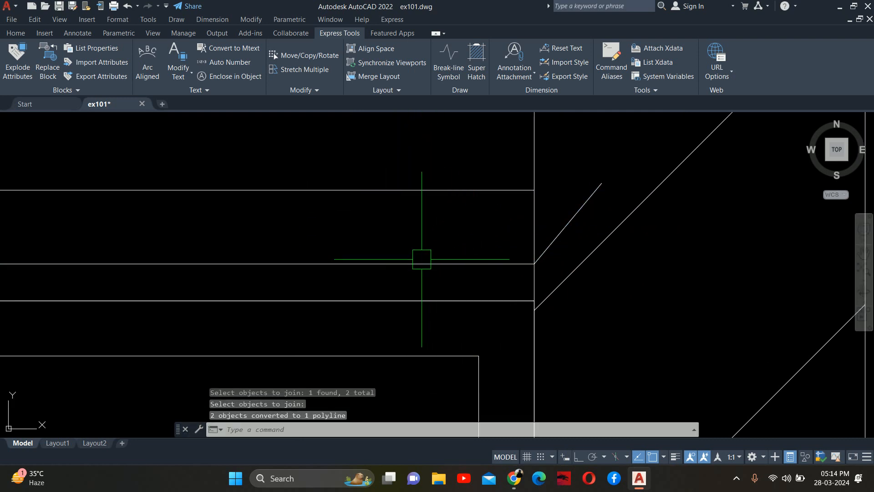
Step: Set the linetype of the joined counter polyline to HIDDEN
{"action": "left_click", "coordinate": [422, 259]}
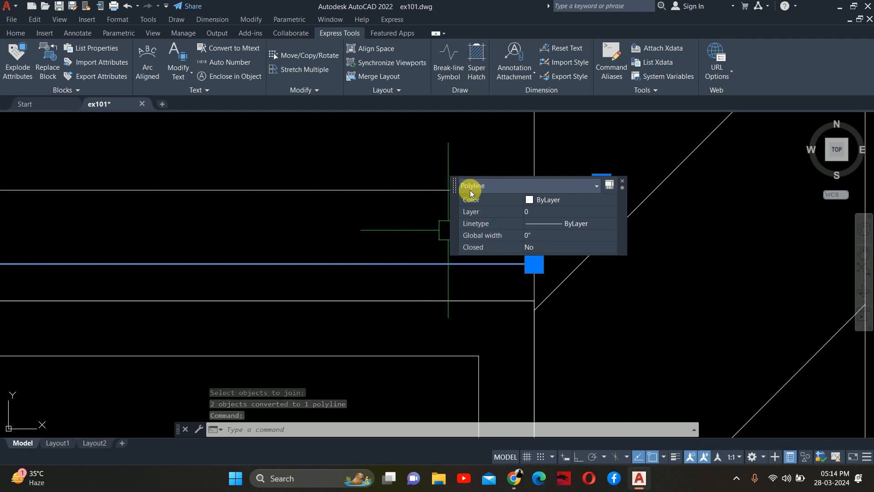
{"action": "left_click", "coordinate": [554, 223]}
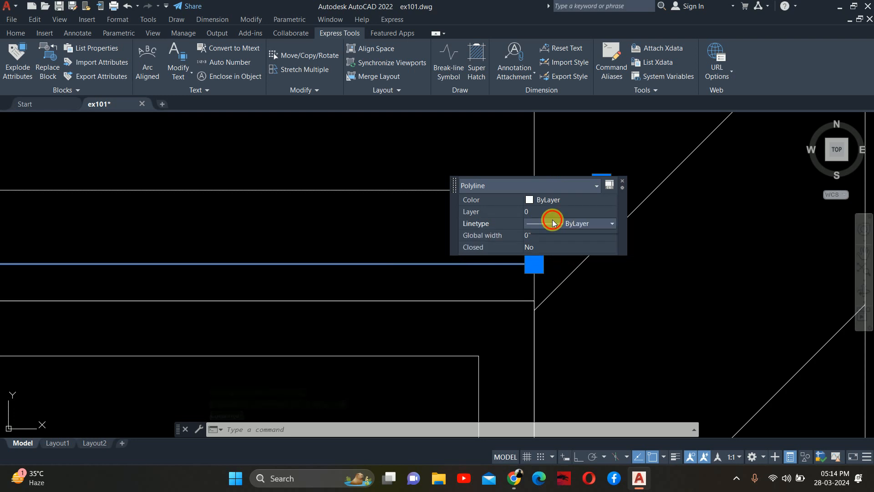
{"action": "left_click", "coordinate": [552, 223]}
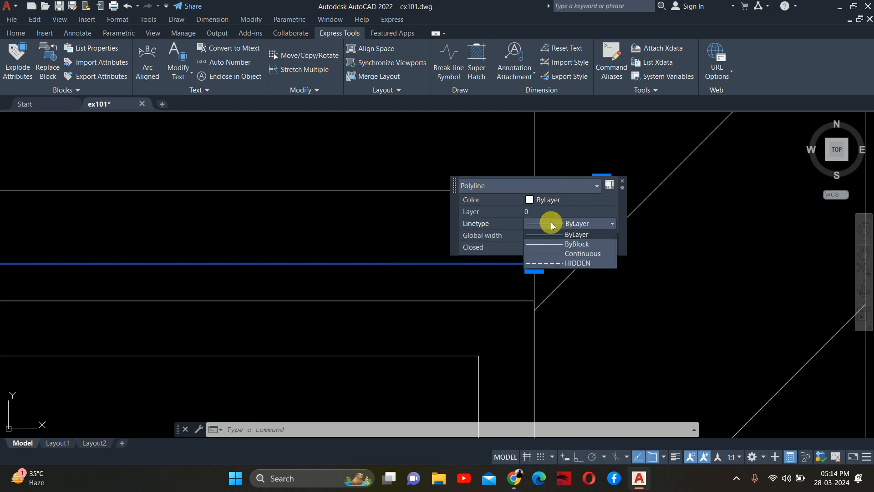
{"action": "left_click", "coordinate": [575, 263]}
{"action": "key", "text": "Escape"}
Step: Trim the diagonal stub of the hidden polyline at the right wall's inner face
{"action": "type", "text": "T"}
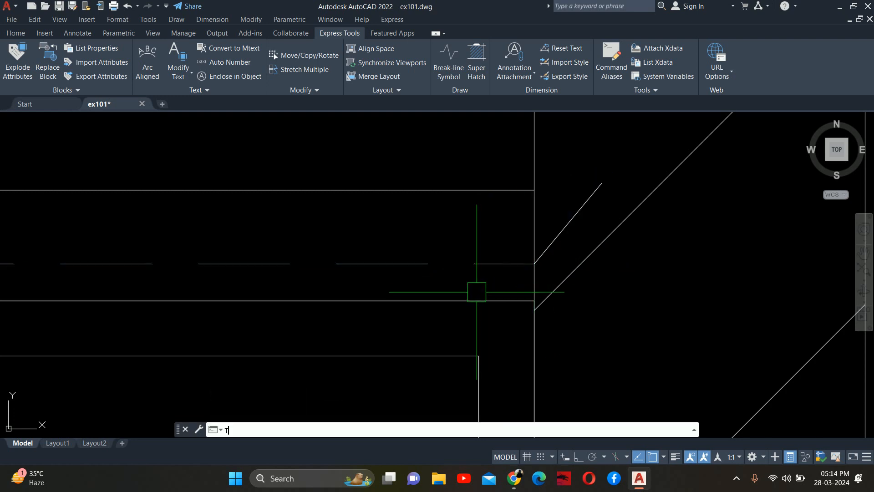
{"action": "type", "text": "R"}
{"action": "key", "text": "Return"}
{"action": "right_click", "coordinate": [577, 201]}
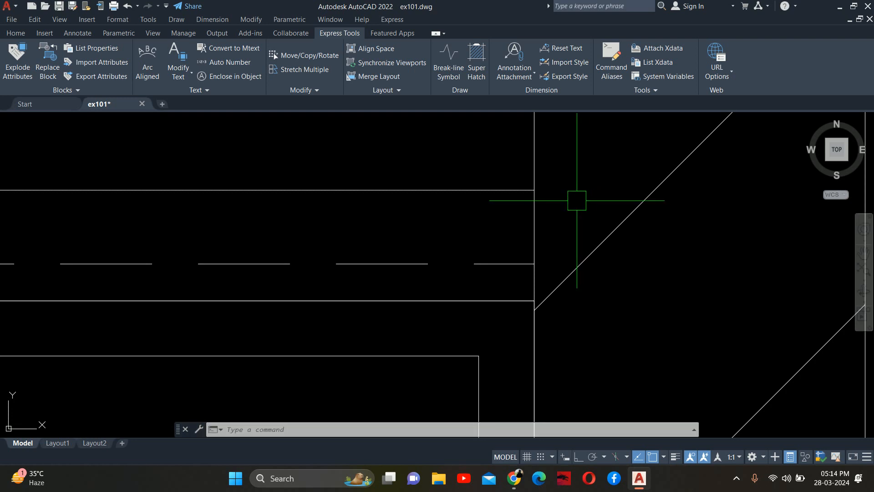
Step: Select the dashed counter polyline and display its full properties, including the geometry widths
{"action": "scroll", "coordinate": [549, 209], "scroll_direction": "down", "scroll_amount": 4}
{"action": "scroll", "coordinate": [419, 258], "scroll_direction": "down", "scroll_amount": 4}
{"action": "middle_click_drag", "start_coordinate": [79, 260], "coordinate": [517, 246]}
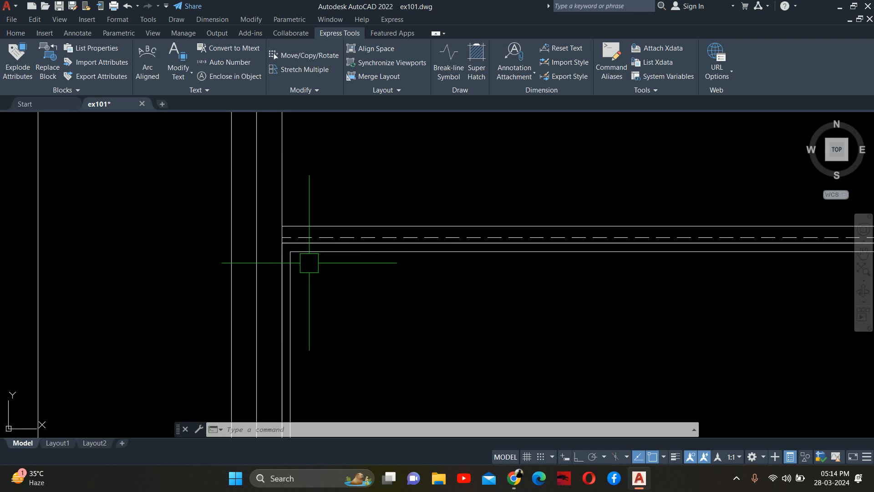
{"action": "scroll", "coordinate": [316, 244], "scroll_direction": "up", "scroll_amount": 6}
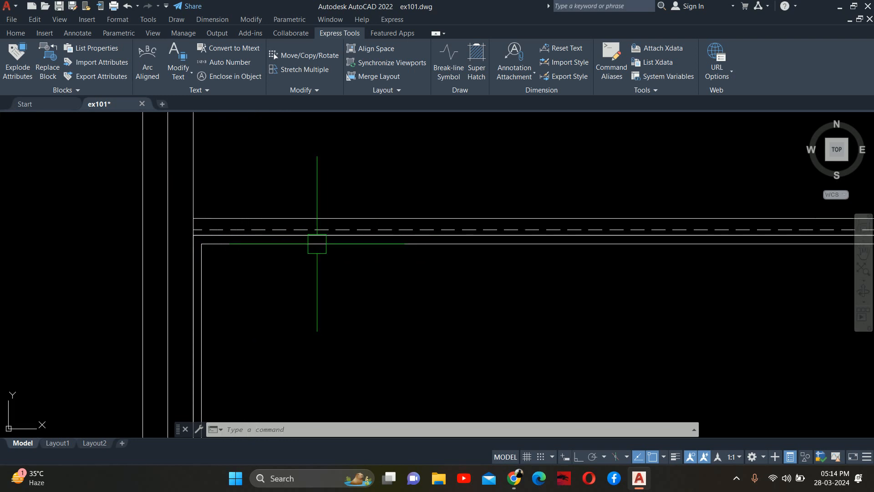
{"action": "left_click", "coordinate": [242, 239]}
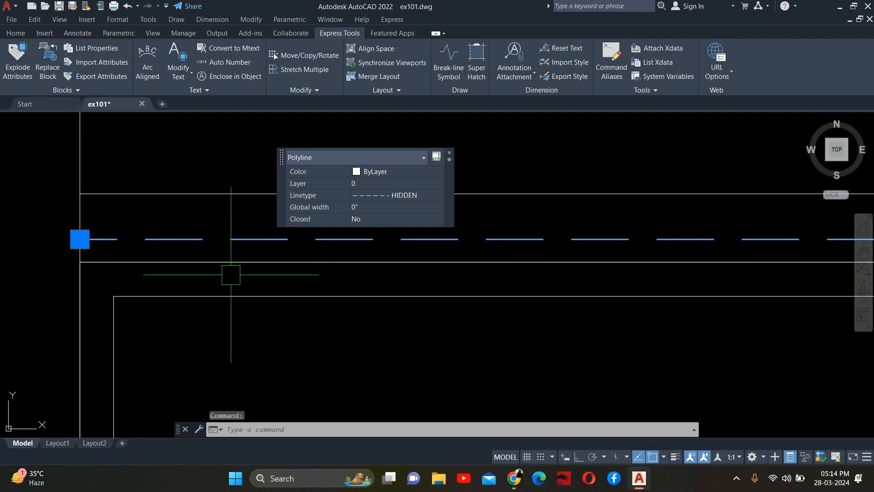
{"action": "type", "text": "PR"}
{"action": "key", "text": "Return"}
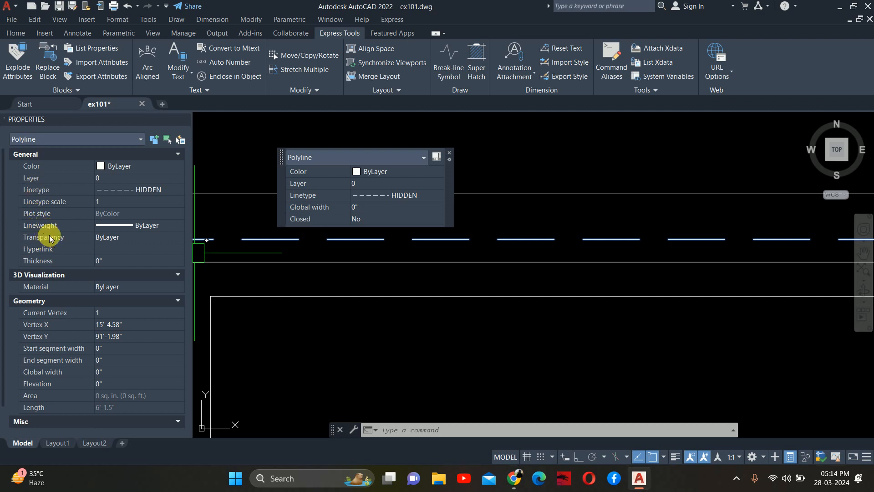
{"action": "scroll", "coordinate": [50, 316], "scroll_direction": "down", "scroll_amount": 1}
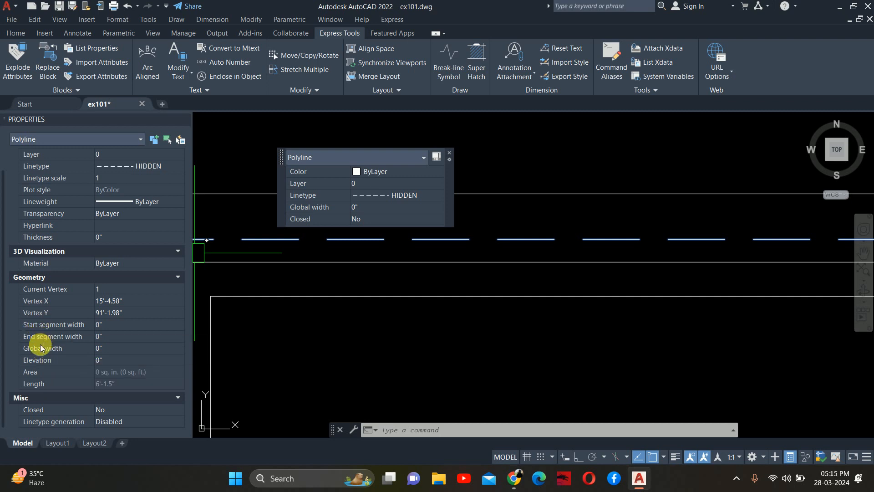
Step: Draw a short test line inside the vanity box to compare its properties, and erase it
{"action": "type", "text": "L"}
{"action": "key", "text": "Return"}
{"action": "left_click", "coordinate": [288, 342]}
{"action": "left_click", "coordinate": [436, 355]}
{"action": "key", "text": "Escape"}
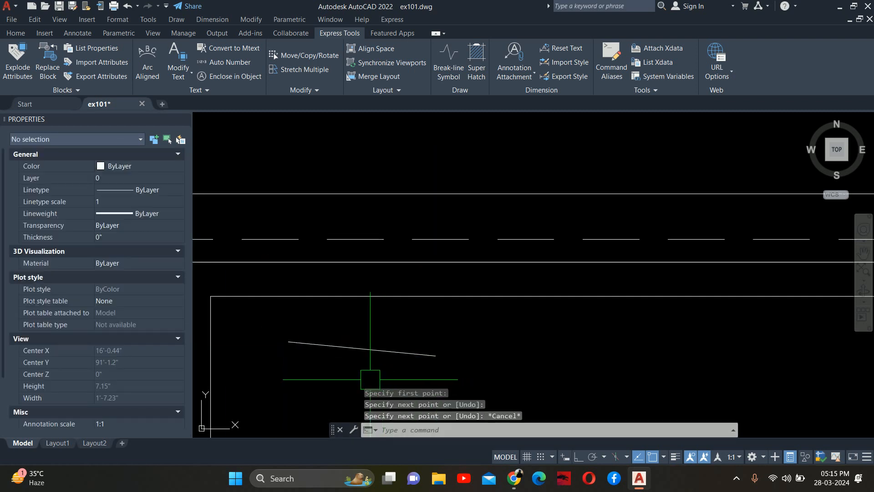
{"action": "key", "text": "Escape"}
{"action": "left_click", "coordinate": [366, 362]}
{"action": "left_click", "coordinate": [306, 336]}
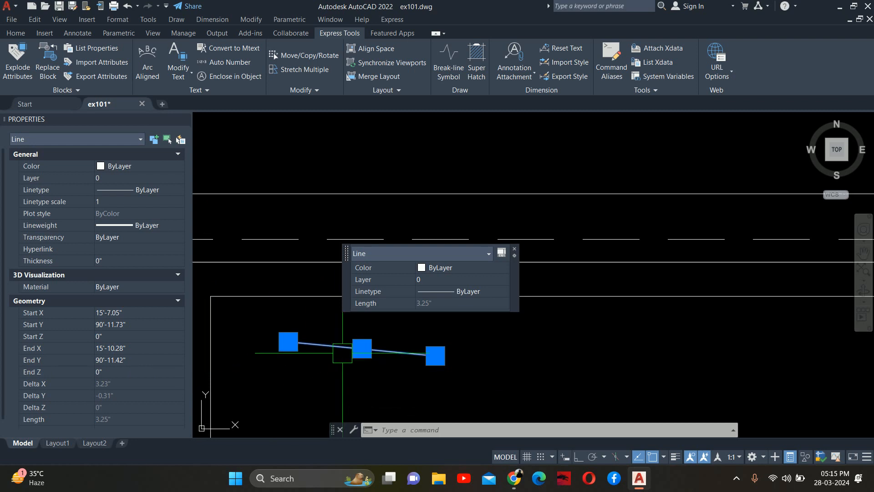
{"action": "key", "text": "Delete"}
Step: Set the dashed counter polyline's global width to 0.5"
{"action": "left_click", "coordinate": [257, 232]}
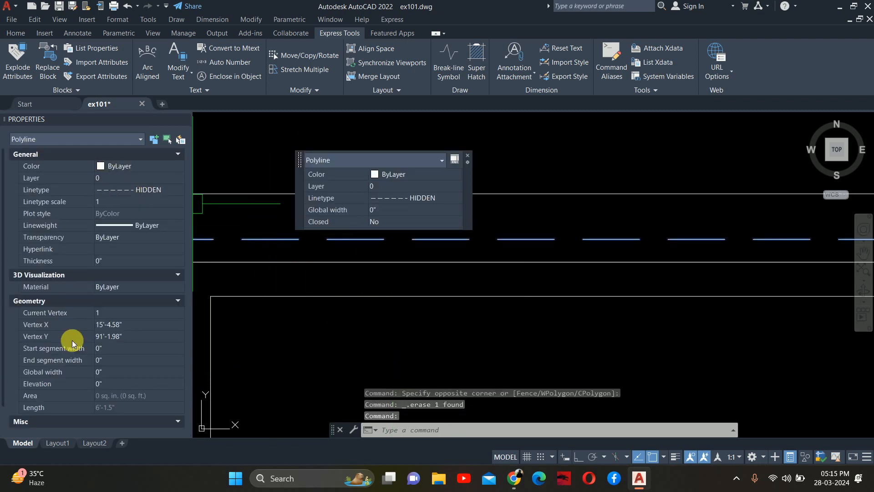
{"action": "left_click", "coordinate": [105, 372]}
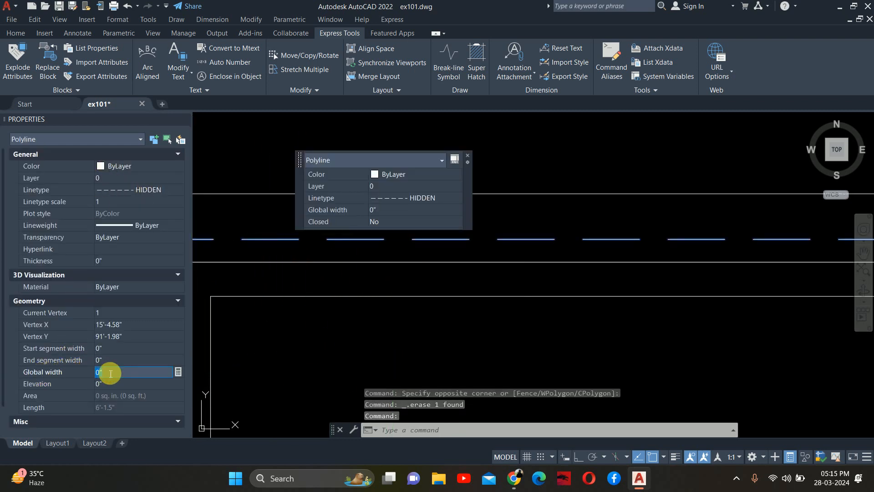
{"action": "type", "text": "0.5"}
{"action": "key", "text": "Tab"}
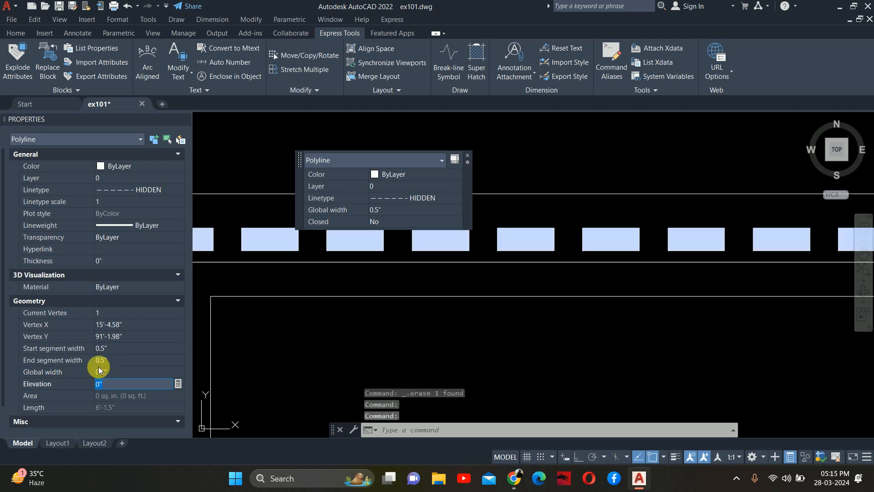
Step: Change the dashed counter polyline's color to index color 42, then close its properties and deselect it
{"action": "left_click", "coordinate": [130, 167]}
{"action": "left_click", "coordinate": [129, 166]}
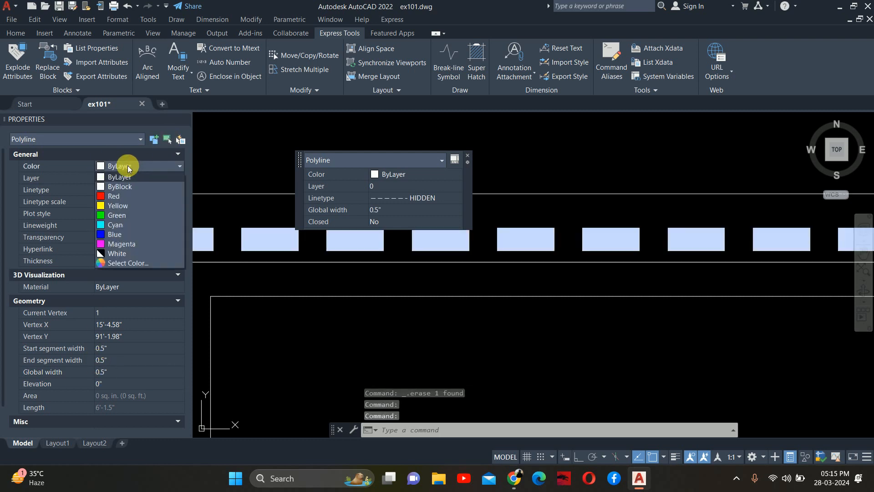
{"action": "left_click", "coordinate": [119, 264]}
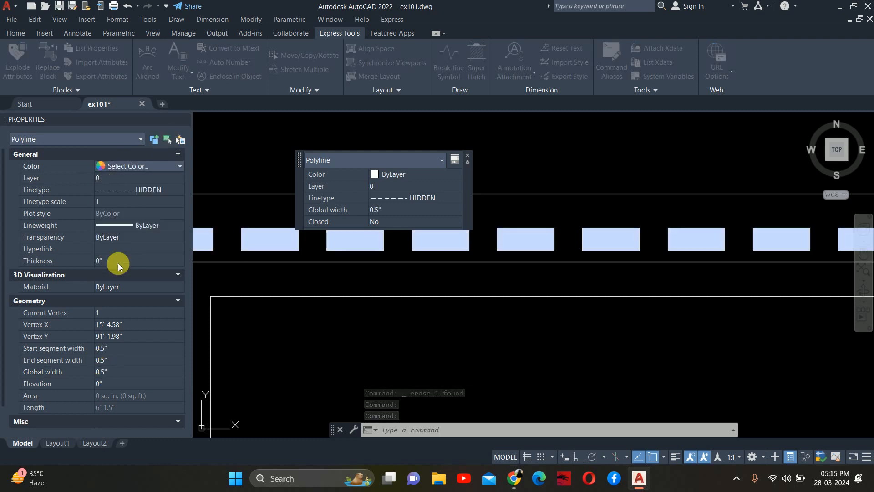
{"action": "left_click", "coordinate": [496, 208]}
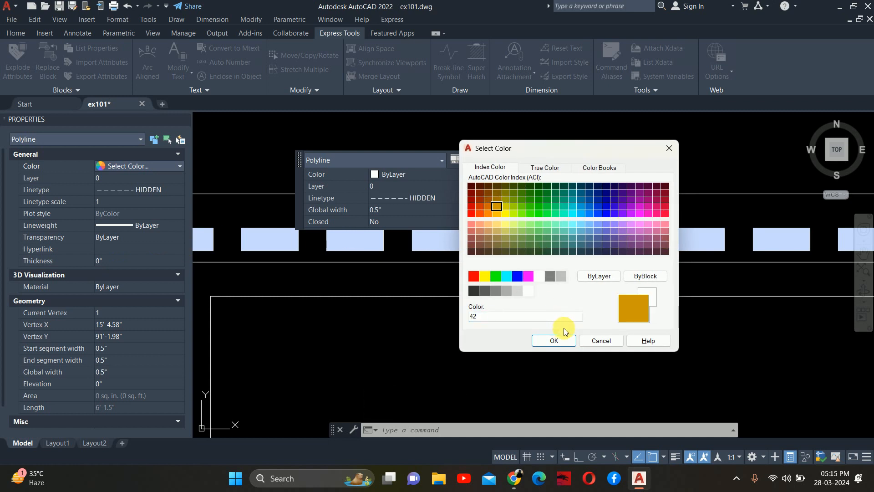
{"action": "left_click", "coordinate": [552, 341]}
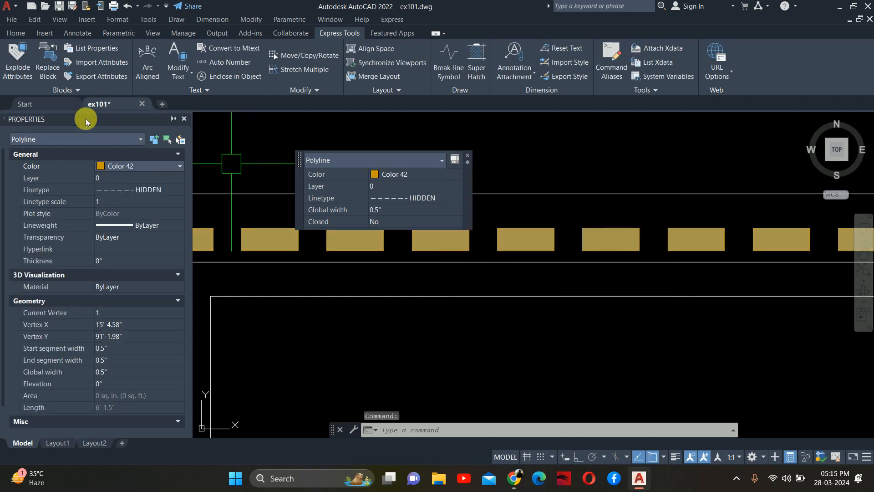
{"action": "left_click", "coordinate": [184, 119]}
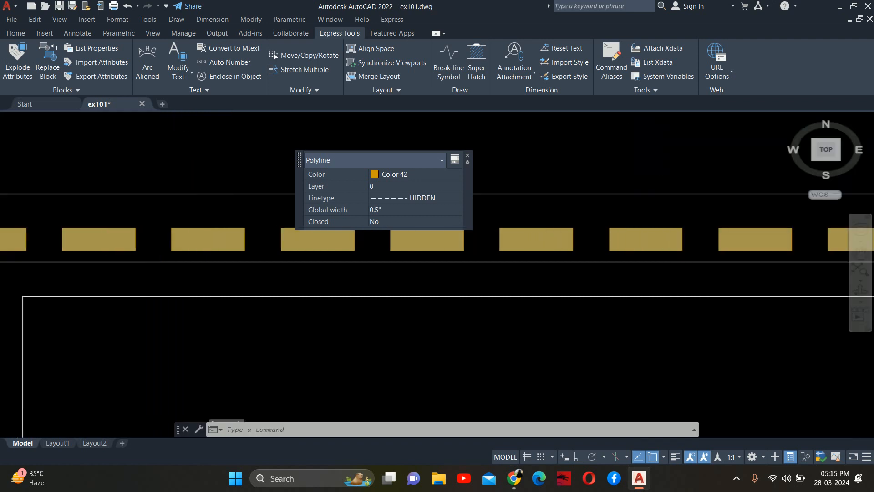
{"action": "key", "text": "Escape"}
{"action": "key", "text": "Escape"}
{"action": "key", "text": "Escape"}
Step: Reduce the dashed counter polyline's global width to 0.3"
{"action": "scroll", "coordinate": [361, 244], "scroll_direction": "down", "scroll_amount": 5}
{"action": "scroll", "coordinate": [580, 246], "scroll_direction": "up", "scroll_amount": 5}
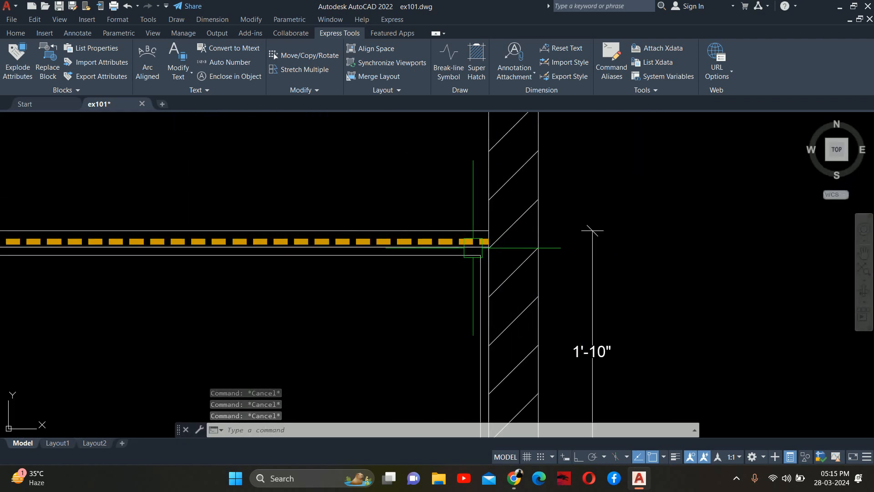
{"action": "scroll", "coordinate": [456, 248], "scroll_direction": "down", "scroll_amount": 5}
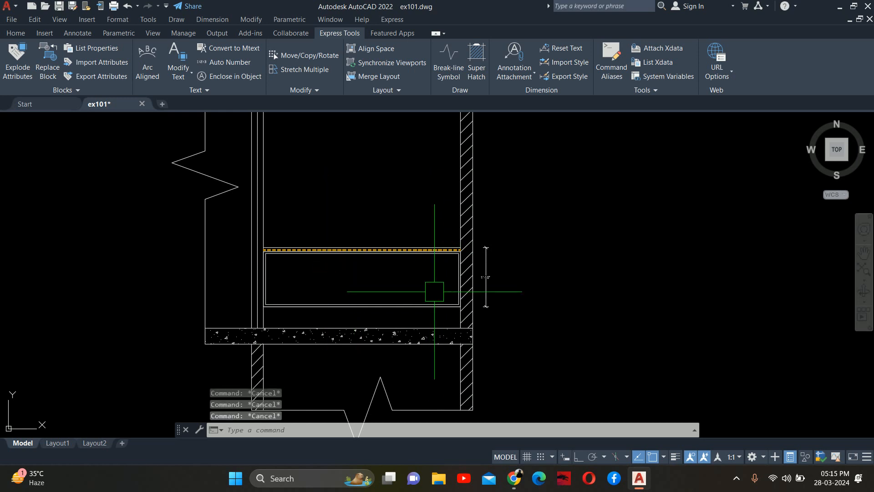
{"action": "middle_click_drag", "start_coordinate": [433, 293], "coordinate": [601, 351]}
{"action": "scroll", "coordinate": [526, 334], "scroll_direction": "up", "scroll_amount": 10}
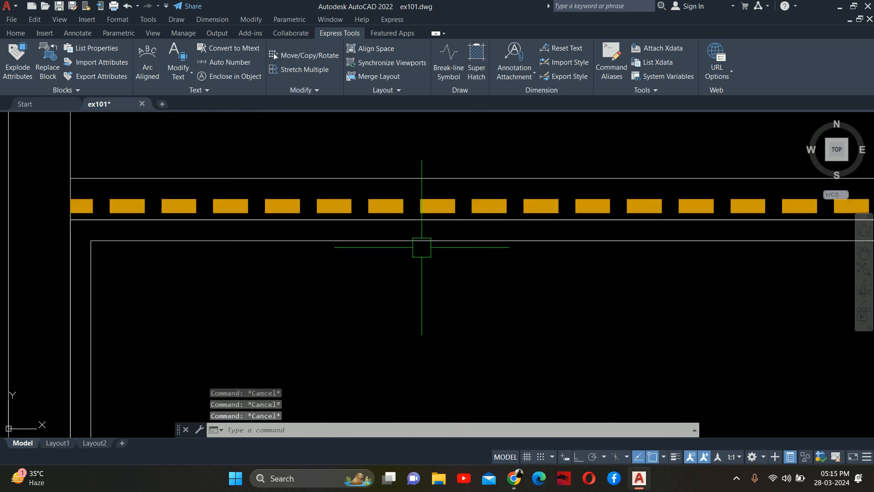
{"action": "left_click", "coordinate": [552, 151]}
{"action": "left_click", "coordinate": [454, 151]}
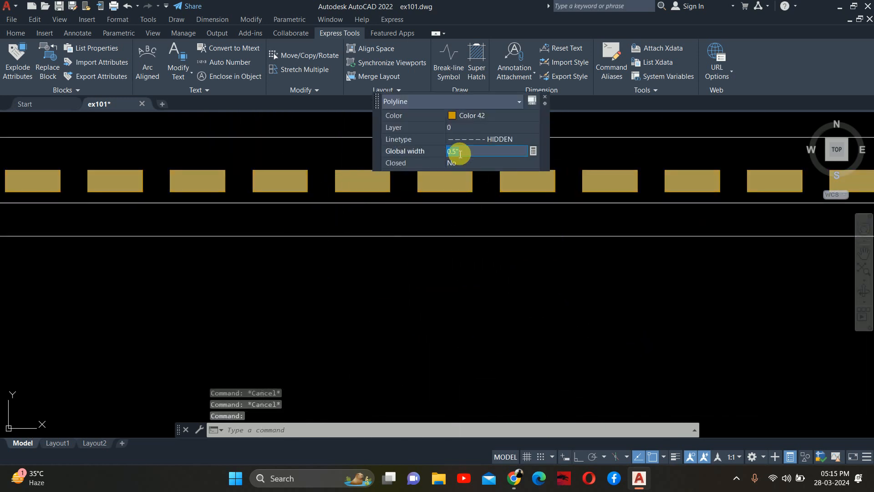
{"action": "type", "text": ".3"}
{"action": "key", "text": "Return"}
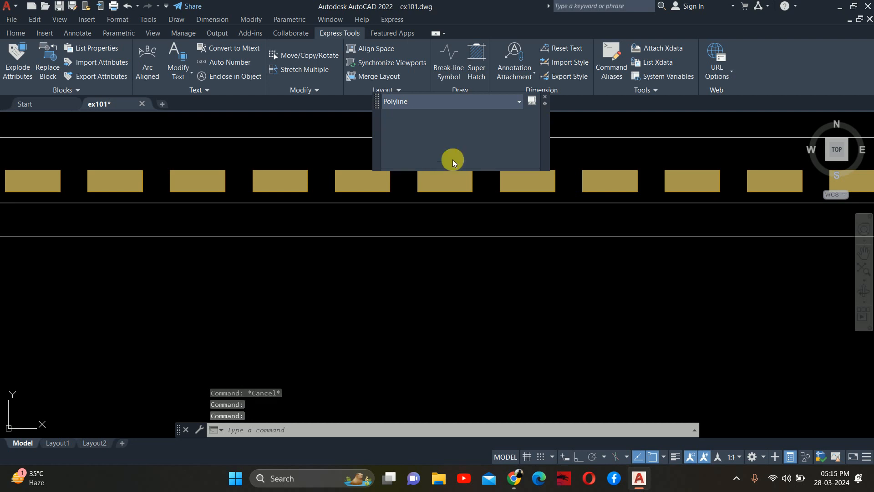
{"action": "key", "text": "Escape"}
{"action": "scroll", "coordinate": [539, 189], "scroll_direction": "down", "scroll_amount": 8}
{"action": "scroll", "coordinate": [540, 189], "scroll_direction": "up", "scroll_amount": 2}
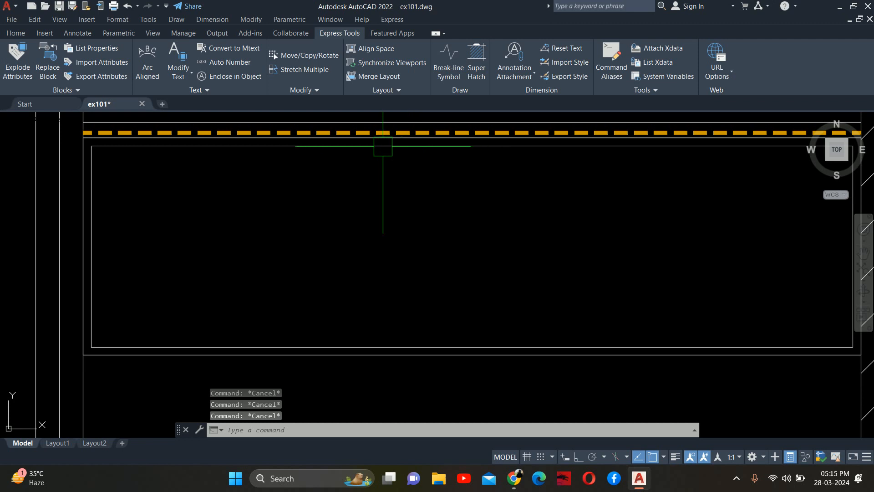
{"action": "scroll", "coordinate": [371, 147], "scroll_direction": "down", "scroll_amount": 2}
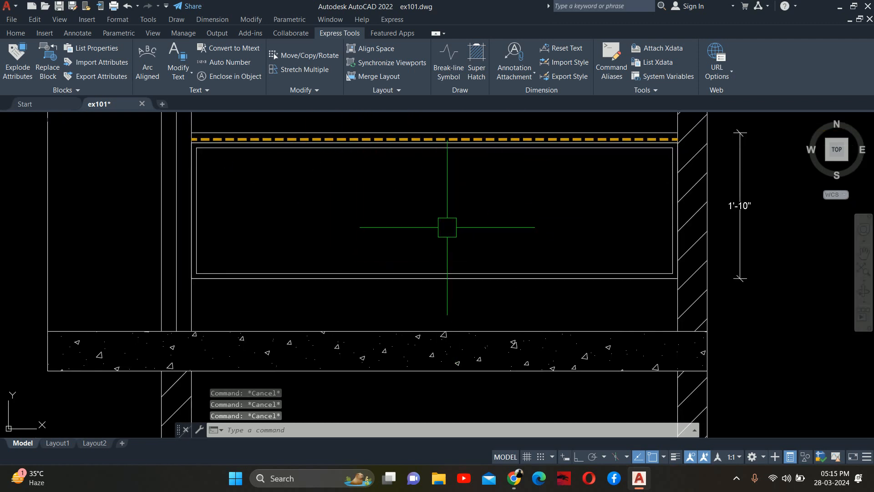
Step: Switch to Chrome and examine the floating vanity in the modern small bathroom pin on Pinterest
{"action": "left_click", "coordinate": [516, 481]}
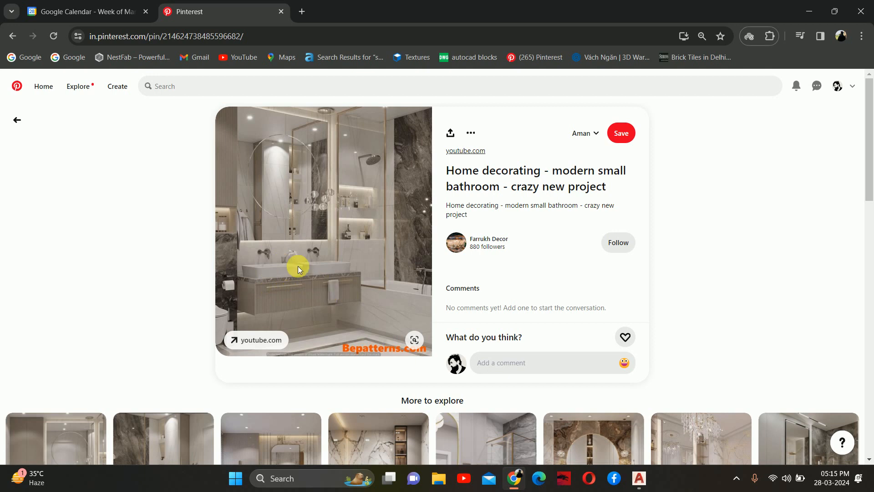
{"action": "left_click", "coordinate": [809, 11]}
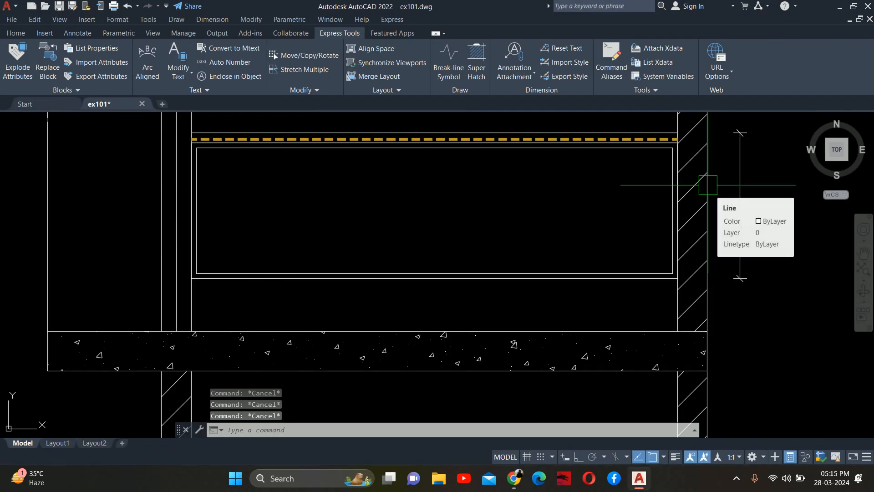
{"action": "left_click", "coordinate": [514, 478]}
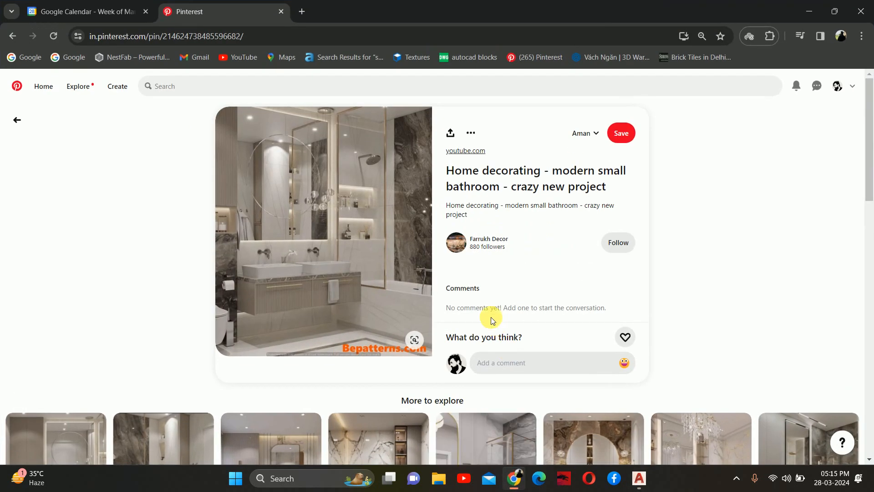
Step: Browse the related bathroom pins for vanity references and open the Australia Project floating double-sink vanity pin
{"action": "scroll", "coordinate": [483, 300], "scroll_direction": "down", "scroll_amount": 5}
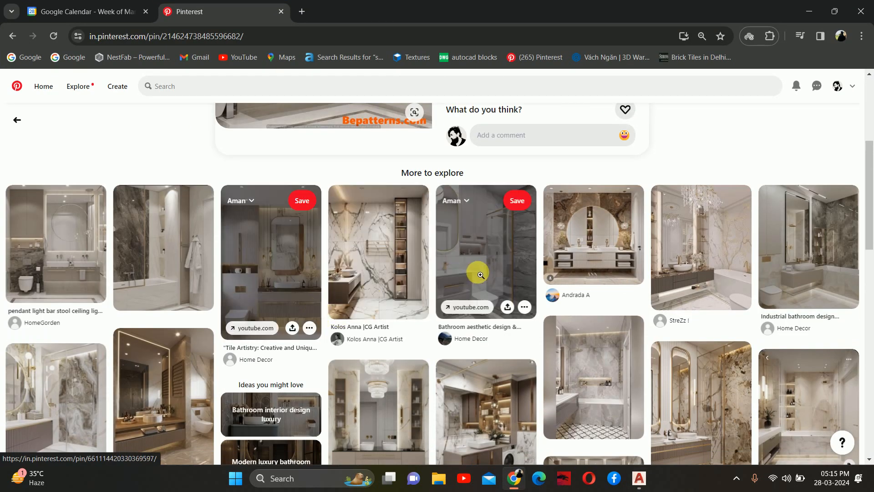
{"action": "scroll", "coordinate": [538, 240], "scroll_direction": "down", "scroll_amount": 2}
{"action": "left_click", "coordinate": [586, 146]}
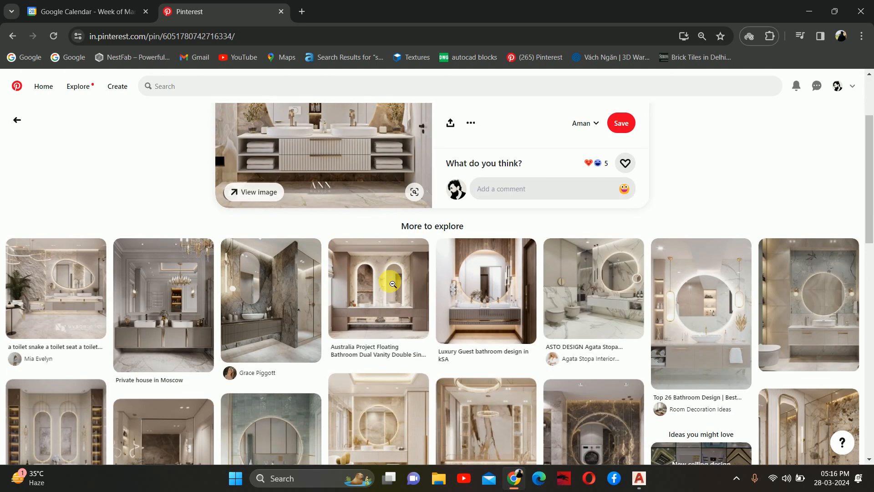
{"action": "scroll", "coordinate": [410, 292], "scroll_direction": "down", "scroll_amount": 2}
{"action": "left_click", "coordinate": [385, 325]}
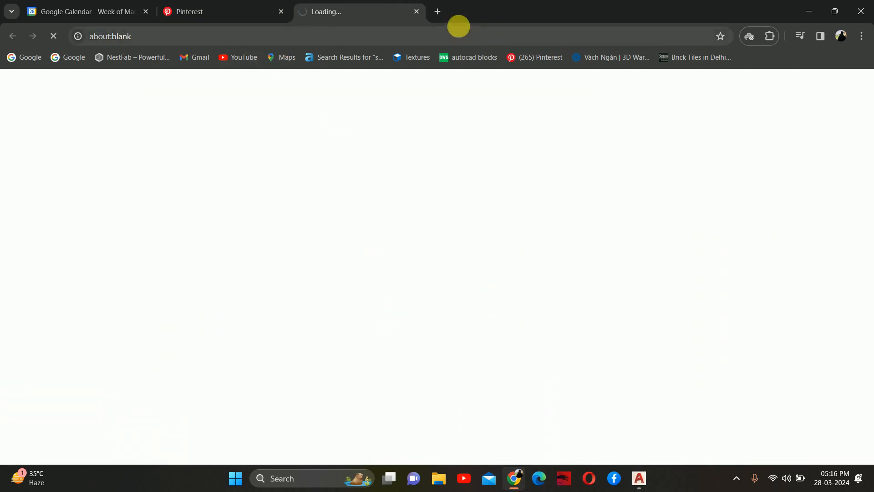
{"action": "left_click", "coordinate": [417, 11]}
{"action": "left_click", "coordinate": [370, 306]}
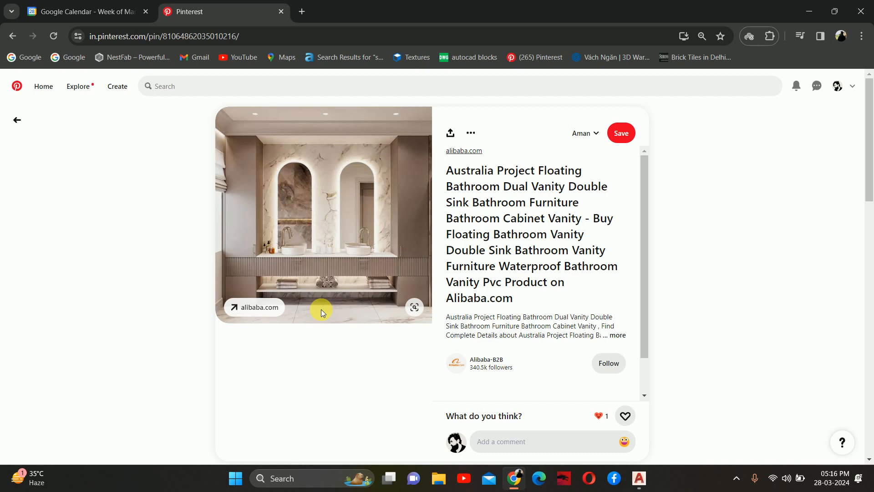
Step: Look through further related pins and open the Apartment on Patriarch's Ponds pin to study its vanity drawers and shelf
{"action": "scroll", "coordinate": [321, 310], "scroll_direction": "down", "scroll_amount": 5}
{"action": "scroll", "coordinate": [306, 228], "scroll_direction": "up", "scroll_amount": 3}
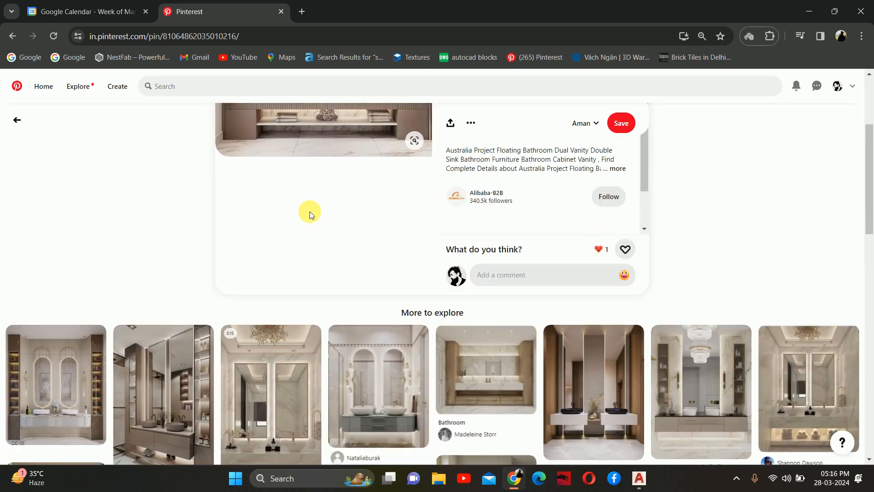
{"action": "scroll", "coordinate": [301, 180], "scroll_direction": "down", "scroll_amount": 4}
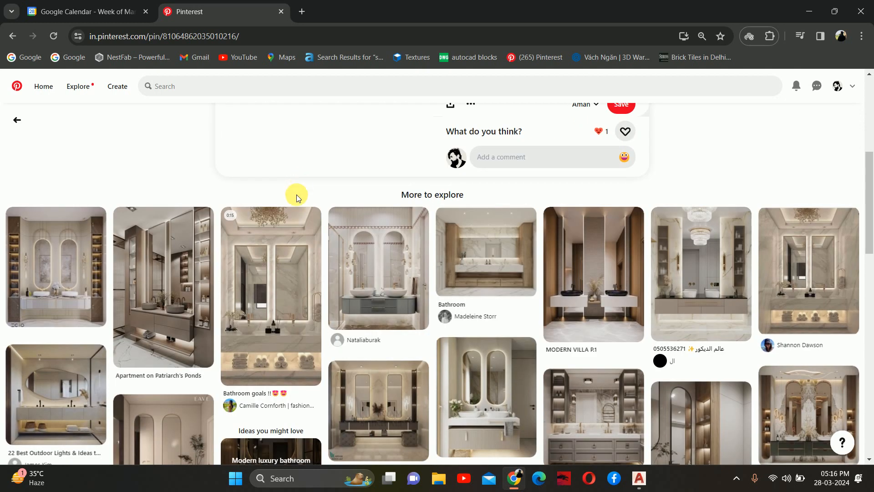
{"action": "left_click", "coordinate": [162, 335]}
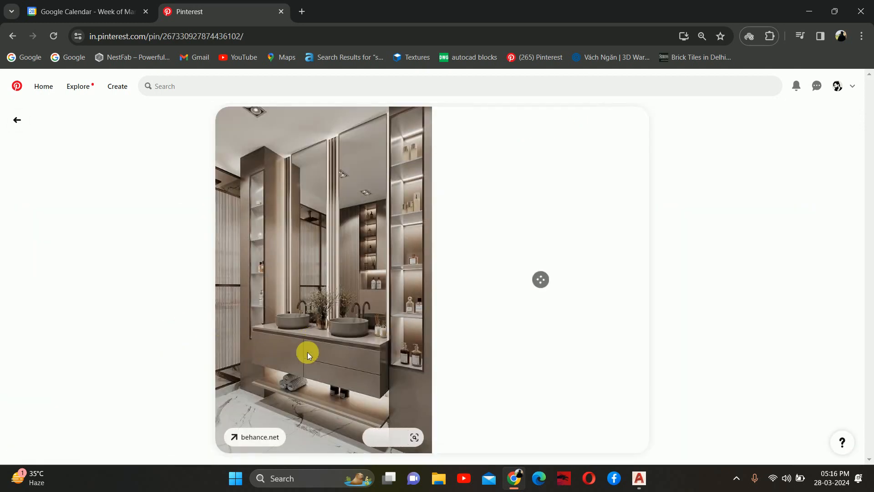
{"action": "scroll", "coordinate": [314, 364], "scroll_direction": "down", "scroll_amount": 2}
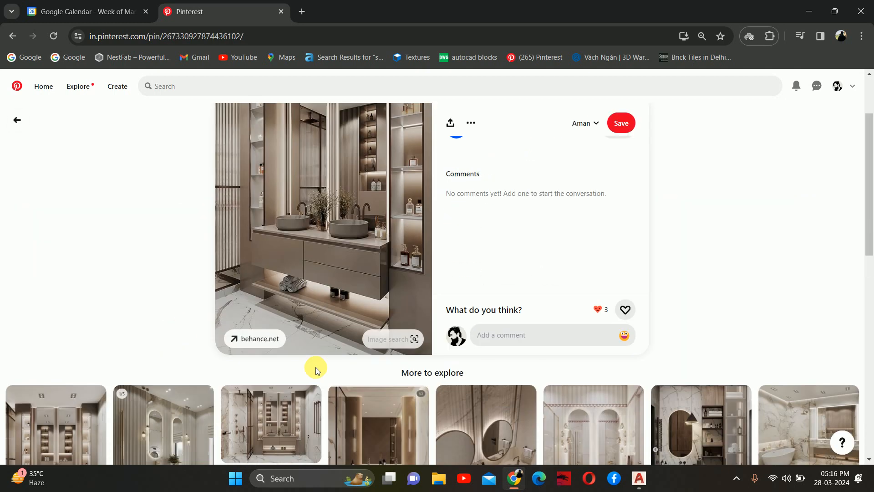
Step: Browse the related bathroom pins, opening the BATH ROOM DESIGN and Residence 39 pins for vanity references
{"action": "scroll", "coordinate": [315, 370], "scroll_direction": "down", "scroll_amount": 4}
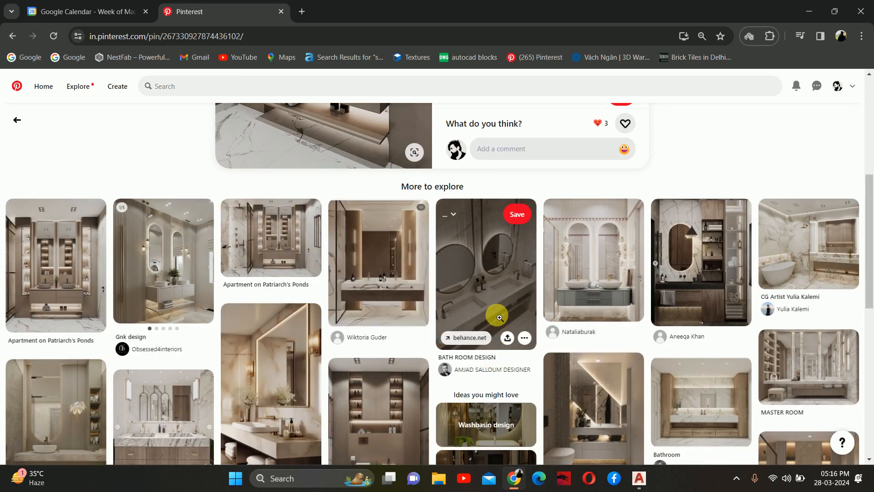
{"action": "left_click", "coordinate": [499, 318]}
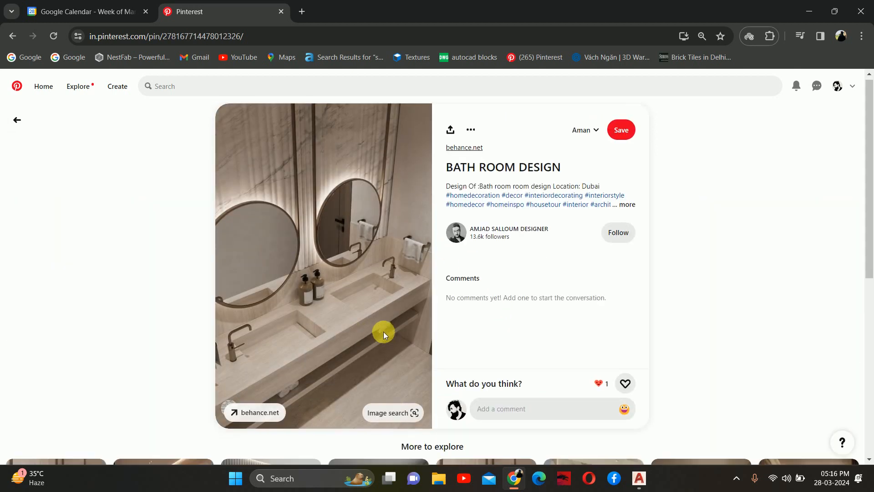
{"action": "scroll", "coordinate": [384, 335], "scroll_direction": "down", "scroll_amount": 5}
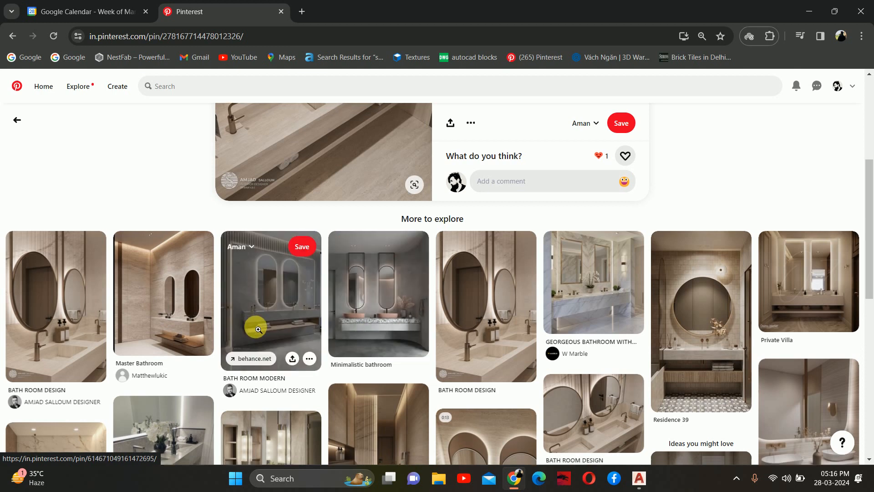
{"action": "scroll", "coordinate": [258, 329], "scroll_direction": "down", "scroll_amount": 4}
{"action": "left_click", "coordinate": [686, 219]}
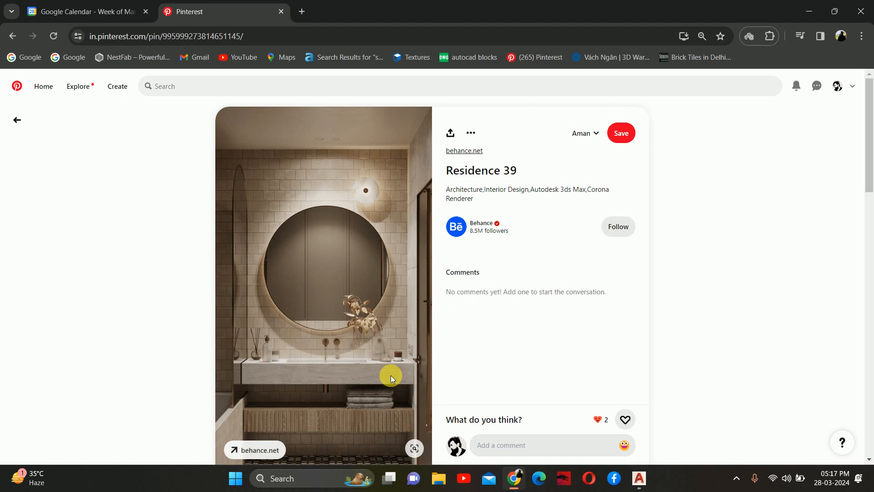
Step: Return through the previously opened pins to the double-basin vanity with fluted drawers and a large round mirror
{"action": "left_click", "coordinate": [810, 11]}
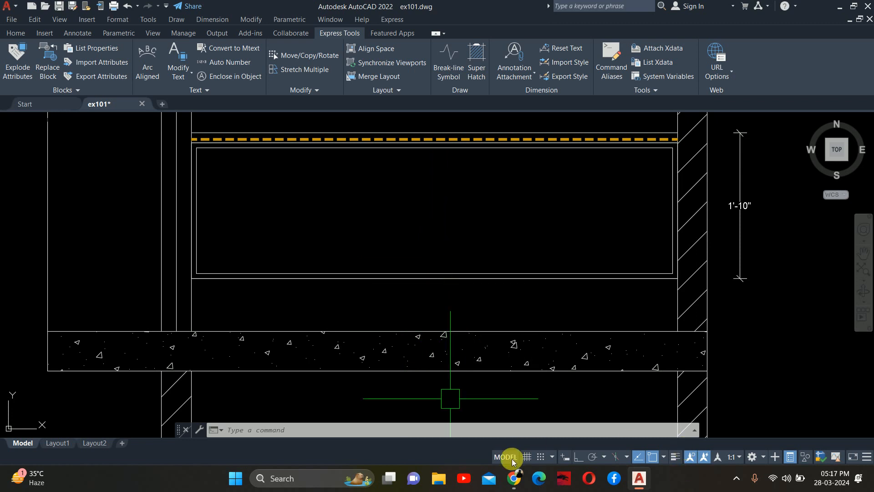
{"action": "mouse_move", "coordinate": [513, 477]}
{"action": "left_click", "coordinate": [438, 346]}
{"action": "left_click", "coordinate": [16, 119]}
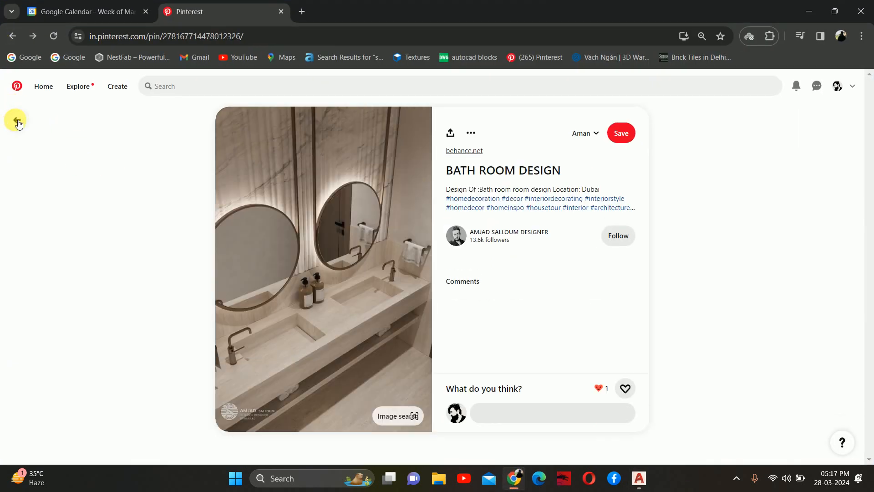
{"action": "left_click", "coordinate": [16, 120]}
{"action": "left_click", "coordinate": [16, 120]}
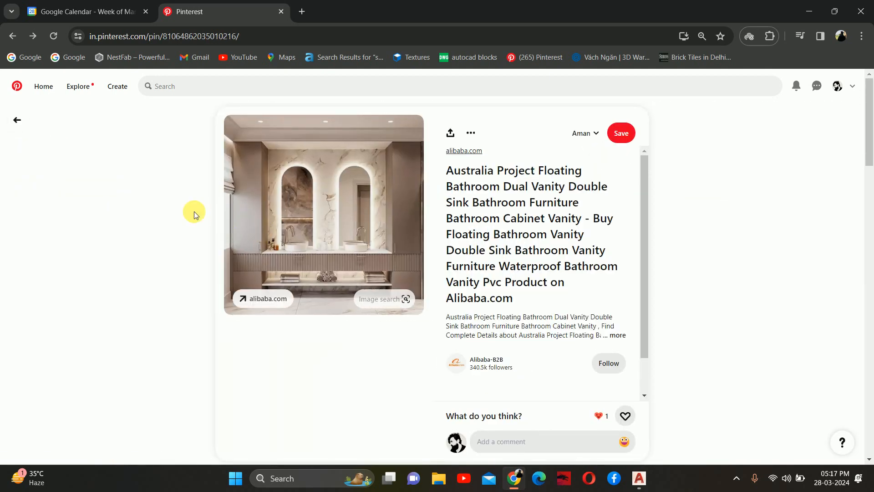
{"action": "left_click", "coordinate": [16, 120]}
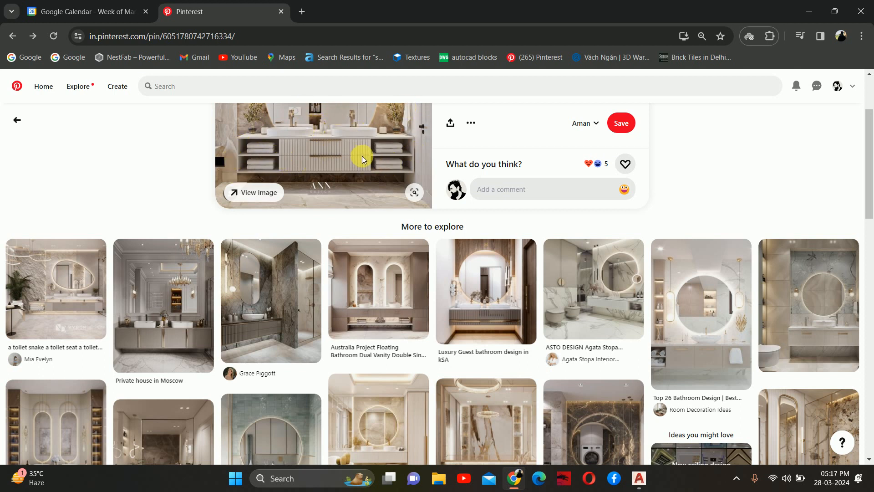
{"action": "scroll", "coordinate": [362, 155], "scroll_direction": "up", "scroll_amount": 3}
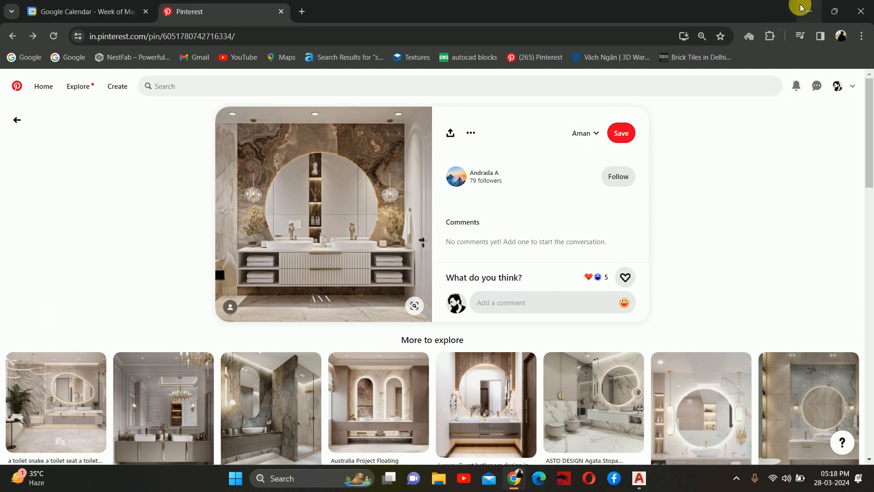
Step: Switch to AutoCAD and bring up the vanity cabinet elevation in the ex101 drawing
{"action": "left_click", "coordinate": [809, 12]}
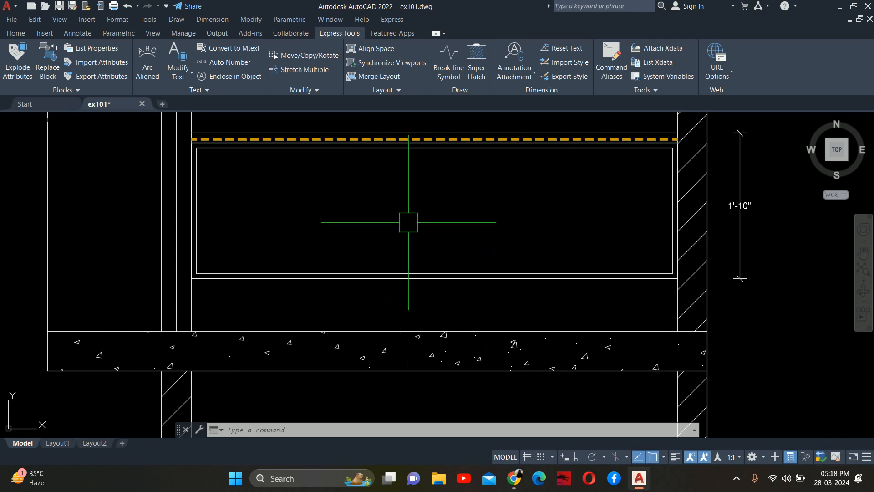
{"action": "middle_click_drag", "start_coordinate": [433, 240], "coordinate": [521, 228]}
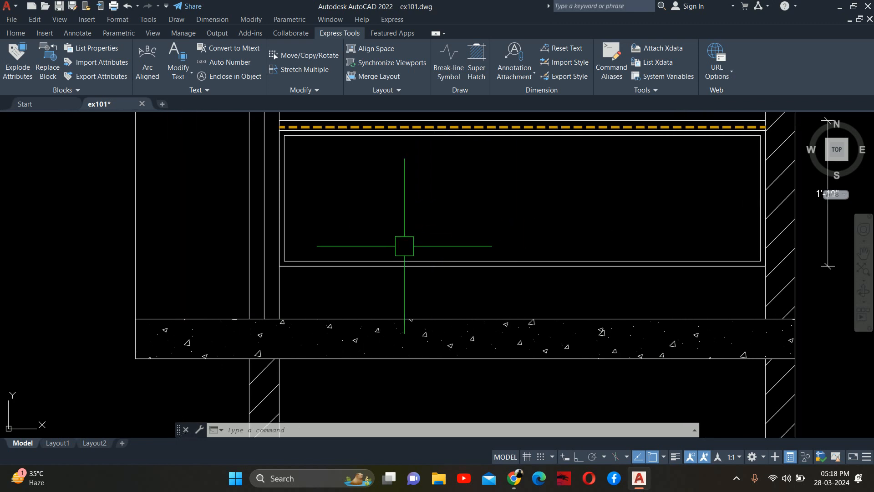
{"action": "key", "text": "Escape"}
{"action": "key", "text": "Escape"}
{"action": "key", "text": "Escape"}
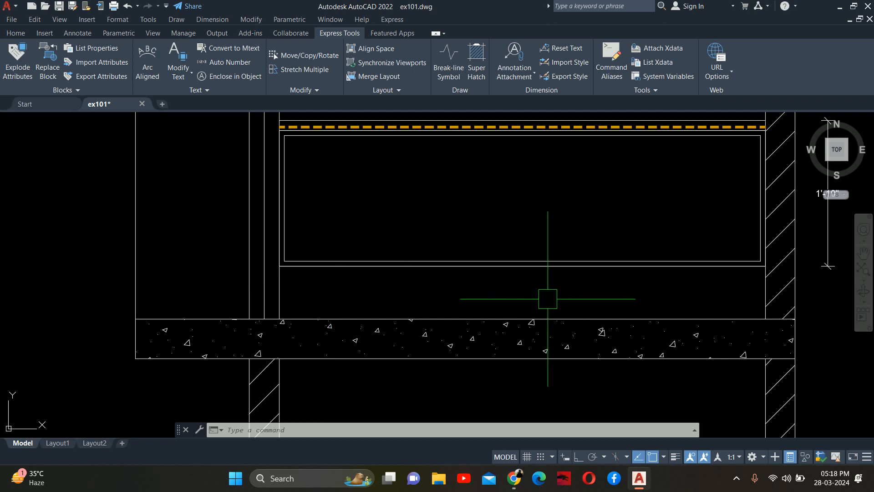
{"action": "key", "text": "Escape"}
{"action": "key", "text": "Escape"}
{"action": "key", "text": "Escape"}
Step: Stretch the lower edges of the cabinet frame and its height dimension straight down by 2 inches with Ortho on
{"action": "middle_click_drag", "start_coordinate": [502, 268], "coordinate": [465, 241]}
{"action": "type", "text": "s"}
{"action": "key", "text": "space"}
{"action": "left_click", "coordinate": [765, 267]}
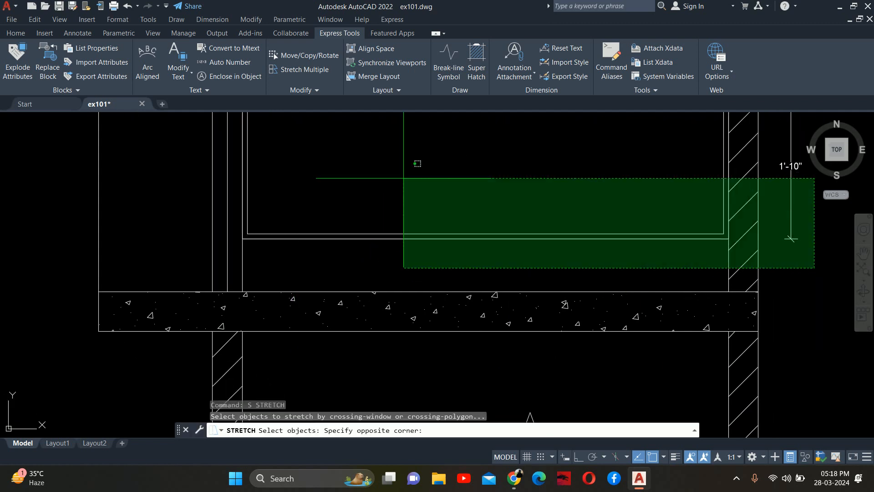
{"action": "left_click", "coordinate": [157, 191]}
{"action": "key", "text": "Return"}
{"action": "left_click", "coordinate": [373, 166]}
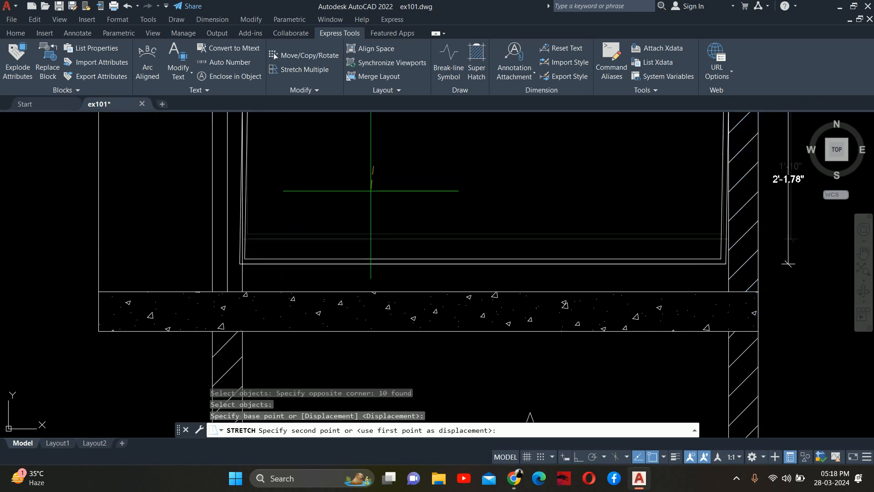
{"action": "left_click", "coordinate": [577, 457]}
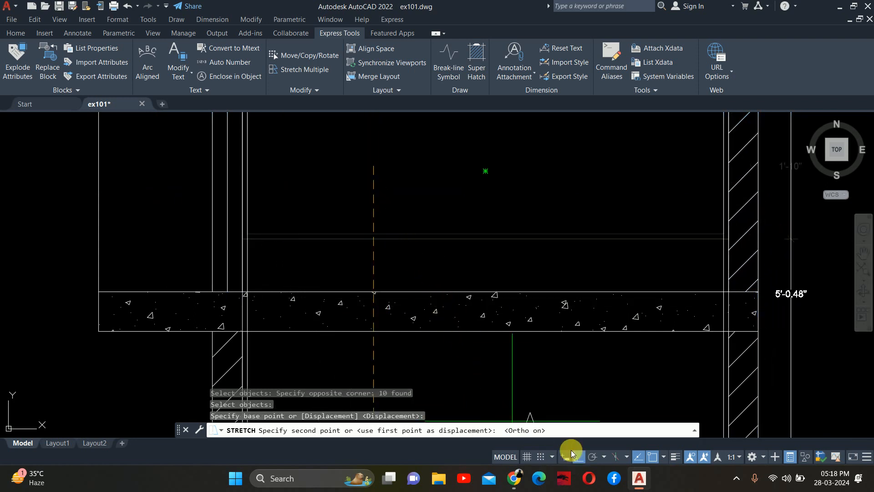
{"action": "key", "text": "Return"}
{"action": "scroll", "coordinate": [372, 211], "scroll_direction": "up", "scroll_amount": 3}
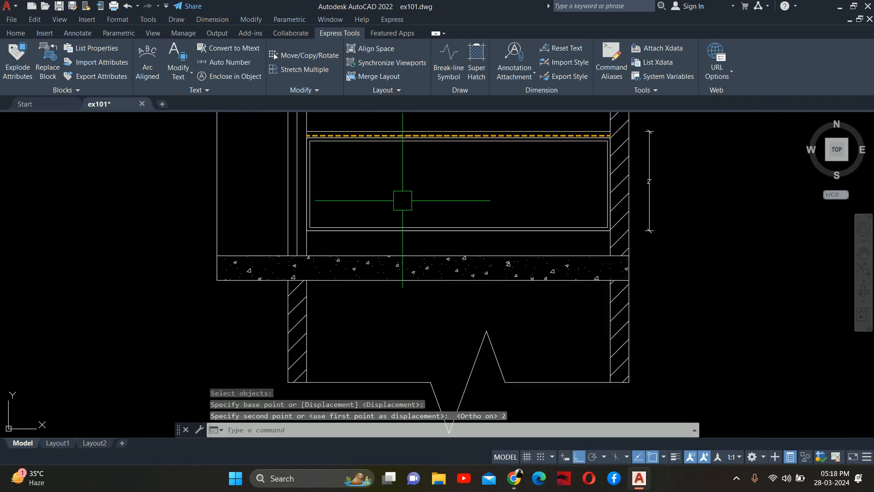
{"action": "key", "text": "Escape"}
{"action": "key", "text": "Escape"}
Step: Draw a vertical centre line inside the cabinet from the midpoint of the inner frame's top edge to its bottom edge
{"action": "scroll", "coordinate": [462, 264], "scroll_direction": "up", "scroll_amount": 4}
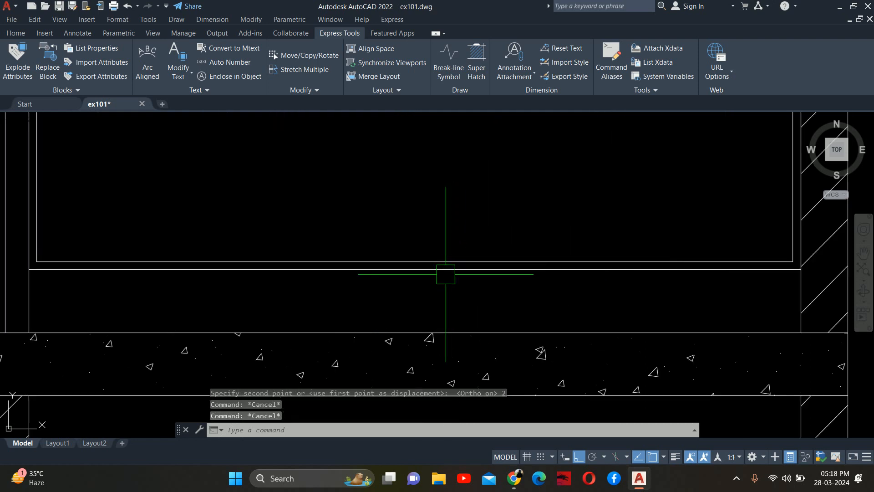
{"action": "scroll", "coordinate": [384, 248], "scroll_direction": "down", "scroll_amount": 2}
{"action": "key", "text": "Escape"}
{"action": "middle_click_drag", "start_coordinate": [346, 234], "coordinate": [354, 243]}
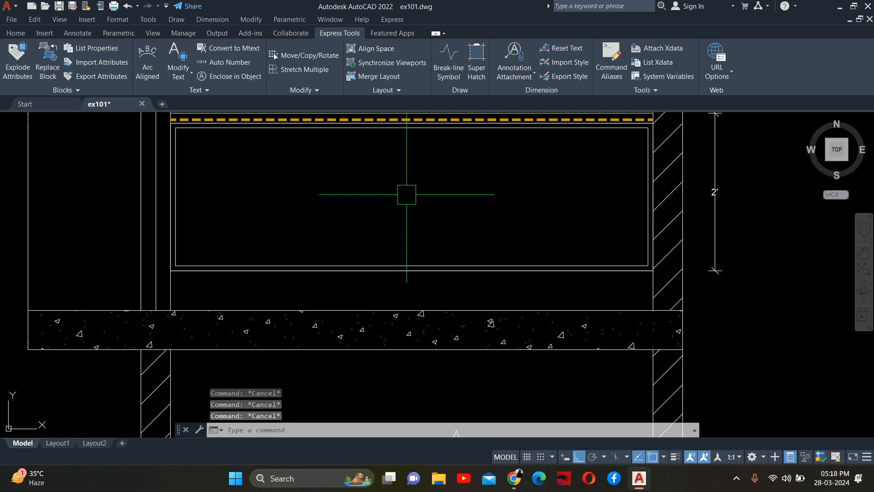
{"action": "type", "text": "l"}
{"action": "key", "text": "Return"}
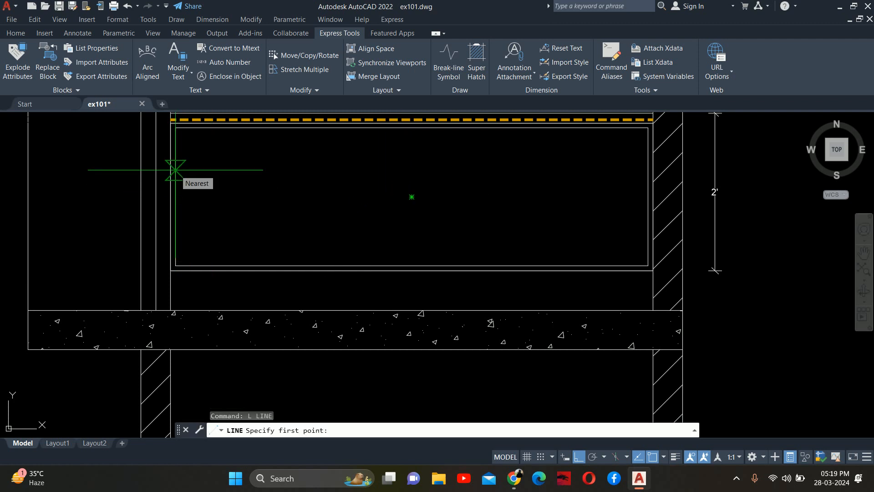
{"action": "scroll", "coordinate": [335, 186], "scroll_direction": "down", "scroll_amount": 2}
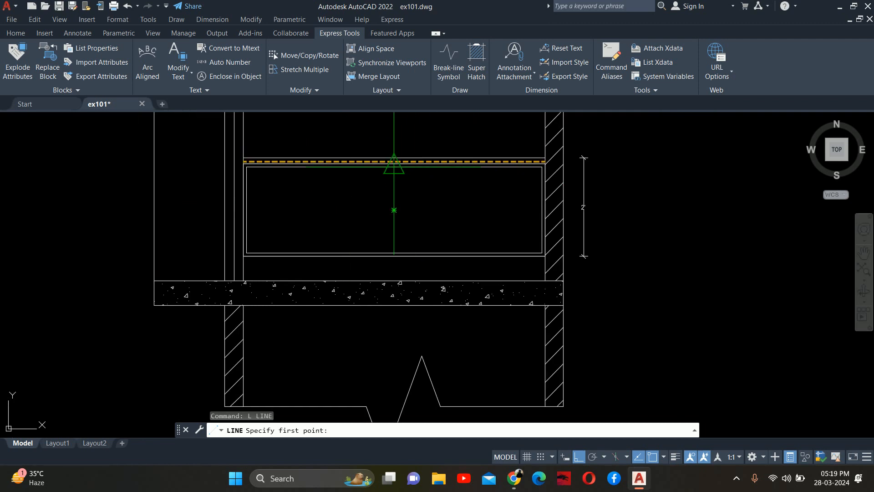
{"action": "left_click", "coordinate": [395, 165]}
{"action": "scroll", "coordinate": [401, 251], "scroll_direction": "up", "scroll_amount": 4}
{"action": "key", "text": "Escape"}
{"action": "key", "text": "Escape"}
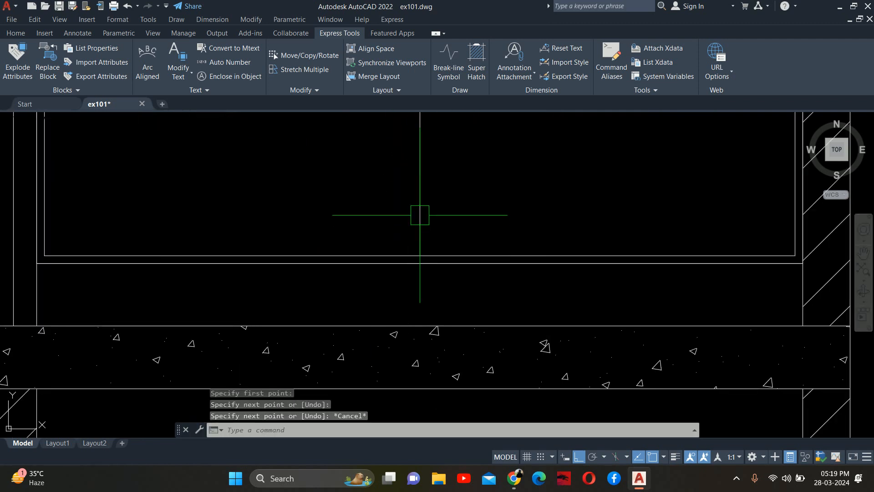
Step: Offset the cabinet's vertical centre line by 3 inches to both sides
{"action": "scroll", "coordinate": [419, 219], "scroll_direction": "down", "scroll_amount": 4}
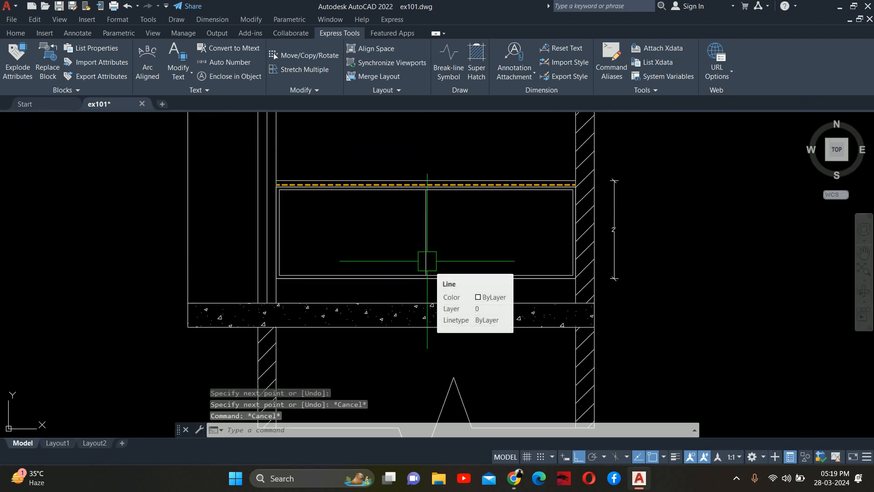
{"action": "mouse_move", "coordinate": [517, 485]}
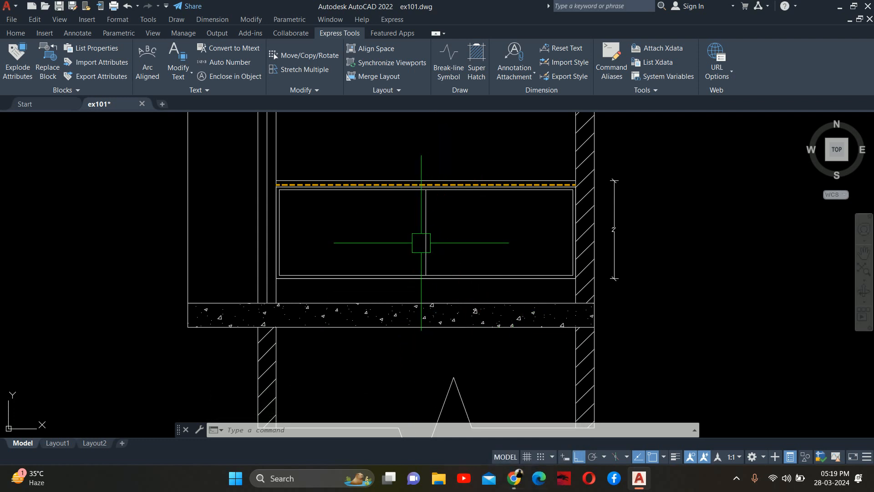
{"action": "key", "text": "Return"}
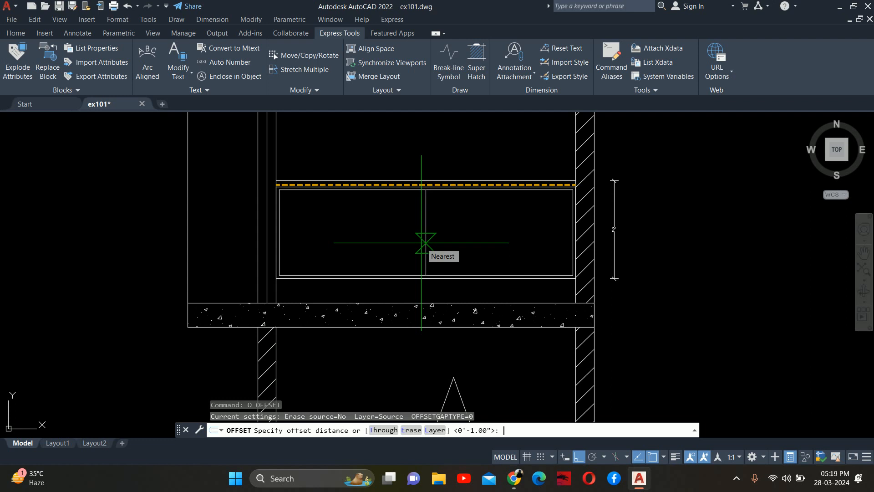
{"action": "type", "text": "3"}
{"action": "key", "text": "Return"}
{"action": "scroll", "coordinate": [422, 202], "scroll_direction": "up", "scroll_amount": 2}
{"action": "left_click", "coordinate": [428, 206]}
{"action": "left_click", "coordinate": [392, 210]}
{"action": "left_click", "coordinate": [428, 213]}
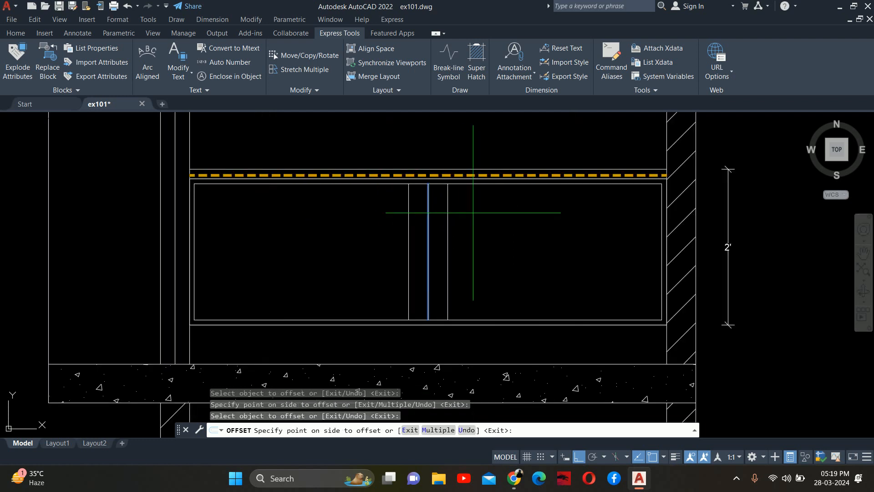
{"action": "key", "text": "Escape"}
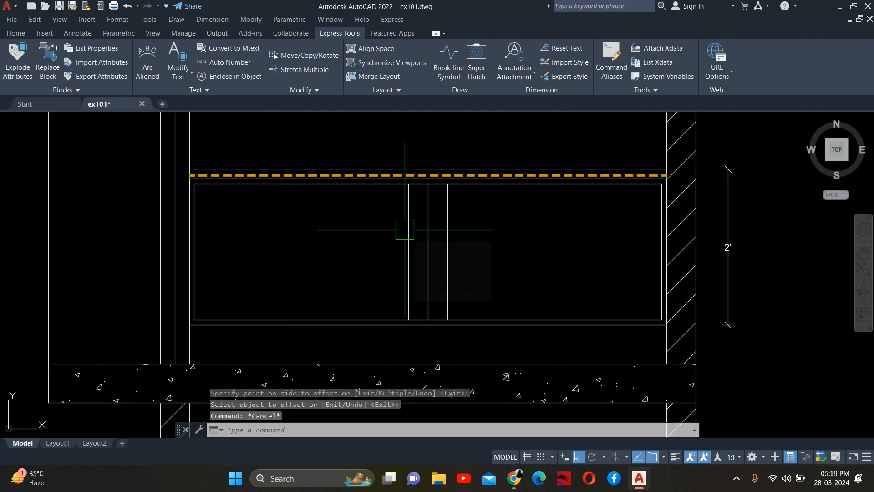
{"action": "key", "text": "Escape"}
{"action": "key", "text": "Escape"}
Step: Measure the inner width between the right-hand offset line and the inner frame's right edge using a temporary linear dimension
{"action": "middle_click_drag", "start_coordinate": [391, 229], "coordinate": [409, 218]}
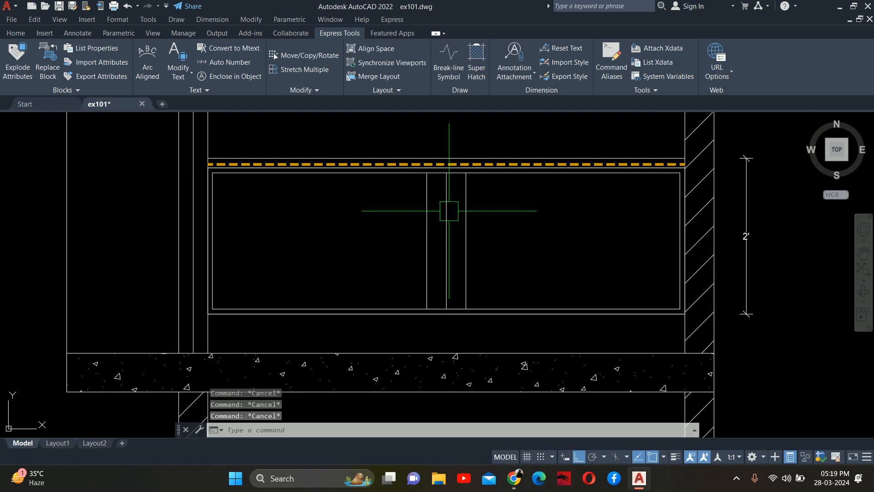
{"action": "middle_click_drag", "start_coordinate": [451, 235], "coordinate": [513, 224]}
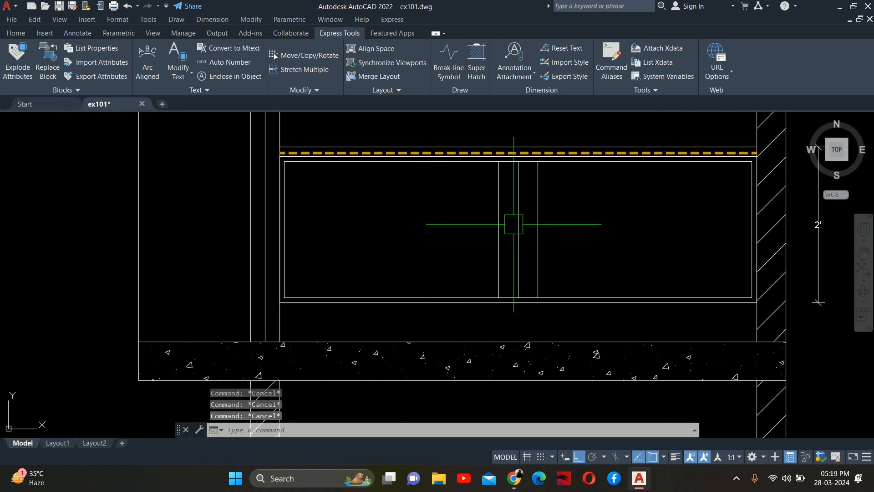
{"action": "type", "text": "dli"}
{"action": "key", "text": "Return"}
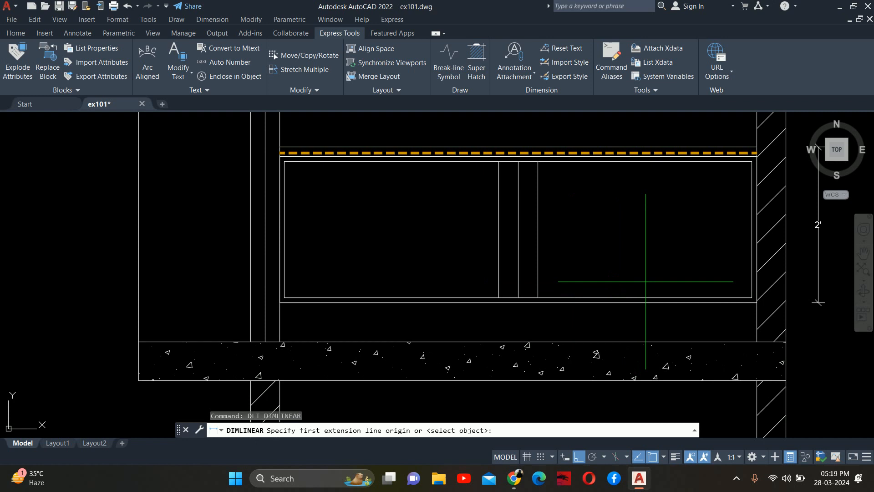
{"action": "scroll", "coordinate": [745, 309], "scroll_direction": "up", "scroll_amount": 4}
{"action": "left_click", "coordinate": [733, 297]}
{"action": "left_click", "coordinate": [188, 297]}
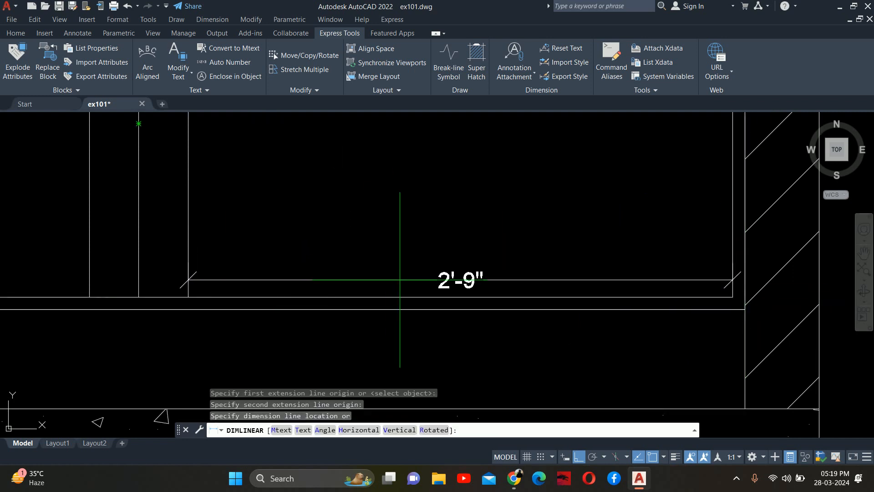
{"action": "scroll", "coordinate": [400, 279], "scroll_direction": "down", "scroll_amount": 2}
{"action": "key", "text": "Escape"}
{"action": "scroll", "coordinate": [402, 247], "scroll_direction": "down", "scroll_amount": 2}
{"action": "key", "text": "Escape"}
{"action": "key", "text": "Escape"}
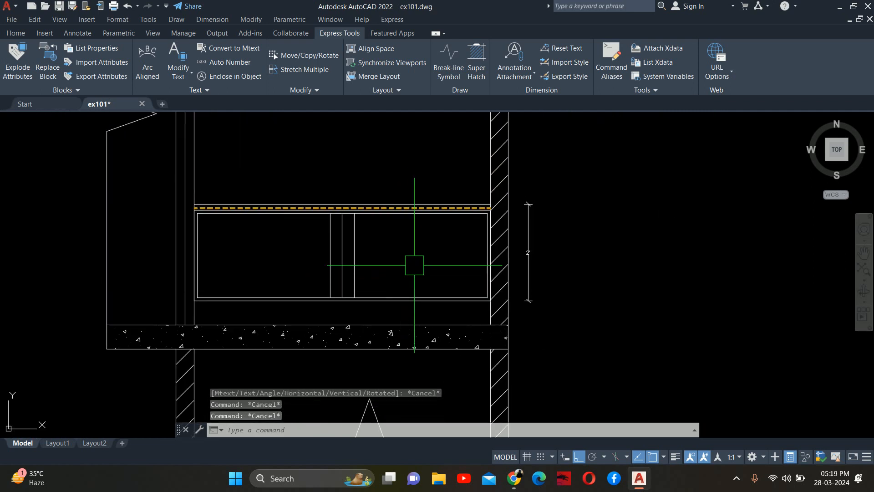
{"action": "key", "text": "Escape"}
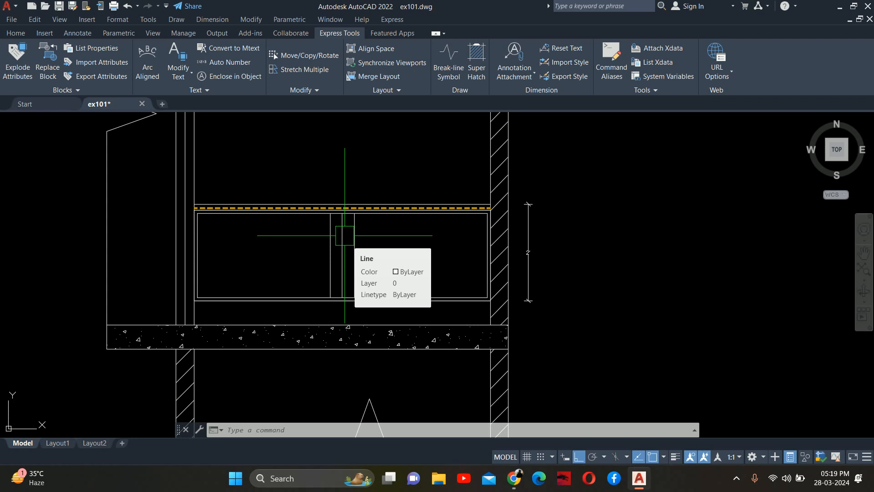
Step: Draw a vertical line along the cabinet frame's outer right edge, from its lower corner to its upper corner
{"action": "key", "text": "Escape"}
{"action": "key", "text": "Escape"}
{"action": "key", "text": "Escape"}
{"action": "key", "text": "Return"}
{"action": "scroll", "coordinate": [488, 297], "scroll_direction": "up", "scroll_amount": 5}
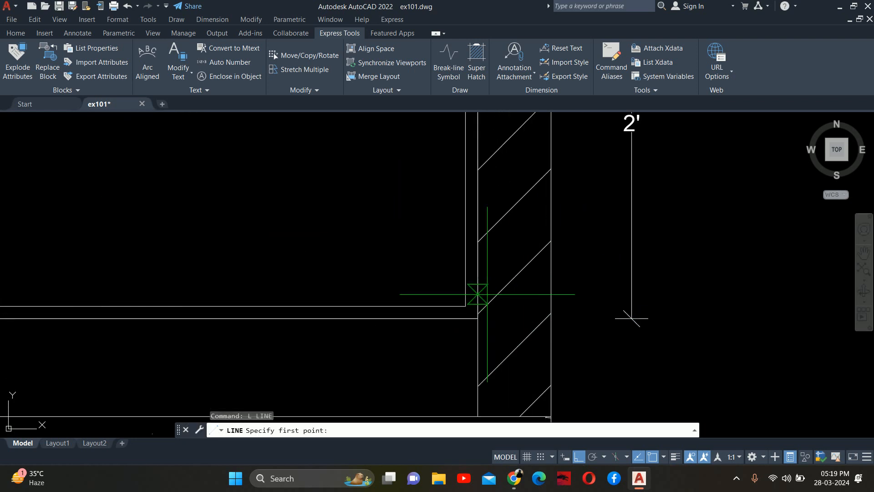
{"action": "scroll", "coordinate": [462, 306], "scroll_direction": "down", "scroll_amount": 1}
{"action": "left_click", "coordinate": [486, 316]}
{"action": "middle_click_drag", "start_coordinate": [476, 219], "coordinate": [474, 372]}
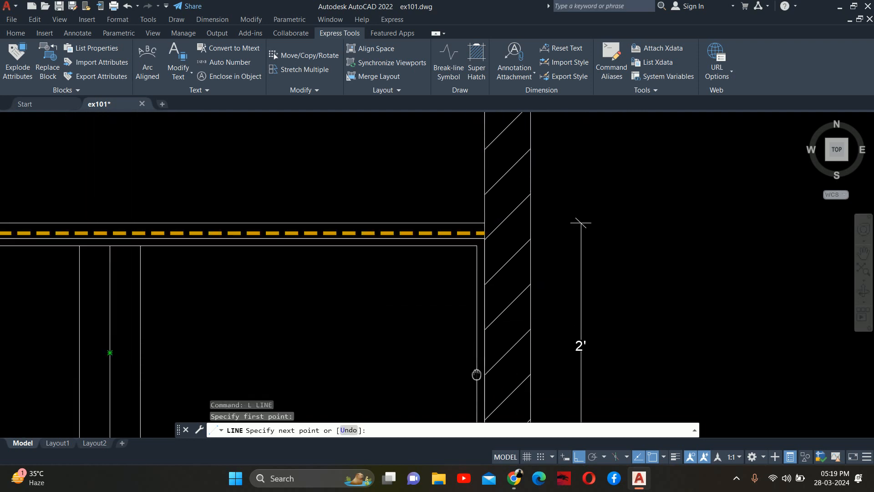
{"action": "scroll", "coordinate": [459, 254], "scroll_direction": "up", "scroll_amount": 3}
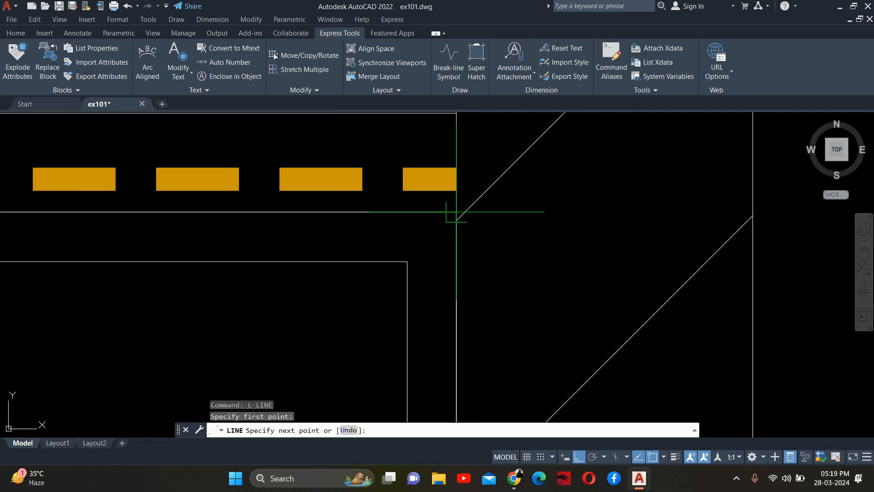
{"action": "key", "text": "Escape"}
{"action": "key", "text": "Escape"}
{"action": "key", "text": "Escape"}
{"action": "scroll", "coordinate": [453, 215], "scroll_direction": "down", "scroll_amount": 5}
{"action": "middle_click_drag", "start_coordinate": [443, 244], "coordinate": [432, 264]}
{"action": "key", "text": "Escape"}
{"action": "scroll", "coordinate": [466, 301], "scroll_direction": "up", "scroll_amount": 2}
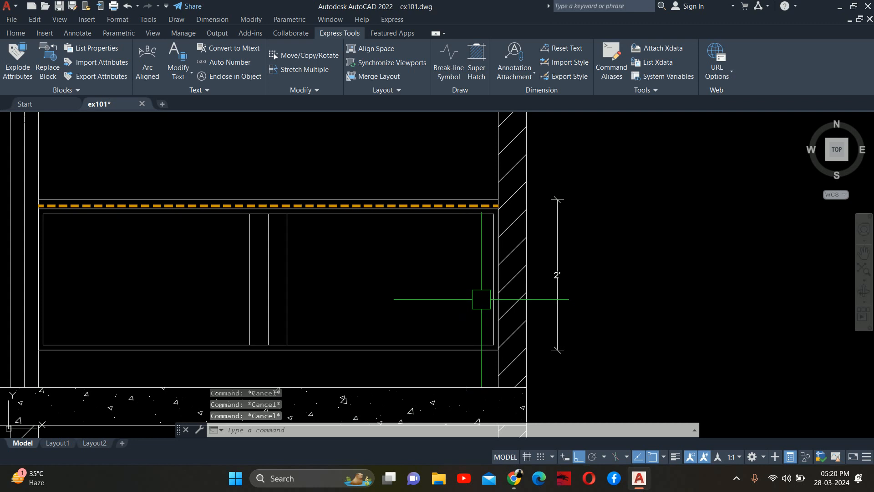
Step: Offset the cabinet frame's outer right edge line 12 inches inward
{"action": "type", "text": "o"}
{"action": "key", "text": "Return"}
{"action": "type", "text": "12"}
{"action": "key", "text": "Return"}
{"action": "scroll", "coordinate": [502, 276], "scroll_direction": "up", "scroll_amount": 4}
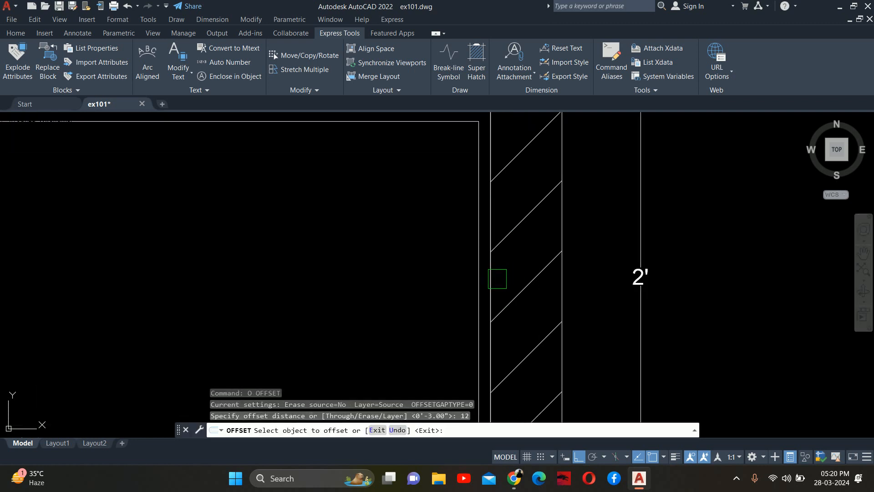
{"action": "left_click", "coordinate": [497, 278]}
{"action": "scroll", "coordinate": [421, 261], "scroll_direction": "down", "scroll_amount": 4}
{"action": "left_click", "coordinate": [394, 265]}
{"action": "mouse_move", "coordinate": [392, 265]}
{"action": "middle_mouse_down"}
{"action": "mouse_move", "coordinate": [670, 255]}
{"action": "mouse_move", "coordinate": [627, 269]}
{"action": "mouse_move", "coordinate": [619, 257]}
{"action": "middle_mouse_up"}
{"action": "key", "text": "Escape"}
{"action": "key", "text": "Escape"}
{"action": "key", "text": "Escape"}
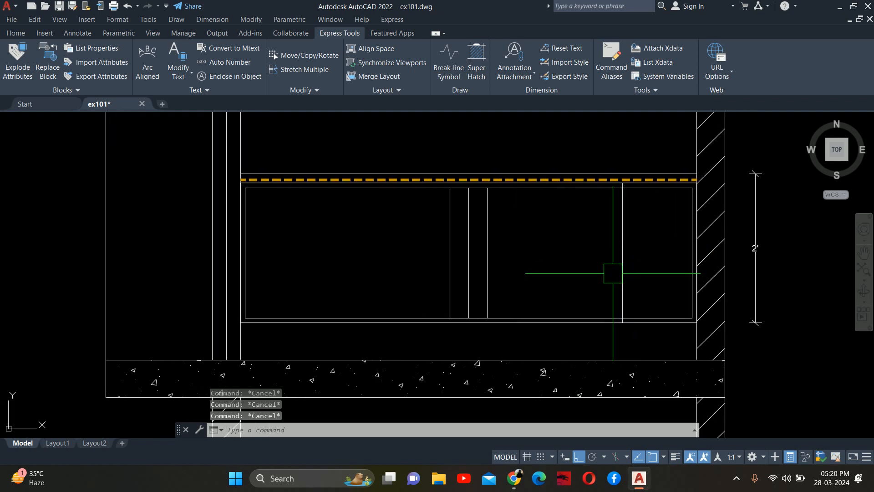
Step: Trim both ends of the new vertical line back to the inner frame's top and bottom edges
{"action": "type", "text": "tr"}
{"action": "key", "text": "space"}
{"action": "key", "text": "space"}
{"action": "scroll", "coordinate": [623, 190], "scroll_direction": "up", "scroll_amount": 10}
{"action": "left_click", "coordinate": [608, 152]}
{"action": "scroll", "coordinate": [602, 192], "scroll_direction": "down", "scroll_amount": 8}
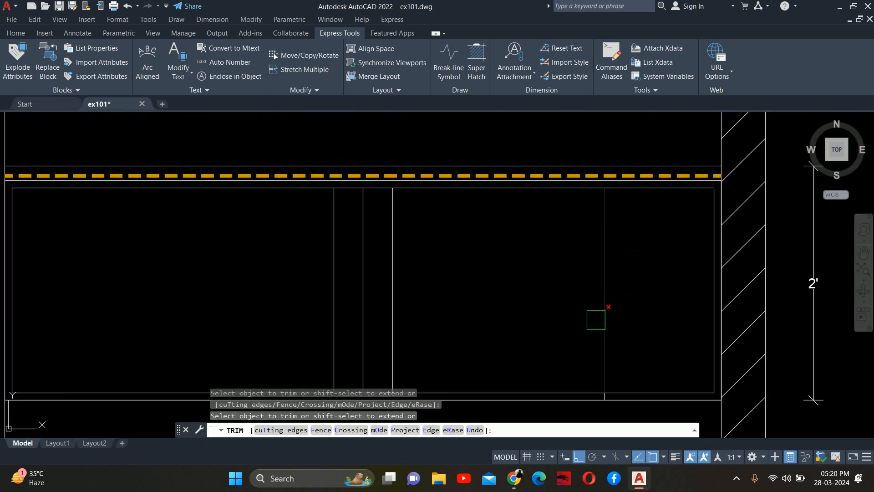
{"action": "scroll", "coordinate": [596, 319], "scroll_direction": "up", "scroll_amount": 2}
{"action": "middle_click_drag", "start_coordinate": [596, 322], "coordinate": [660, 265]}
{"action": "left_click", "coordinate": [671, 384]}
{"action": "scroll", "coordinate": [670, 346], "scroll_direction": "down", "scroll_amount": 3}
Step: Offset the right divider line 0.75 inch toward the centre and the two central divider lines 0.75 inch outward
{"action": "type", "text": "o .75"}
{"action": "left_click", "coordinate": [671, 255]}
{"action": "left_click", "coordinate": [633, 248]}
{"action": "left_click", "coordinate": [465, 240]}
{"action": "left_click", "coordinate": [488, 255]}
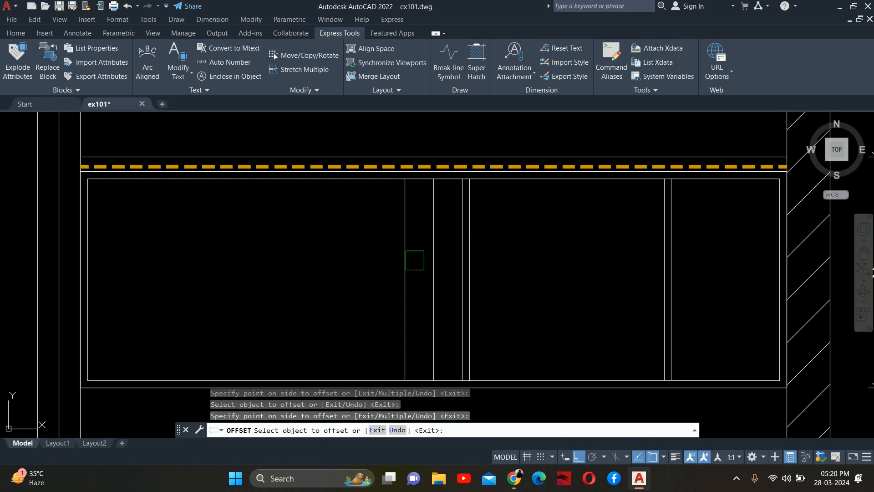
{"action": "left_click", "coordinate": [406, 227]}
{"action": "left_click", "coordinate": [337, 230]}
{"action": "key", "text": "Escape"}
Step: Erase the vertical centre line between the two central dividers
{"action": "left_click", "coordinate": [447, 216]}
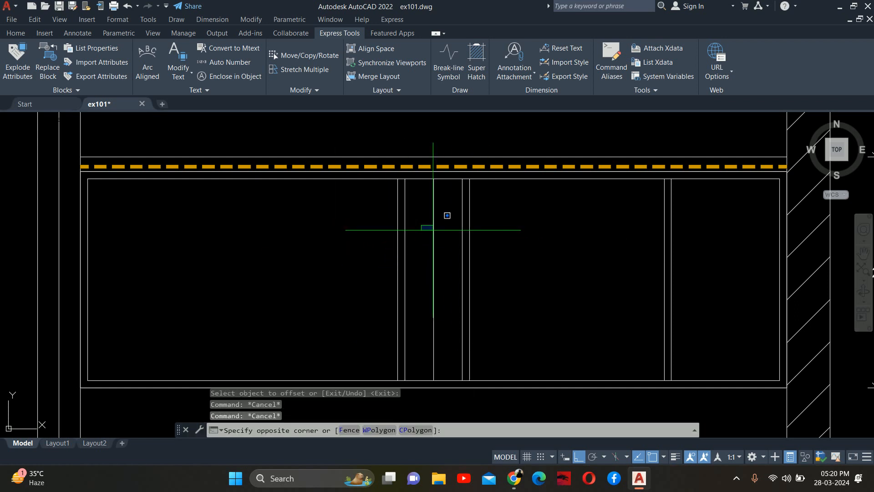
{"action": "left_click", "coordinate": [433, 234]}
{"action": "key", "text": "Escape"}
{"action": "scroll", "coordinate": [456, 309], "scroll_direction": "down", "scroll_amount": 2}
{"action": "key", "text": "Escape"}
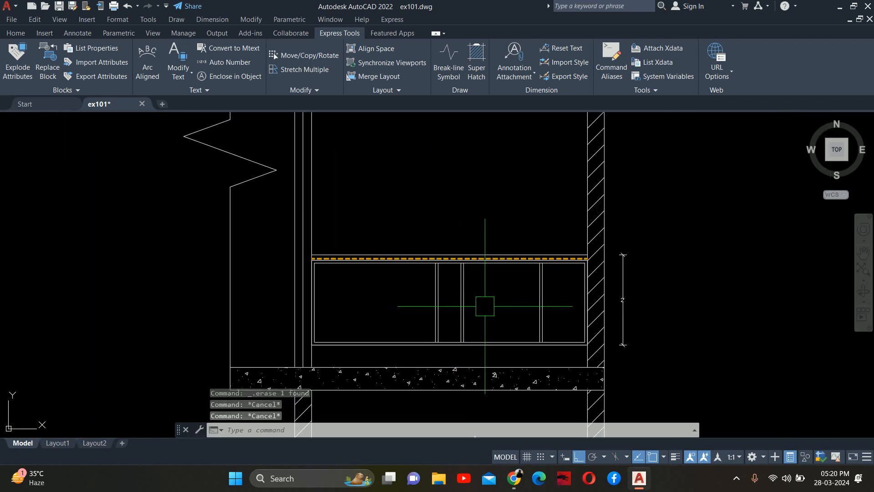
Step: Mirror the right divider's two lines about the cabinet's vertical centre axis, keeping the originals
{"action": "type", "text": "mi"}
{"action": "key", "text": "Return"}
{"action": "scroll", "coordinate": [533, 317], "scroll_direction": "up", "scroll_amount": 2}
{"action": "scroll", "coordinate": [550, 315], "scroll_direction": "up", "scroll_amount": 2}
{"action": "left_click", "coordinate": [590, 317]}
{"action": "left_click", "coordinate": [519, 288]}
{"action": "middle_click_drag", "start_coordinate": [328, 291], "coordinate": [452, 304]}
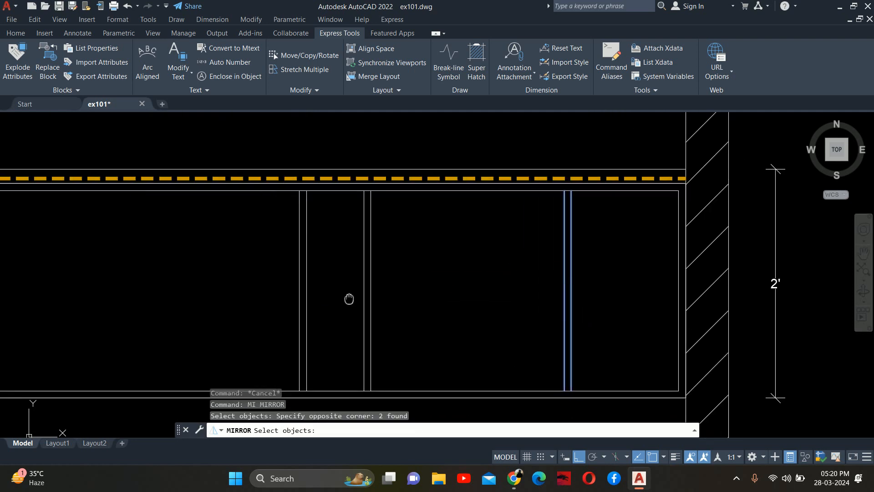
{"action": "scroll", "coordinate": [452, 305], "scroll_direction": "down", "scroll_amount": 2}
{"action": "key", "text": "space"}
{"action": "middle_click_drag", "start_coordinate": [447, 356], "coordinate": [470, 300]}
{"action": "scroll", "coordinate": [470, 299], "scroll_direction": "up", "scroll_amount": 4}
{"action": "left_click", "coordinate": [475, 340]}
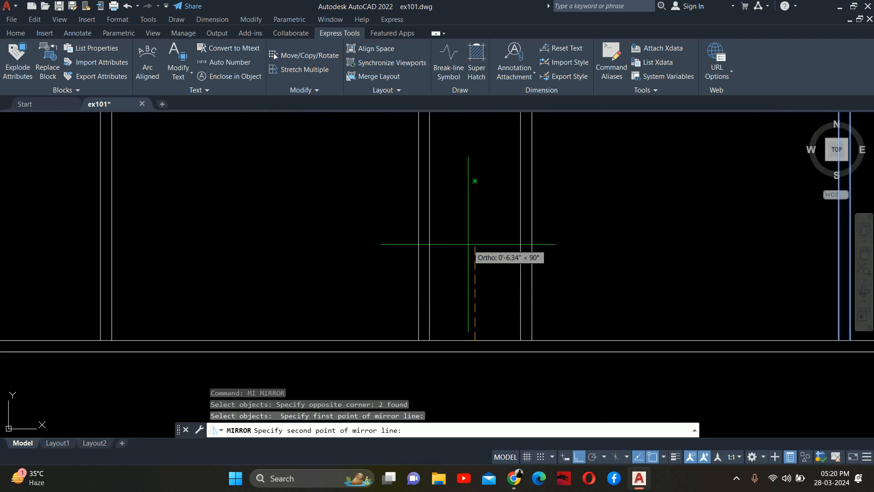
{"action": "left_click", "coordinate": [467, 245]}
{"action": "key", "text": "space"}
{"action": "key", "text": "Escape"}
{"action": "scroll", "coordinate": [444, 257], "scroll_direction": "down", "scroll_amount": 4}
{"action": "middle_click_drag", "start_coordinate": [444, 260], "coordinate": [451, 272]}
{"action": "key", "text": "Escape"}
{"action": "key", "text": "Escape"}
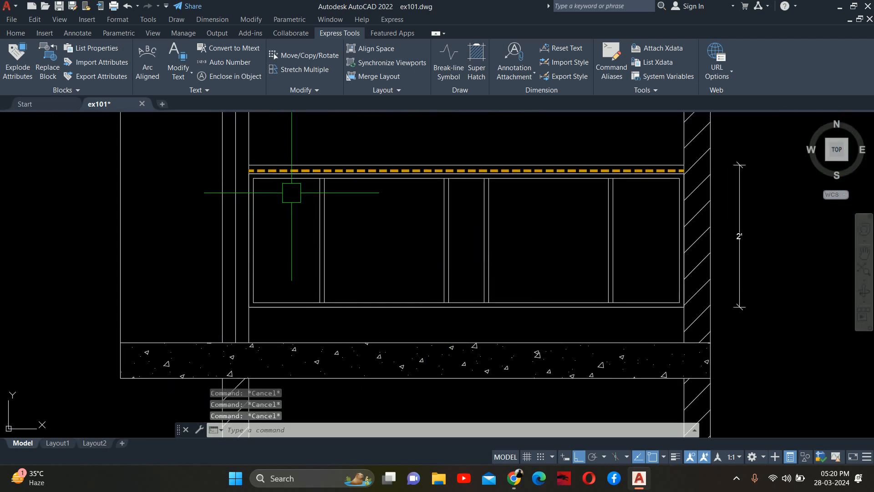
Step: Draw a horizontal line across the inner frame from the midpoint of its left edge to its right edge
{"action": "middle_click_drag", "start_coordinate": [410, 217], "coordinate": [418, 256]}
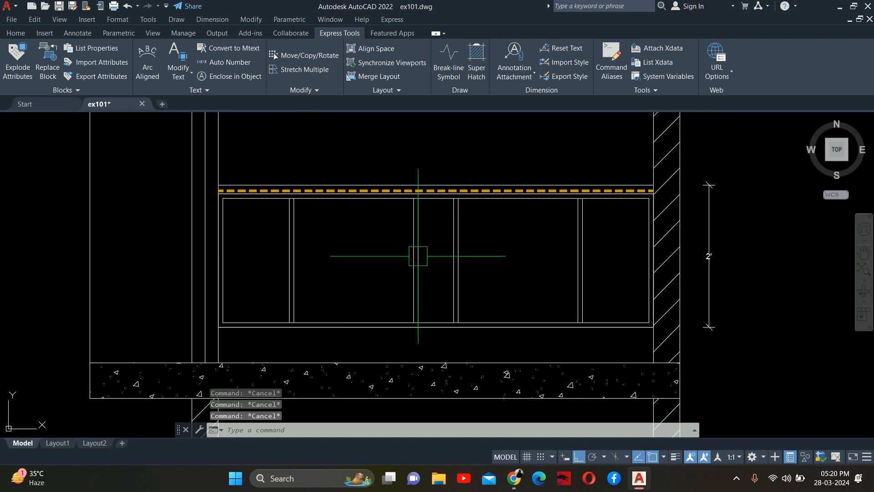
{"action": "type", "text": "L"}
{"action": "key", "text": "Return"}
{"action": "scroll", "coordinate": [303, 260], "scroll_direction": "up", "scroll_amount": 2}
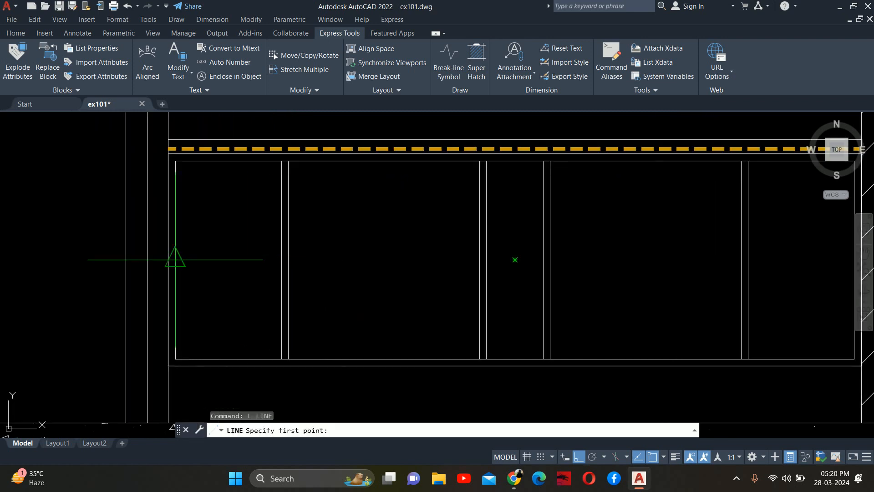
{"action": "left_click", "coordinate": [175, 260]}
{"action": "mouse_move", "coordinate": [475, 262]}
{"action": "middle_mouse_down"}
{"action": "mouse_move", "coordinate": [238, 242]}
{"action": "mouse_move", "coordinate": [307, 247]}
{"action": "middle_mouse_up"}
{"action": "left_click", "coordinate": [854, 259]}
{"action": "key", "text": "Escape"}
{"action": "key", "text": "Escape"}
{"action": "key", "text": "Escape"}
Step: Offset the horizontal middle line 0.75 inch upward to form a shelf
{"action": "type", "text": "O"}
{"action": "key", "text": "Return"}
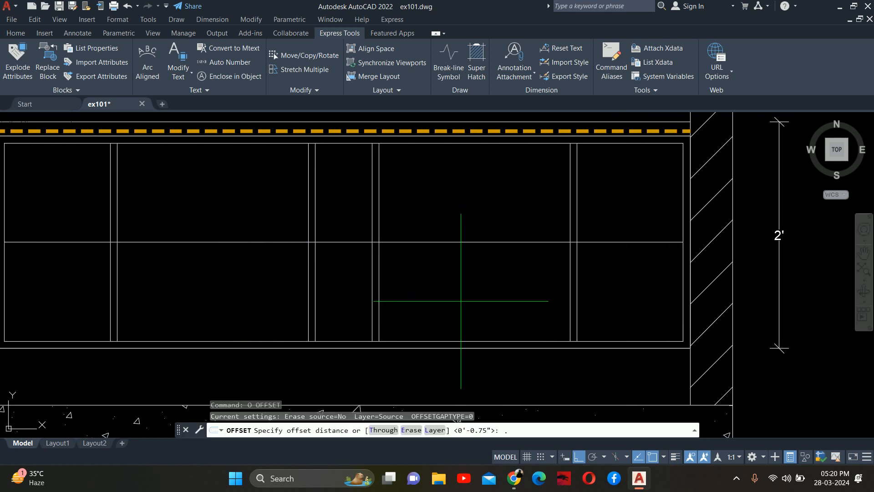
{"action": "type", "text": ".75"}
{"action": "key", "text": "Return"}
{"action": "left_click", "coordinate": [459, 238]}
{"action": "left_click", "coordinate": [458, 200]}
{"action": "key", "text": "Escape"}
{"action": "key", "text": "Escape"}
{"action": "middle_click_drag", "start_coordinate": [442, 223], "coordinate": [497, 246]}
{"action": "key", "text": "Escape"}
{"action": "key", "text": "Escape"}
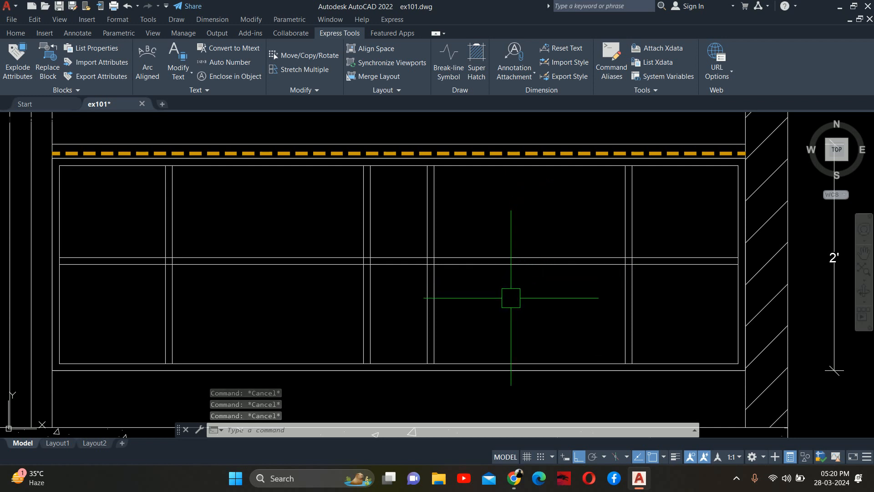
Step: Draw a guide 8 inches down from the inner top edge along the right central divider, ending with a short horizontal segment to the right
{"action": "middle_click_drag", "start_coordinate": [532, 290], "coordinate": [580, 312]}
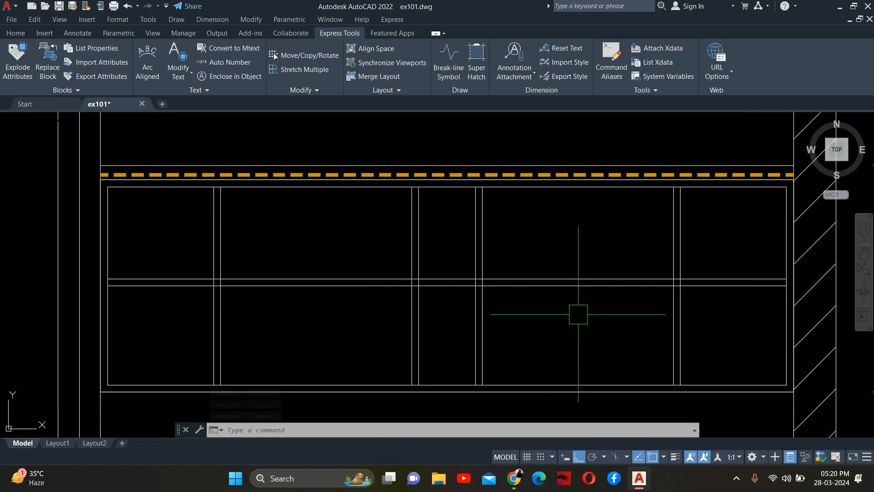
{"action": "type", "text": "l"}
{"action": "key", "text": "Return"}
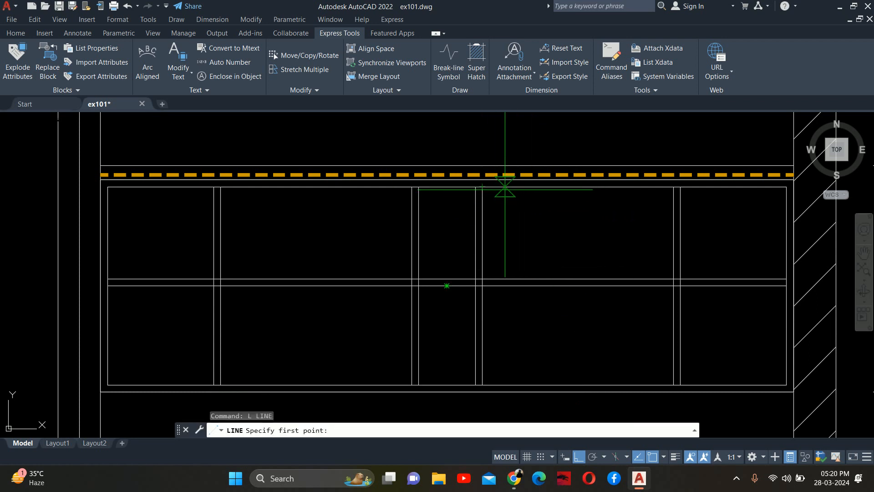
{"action": "left_click", "coordinate": [493, 188]}
{"action": "scroll", "coordinate": [494, 239], "scroll_direction": "up", "scroll_amount": 4}
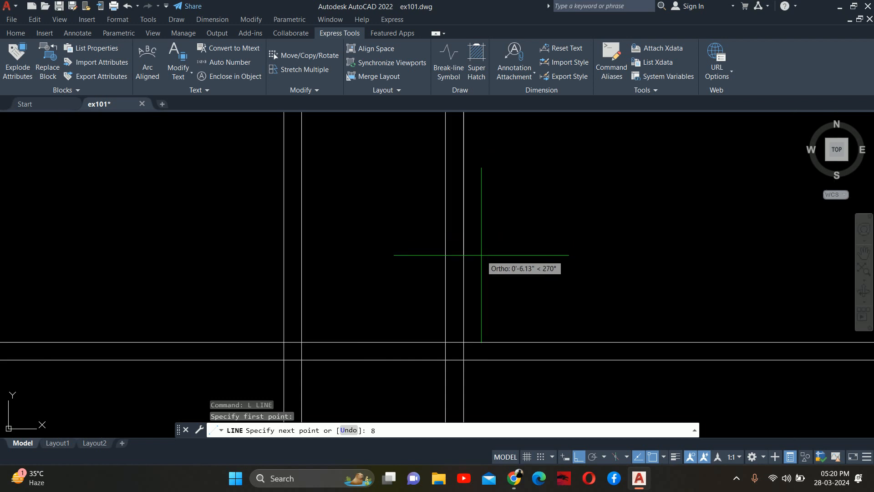
{"action": "type", "text": "8"}
{"action": "key", "text": "Return"}
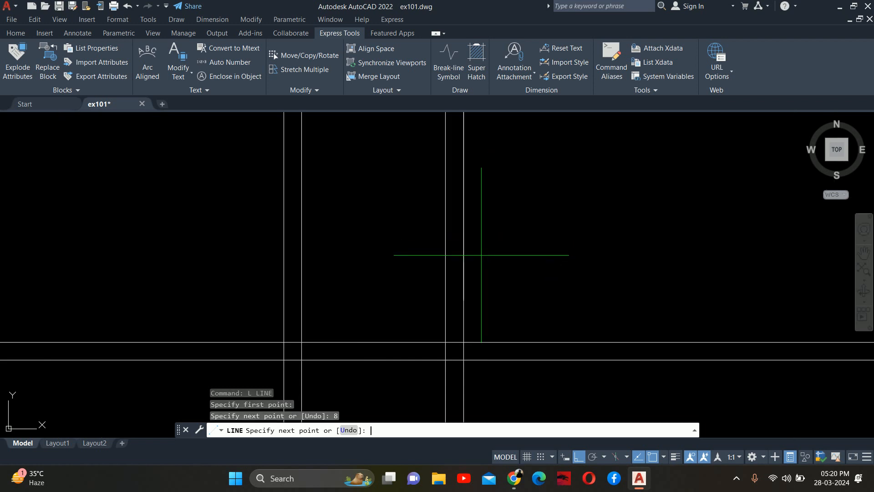
{"action": "left_click", "coordinate": [620, 242]}
{"action": "key", "text": "Escape"}
{"action": "middle_click_drag", "start_coordinate": [574, 292], "coordinate": [589, 226]}
{"action": "key", "text": "Escape"}
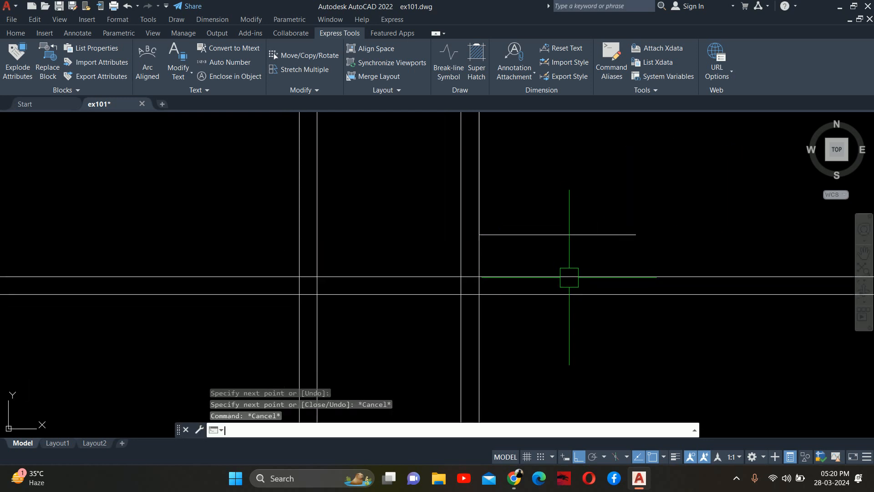
Step: Move the two horizontal shelf lines up so the upper one meets the end of the 8-inch guide
{"action": "type", "text": "m"}
{"action": "key", "text": "Return"}
{"action": "left_click", "coordinate": [595, 324]}
{"action": "left_click", "coordinate": [534, 274]}
{"action": "key", "text": "Return"}
{"action": "left_click", "coordinate": [479, 276]}
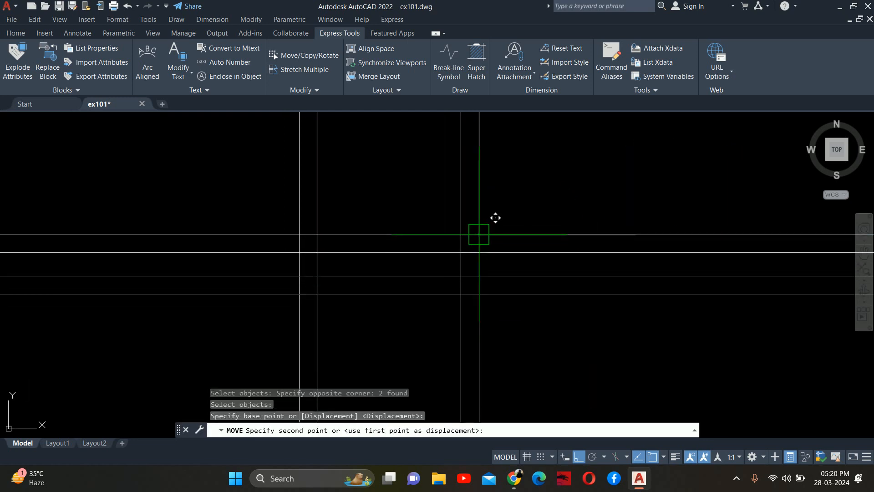
{"action": "left_click", "coordinate": [479, 234]}
{"action": "key", "text": "Escape"}
Step: Erase the horizontal guide segment and the vertical 8-inch guide line
{"action": "left_click", "coordinate": [408, 207]}
{"action": "left_click", "coordinate": [660, 242]}
{"action": "key", "text": "Delete"}
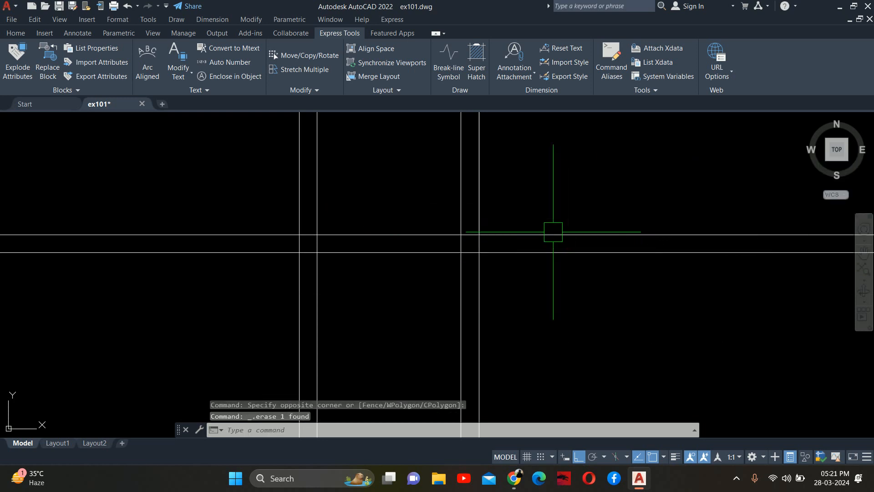
{"action": "scroll", "coordinate": [554, 231], "scroll_direction": "down", "scroll_amount": 2}
{"action": "middle_click_drag", "start_coordinate": [532, 225], "coordinate": [552, 299]}
{"action": "scroll", "coordinate": [535, 275], "scroll_direction": "up", "scroll_amount": 3}
{"action": "left_click", "coordinate": [505, 289]}
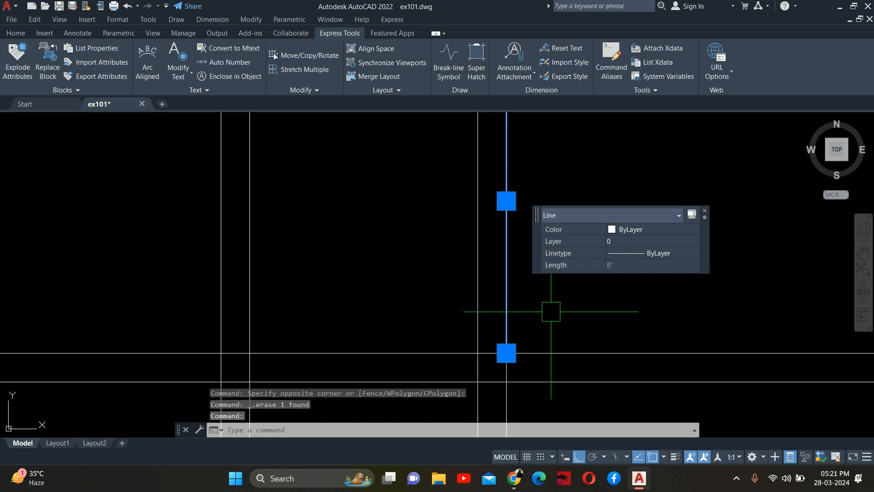
{"action": "key", "text": "Escape"}
{"action": "scroll", "coordinate": [552, 309], "scroll_direction": "down", "scroll_amount": 2}
{"action": "middle_click_drag", "start_coordinate": [533, 289], "coordinate": [469, 311]}
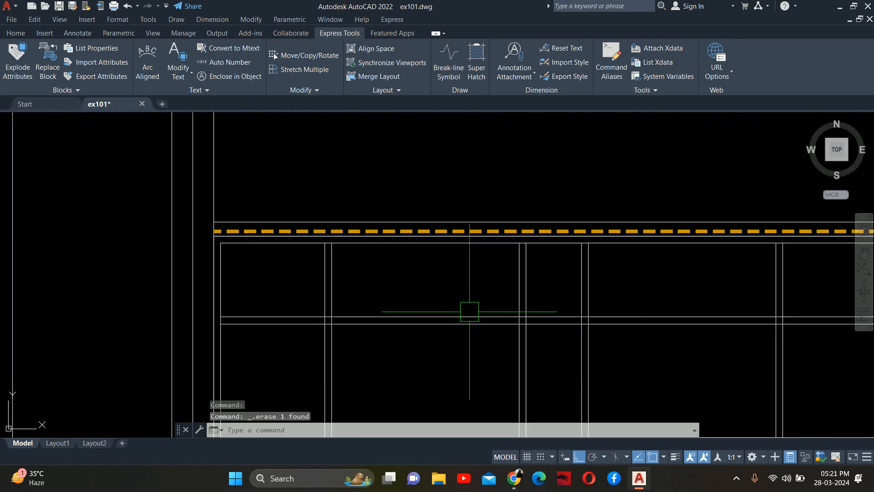
Step: Trim the overlapping segments where the shelf lines cross the left divider
{"action": "type", "text": "tr"}
{"action": "key", "text": "Return"}
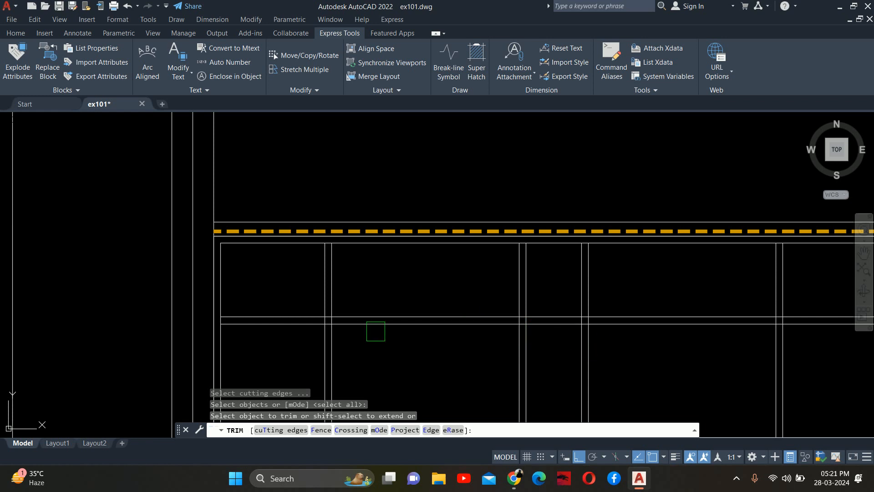
{"action": "scroll", "coordinate": [303, 318], "scroll_direction": "up", "scroll_amount": 10}
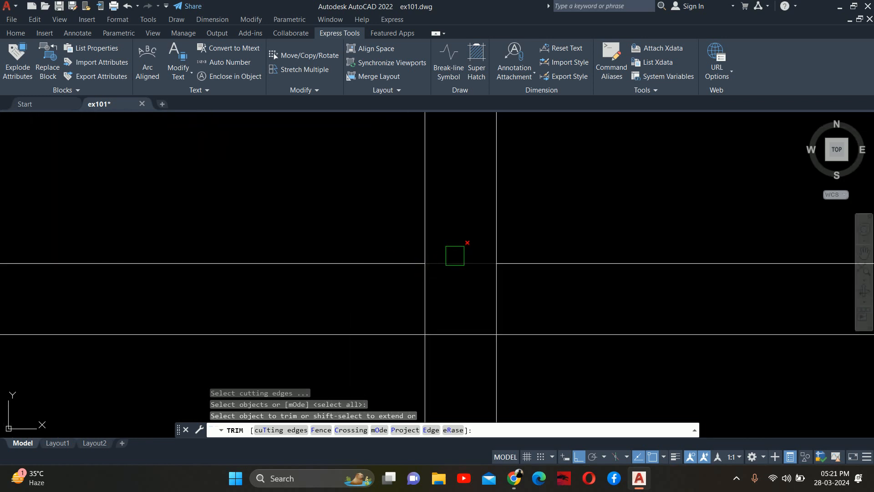
{"action": "left_click", "coordinate": [424, 298]}
{"action": "scroll", "coordinate": [494, 279], "scroll_direction": "down", "scroll_amount": 10}
{"action": "scroll", "coordinate": [196, 282], "scroll_direction": "up", "scroll_amount": 10}
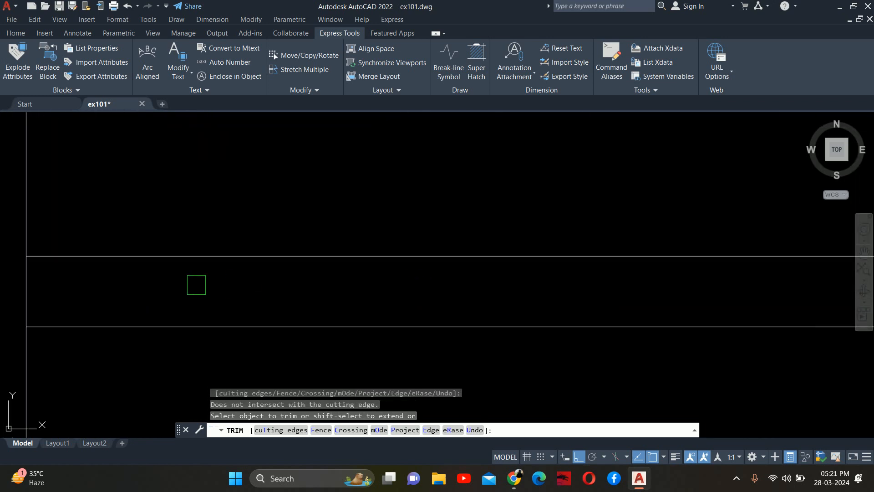
{"action": "scroll", "coordinate": [199, 291], "scroll_direction": "down", "scroll_amount": 8}
{"action": "scroll", "coordinate": [436, 222], "scroll_direction": "up", "scroll_amount": 8}
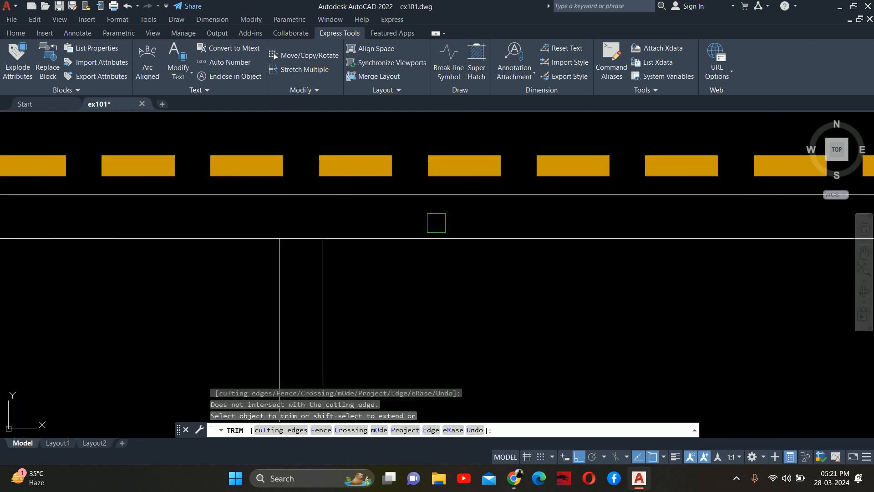
Step: Trim the overlapping shelf and divider segments at the left central divider
{"action": "scroll", "coordinate": [299, 229], "scroll_direction": "down", "scroll_amount": 6}
{"action": "scroll", "coordinate": [83, 195], "scroll_direction": "up", "scroll_amount": 10}
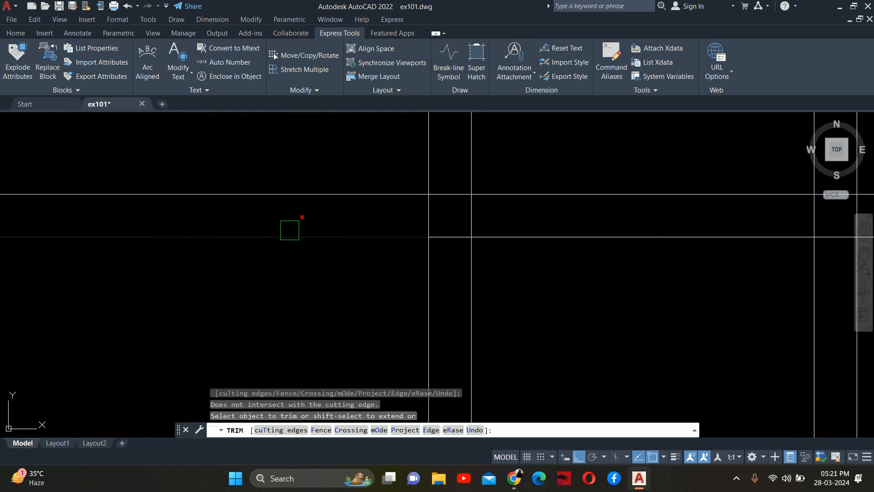
{"action": "scroll", "coordinate": [386, 233], "scroll_direction": "down", "scroll_amount": 2}
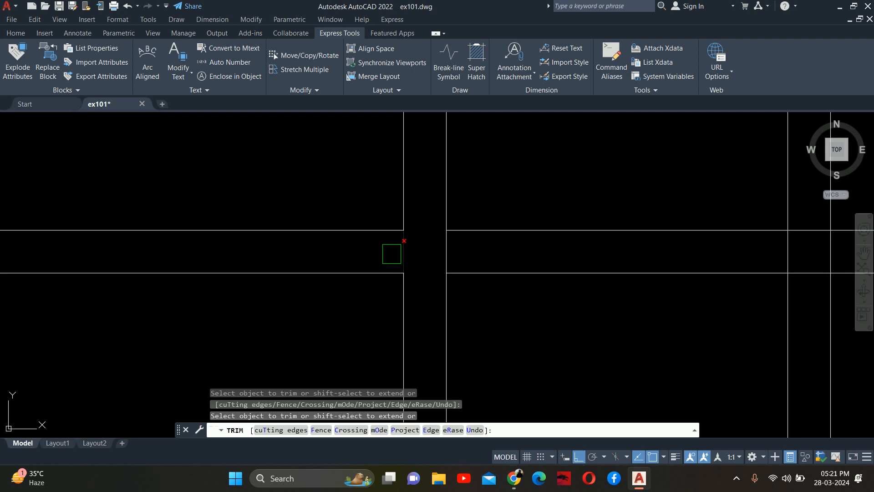
{"action": "left_click", "coordinate": [392, 253]}
{"action": "left_click", "coordinate": [410, 254]}
{"action": "middle_click_drag", "start_coordinate": [410, 254], "coordinate": [238, 228]}
{"action": "scroll", "coordinate": [238, 229], "scroll_direction": "down", "scroll_amount": 2}
{"action": "scroll", "coordinate": [385, 239], "scroll_direction": "down", "scroll_amount": 4}
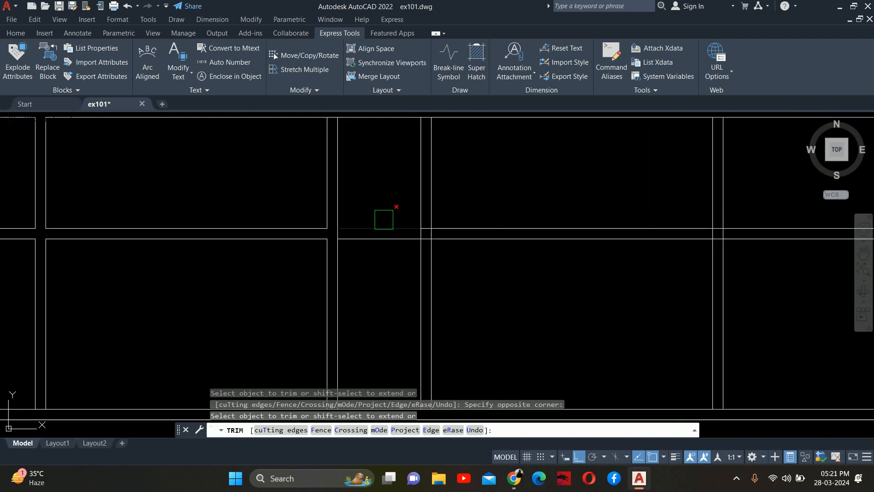
Step: Trim the divider line segments between the two shelf lines at the right central divider
{"action": "scroll", "coordinate": [418, 229], "scroll_direction": "up", "scroll_amount": 5}
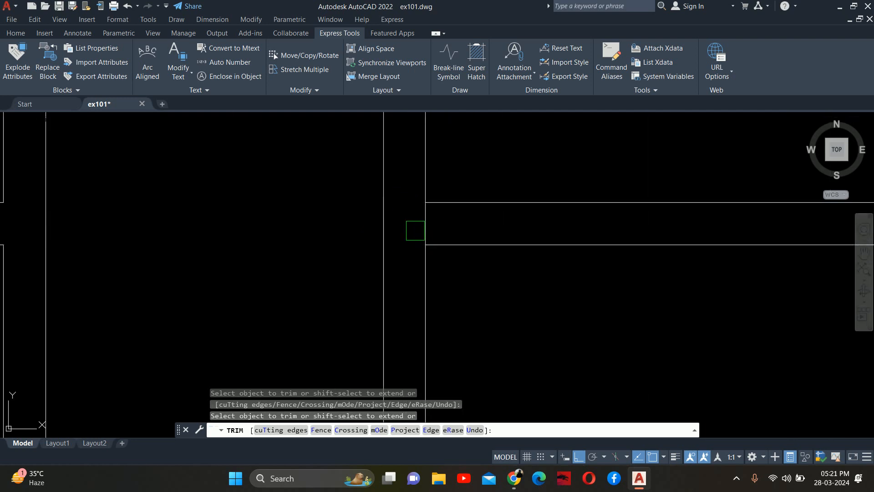
{"action": "left_click", "coordinate": [425, 231]}
{"action": "scroll", "coordinate": [468, 238], "scroll_direction": "down", "scroll_amount": 4}
{"action": "left_click", "coordinate": [468, 238]}
Step: Trim the overlapping shelf and divider segments where the shelf crosses the right outer divider
{"action": "middle_click_drag", "start_coordinate": [508, 230], "coordinate": [425, 230]}
{"action": "scroll", "coordinate": [410, 241], "scroll_direction": "down", "scroll_amount": 5}
{"action": "middle_click_drag", "start_coordinate": [391, 271], "coordinate": [395, 238]}
{"action": "scroll", "coordinate": [550, 203], "scroll_direction": "up", "scroll_amount": 7}
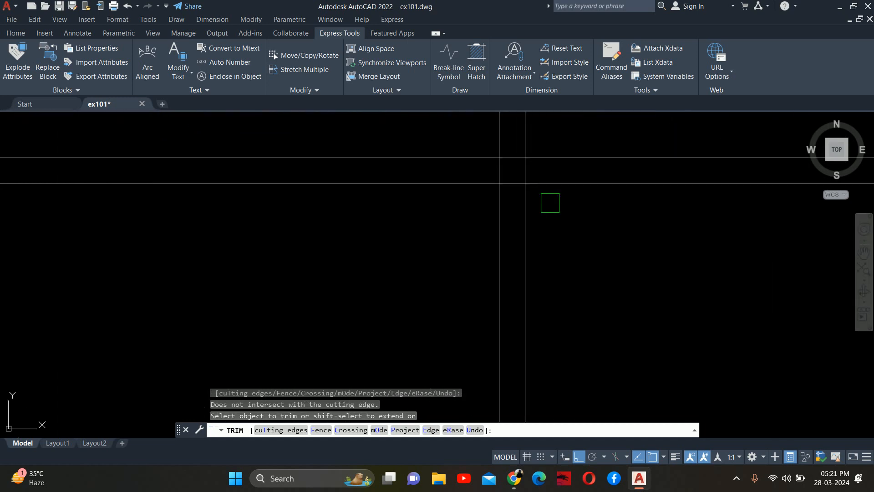
{"action": "left_click", "coordinate": [507, 155]}
{"action": "scroll", "coordinate": [510, 155], "scroll_direction": "up", "scroll_amount": 3}
{"action": "left_click", "coordinate": [514, 223]}
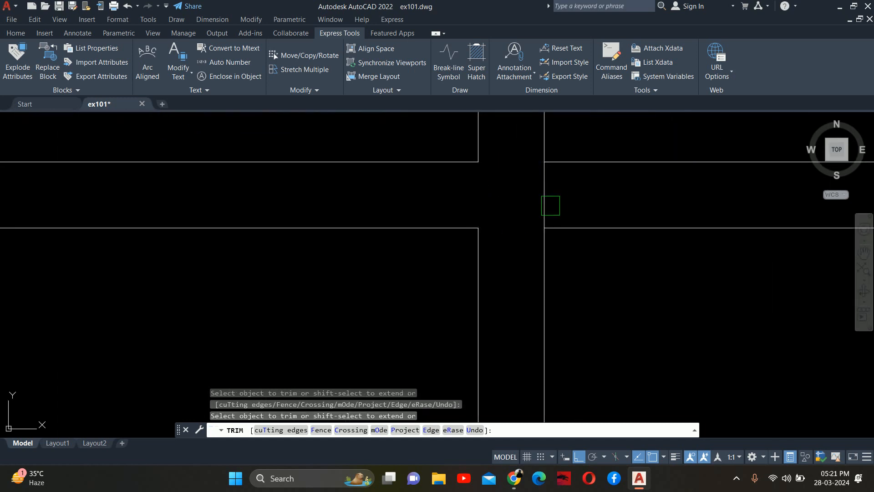
{"action": "left_click", "coordinate": [550, 206]}
Step: Trim the side panel's inner edge between the two shelf lines at the cabinet's right end
{"action": "scroll", "coordinate": [548, 206], "scroll_direction": "down", "scroll_amount": 7}
{"action": "middle_click_drag", "start_coordinate": [687, 210], "coordinate": [546, 240]}
{"action": "scroll", "coordinate": [553, 238], "scroll_direction": "up", "scroll_amount": 7}
{"action": "left_click", "coordinate": [543, 234]}
{"action": "scroll", "coordinate": [531, 228], "scroll_direction": "down", "scroll_amount": 8}
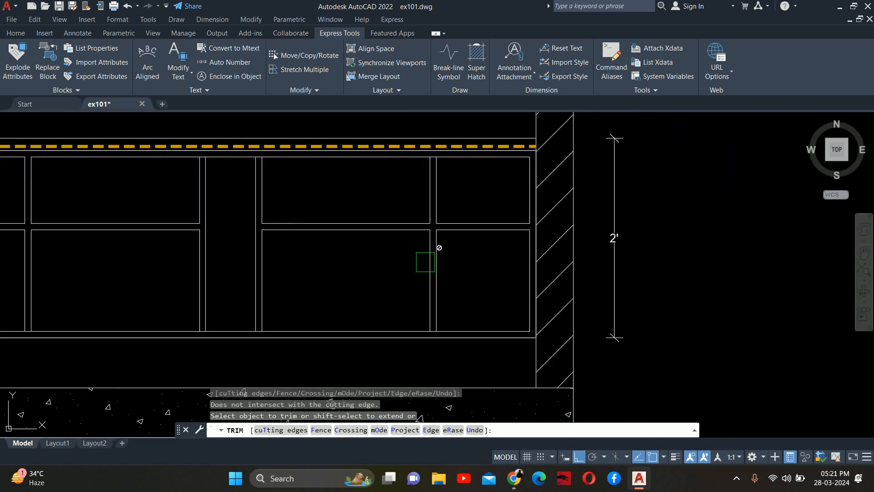
{"action": "scroll", "coordinate": [498, 179], "scroll_direction": "up", "scroll_amount": 8}
{"action": "scroll", "coordinate": [531, 261], "scroll_direction": "down", "scroll_amount": 8}
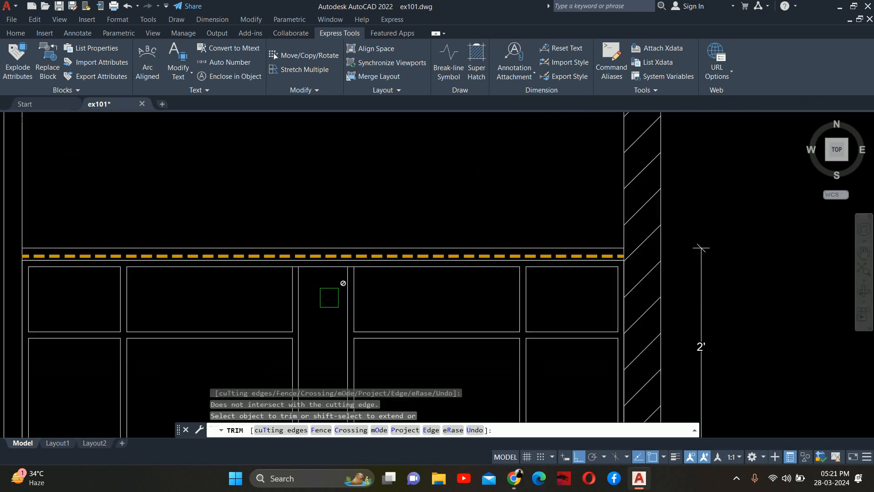
Step: Trim the cabinet's top inner line across the thickness of the two central dividers
{"action": "middle_click_drag", "start_coordinate": [329, 297], "coordinate": [475, 299]}
{"action": "scroll", "coordinate": [454, 271], "scroll_direction": "up", "scroll_amount": 5}
{"action": "left_click", "coordinate": [330, 242]}
{"action": "scroll", "coordinate": [330, 242], "scroll_direction": "down", "scroll_amount": 3}
{"action": "scroll", "coordinate": [458, 243], "scroll_direction": "up", "scroll_amount": 2}
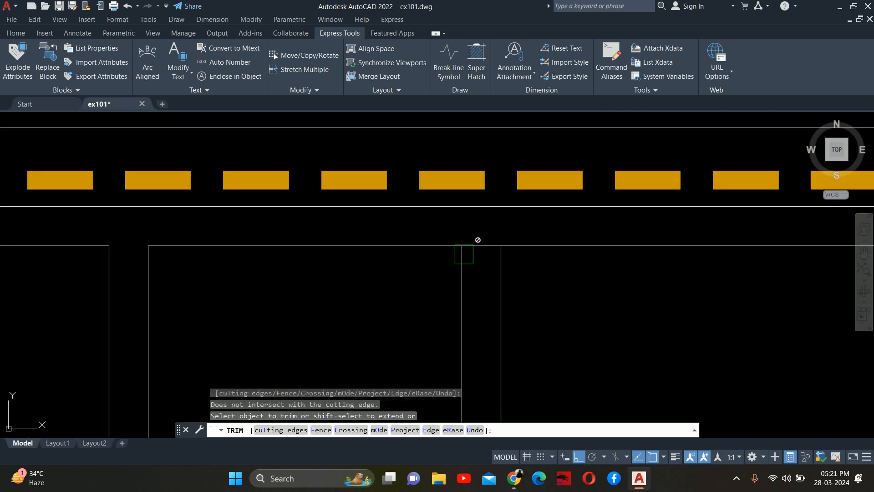
{"action": "left_click", "coordinate": [473, 246]}
{"action": "scroll", "coordinate": [448, 293], "scroll_direction": "down", "scroll_amount": 3}
{"action": "scroll", "coordinate": [439, 284], "scroll_direction": "up", "scroll_amount": 5}
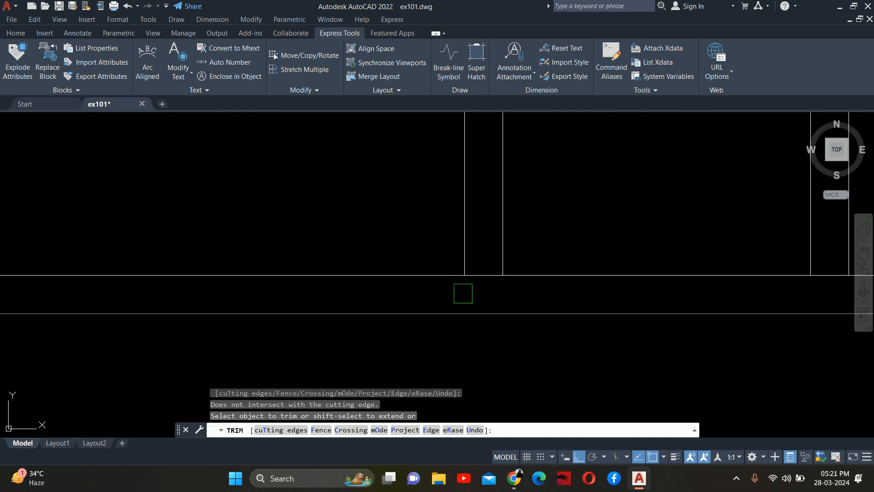
Step: Trim the cabinet's bottom inner line across the thickness of the central dividers
{"action": "left_click", "coordinate": [480, 275]}
{"action": "scroll", "coordinate": [492, 314], "scroll_direction": "down", "scroll_amount": 3}
{"action": "scroll", "coordinate": [492, 319], "scroll_direction": "up", "scroll_amount": 5}
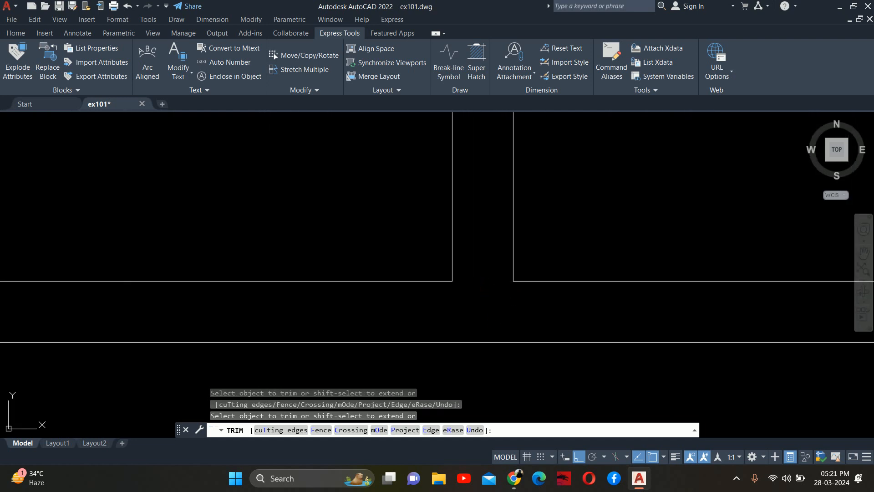
{"action": "scroll", "coordinate": [492, 315], "scroll_direction": "down", "scroll_amount": 3}
{"action": "scroll", "coordinate": [531, 322], "scroll_direction": "up", "scroll_amount": 5}
Step: Trim the cabinet's bottom inner line across the outer dividers and end the Trim command
{"action": "left_click", "coordinate": [698, 302]}
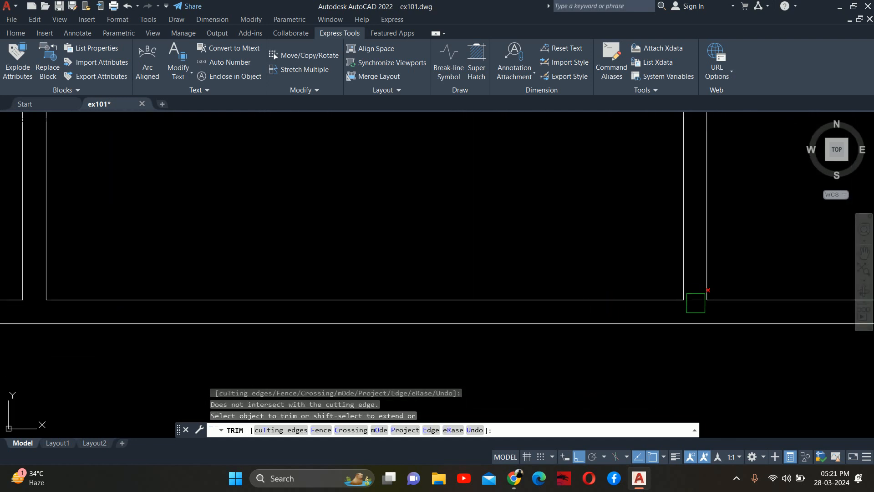
{"action": "scroll", "coordinate": [696, 303], "scroll_direction": "up", "scroll_amount": 2}
{"action": "left_click", "coordinate": [693, 279]}
{"action": "scroll", "coordinate": [298, 260], "scroll_direction": "down", "scroll_amount": 4}
{"action": "scroll", "coordinate": [526, 319], "scroll_direction": "up", "scroll_amount": 5}
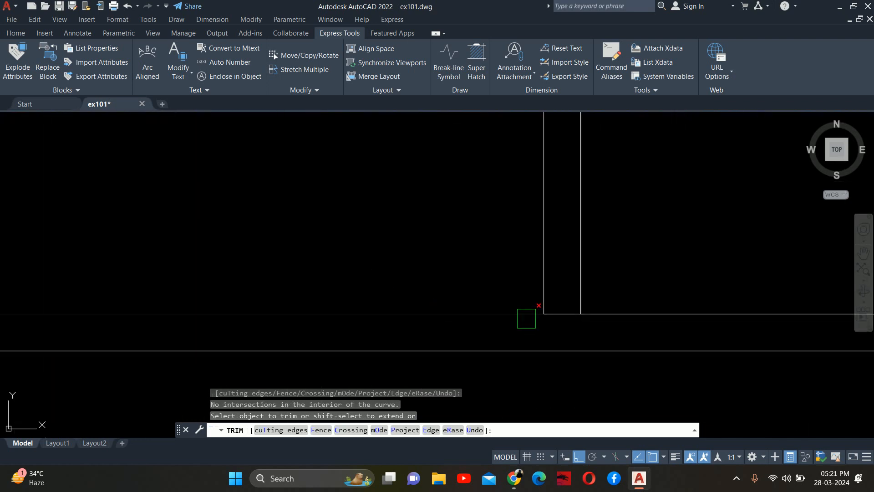
{"action": "left_click", "coordinate": [594, 313]}
{"action": "scroll", "coordinate": [546, 309], "scroll_direction": "down", "scroll_amount": 3}
{"action": "scroll", "coordinate": [543, 283], "scroll_direction": "up", "scroll_amount": 4}
{"action": "key", "text": "Escape"}
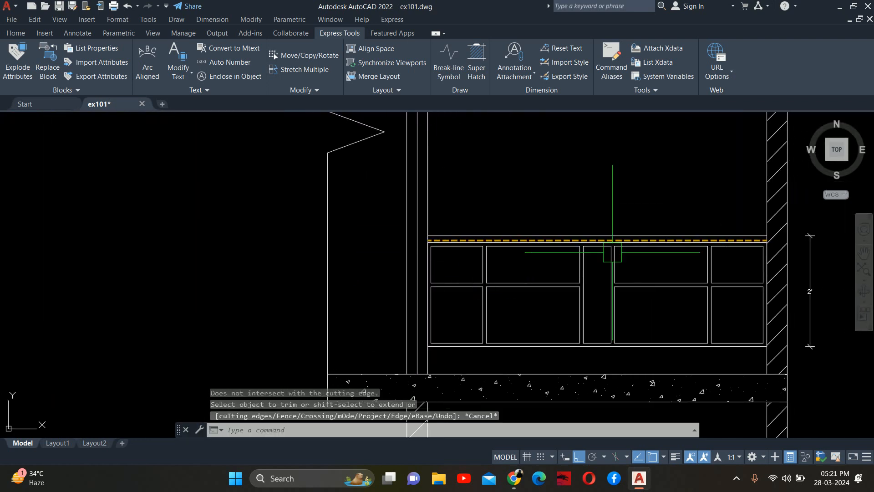
{"action": "key", "text": "Escape"}
{"action": "scroll", "coordinate": [477, 319], "scroll_direction": "down", "scroll_amount": 6}
{"action": "key", "text": "Escape"}
{"action": "scroll", "coordinate": [572, 302], "scroll_direction": "up", "scroll_amount": 4}
{"action": "key", "text": "Escape"}
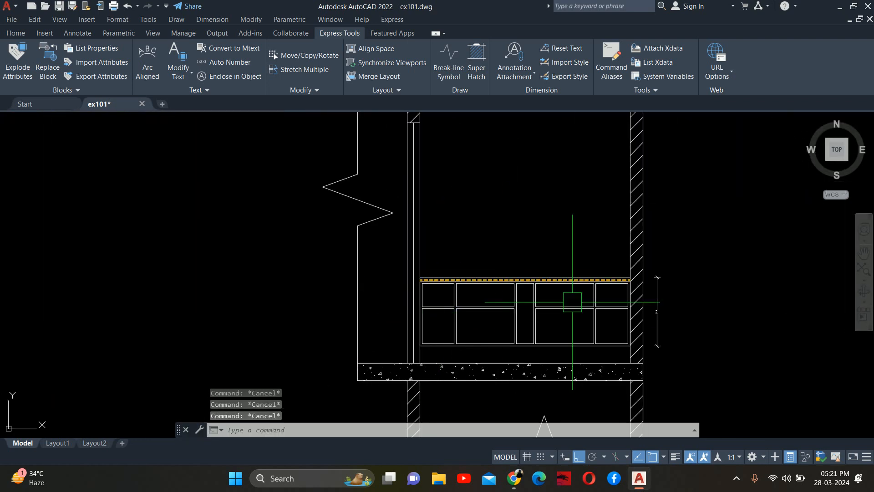
Step: Copy the whole bathroom elevation horizontally about 30'-5" to the right of the original
{"action": "scroll", "coordinate": [520, 331], "scroll_direction": "down", "scroll_amount": 8}
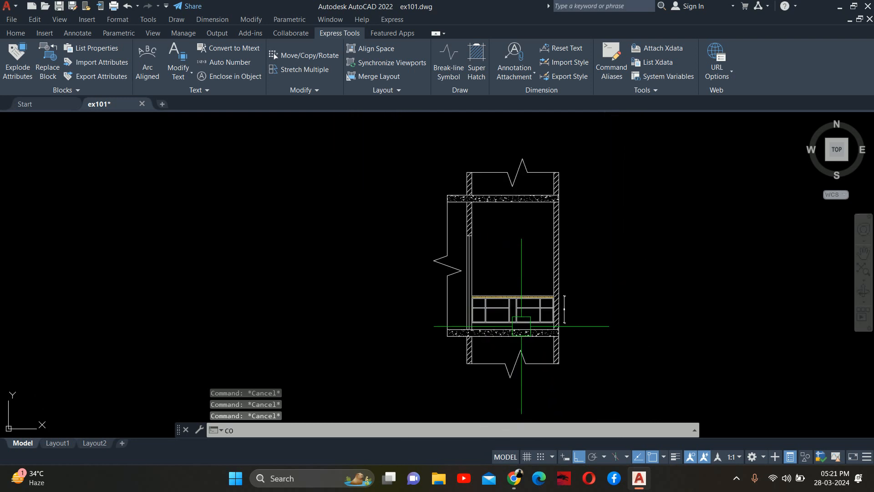
{"action": "type", "text": "co"}
{"action": "key", "text": "Return"}
{"action": "left_click", "coordinate": [446, 227]}
{"action": "left_click", "coordinate": [609, 350]}
{"action": "key", "text": "Return"}
{"action": "left_click", "coordinate": [565, 351]}
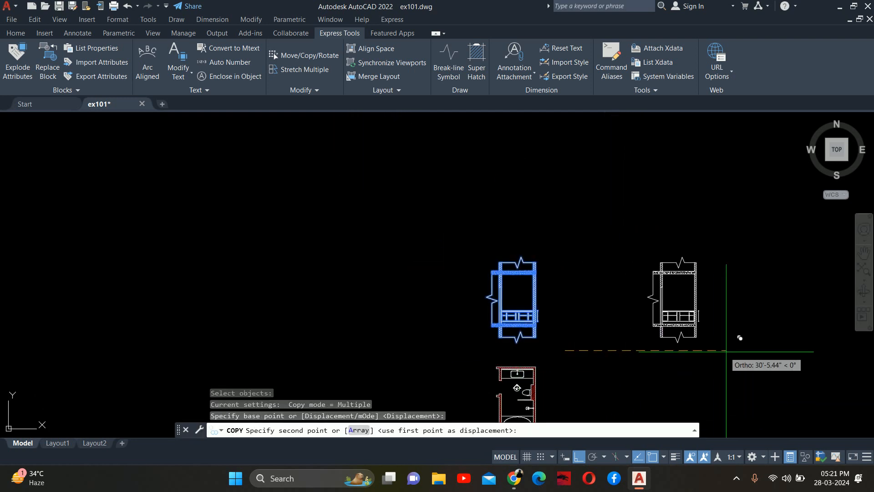
{"action": "left_click", "coordinate": [726, 351]}
{"action": "key", "text": "Escape"}
{"action": "key", "text": "Escape"}
{"action": "scroll", "coordinate": [500, 300], "scroll_direction": "up", "scroll_amount": 6}
{"action": "key", "text": "Escape"}
{"action": "middle_click_drag", "start_coordinate": [619, 379], "coordinate": [472, 249]}
Step: Regenerate the drawing display around the vanity cabinet
{"action": "scroll", "coordinate": [400, 255], "scroll_direction": "up", "scroll_amount": 5}
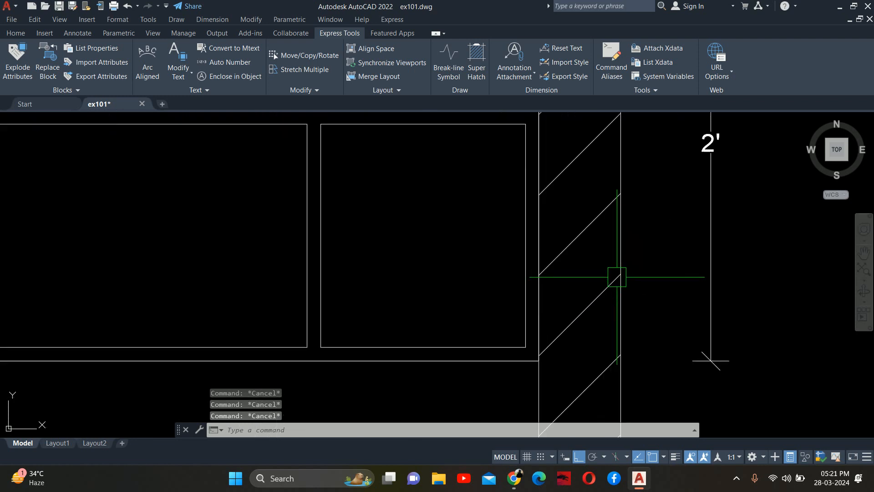
{"action": "scroll", "coordinate": [512, 305], "scroll_direction": "down", "scroll_amount": 2}
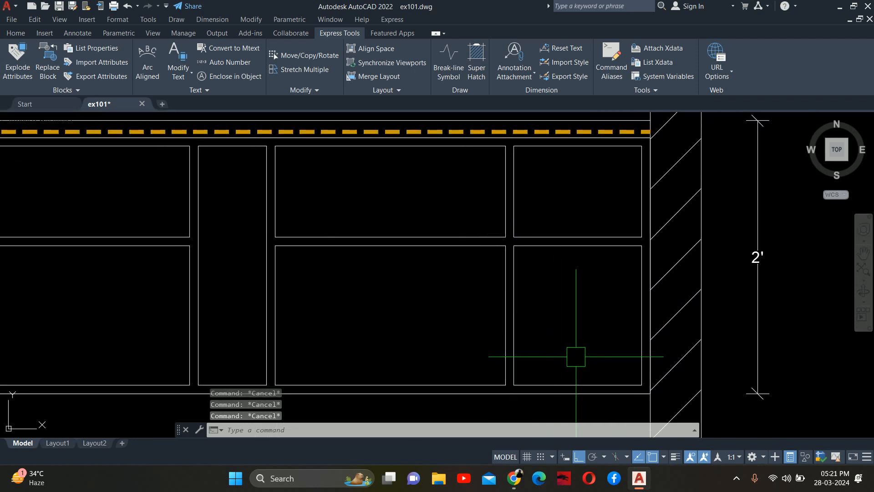
{"action": "middle_click_drag", "start_coordinate": [576, 357], "coordinate": [624, 347]}
{"action": "type", "text": "re"}
{"action": "key", "text": "Return"}
{"action": "middle_click_drag", "start_coordinate": [349, 226], "coordinate": [392, 277]}
{"action": "key", "text": "Escape"}
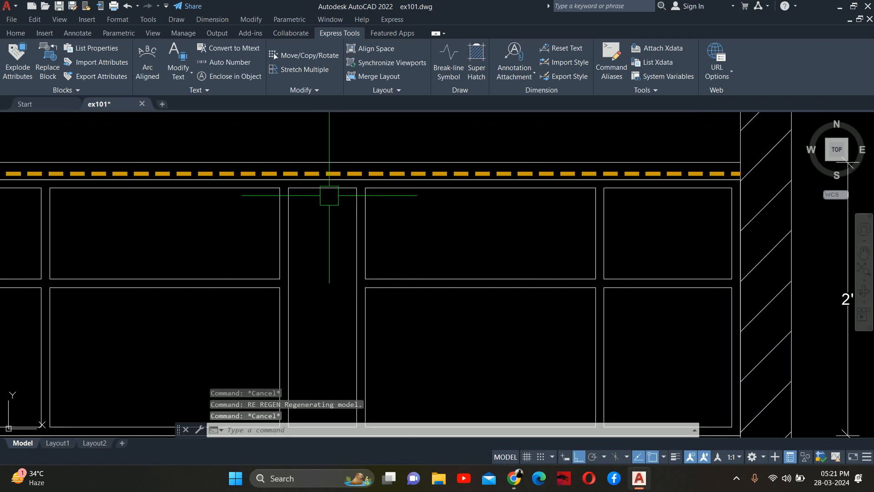
{"action": "key", "text": "Escape"}
{"action": "type", "text": "re"}
{"action": "key", "text": "Return"}
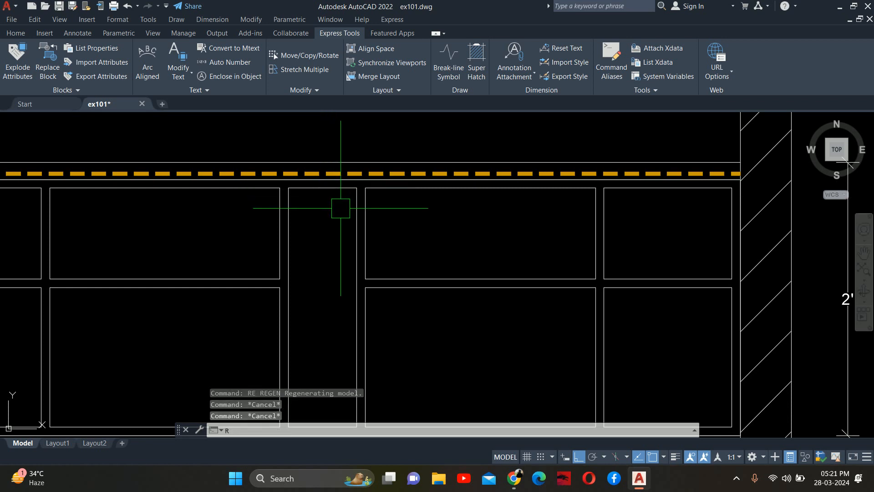
Step: Draw a rectangle from the top midpoint of the central opening to the lower-right corner of the upper wide compartment on the right
{"action": "type", "text": "rec"}
{"action": "key", "text": "Return"}
{"action": "left_click", "coordinate": [323, 188]}
{"action": "scroll", "coordinate": [590, 280], "scroll_direction": "up", "scroll_amount": 2}
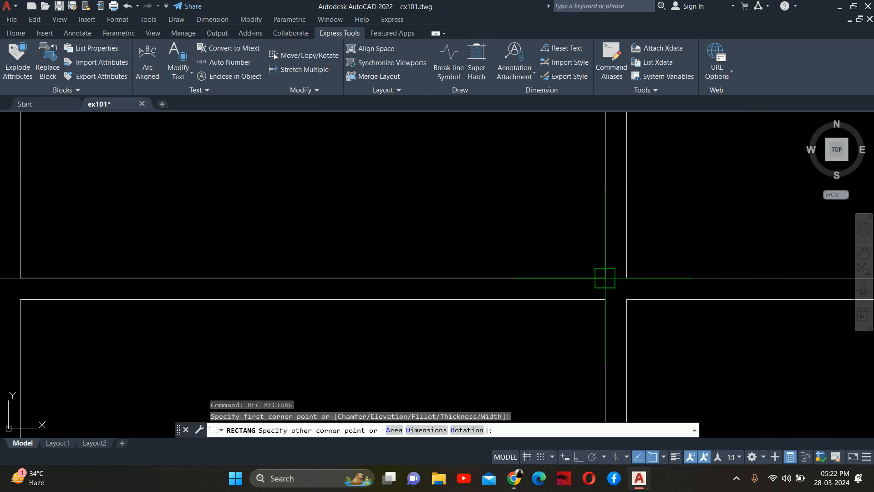
{"action": "left_click", "coordinate": [605, 277]}
{"action": "key", "text": "Escape"}
{"action": "key", "text": "Escape"}
{"action": "scroll", "coordinate": [602, 262], "scroll_direction": "down", "scroll_amount": 4}
{"action": "key", "text": "Escape"}
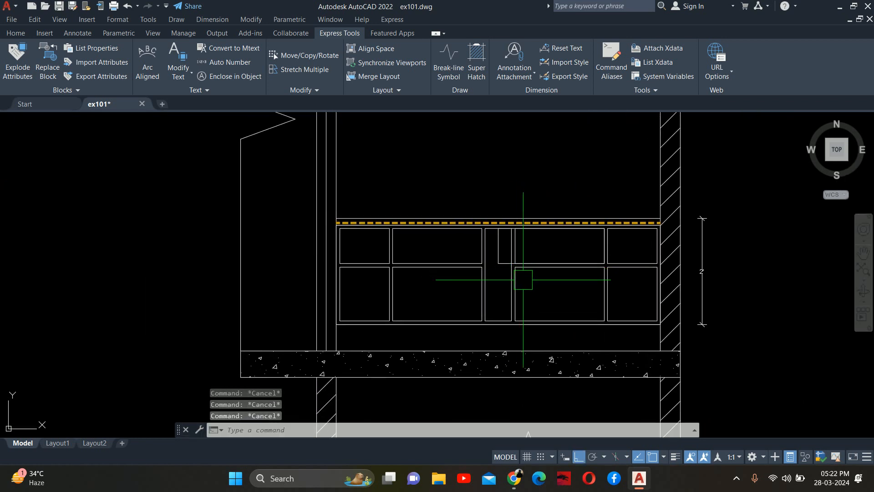
Step: Mirror the upper rectangle about its vertical edge in the central opening, keeping the source object
{"action": "type", "text": "mi"}
{"action": "key", "text": "Return"}
{"action": "left_click", "coordinate": [523, 263]}
{"action": "scroll", "coordinate": [495, 248], "scroll_direction": "up", "scroll_amount": 4}
{"action": "key", "text": "Return"}
{"action": "left_click", "coordinate": [498, 263]}
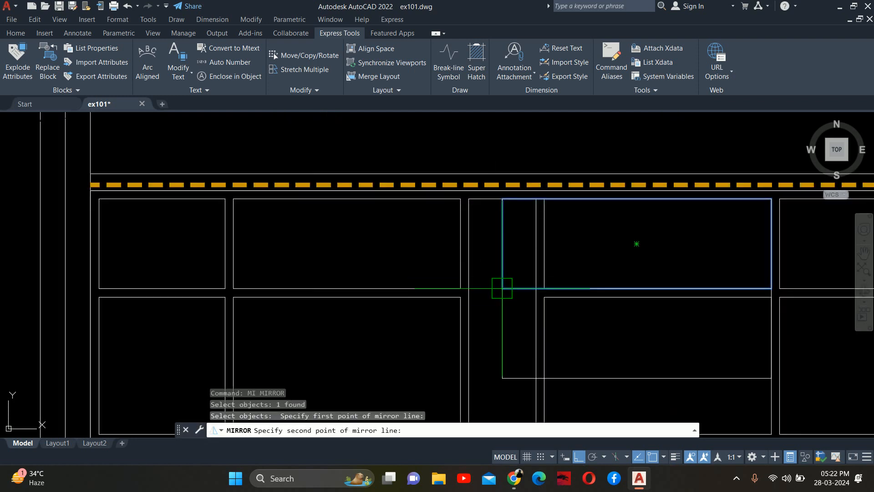
{"action": "left_click", "coordinate": [502, 205]}
{"action": "key", "text": "Return"}
{"action": "key", "text": "Escape"}
{"action": "key", "text": "Escape"}
{"action": "scroll", "coordinate": [515, 231], "scroll_direction": "down", "scroll_amount": 4}
{"action": "scroll", "coordinate": [673, 240], "scroll_direction": "up", "scroll_amount": 2}
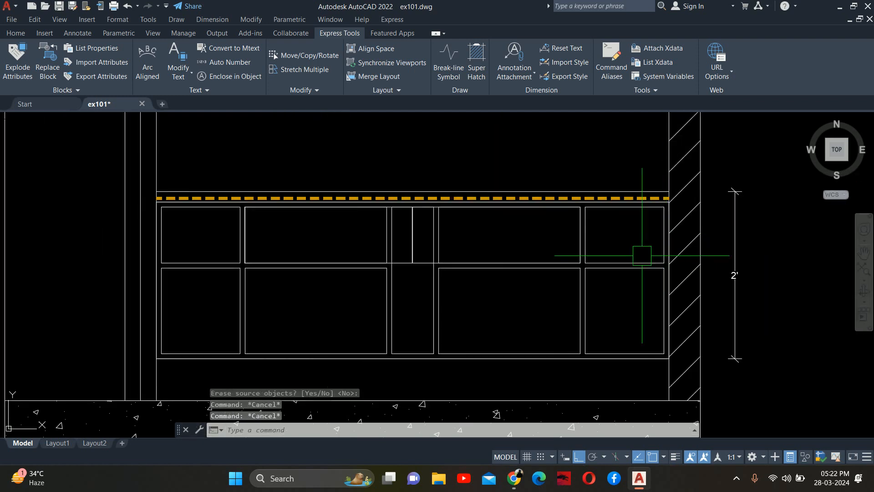
{"action": "scroll", "coordinate": [401, 261], "scroll_direction": "up", "scroll_amount": 2}
{"action": "key", "text": "Escape"}
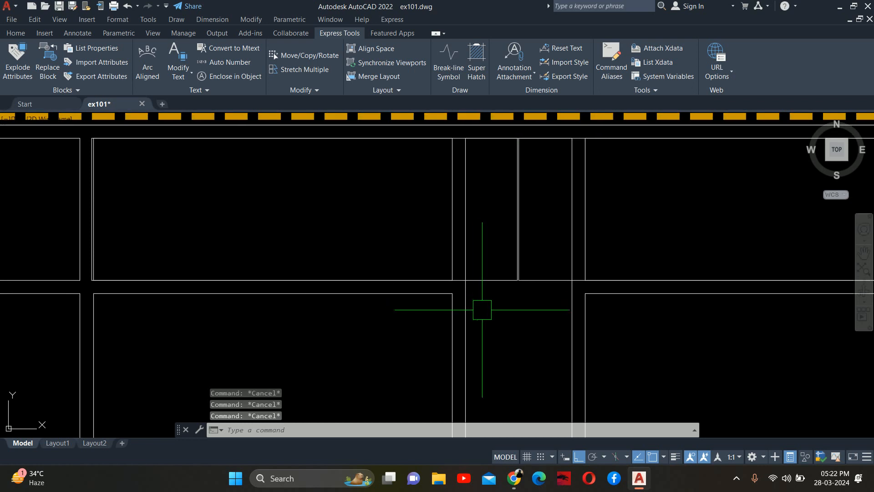
Step: Draw a rectangle from the lower-left corner of the left lower wide compartment to the upper rectangle's corner in the central opening
{"action": "scroll", "coordinate": [483, 303], "scroll_direction": "down", "scroll_amount": 3}
{"action": "scroll", "coordinate": [486, 297], "scroll_direction": "up", "scroll_amount": 4}
{"action": "middle_click_drag", "start_coordinate": [495, 309], "coordinate": [492, 273]}
{"action": "scroll", "coordinate": [488, 275], "scroll_direction": "down", "scroll_amount": 2}
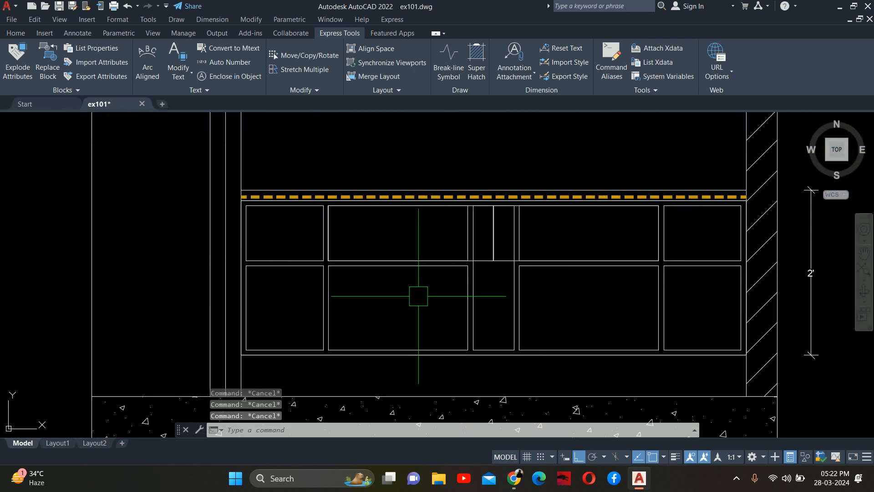
{"action": "type", "text": "rec"}
{"action": "key", "text": "Return"}
{"action": "scroll", "coordinate": [333, 329], "scroll_direction": "up", "scroll_amount": 4}
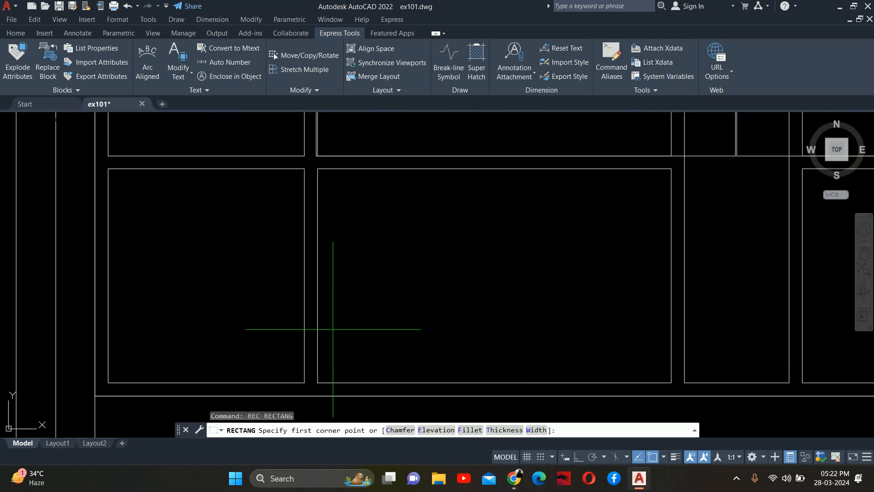
{"action": "left_click", "coordinate": [317, 383]}
{"action": "middle_click_drag", "start_coordinate": [700, 200], "coordinate": [654, 224]}
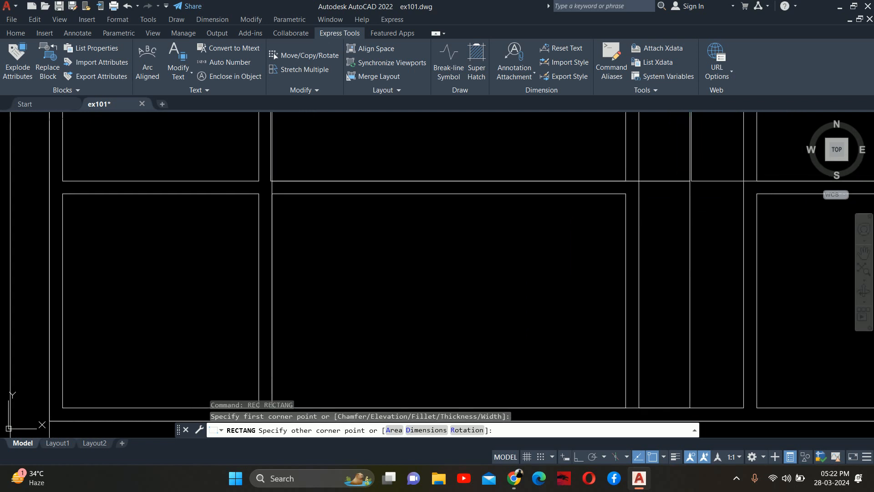
{"action": "left_click", "coordinate": [690, 182]}
{"action": "key", "text": "Escape"}
{"action": "scroll", "coordinate": [687, 197], "scroll_direction": "up", "scroll_amount": 3}
{"action": "key", "text": "Escape"}
Step: Examine how the upper and lower rectangles meet in the central opening and along the shelf line
{"action": "middle_click_drag", "start_coordinate": [710, 187], "coordinate": [650, 261]}
{"action": "key", "text": "Escape"}
{"action": "scroll", "coordinate": [651, 208], "scroll_direction": "up", "scroll_amount": 1}
{"action": "scroll", "coordinate": [640, 224], "scroll_direction": "down", "scroll_amount": 3}
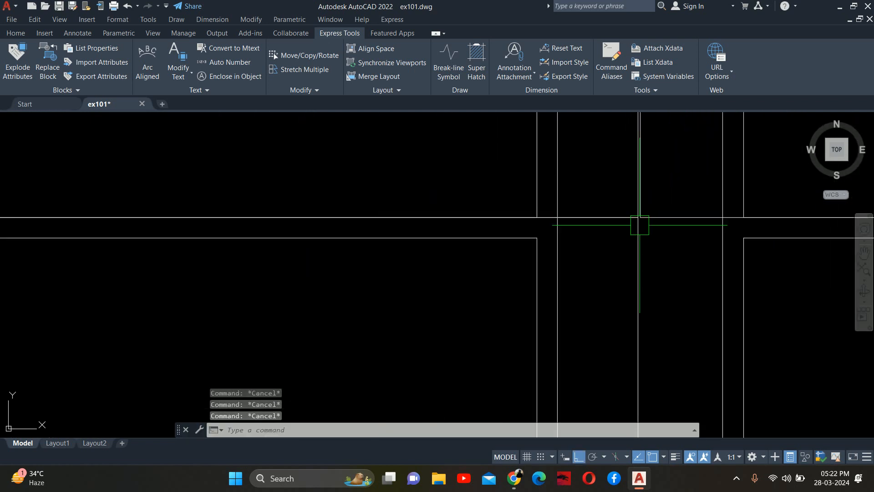
{"action": "scroll", "coordinate": [646, 246], "scroll_direction": "down", "scroll_amount": 6}
{"action": "scroll", "coordinate": [430, 225], "scroll_direction": "up", "scroll_amount": 6}
{"action": "scroll", "coordinate": [588, 276], "scroll_direction": "up", "scroll_amount": 2}
{"action": "middle_click_drag", "start_coordinate": [674, 293], "coordinate": [138, 253]}
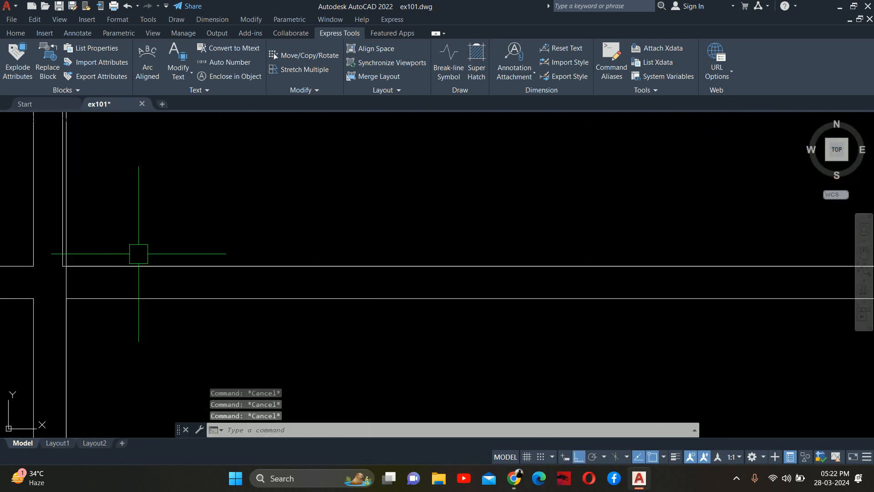
{"action": "scroll", "coordinate": [528, 291], "scroll_direction": "down", "scroll_amount": 4}
{"action": "middle_click_drag", "start_coordinate": [512, 282], "coordinate": [324, 281]}
{"action": "scroll", "coordinate": [484, 285], "scroll_direction": "up", "scroll_amount": 6}
{"action": "middle_click_drag", "start_coordinate": [649, 302], "coordinate": [624, 301]}
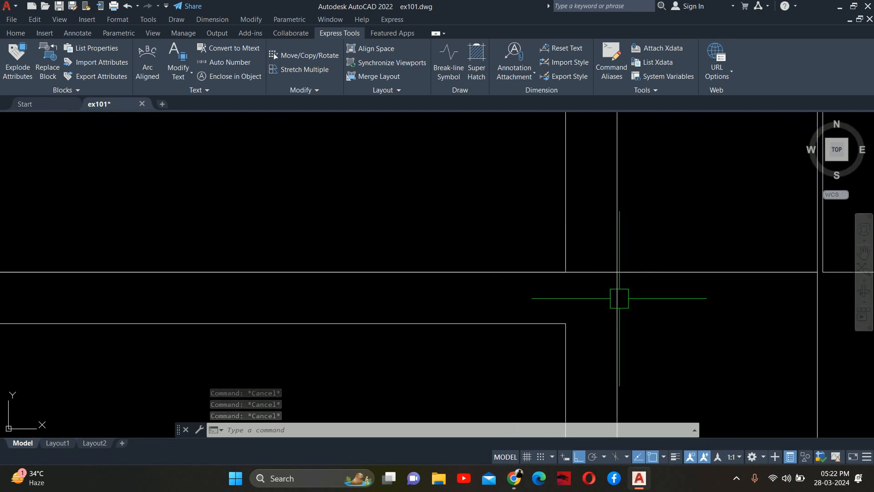
{"action": "scroll", "coordinate": [619, 298], "scroll_direction": "down", "scroll_amount": 2}
{"action": "middle_click_drag", "start_coordinate": [705, 286], "coordinate": [615, 280]}
{"action": "scroll", "coordinate": [648, 275], "scroll_direction": "up", "scroll_amount": 6}
{"action": "left_click", "coordinate": [646, 317]}
{"action": "left_click", "coordinate": [666, 306]}
{"action": "left_click", "coordinate": [663, 305]}
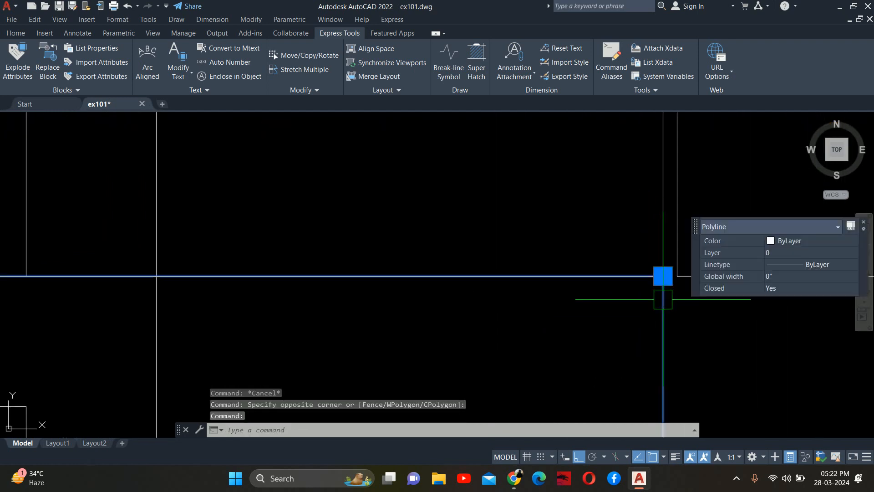
{"action": "middle_click_drag", "start_coordinate": [684, 294], "coordinate": [591, 305]}
{"action": "scroll", "coordinate": [590, 303], "scroll_direction": "up", "scroll_amount": 3}
{"action": "scroll", "coordinate": [587, 288], "scroll_direction": "down", "scroll_amount": 3}
{"action": "key", "text": "Escape"}
{"action": "key", "text": "Escape"}
{"action": "key", "text": "Escape"}
{"action": "scroll", "coordinate": [580, 283], "scroll_direction": "up", "scroll_amount": 3}
{"action": "scroll", "coordinate": [575, 286], "scroll_direction": "down", "scroll_amount": 8}
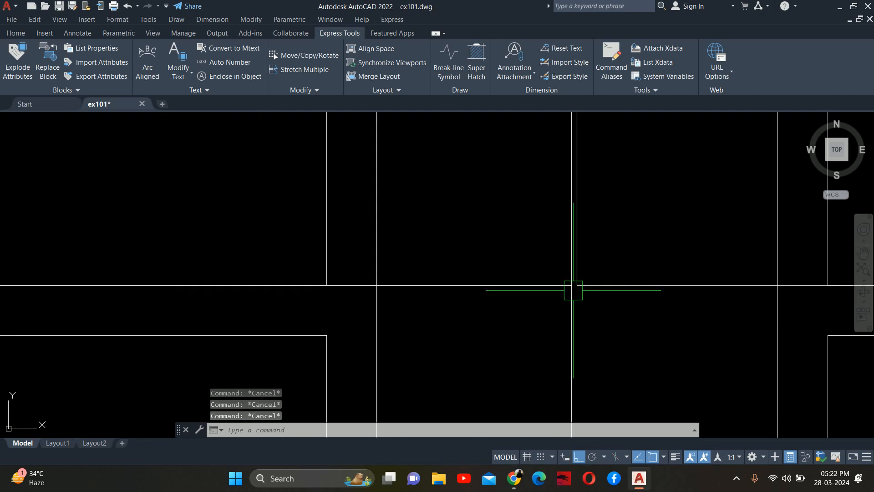
Step: Stretch the right side of the upper-left rectangle to meet the adjoining edge of the upper-right rectangle
{"action": "scroll", "coordinate": [582, 238], "scroll_direction": "up", "scroll_amount": 5}
{"action": "left_click", "coordinate": [550, 251]}
{"action": "scroll", "coordinate": [549, 248], "scroll_direction": "down", "scroll_amount": 4}
{"action": "middle_click_drag", "start_coordinate": [548, 178], "coordinate": [528, 241]}
{"action": "scroll", "coordinate": [529, 238], "scroll_direction": "down", "scroll_amount": 2}
{"action": "middle_click_drag", "start_coordinate": [527, 168], "coordinate": [500, 279]}
{"action": "scroll", "coordinate": [496, 251], "scroll_direction": "up", "scroll_amount": 6}
{"action": "left_click", "coordinate": [499, 275]}
{"action": "left_click", "coordinate": [513, 274]}
{"action": "key", "text": "Escape"}
{"action": "scroll", "coordinate": [513, 274], "scroll_direction": "down", "scroll_amount": 5}
{"action": "key", "text": "Escape"}
{"action": "scroll", "coordinate": [512, 271], "scroll_direction": "down", "scroll_amount": 4}
{"action": "scroll", "coordinate": [499, 290], "scroll_direction": "up", "scroll_amount": 6}
{"action": "scroll", "coordinate": [507, 177], "scroll_direction": "up", "scroll_amount": 4}
Step: Stretch the lower rectangle's right-hand corners to line up with the upper-right rectangle's edge in the central opening
{"action": "left_click", "coordinate": [497, 189]}
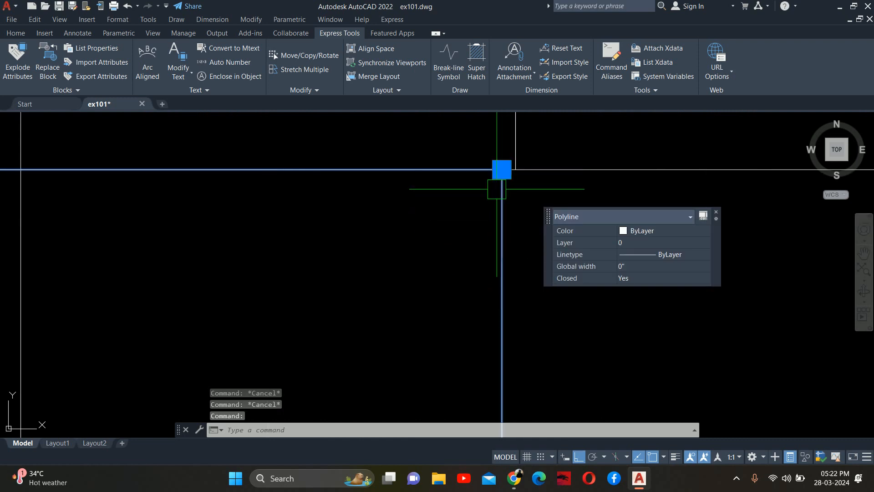
{"action": "left_click", "coordinate": [502, 169]}
{"action": "left_click", "coordinate": [515, 169]}
{"action": "scroll", "coordinate": [516, 222], "scroll_direction": "down", "scroll_amount": 6}
{"action": "middle_click_drag", "start_coordinate": [517, 281], "coordinate": [497, 184]}
{"action": "scroll", "coordinate": [497, 248], "scroll_direction": "up", "scroll_amount": 6}
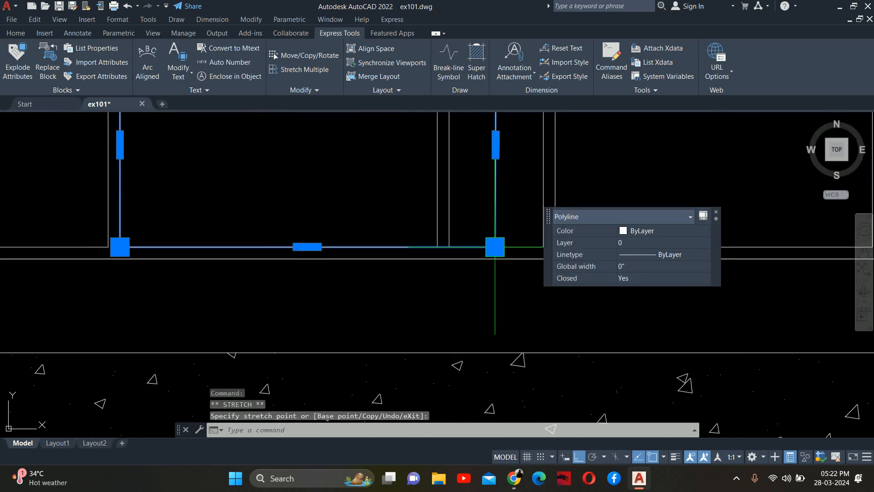
{"action": "left_click", "coordinate": [469, 245]}
{"action": "key", "text": "Escape"}
{"action": "key", "text": "Escape"}
{"action": "key", "text": "Escape"}
{"action": "scroll", "coordinate": [476, 239], "scroll_direction": "down", "scroll_amount": 5}
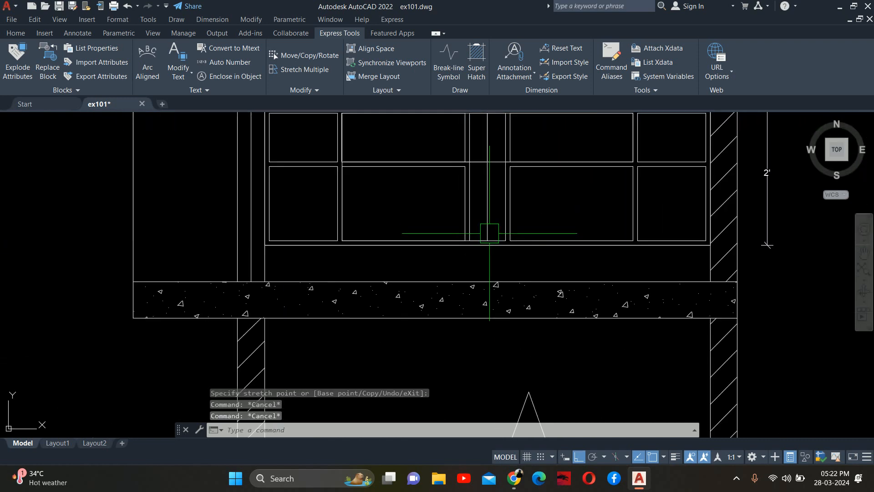
Step: Mirror the lower-left door rectangle about its right edge in the central opening, keeping the original
{"action": "scroll", "coordinate": [493, 255], "scroll_direction": "up", "scroll_amount": 6}
{"action": "type", "text": "MI"}
{"action": "key", "text": "Return"}
{"action": "scroll", "coordinate": [501, 253], "scroll_direction": "up", "scroll_amount": 2}
{"action": "left_click", "coordinate": [496, 230]}
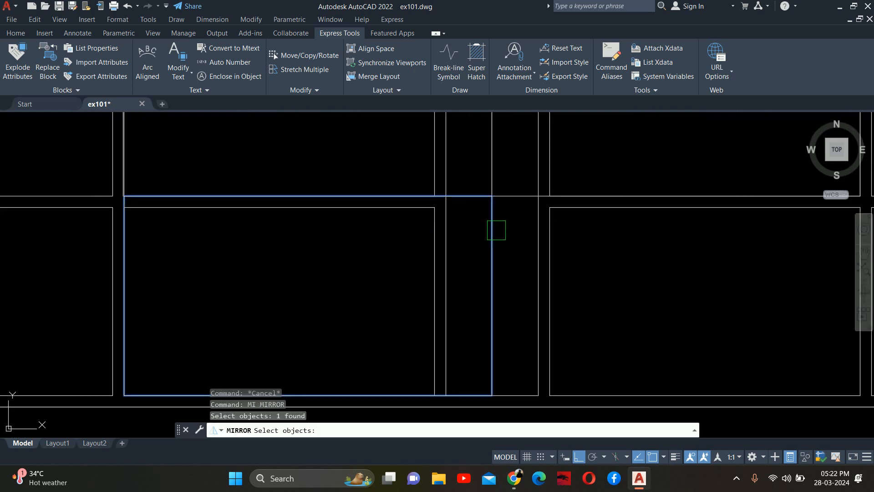
{"action": "left_click", "coordinate": [492, 183]}
{"action": "left_click", "coordinate": [492, 237]}
{"action": "key", "text": "Return"}
{"action": "key", "text": "Escape"}
{"action": "scroll", "coordinate": [496, 242], "scroll_direction": "down", "scroll_amount": 4}
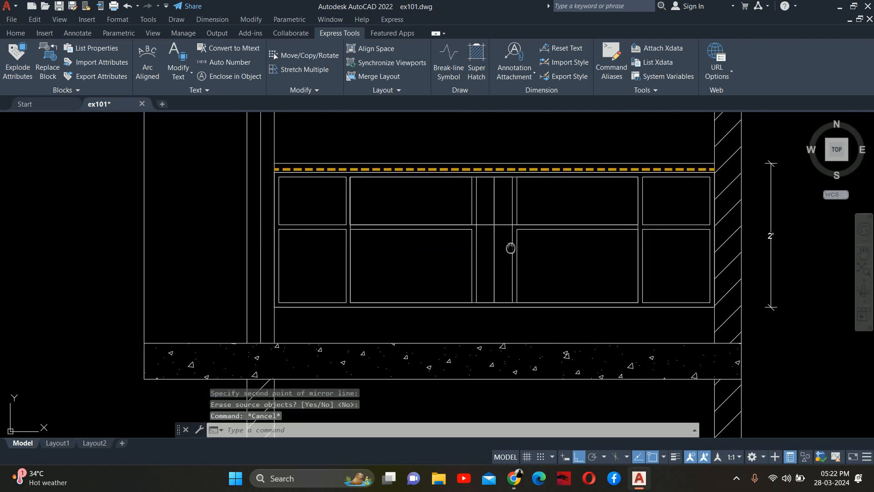
{"action": "middle_click_drag", "start_coordinate": [511, 248], "coordinate": [510, 249]}
{"action": "scroll", "coordinate": [509, 249], "scroll_direction": "down", "scroll_amount": 4}
{"action": "key", "text": "Escape"}
{"action": "key", "text": "Escape"}
Step: Stretch the left side of the upper-left wide rectangle to align with the neighbouring partition's edge
{"action": "scroll", "coordinate": [479, 248], "scroll_direction": "up", "scroll_amount": 10}
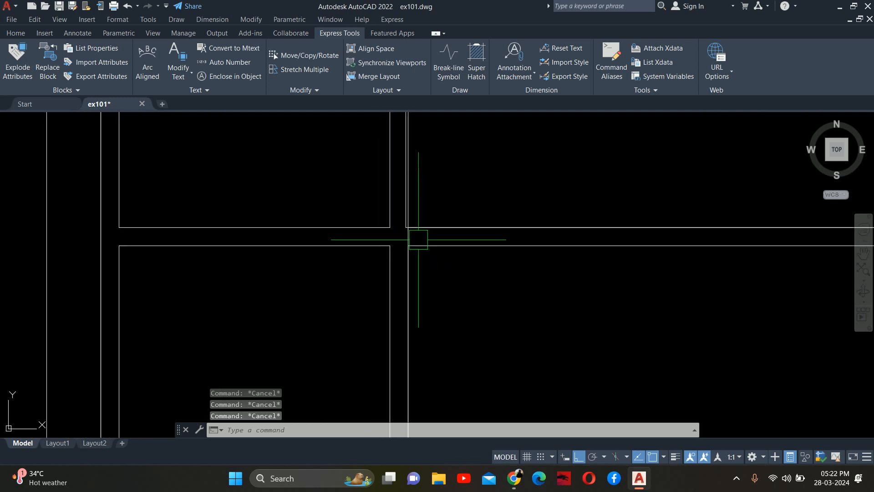
{"action": "left_click", "coordinate": [402, 221]}
{"action": "middle_click_drag", "start_coordinate": [401, 221], "coordinate": [384, 351]}
{"action": "left_click", "coordinate": [390, 176]}
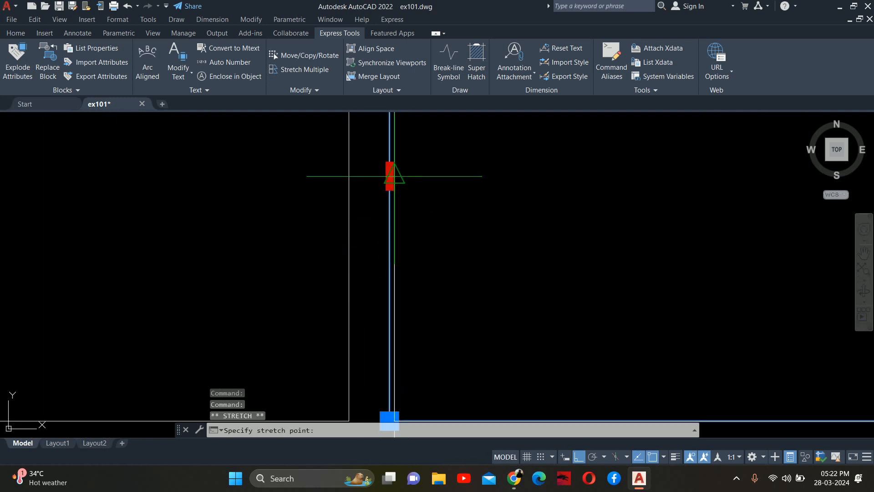
{"action": "left_click", "coordinate": [390, 176]}
{"action": "scroll", "coordinate": [396, 176], "scroll_direction": "up", "scroll_amount": 2}
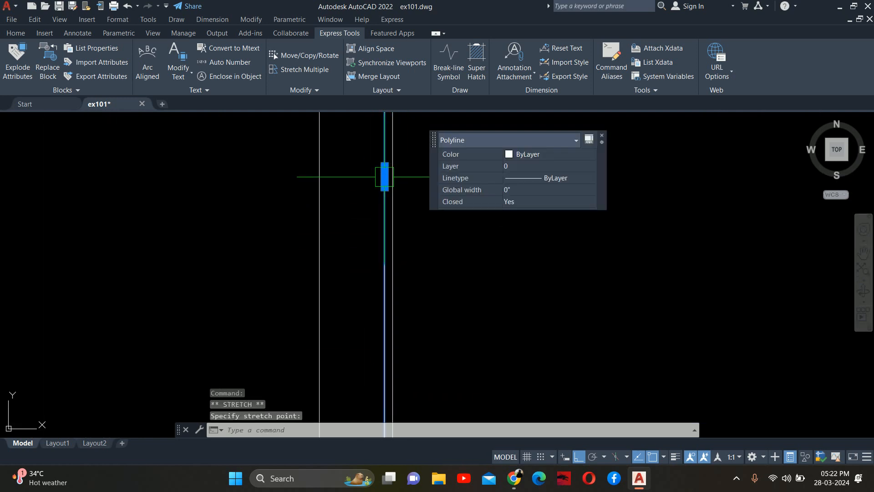
{"action": "left_click", "coordinate": [385, 176]}
{"action": "left_click", "coordinate": [393, 176]}
{"action": "scroll", "coordinate": [402, 200], "scroll_direction": "down", "scroll_amount": 3}
{"action": "key", "text": "Escape"}
{"action": "key", "text": "Escape"}
{"action": "scroll", "coordinate": [406, 299], "scroll_direction": "up", "scroll_amount": 1}
{"action": "scroll", "coordinate": [416, 275], "scroll_direction": "down", "scroll_amount": 3}
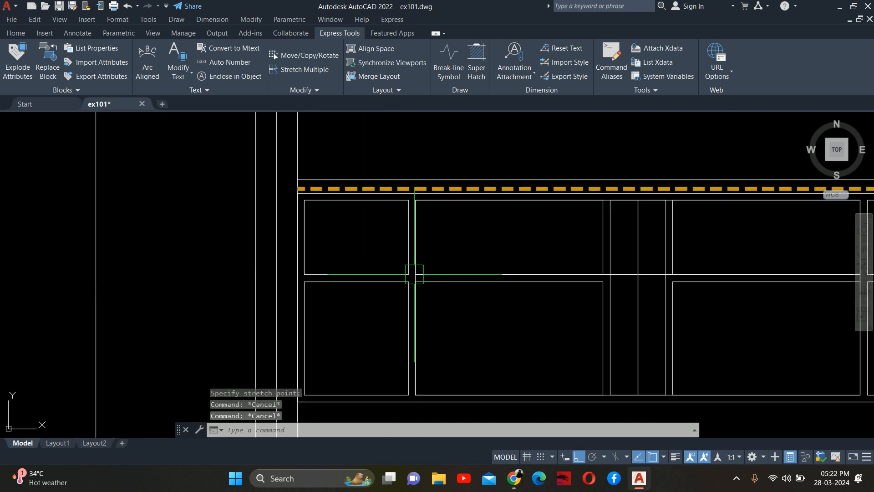
{"action": "scroll", "coordinate": [401, 287], "scroll_direction": "up", "scroll_amount": 7}
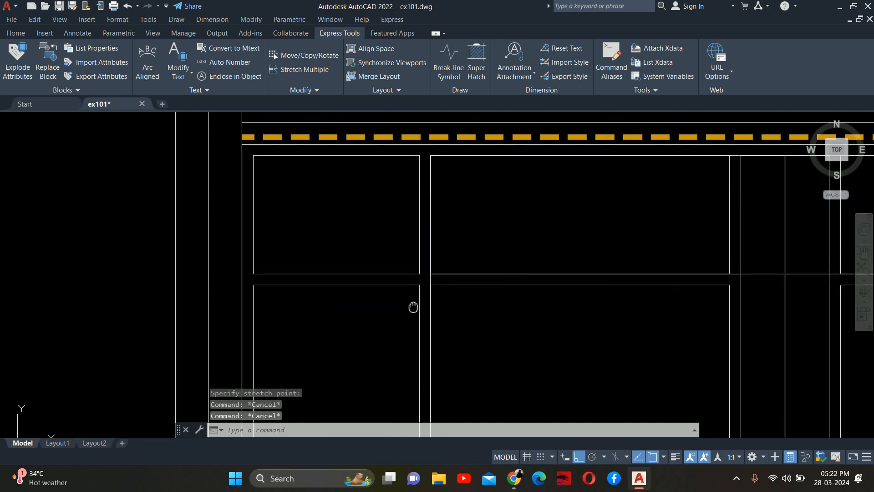
{"action": "left_click", "coordinate": [428, 171]}
{"action": "scroll", "coordinate": [485, 261], "scroll_direction": "down", "scroll_amount": 5}
{"action": "middle_click_drag", "start_coordinate": [570, 290], "coordinate": [504, 259]}
{"action": "key", "text": "Escape"}
{"action": "key", "text": "Escape"}
{"action": "scroll", "coordinate": [518, 250], "scroll_direction": "up", "scroll_amount": 2}
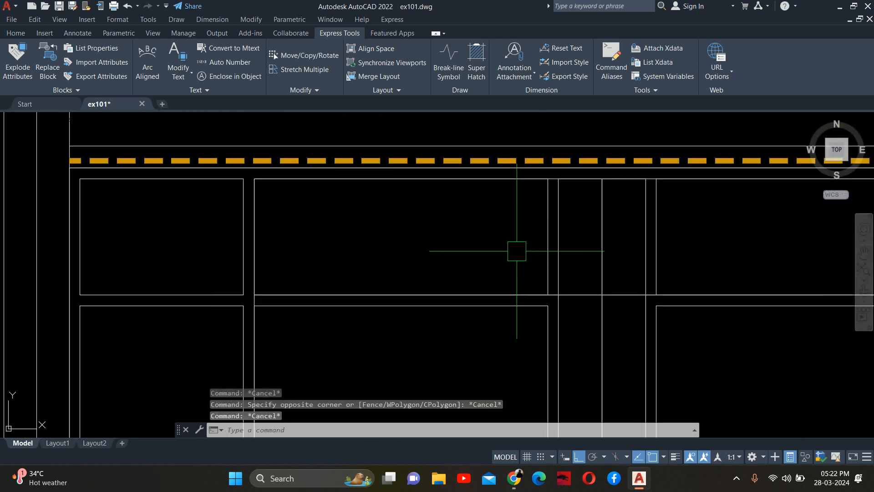
Step: Erase the two pairs of vertical partition lines flanking the centre line of the upper wide opening
{"action": "scroll", "coordinate": [568, 248], "scroll_direction": "up", "scroll_amount": 1}
{"action": "left_click", "coordinate": [569, 247]}
{"action": "left_click", "coordinate": [521, 219]}
{"action": "middle_click_drag", "start_coordinate": [573, 233], "coordinate": [363, 269]}
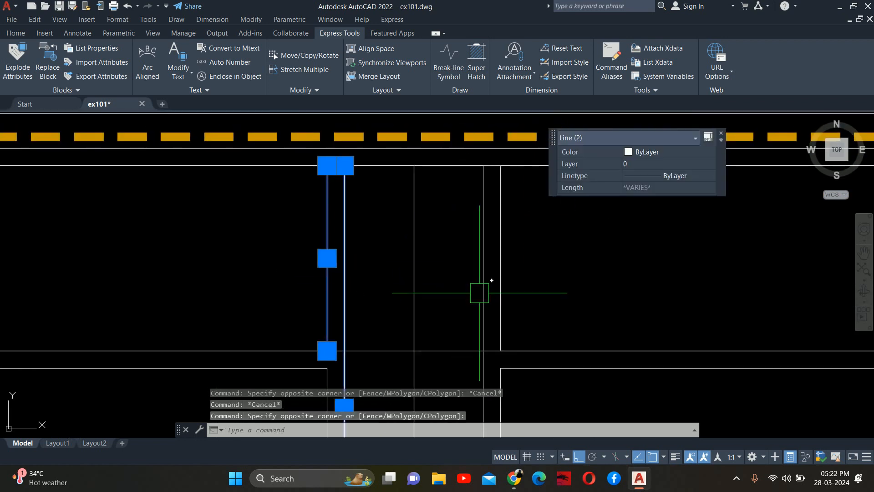
{"action": "key", "text": "Delete"}
{"action": "left_click", "coordinate": [546, 261]}
{"action": "left_click", "coordinate": [493, 239]}
{"action": "left_click", "coordinate": [478, 244]}
{"action": "key", "text": "Delete"}
{"action": "scroll", "coordinate": [466, 238], "scroll_direction": "down", "scroll_amount": 8}
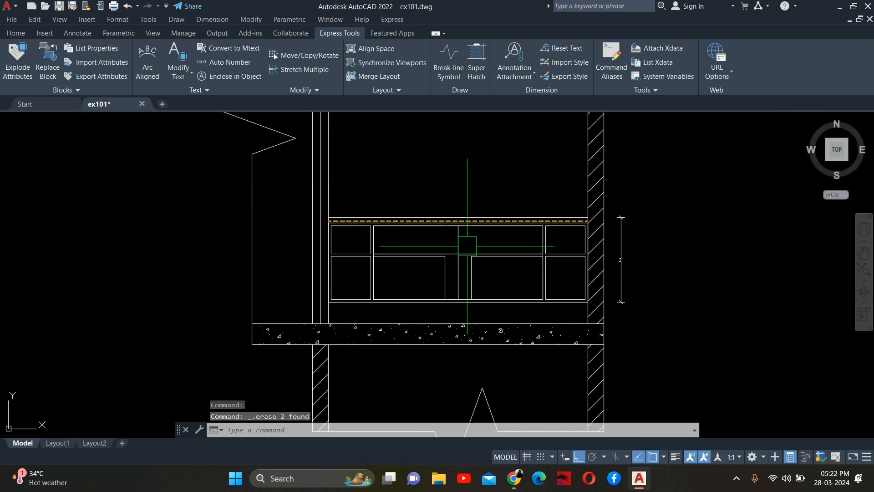
Step: Erase the old shelf line and inner vertical partition lines from the two lower wide compartments
{"action": "scroll", "coordinate": [556, 240], "scroll_direction": "up", "scroll_amount": 7}
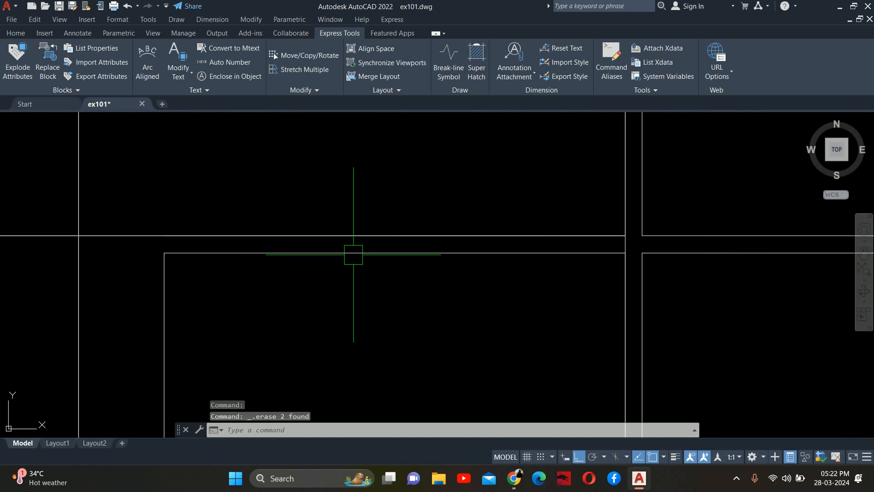
{"action": "left_click", "coordinate": [353, 254]}
{"action": "key", "text": "Delete"}
{"action": "mouse_move", "coordinate": [252, 283]}
{"action": "middle_mouse_down"}
{"action": "mouse_move", "coordinate": [328, 287]}
{"action": "mouse_move", "coordinate": [463, 255]}
{"action": "middle_mouse_up"}
{"action": "left_click", "coordinate": [439, 290]}
{"action": "left_click", "coordinate": [360, 259]}
{"action": "key", "text": "Delete"}
{"action": "middle_click_drag", "start_coordinate": [333, 275], "coordinate": [536, 282]}
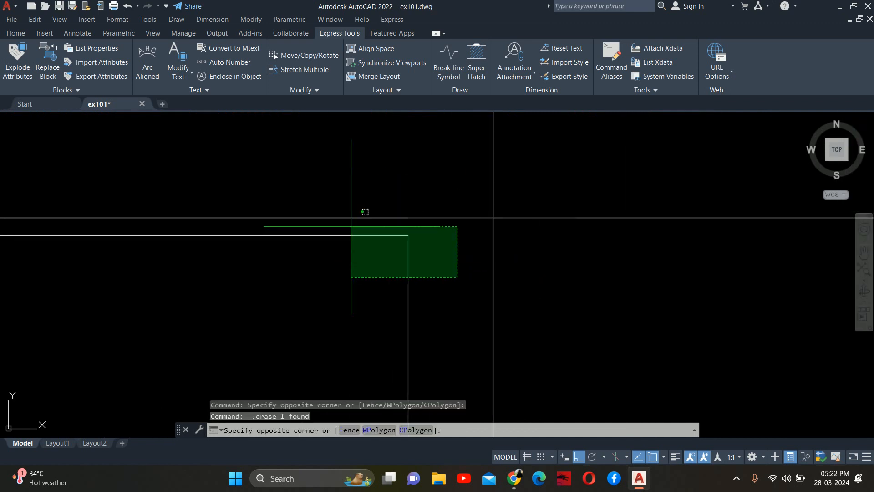
{"action": "left_click", "coordinate": [351, 227]}
{"action": "key", "text": "Delete"}
{"action": "scroll", "coordinate": [355, 254], "scroll_direction": "down", "scroll_amount": 8}
{"action": "scroll", "coordinate": [346, 264], "scroll_direction": "down", "scroll_amount": 2}
{"action": "middle_click_drag", "start_coordinate": [308, 265], "coordinate": [428, 236]}
{"action": "scroll", "coordinate": [428, 235], "scroll_direction": "up", "scroll_amount": 8}
{"action": "scroll", "coordinate": [506, 245], "scroll_direction": "down", "scroll_amount": 4}
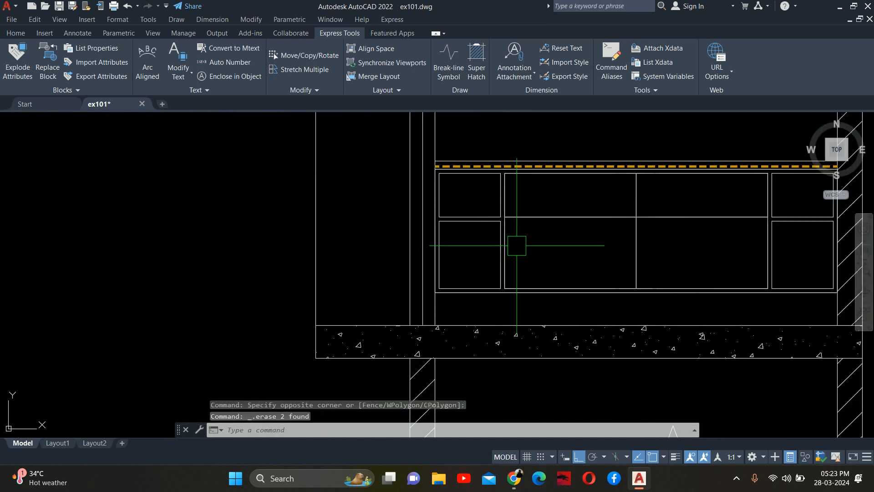
Step: Stretch the bottom edge of the lower-left door rectangle down to the cabinet's bottom line
{"action": "scroll", "coordinate": [498, 273], "scroll_direction": "down", "scroll_amount": 2}
{"action": "key", "text": "Escape"}
{"action": "scroll", "coordinate": [537, 283], "scroll_direction": "up", "scroll_amount": 8}
{"action": "left_click", "coordinate": [574, 310]}
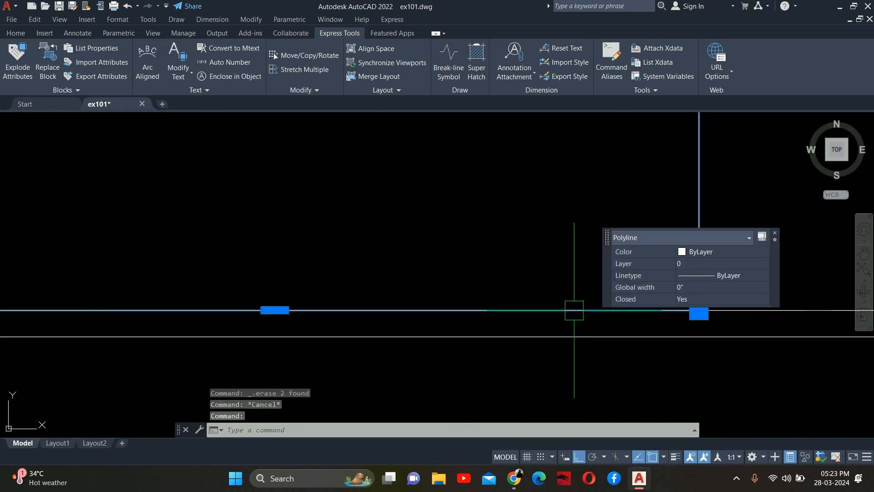
{"action": "scroll", "coordinate": [420, 302], "scroll_direction": "down", "scroll_amount": 3}
{"action": "scroll", "coordinate": [462, 292], "scroll_direction": "up", "scroll_amount": 3}
{"action": "left_click", "coordinate": [434, 296]}
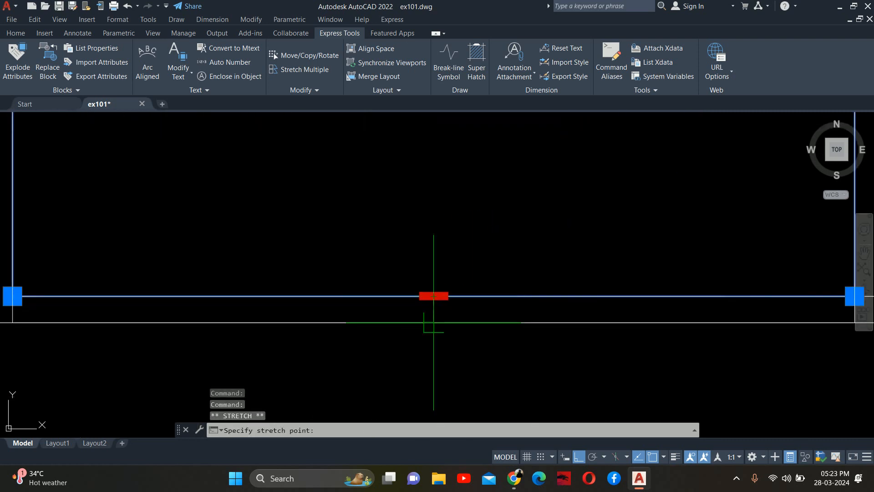
{"action": "key", "text": "Escape"}
{"action": "key", "text": "Escape"}
{"action": "scroll", "coordinate": [430, 319], "scroll_direction": "down", "scroll_amount": 7}
{"action": "scroll", "coordinate": [484, 313], "scroll_direction": "up", "scroll_amount": 5}
Step: Erase the leftover inner bottom lines beneath the lower-left door and at the cabinet's centre
{"action": "left_click", "coordinate": [403, 318]}
{"action": "key", "text": "Delete"}
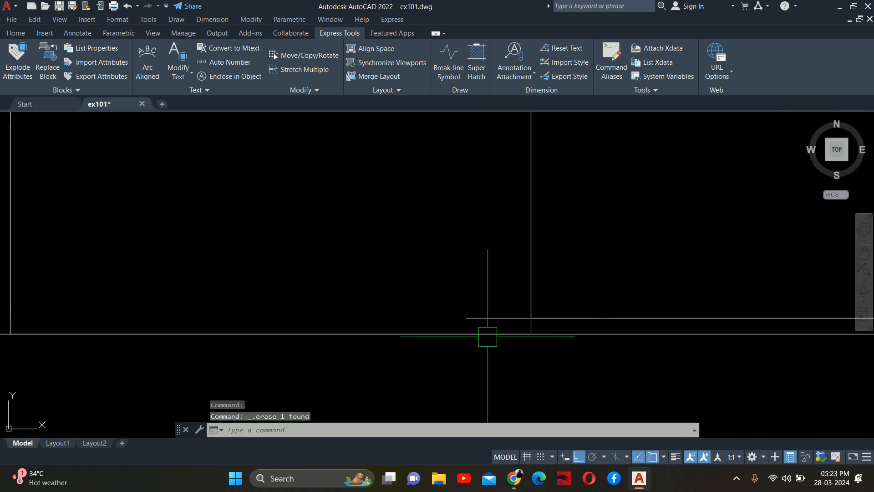
{"action": "scroll", "coordinate": [488, 330], "scroll_direction": "up", "scroll_amount": 2}
{"action": "left_click", "coordinate": [490, 312]}
{"action": "key", "text": "Delete"}
{"action": "scroll", "coordinate": [476, 299], "scroll_direction": "down", "scroll_amount": 8}
{"action": "scroll", "coordinate": [547, 289], "scroll_direction": "up", "scroll_amount": 6}
{"action": "scroll", "coordinate": [487, 311], "scroll_direction": "down", "scroll_amount": 4}
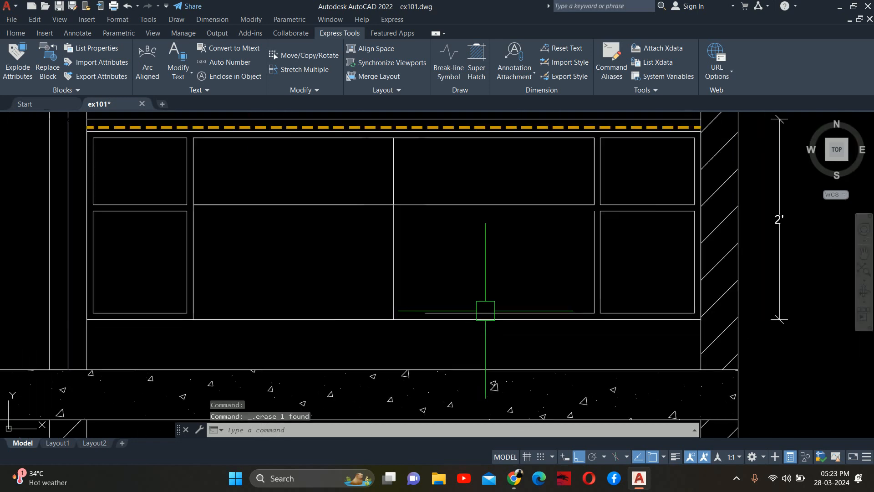
Step: Stretch the lower-right door rectangle's bottom edge to the cabinet's bottom line and erase the leftover inner line above it
{"action": "scroll", "coordinate": [487, 310], "scroll_direction": "up", "scroll_amount": 2}
{"action": "left_click", "coordinate": [418, 144]}
{"action": "key", "text": "Escape"}
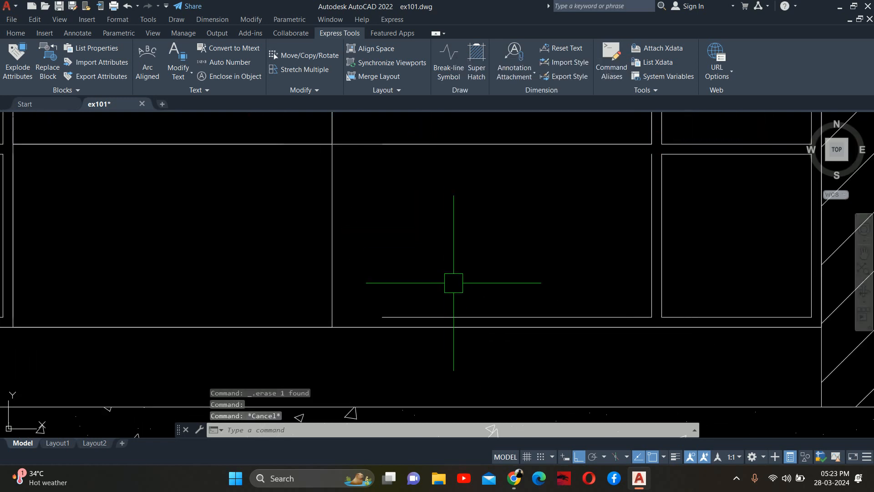
{"action": "scroll", "coordinate": [469, 310], "scroll_direction": "up", "scroll_amount": 2}
{"action": "left_click", "coordinate": [445, 314]}
{"action": "left_click", "coordinate": [505, 315]}
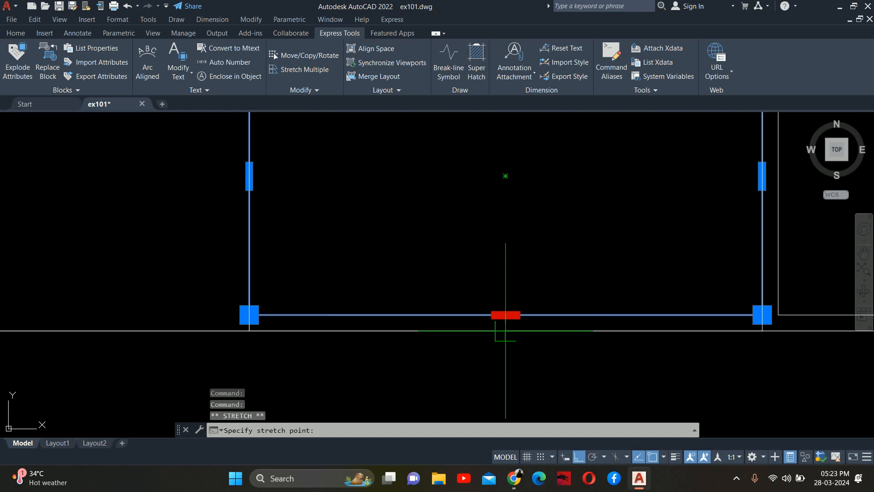
{"action": "key", "text": "Escape"}
{"action": "left_click", "coordinate": [496, 314]}
{"action": "key", "text": "Delete"}
{"action": "scroll", "coordinate": [547, 309], "scroll_direction": "down", "scroll_amount": 3}
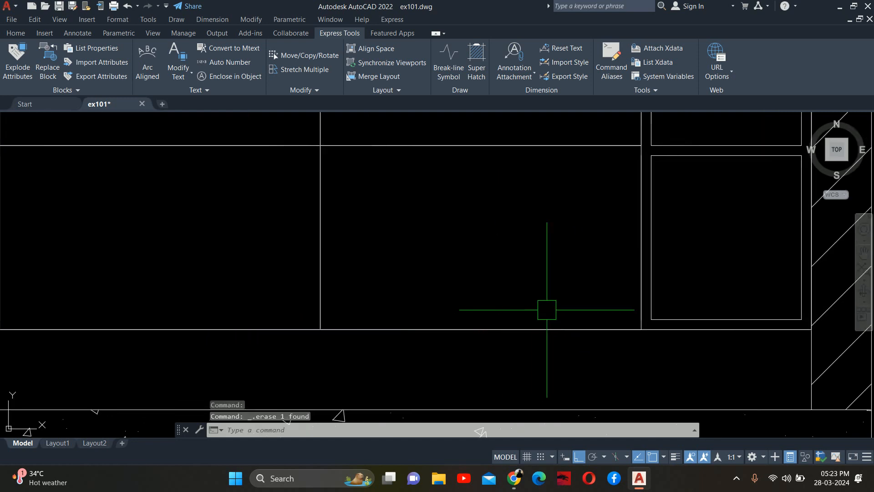
Step: Draw a horizontal line across the wide opening between the facing top corners of the two lower side compartments
{"action": "scroll", "coordinate": [500, 273], "scroll_direction": "down", "scroll_amount": 3}
{"action": "key", "text": "Escape"}
{"action": "key", "text": "Escape"}
{"action": "key", "text": "Escape"}
{"action": "scroll", "coordinate": [411, 231], "scroll_direction": "up", "scroll_amount": 4}
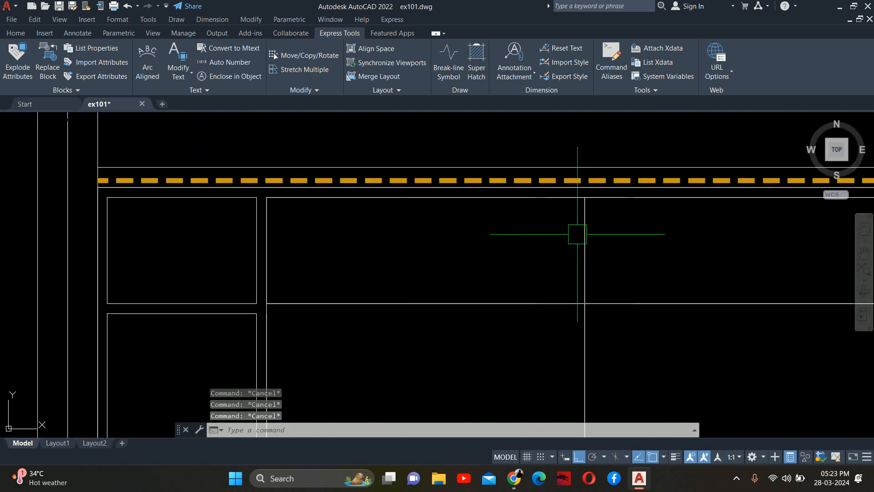
{"action": "scroll", "coordinate": [460, 260], "scroll_direction": "down", "scroll_amount": 3}
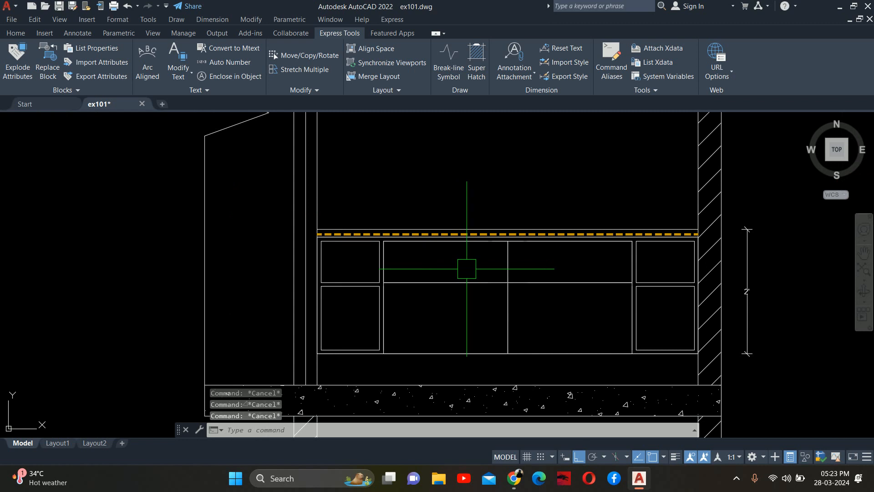
{"action": "key", "text": "Return"}
{"action": "scroll", "coordinate": [374, 294], "scroll_direction": "up", "scroll_amount": 4}
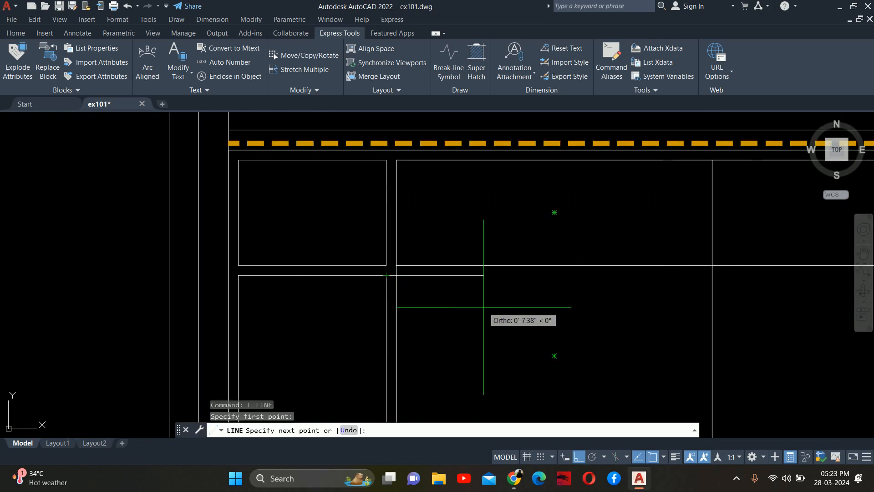
{"action": "scroll", "coordinate": [625, 294], "scroll_direction": "down", "scroll_amount": 2}
{"action": "middle_click_drag", "start_coordinate": [624, 294], "coordinate": [355, 263]}
{"action": "scroll", "coordinate": [689, 270], "scroll_direction": "up", "scroll_amount": 4}
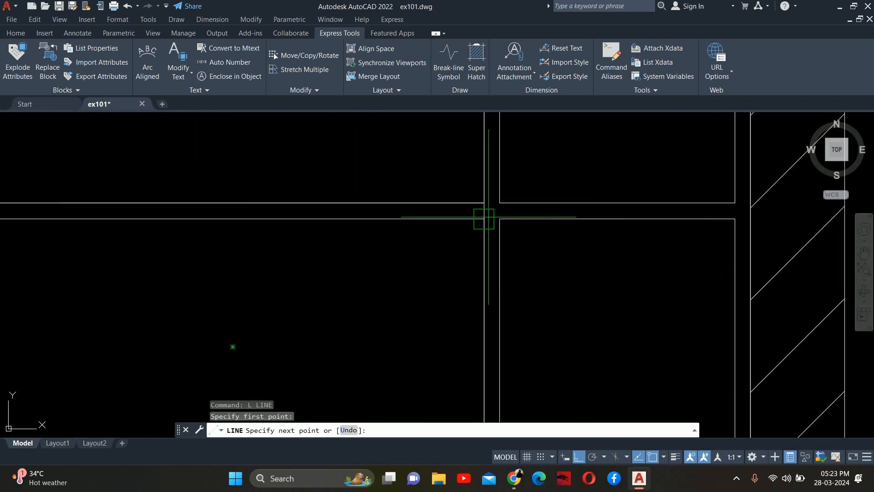
{"action": "key", "text": "Escape"}
Step: Trim the ends of the new horizontal line where they cross the partitions beside the side compartments
{"action": "scroll", "coordinate": [519, 264], "scroll_direction": "up", "scroll_amount": 5}
{"action": "type", "text": "tr"}
{"action": "key", "text": "Return"}
{"action": "key", "text": "Return"}
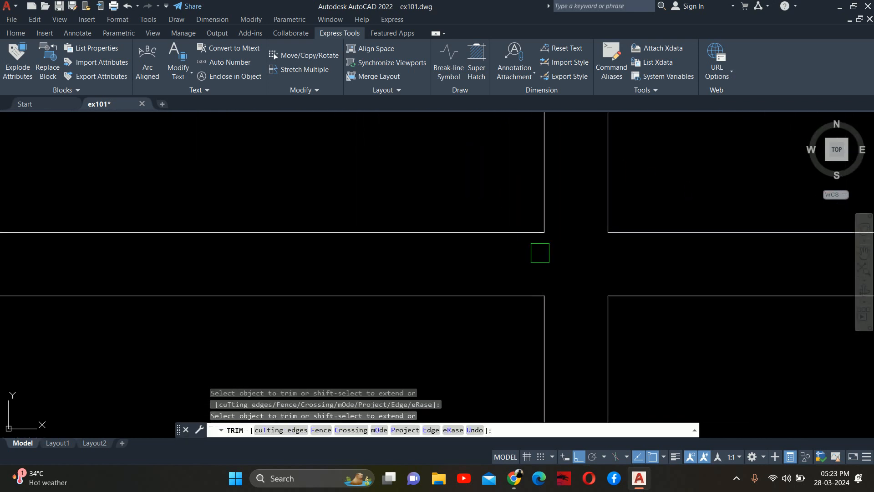
{"action": "scroll", "coordinate": [540, 253], "scroll_direction": "down", "scroll_amount": 3}
{"action": "middle_click_drag", "start_coordinate": [405, 256], "coordinate": [681, 264]}
{"action": "scroll", "coordinate": [337, 258], "scroll_direction": "up", "scroll_amount": 2}
{"action": "left_click", "coordinate": [297, 270]}
{"action": "key", "text": "Escape"}
{"action": "key", "text": "Escape"}
{"action": "key", "text": "Escape"}
{"action": "scroll", "coordinate": [504, 306], "scroll_direction": "down", "scroll_amount": 5}
{"action": "scroll", "coordinate": [502, 269], "scroll_direction": "up", "scroll_amount": 1}
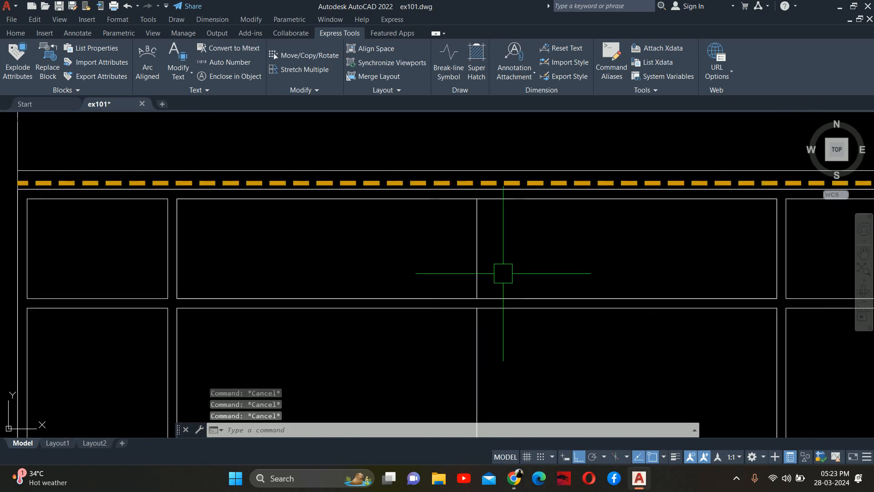
Step: Offset the two upper wide front rectangles inward by 0.1"
{"action": "type", "text": "o"}
{"action": "key", "text": "Return"}
{"action": "type", "text": "."}
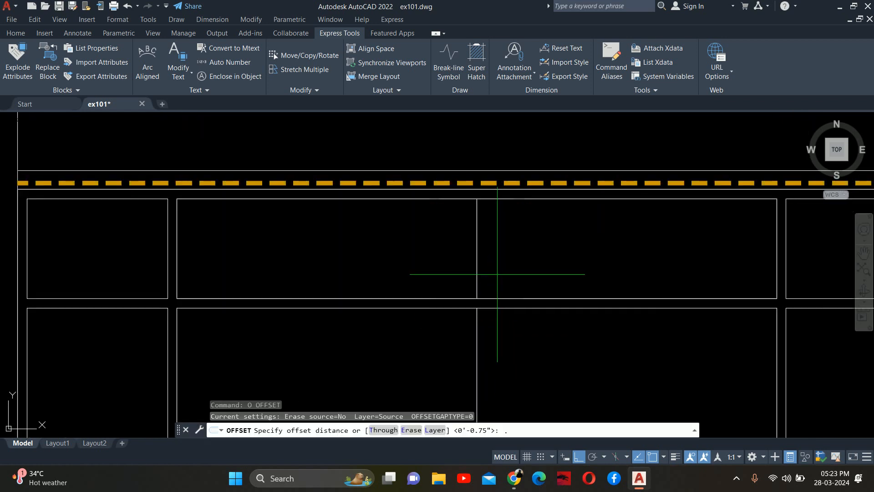
{"action": "type", "text": "1"}
{"action": "key", "text": "Return"}
{"action": "scroll", "coordinate": [476, 249], "scroll_direction": "up", "scroll_amount": 4}
{"action": "left_click", "coordinate": [478, 240]}
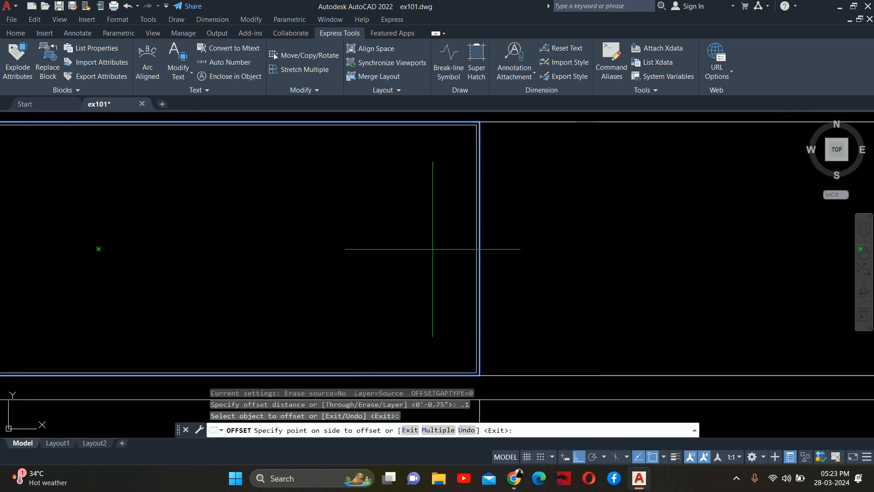
{"action": "left_click", "coordinate": [433, 247]}
{"action": "left_click", "coordinate": [510, 122]}
{"action": "scroll", "coordinate": [469, 121], "scroll_direction": "up", "scroll_amount": 8}
{"action": "key", "text": "Escape"}
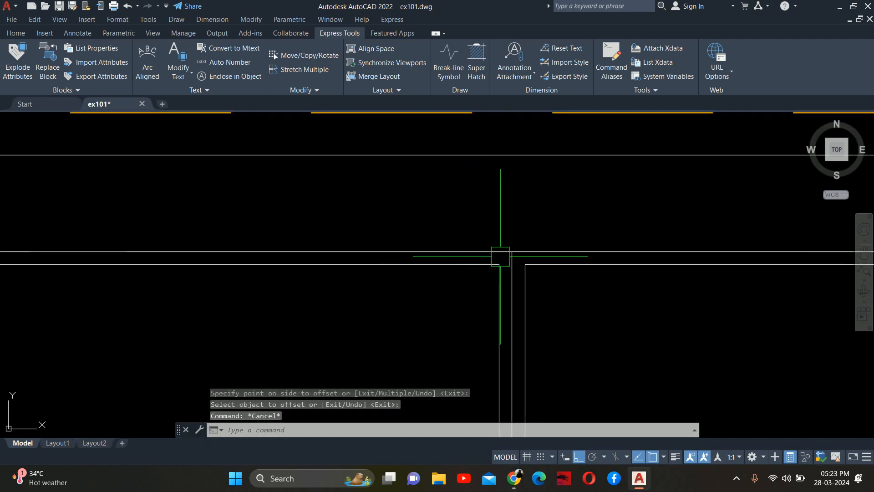
Step: Erase the original outlines around the inward offsets of the two upper wide fronts, including the leftover top line piece
{"action": "left_click", "coordinate": [563, 260]}
{"action": "left_click", "coordinate": [518, 241]}
{"action": "key", "text": "Delete"}
{"action": "scroll", "coordinate": [528, 246], "scroll_direction": "down", "scroll_amount": 10}
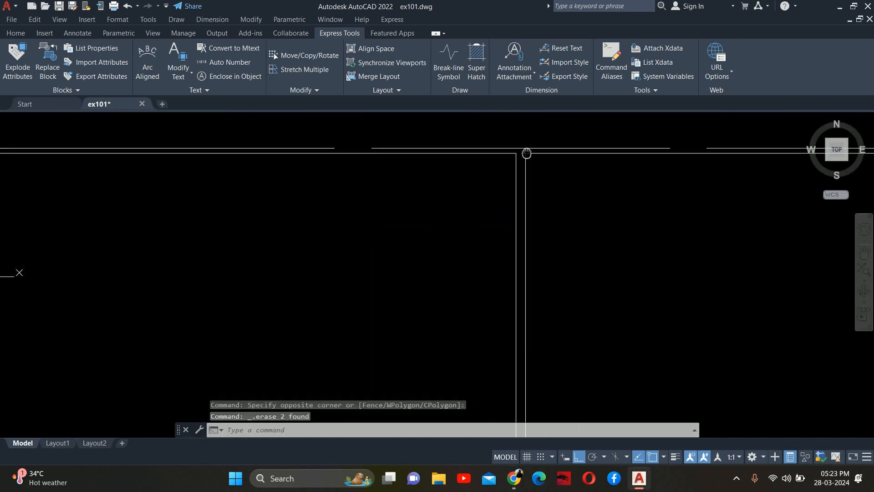
{"action": "middle_click_drag", "start_coordinate": [517, 188], "coordinate": [573, 272]}
{"action": "scroll", "coordinate": [587, 237], "scroll_direction": "up", "scroll_amount": 5}
{"action": "key", "text": "Escape"}
{"action": "key", "text": "Escape"}
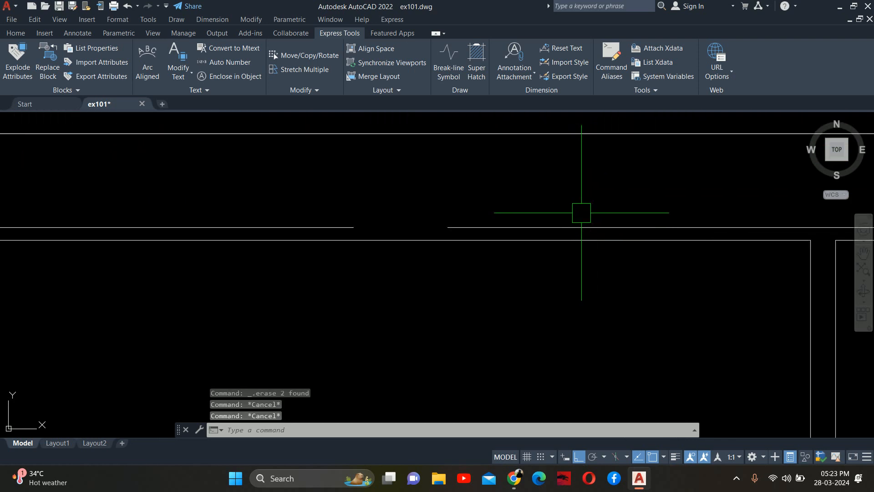
{"action": "left_click", "coordinate": [561, 225]}
{"action": "key", "text": "Delete"}
{"action": "scroll", "coordinate": [499, 222], "scroll_direction": "down", "scroll_amount": 3}
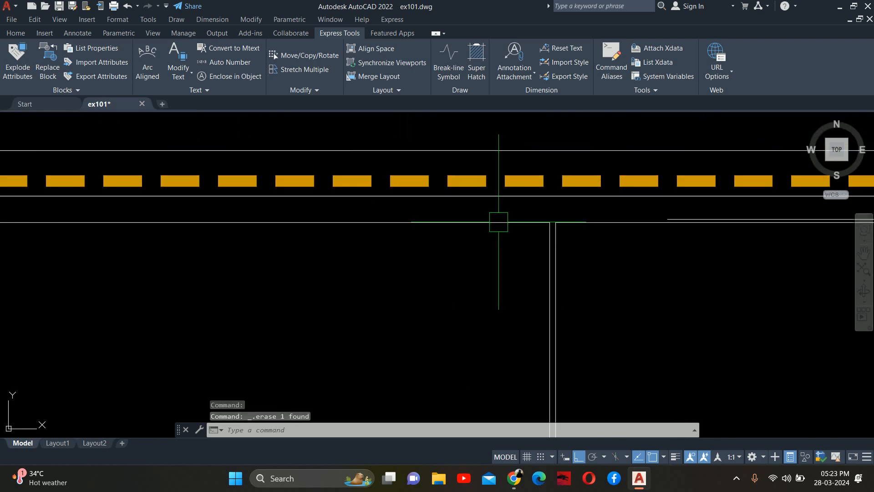
Step: Stretch the remaining top frame line leftward to the left edge of the upper wide opening
{"action": "scroll", "coordinate": [684, 214], "scroll_direction": "up", "scroll_amount": 4}
{"action": "left_click", "coordinate": [674, 219]}
{"action": "left_click", "coordinate": [640, 227]}
{"action": "scroll", "coordinate": [387, 209], "scroll_direction": "down", "scroll_amount": 2}
{"action": "middle_click_drag", "start_coordinate": [73, 206], "coordinate": [507, 206]}
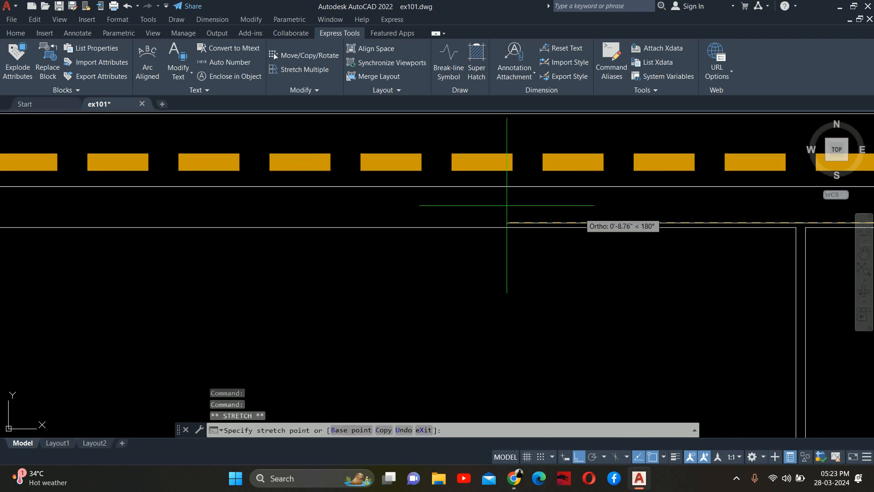
{"action": "scroll", "coordinate": [507, 205], "scroll_direction": "down", "scroll_amount": 4}
{"action": "middle_click_drag", "start_coordinate": [340, 207], "coordinate": [568, 207]}
{"action": "scroll", "coordinate": [346, 207], "scroll_direction": "up", "scroll_amount": 3}
{"action": "key", "text": "Escape"}
{"action": "key", "text": "Escape"}
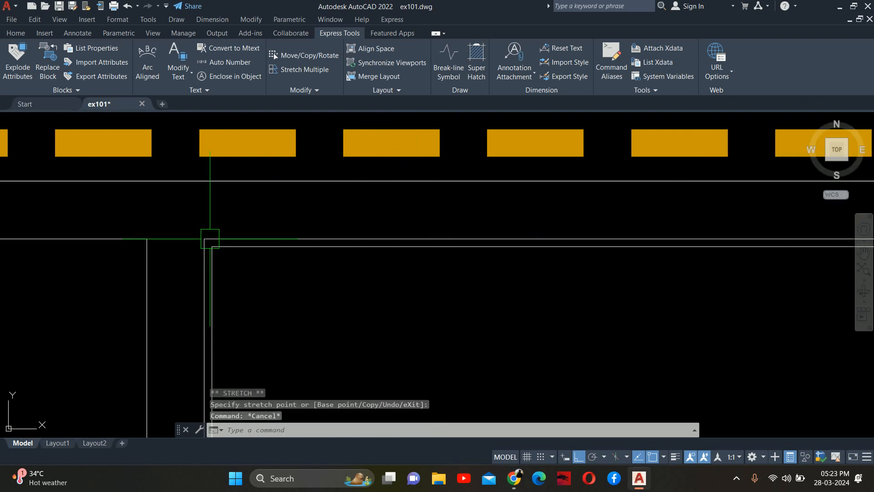
{"action": "scroll", "coordinate": [419, 281], "scroll_direction": "down", "scroll_amount": 5}
{"action": "scroll", "coordinate": [412, 278], "scroll_direction": "down", "scroll_amount": 2}
{"action": "key", "text": "Escape"}
{"action": "middle_click_drag", "start_coordinate": [471, 294], "coordinate": [505, 343]}
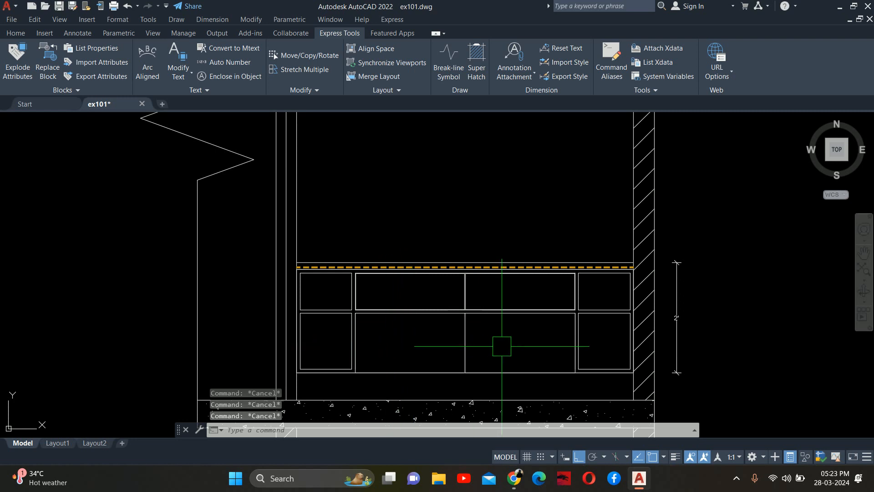
Step: Draw a short vertical line upward from the midpoint of the countertop's upper edge
{"action": "scroll", "coordinate": [412, 332], "scroll_direction": "down", "scroll_amount": 3}
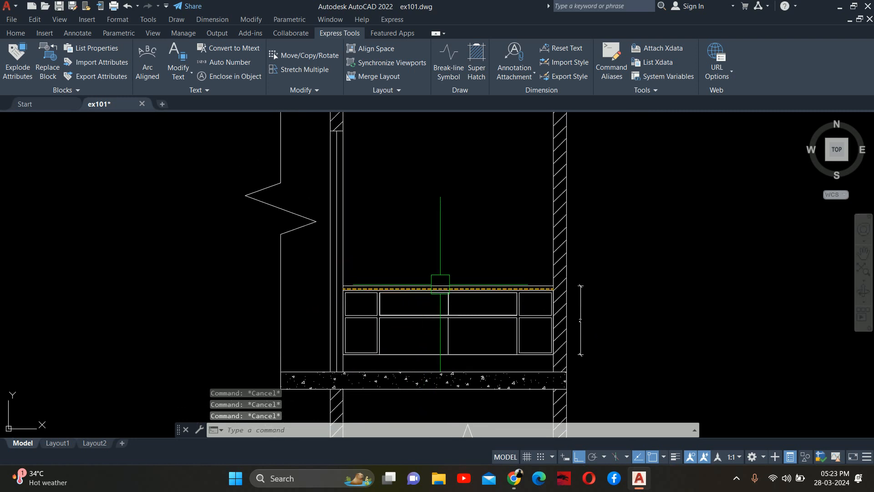
{"action": "key", "text": "Return"}
{"action": "scroll", "coordinate": [444, 263], "scroll_direction": "up", "scroll_amount": 2}
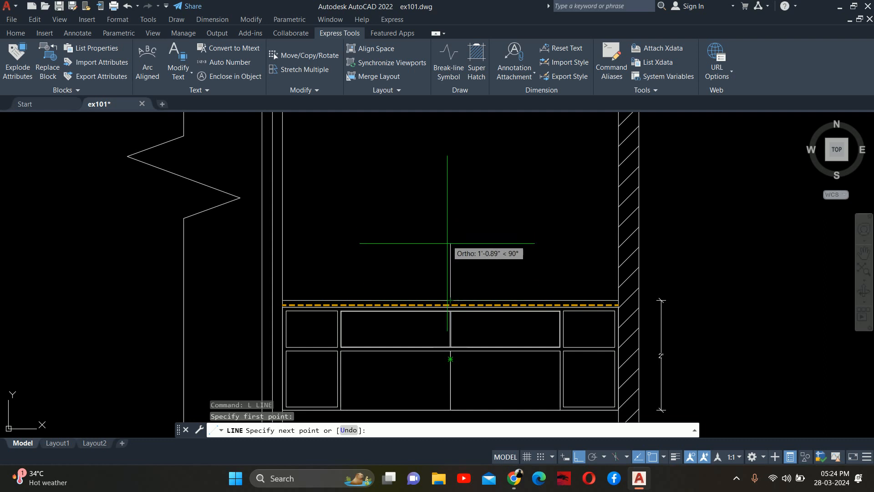
{"action": "key", "text": "Return"}
{"action": "key", "text": "Escape"}
{"action": "key", "text": "Escape"}
{"action": "key", "text": "Escape"}
{"action": "key", "text": "Escape"}
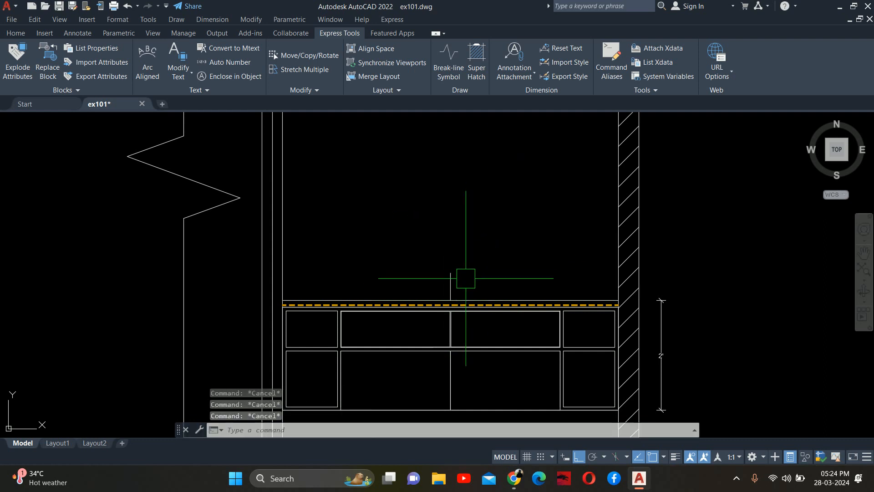
Step: Offset the short vertical line above the countertop by 15" to each side
{"action": "key", "text": "Return"}
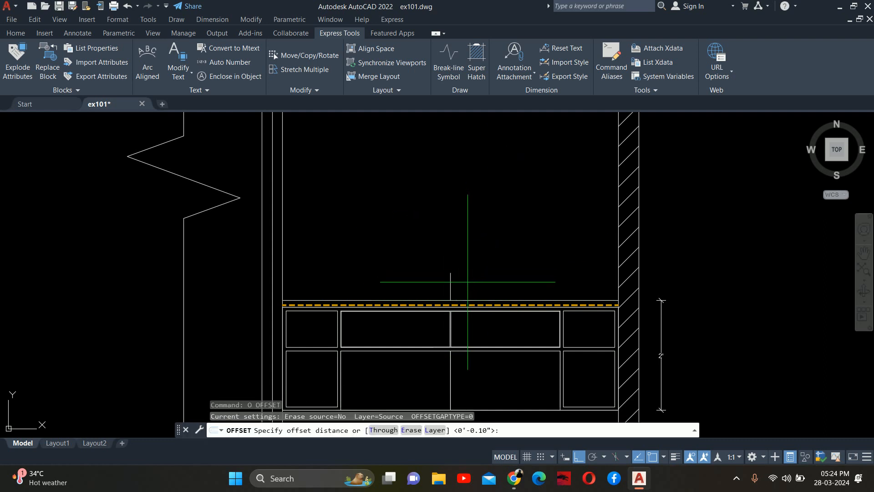
{"action": "type", "text": "15"}
{"action": "key", "text": "Return"}
{"action": "left_click", "coordinate": [450, 284]}
{"action": "left_click", "coordinate": [404, 263]}
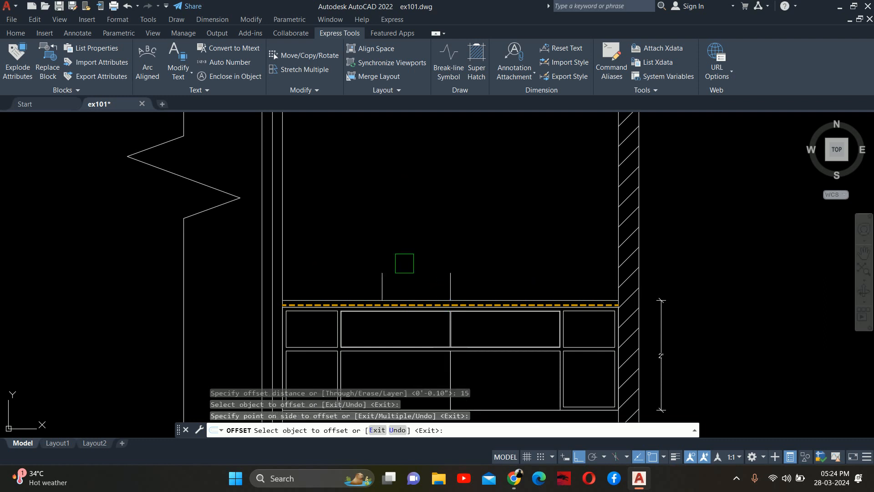
{"action": "left_click", "coordinate": [450, 276]}
{"action": "left_click", "coordinate": [487, 267]}
{"action": "key", "text": "Escape"}
{"action": "key", "text": "Escape"}
Step: Close the basin outline with a horizontal line joining the upper ends of the two outer vertical lines
{"action": "type", "text": "l"}
{"action": "key", "text": "Return"}
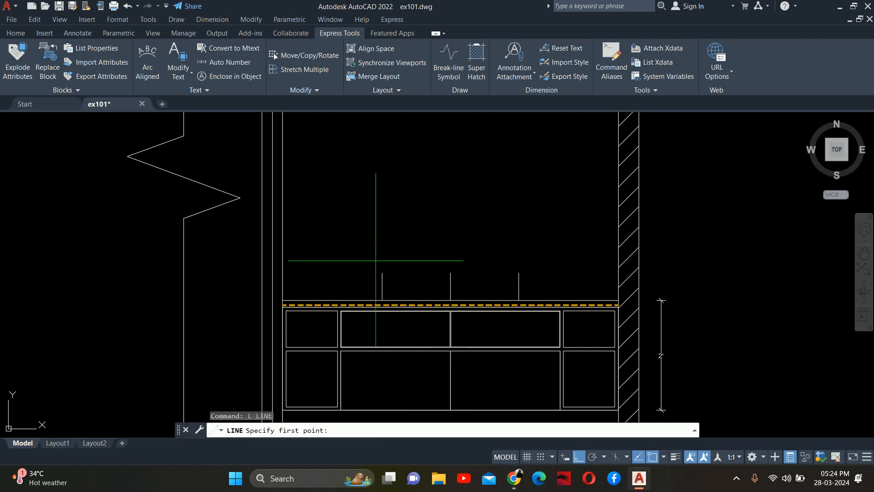
{"action": "key", "text": "Escape"}
{"action": "scroll", "coordinate": [449, 295], "scroll_direction": "up", "scroll_amount": 2}
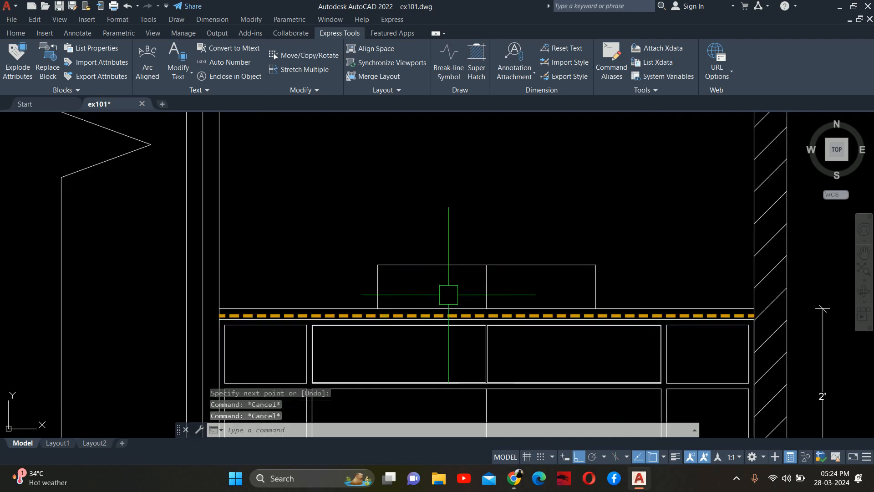
{"action": "type", "text": "f"}
{"action": "key", "text": "Return"}
{"action": "key", "text": "Escape"}
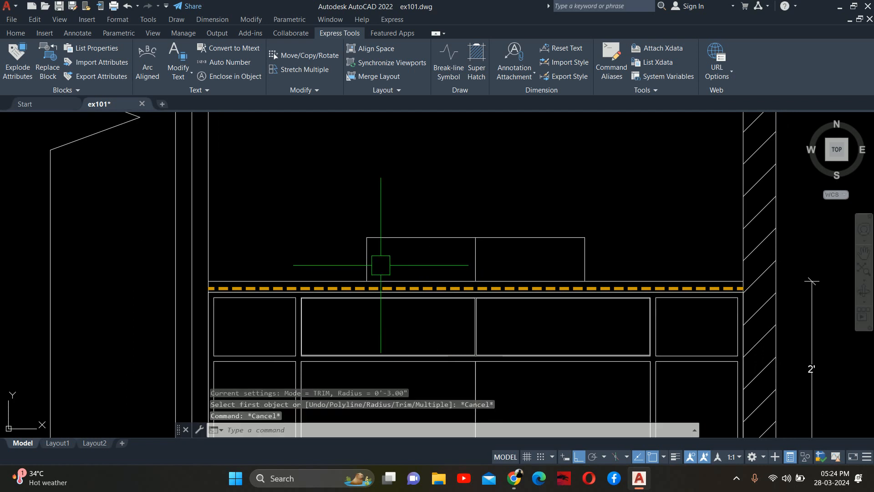
{"action": "key", "text": "Escape"}
Step: Draw a tangent-tangent-radius circle of radius 1.5" touching the basin's left side and the countertop's upper edge
{"action": "type", "text": "c"}
{"action": "key", "text": "Return"}
{"action": "type", "text": "T"}
{"action": "key", "text": "Return"}
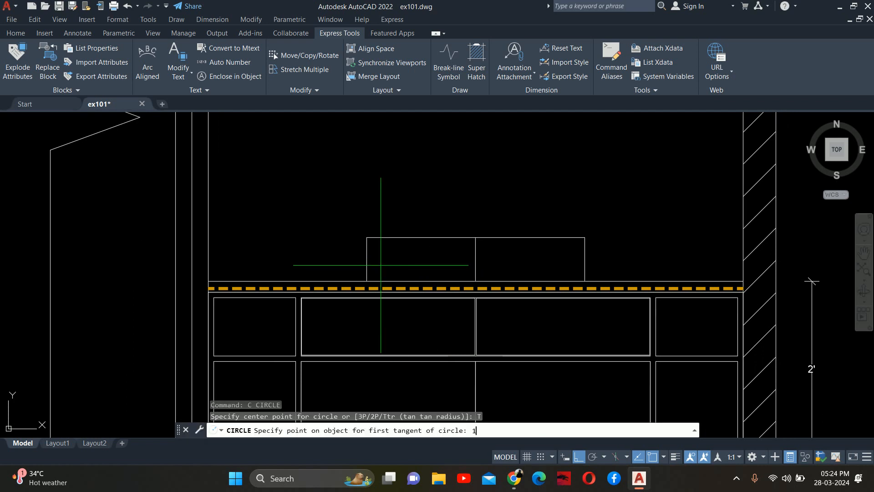
{"action": "key", "text": "Return"}
{"action": "scroll", "coordinate": [363, 279], "scroll_direction": "up", "scroll_amount": 1}
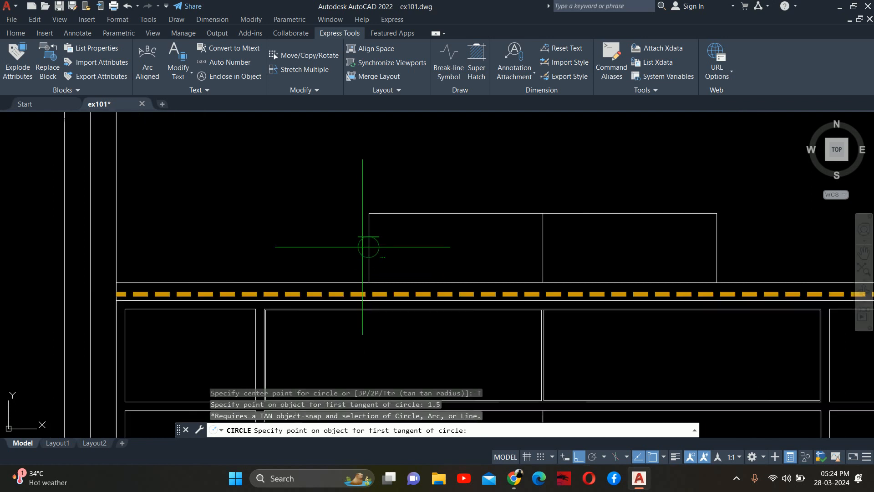
{"action": "left_click", "coordinate": [369, 240]}
{"action": "scroll", "coordinate": [392, 275], "scroll_direction": "up", "scroll_amount": 4}
{"action": "left_click", "coordinate": [370, 319]}
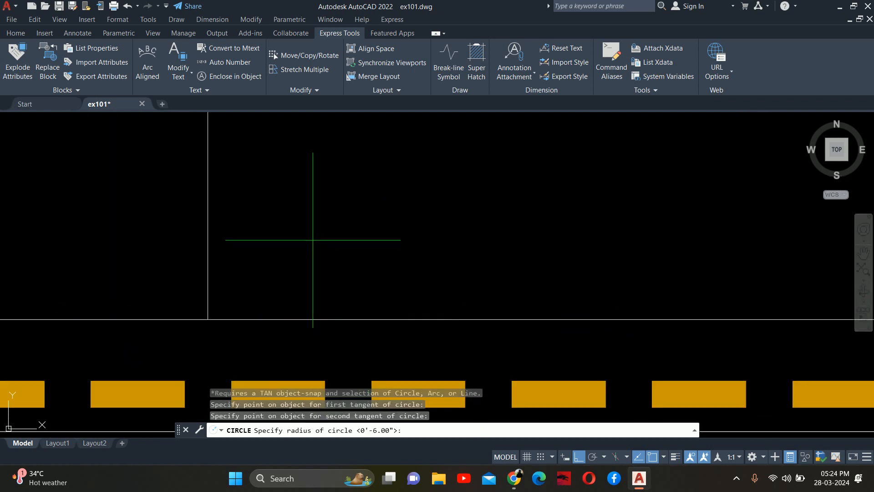
{"action": "scroll", "coordinate": [313, 240], "scroll_direction": "down", "scroll_amount": 5}
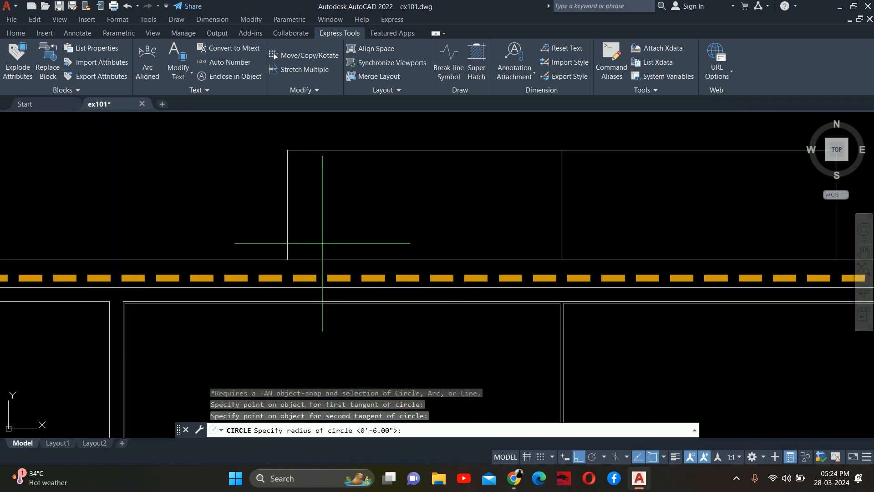
{"action": "type", "text": "1.5"}
{"action": "key", "text": "Return"}
{"action": "key", "text": "Escape"}
{"action": "key", "text": "Escape"}
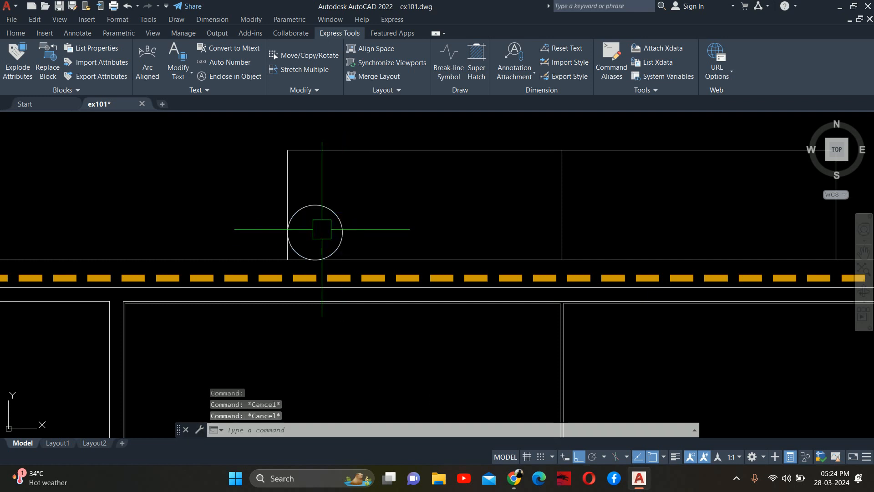
Step: Trim the circle and the vertical line's end to leave a rounded lower-left basin corner
{"action": "type", "text": "TR"}
{"action": "key", "text": "Return"}
{"action": "left_click", "coordinate": [310, 213]}
{"action": "scroll", "coordinate": [289, 243], "scroll_direction": "up", "scroll_amount": 4}
{"action": "left_click", "coordinate": [289, 247]}
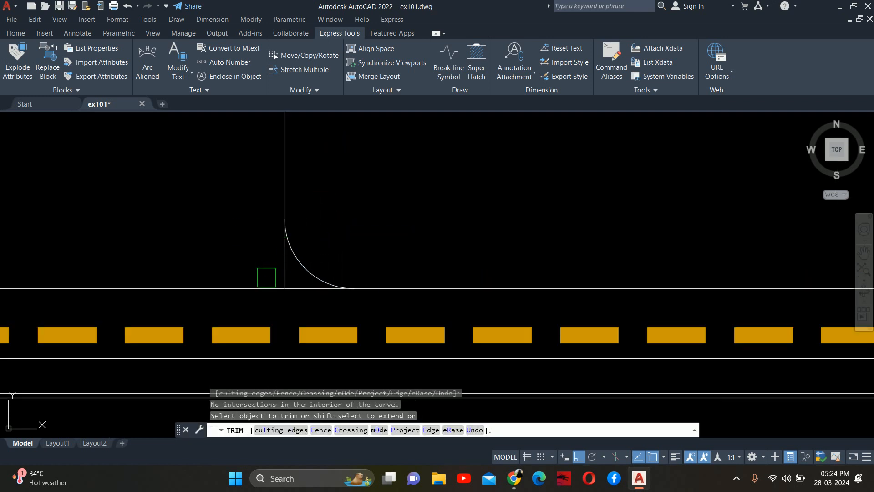
{"action": "left_click", "coordinate": [276, 268]}
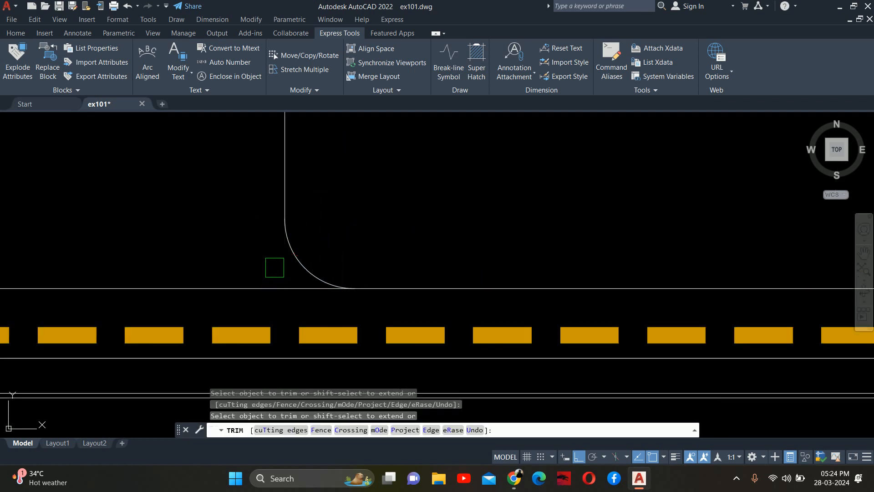
{"action": "key", "text": "Escape"}
{"action": "key", "text": "Escape"}
{"action": "key", "text": "Escape"}
Step: Mirror the rounded corner arc about the basin's vertical centre line, keeping the original
{"action": "type", "text": "MI"}
{"action": "key", "text": "Return"}
{"action": "left_click", "coordinate": [305, 259]}
{"action": "scroll", "coordinate": [329, 244], "scroll_direction": "down", "scroll_amount": 5}
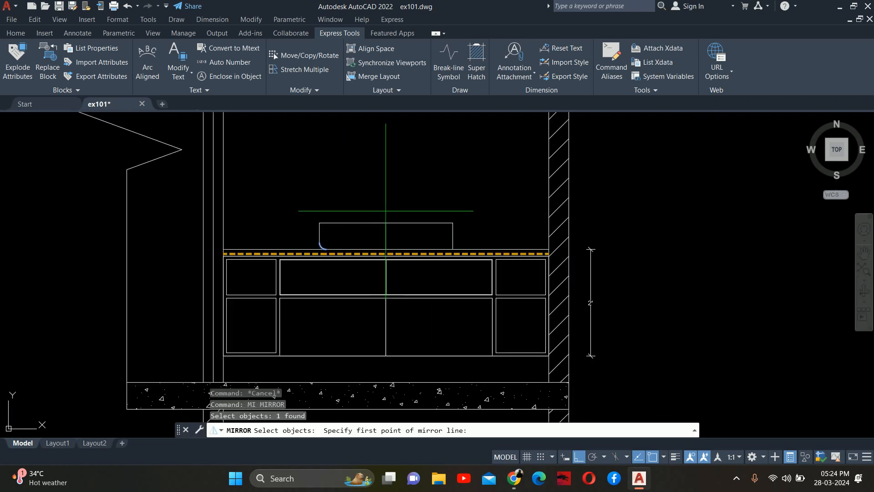
{"action": "left_click", "coordinate": [386, 222]}
{"action": "left_click", "coordinate": [385, 185]}
{"action": "key", "text": "Return"}
{"action": "key", "text": "Escape"}
{"action": "key", "text": "Escape"}
{"action": "key", "text": "Escape"}
Step: Trim the end of the basin's right side line below the mirrored corner arc
{"action": "scroll", "coordinate": [440, 240], "scroll_direction": "up", "scroll_amount": 4}
{"action": "scroll", "coordinate": [500, 281], "scroll_direction": "up", "scroll_amount": 3}
{"action": "type", "text": "TR"}
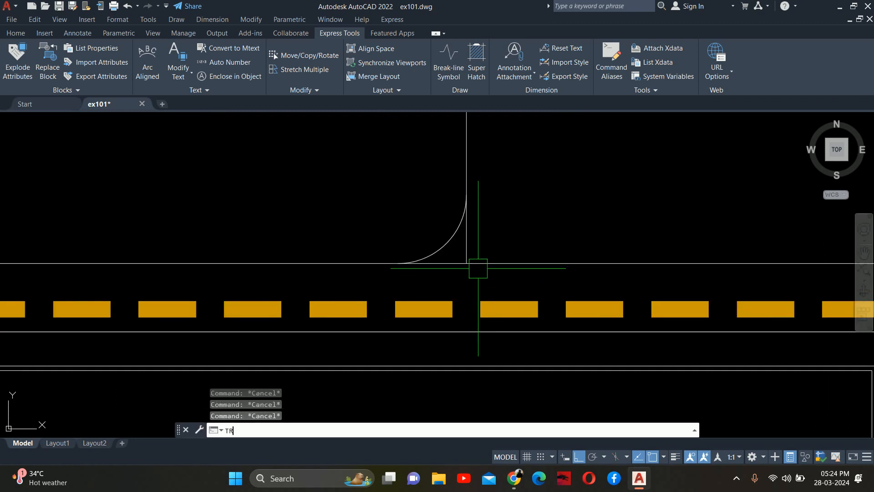
{"action": "key", "text": "Return"}
{"action": "scroll", "coordinate": [479, 262], "scroll_direction": "up", "scroll_amount": 2}
{"action": "left_click", "coordinate": [459, 247]}
{"action": "scroll", "coordinate": [479, 231], "scroll_direction": "down", "scroll_amount": 8}
{"action": "key", "text": "Escape"}
{"action": "middle_click_drag", "start_coordinate": [449, 222], "coordinate": [502, 236]}
{"action": "key", "text": "Escape"}
{"action": "key", "text": "Escape"}
Step: Offset the basin's top line downward by 0.5" to form the rim
{"action": "type", "text": "O"}
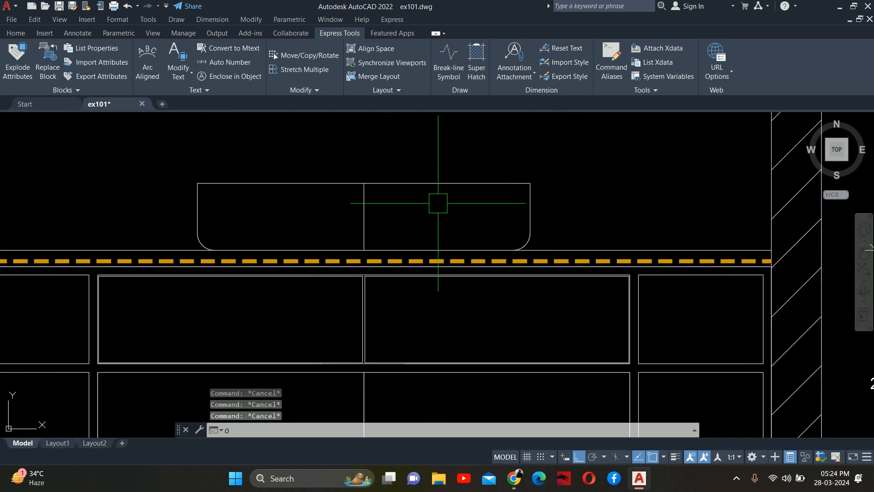
{"action": "key", "text": "Return"}
{"action": "type", "text": ".5"}
{"action": "key", "text": "Return"}
{"action": "scroll", "coordinate": [430, 200], "scroll_direction": "up", "scroll_amount": 2}
{"action": "left_click", "coordinate": [380, 173]}
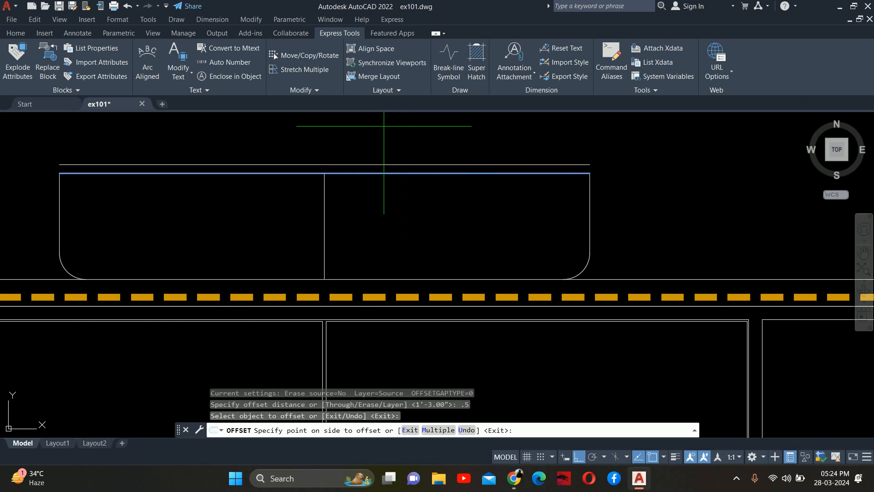
{"action": "left_click", "coordinate": [375, 186]}
{"action": "key", "text": "Return"}
{"action": "mouse_move", "coordinate": [365, 217]}
{"action": "middle_mouse_down"}
{"action": "mouse_move", "coordinate": [541, 236]}
{"action": "mouse_move", "coordinate": [511, 233]}
{"action": "mouse_move", "coordinate": [521, 256]}
{"action": "middle_mouse_up"}
{"action": "scroll", "coordinate": [541, 237], "scroll_direction": "down", "scroll_amount": 2}
{"action": "key", "text": "Escape"}
{"action": "key", "text": "Escape"}
{"action": "key", "text": "Escape"}
Step: Erase the basin's vertical centre line and undo that deletion
{"action": "left_click", "coordinate": [511, 232]}
{"action": "key", "text": "Delete"}
{"action": "scroll", "coordinate": [514, 248], "scroll_direction": "down", "scroll_amount": 2}
{"action": "key", "text": "ctrl+z"}
{"action": "scroll", "coordinate": [511, 221], "scroll_direction": "down", "scroll_amount": 2}
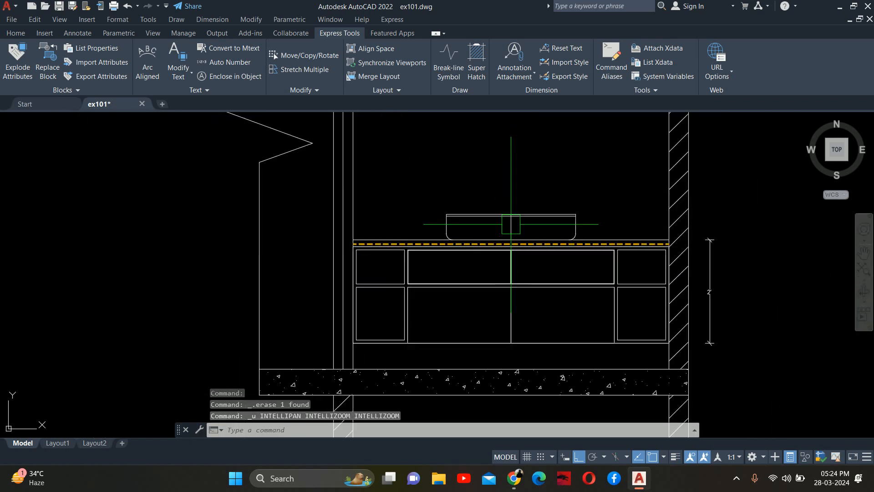
Step: Draw an 8" vertical line upward from the midpoint of the basin's top edge for the faucet
{"action": "scroll", "coordinate": [532, 264], "scroll_direction": "up", "scroll_amount": 2}
{"action": "scroll", "coordinate": [583, 272], "scroll_direction": "down", "scroll_amount": 1}
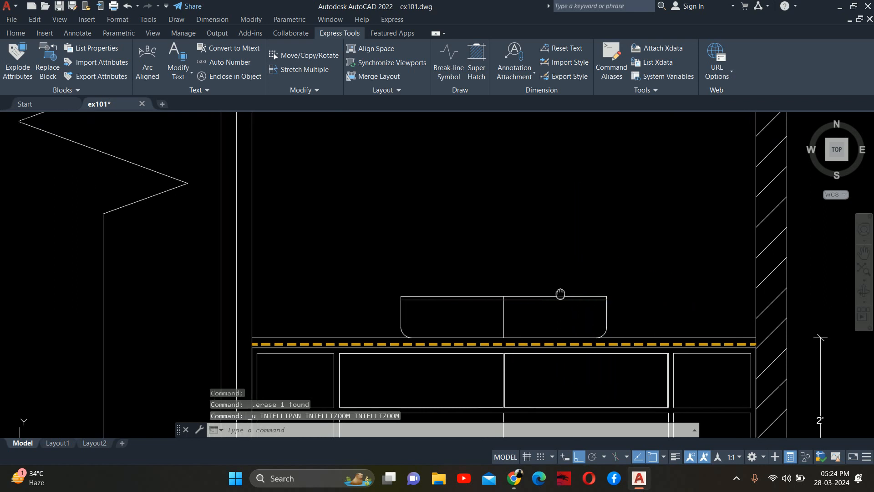
{"action": "type", "text": "L"}
{"action": "key", "text": "Return"}
{"action": "scroll", "coordinate": [492, 289], "scroll_direction": "up", "scroll_amount": 3}
{"action": "left_click", "coordinate": [444, 350]}
{"action": "scroll", "coordinate": [444, 318], "scroll_direction": "down", "scroll_amount": 2}
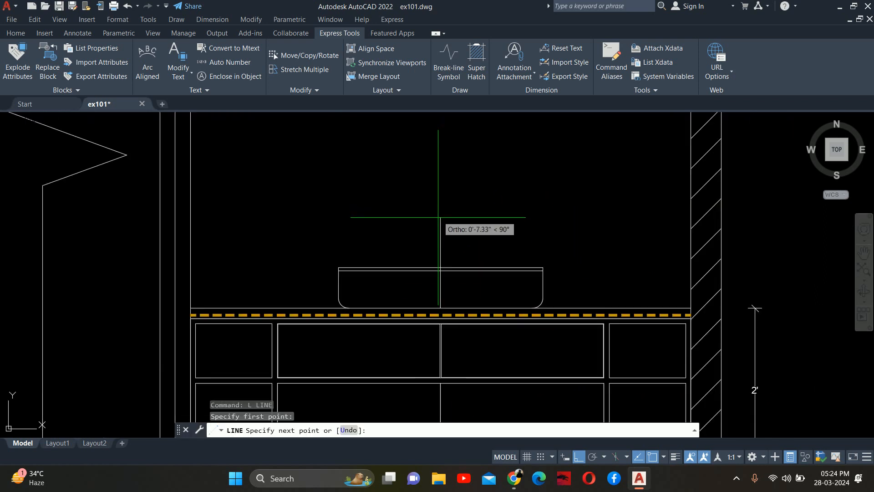
{"action": "key", "text": "Return"}
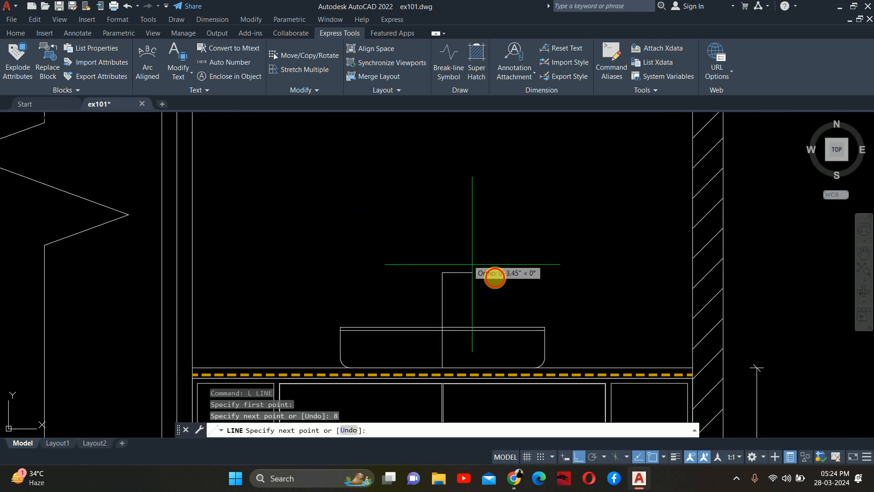
{"action": "key", "text": "Escape"}
{"action": "key", "text": "Escape"}
{"action": "key", "text": "Escape"}
Step: Offset the faucet's vertical line by 0.35" to each side
{"action": "type", "text": "O"}
{"action": "key", "text": "Return"}
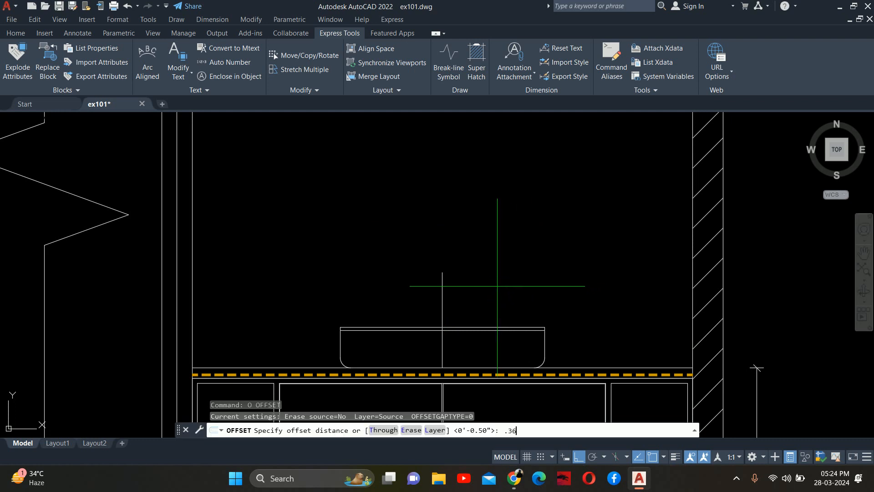
{"action": "type", "text": ".35"}
{"action": "key", "text": "Return"}
{"action": "scroll", "coordinate": [375, 314], "scroll_direction": "up", "scroll_amount": 3}
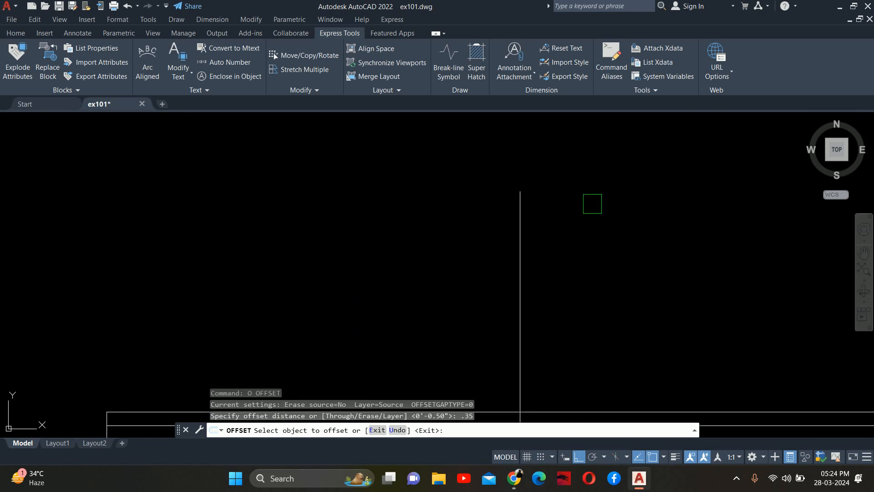
{"action": "left_click", "coordinate": [520, 228]}
{"action": "left_click", "coordinate": [494, 242]}
{"action": "left_click", "coordinate": [520, 220]}
{"action": "left_click", "coordinate": [596, 191]}
{"action": "key", "text": "Escape"}
{"action": "key", "text": "Escape"}
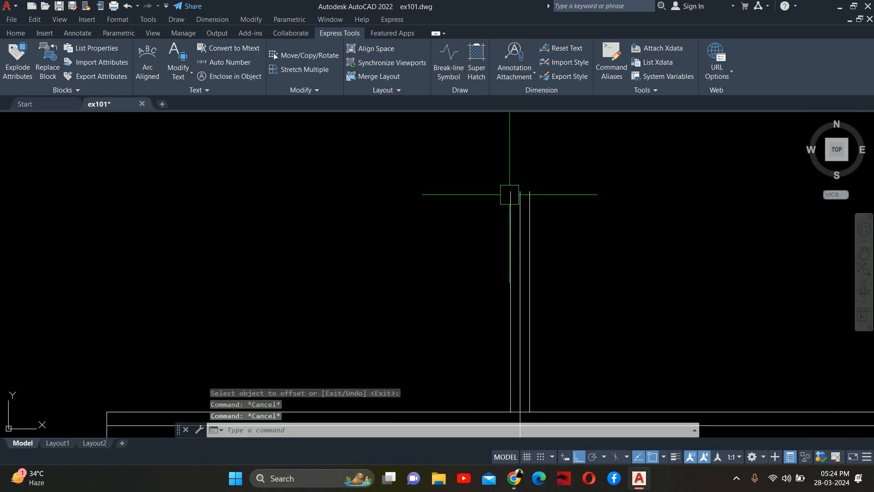
Step: Draw a circle centred on the upper end of the faucet's centre line, reaching the offset side lines
{"action": "scroll", "coordinate": [509, 195], "scroll_direction": "up", "scroll_amount": 1}
{"action": "type", "text": "C"}
{"action": "key", "text": "Return"}
{"action": "left_click", "coordinate": [520, 178]}
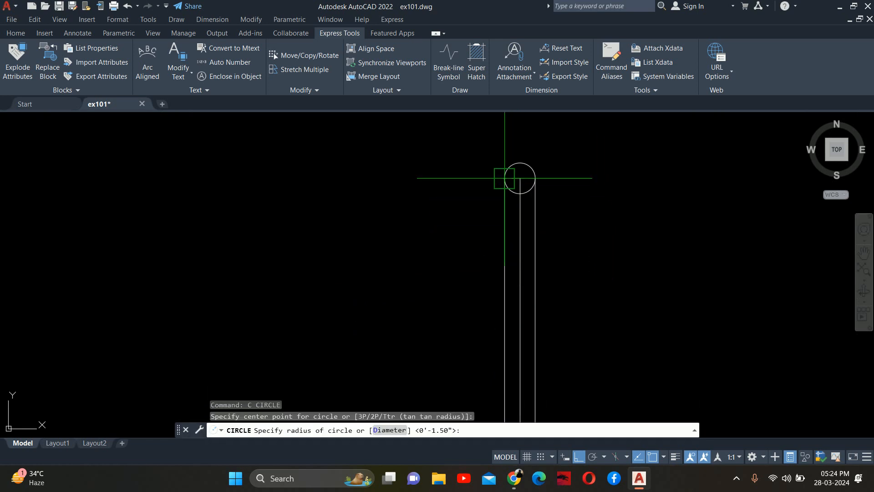
{"action": "left_click", "coordinate": [504, 178]}
{"action": "key", "text": "Escape"}
{"action": "scroll", "coordinate": [518, 188], "scroll_direction": "up", "scroll_amount": 6}
{"action": "key", "text": "Escape"}
Step: Trim away the lower half of the circle to leave a rounded faucet top
{"action": "type", "text": "TR"}
{"action": "key", "text": "Return"}
{"action": "key", "text": "Return"}
{"action": "left_click", "coordinate": [496, 198]}
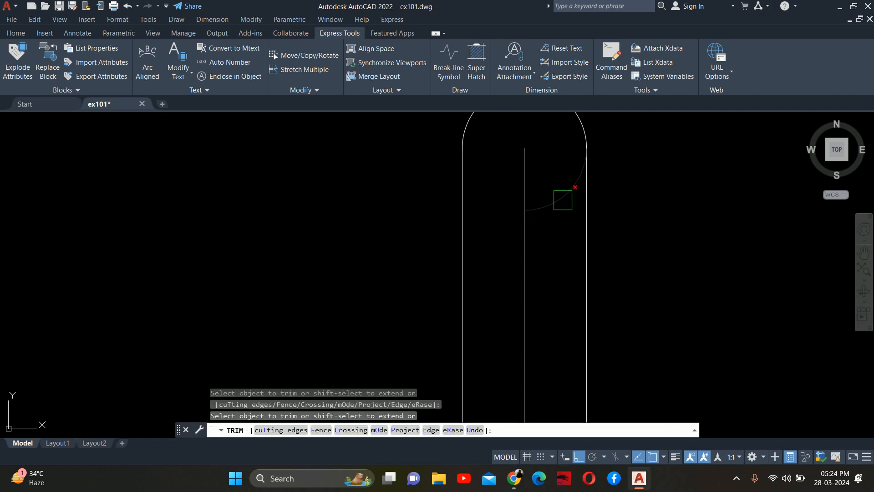
{"action": "left_click", "coordinate": [563, 200]}
{"action": "key", "text": "Escape"}
{"action": "scroll", "coordinate": [527, 230], "scroll_direction": "down", "scroll_amount": 8}
{"action": "key", "text": "Escape"}
{"action": "key", "text": "Escape"}
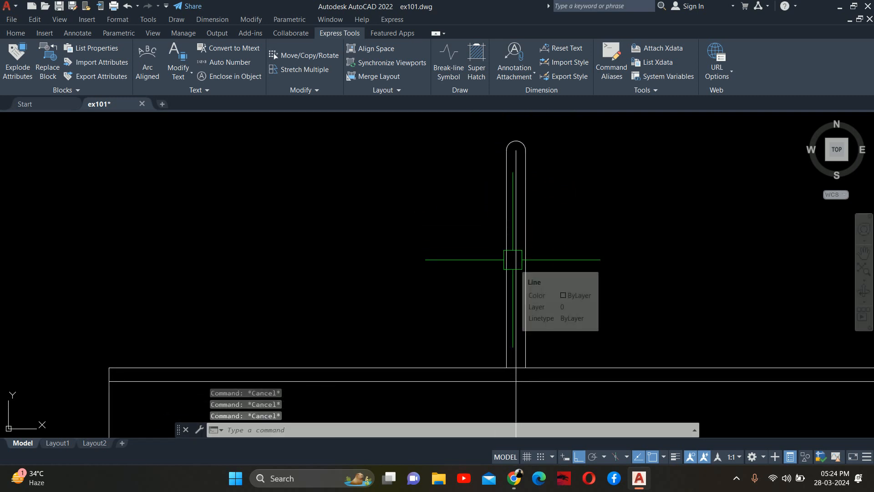
Step: Draw a flat ellipse centred on the faucet's centre line at mid-height, spanning between its side lines
{"action": "type", "text": "EL"}
{"action": "key", "text": "Return"}
{"action": "type", "text": "C"}
{"action": "key", "text": "Return"}
{"action": "scroll", "coordinate": [507, 259], "scroll_direction": "up", "scroll_amount": 2}
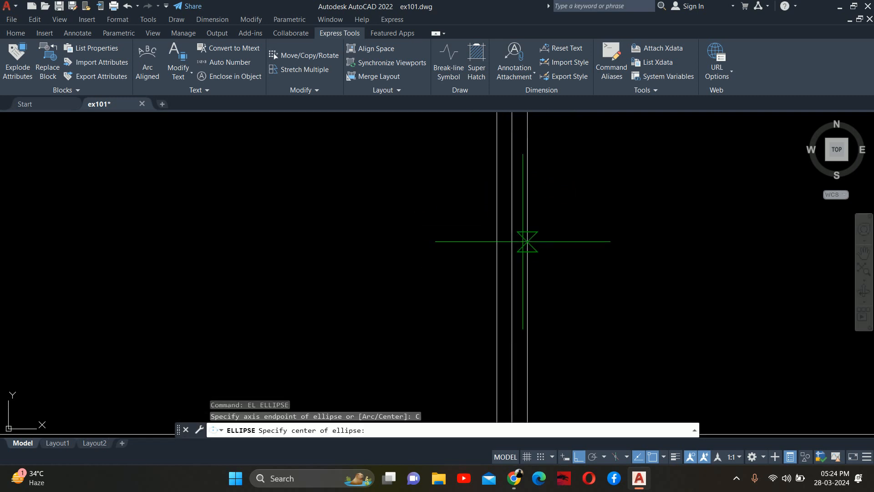
{"action": "scroll", "coordinate": [524, 255], "scroll_direction": "down", "scroll_amount": 3}
{"action": "left_click", "coordinate": [511, 255]}
{"action": "scroll", "coordinate": [517, 261], "scroll_direction": "up", "scroll_amount": 5}
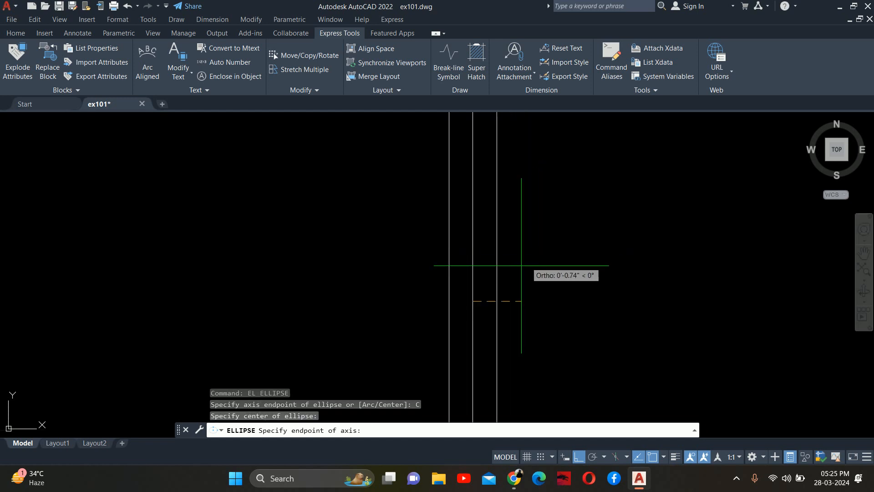
{"action": "left_click", "coordinate": [497, 300]}
{"action": "left_click", "coordinate": [473, 290]}
Step: Erase the faucet's vertical centre line
{"action": "left_click", "coordinate": [470, 236]}
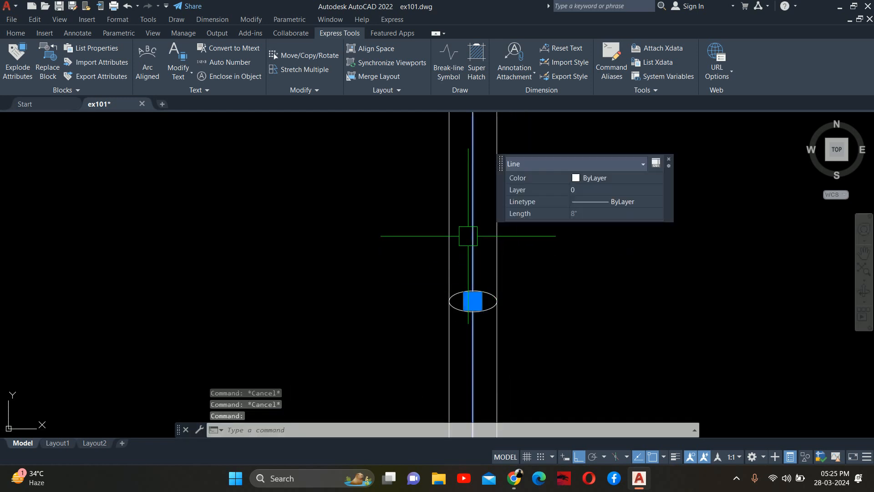
{"action": "scroll", "coordinate": [496, 267], "scroll_direction": "down", "scroll_amount": 4}
{"action": "key", "text": "Delete"}
{"action": "scroll", "coordinate": [463, 228], "scroll_direction": "down", "scroll_amount": 1}
{"action": "scroll", "coordinate": [508, 254], "scroll_direction": "up", "scroll_amount": 3}
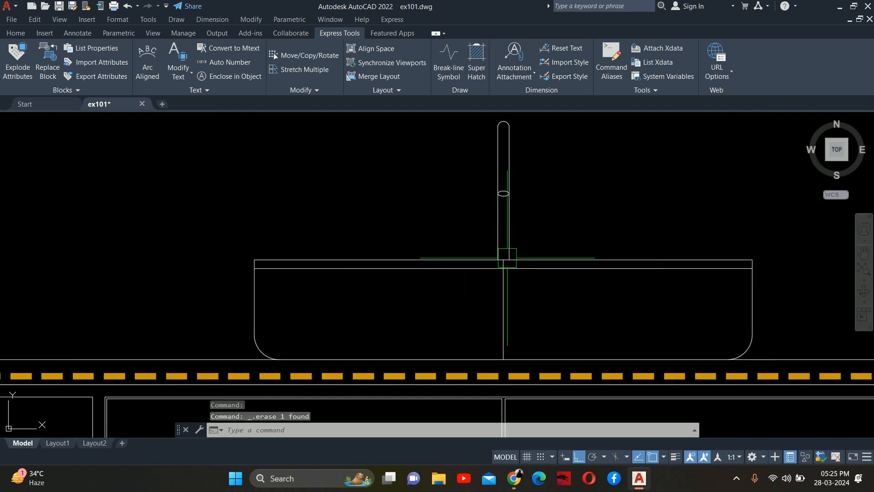
Step: Erase the vertical centre line inside the basin
{"action": "key", "text": "Escape"}
{"action": "key", "text": "Escape"}
{"action": "mouse_move", "coordinate": [520, 223]}
{"action": "middle_mouse_down"}
{"action": "mouse_move", "coordinate": [544, 244]}
{"action": "mouse_move", "coordinate": [475, 203]}
{"action": "middle_mouse_up"}
{"action": "left_click", "coordinate": [514, 281]}
{"action": "key", "text": "Delete"}
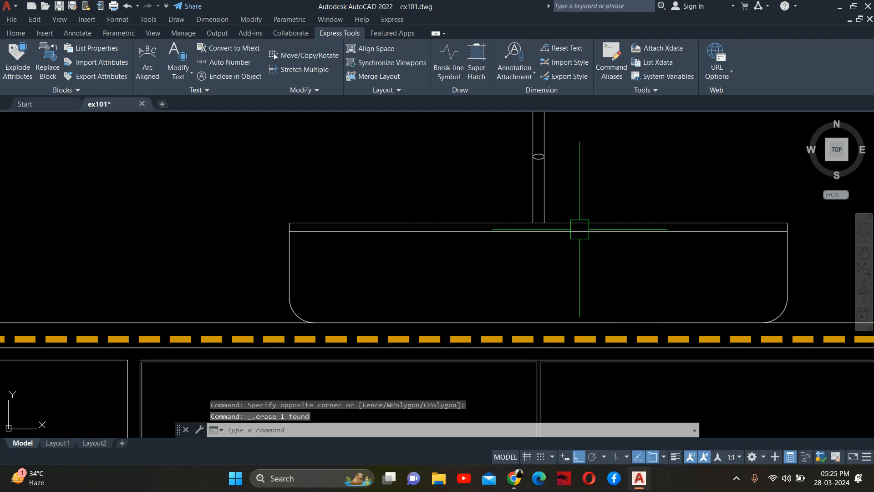
{"action": "scroll", "coordinate": [540, 185], "scroll_direction": "down", "scroll_amount": 2}
{"action": "scroll", "coordinate": [561, 201], "scroll_direction": "up", "scroll_amount": 2}
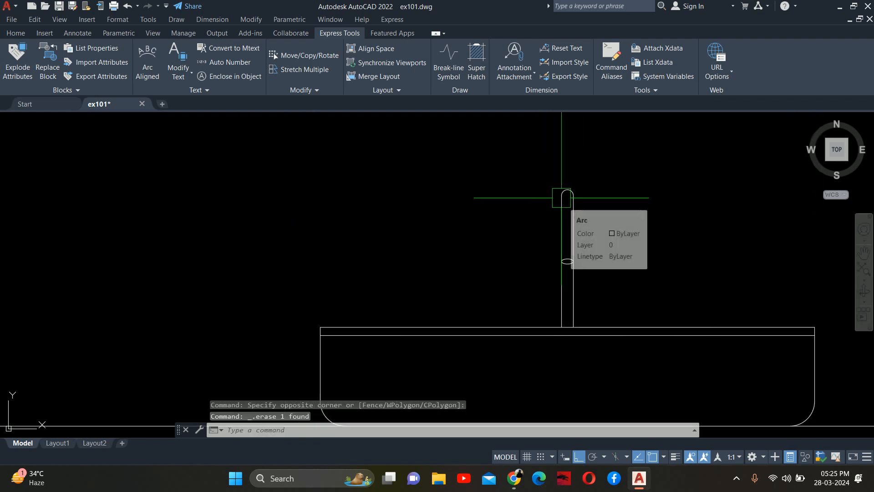
Step: Offset the countertop's top line 12" upward, above the basin
{"action": "middle_click_drag", "start_coordinate": [413, 337], "coordinate": [498, 201]}
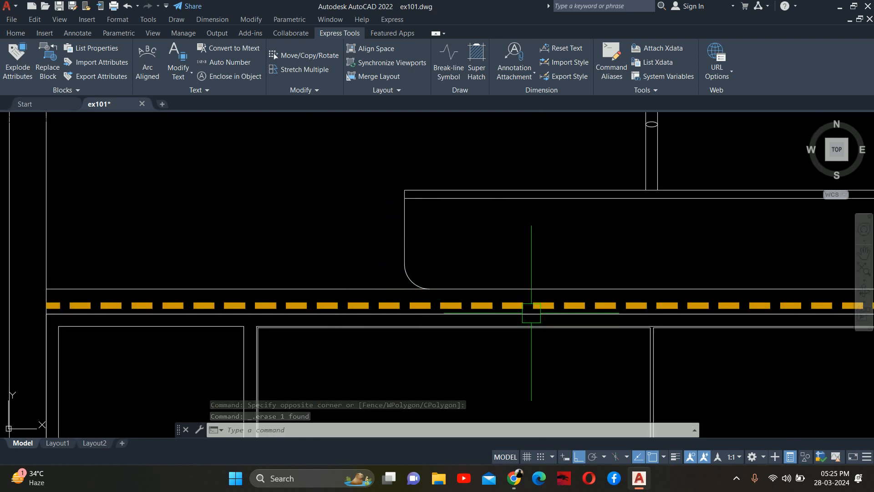
{"action": "scroll", "coordinate": [298, 277], "scroll_direction": "down", "scroll_amount": 4}
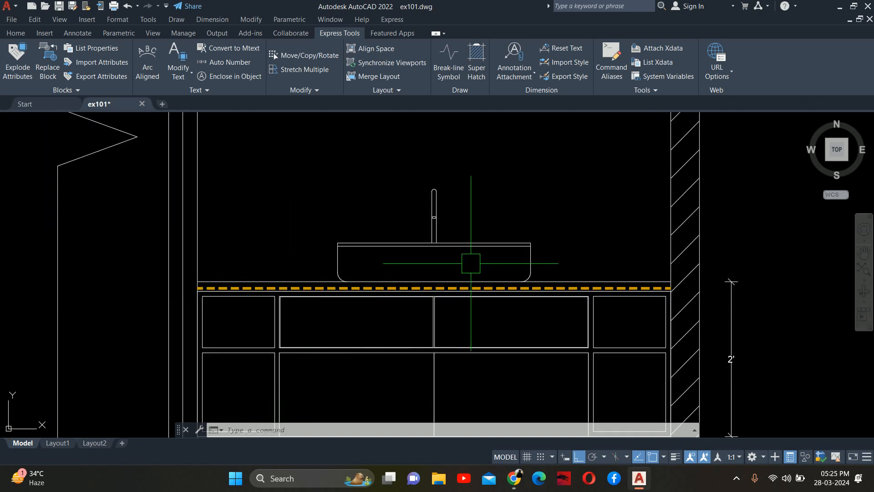
{"action": "scroll", "coordinate": [448, 251], "scroll_direction": "down", "scroll_amount": 4}
{"action": "mouse_move", "coordinate": [420, 251]}
{"action": "middle_mouse_down"}
{"action": "mouse_move", "coordinate": [521, 298]}
{"action": "mouse_move", "coordinate": [576, 280]}
{"action": "middle_mouse_up"}
{"action": "key", "text": "Escape"}
{"action": "key", "text": "Escape"}
{"action": "key", "text": "Escape"}
{"action": "scroll", "coordinate": [617, 286], "scroll_direction": "up", "scroll_amount": 2}
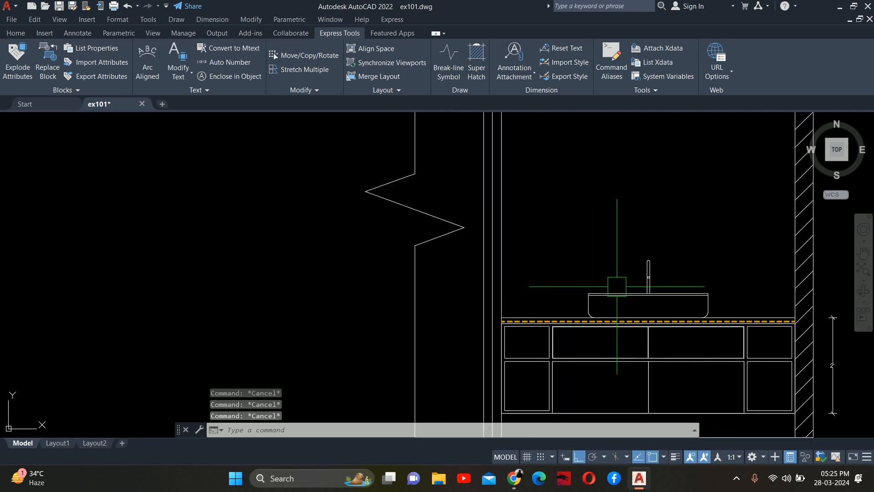
{"action": "scroll", "coordinate": [617, 287], "scroll_direction": "down", "scroll_amount": 2}
{"action": "middle_click_drag", "start_coordinate": [576, 237], "coordinate": [564, 280]}
{"action": "type", "text": "o"}
{"action": "key", "text": "Return"}
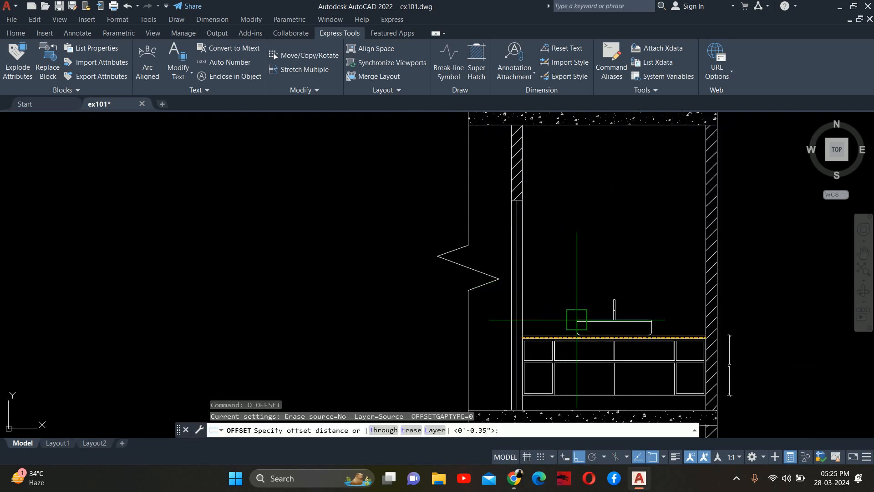
{"action": "type", "text": "12"}
{"action": "key", "text": "Return"}
{"action": "scroll", "coordinate": [575, 336], "scroll_direction": "up", "scroll_amount": 4}
{"action": "left_click", "coordinate": [519, 308]}
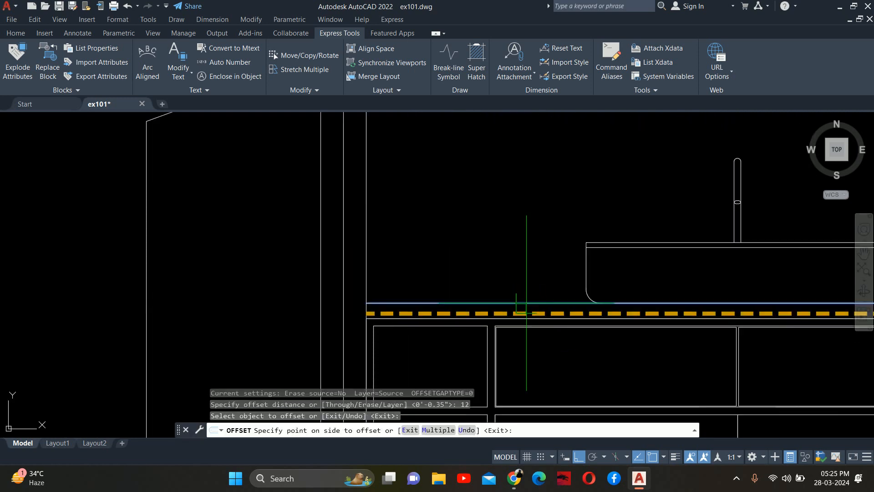
{"action": "scroll", "coordinate": [520, 255], "scroll_direction": "down", "scroll_amount": 2}
{"action": "left_click", "coordinate": [520, 253]}
{"action": "middle_click_drag", "start_coordinate": [520, 253], "coordinate": [460, 301]}
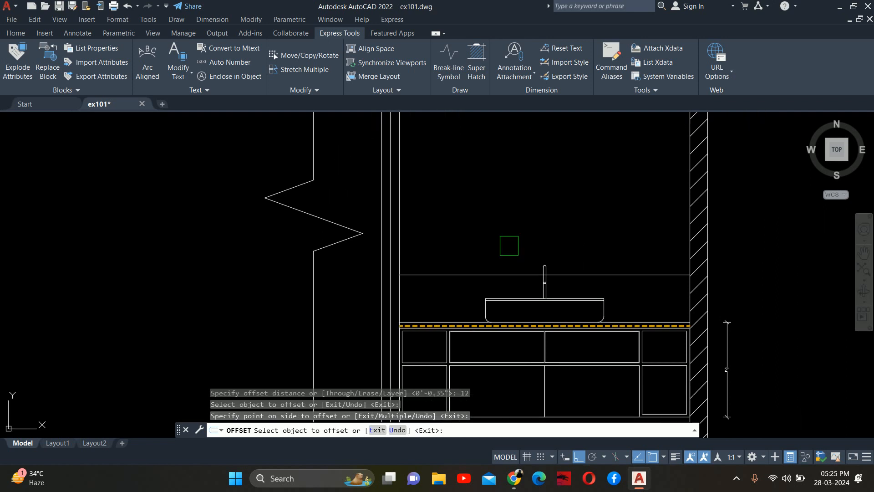
{"action": "key", "text": "Escape"}
{"action": "key", "text": "Escape"}
{"action": "key", "text": "Escape"}
{"action": "scroll", "coordinate": [513, 251], "scroll_direction": "down", "scroll_amount": 2}
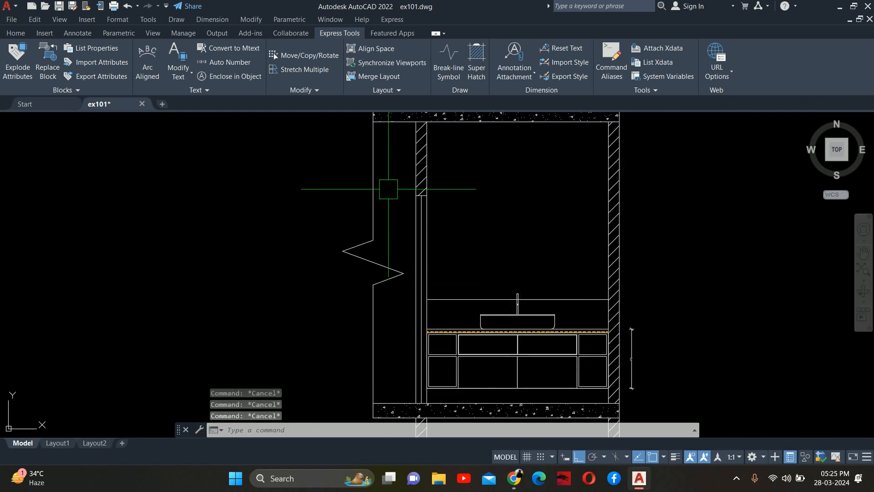
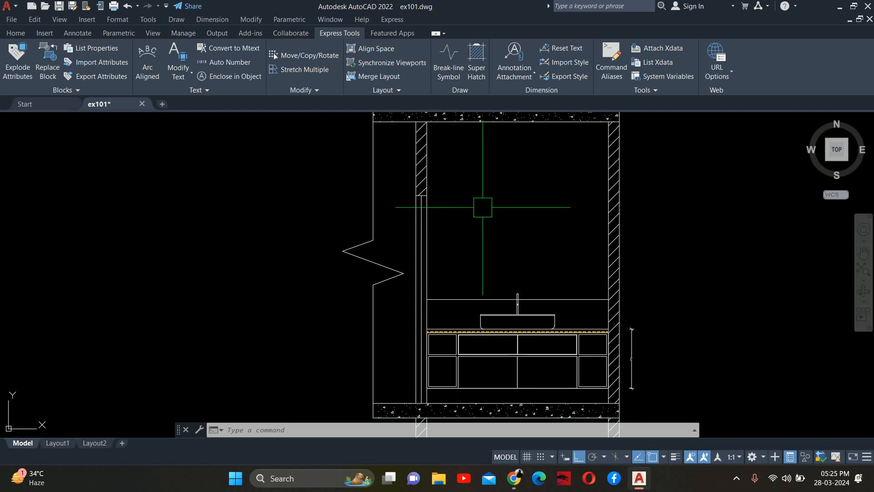
Step: Draw a 4' vertical line up from the midpoint of the line above the basin, then a horizontal line across to the right wall
{"action": "scroll", "coordinate": [488, 244], "scroll_direction": "down", "scroll_amount": 3}
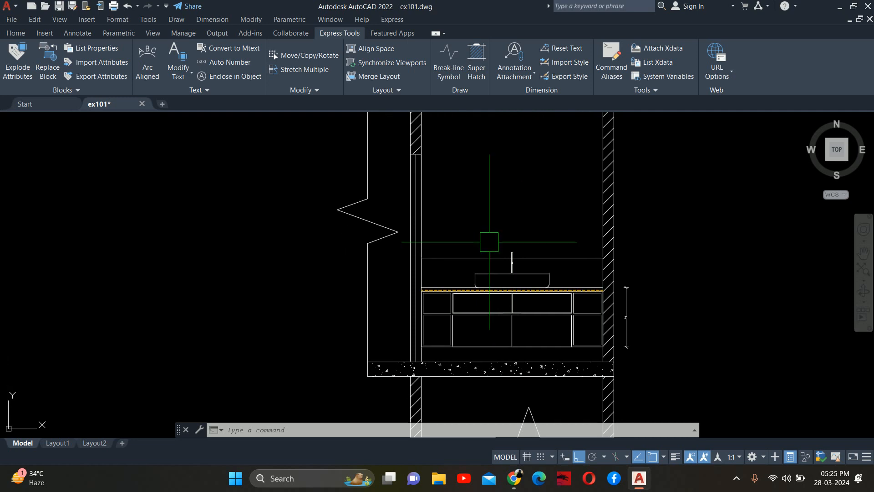
{"action": "type", "text": "l"}
{"action": "key", "text": "Return"}
{"action": "scroll", "coordinate": [538, 275], "scroll_direction": "up", "scroll_amount": 5}
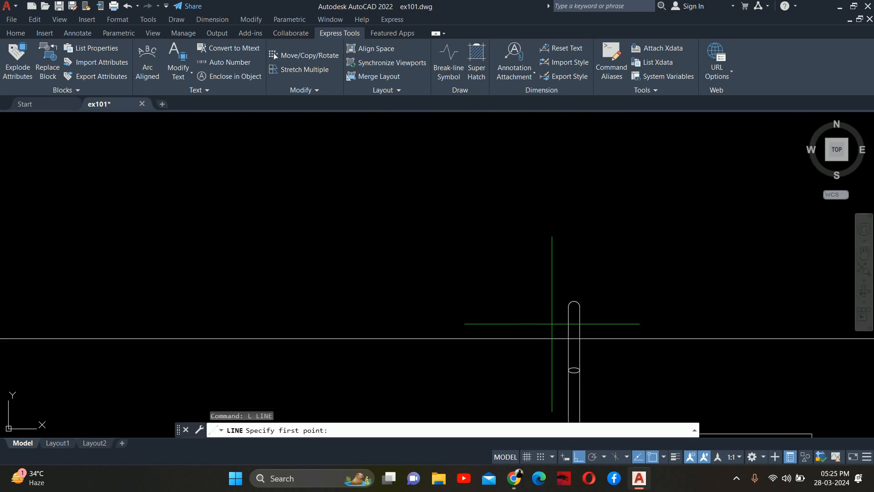
{"action": "scroll", "coordinate": [579, 337], "scroll_direction": "up", "scroll_amount": 3}
{"action": "left_click", "coordinate": [569, 350]}
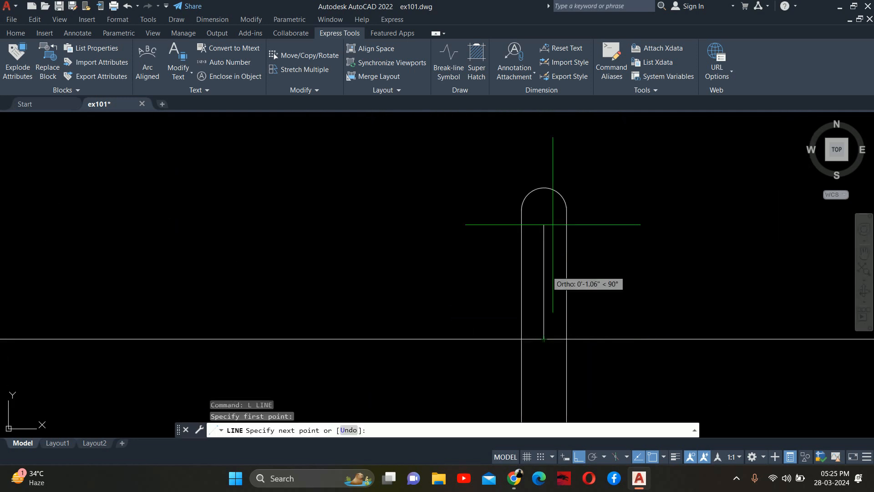
{"action": "scroll", "coordinate": [582, 308], "scroll_direction": "down", "scroll_amount": 5}
{"action": "type", "text": "4"}
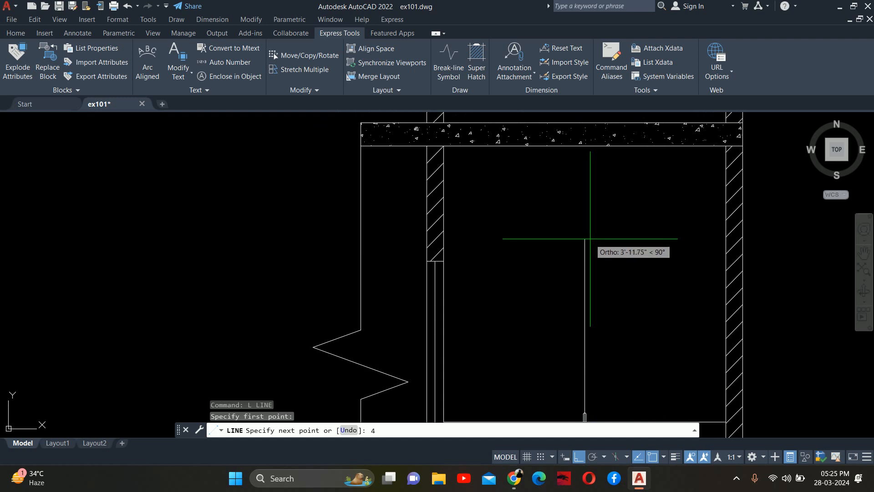
{"action": "type", "text": "'"}
{"action": "key", "text": "Return"}
{"action": "left_click", "coordinate": [725, 238]}
{"action": "key", "text": "Escape"}
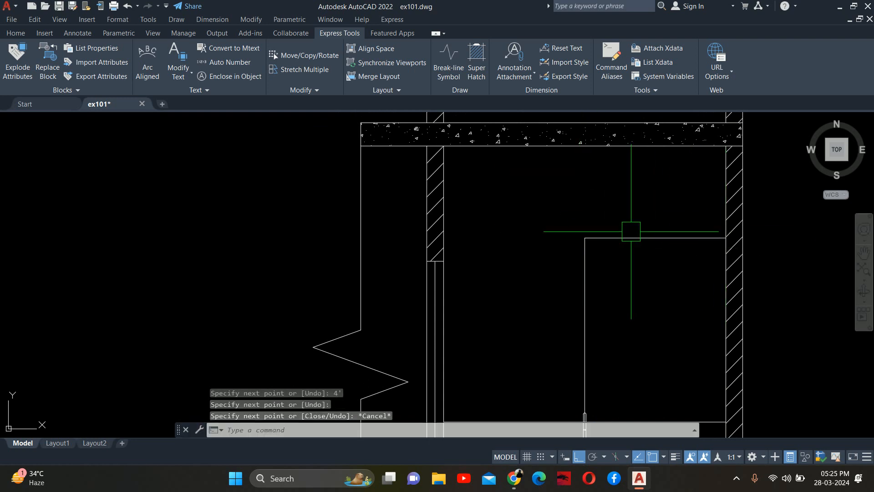
Step: Extend the upper horizontal line to the left wall
{"action": "key", "text": "Escape"}
{"action": "type", "text": "ex"}
{"action": "key", "text": "Return"}
{"action": "left_click", "coordinate": [629, 237]}
{"action": "left_click", "coordinate": [609, 258]}
{"action": "key", "text": "Escape"}
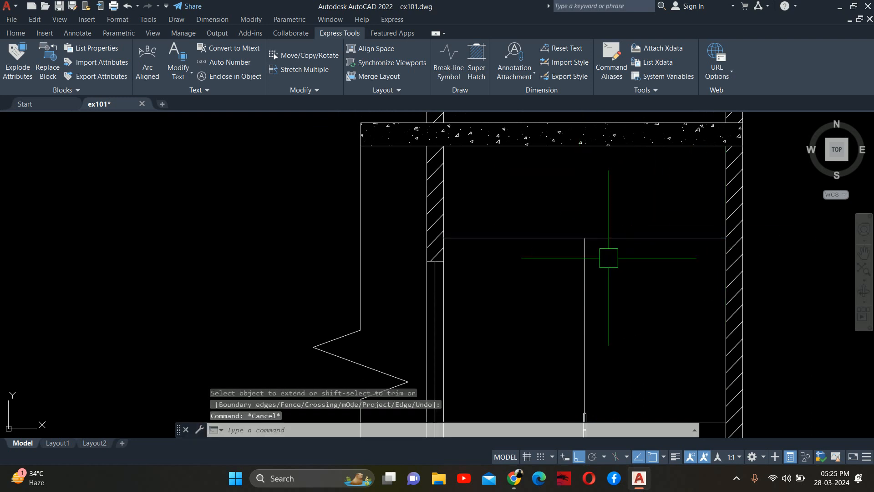
Step: Offset the vertical centre line 18" to both sides
{"action": "type", "text": "o"}
{"action": "key", "text": "Return"}
{"action": "type", "text": "18"}
{"action": "key", "text": "Return"}
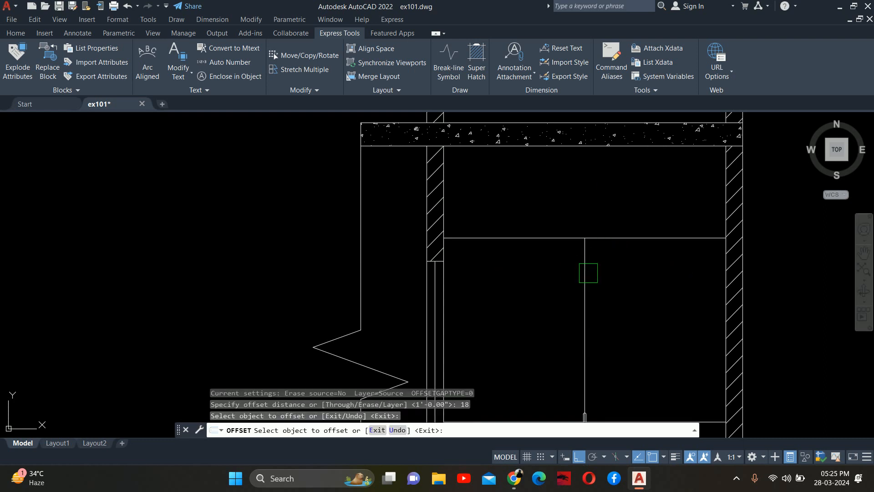
{"action": "left_click", "coordinate": [585, 273]}
{"action": "left_click", "coordinate": [510, 273]}
{"action": "left_click", "coordinate": [584, 273]}
{"action": "left_click", "coordinate": [653, 273]}
{"action": "key", "text": "Return"}
{"action": "mouse_move", "coordinate": [653, 273]}
{"action": "middle_mouse_down"}
{"action": "mouse_move", "coordinate": [655, 233]}
{"action": "mouse_move", "coordinate": [641, 188]}
{"action": "middle_mouse_up"}
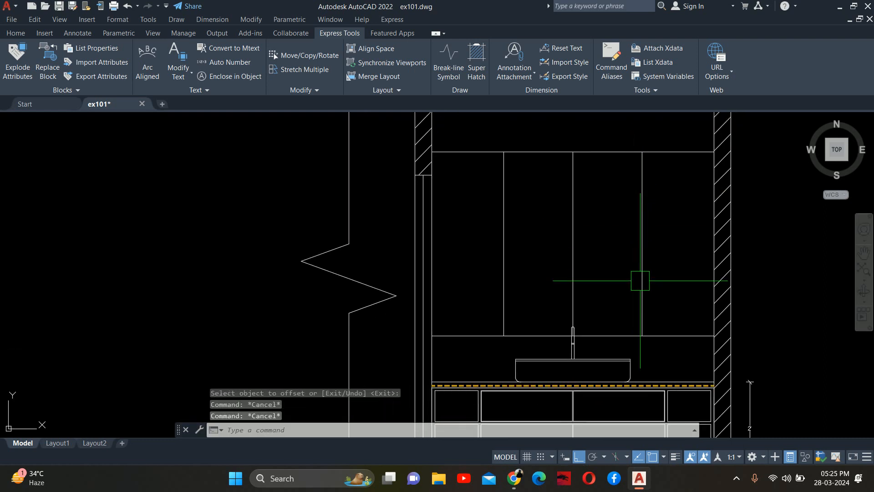
Step: Trim the horizontal lines outside the two outer verticals and erase the centre line to leave a rectangular mirror outline
{"action": "type", "text": "tr"}
{"action": "key", "text": "Return"}
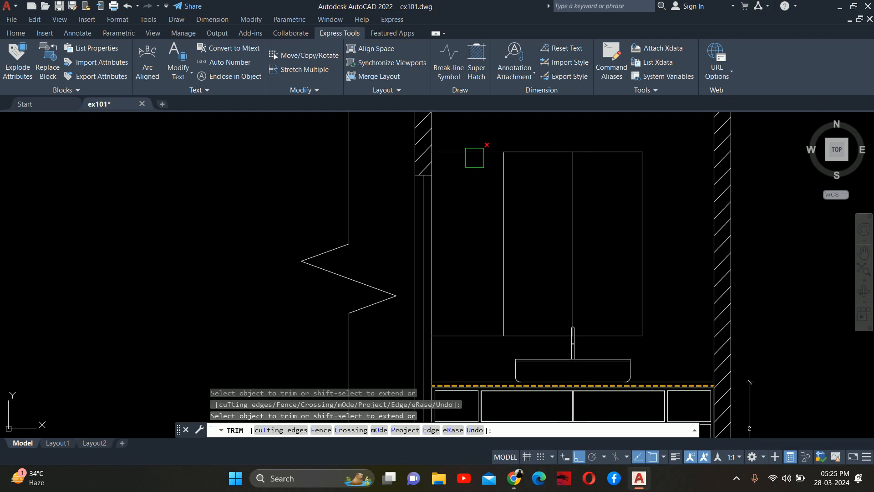
{"action": "key", "text": "Escape"}
{"action": "left_click", "coordinate": [571, 199]}
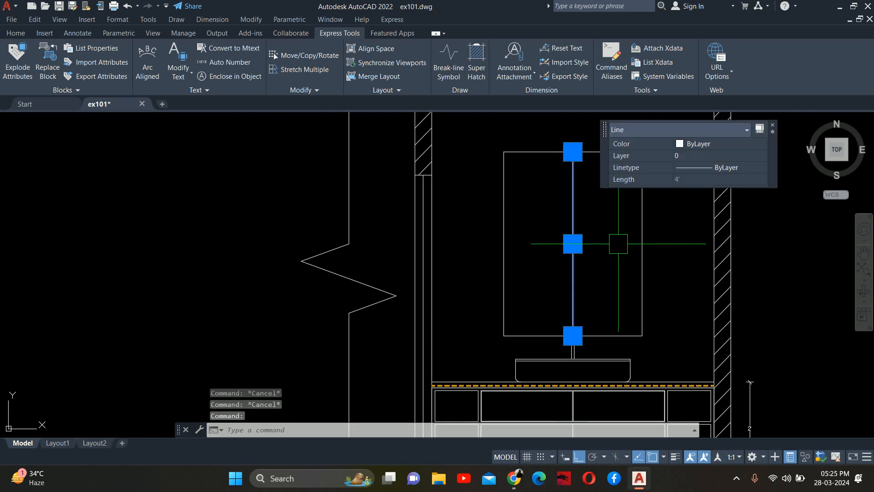
{"action": "key", "text": "Delete"}
{"action": "scroll", "coordinate": [622, 275], "scroll_direction": "down", "scroll_amount": 2}
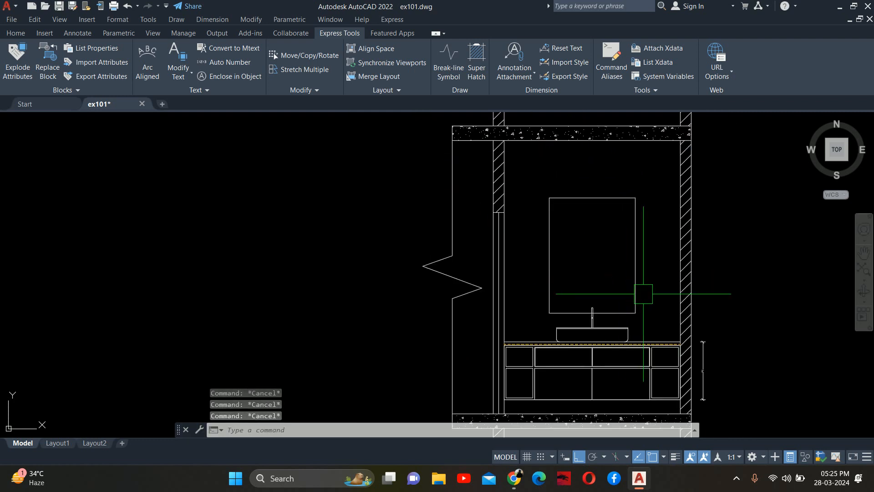
Step: Join the four sides of the mirror outline into a single closed polyline
{"action": "scroll", "coordinate": [654, 248], "scroll_direction": "up", "scroll_amount": 2}
{"action": "type", "text": "j"}
{"action": "key", "text": "Return"}
{"action": "left_click", "coordinate": [655, 251]}
{"action": "left_click", "coordinate": [482, 148]}
{"action": "middle_click_drag", "start_coordinate": [603, 296], "coordinate": [594, 220]}
{"action": "left_click", "coordinate": [602, 281]}
{"action": "key", "text": "Return"}
{"action": "scroll", "coordinate": [577, 323], "scroll_direction": "down", "scroll_amount": 2}
{"action": "key", "text": "Escape"}
{"action": "left_click", "coordinate": [594, 252]}
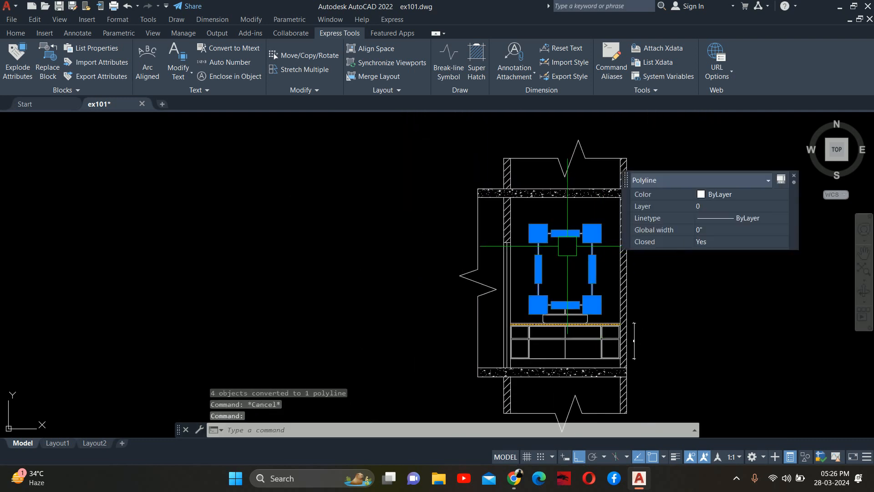
{"action": "scroll", "coordinate": [581, 255], "scroll_direction": "up", "scroll_amount": 4}
{"action": "mouse_move", "coordinate": [630, 298]}
{"action": "middle_mouse_down"}
{"action": "mouse_move", "coordinate": [590, 260]}
{"action": "mouse_move", "coordinate": [596, 255]}
{"action": "middle_mouse_up"}
{"action": "key", "text": "Escape"}
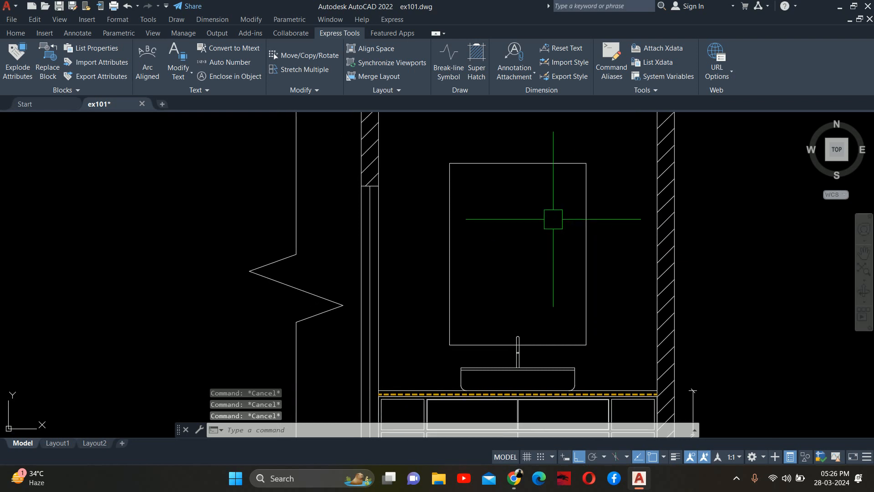
Step: Stretch the mirror outline's top edge 12" upward
{"action": "left_click", "coordinate": [591, 230]}
{"action": "middle_click_drag", "start_coordinate": [501, 202], "coordinate": [507, 308]}
{"action": "left_click", "coordinate": [524, 270]}
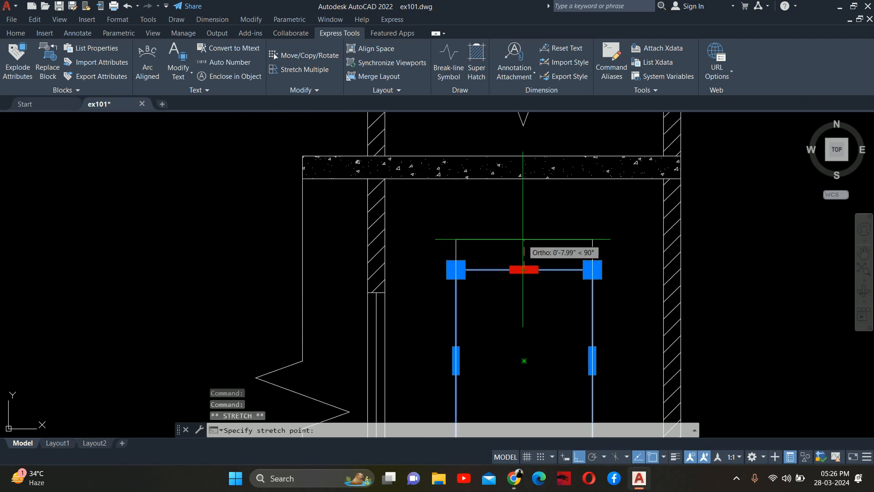
{"action": "type", "text": "12"}
{"action": "key", "text": "Return"}
{"action": "key", "text": "Escape"}
{"action": "scroll", "coordinate": [561, 267], "scroll_direction": "down", "scroll_amount": 2}
{"action": "middle_click_drag", "start_coordinate": [564, 273], "coordinate": [546, 228]}
{"action": "key", "text": "Escape"}
Step: Widen the mirror outline by stretching its right and left sides 6" outward each
{"action": "scroll", "coordinate": [575, 246], "scroll_direction": "up", "scroll_amount": 2}
{"action": "left_click", "coordinate": [560, 242]}
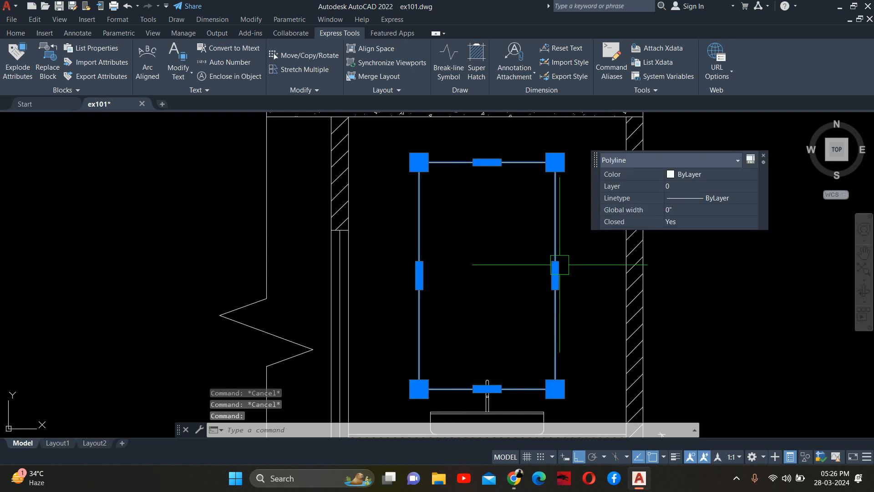
{"action": "left_click", "coordinate": [557, 268]}
{"action": "type", "text": "6"}
{"action": "key", "text": "Return"}
{"action": "key", "text": "Escape"}
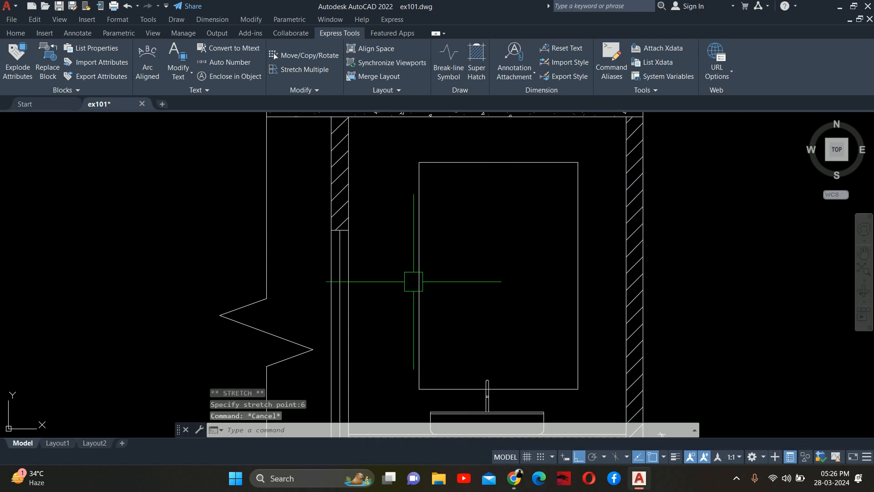
{"action": "left_click", "coordinate": [419, 291]}
{"action": "left_click", "coordinate": [419, 275]}
{"action": "key", "text": "Escape"}
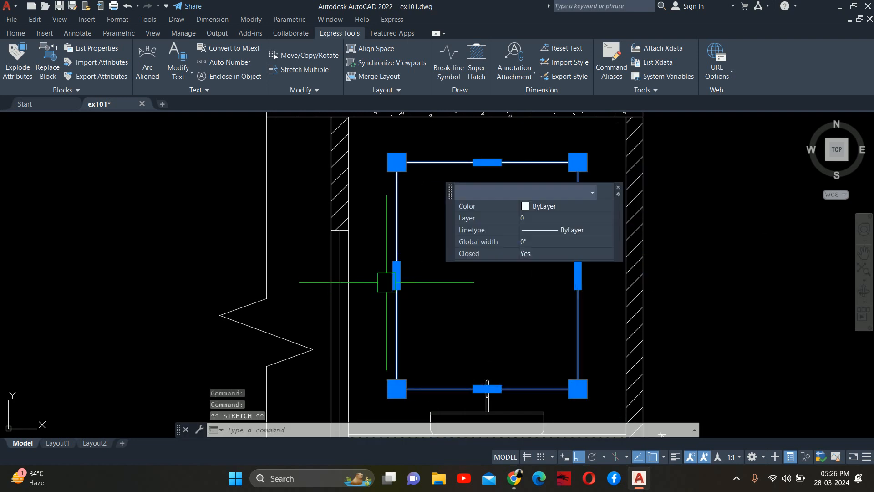
{"action": "key", "text": "Escape"}
{"action": "key", "text": "Escape"}
{"action": "scroll", "coordinate": [450, 287], "scroll_direction": "down", "scroll_amount": 2}
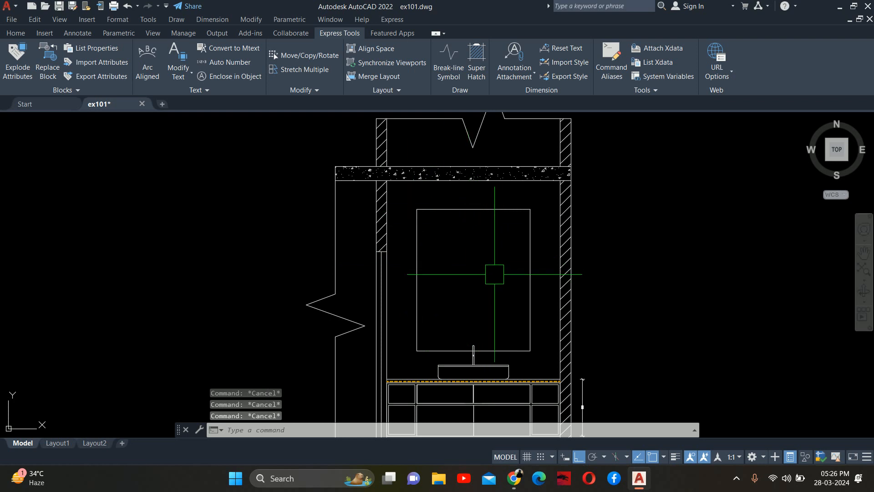
Step: Offset the mirror outline 1.5" inward
{"action": "type", "text": "o"}
{"action": "key", "text": "Return"}
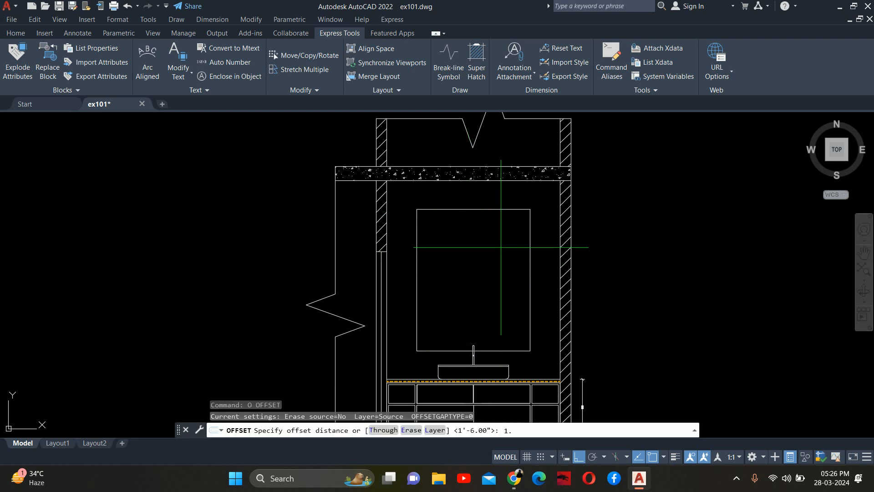
{"action": "type", "text": "1.5"}
{"action": "key", "text": "Return"}
{"action": "scroll", "coordinate": [501, 248], "scroll_direction": "up", "scroll_amount": 2}
{"action": "left_click", "coordinate": [498, 210]}
{"action": "left_click", "coordinate": [457, 322]}
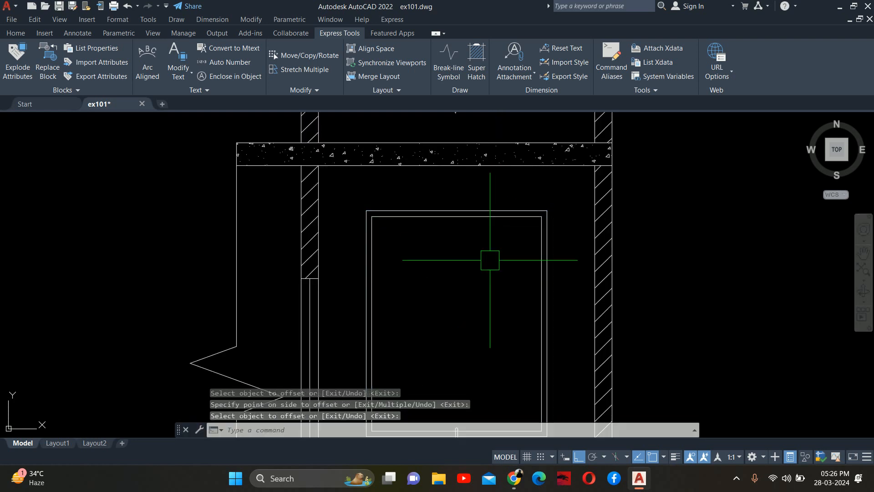
Step: Offset the inner mirror rectangle a further 1" inward
{"action": "key", "text": "Return"}
{"action": "key", "text": "Return"}
{"action": "type", "text": "1"}
{"action": "key", "text": "Return"}
{"action": "scroll", "coordinate": [481, 256], "scroll_direction": "up", "scroll_amount": 3}
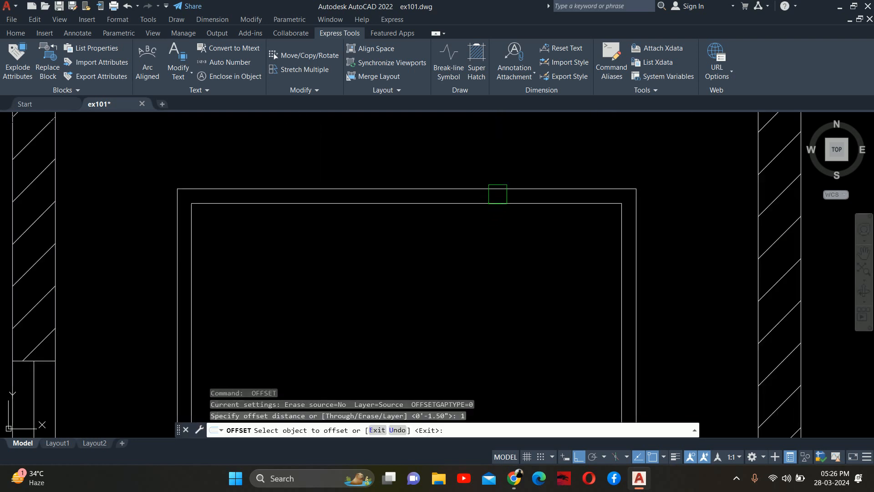
{"action": "left_click", "coordinate": [484, 191]}
{"action": "key", "text": "Escape"}
{"action": "key", "text": "Escape"}
{"action": "scroll", "coordinate": [430, 214], "scroll_direction": "down", "scroll_amount": 6}
{"action": "scroll", "coordinate": [462, 254], "scroll_direction": "up", "scroll_amount": 6}
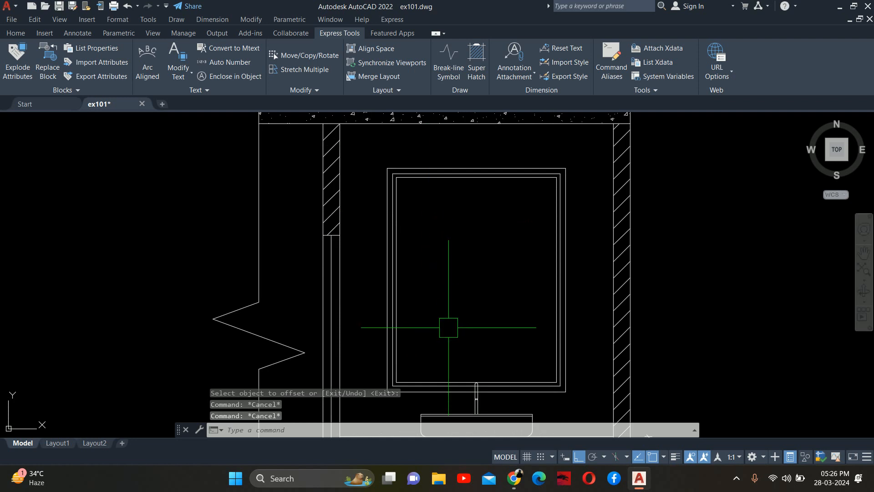
Step: Trim the mirror frame's bottom lines where they cross the faucet
{"action": "key", "text": "Escape"}
{"action": "type", "text": "TR"}
{"action": "key", "text": "Return"}
{"action": "scroll", "coordinate": [481, 286], "scroll_direction": "up", "scroll_amount": 4}
{"action": "middle_click_drag", "start_coordinate": [530, 162], "coordinate": [524, 271]}
{"action": "left_click", "coordinate": [525, 216]}
{"action": "key", "text": "Escape"}
{"action": "key", "text": "Escape"}
{"action": "key", "text": "Escape"}
{"action": "scroll", "coordinate": [474, 327], "scroll_direction": "down", "scroll_amount": 10}
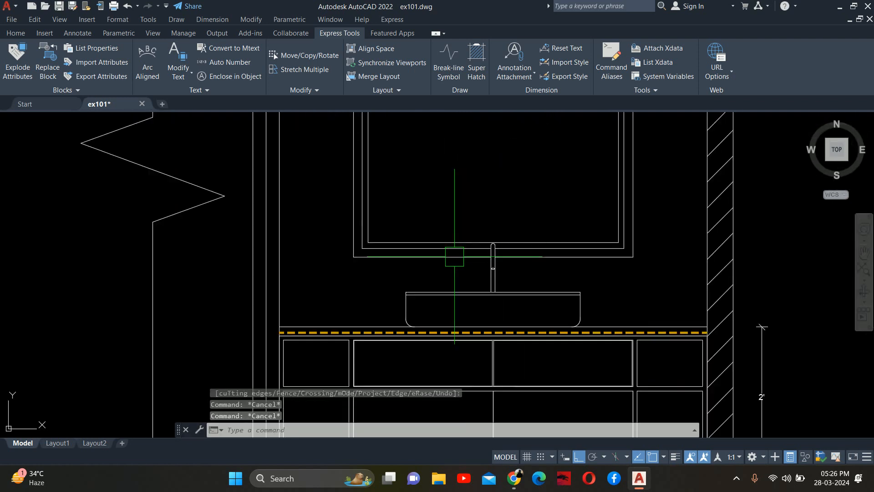
Step: Try to fill the narrow band between the two inner mirror rectangles with a solid hatch
{"action": "key", "text": "Return"}
{"action": "scroll", "coordinate": [400, 321], "scroll_direction": "up", "scroll_amount": 6}
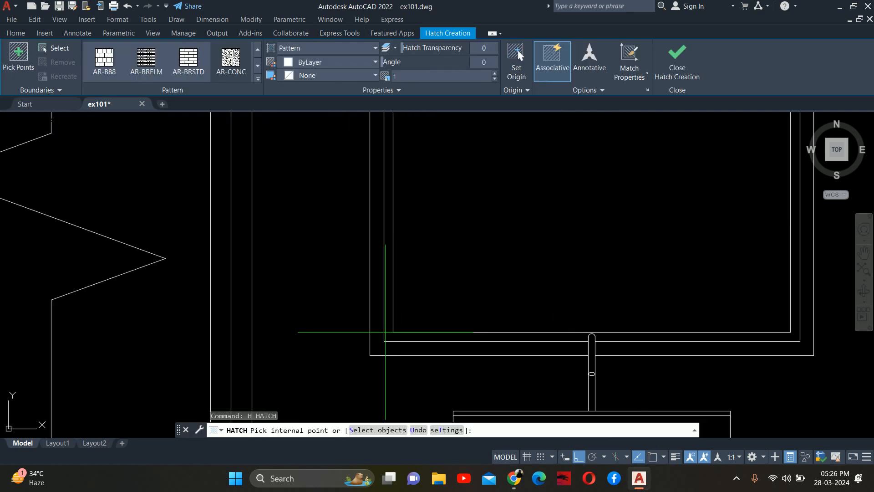
{"action": "left_click", "coordinate": [107, 69]}
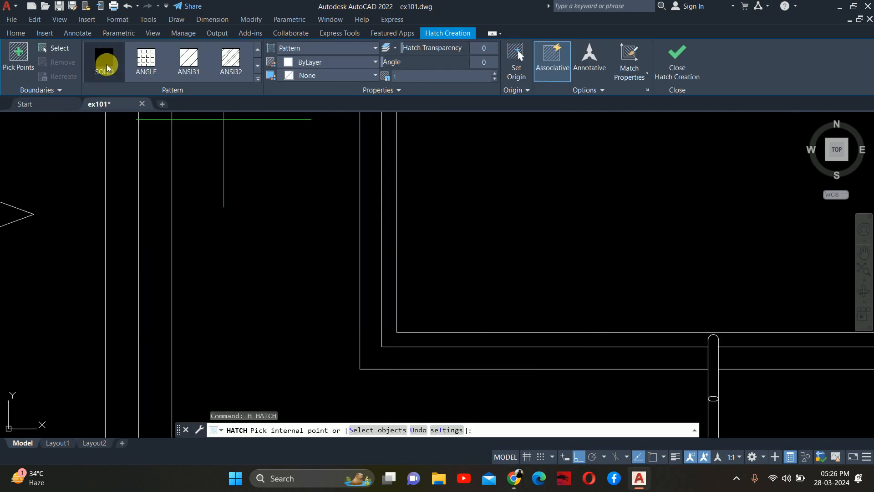
{"action": "left_click", "coordinate": [390, 332]}
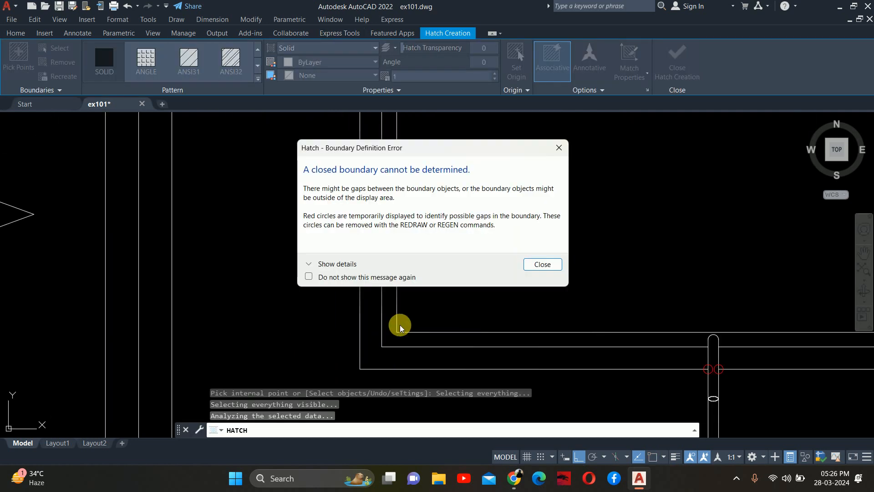
{"action": "left_click", "coordinate": [542, 264]}
{"action": "scroll", "coordinate": [422, 279], "scroll_direction": "down", "scroll_amount": 3}
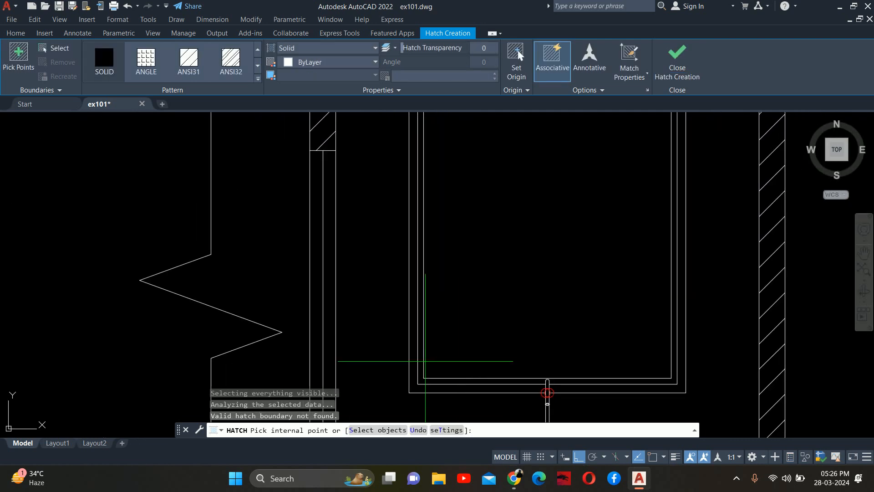
{"action": "left_click", "coordinate": [423, 270]}
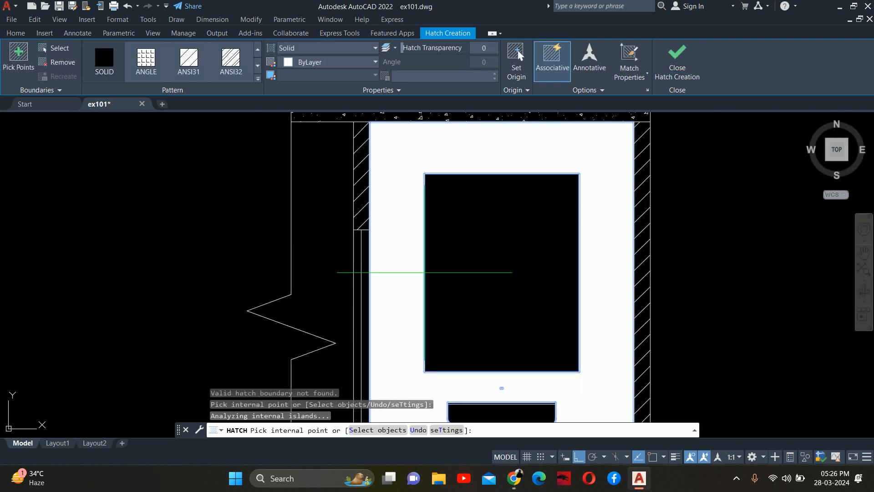
{"action": "key", "text": "ctrl+z"}
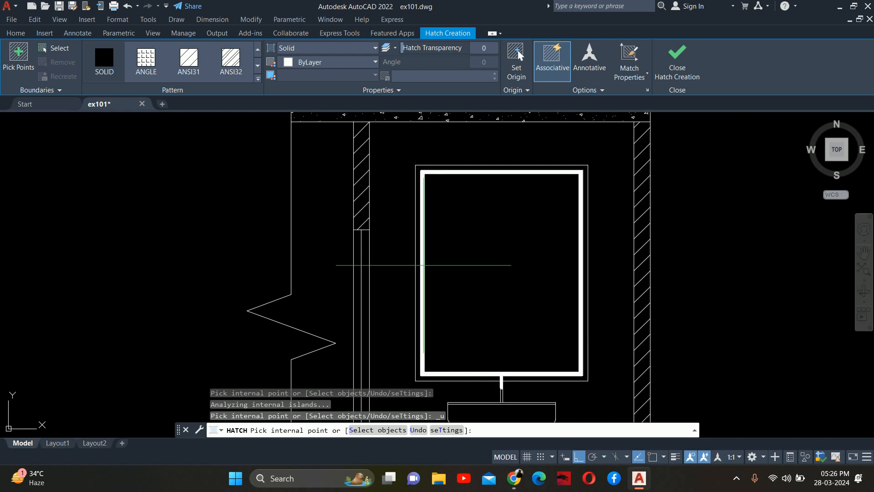
{"action": "left_click", "coordinate": [425, 265]}
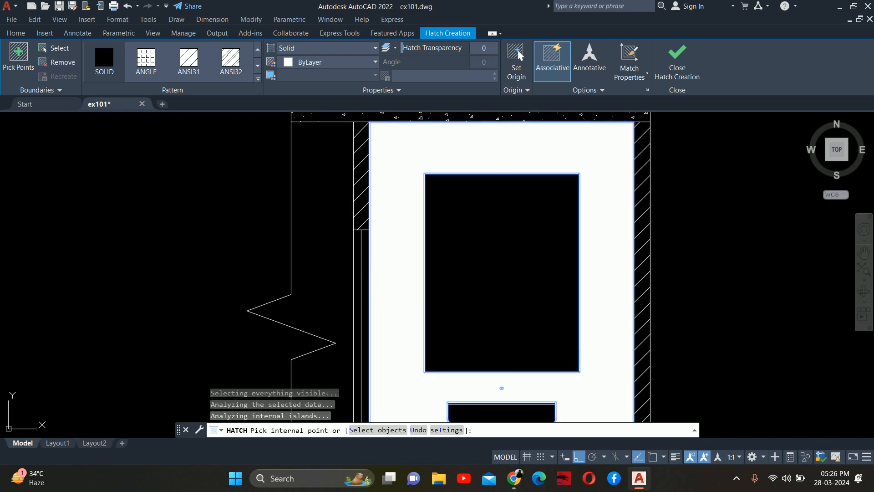
Step: Exit the Hatch command and erase the solid fill covering the wall around the mirror
{"action": "key", "text": "Escape"}
{"action": "key", "text": "Escape"}
{"action": "left_click", "coordinate": [404, 157]}
{"action": "key", "text": "Delete"}
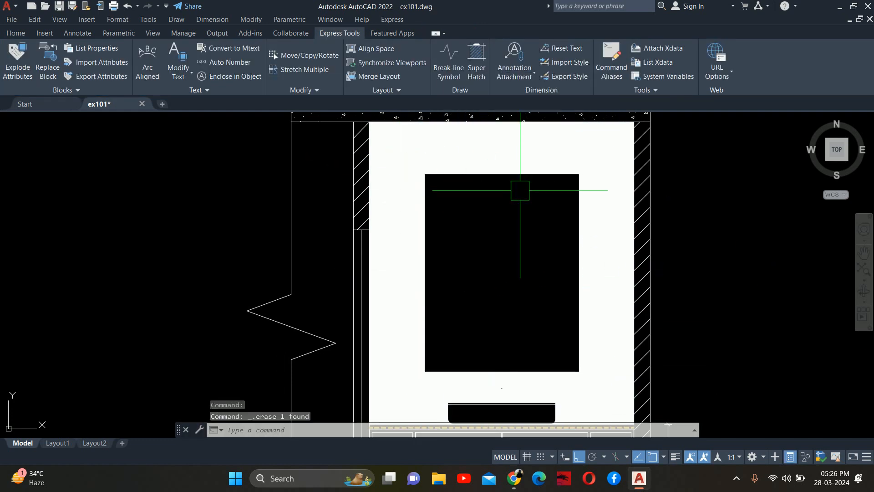
{"action": "left_click", "coordinate": [421, 121]}
{"action": "left_click", "coordinate": [406, 132]}
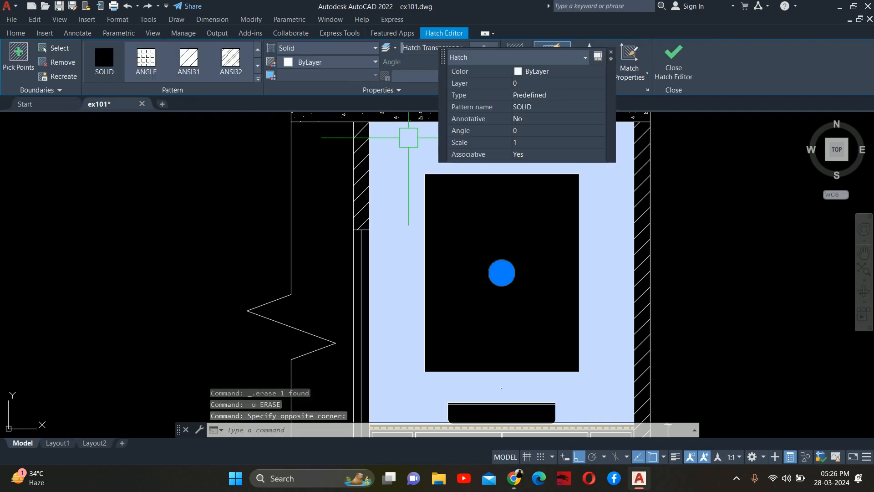
{"action": "key", "text": "Delete"}
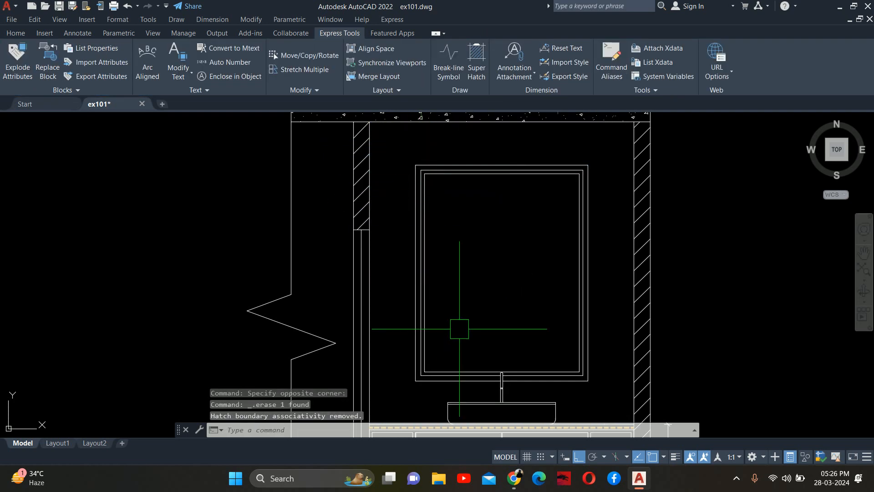
Step: Retry the solid hatch on the mirror's inner frame band and erase the misplaced fill from the wall area
{"action": "scroll", "coordinate": [459, 329], "scroll_direction": "up", "scroll_amount": 4}
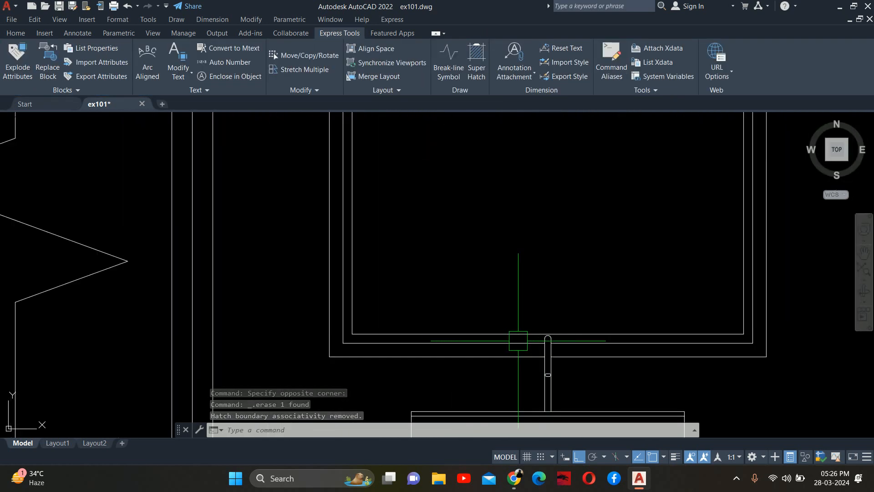
{"action": "type", "text": "h"}
{"action": "key", "text": "space"}
{"action": "scroll", "coordinate": [509, 337], "scroll_direction": "down", "scroll_amount": 2}
{"action": "middle_click_drag", "start_coordinate": [495, 336], "coordinate": [504, 409]}
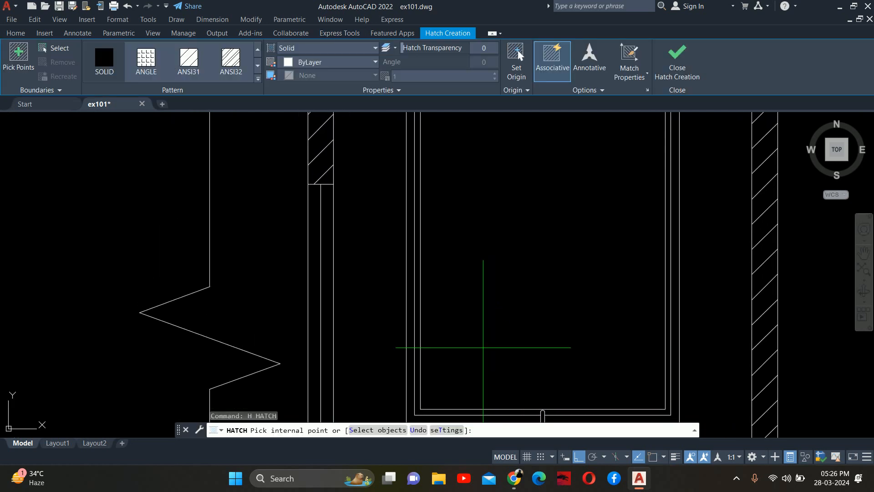
{"action": "scroll", "coordinate": [483, 348], "scroll_direction": "down", "scroll_amount": 2}
{"action": "left_click", "coordinate": [439, 194]}
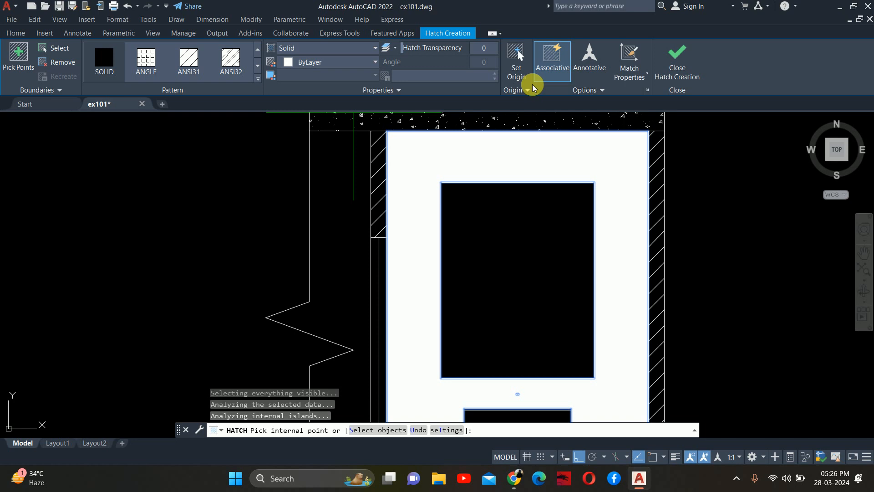
{"action": "key", "text": "ctrl+z"}
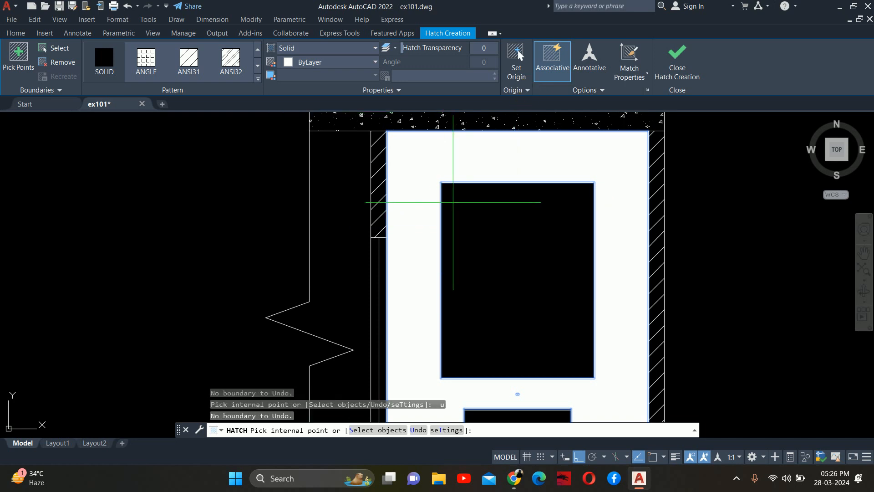
{"action": "key", "text": "Escape"}
{"action": "left_click", "coordinate": [490, 164]}
{"action": "key", "text": "Delete"}
{"action": "middle_click_drag", "start_coordinate": [476, 221], "coordinate": [493, 209]}
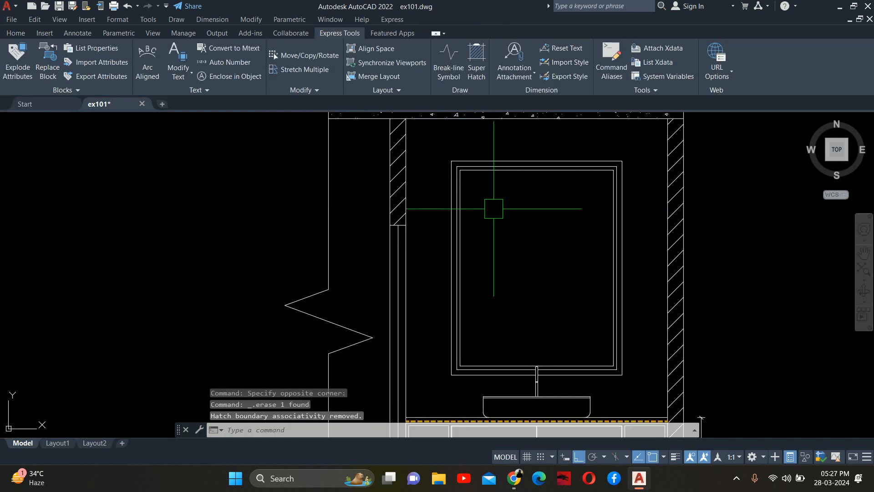
Step: Draw a short vertical line from the top of the faucet's arc up past the mirror's innermost bottom line
{"action": "middle_click_drag", "start_coordinate": [522, 349], "coordinate": [512, 317]}
{"action": "scroll", "coordinate": [519, 339], "scroll_direction": "up", "scroll_amount": 4}
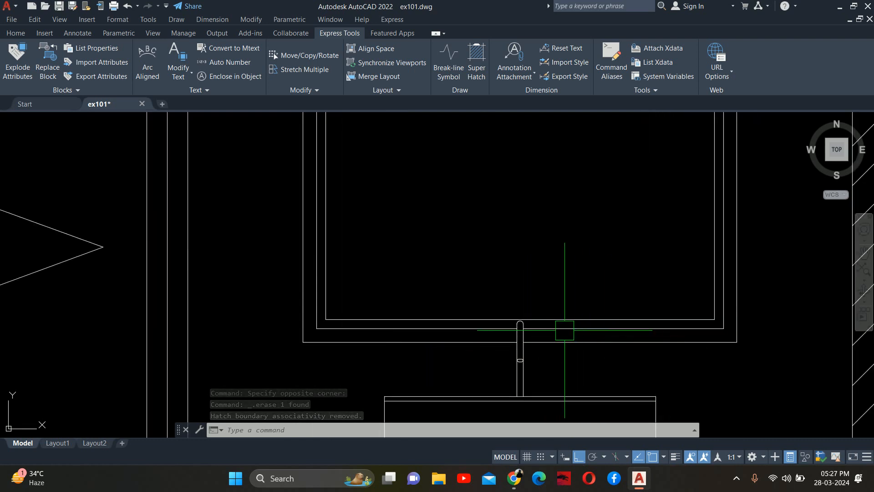
{"action": "scroll", "coordinate": [524, 317], "scroll_direction": "down", "scroll_amount": 5}
{"action": "scroll", "coordinate": [488, 209], "scroll_direction": "up", "scroll_amount": 1}
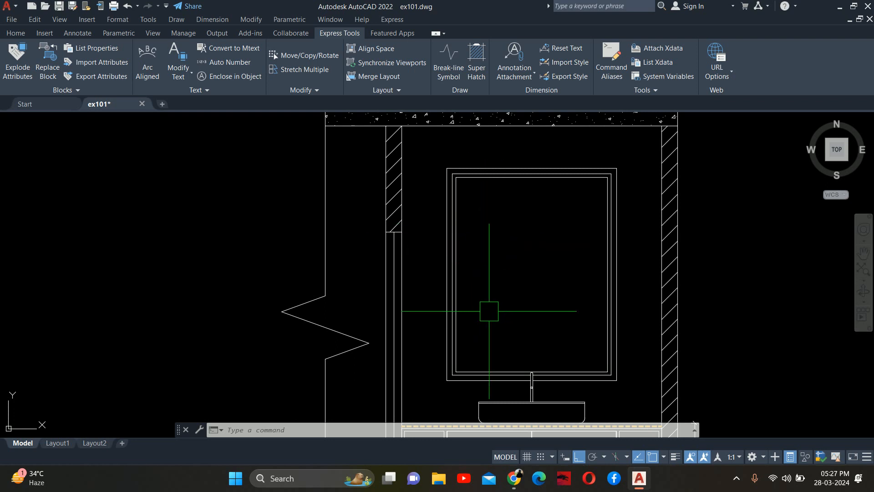
{"action": "scroll", "coordinate": [531, 378], "scroll_direction": "up", "scroll_amount": 14}
{"action": "type", "text": "L"}
{"action": "key", "text": "Return"}
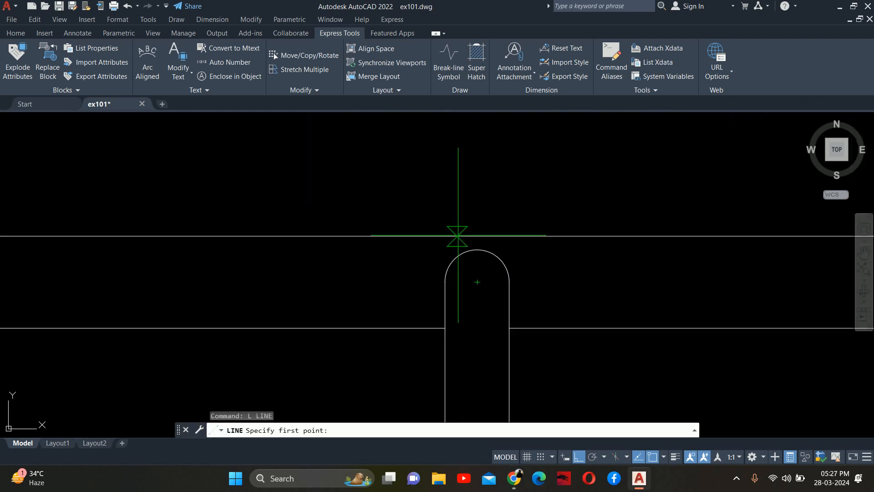
{"action": "left_click", "coordinate": [477, 250]}
{"action": "left_click", "coordinate": [477, 176]}
{"action": "key", "text": "Escape"}
{"action": "key", "text": "Escape"}
{"action": "key", "text": "Escape"}
Step: Trim the part of the short vertical line that extends above the mirror's innermost bottom line
{"action": "type", "text": "tr"}
{"action": "key", "text": "Return"}
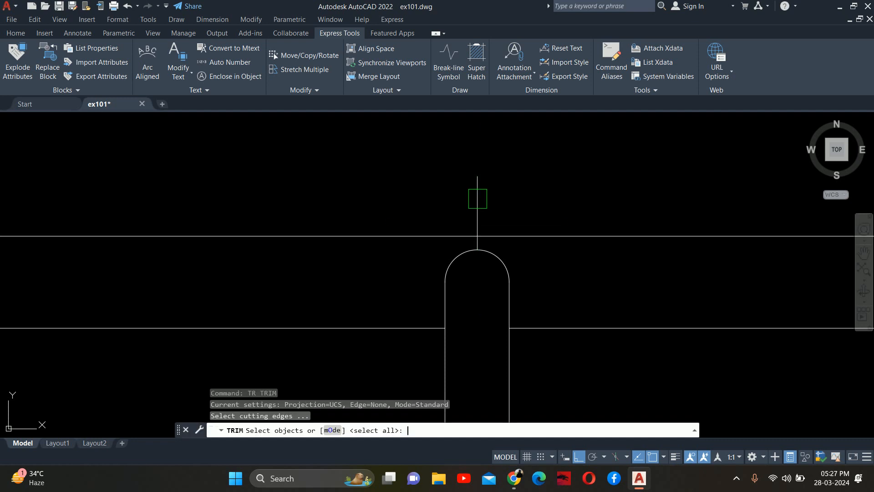
{"action": "key", "text": "Return"}
{"action": "left_click", "coordinate": [477, 198]}
{"action": "scroll", "coordinate": [504, 247], "scroll_direction": "down", "scroll_amount": 12}
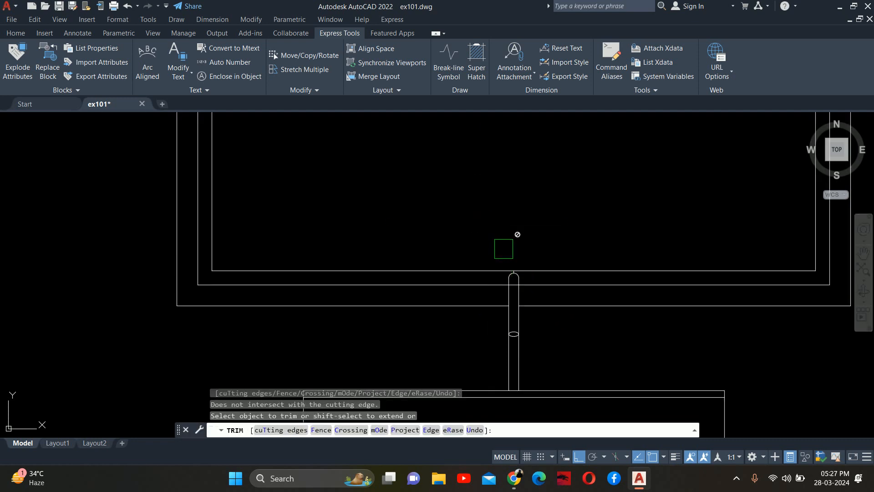
{"action": "key", "text": "Escape"}
{"action": "key", "text": "Escape"}
{"action": "key", "text": "Escape"}
Step: Fill the band between the two inner mirror rectangles with a solid hatch
{"action": "key", "text": "Return"}
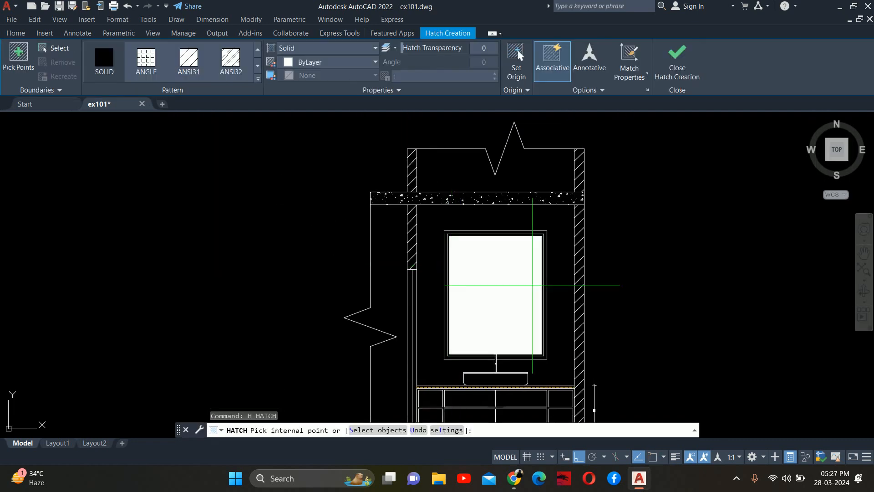
{"action": "type", "text": "t"}
{"action": "key", "text": "Return"}
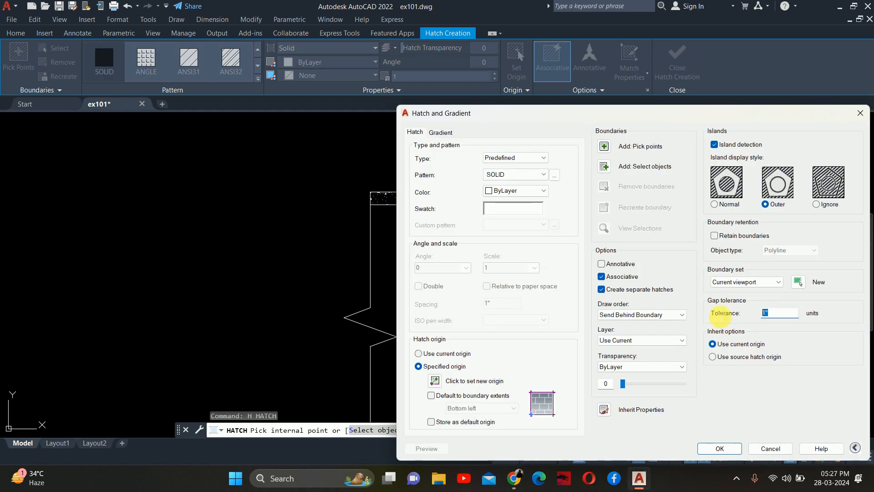
{"action": "left_click", "coordinate": [605, 147]}
{"action": "left_click", "coordinate": [449, 239]}
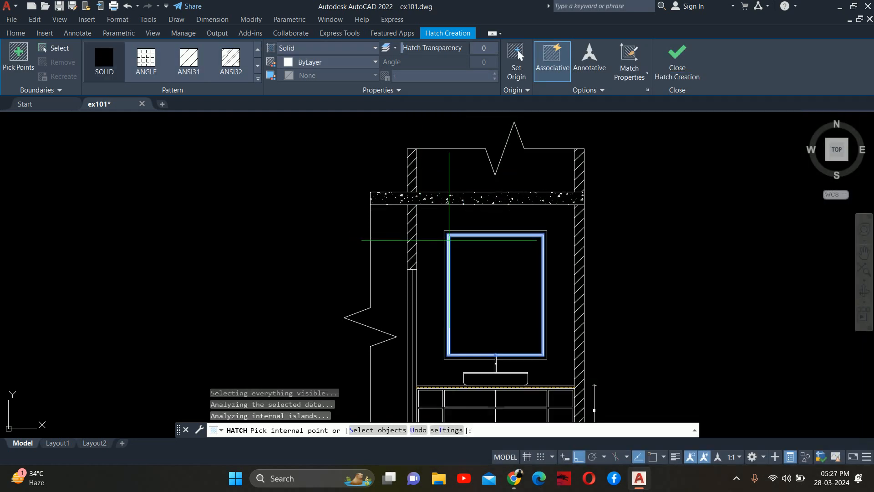
{"action": "scroll", "coordinate": [478, 299], "scroll_direction": "up", "scroll_amount": 4}
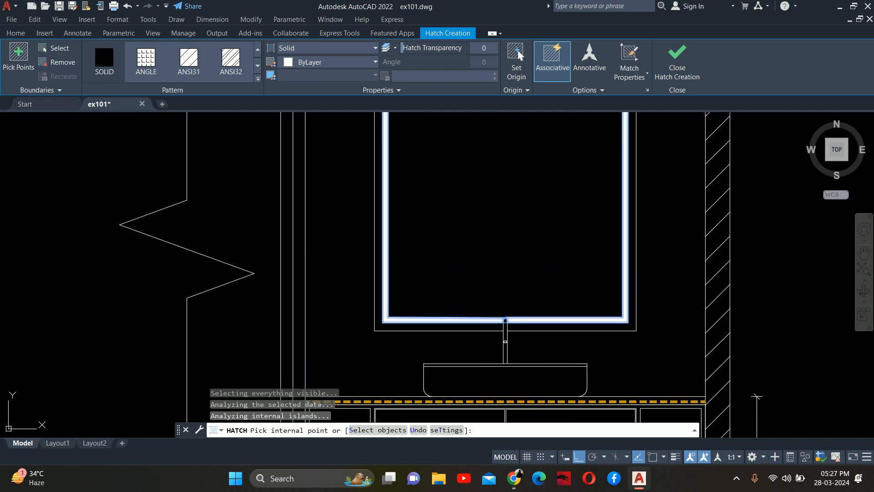
{"action": "key", "text": "Escape"}
{"action": "key", "text": "Escape"}
Step: Match the mirror band's solid hatch to the properties of the orange strip beneath the basin's countertop
{"action": "middle_click_drag", "start_coordinate": [520, 320], "coordinate": [494, 226]}
{"action": "key", "text": "Return"}
{"action": "scroll", "coordinate": [505, 283], "scroll_direction": "up", "scroll_amount": 4}
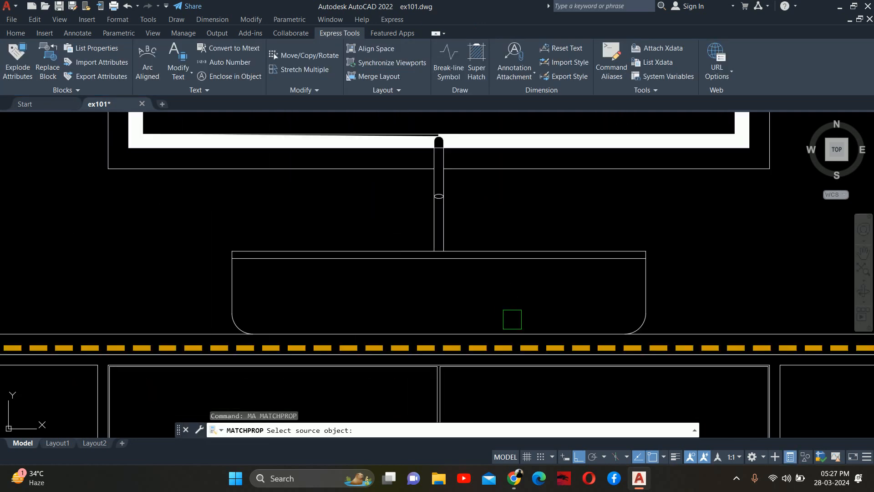
{"action": "scroll", "coordinate": [518, 347], "scroll_direction": "up", "scroll_amount": 4}
{"action": "left_click", "coordinate": [530, 348]}
{"action": "scroll", "coordinate": [530, 344], "scroll_direction": "down", "scroll_amount": 6}
{"action": "middle_click_drag", "start_coordinate": [526, 293], "coordinate": [515, 331]}
{"action": "scroll", "coordinate": [501, 239], "scroll_direction": "up", "scroll_amount": 6}
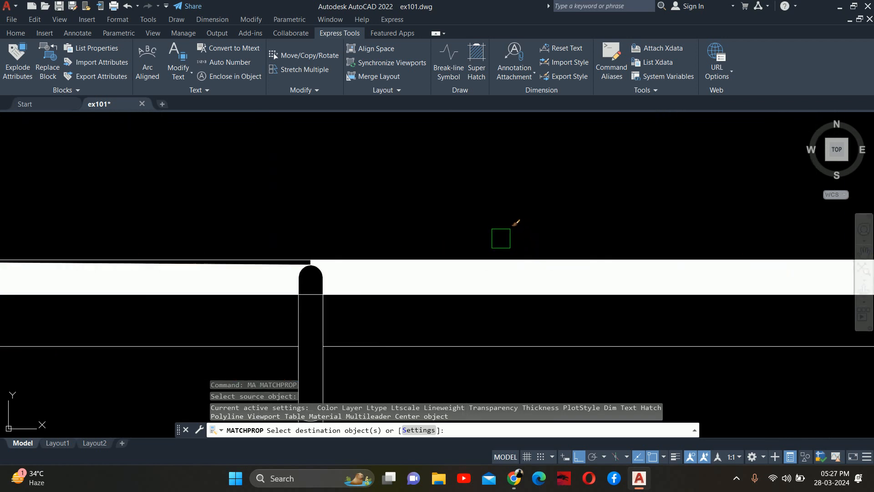
{"action": "left_click", "coordinate": [492, 283]}
{"action": "key", "text": "Escape"}
{"action": "key", "text": "Escape"}
{"action": "scroll", "coordinate": [491, 248], "scroll_direction": "down", "scroll_amount": 6}
{"action": "scroll", "coordinate": [562, 224], "scroll_direction": "up", "scroll_amount": 4}
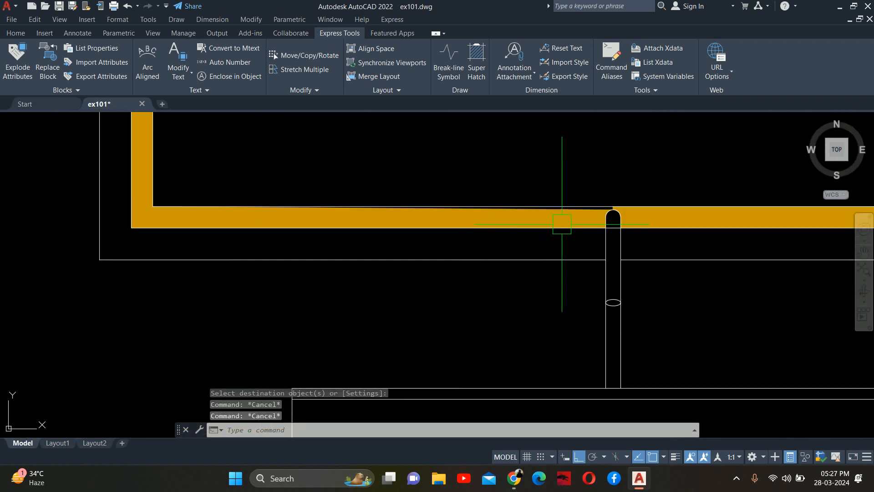
Step: Erase the vertical dimension beside the vanity cabinet
{"action": "scroll", "coordinate": [651, 214], "scroll_direction": "down", "scroll_amount": 8}
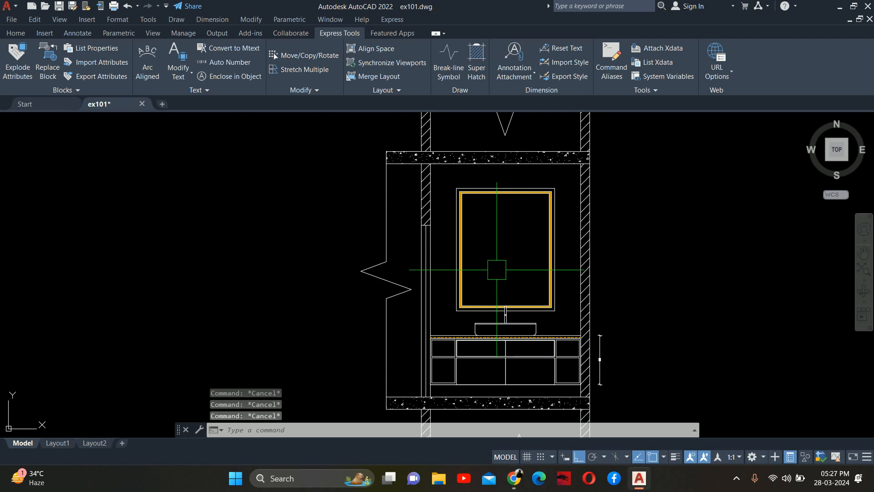
{"action": "middle_click_drag", "start_coordinate": [496, 273], "coordinate": [528, 250]}
{"action": "scroll", "coordinate": [538, 325], "scroll_direction": "down", "scroll_amount": 4}
{"action": "scroll", "coordinate": [478, 319], "scroll_direction": "up", "scroll_amount": 7}
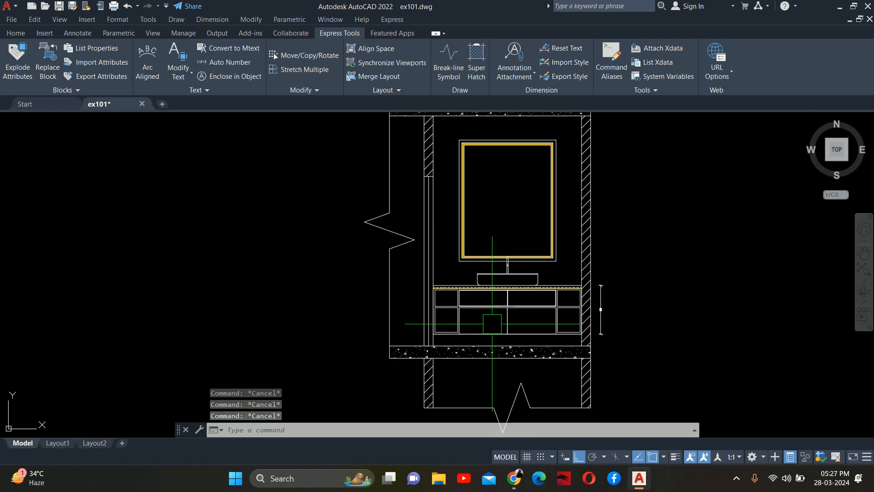
{"action": "left_click", "coordinate": [605, 309]}
{"action": "key", "text": "Escape"}
Step: Draw a 6" line at 45° near the centre of the mirror glass
{"action": "scroll", "coordinate": [510, 291], "scroll_direction": "down", "scroll_amount": 3}
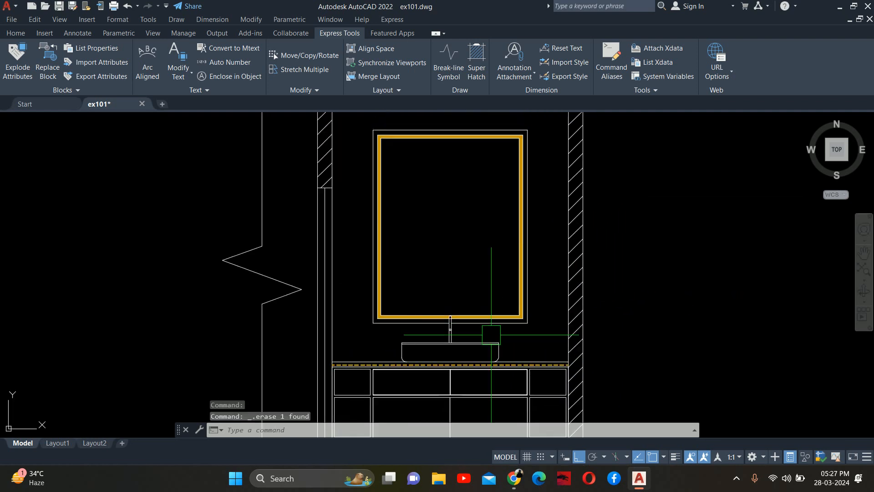
{"action": "type", "text": "l"}
{"action": "key", "text": "Return"}
{"action": "left_click", "coordinate": [475, 253]}
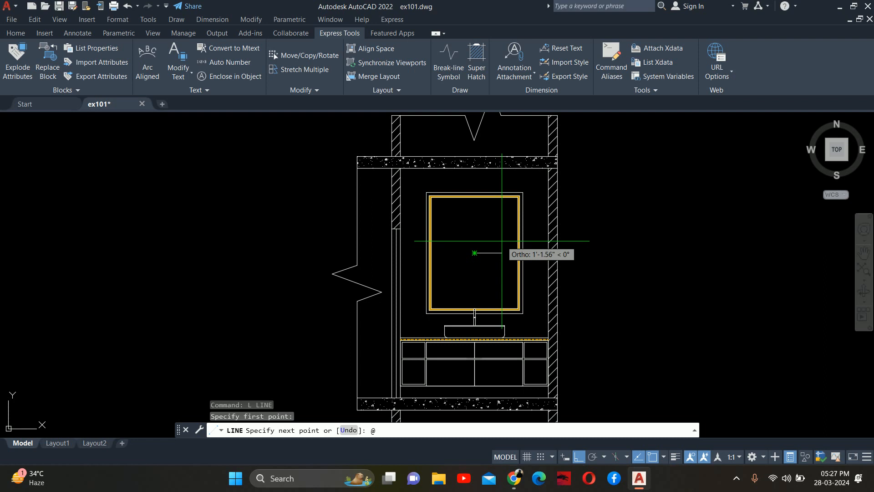
{"action": "type", "text": "@6<45"}
{"action": "key", "text": "Return"}
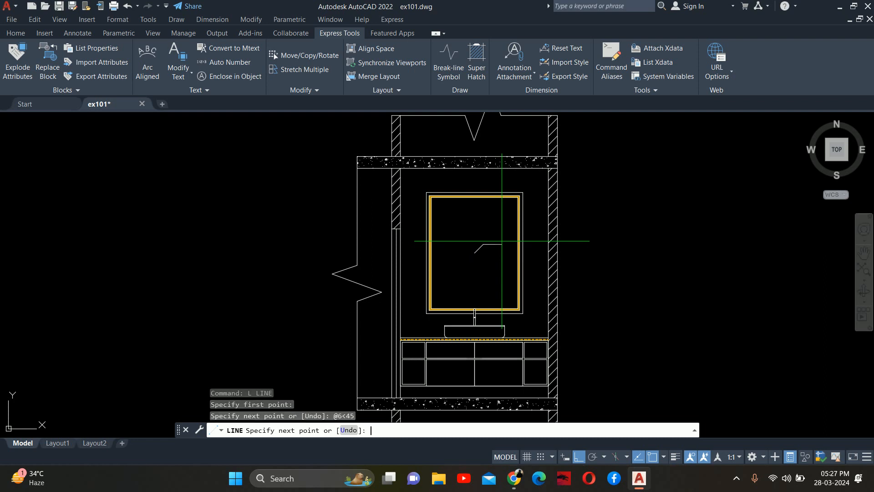
{"action": "scroll", "coordinate": [502, 241], "scroll_direction": "up", "scroll_amount": 4}
{"action": "key", "text": "Escape"}
Step: Offset the diagonal line in the mirror glass 1.5" to each side
{"action": "type", "text": "o"}
{"action": "key", "text": "Return"}
{"action": "type", "text": "1.5"}
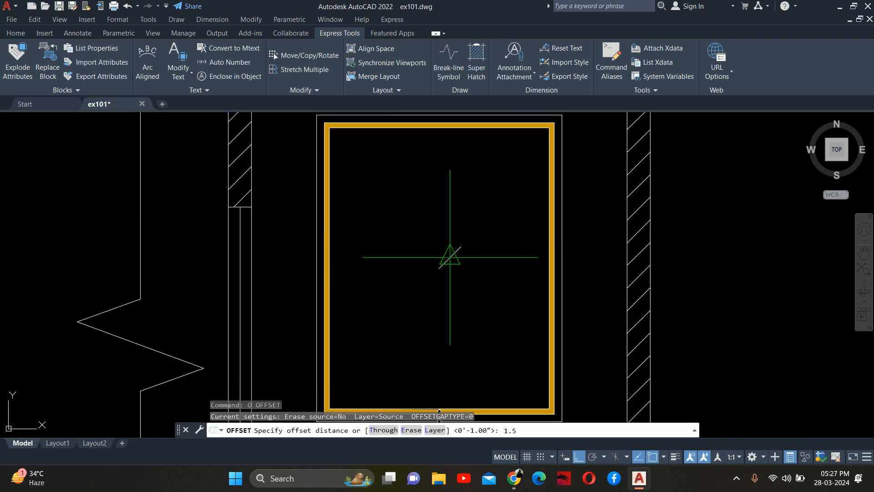
{"action": "key", "text": "Return"}
{"action": "left_click", "coordinate": [450, 250]}
{"action": "left_click", "coordinate": [443, 246]}
{"action": "scroll", "coordinate": [450, 267], "scroll_direction": "up", "scroll_amount": 4}
{"action": "left_click", "coordinate": [450, 246]}
{"action": "left_click", "coordinate": [472, 247]}
{"action": "key", "text": "Escape"}
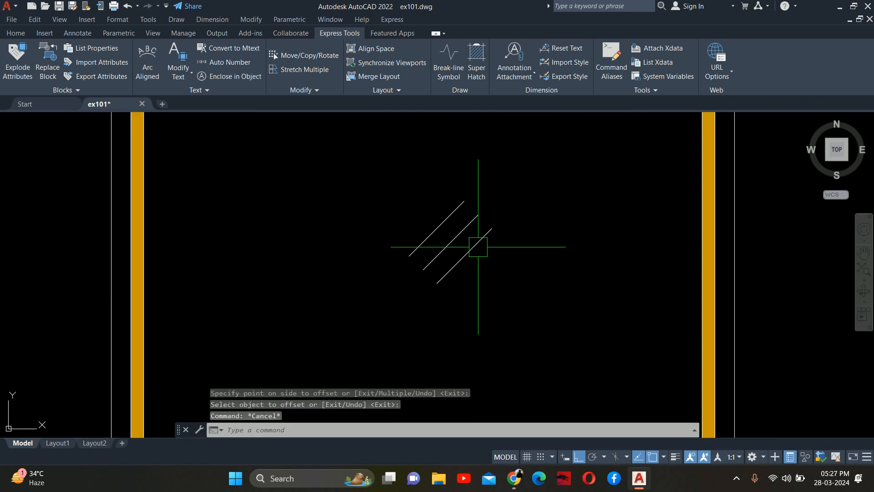
Step: Shorten the two outer diagonal lines in the mirror glass by stretching their upper ends down, leaving the middle line out of the selection
{"action": "type", "text": "s"}
{"action": "key", "text": "Return"}
{"action": "left_click", "coordinate": [523, 273]}
{"action": "left_click", "coordinate": [447, 163]}
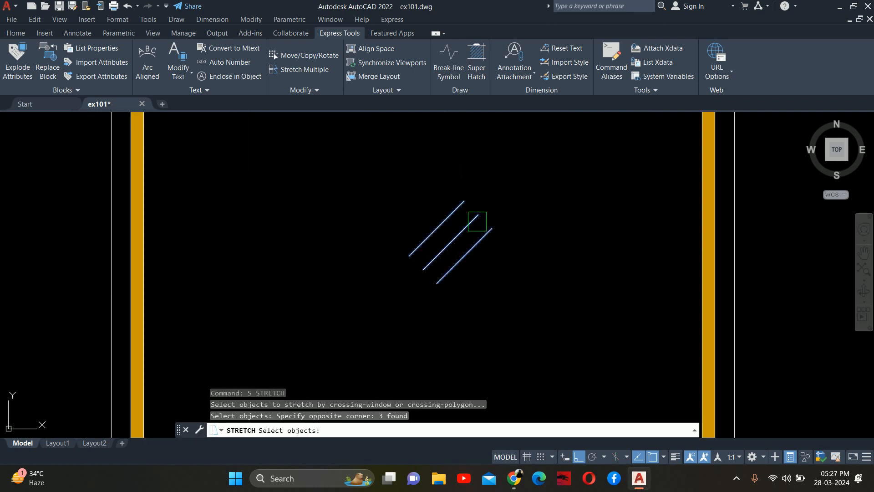
{"action": "left_click", "coordinate": [477, 221], "text": "shift"}
{"action": "scroll", "coordinate": [456, 229], "scroll_direction": "up", "scroll_amount": 2}
{"action": "key", "text": "Return"}
{"action": "left_click", "coordinate": [487, 205]}
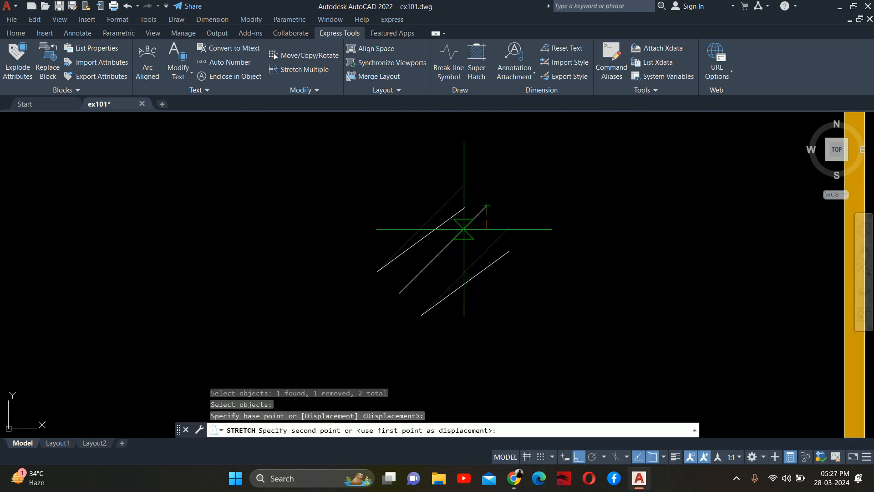
{"action": "left_click", "coordinate": [444, 249]}
{"action": "key", "text": "Escape"}
{"action": "key", "text": "Escape"}
{"action": "key", "text": "Escape"}
Step: Mirror the three diagonal glass lines about the axis through their lower ends, keeping the source lines
{"action": "type", "text": "mi"}
{"action": "key", "text": "Return"}
{"action": "left_click", "coordinate": [525, 333]}
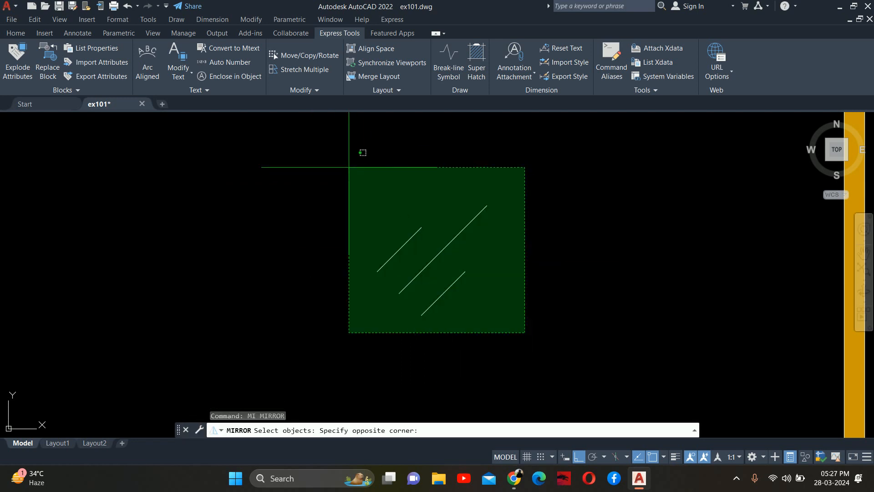
{"action": "left_click", "coordinate": [349, 167]}
{"action": "key", "text": "Return"}
{"action": "left_click", "coordinate": [378, 271]}
{"action": "left_click", "coordinate": [422, 315]}
{"action": "key", "text": "Return"}
{"action": "key", "text": "Escape"}
{"action": "scroll", "coordinate": [479, 249], "scroll_direction": "down", "scroll_amount": 7}
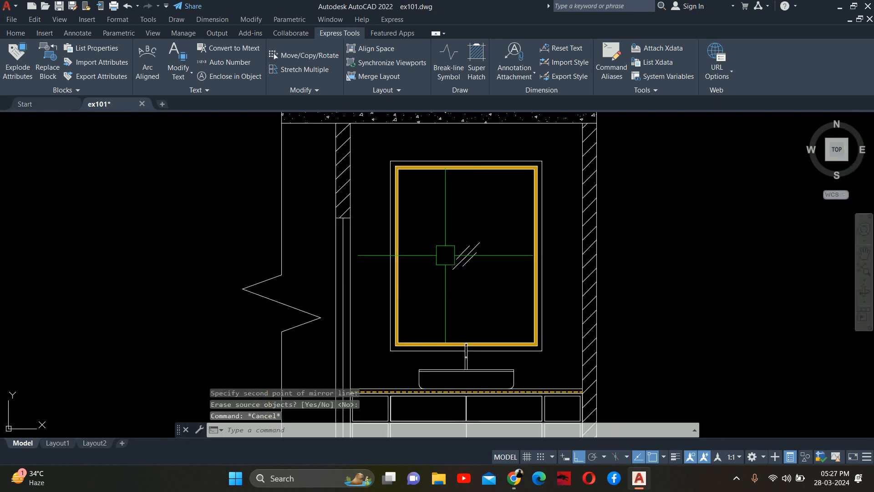
{"action": "key", "text": "Escape"}
Step: Dimension the vertical gap between the floor slab and the underside of the vanity cabinet, placing it outside the hatched right wall
{"action": "middle_click_drag", "start_coordinate": [445, 255], "coordinate": [468, 244]}
{"action": "scroll", "coordinate": [505, 281], "scroll_direction": "down", "scroll_amount": 2}
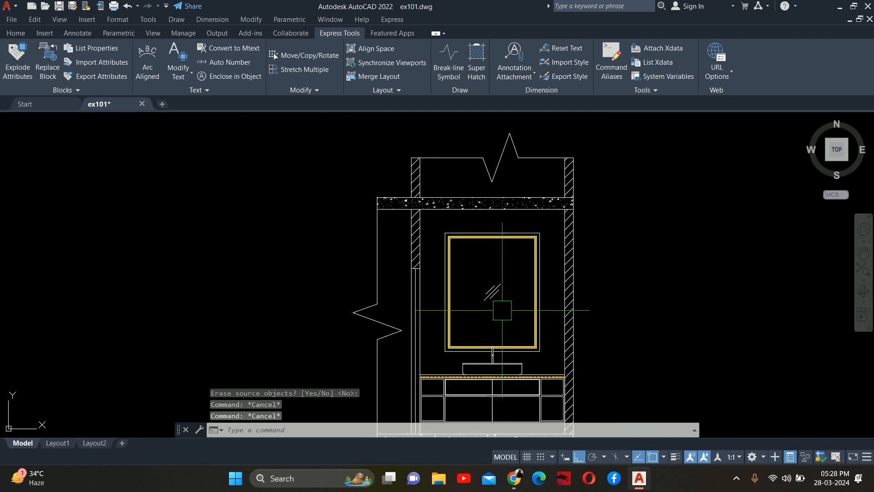
{"action": "mouse_move", "coordinate": [551, 307]}
{"action": "middle_mouse_down"}
{"action": "mouse_move", "coordinate": [448, 273]}
{"action": "mouse_move", "coordinate": [372, 263]}
{"action": "middle_mouse_up"}
{"action": "key", "text": "Escape"}
{"action": "scroll", "coordinate": [448, 274], "scroll_direction": "up", "scroll_amount": 3}
{"action": "type", "text": "dli"}
{"action": "key", "text": "Return"}
{"action": "scroll", "coordinate": [387, 299], "scroll_direction": "up", "scroll_amount": 6}
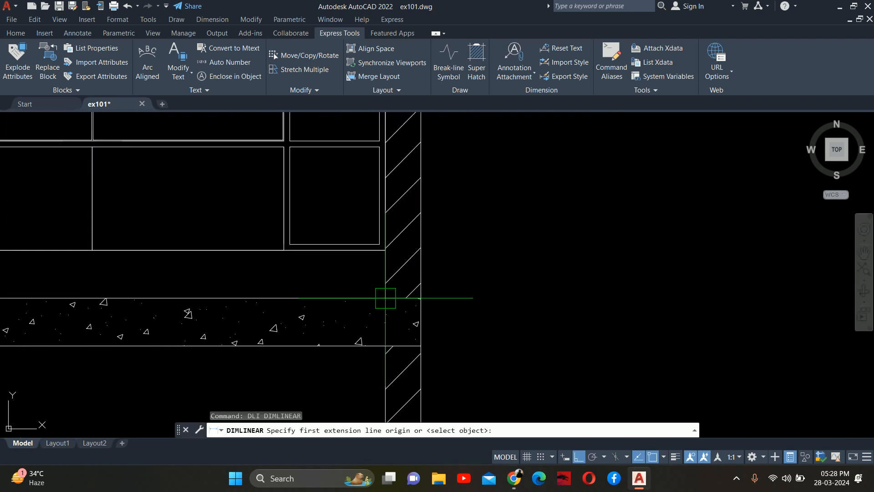
{"action": "left_click", "coordinate": [435, 295]}
{"action": "left_click", "coordinate": [380, 219]}
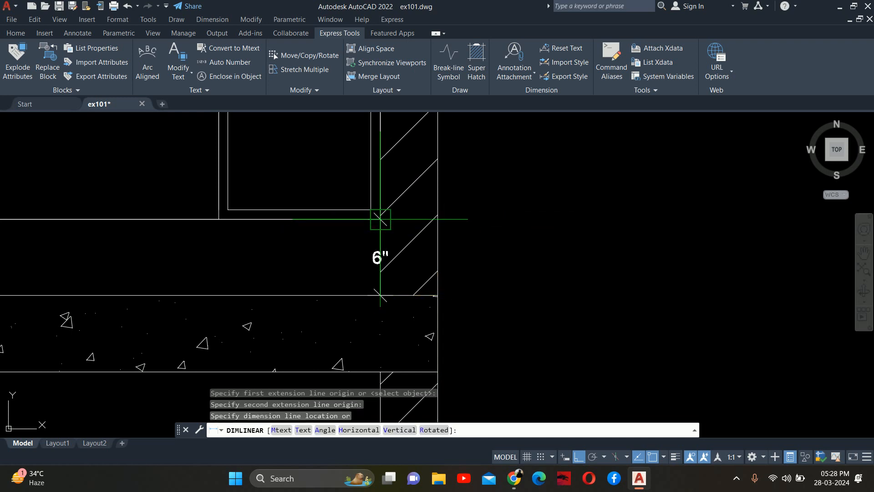
{"action": "left_click", "coordinate": [499, 249]}
{"action": "scroll", "coordinate": [500, 249], "scroll_direction": "down", "scroll_amount": 2}
{"action": "key", "text": "Escape"}
{"action": "key", "text": "Escape"}
{"action": "key", "text": "Escape"}
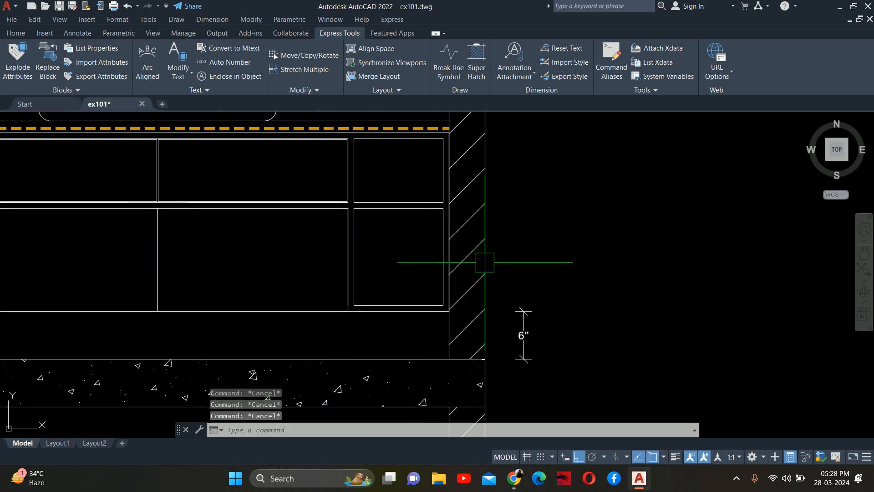
Step: Continue the dimension chain upward to the middle of the gap between the cabinet's two rows, then to the countertop's lower and upper edges
{"action": "type", "text": "DCO"}
{"action": "key", "text": "Return"}
{"action": "scroll", "coordinate": [449, 238], "scroll_direction": "up", "scroll_amount": 5}
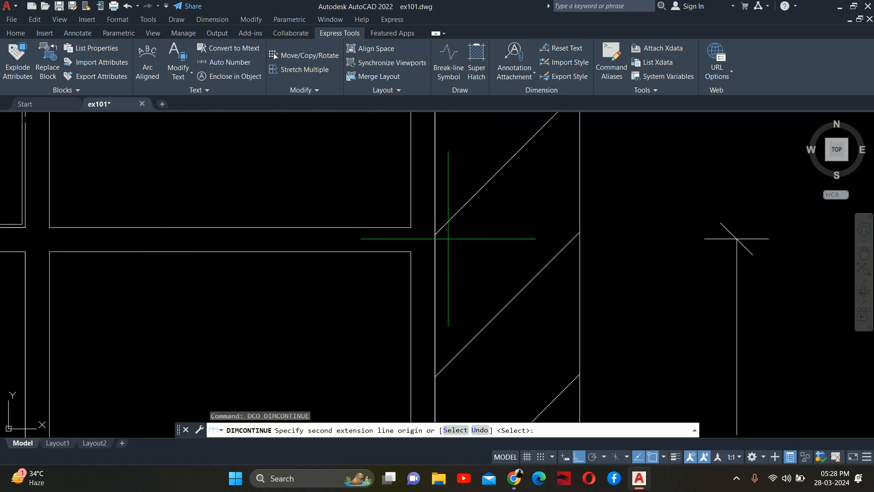
{"action": "type", "text": "M2P"}
{"action": "key", "text": "Return"}
{"action": "left_click", "coordinate": [411, 228]}
{"action": "left_click", "coordinate": [411, 251]}
{"action": "scroll", "coordinate": [418, 254], "scroll_direction": "down", "scroll_amount": 2}
{"action": "scroll", "coordinate": [418, 254], "scroll_direction": "up", "scroll_amount": 3}
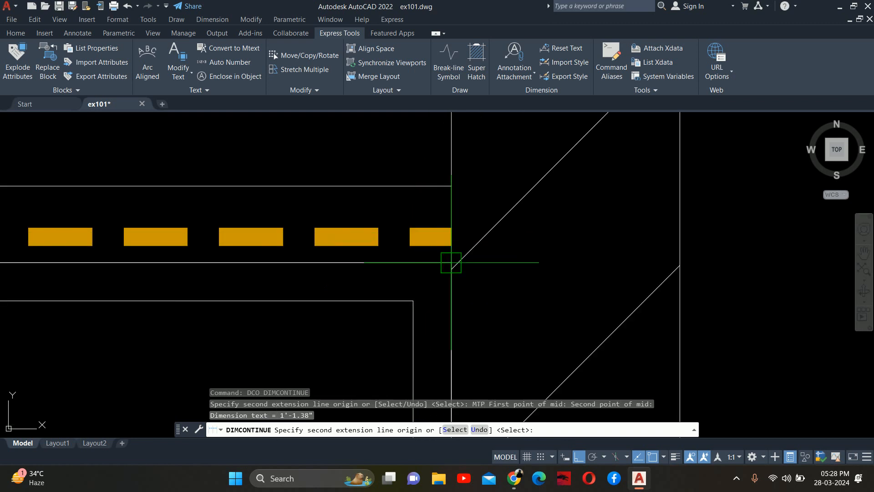
{"action": "left_click", "coordinate": [452, 260]}
{"action": "scroll", "coordinate": [452, 260], "scroll_direction": "down", "scroll_amount": 1}
{"action": "left_click", "coordinate": [453, 212]}
{"action": "scroll", "coordinate": [473, 310], "scroll_direction": "down", "scroll_amount": 5}
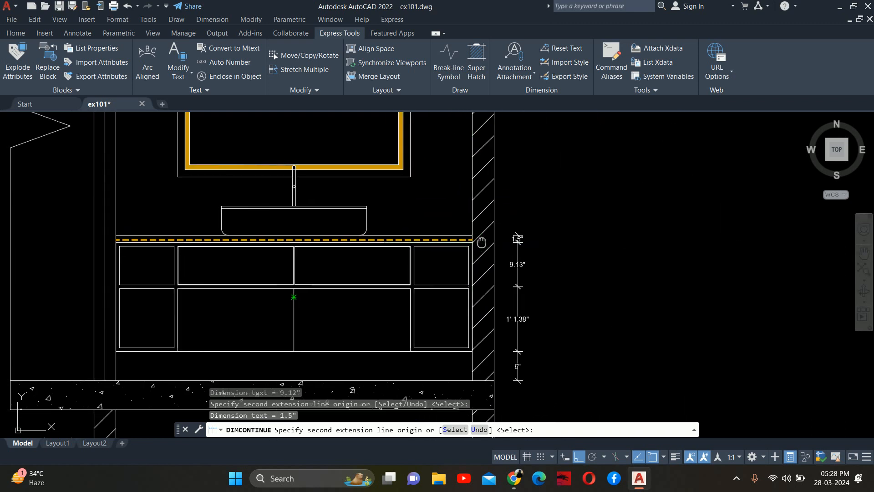
Step: Continue the vertical dimension chain to the mirror's lower and upper edges and across the ceiling slab
{"action": "left_click", "coordinate": [411, 237]}
{"action": "scroll", "coordinate": [466, 238], "scroll_direction": "down", "scroll_amount": 2}
{"action": "middle_click_drag", "start_coordinate": [468, 238], "coordinate": [487, 396]}
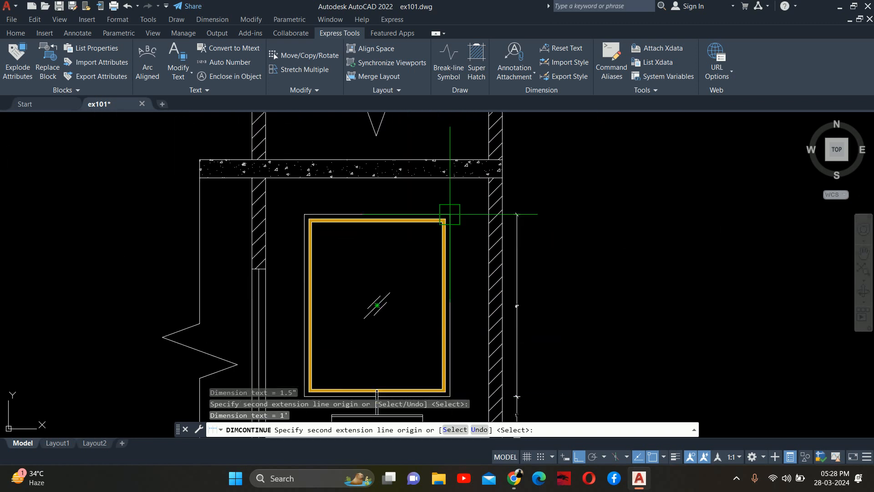
{"action": "scroll", "coordinate": [517, 188], "scroll_direction": "up", "scroll_amount": 4}
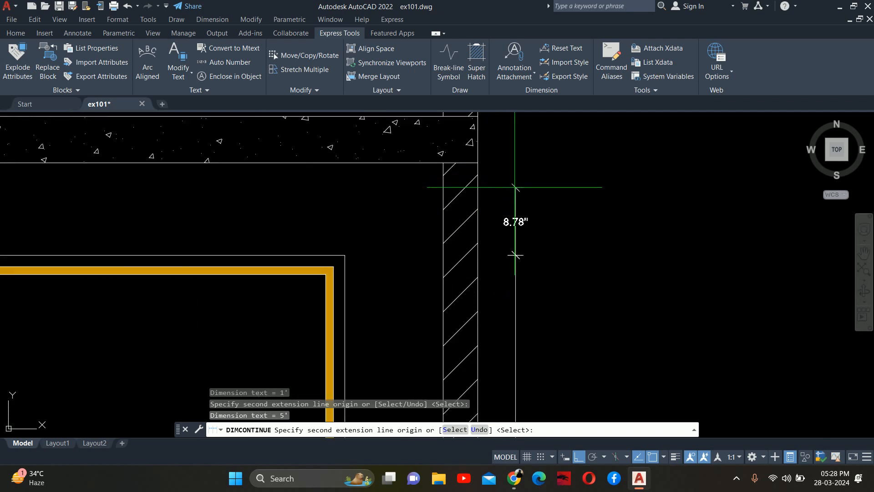
{"action": "left_click", "coordinate": [478, 162]}
{"action": "middle_click_drag", "start_coordinate": [479, 162], "coordinate": [493, 280]}
{"action": "scroll", "coordinate": [492, 234], "scroll_direction": "down", "scroll_amount": 3}
{"action": "middle_click_drag", "start_coordinate": [527, 234], "coordinate": [518, 190]}
{"action": "key", "text": "Escape"}
{"action": "key", "text": "Escape"}
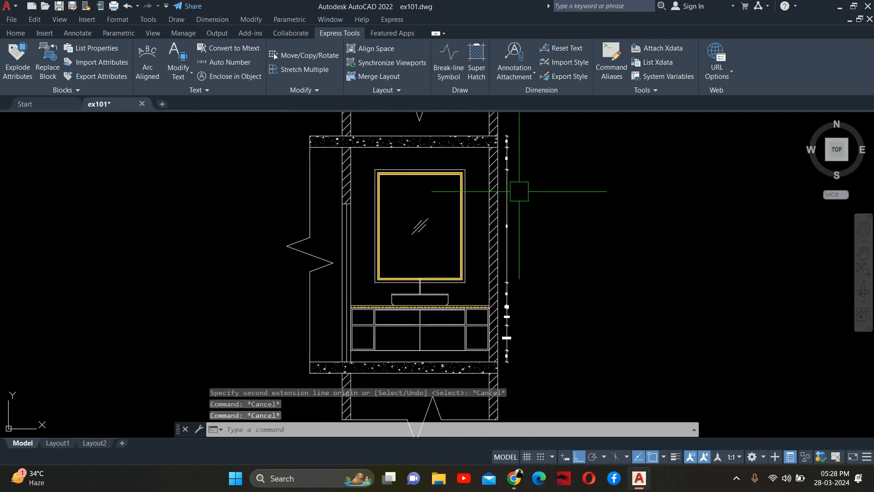
{"action": "type", "text": "d"}
{"action": "key", "text": "Return"}
{"action": "key", "text": "Escape"}
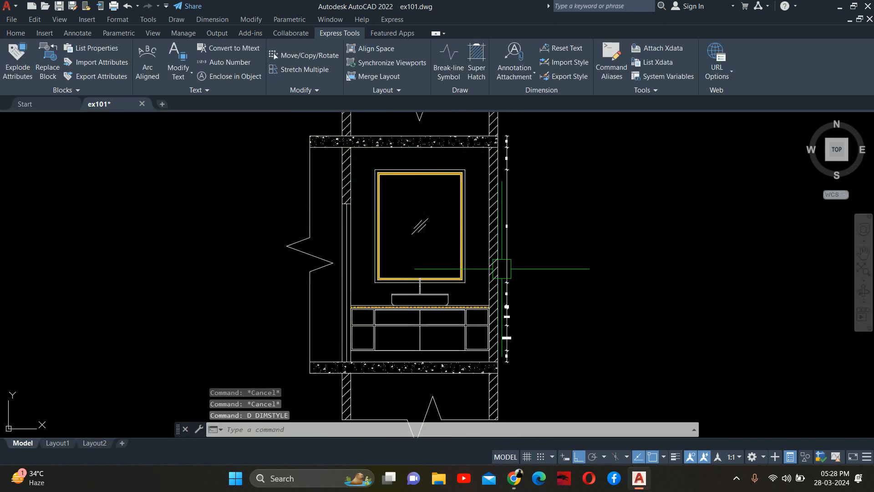
Step: Try applying the ISO-25 dimension style to the whole vertical dimension chain, then undo the change
{"action": "left_click", "coordinate": [566, 362]}
{"action": "left_click", "coordinate": [503, 127]}
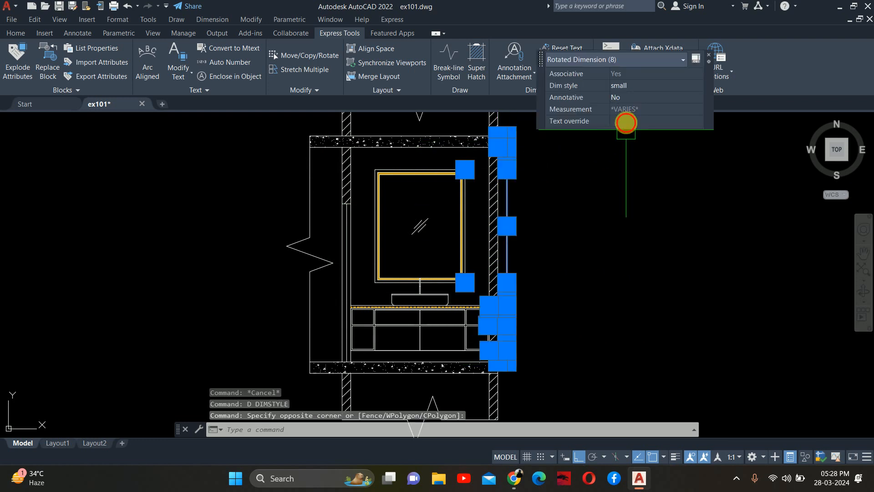
{"action": "left_click", "coordinate": [629, 84]}
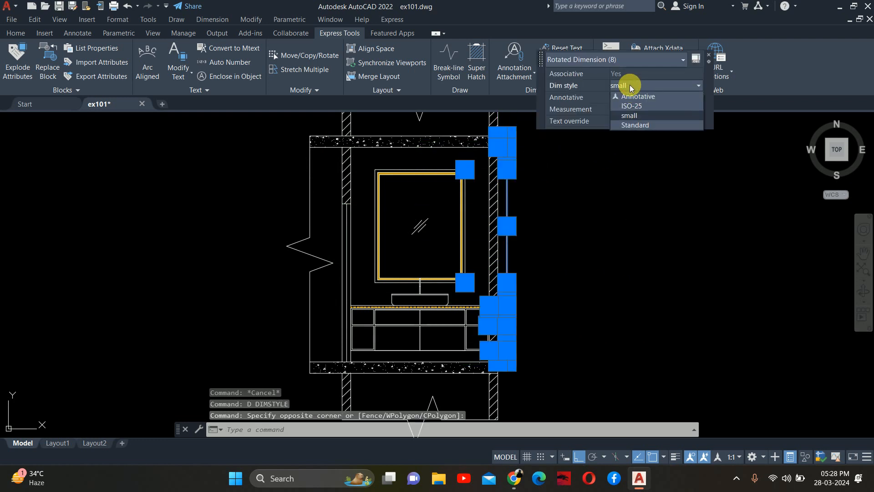
{"action": "left_click", "coordinate": [633, 108]}
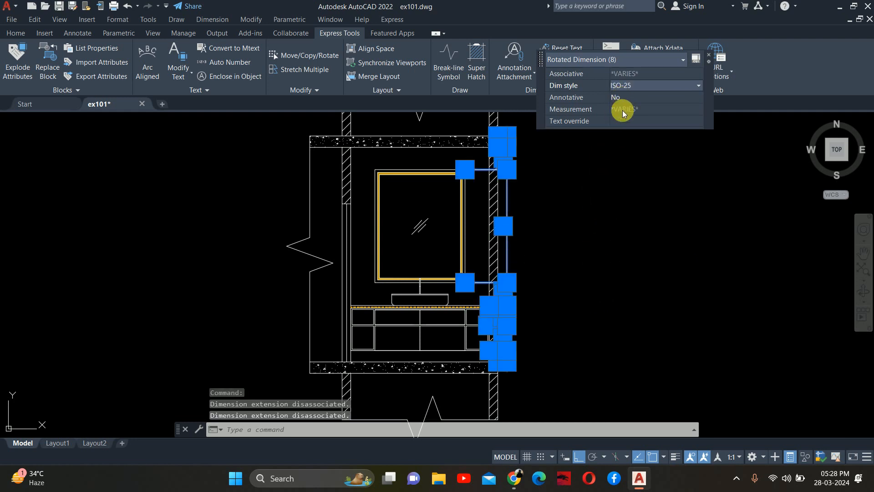
{"action": "key", "text": "Escape"}
{"action": "key", "text": "Escape"}
{"action": "scroll", "coordinate": [504, 331], "scroll_direction": "up", "scroll_amount": 3}
{"action": "middle_click_drag", "start_coordinate": [504, 332], "coordinate": [531, 322]}
{"action": "key", "text": "ctrl+z"}
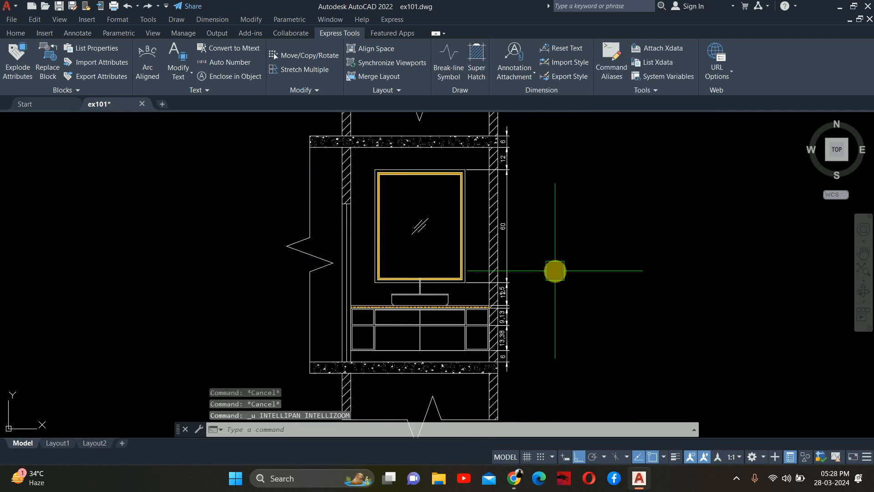
Step: Expand the drawing area to a clean screen and offset the vanity cabinet's lower door line by 0.1"
{"action": "key", "text": "ctrl+0"}
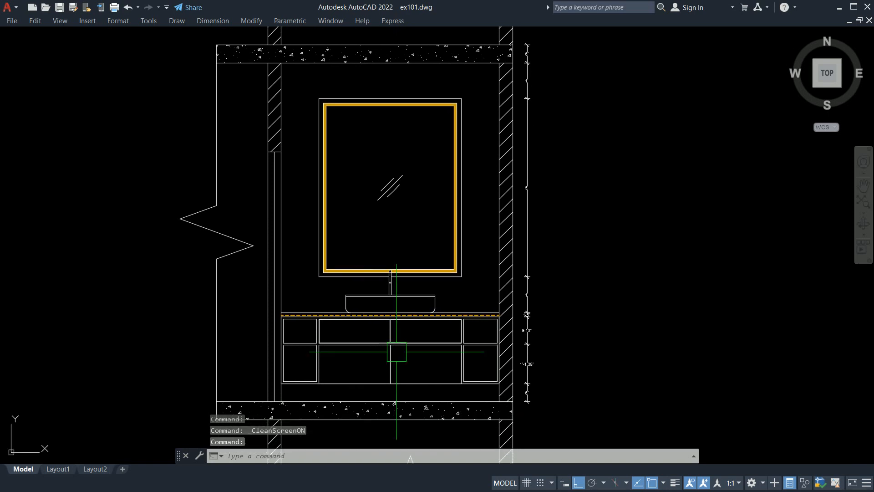
{"action": "key", "text": "Escape"}
{"action": "key", "text": "Escape"}
{"action": "scroll", "coordinate": [337, 332], "scroll_direction": "up", "scroll_amount": 4}
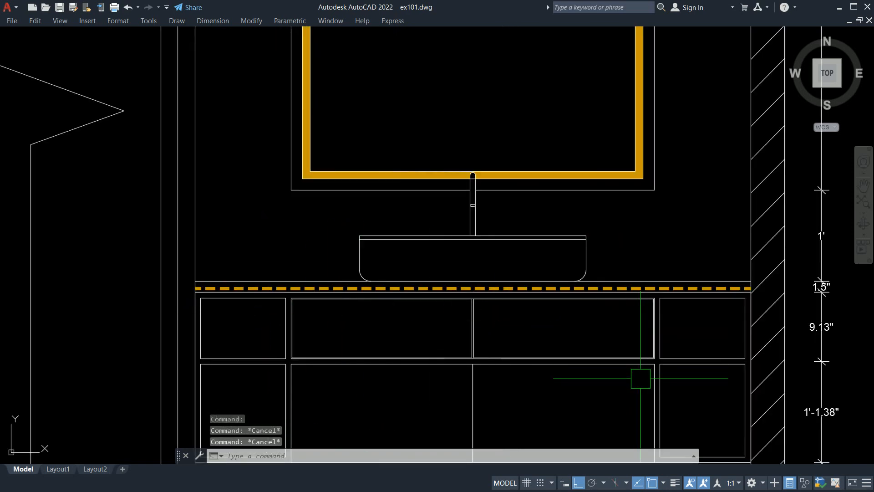
{"action": "middle_click_drag", "start_coordinate": [340, 386], "coordinate": [367, 332]}
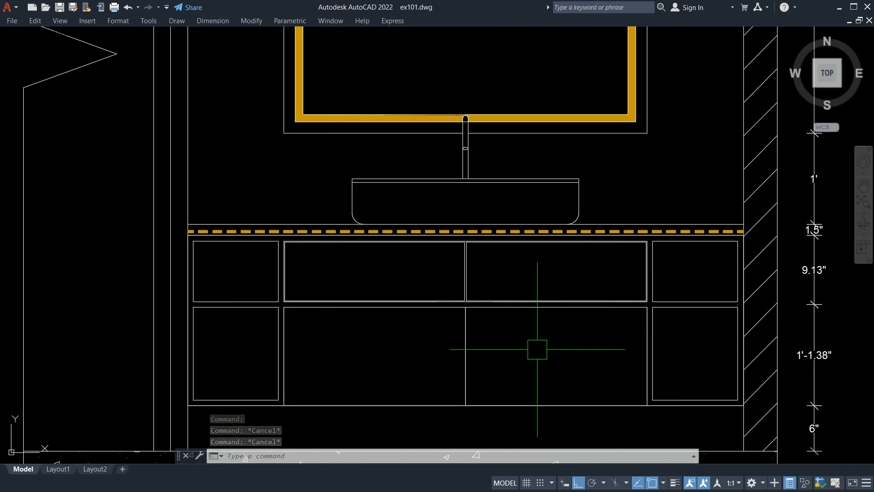
{"action": "key", "text": "Escape"}
{"action": "type", "text": "o"}
{"action": "key", "text": "Return"}
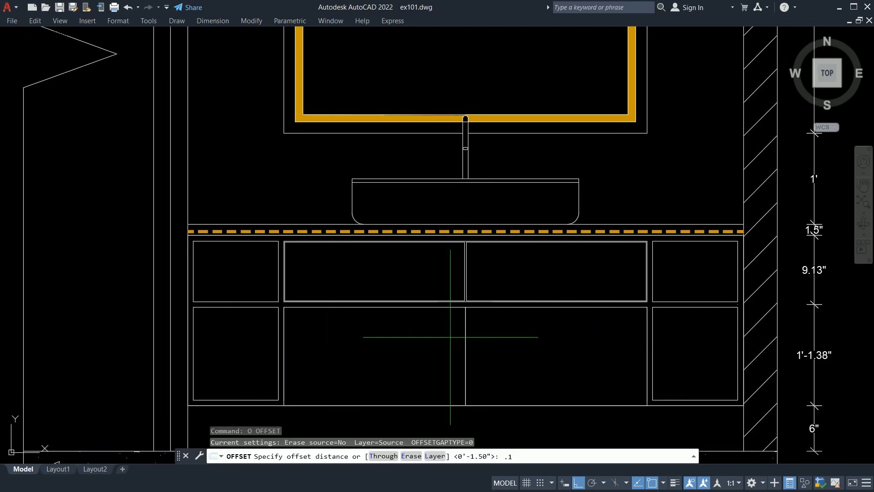
{"action": "key", "text": "Return"}
{"action": "scroll", "coordinate": [490, 343], "scroll_direction": "up", "scroll_amount": 5}
{"action": "left_click", "coordinate": [467, 257]}
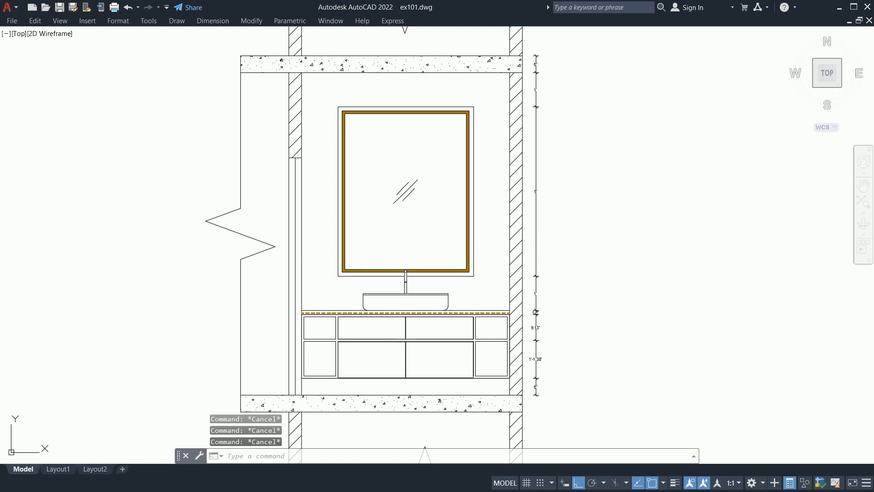
Step: Start modifying the "small" dimension style and change its text height
{"action": "key", "text": "ctrl+p"}
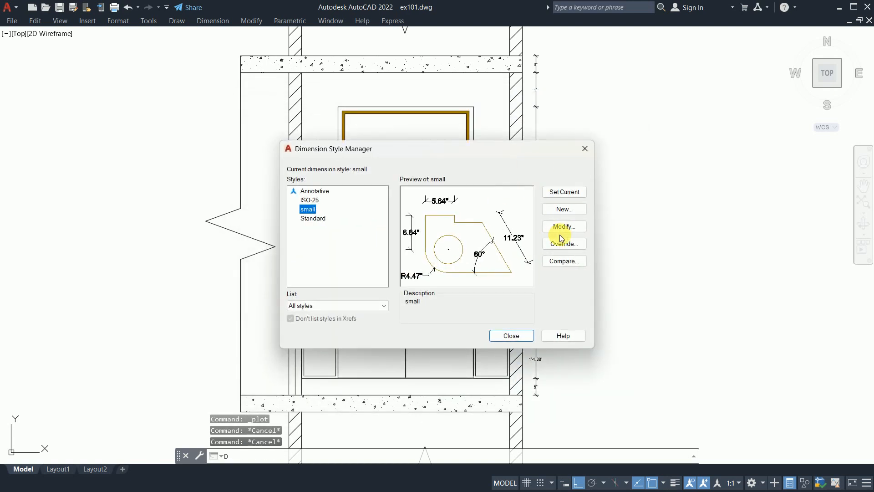
{"action": "left_click", "coordinate": [557, 231]}
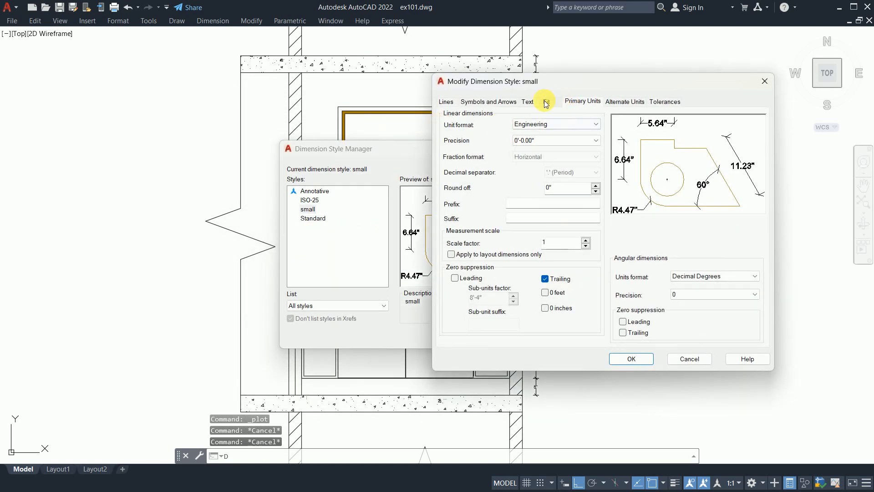
{"action": "left_click", "coordinate": [528, 101]}
{"action": "double_click", "coordinate": [564, 183]}
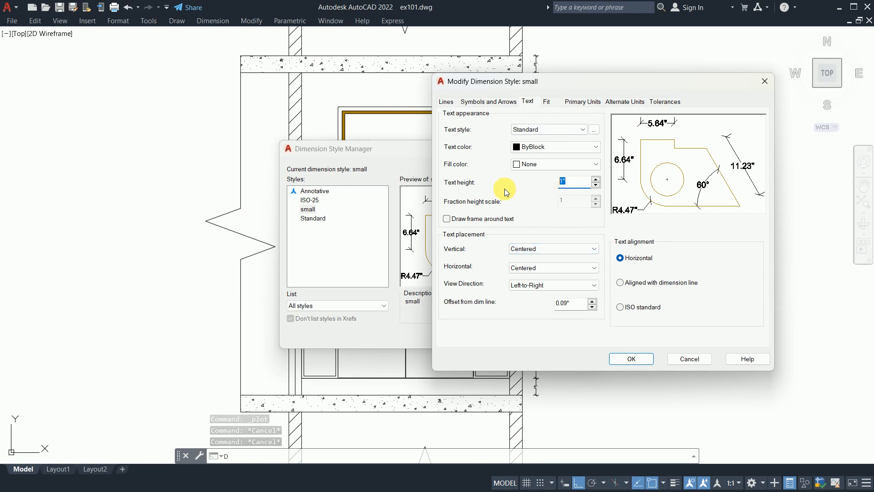
Step: Increase the dimension style's arrow size and set the linear round-off to 0.5"
{"action": "left_click", "coordinate": [487, 101]}
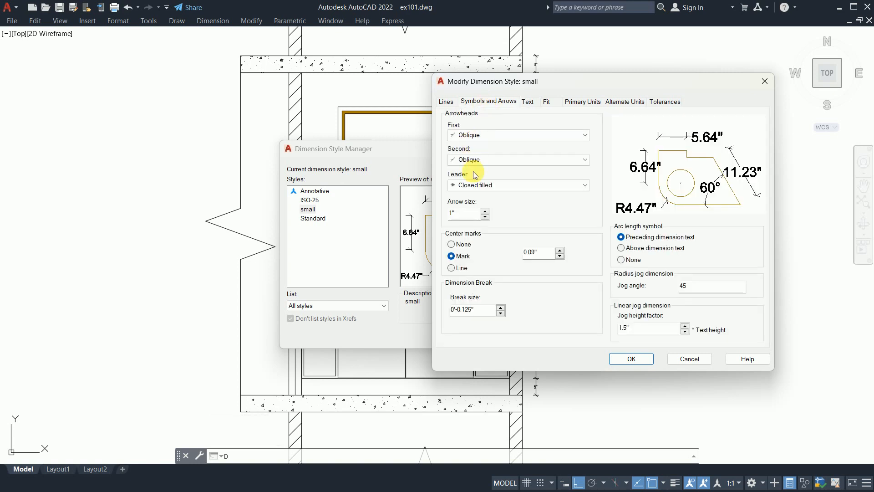
{"action": "left_click", "coordinate": [579, 101]}
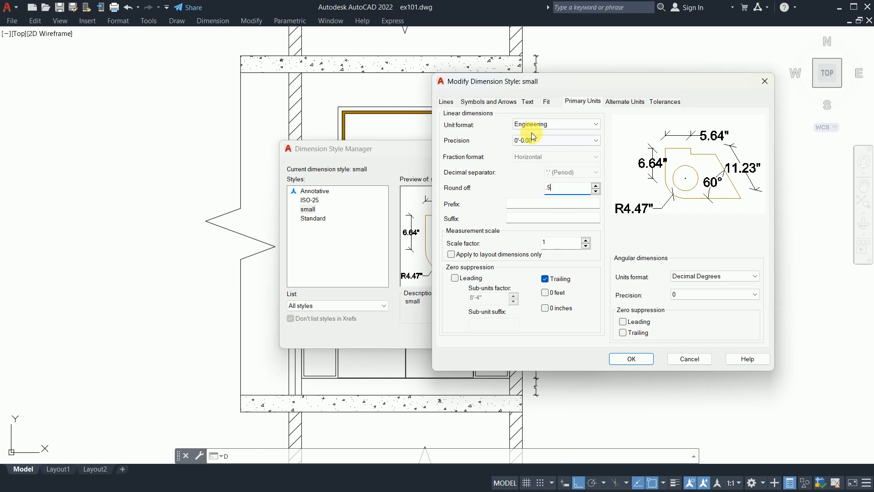
Step: Set the extension lines to extend 2" beyond dimension lines with a 2" origin offset, and turn off fixed-length extension lines
{"action": "left_click", "coordinate": [448, 102]}
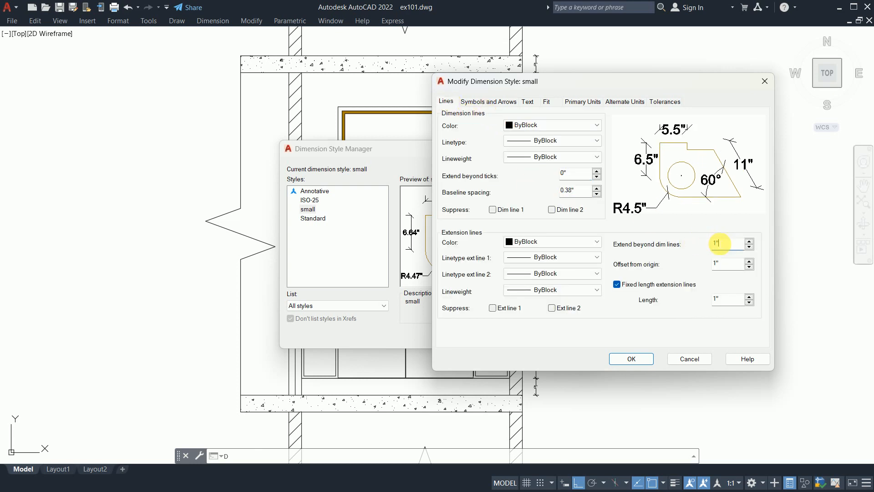
{"action": "type", "text": "2"}
{"action": "key", "text": "Tab"}
{"action": "type", "text": "2"}
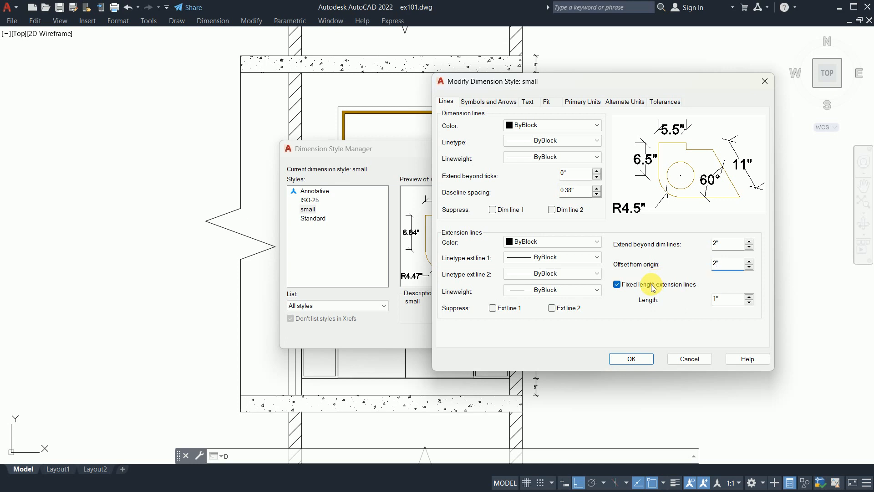
{"action": "left_click", "coordinate": [653, 286]}
Step: Set both extension line linetypes and the extension lineweight to ByLayer, and accept the dimension style changes
{"action": "left_click", "coordinate": [546, 257]}
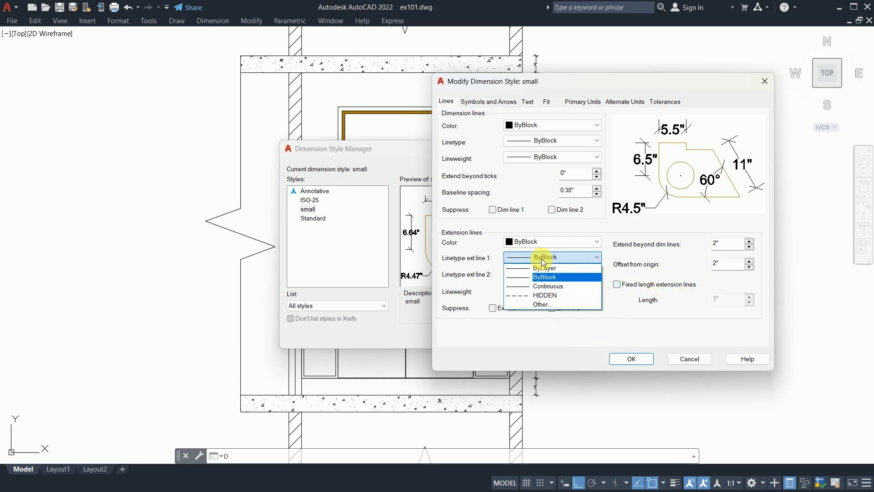
{"action": "left_click", "coordinate": [542, 268]}
{"action": "left_click", "coordinate": [551, 274]}
{"action": "left_click", "coordinate": [537, 293]}
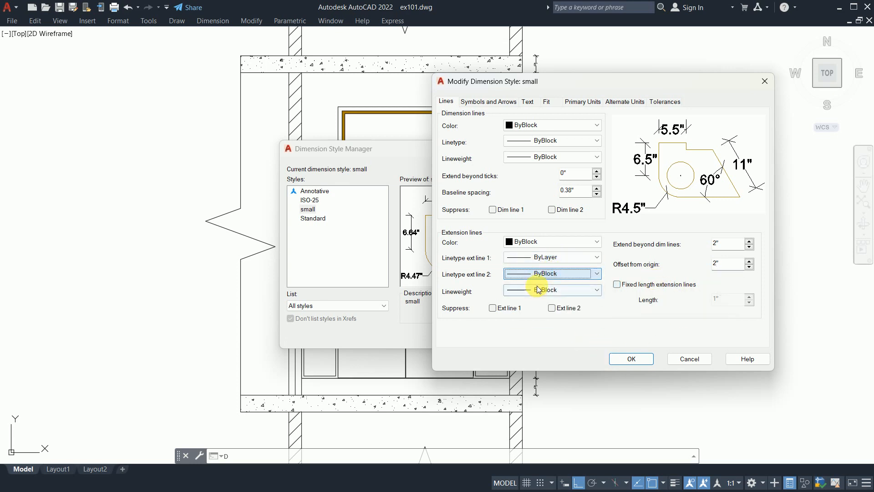
{"action": "left_click", "coordinate": [541, 275]}
{"action": "left_click", "coordinate": [542, 284]}
{"action": "left_click", "coordinate": [555, 290]}
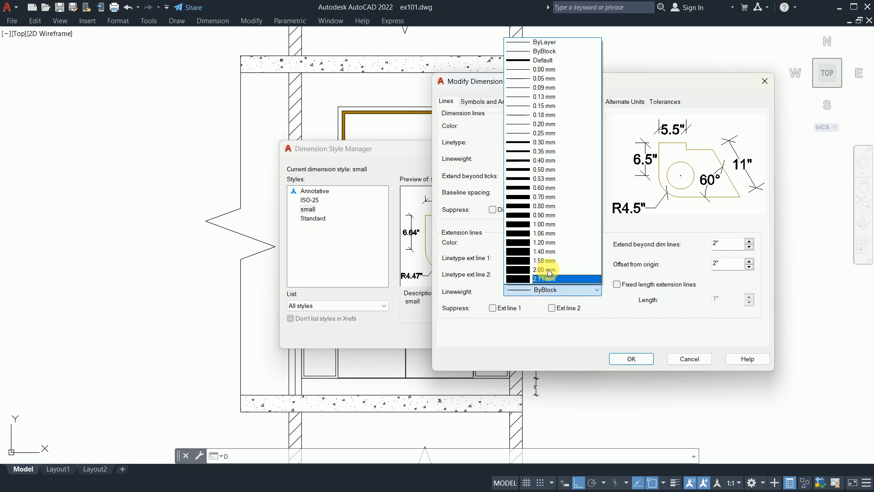
{"action": "left_click", "coordinate": [553, 40]}
{"action": "left_click", "coordinate": [631, 358]}
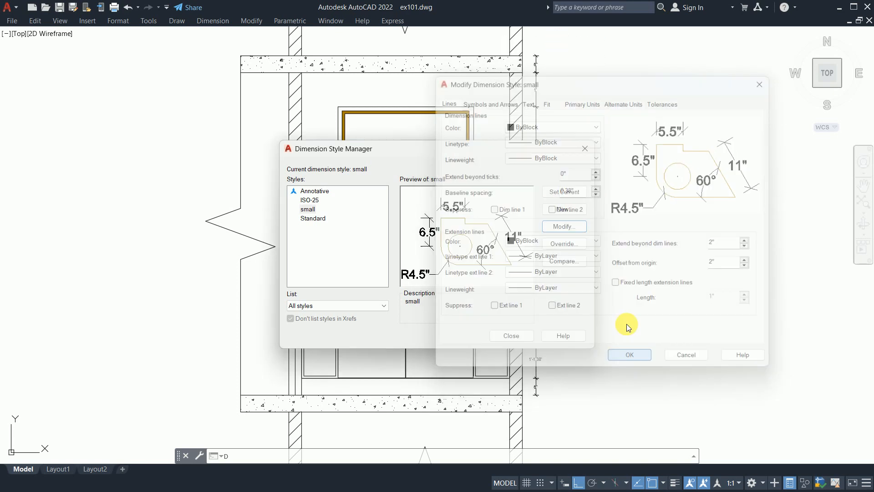
Step: Close the Dimension Style Manager and check the dimension chain beside the vanity elevation
{"action": "left_click", "coordinate": [511, 335]}
{"action": "key", "text": "Escape"}
{"action": "key", "text": "Escape"}
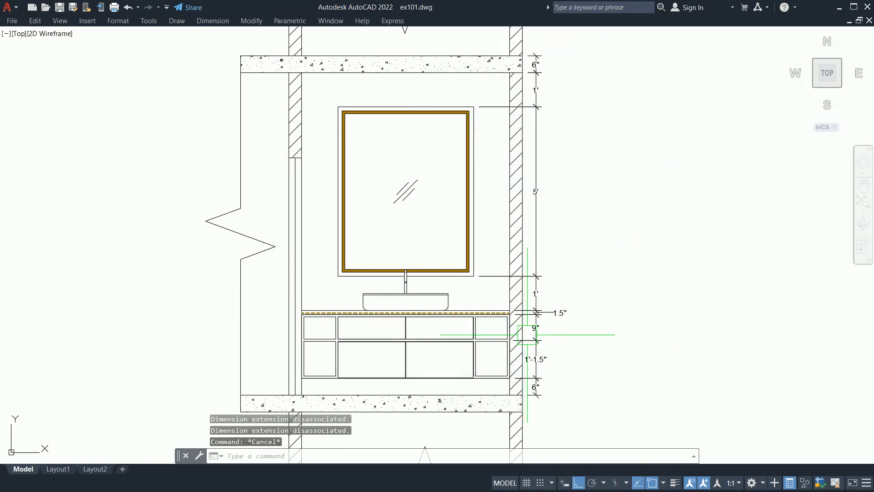
{"action": "scroll", "coordinate": [543, 312], "scroll_direction": "up", "scroll_amount": 3}
{"action": "scroll", "coordinate": [543, 313], "scroll_direction": "down", "scroll_amount": 3}
{"action": "key", "text": "Escape"}
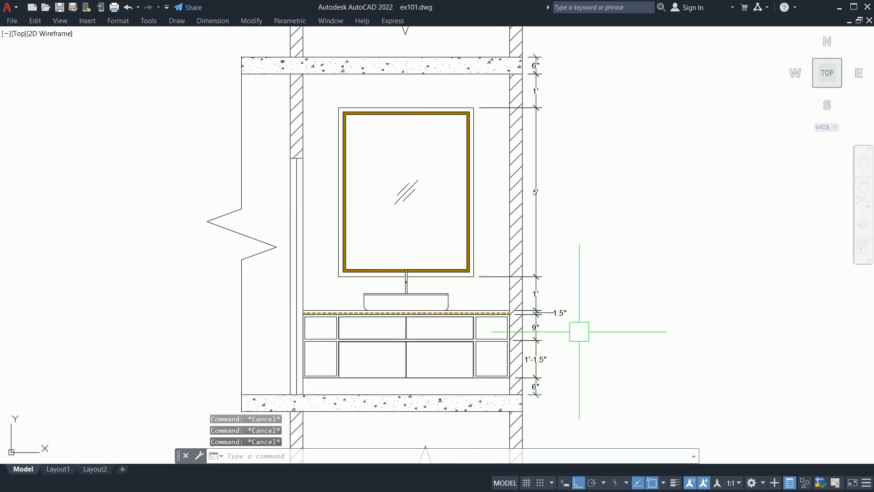
{"action": "middle_click_drag", "start_coordinate": [569, 333], "coordinate": [593, 334]}
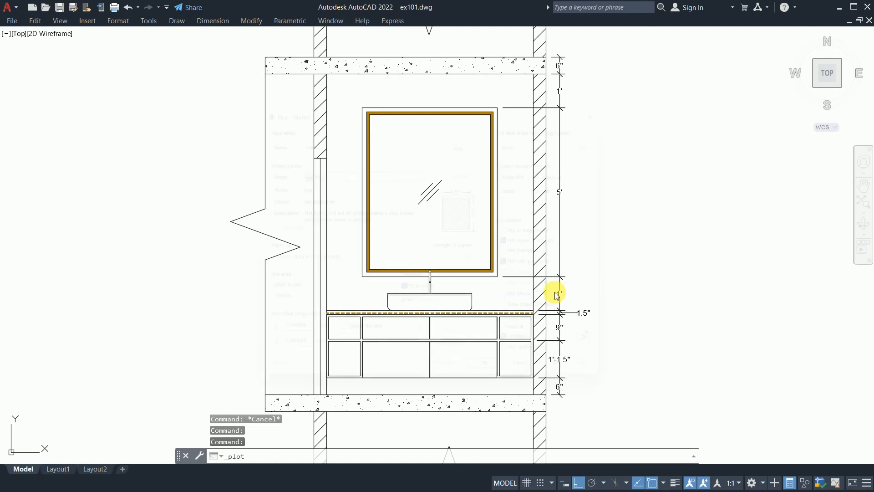
Step: Start a plot of the drawing, centered on the sheet, with DWG To PDF.pc3 as the plotter
{"action": "key", "text": "ctrl+p"}
{"action": "left_click", "coordinate": [356, 342]}
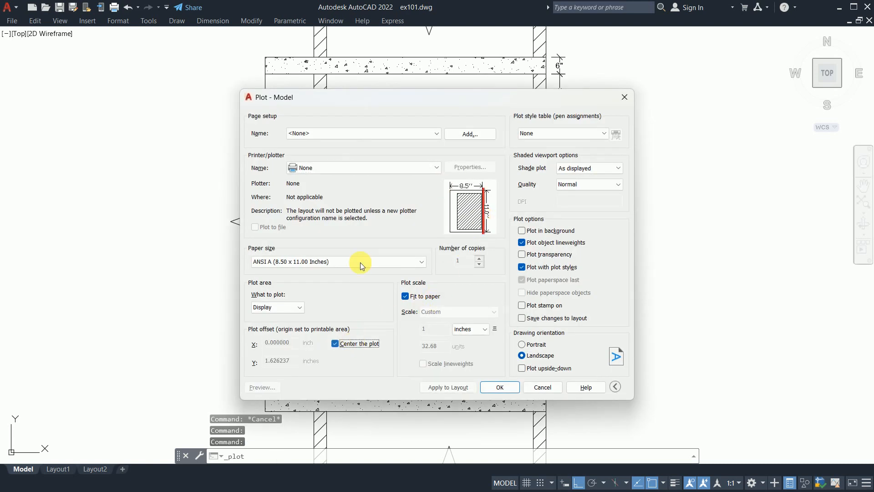
{"action": "left_click", "coordinate": [371, 166]}
{"action": "left_click", "coordinate": [327, 300]}
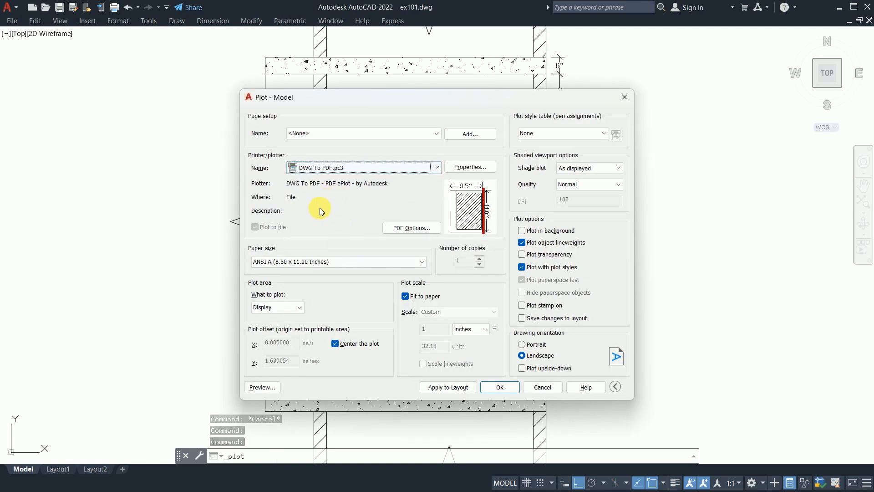
Step: Set the paper size to ANSI full bleed A (8.50 x 11.00 Inches) in portrait orientation and preview the plot
{"action": "left_click", "coordinate": [310, 261]}
{"action": "scroll", "coordinate": [268, 346], "scroll_direction": "up", "scroll_amount": 4}
{"action": "scroll", "coordinate": [273, 342], "scroll_direction": "up", "scroll_amount": 7}
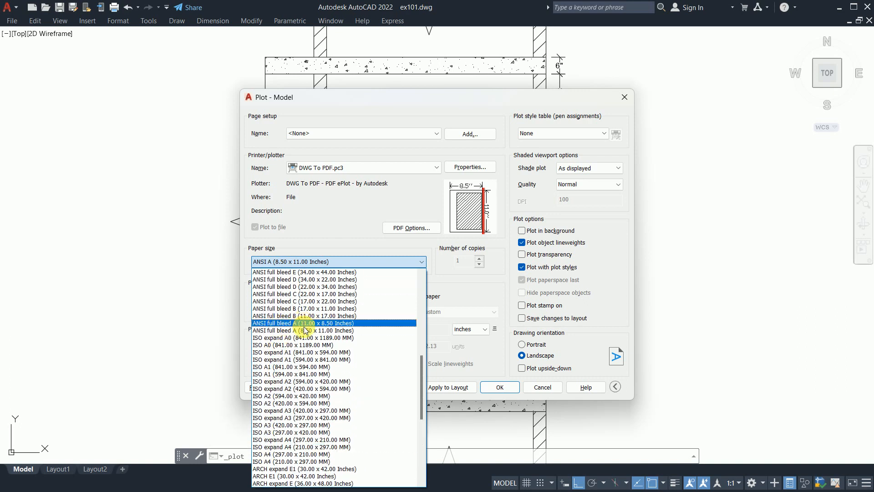
{"action": "left_click", "coordinate": [305, 330]}
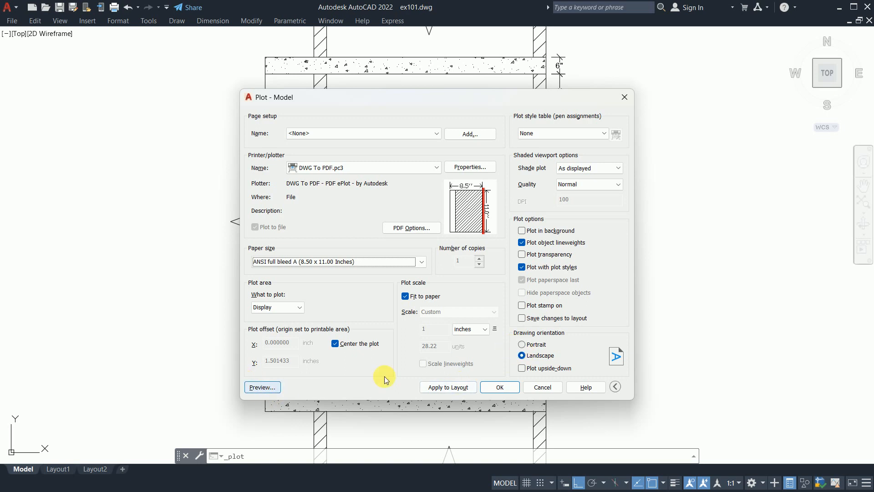
{"action": "left_click", "coordinate": [535, 345]}
{"action": "left_click", "coordinate": [263, 387]}
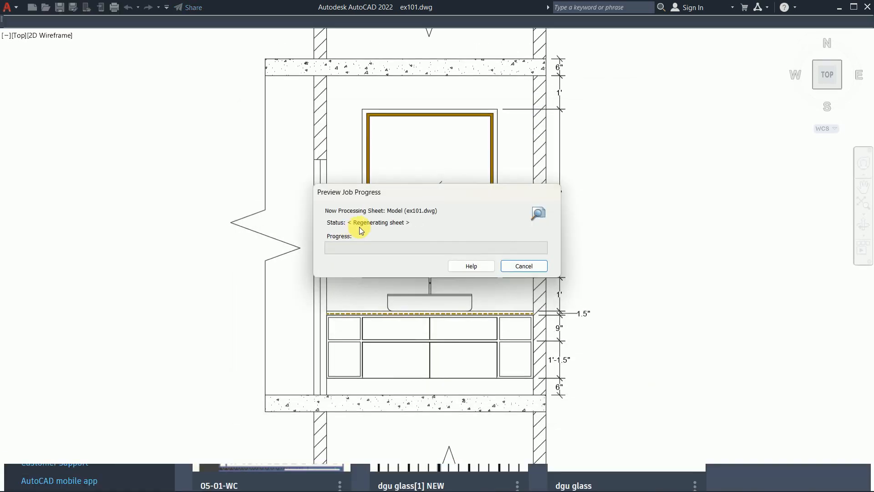
{"action": "key", "text": "Escape"}
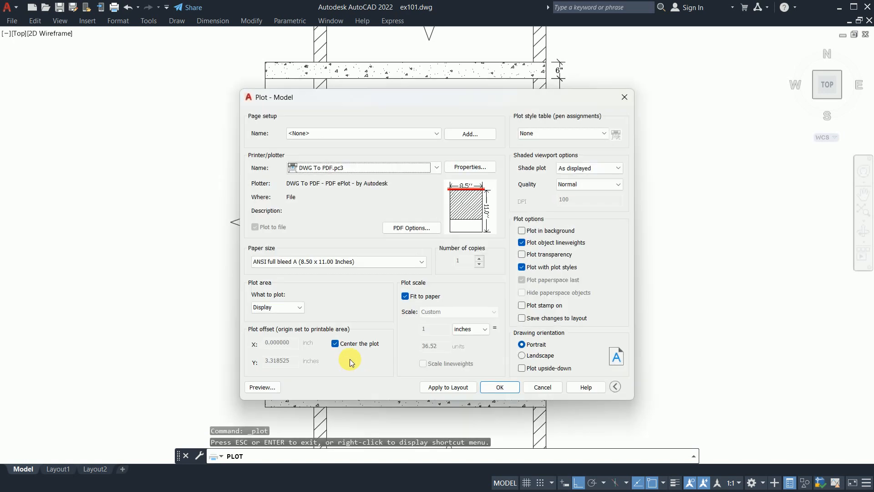
Step: Set the plot area to a window enclosing the dimensioned vanity elevation and apply the plot settings to the layout
{"action": "left_click", "coordinate": [295, 309]}
{"action": "left_click", "coordinate": [275, 340]}
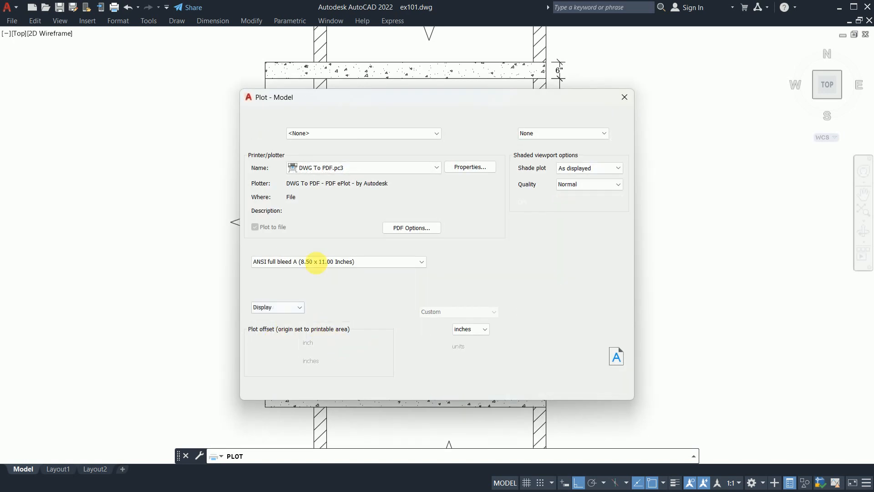
{"action": "left_click", "coordinate": [279, 307]}
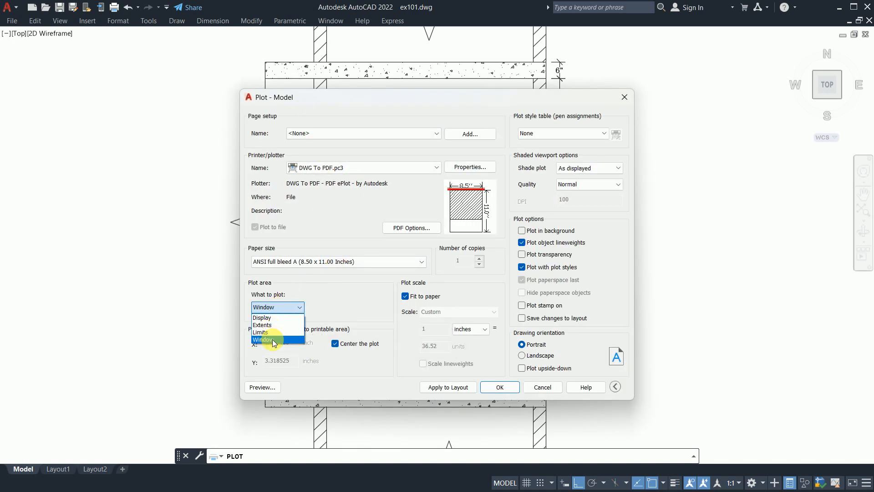
{"action": "left_click", "coordinate": [275, 339]}
{"action": "scroll", "coordinate": [305, 141], "scroll_direction": "down", "scroll_amount": 2}
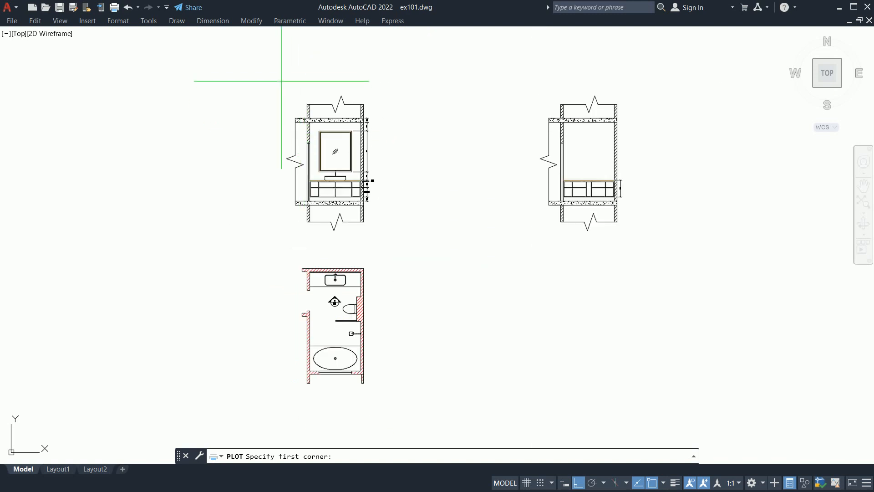
{"action": "left_click", "coordinate": [282, 92]}
{"action": "scroll", "coordinate": [351, 243], "scroll_direction": "up", "scroll_amount": 2}
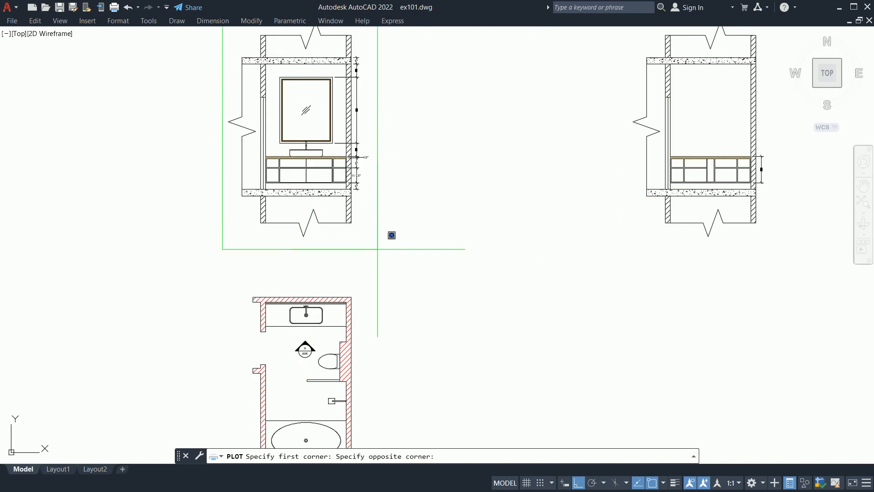
{"action": "left_click", "coordinate": [376, 248]}
{"action": "left_click", "coordinate": [441, 384]}
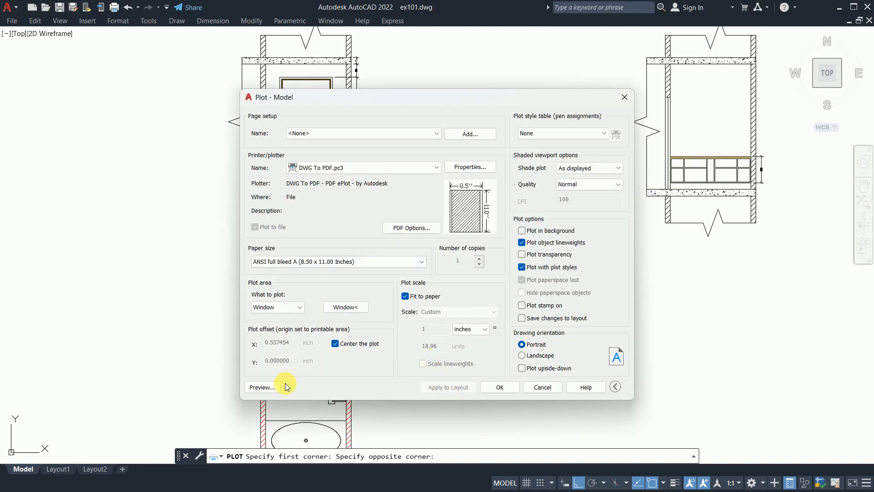
Step: Preview the windowed plot and examine the vanity elevation's linework and dimension text up close
{"action": "left_click", "coordinate": [262, 387]}
{"action": "scroll", "coordinate": [449, 263], "scroll_direction": "up", "scroll_amount": 3}
{"action": "scroll", "coordinate": [480, 260], "scroll_direction": "down", "scroll_amount": 2}
{"action": "scroll", "coordinate": [433, 215], "scroll_direction": "up", "scroll_amount": 2}
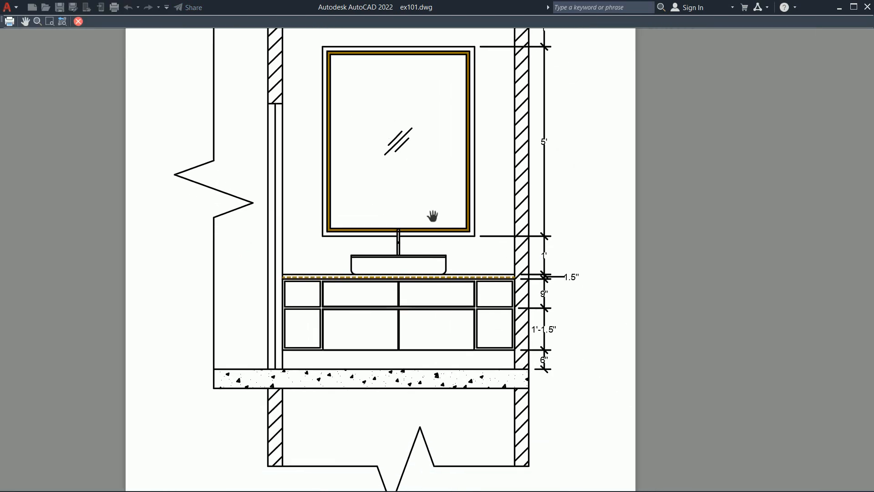
{"action": "scroll", "coordinate": [432, 216], "scroll_direction": "down", "scroll_amount": 2}
{"action": "key", "text": "Escape"}
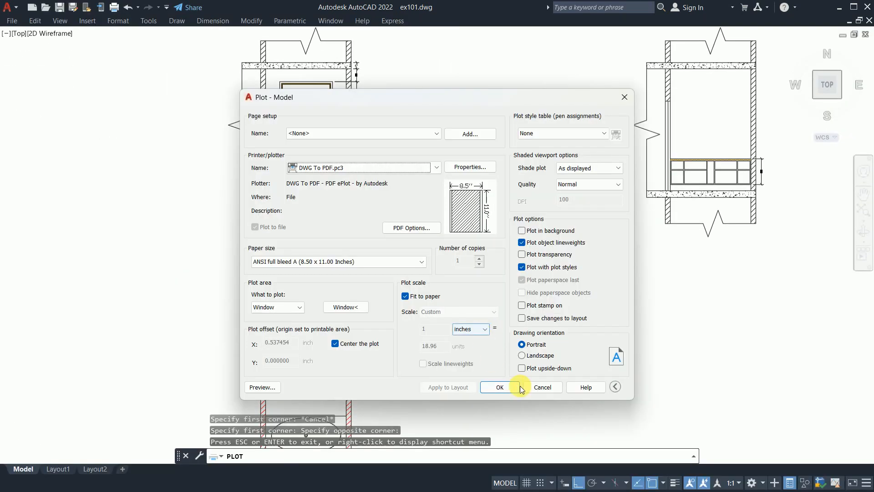
Step: Plot the elevation to the Desktop as VANITY.pdf, look over the PDF and close it
{"action": "left_click", "coordinate": [500, 387]}
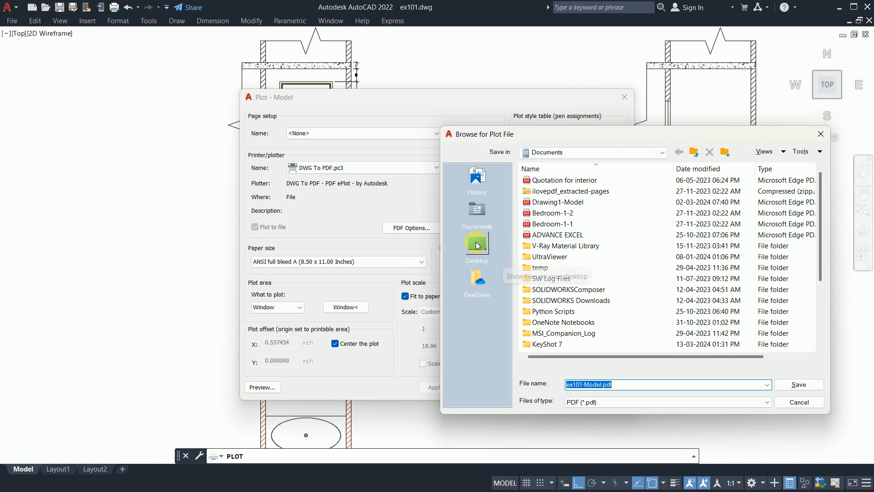
{"action": "left_click", "coordinate": [477, 244]}
{"action": "left_click", "coordinate": [622, 385]}
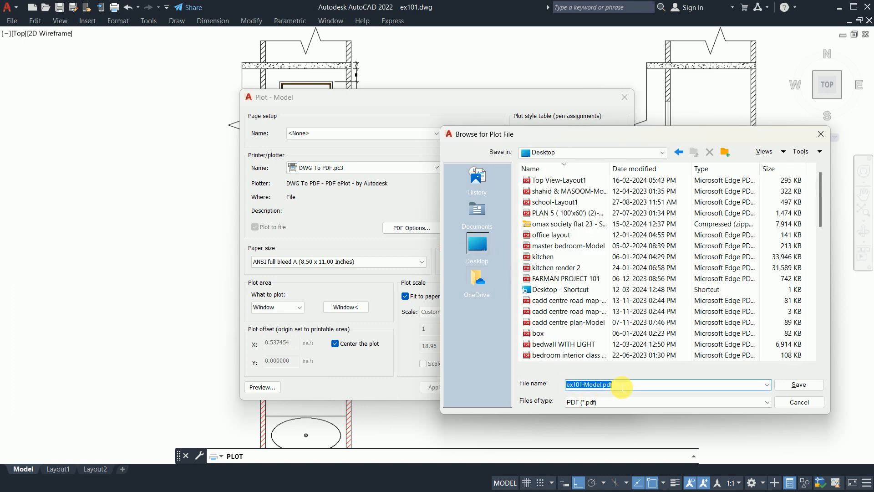
{"action": "key", "text": "Return"}
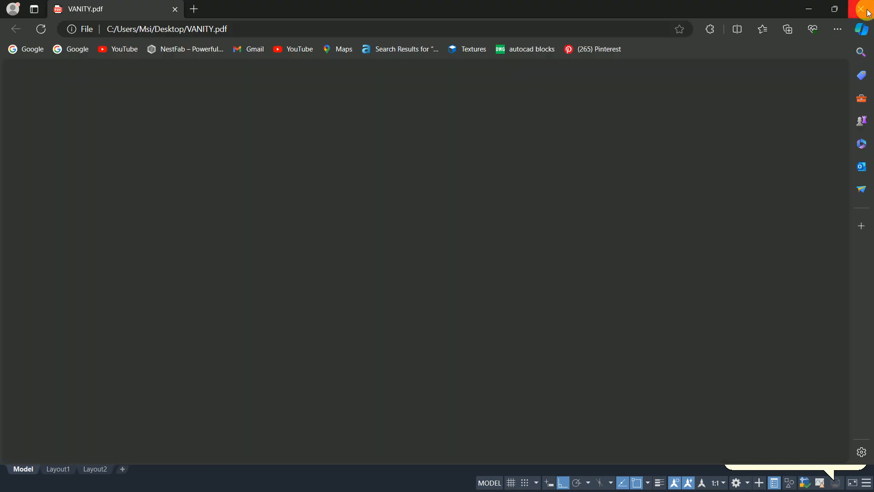
{"action": "scroll", "coordinate": [467, 245], "scroll_direction": "down", "scroll_amount": 4}
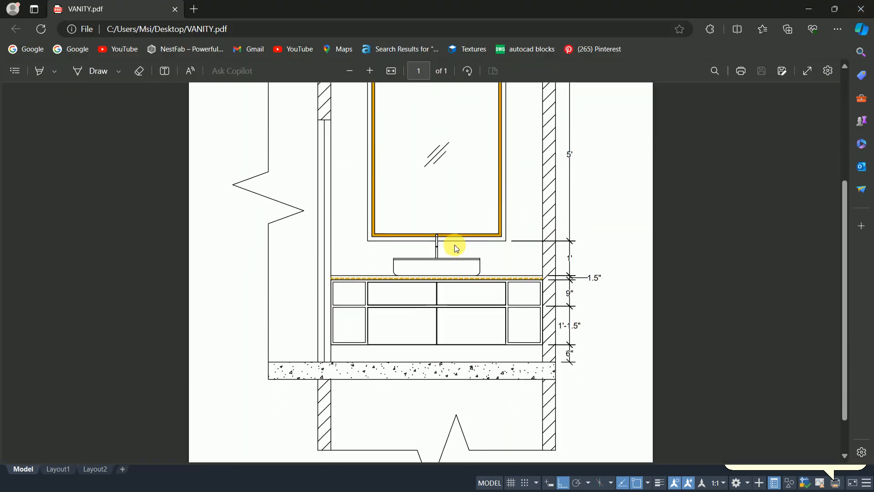
{"action": "left_click", "coordinate": [868, 5]}
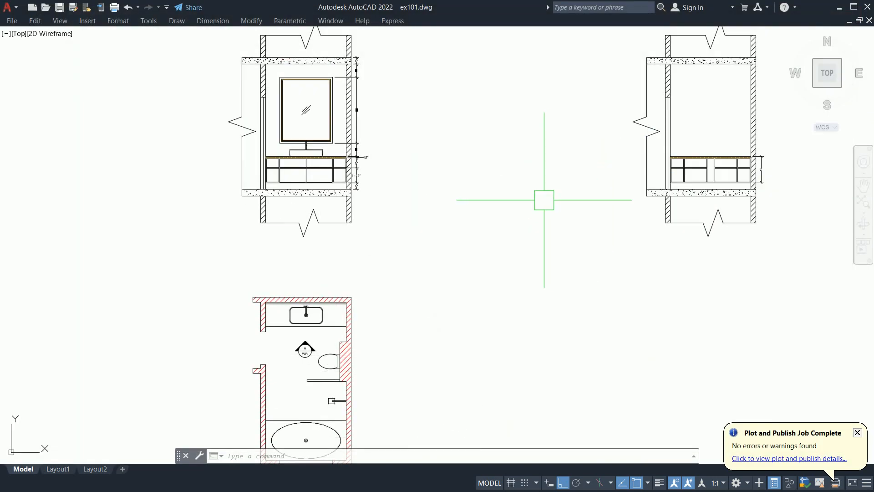